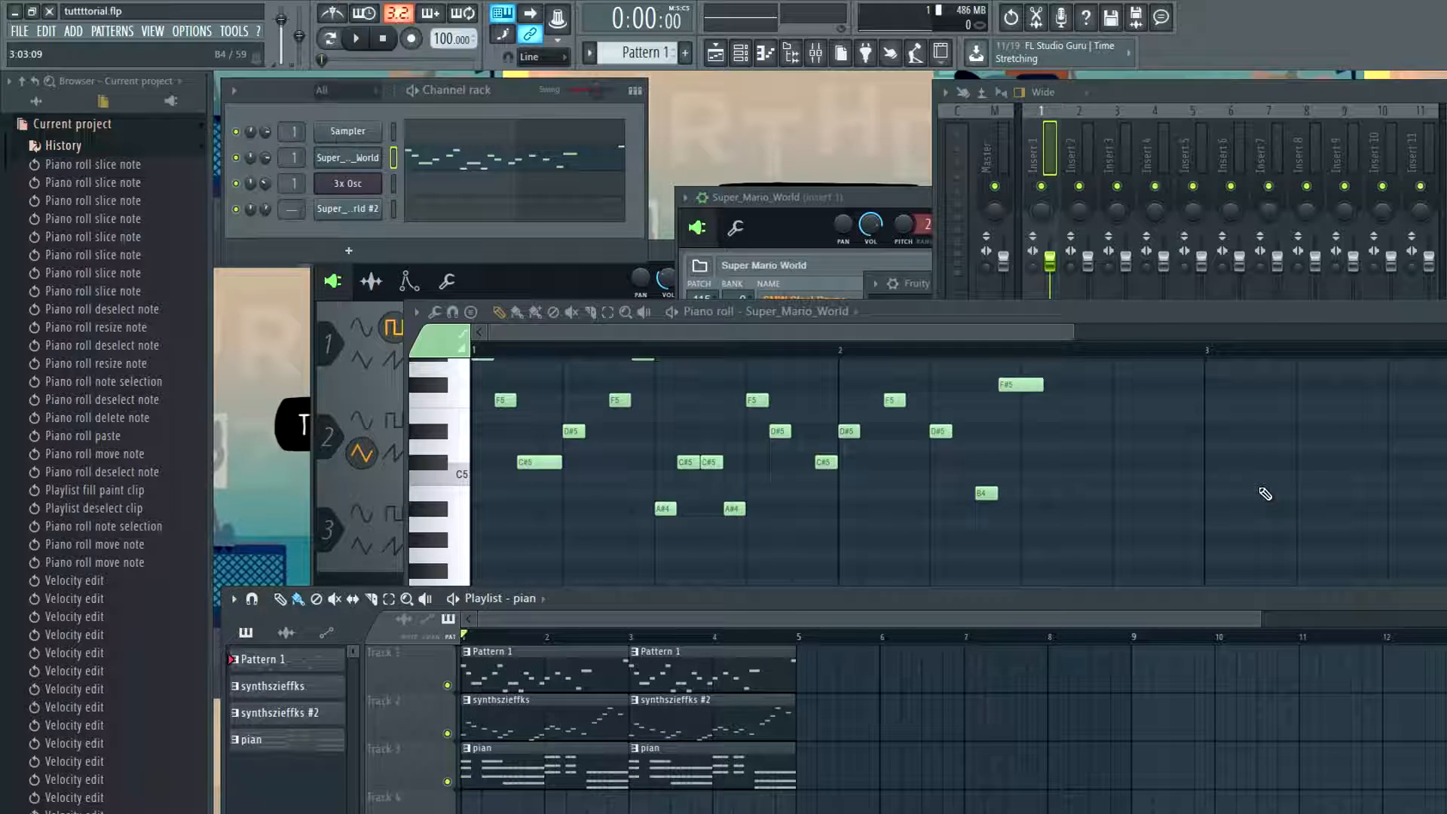
Preview the song, and move the synthszieffks and synthszieffks #2 clips on Track 2 to start at bar 5
{"action": "key", "text": "space"}
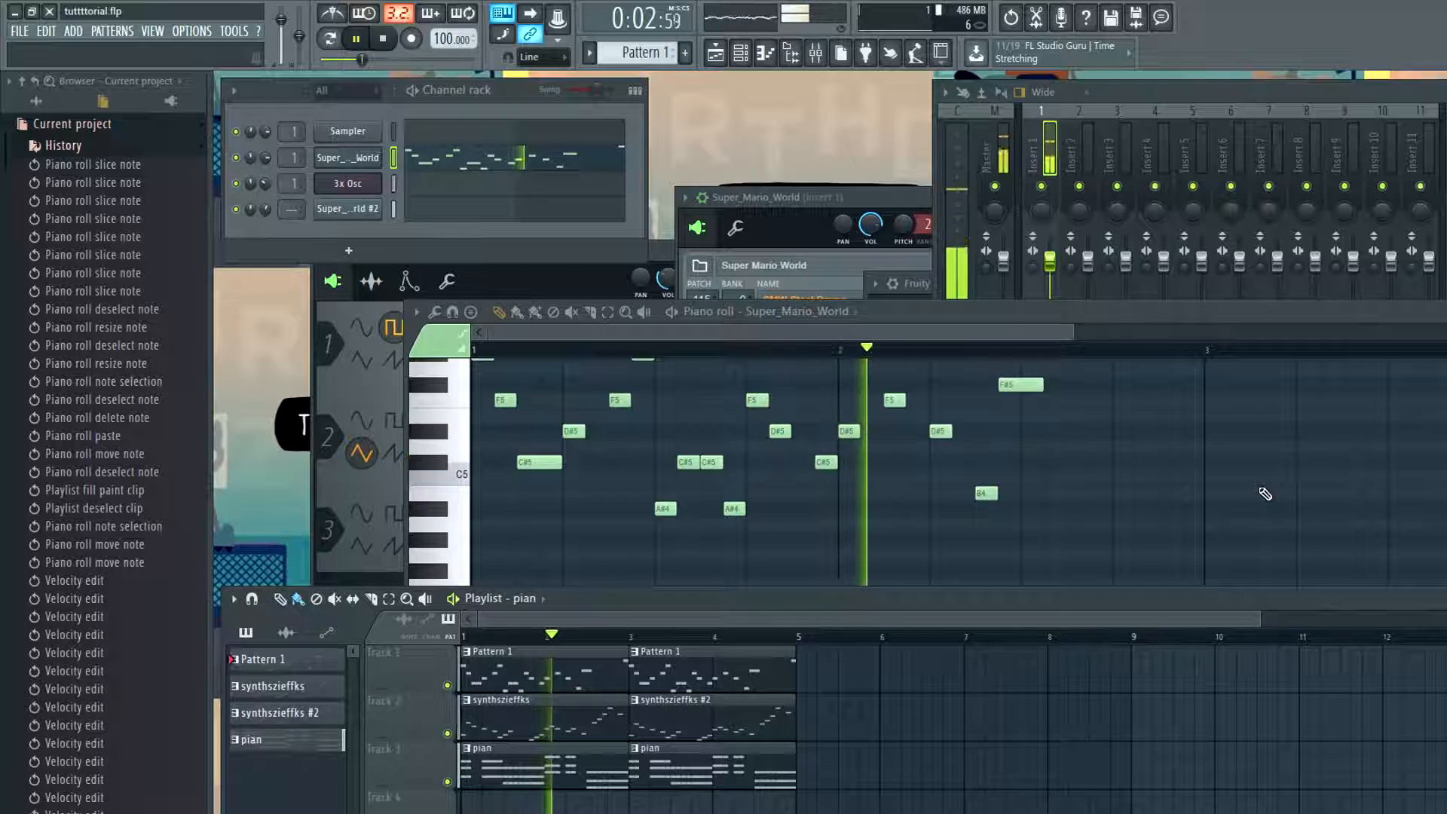
{"action": "key", "text": "space"}
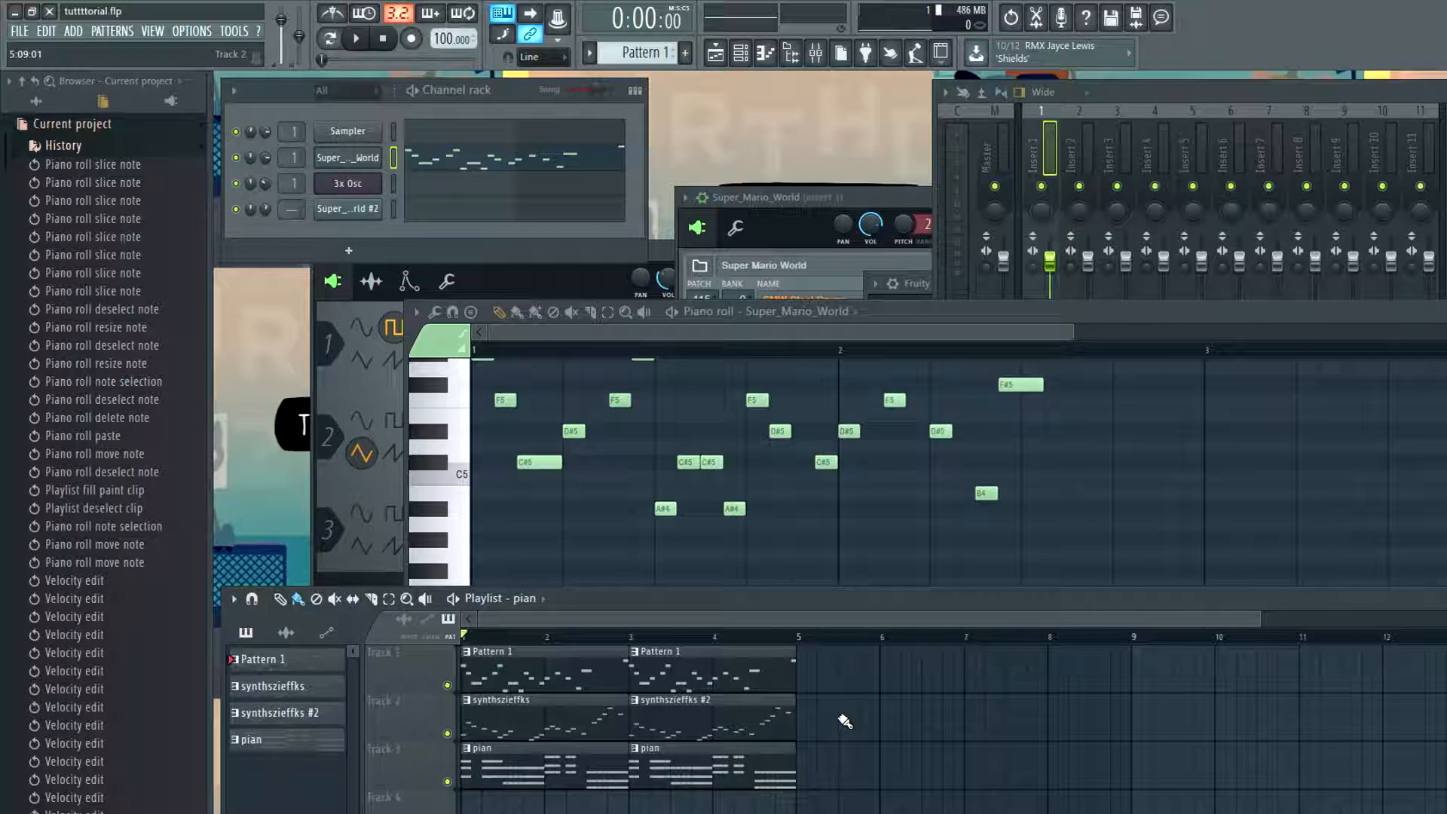
{"action": "left_click_drag", "start_coordinate": [857, 726], "coordinate": [456, 697]}
{"action": "left_click_drag", "start_coordinate": [573, 720], "coordinate": [849, 727]}
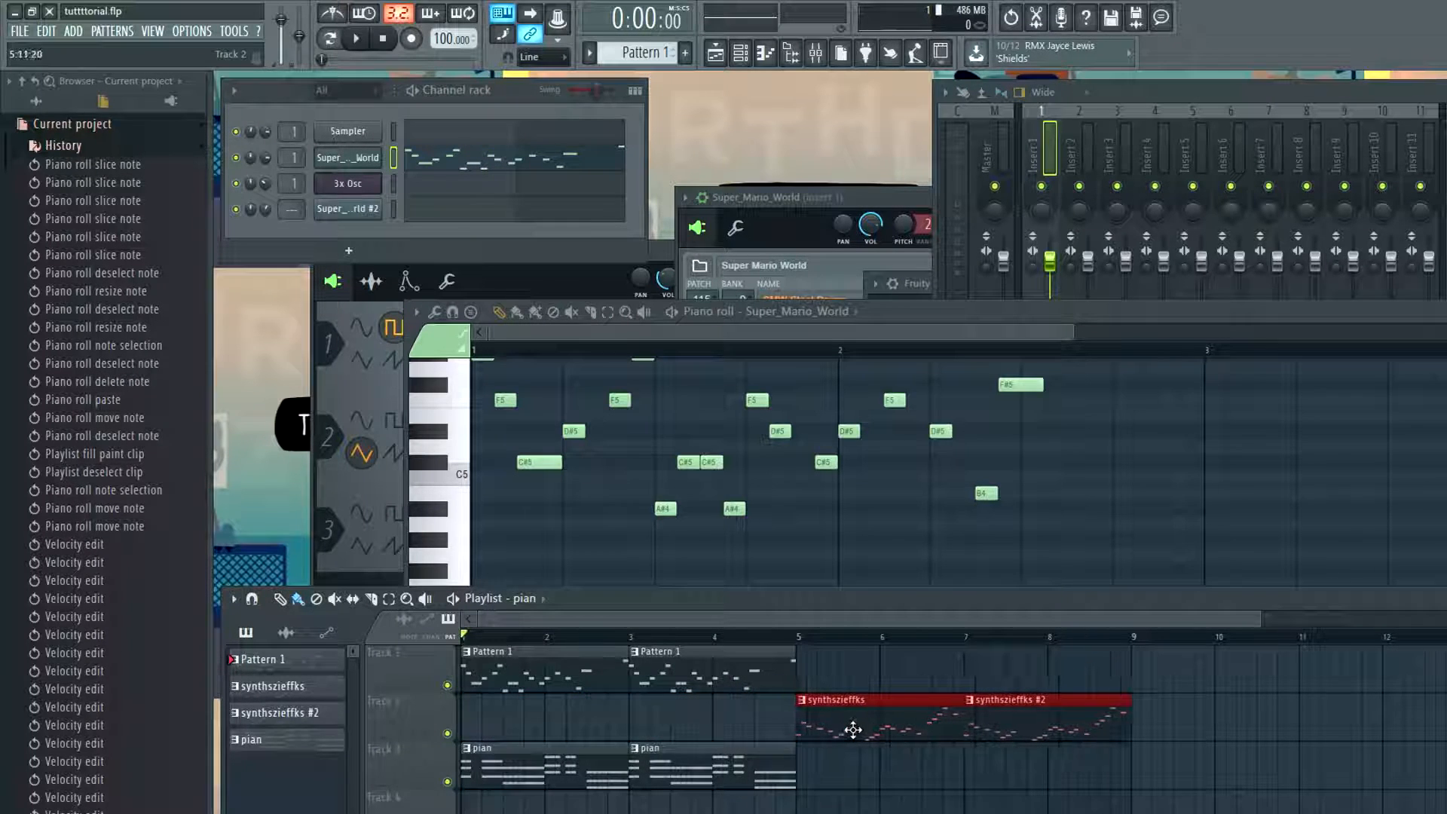
Select the Pattern 1 and pian clips on Tracks 1 and 3, preview them, and duplicate them into bars 5 to 8
{"action": "left_click_drag", "start_coordinate": [746, 800], "coordinate": [526, 646]}
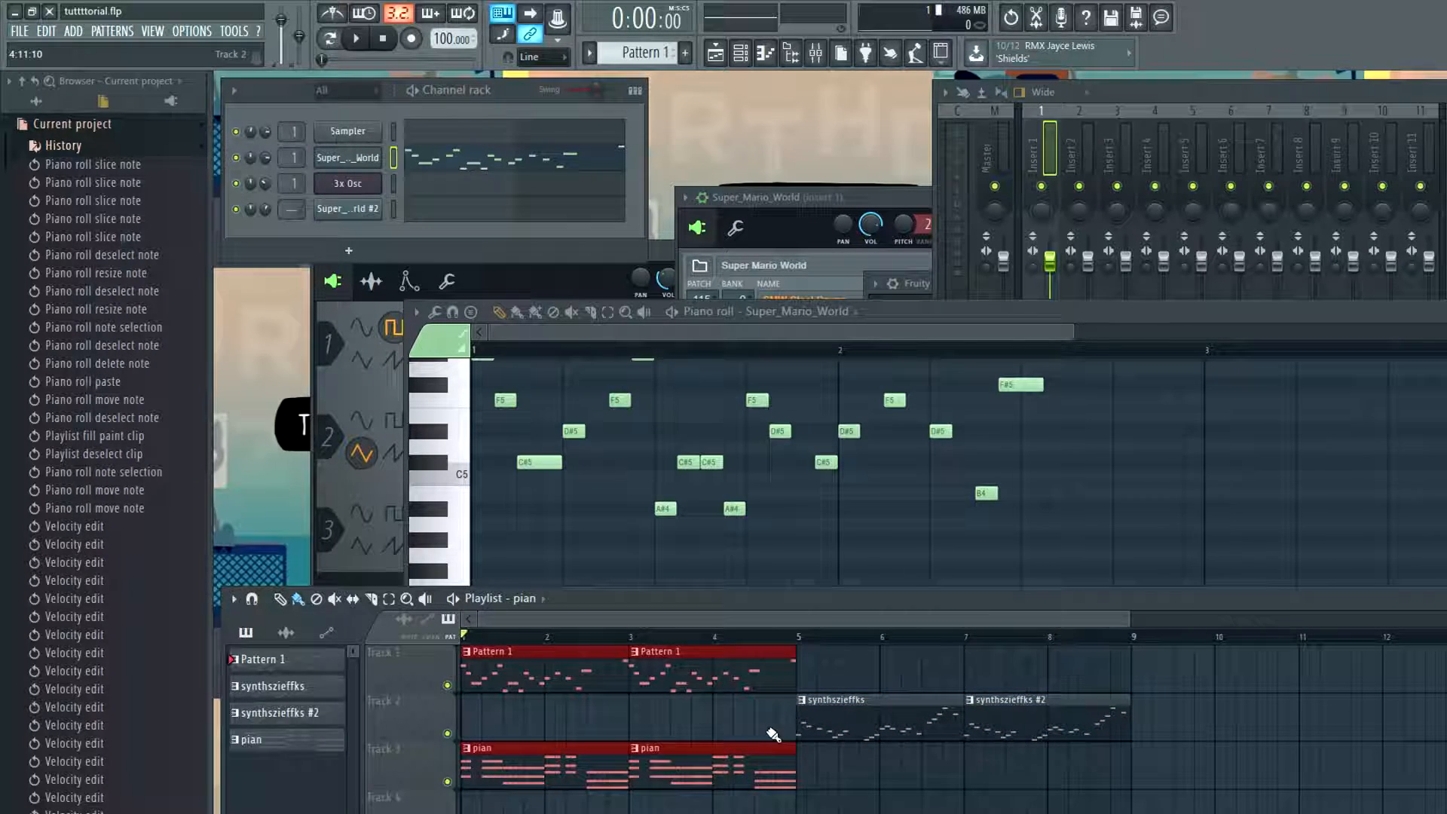
{"action": "key", "text": "space"}
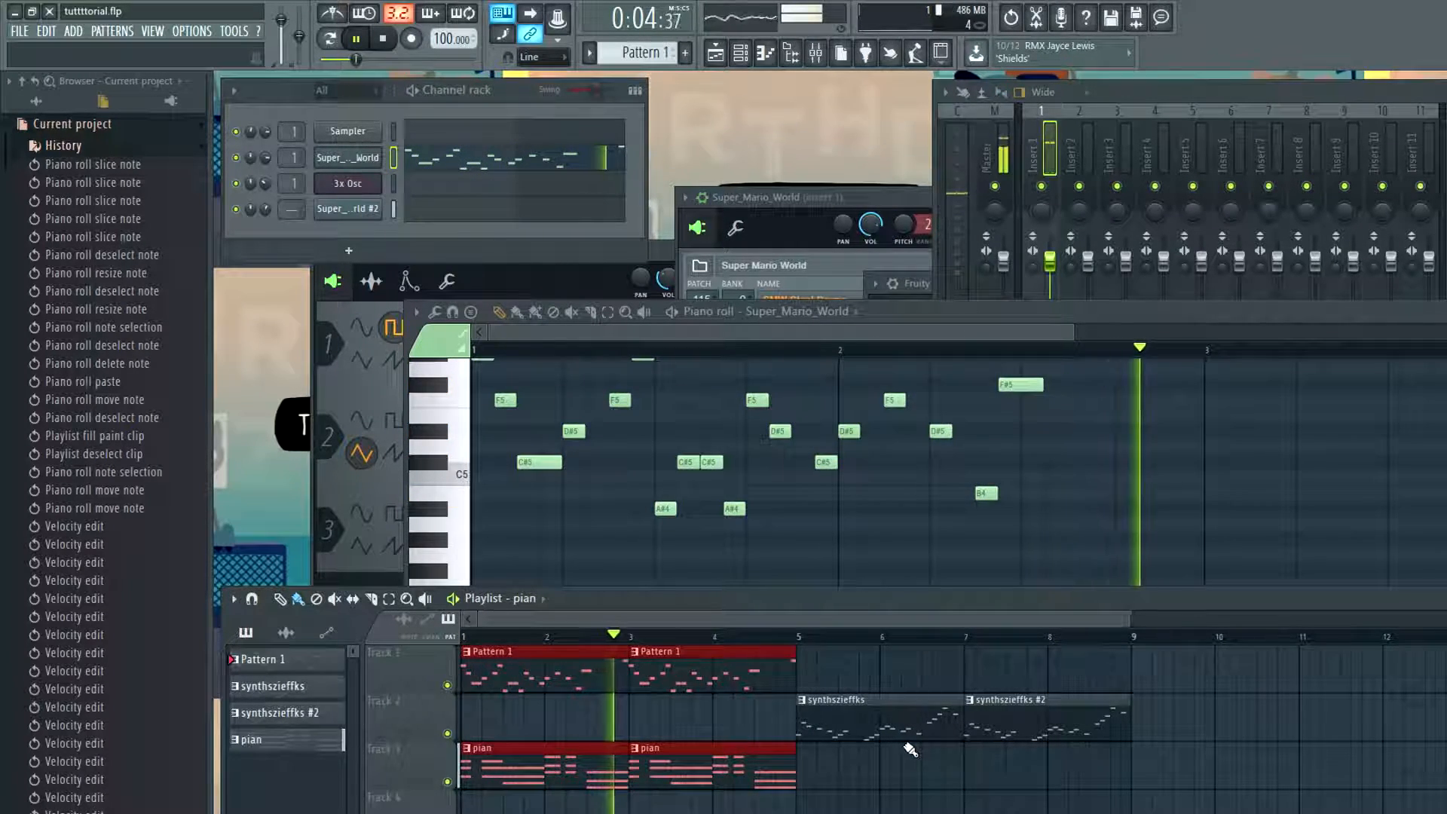
{"action": "key", "text": "space"}
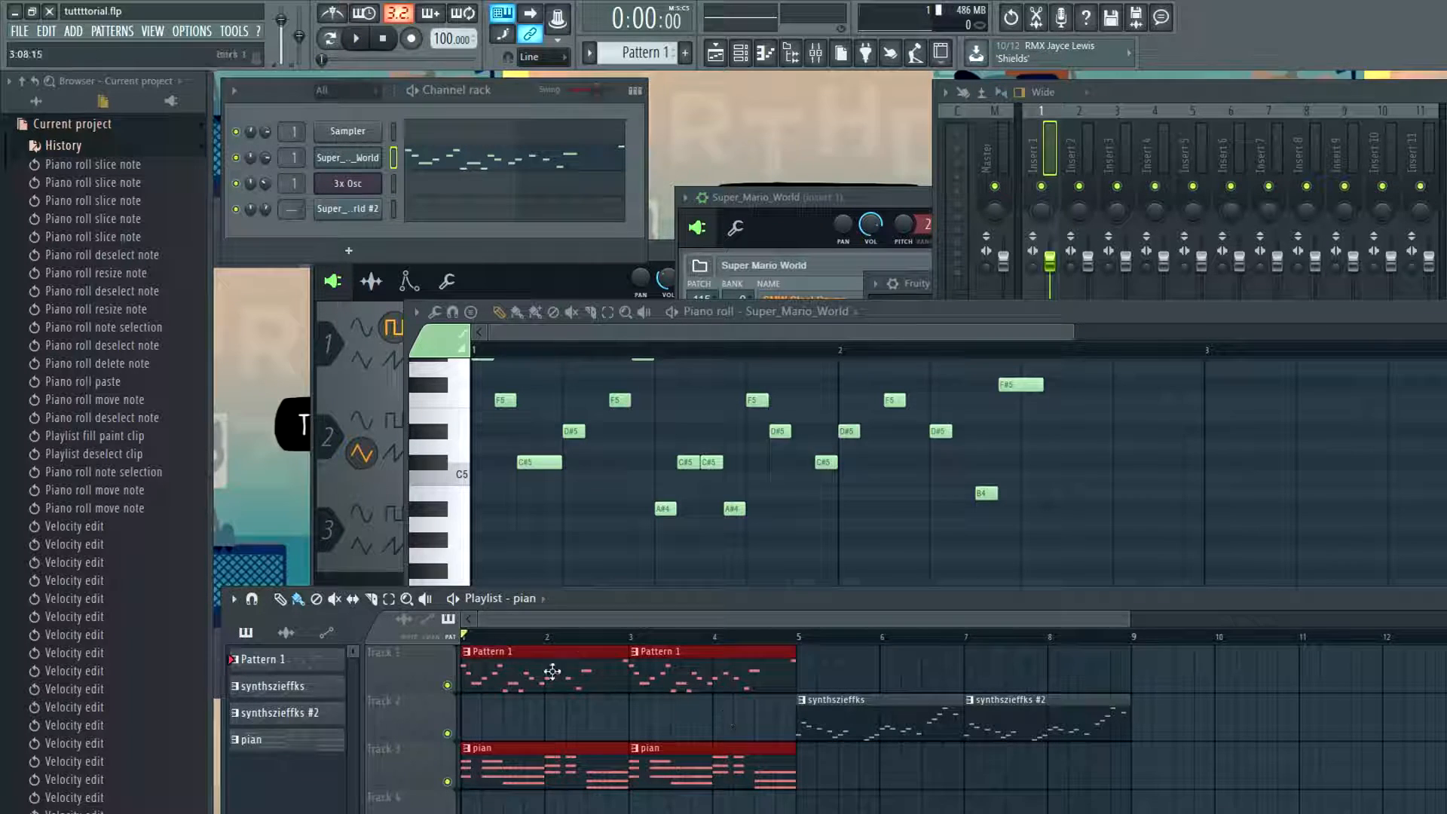
{"action": "left_click", "coordinate": [625, 674]}
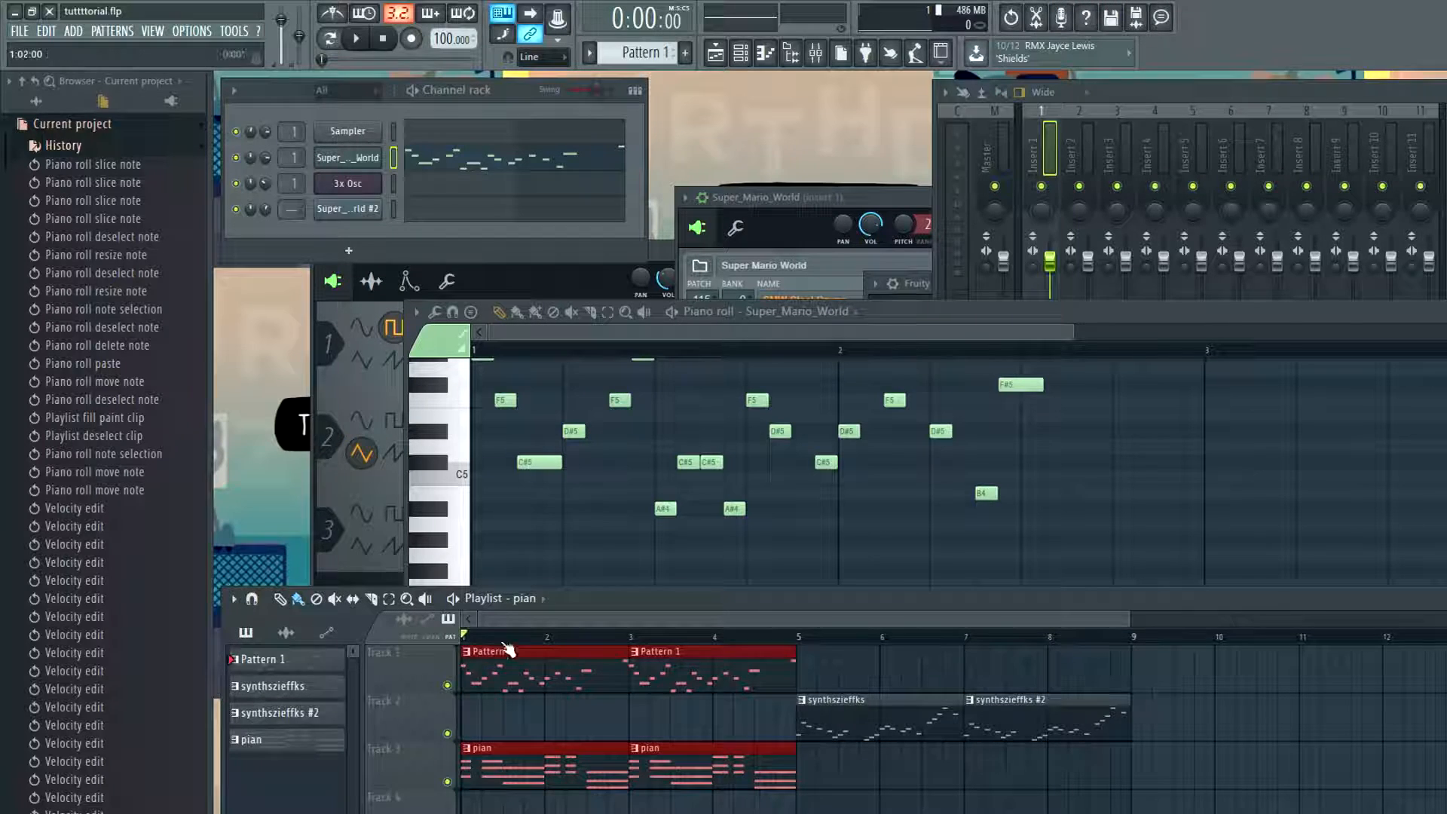
{"action": "key", "text": "ctrl+b"}
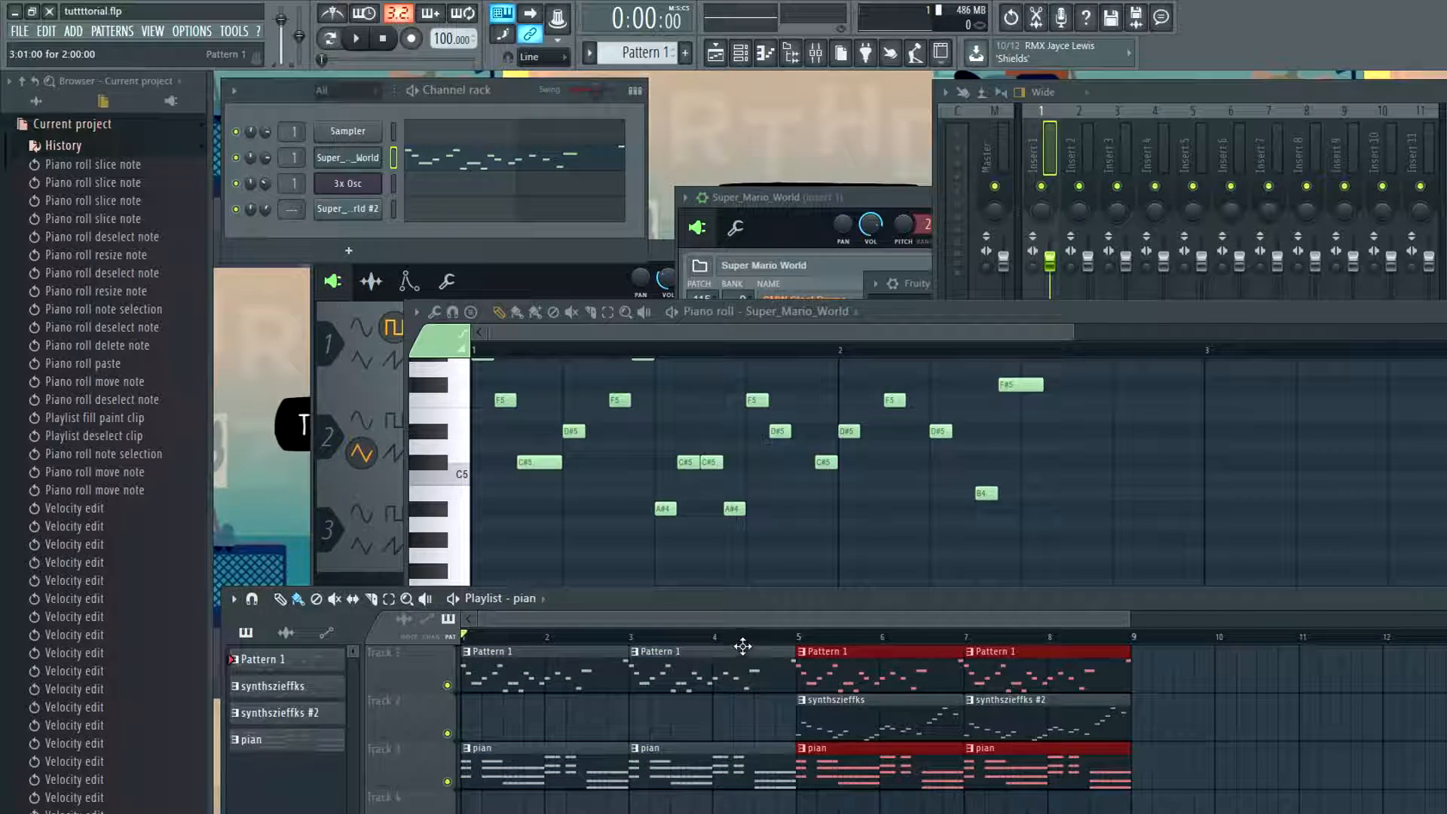
Listen to the extended arrangement from bar 4 and again from bar 5, where the synth clips come in
{"action": "left_click", "coordinate": [717, 638]}
{"action": "key", "text": "space"}
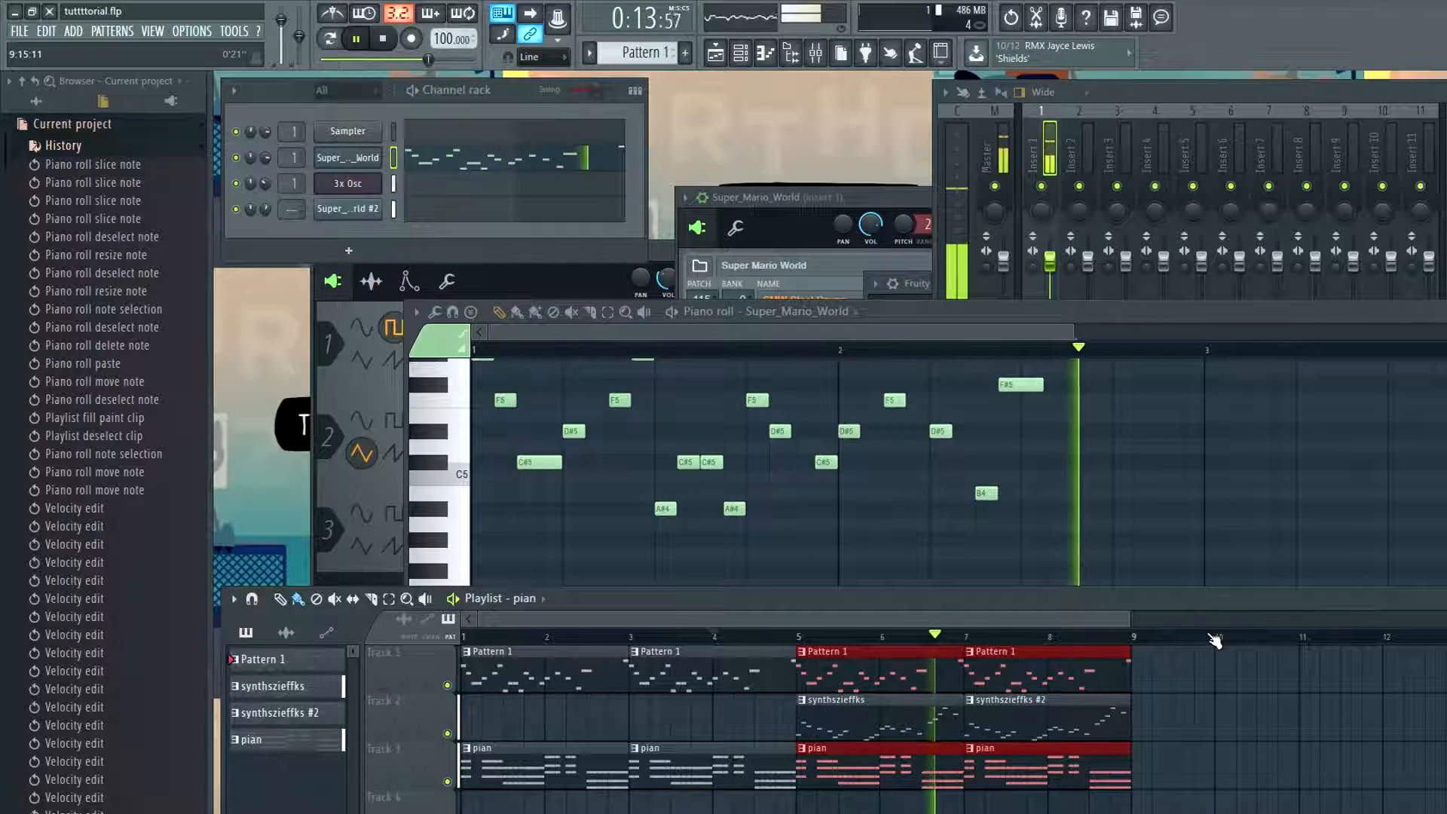
{"action": "key", "text": "space"}
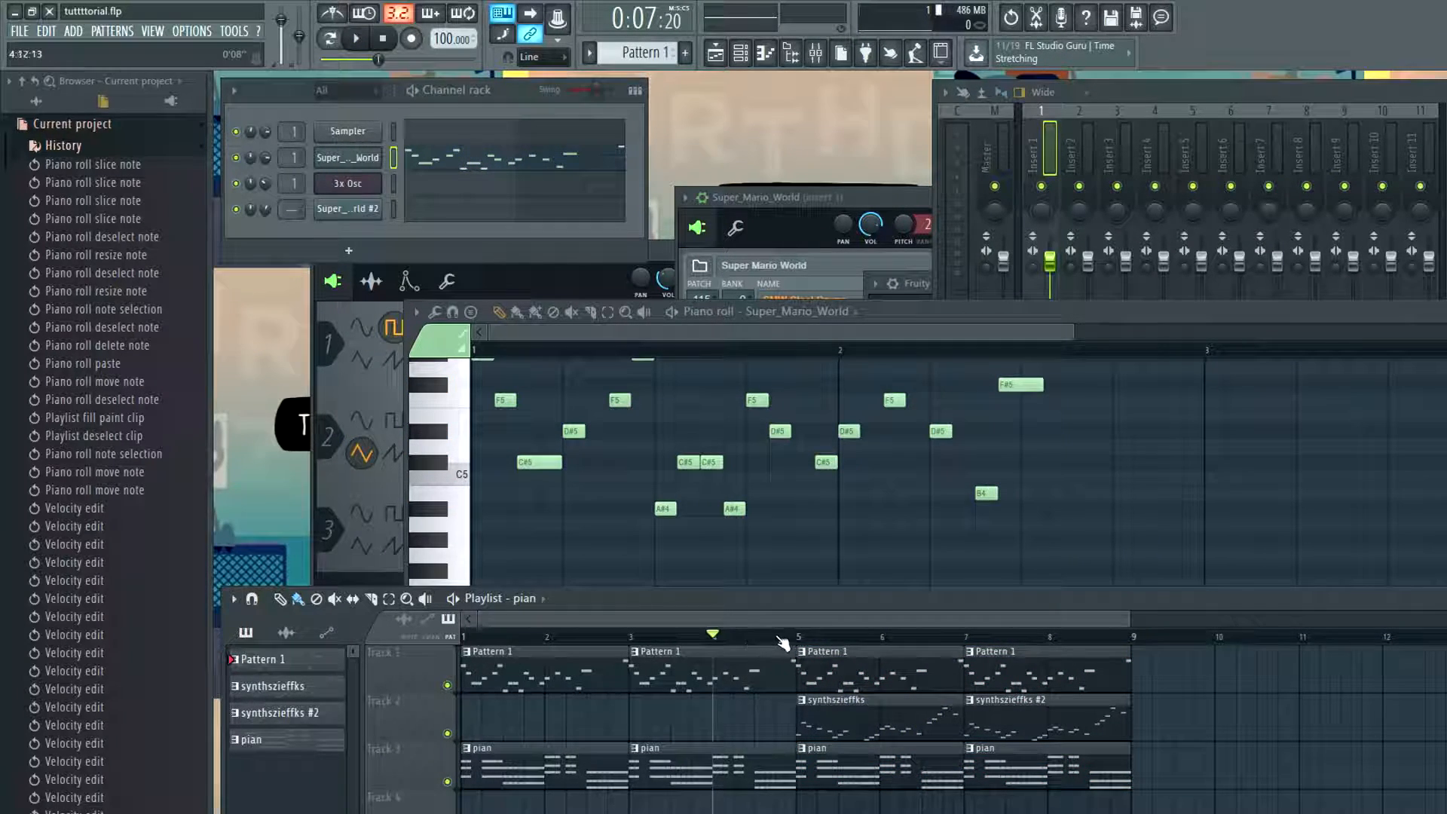
{"action": "left_click", "coordinate": [803, 640]}
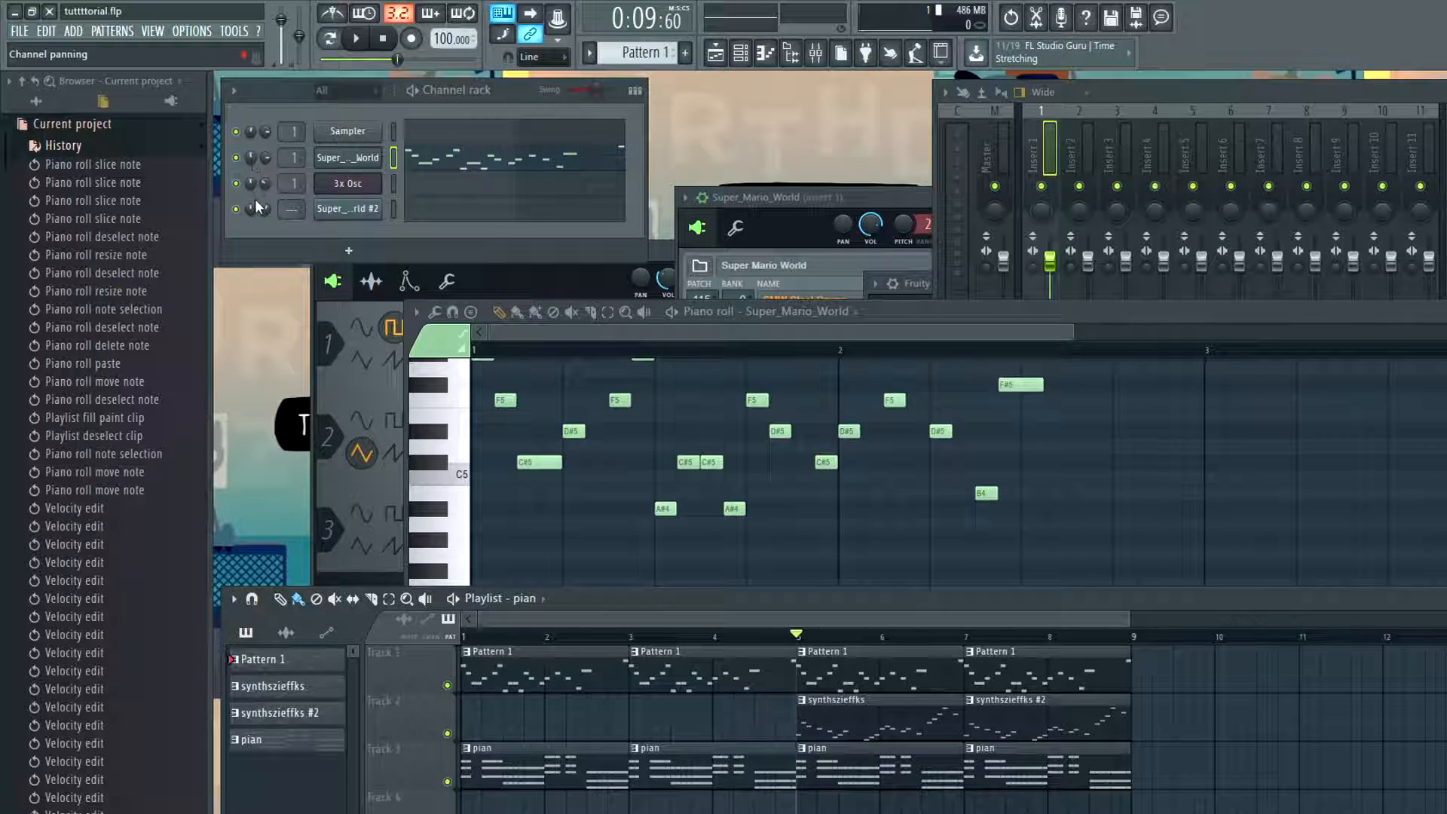
{"action": "key", "text": "space"}
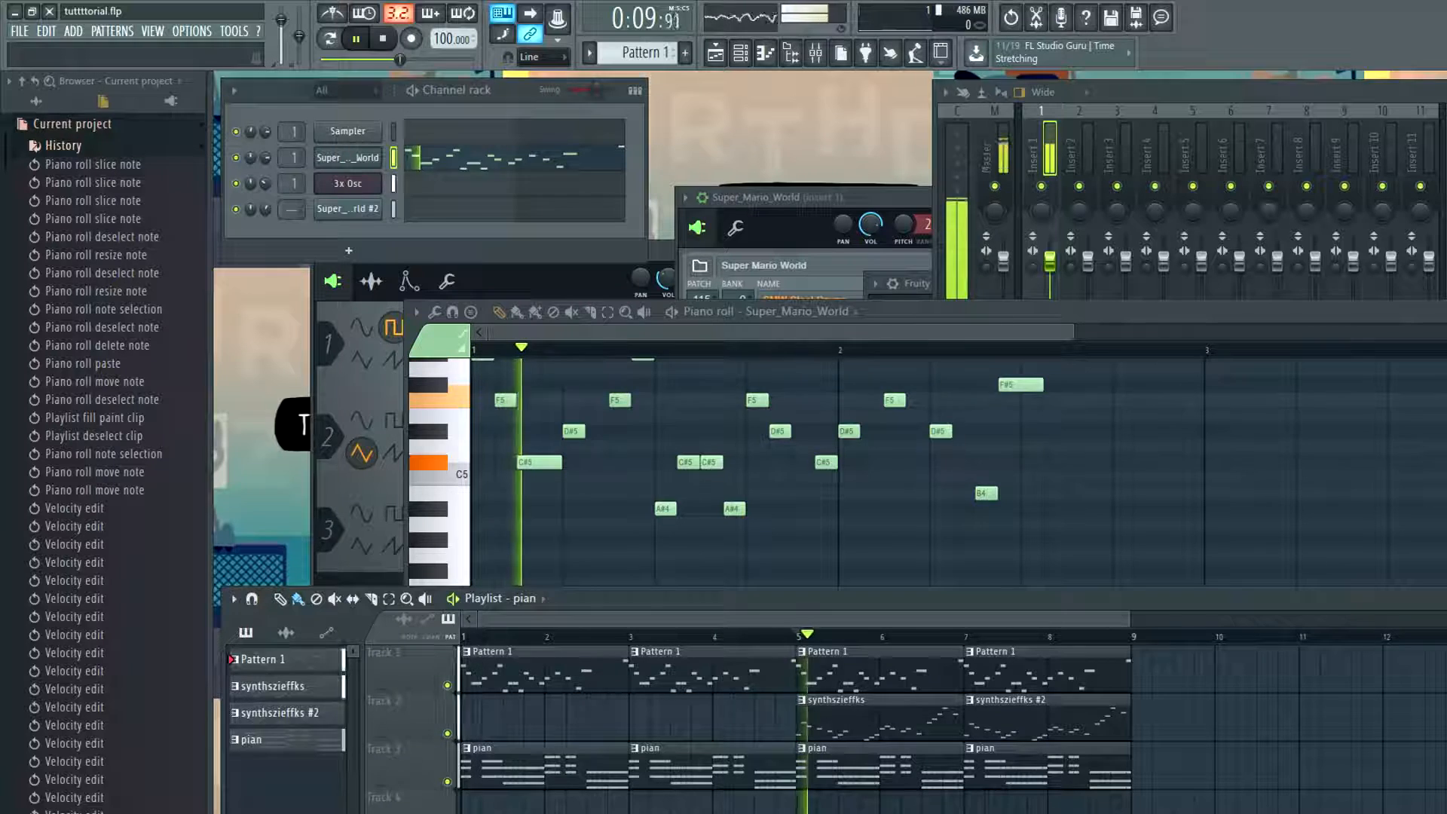
{"action": "key", "text": "space"}
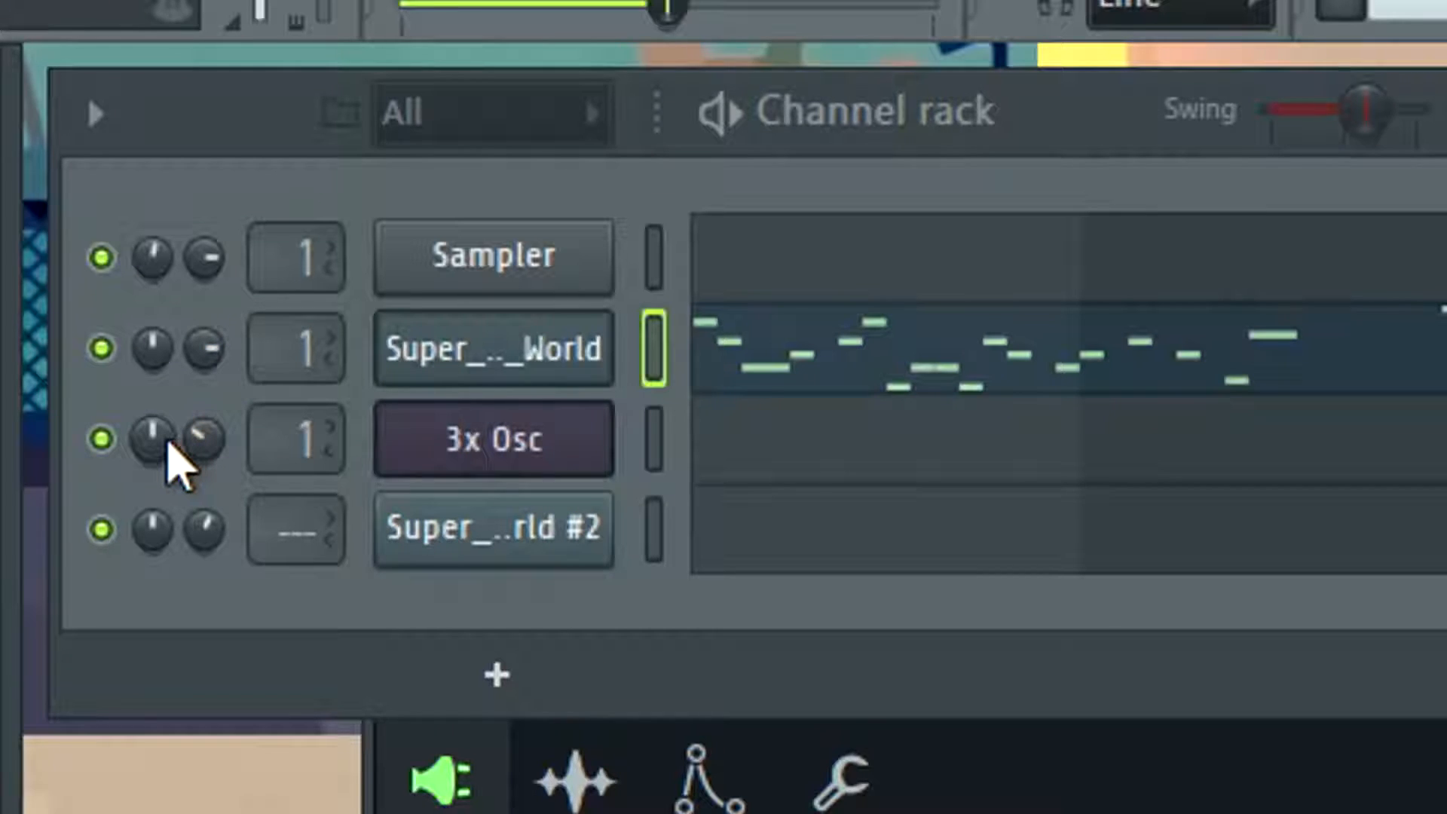
Try different panning positions on the 3x Osc channel while playing from bar 5, and reset its panning
{"action": "left_click_drag", "start_coordinate": [161, 447], "coordinate": [161, 455]}
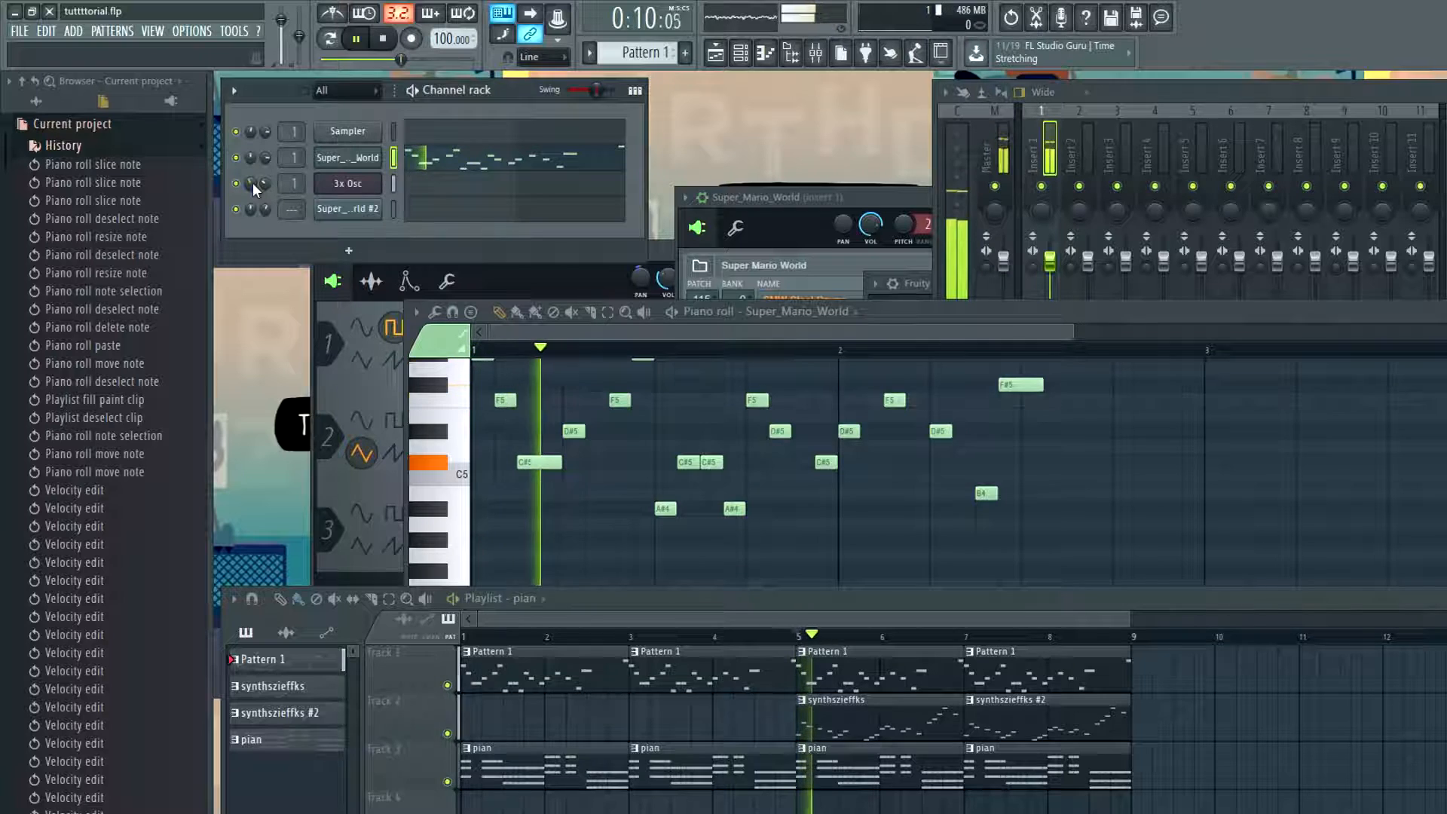
{"action": "key", "text": "space"}
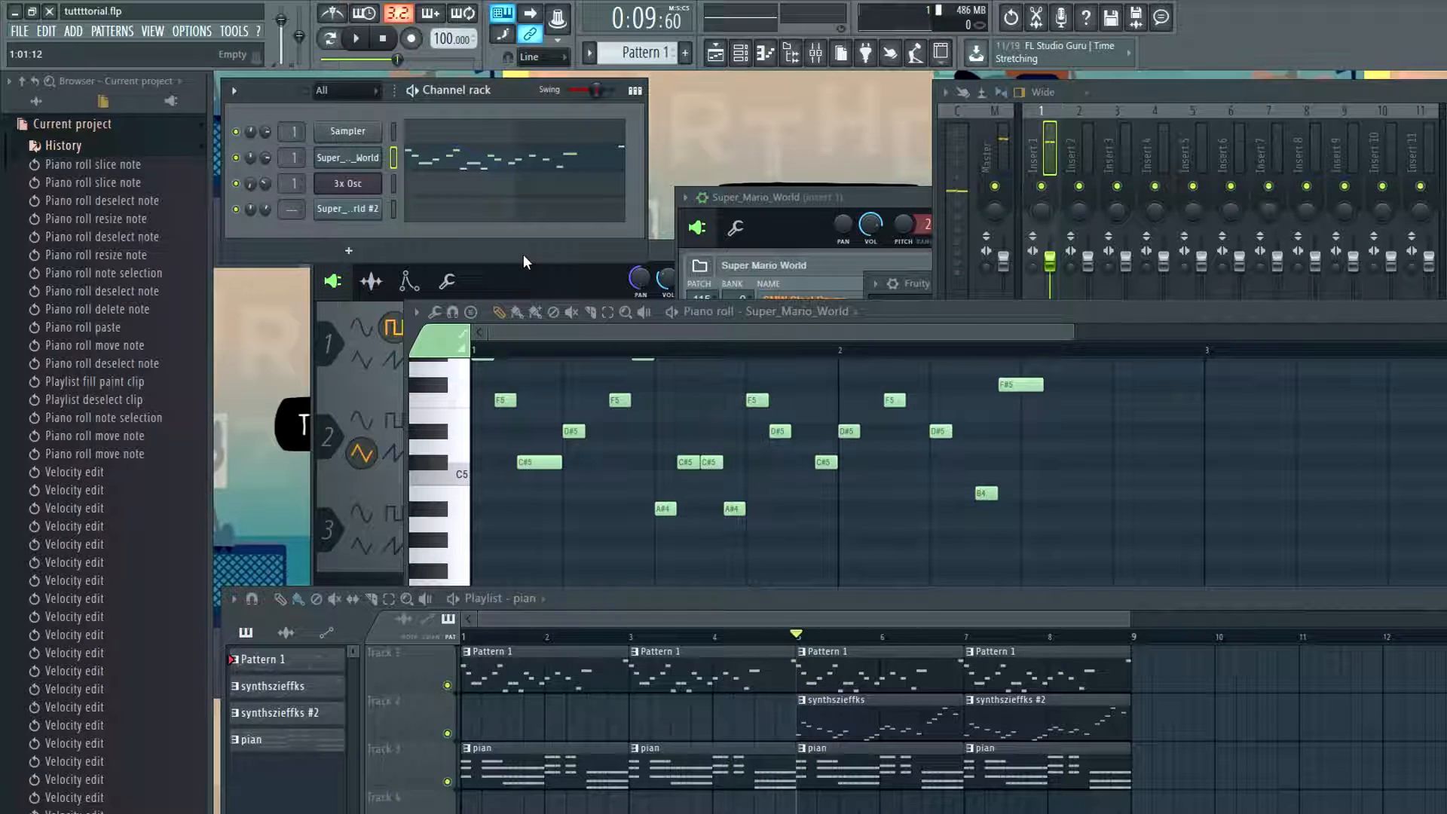
{"action": "key", "text": "space"}
{"action": "key", "text": "space"}
{"action": "left_click_drag", "start_coordinate": [255, 183], "coordinate": [254, 172]}
{"action": "key", "text": "space"}
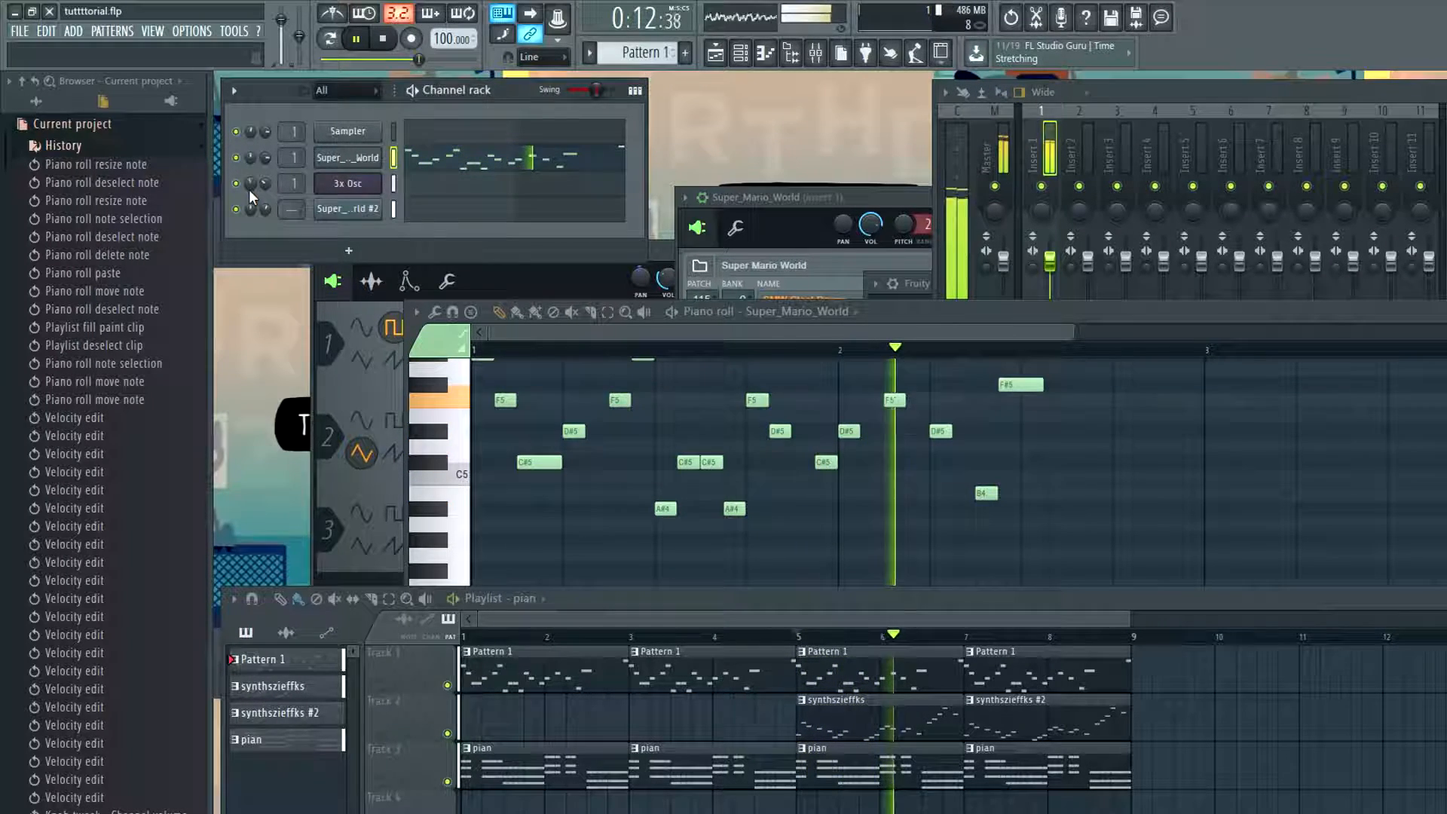
{"action": "right_click", "coordinate": [249, 188]}
{"action": "left_click", "coordinate": [251, 181]}
{"action": "key", "text": "space"}
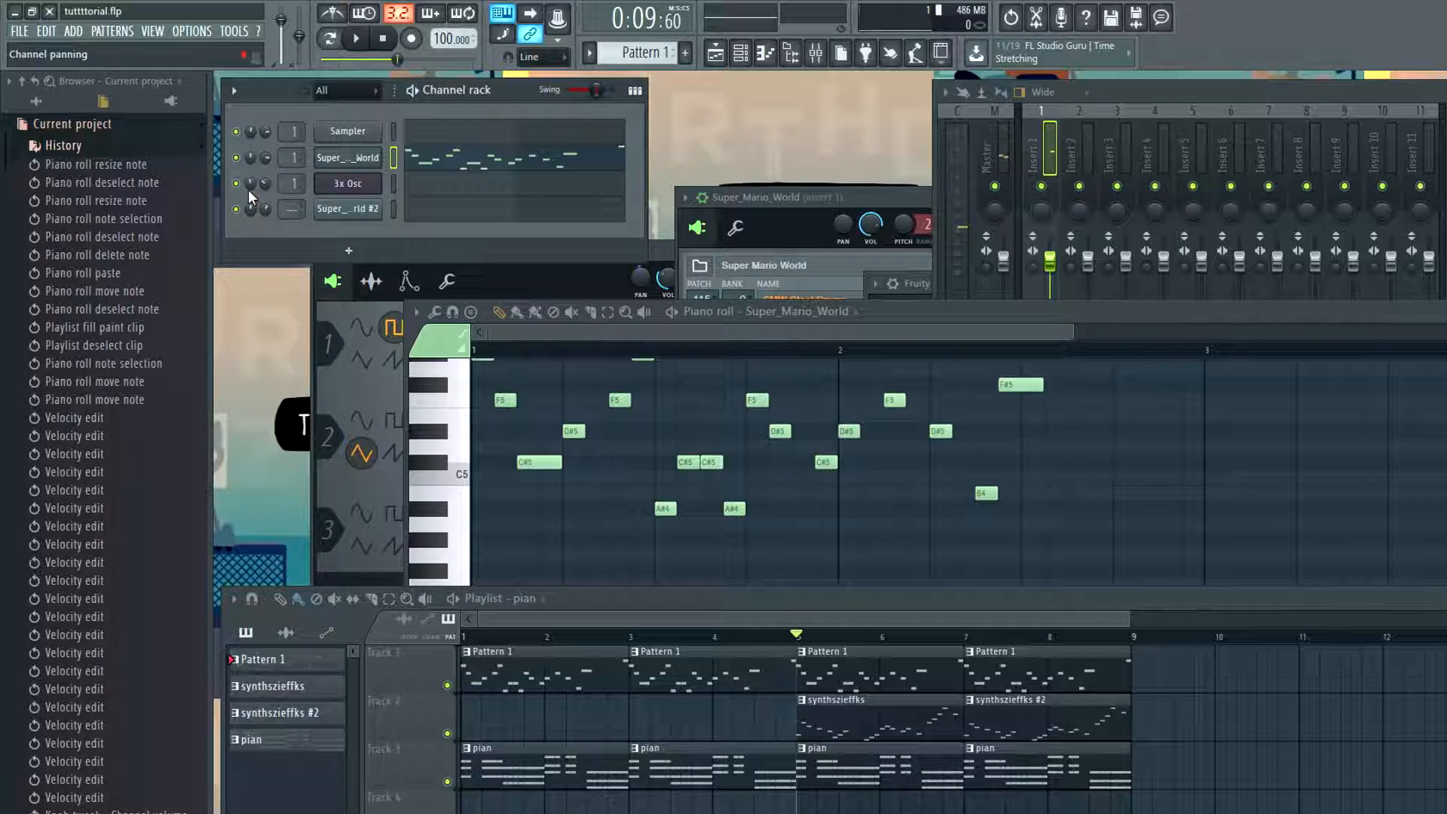
Set the 3x Osc channel's panning to about 20% left during playback from bar 5
{"action": "key", "text": "space"}
{"action": "right_click", "coordinate": [250, 184]}
{"action": "left_click", "coordinate": [261, 191]}
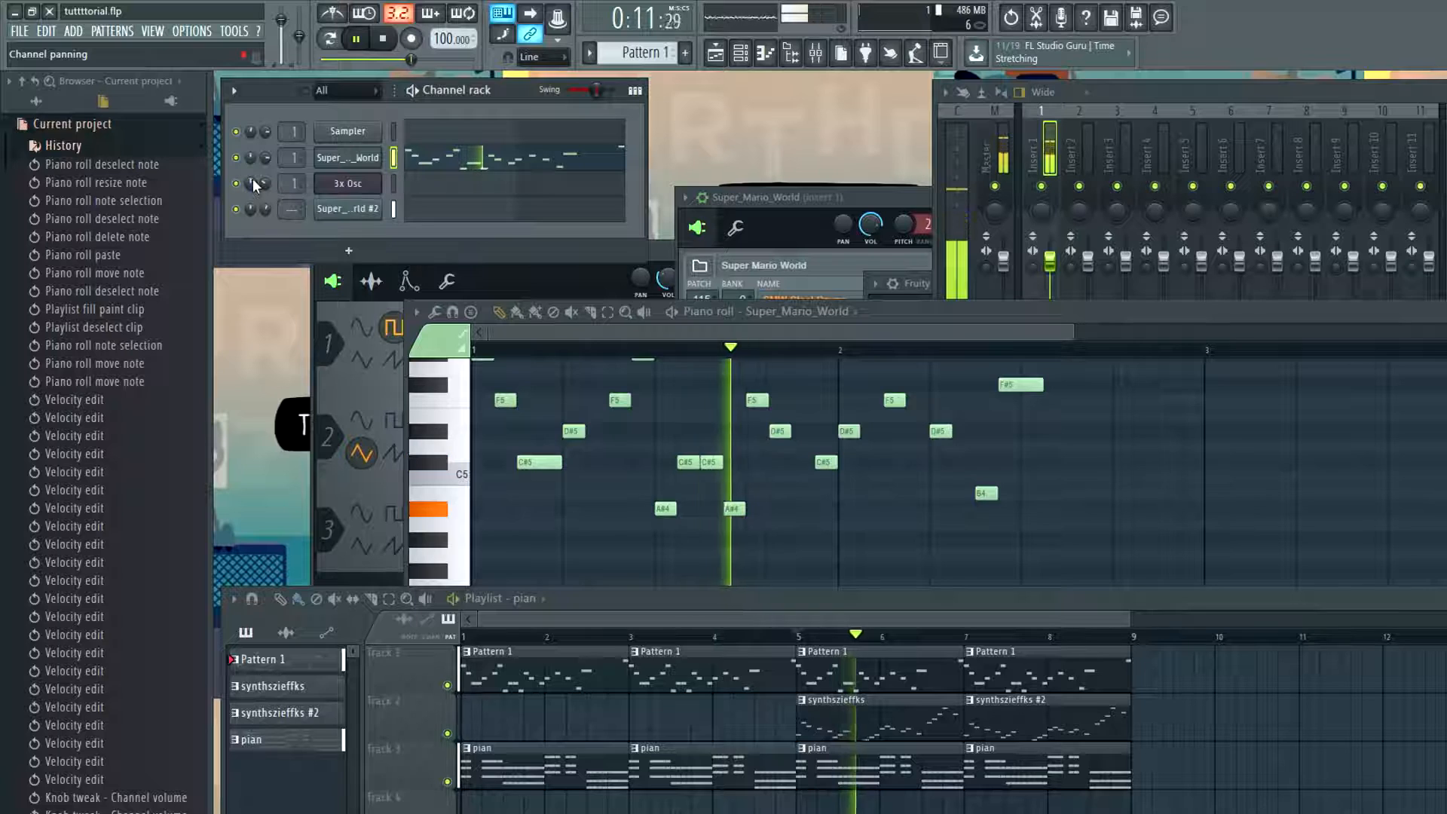
{"action": "left_click_drag", "start_coordinate": [252, 180], "coordinate": [252, 196]}
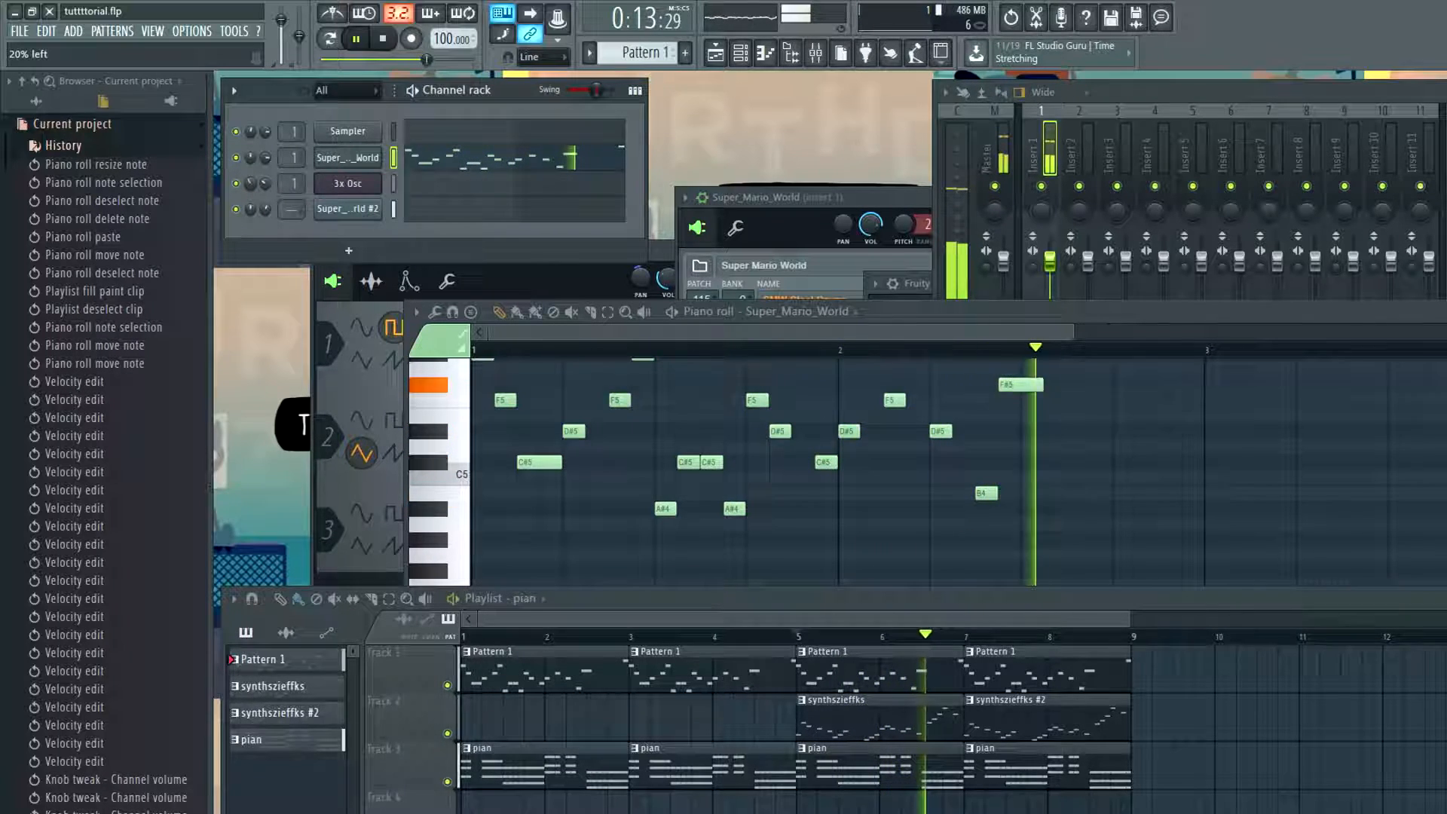
{"action": "key", "text": "space"}
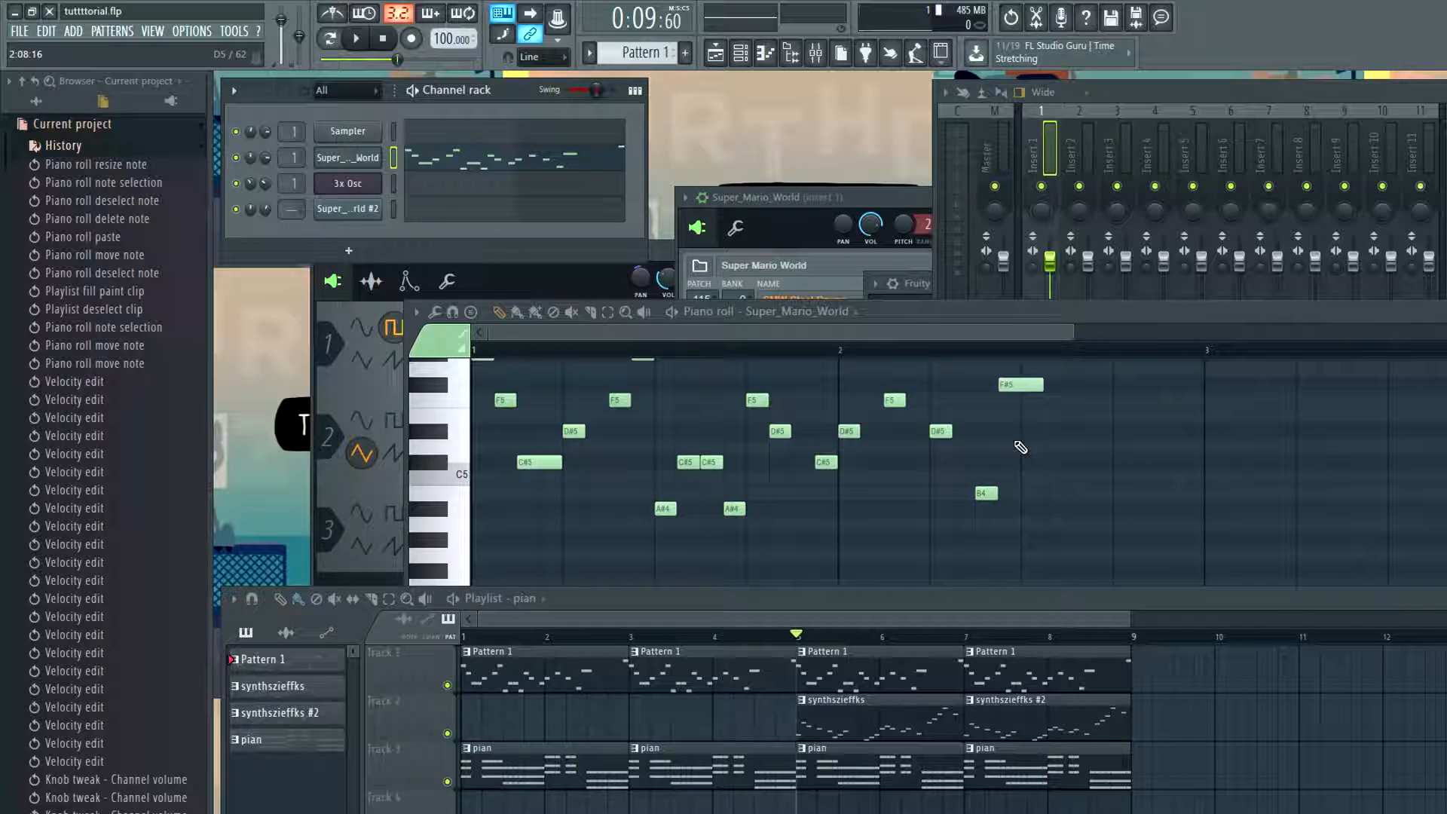
Play the arrangement from bar 5 to check the left and right mixer levels with the 3x Osc panned
{"action": "key", "text": "space"}
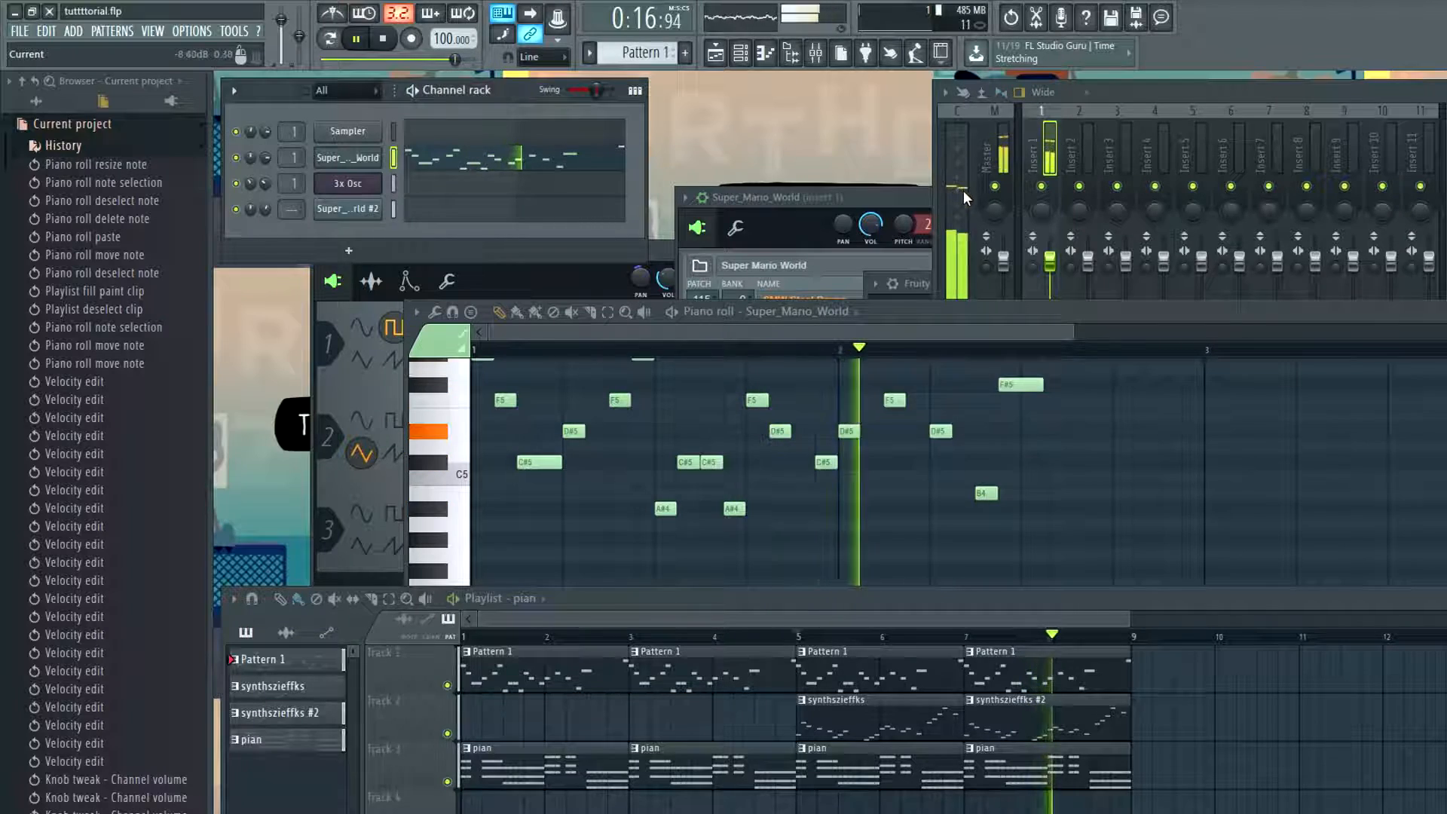
{"action": "key", "text": "space"}
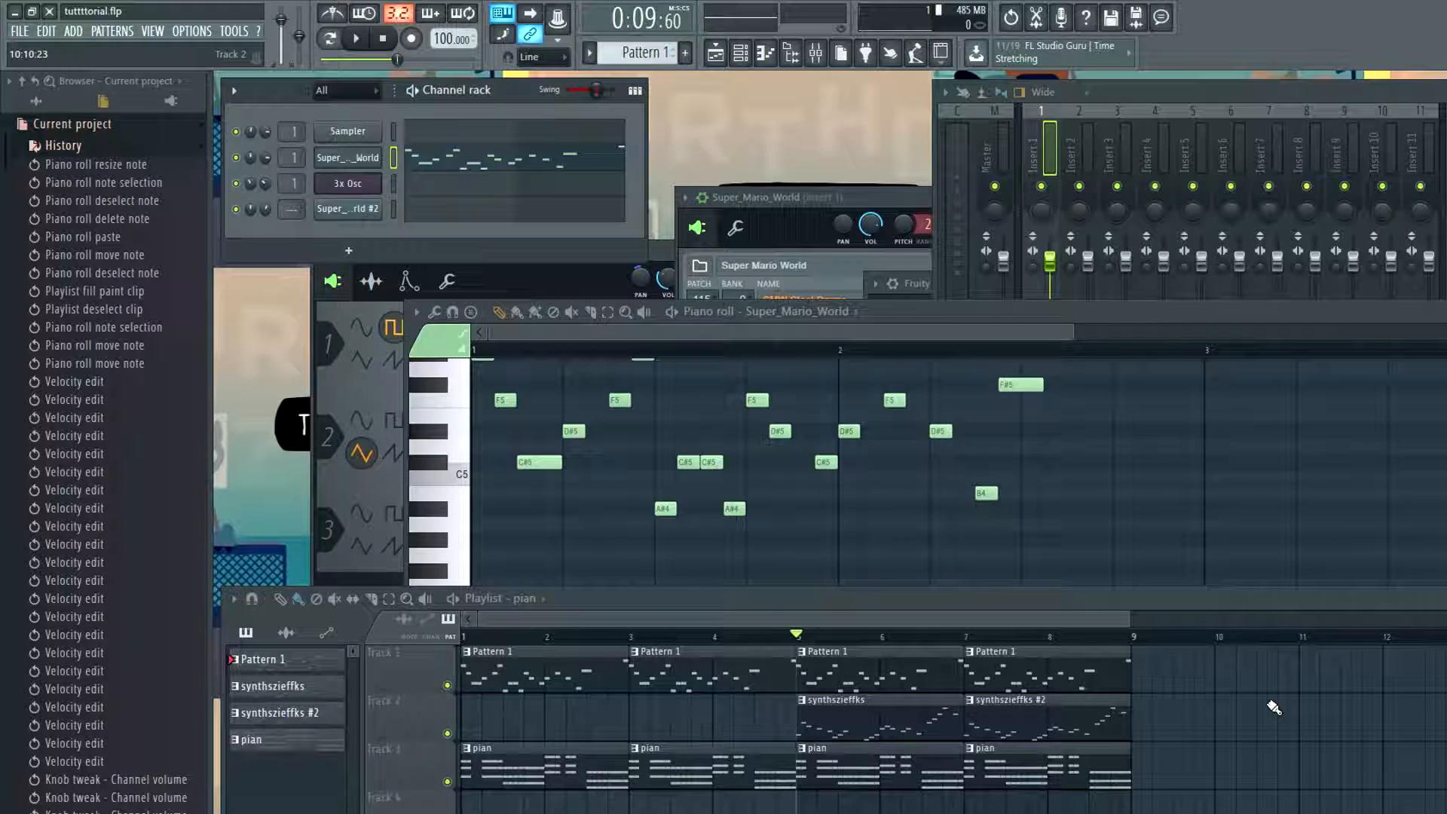
{"action": "left_click", "coordinate": [1036, 626]}
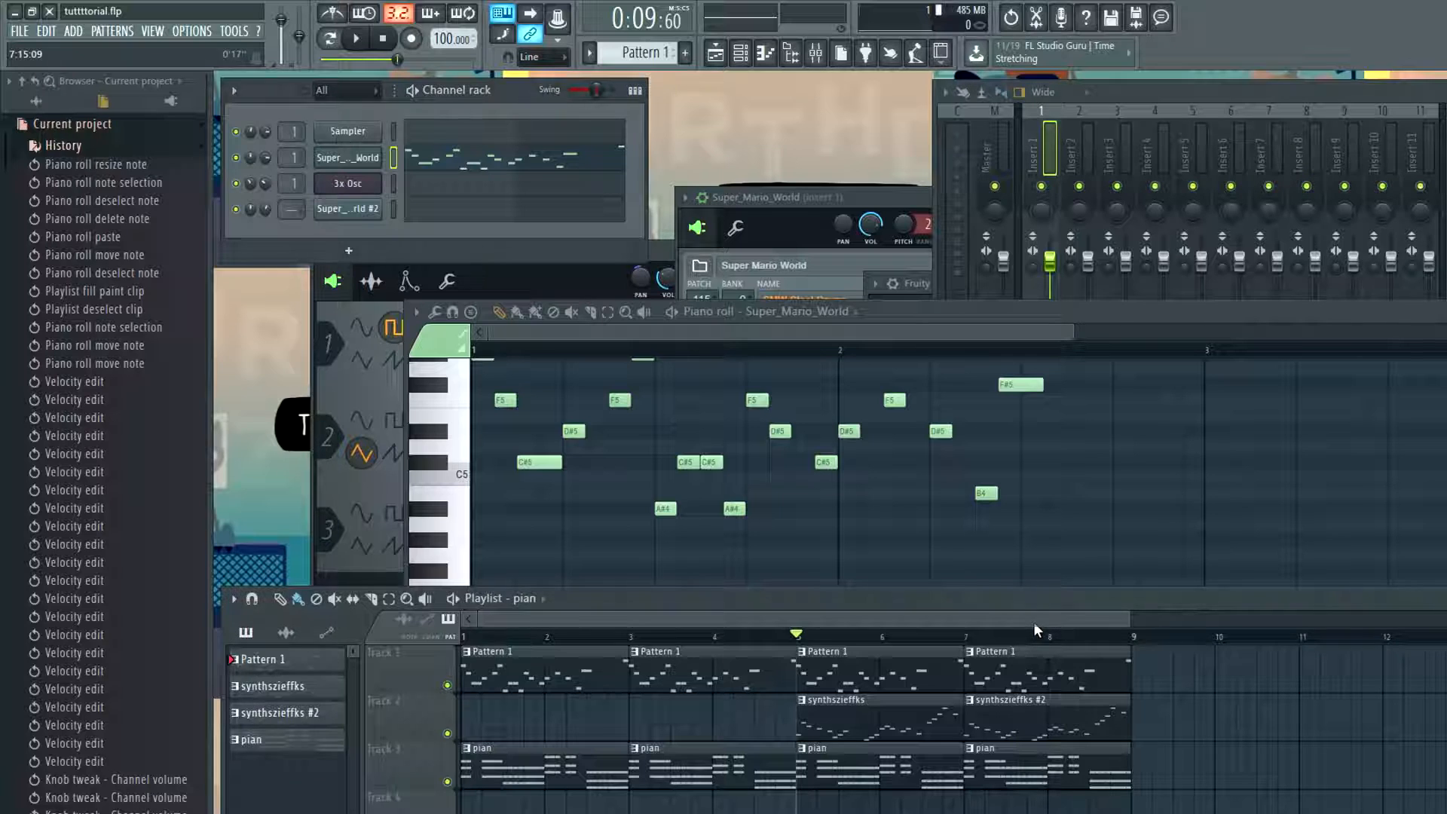
{"action": "scroll", "coordinate": [1193, 807], "scroll_direction": "down", "scroll_amount": 2}
{"action": "scroll", "coordinate": [1194, 808], "scroll_direction": "up", "scroll_amount": 2}
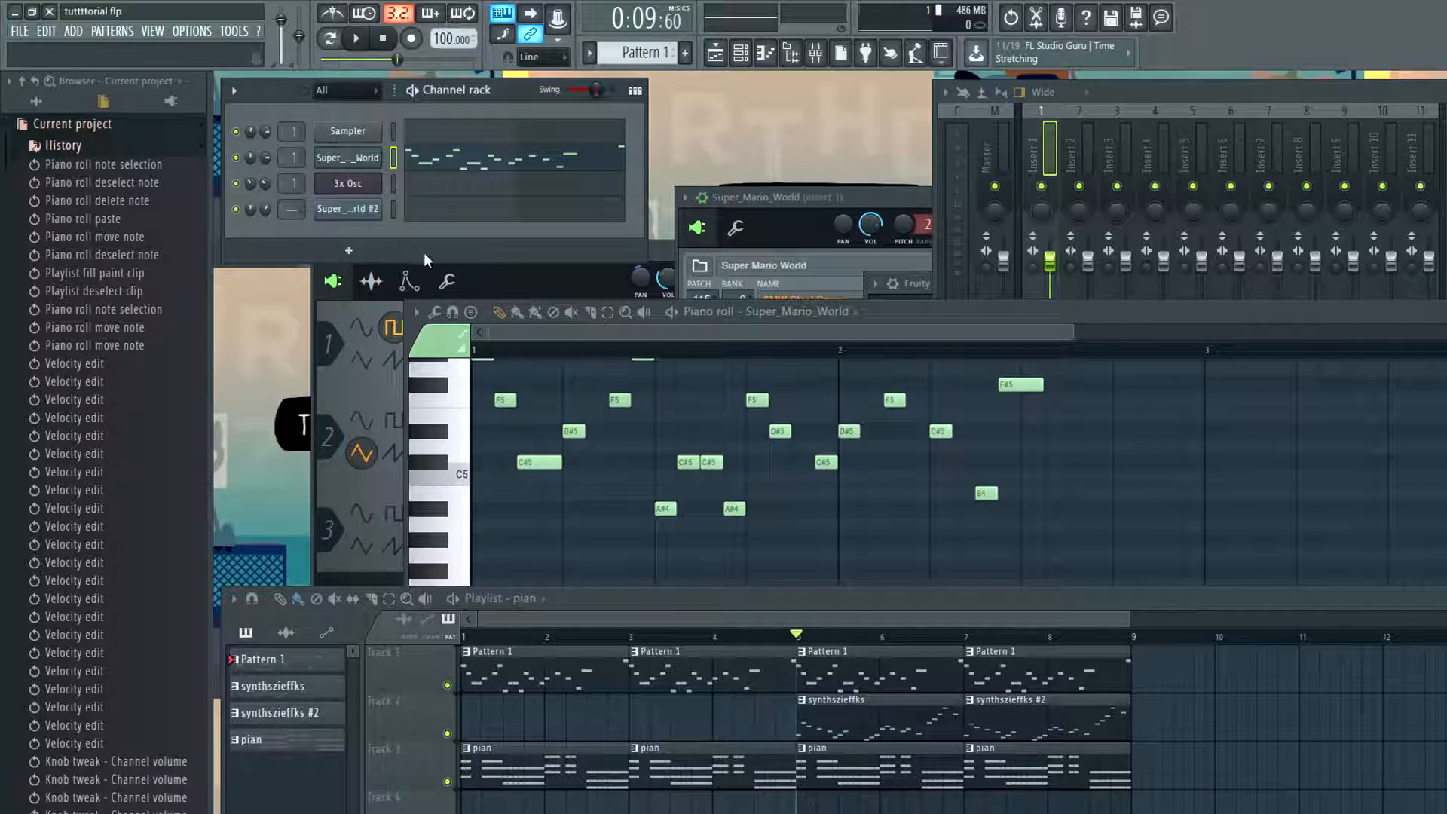
Try panning the Super_Mario_World #2 channel during playback, and reset its panning
{"action": "left_click_drag", "start_coordinate": [248, 208], "coordinate": [250, 207]}
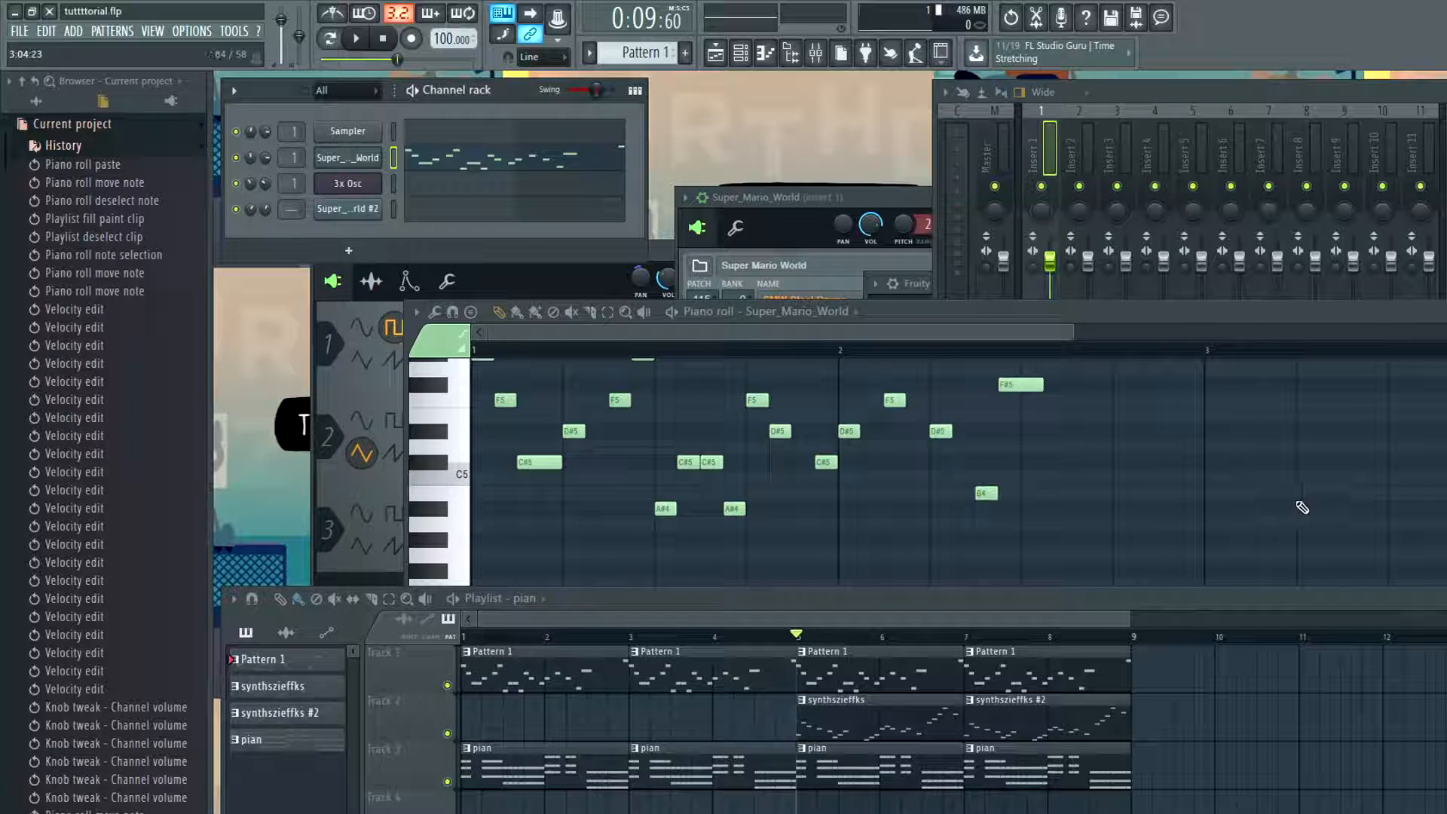
{"action": "key", "text": "space"}
{"action": "mouse_move", "coordinate": [250, 209]}
{"action": "left_mouse_down"}
{"action": "mouse_move", "coordinate": [250, 191]}
{"action": "mouse_move", "coordinate": [250, 229]}
{"action": "mouse_move", "coordinate": [250, 208]}
{"action": "left_mouse_up"}
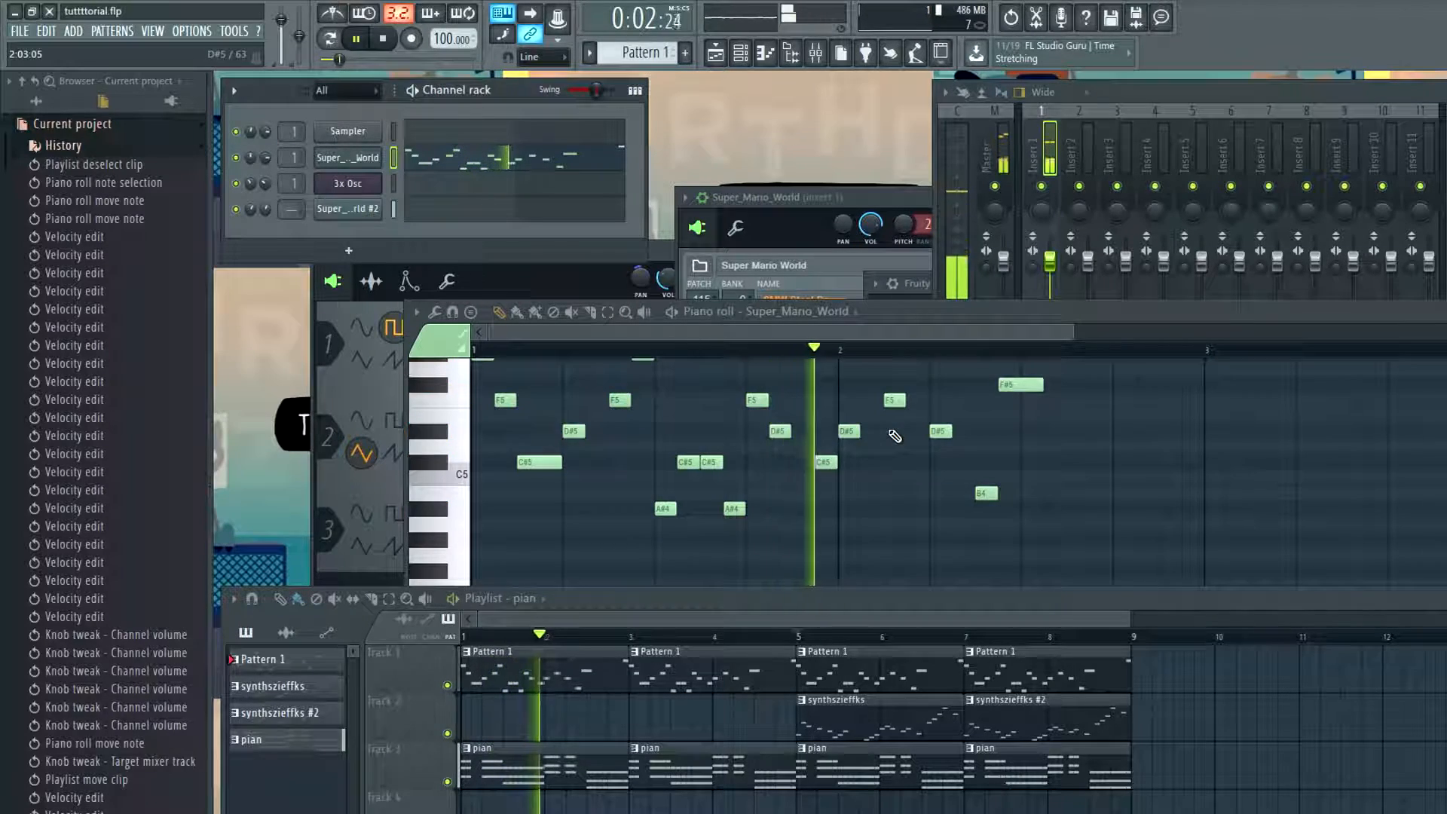
{"action": "key", "text": "space"}
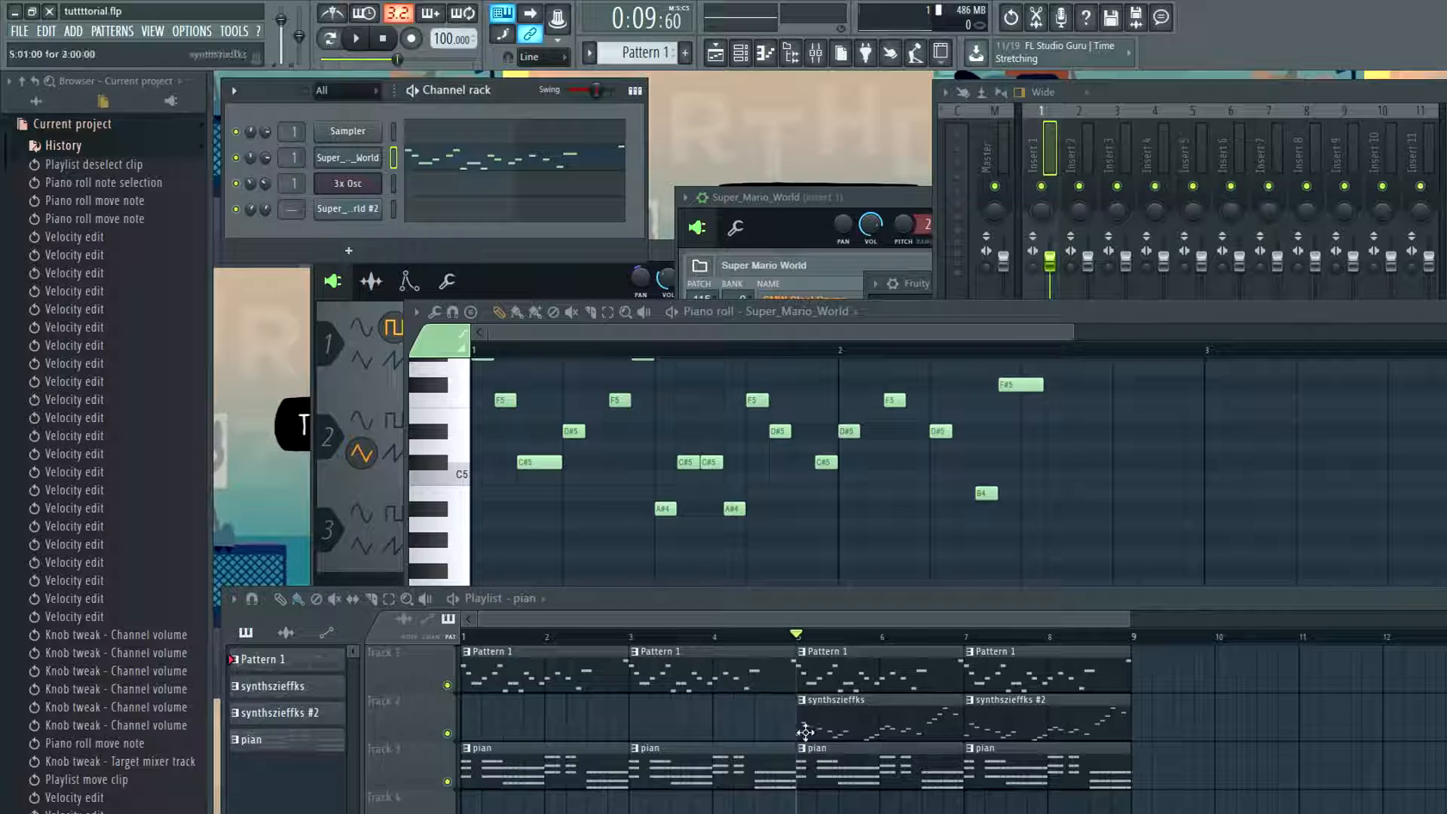
{"action": "right_click", "coordinate": [251, 211]}
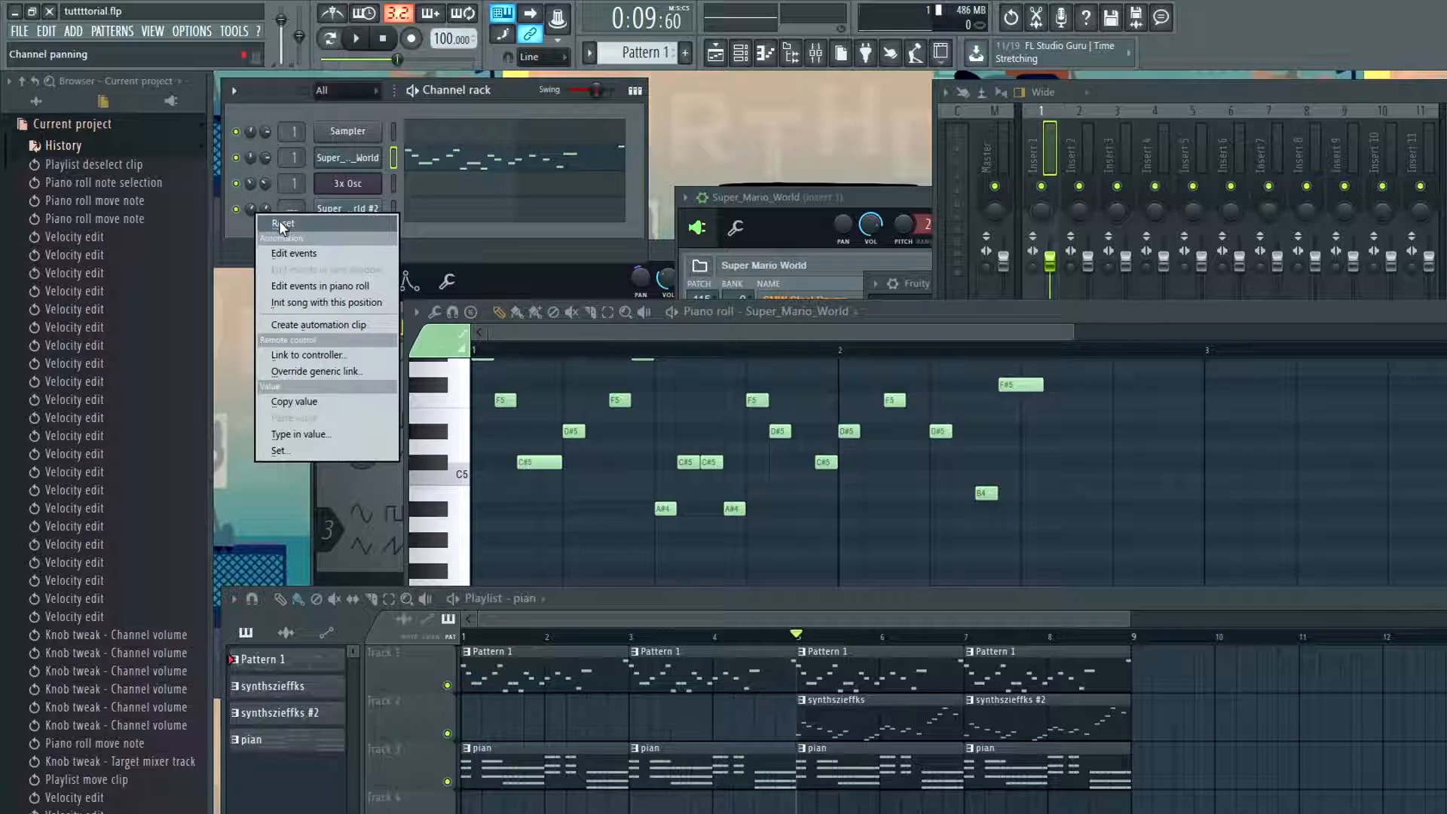
{"action": "left_click", "coordinate": [279, 220]}
Try panning the Super_Mario_World channel about 16% right, listen to it from bar 5, and reset its panning
{"action": "left_click_drag", "start_coordinate": [247, 153], "coordinate": [247, 143]}
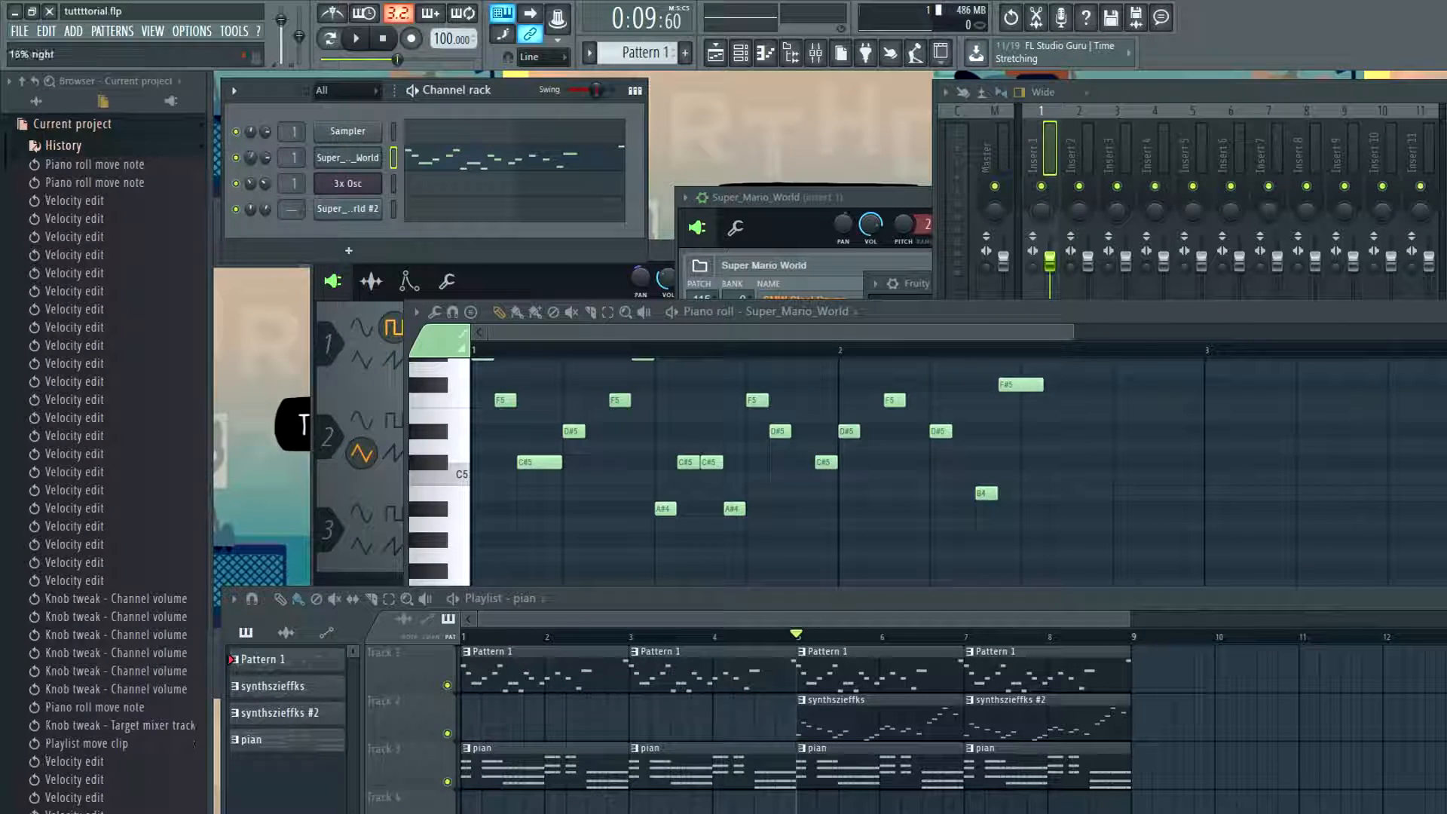
{"action": "key", "text": "space"}
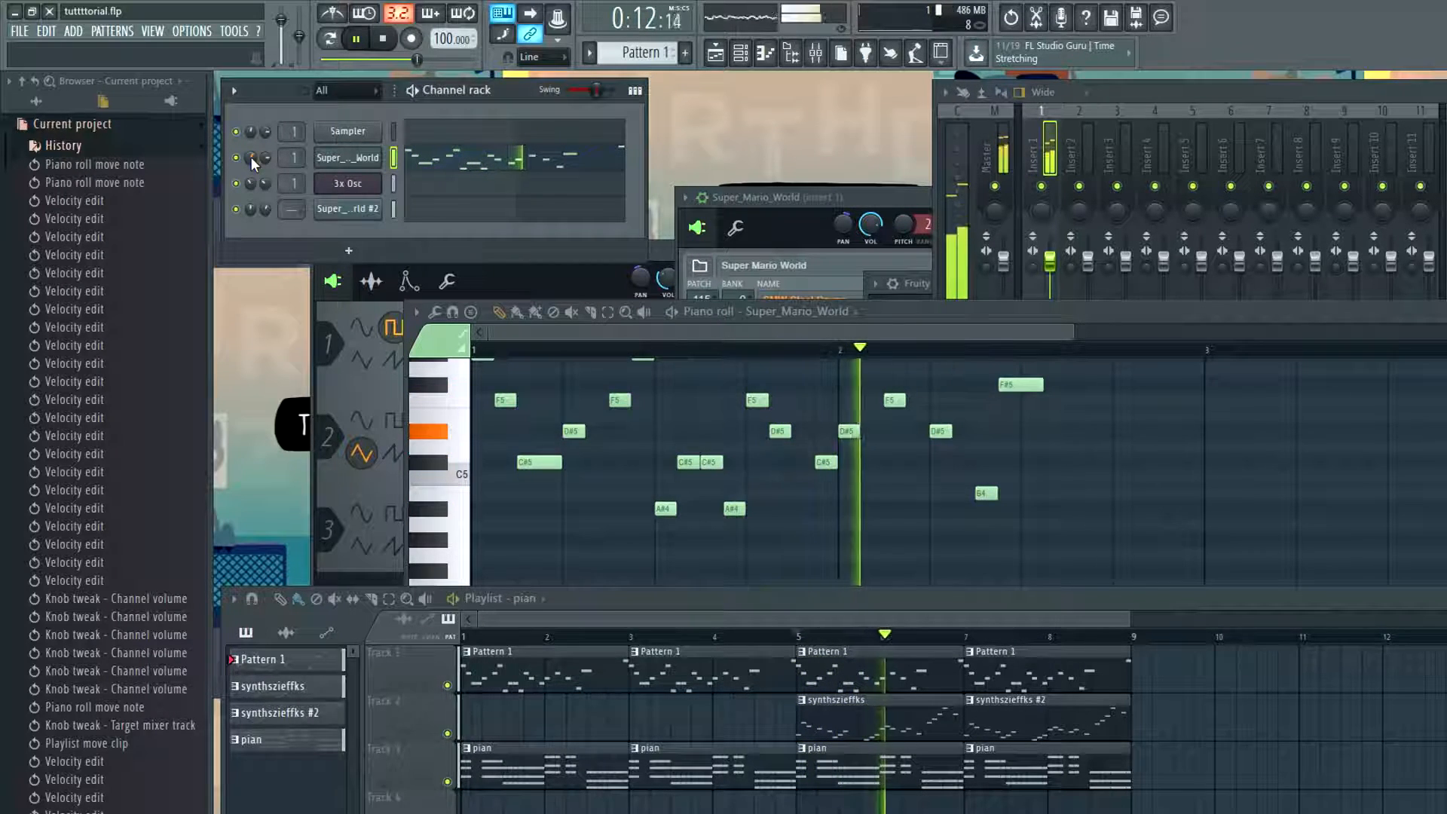
{"action": "key", "text": "space"}
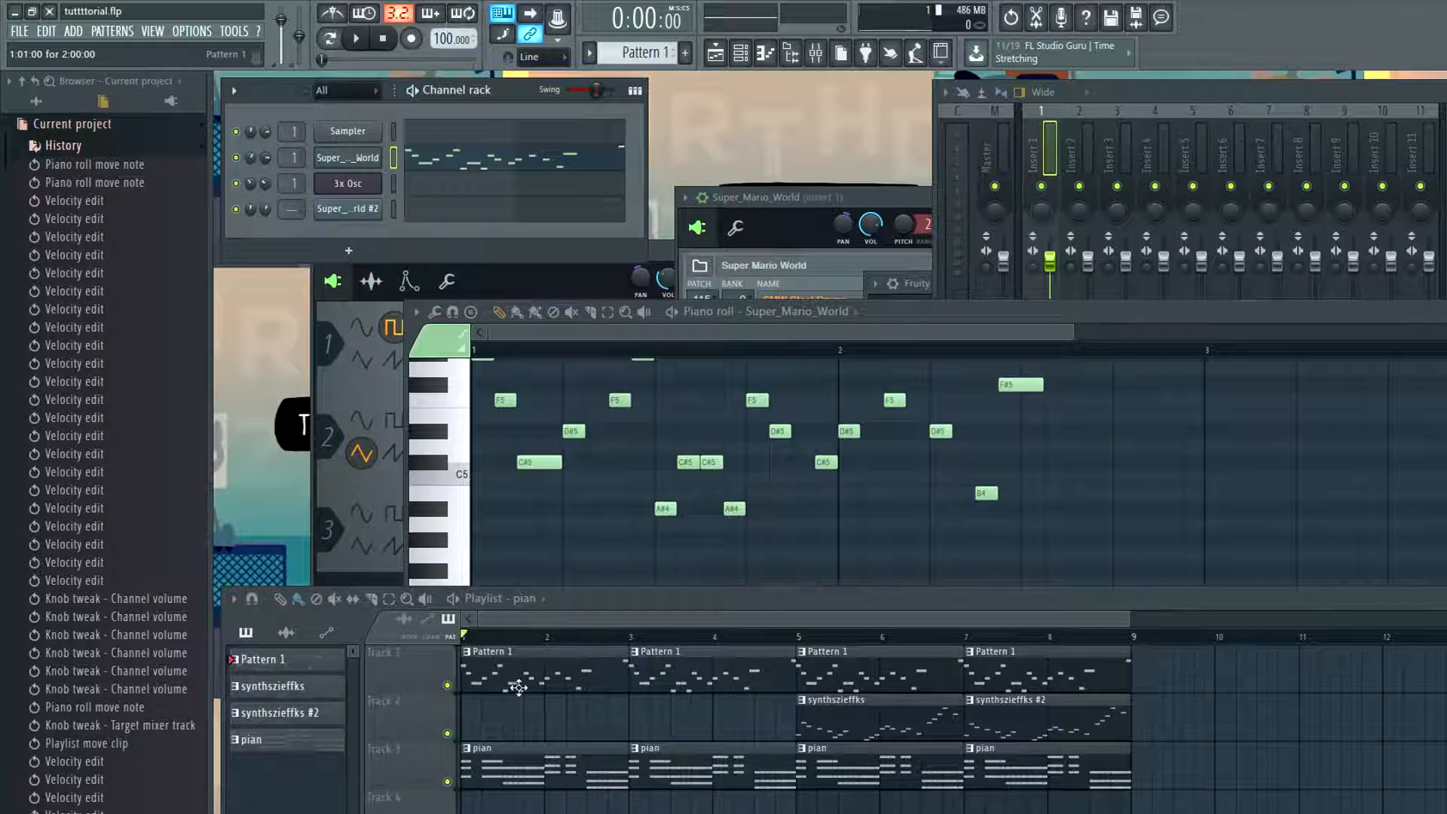
{"action": "right_click", "coordinate": [255, 155]}
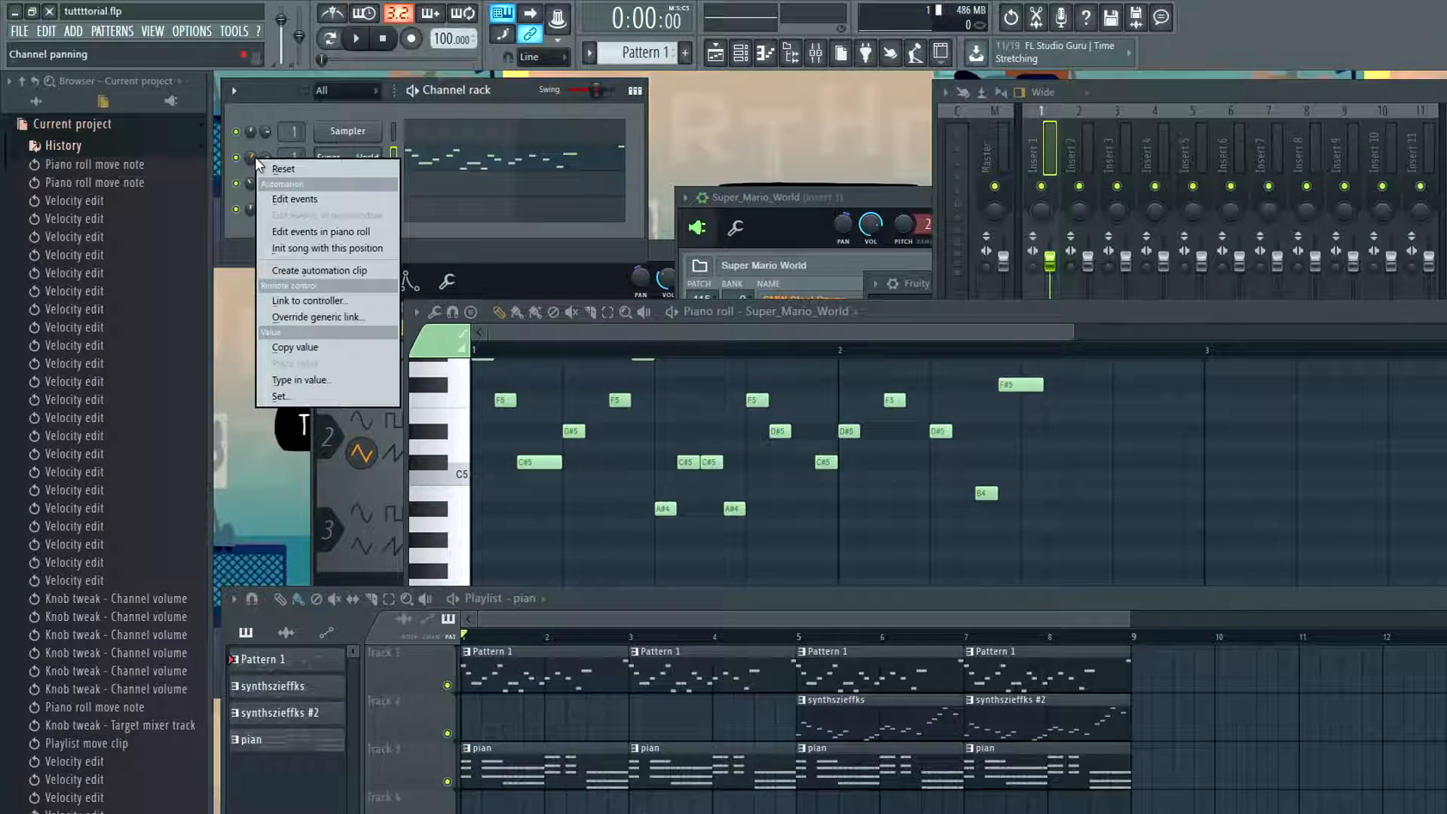
{"action": "left_click", "coordinate": [279, 166]}
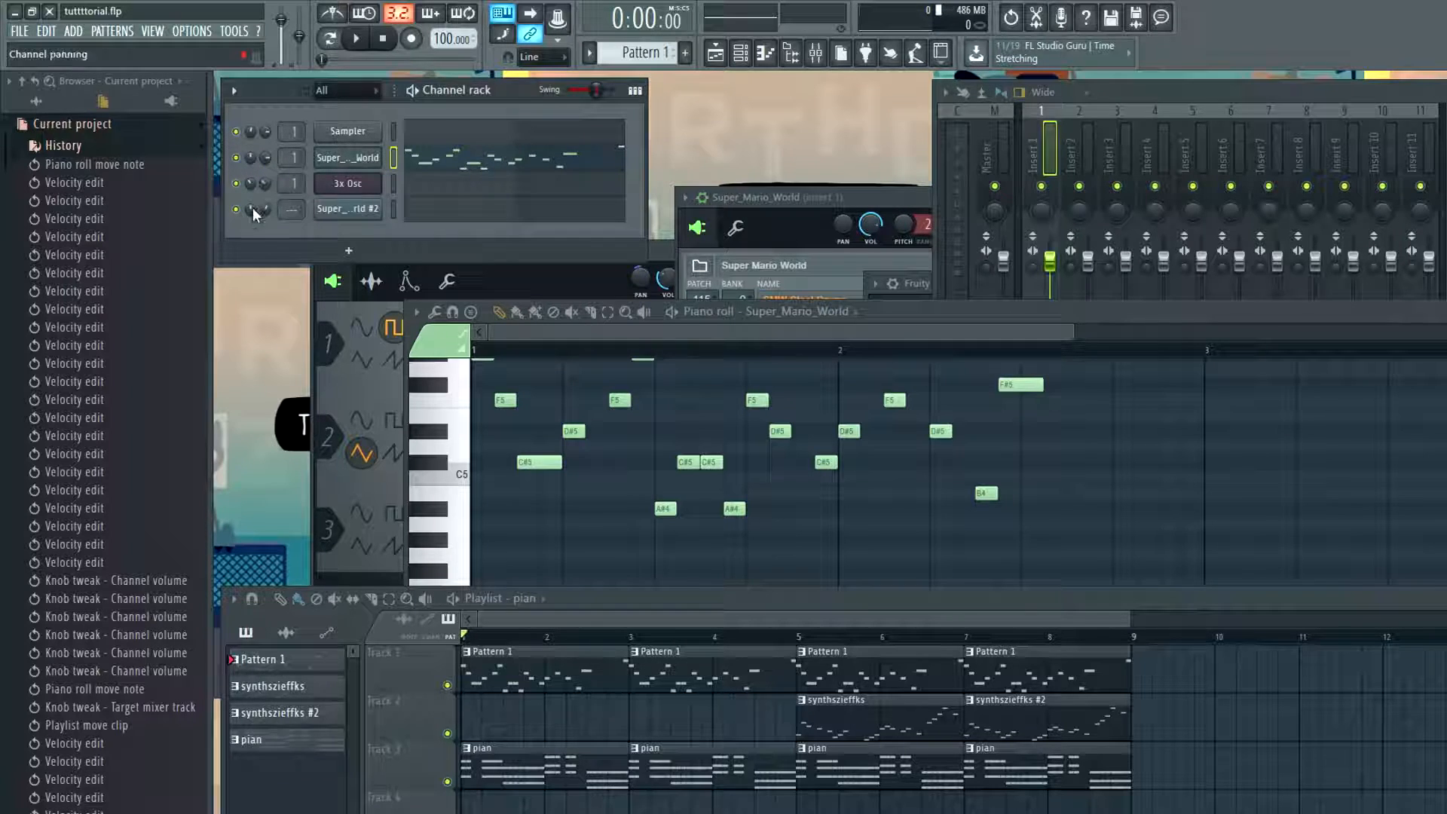
Pan the Super_Mario_World #2 channel slightly right and choose the Pattern 1 clip at bar 3 in the Playlist
{"action": "left_click_drag", "start_coordinate": [252, 210], "coordinate": [252, 199]}
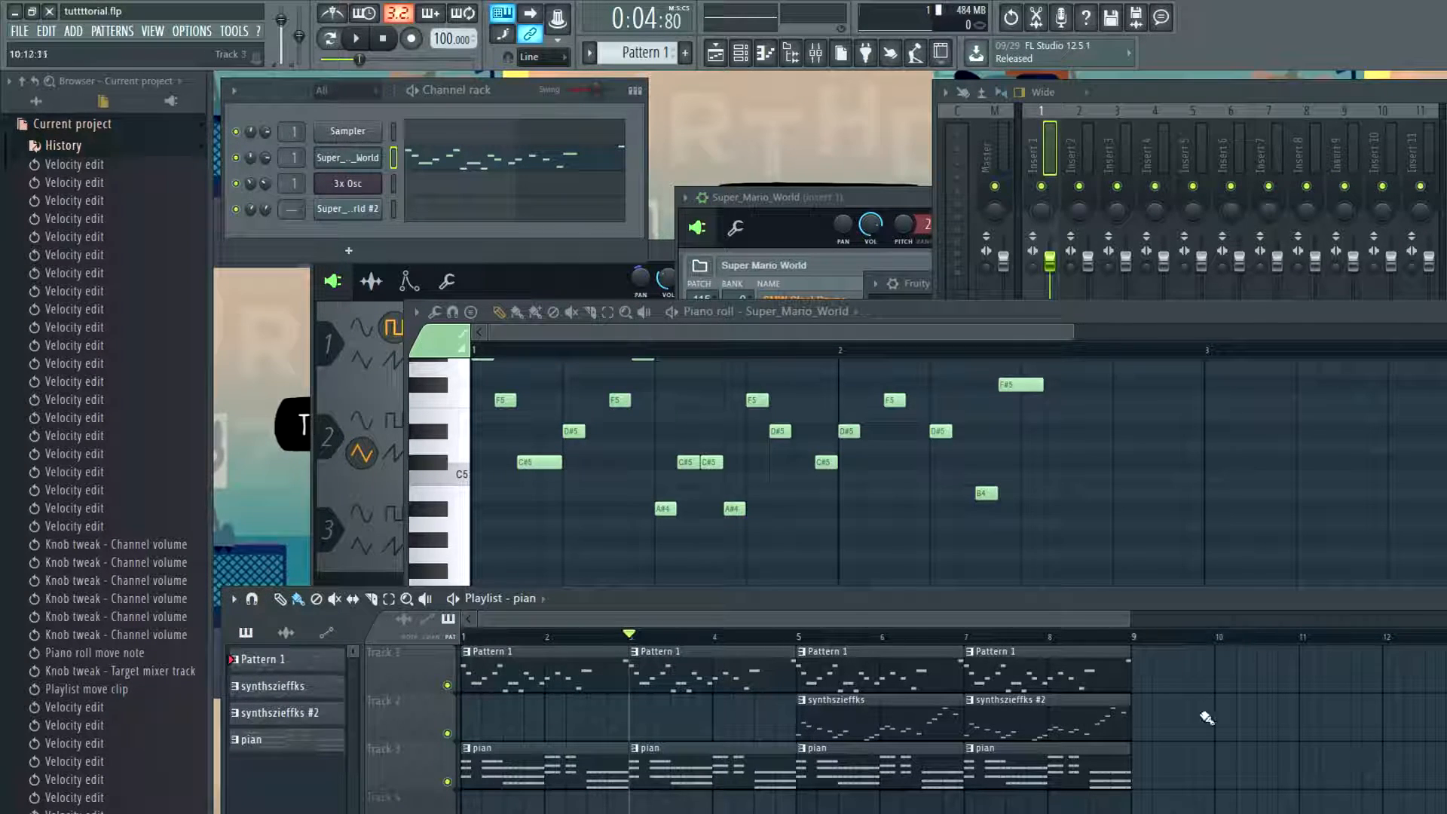
{"action": "left_click", "coordinate": [701, 659]}
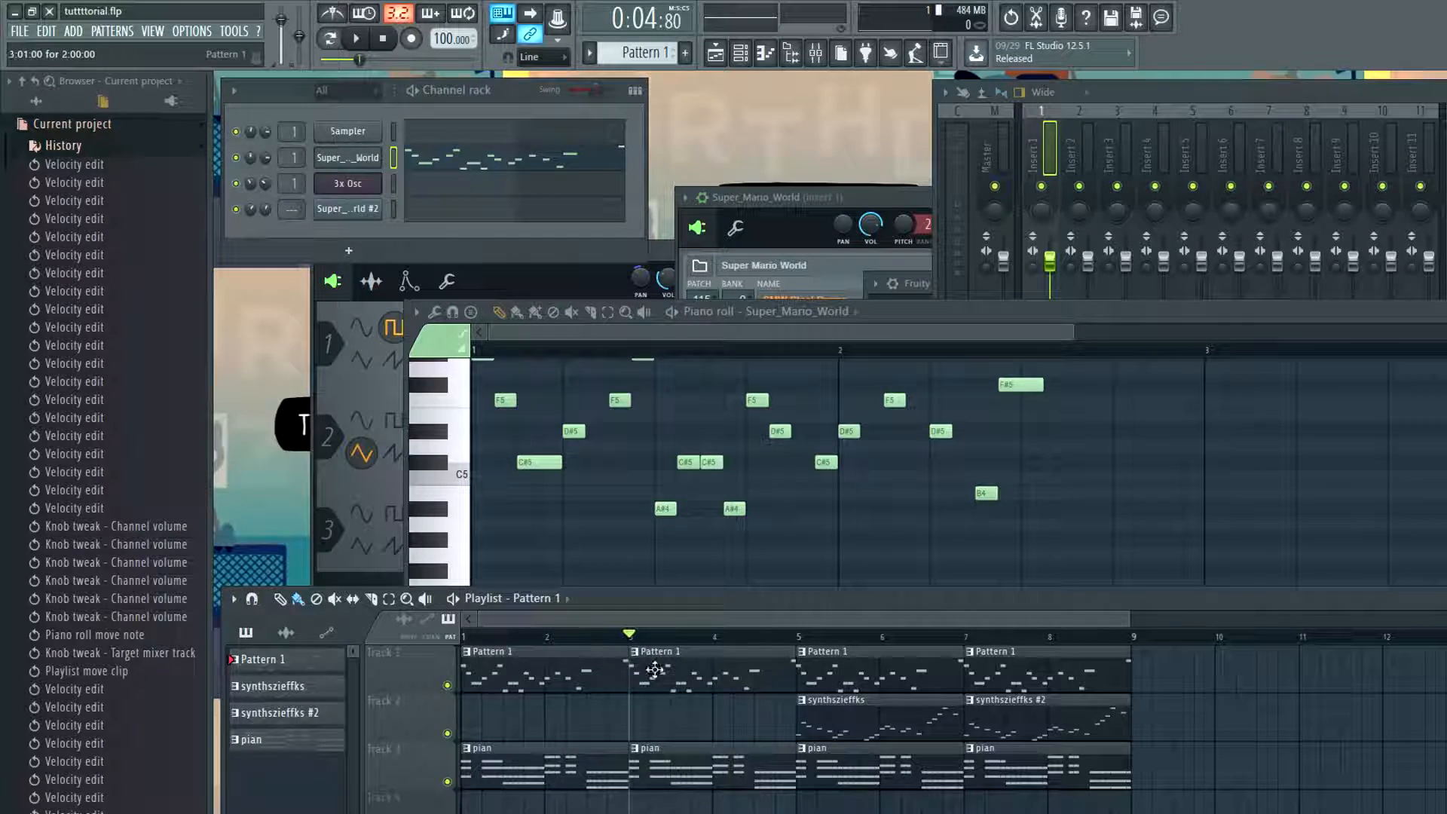
Delete the Pattern 1 clips at bars 3 and 7 on Track 1 of the Playlist
{"action": "right_click", "coordinate": [724, 683]}
{"action": "left_click", "coordinate": [538, 675]}
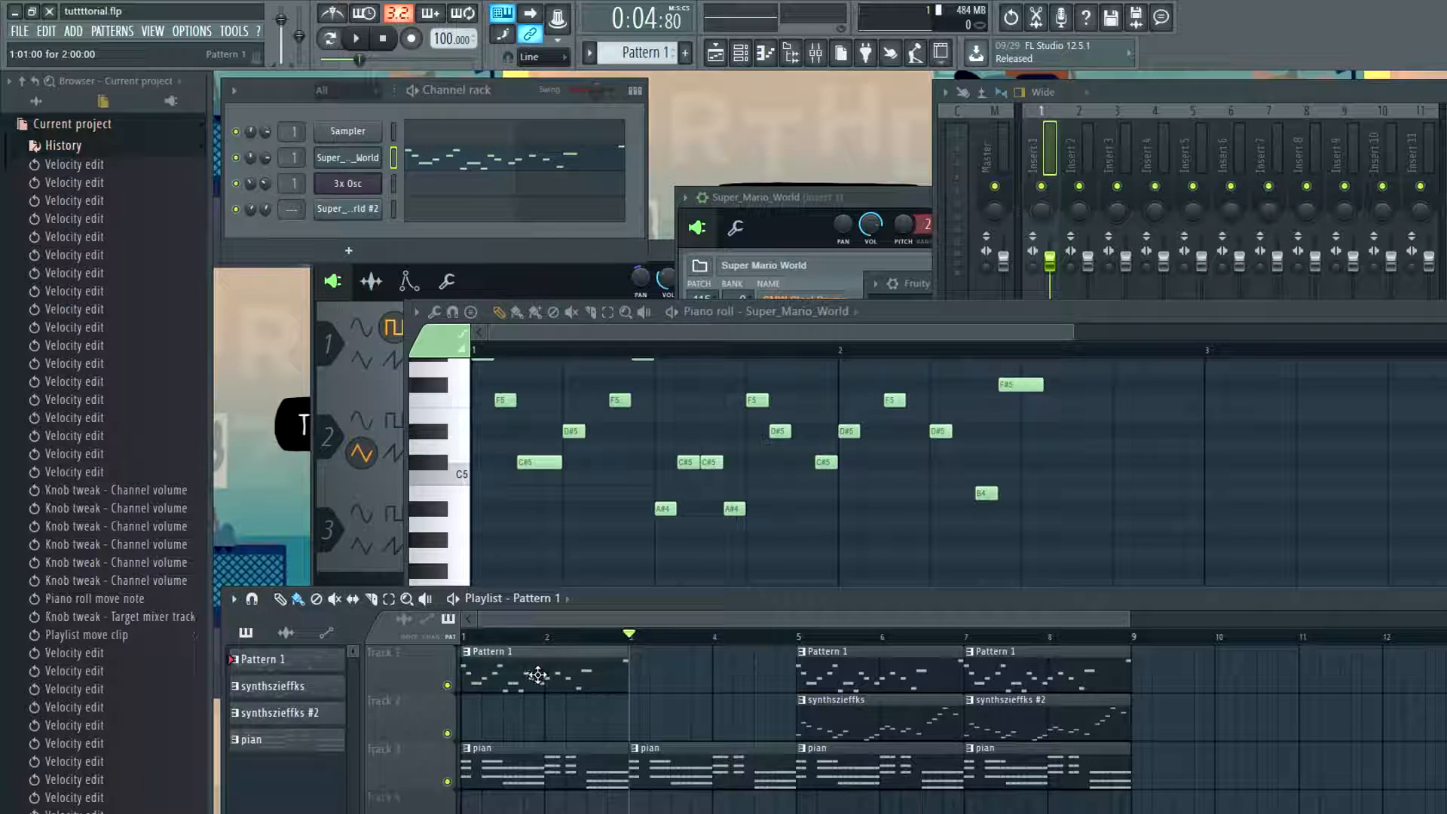
{"action": "right_click", "coordinate": [1018, 669]}
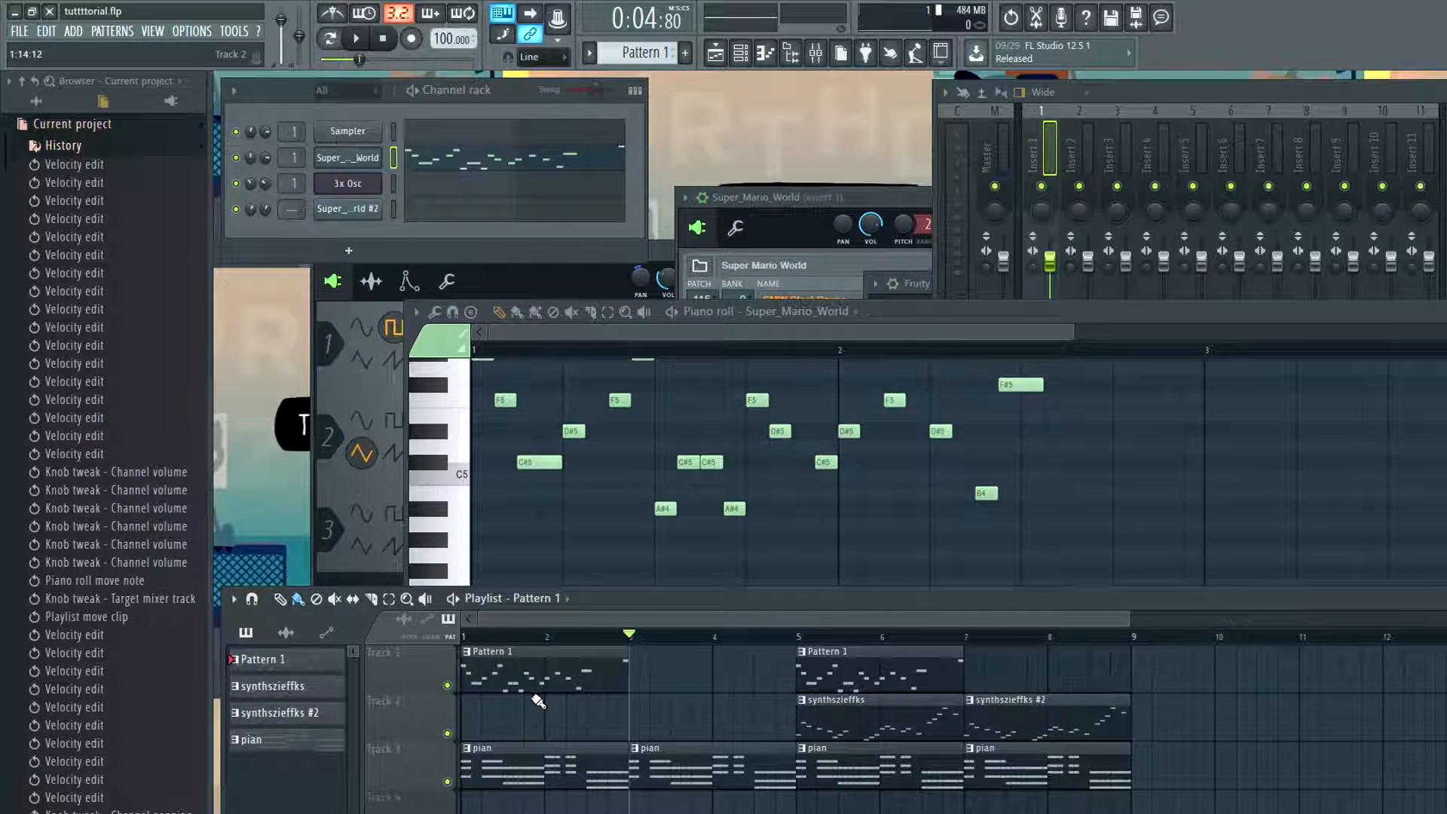
Duplicate all Super_Mario_World notes from bars 1 and 2 of Pattern 1 into bars 3 and 4
{"action": "left_click", "coordinate": [631, 321]}
{"action": "scroll", "coordinate": [739, 449], "scroll_direction": "down", "scroll_amount": 2, "text": "ctrl"}
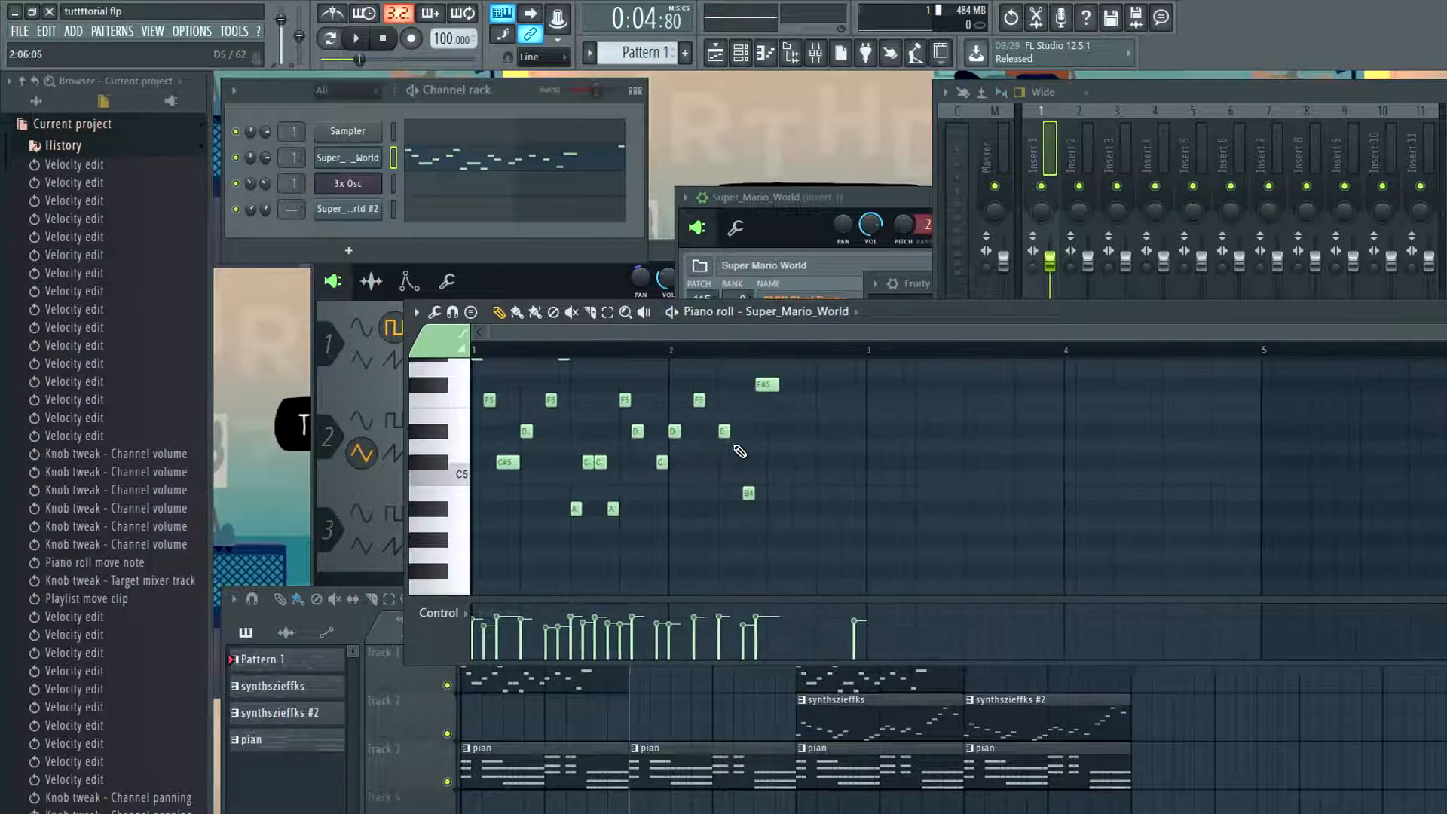
{"action": "scroll", "coordinate": [759, 430], "scroll_direction": "up", "scroll_amount": 3}
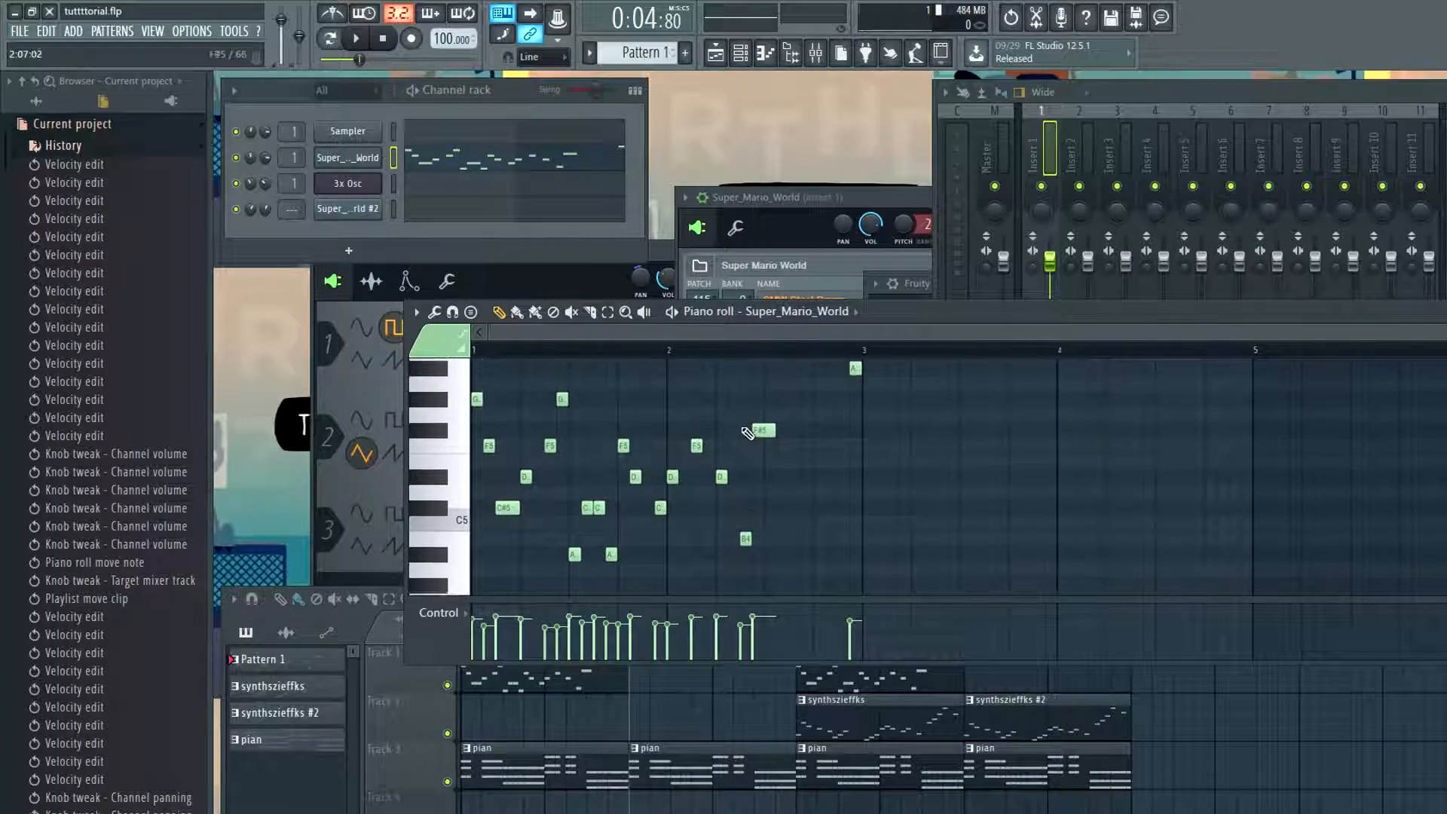
{"action": "right_click", "coordinate": [373, 157]}
{"action": "left_click", "coordinate": [910, 336]}
{"action": "scroll", "coordinate": [907, 465], "scroll_direction": "up", "scroll_amount": 1}
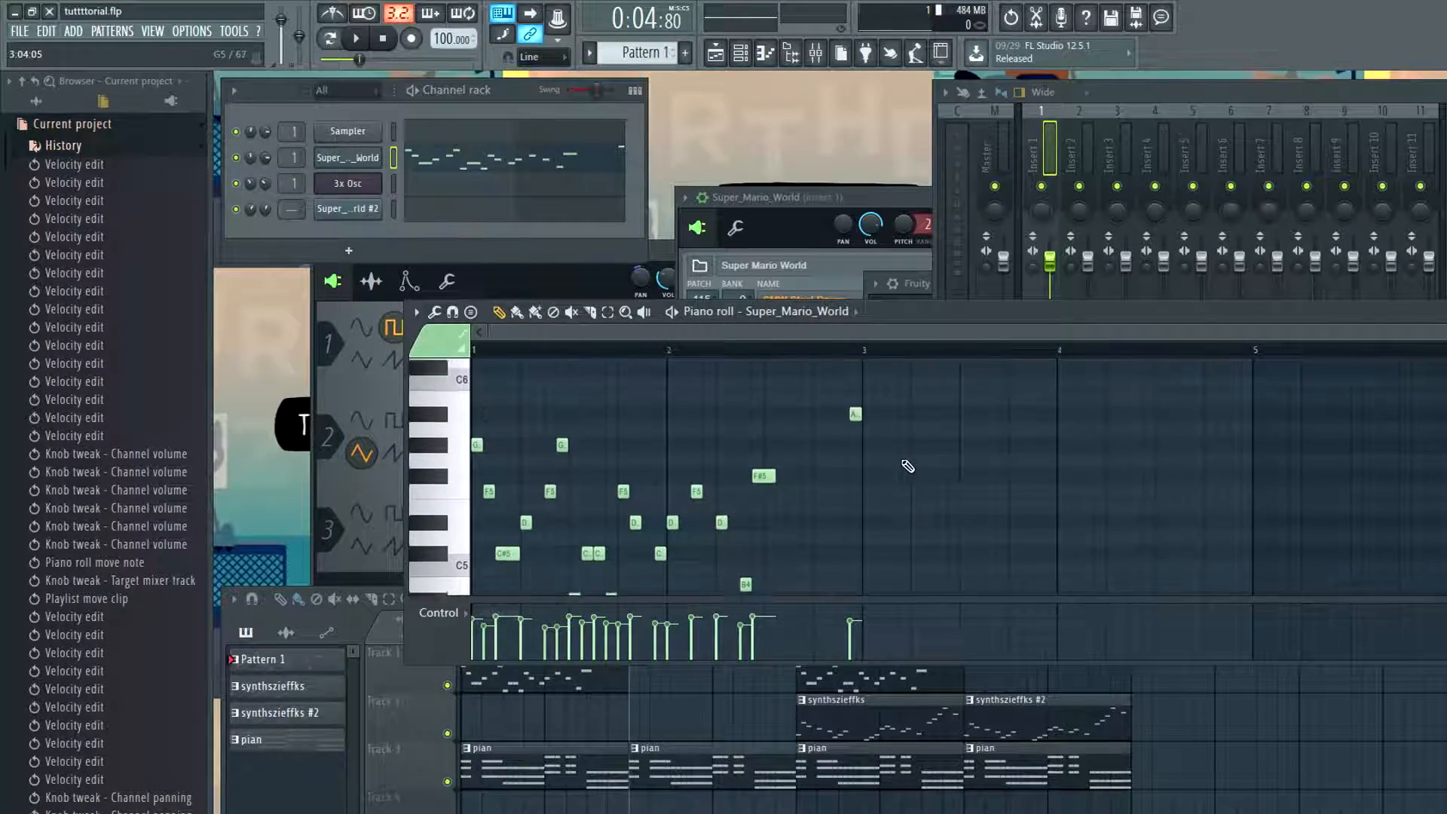
{"action": "key", "text": "ctrl+a"}
{"action": "key", "text": "ctrl+b"}
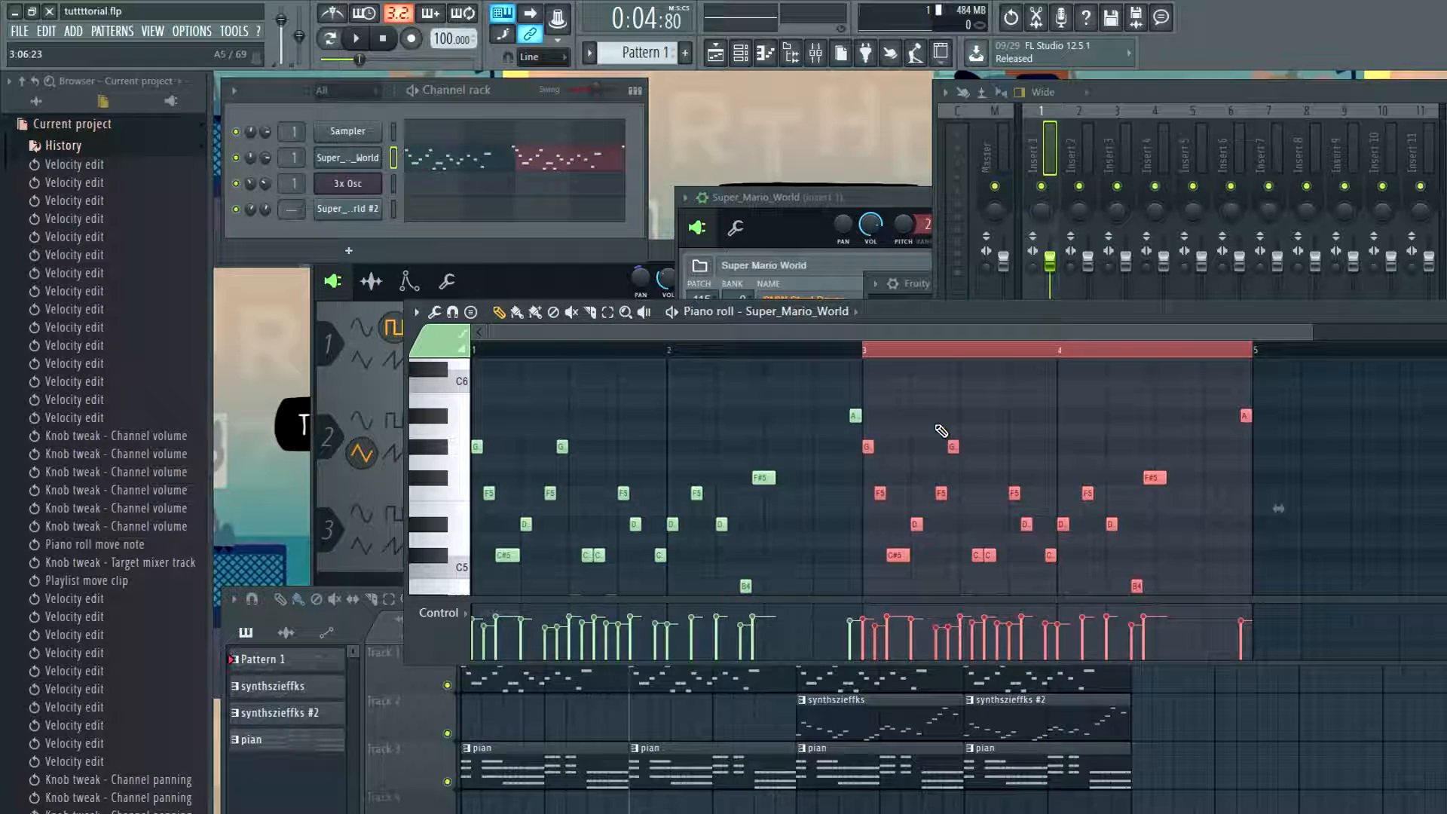
{"action": "key", "text": "ctrl+d"}
{"action": "left_click", "coordinate": [1260, 712]}
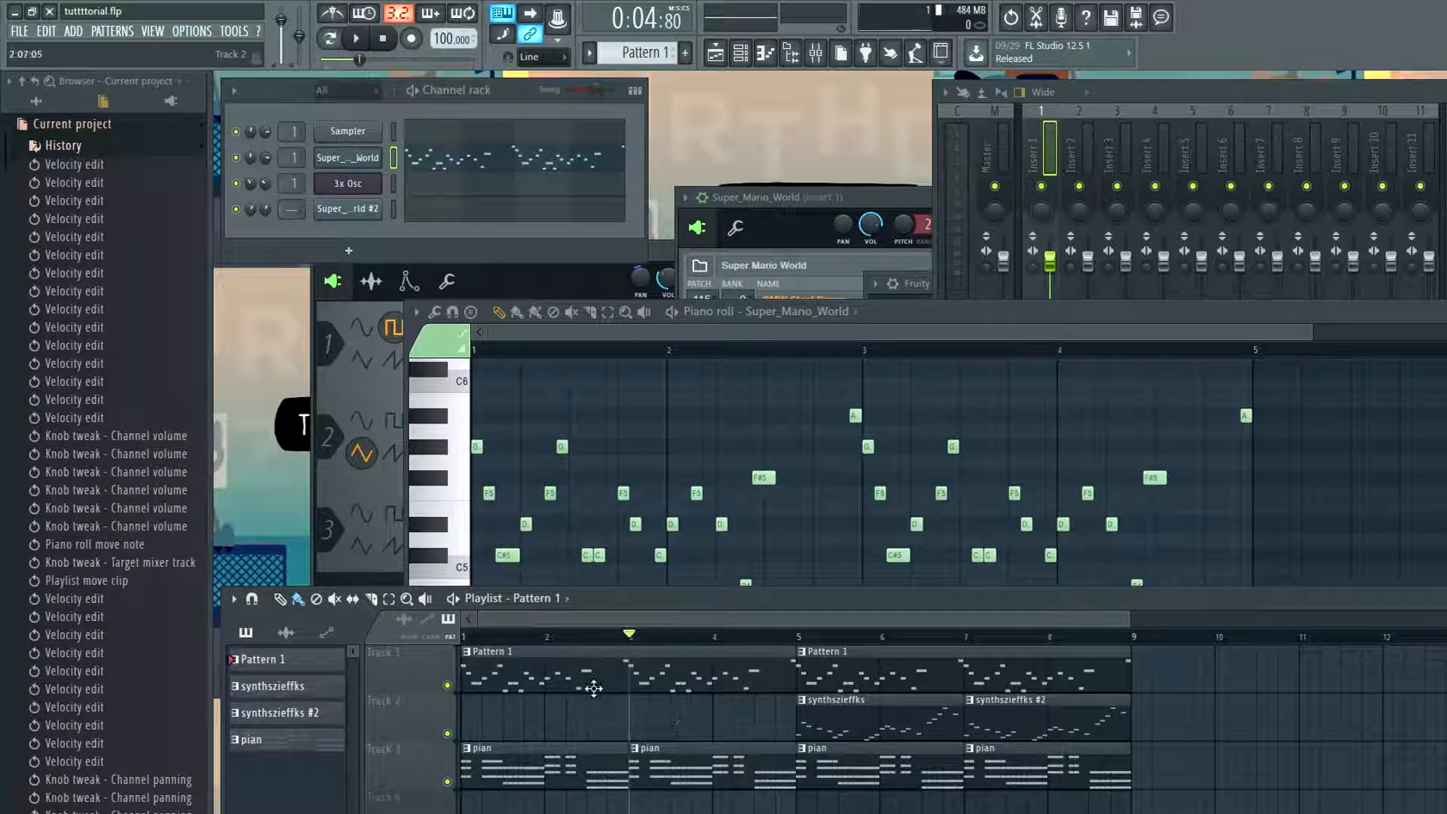
Play the second half of the Super_Mario_World melody around bar 3
{"action": "left_click", "coordinate": [878, 365]}
{"action": "scroll", "coordinate": [876, 468], "scroll_direction": "down", "scroll_amount": 3}
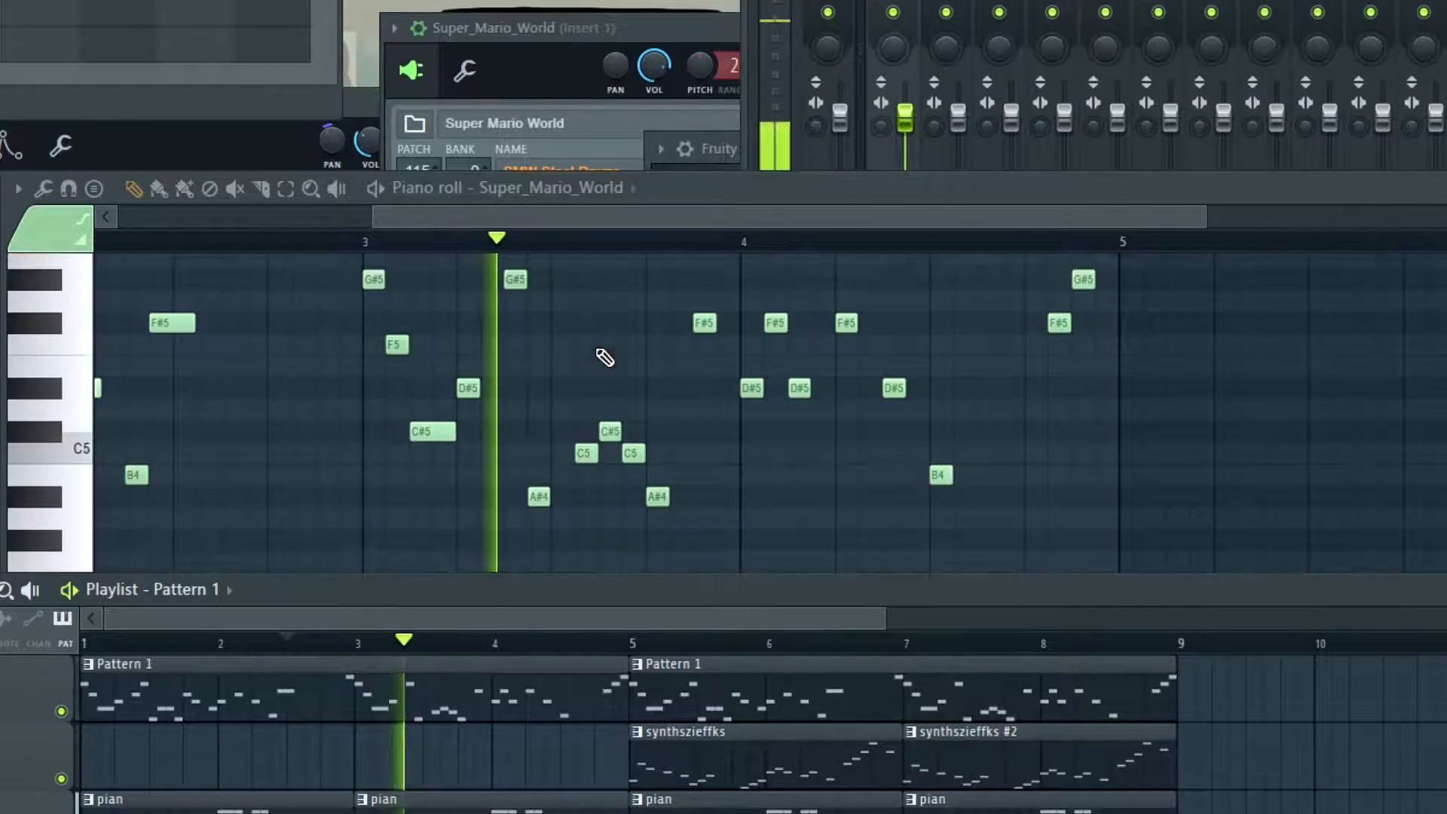
{"action": "scroll", "coordinate": [604, 357], "scroll_direction": "down", "scroll_amount": 1}
{"action": "key", "text": "space"}
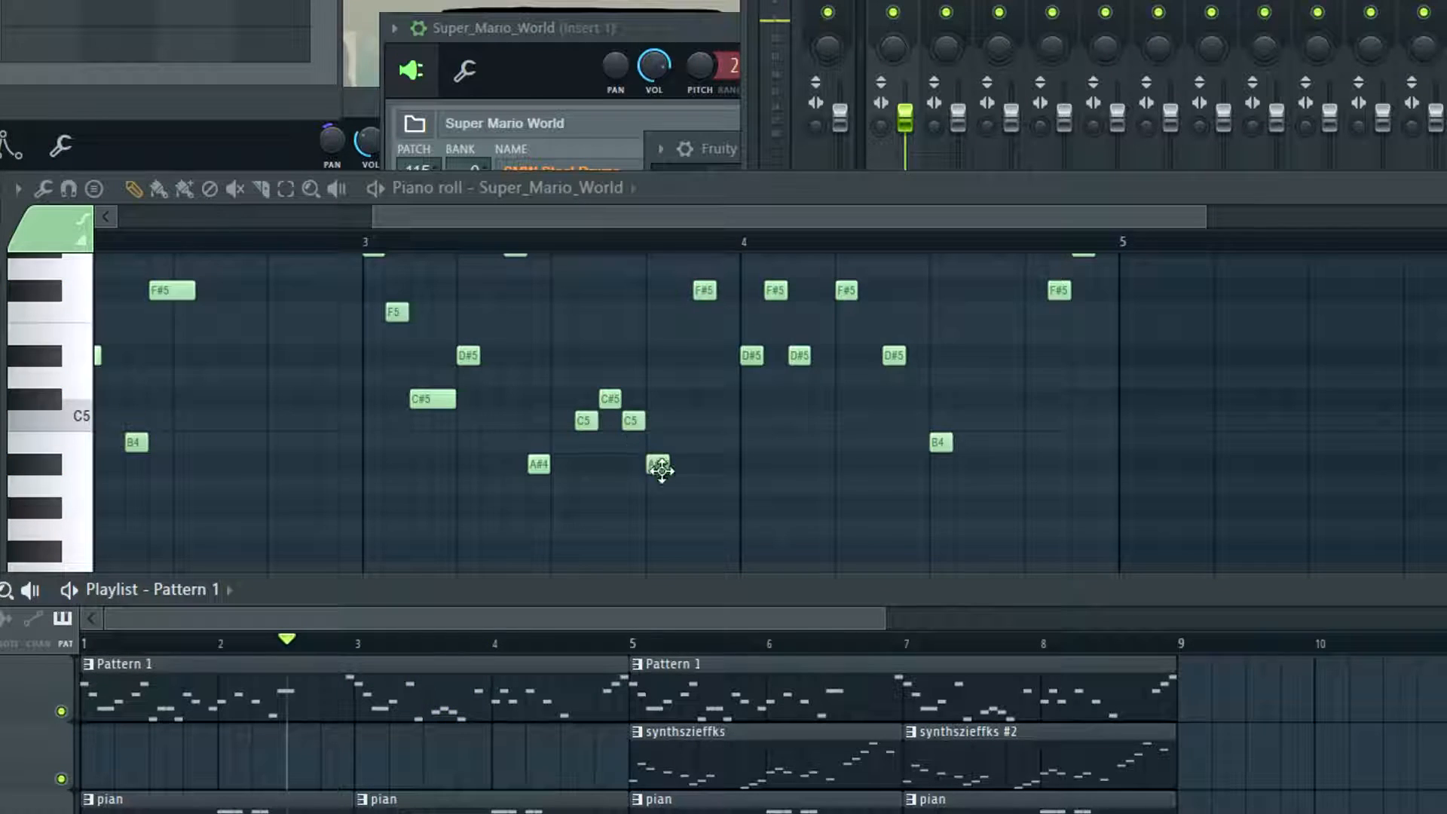
Add short G#4 and A#4 notes at the end of bar 3 and listen to the melody from bar 3
{"action": "left_click", "coordinate": [694, 510]}
{"action": "left_click", "coordinate": [720, 467]}
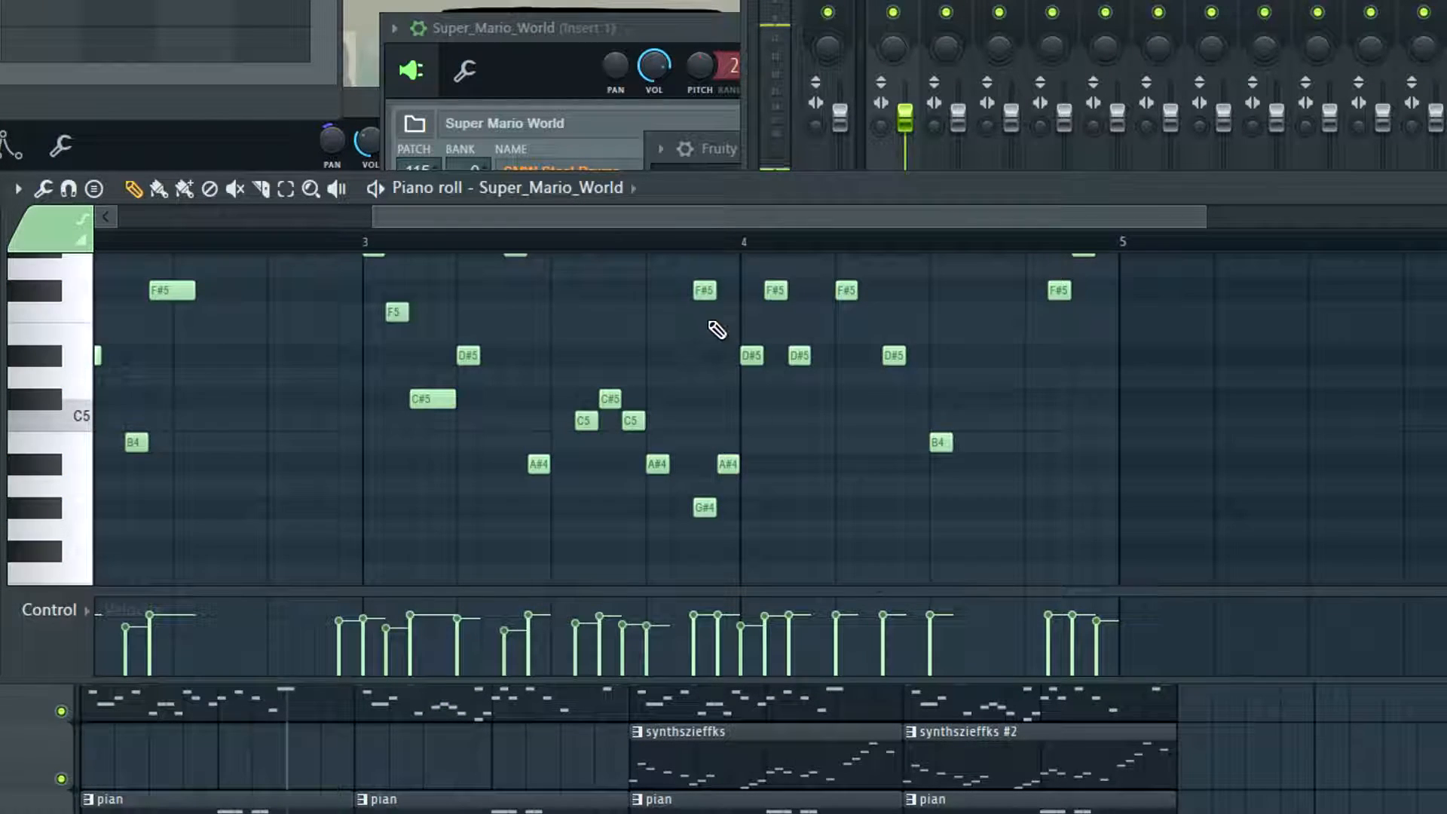
{"action": "left_click", "coordinate": [377, 242]}
{"action": "key", "text": "space"}
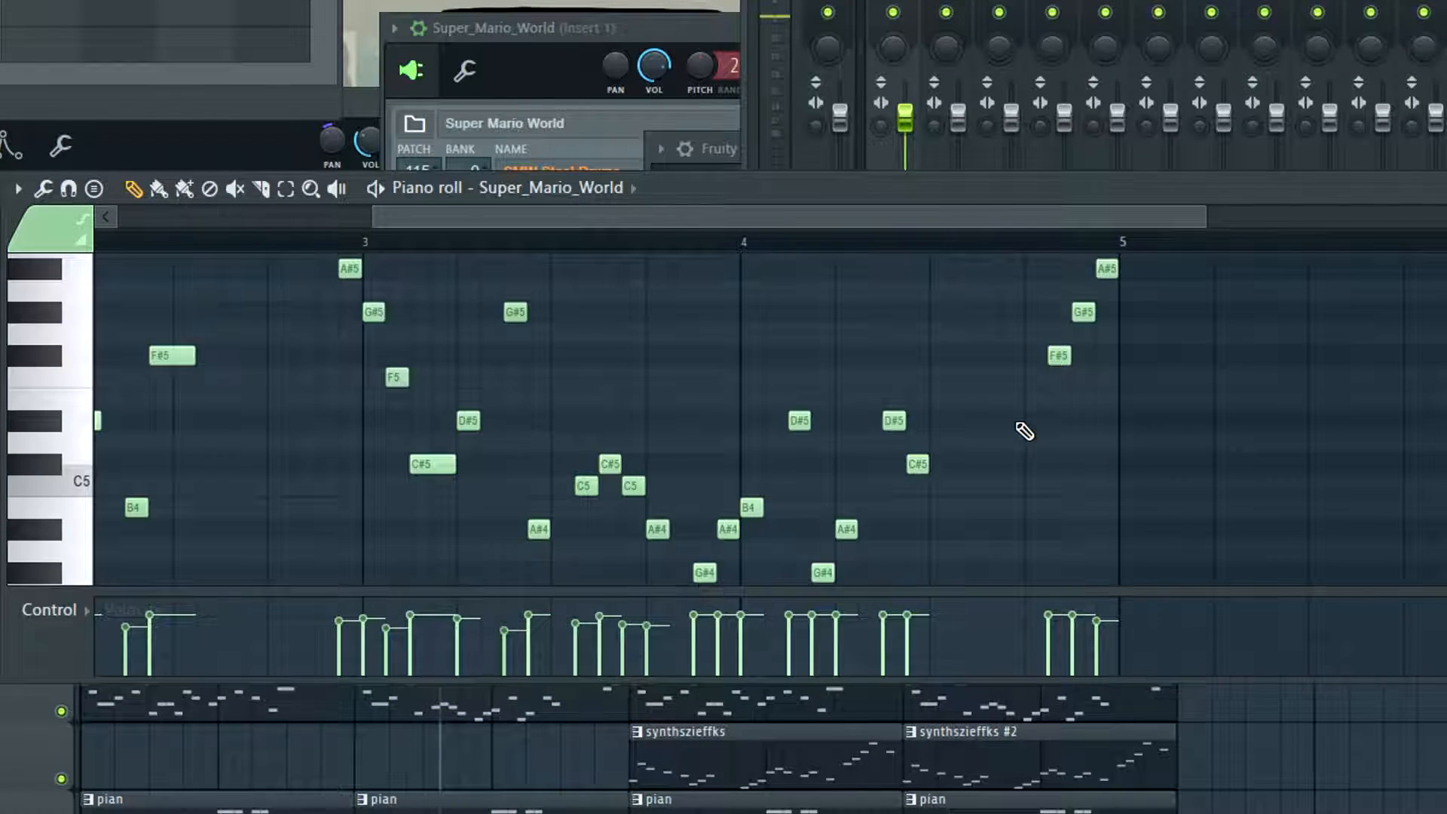
Examine the Super_Mario_World notes in bars 3 and 4 and play them again from bar 3
{"action": "scroll", "coordinate": [814, 417], "scroll_direction": "down", "scroll_amount": 2}
{"action": "scroll", "coordinate": [817, 437], "scroll_direction": "up", "scroll_amount": 1}
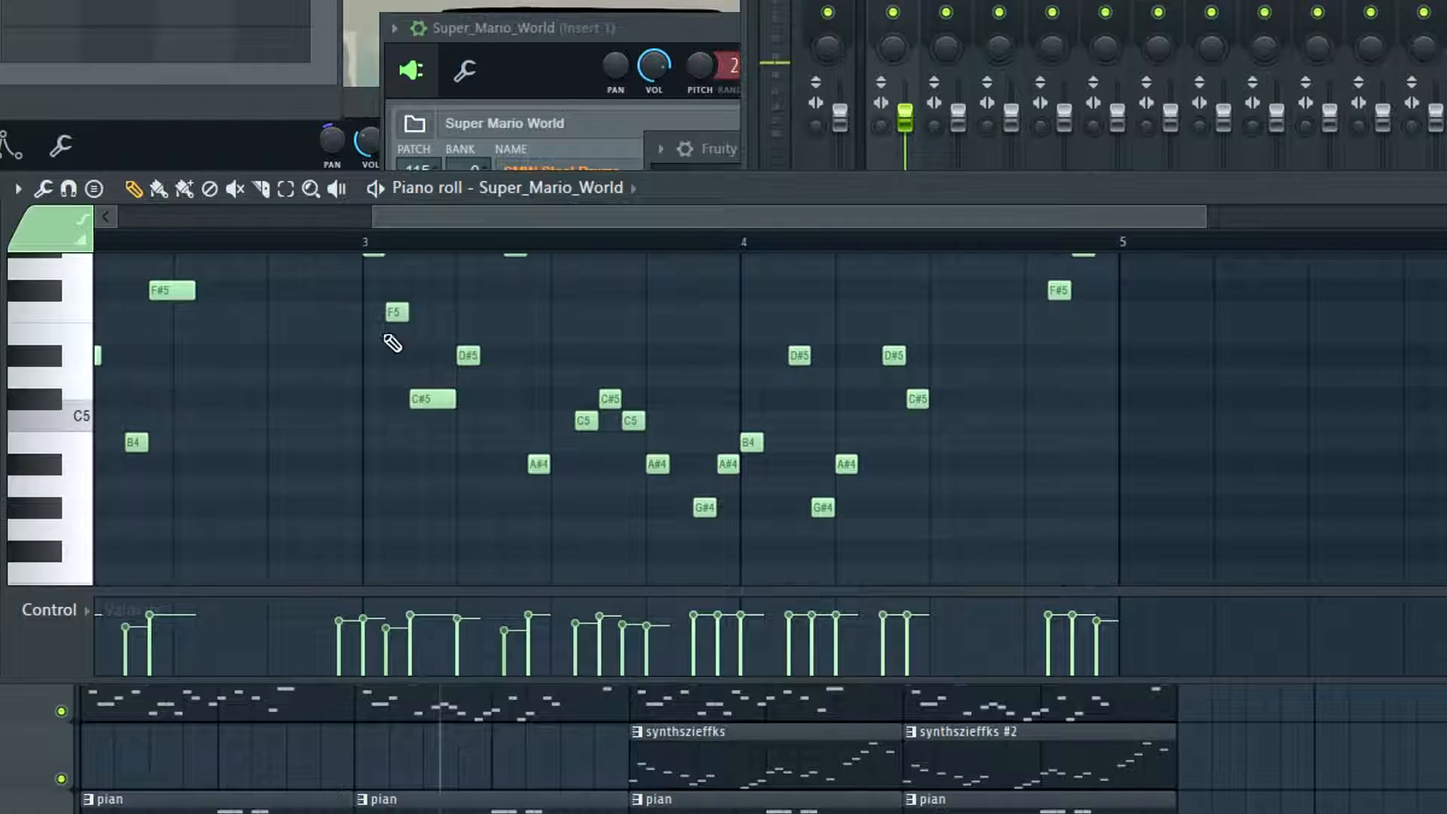
{"action": "scroll", "coordinate": [849, 449], "scroll_direction": "up", "scroll_amount": 2}
{"action": "scroll", "coordinate": [824, 442], "scroll_direction": "down", "scroll_amount": 3}
{"action": "scroll", "coordinate": [826, 443], "scroll_direction": "up", "scroll_amount": 2}
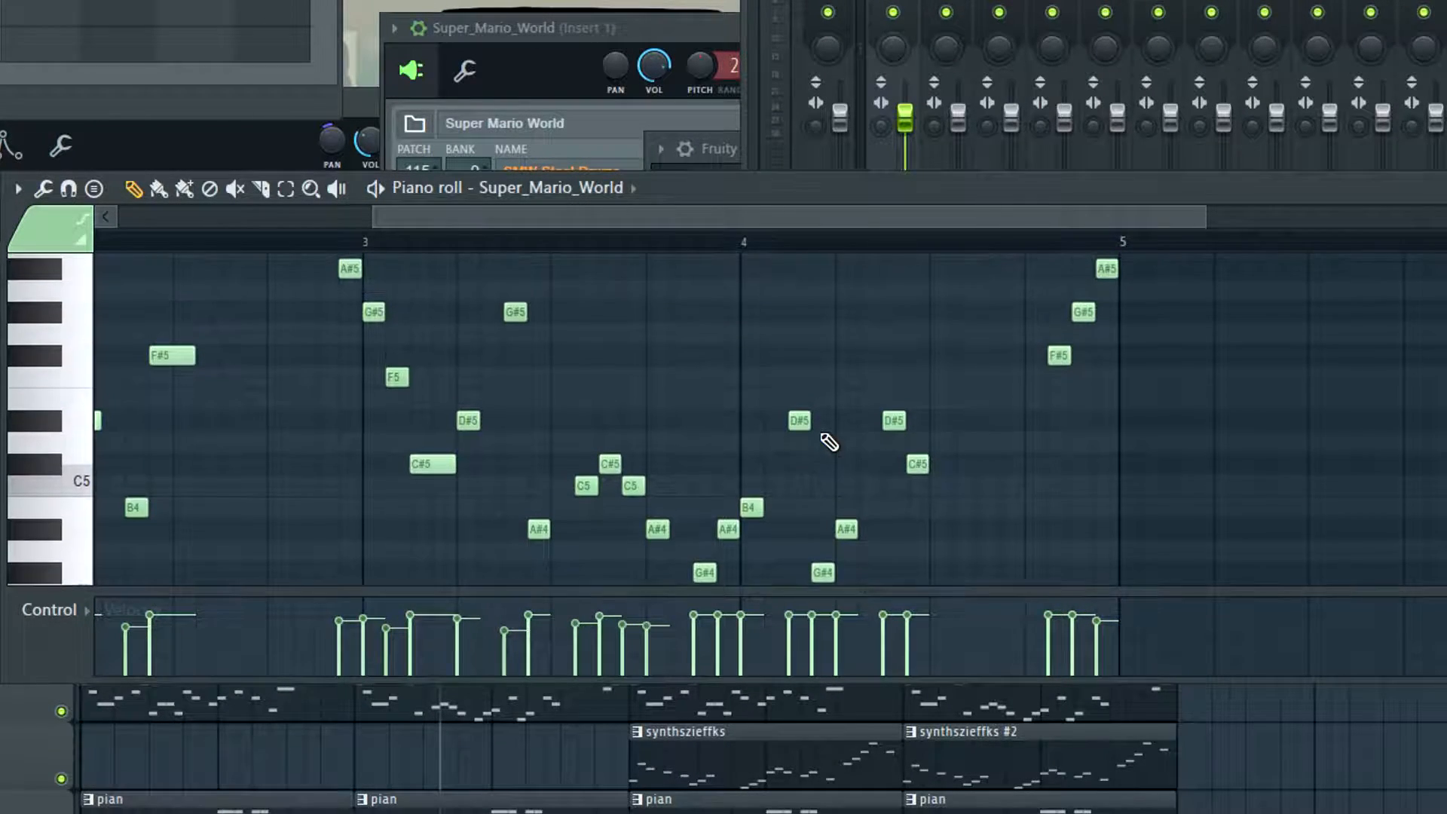
{"action": "key", "text": "space"}
{"action": "left_click", "coordinate": [373, 241]}
{"action": "scroll", "coordinate": [591, 423], "scroll_direction": "down", "scroll_amount": 1}
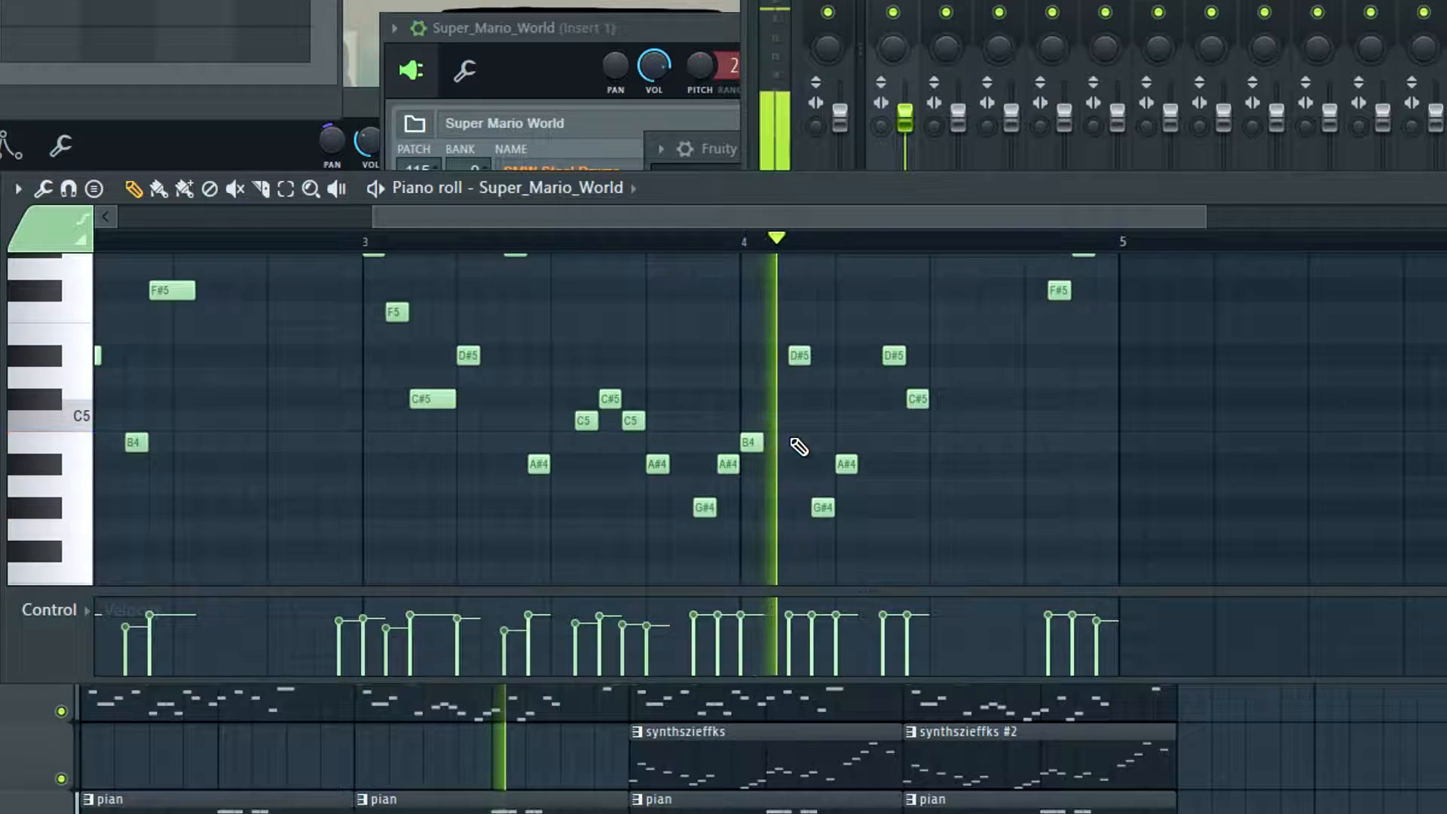
{"action": "key", "text": "space"}
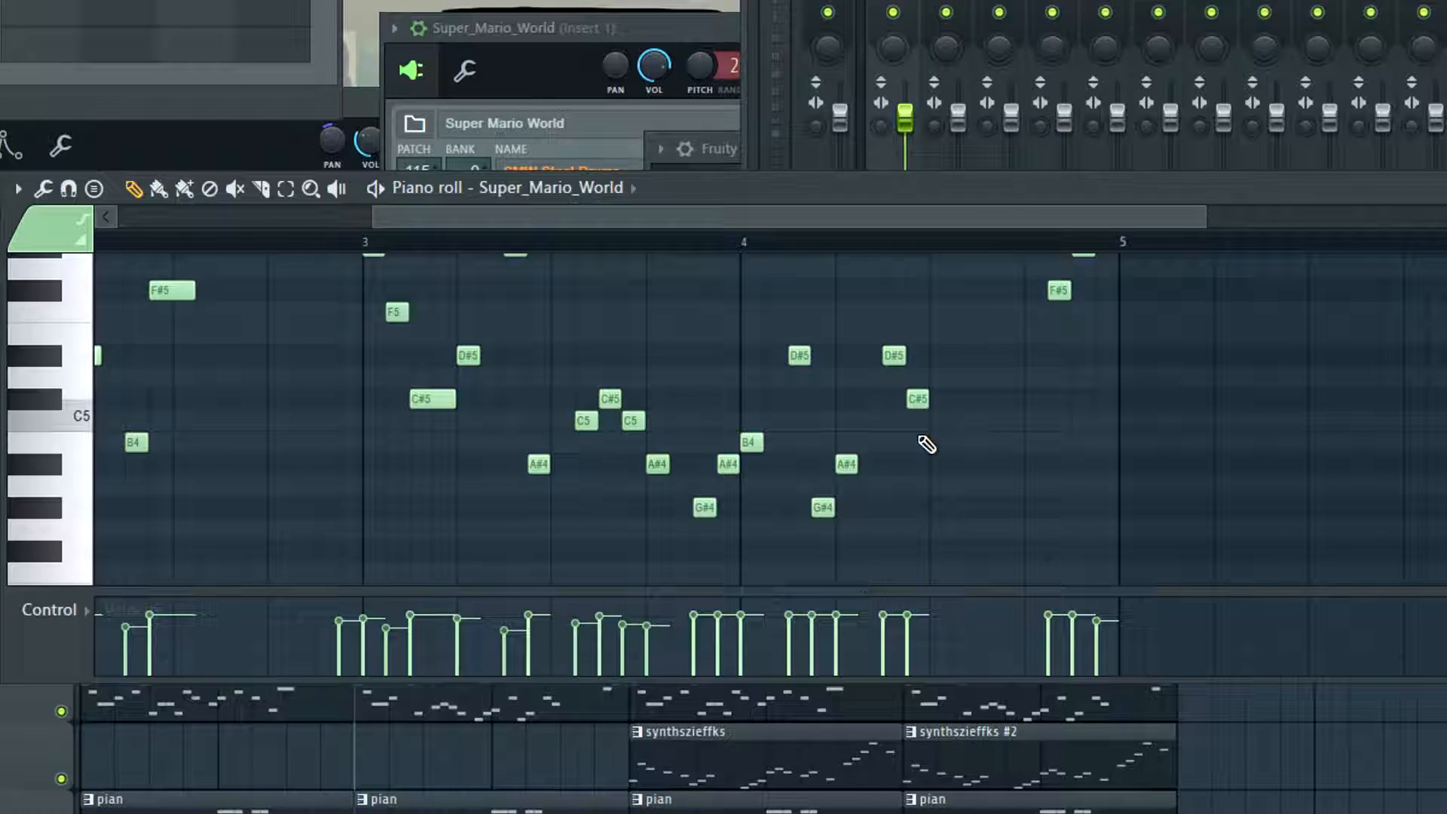
Rework the start of bar 4 into a rising D#5, F#5, G#5 phrase and play back the melody
{"action": "scroll", "coordinate": [940, 422], "scroll_direction": "up", "scroll_amount": 3}
{"action": "scroll", "coordinate": [940, 424], "scroll_direction": "down", "scroll_amount": 2}
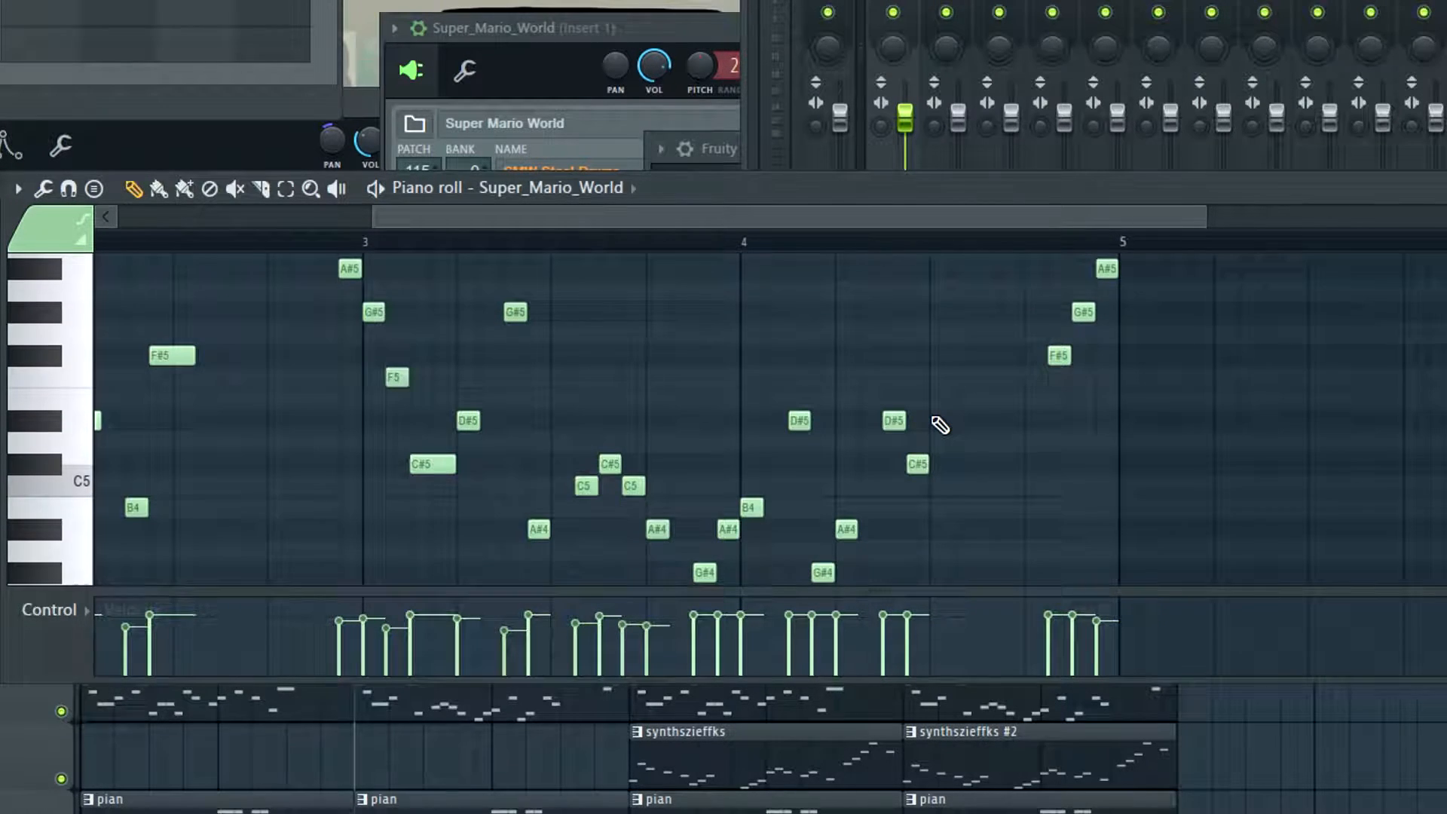
{"action": "scroll", "coordinate": [940, 425], "scroll_direction": "down", "scroll_amount": 2}
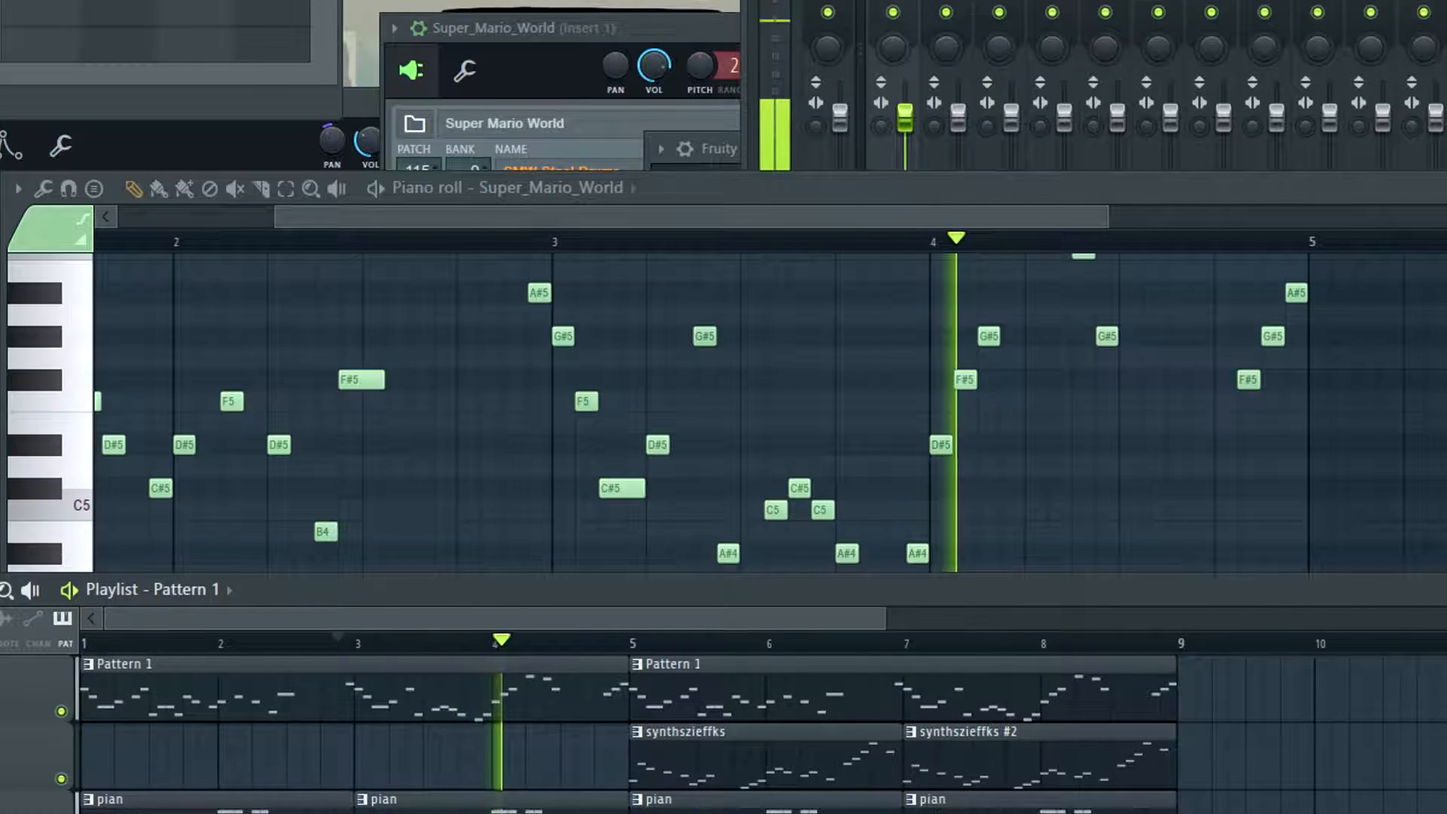
{"action": "key", "text": "space"}
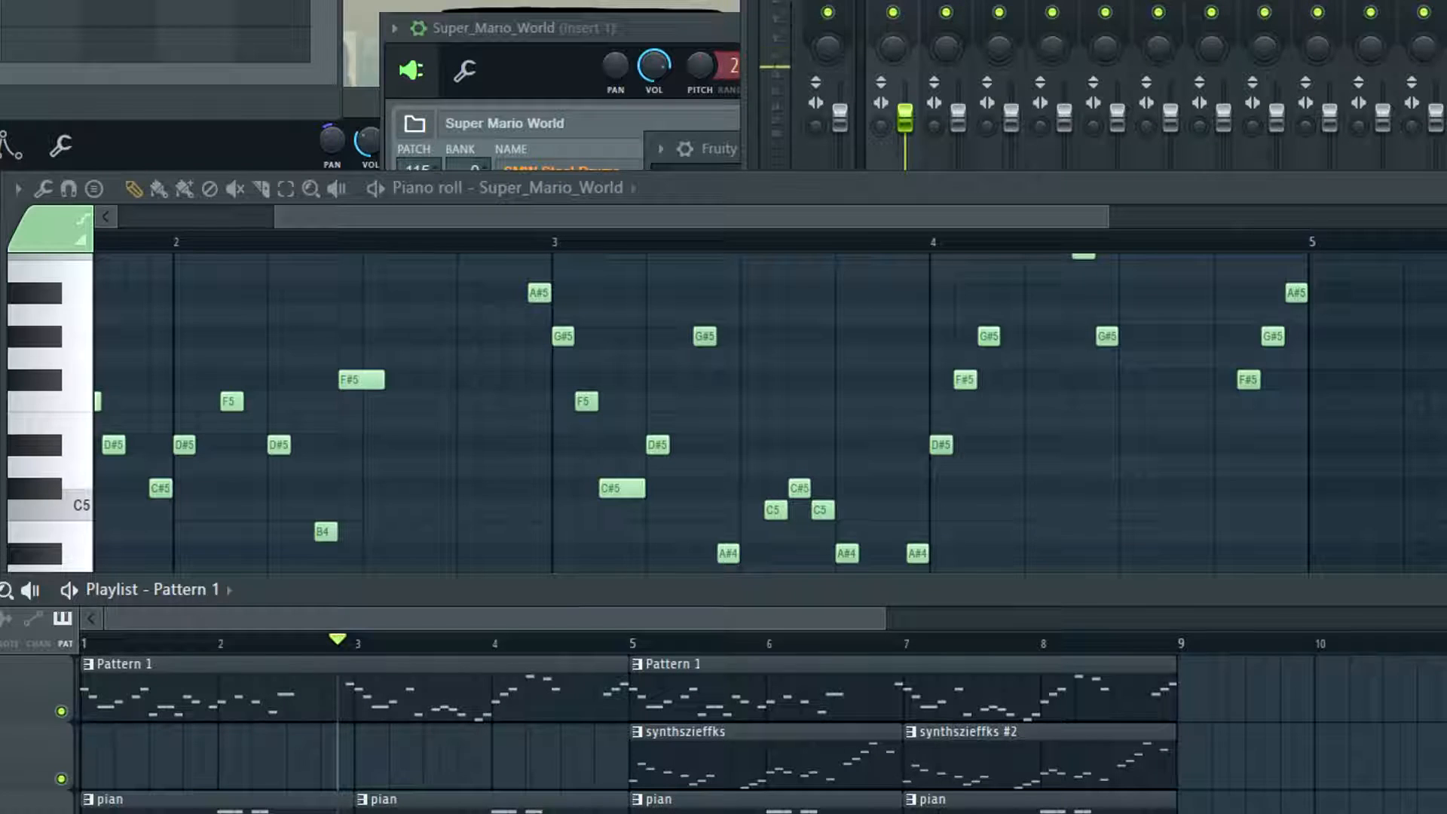
Switch to the pian pattern and play the arrangement briefly from before bar 3
{"action": "key", "text": "KP_Add"}
{"action": "left_click", "coordinate": [496, 236]}
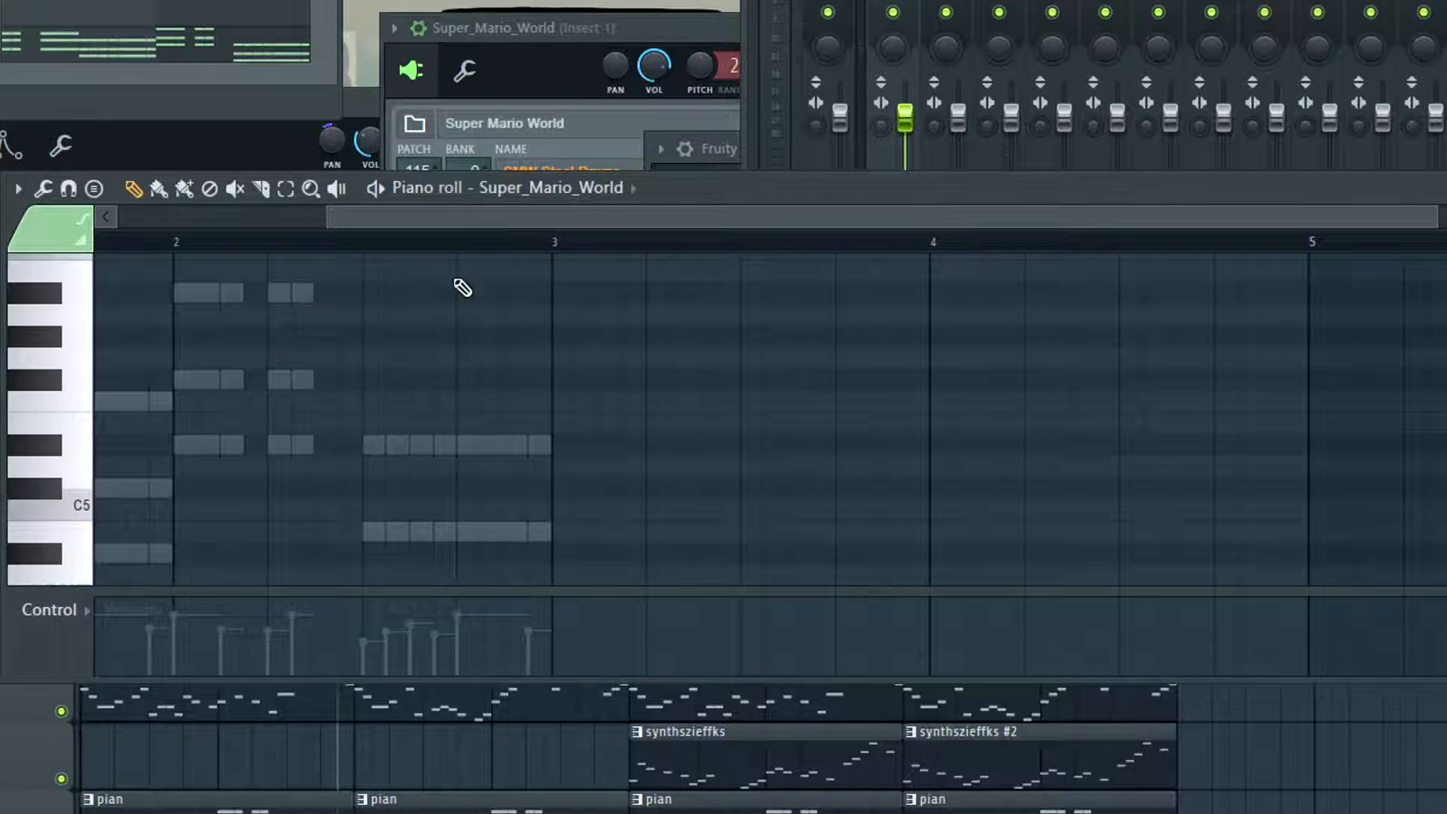
{"action": "scroll", "coordinate": [444, 294], "scroll_direction": "down", "scroll_amount": 1}
{"action": "left_click", "coordinate": [366, 245]}
{"action": "key", "text": "space"}
{"action": "key", "text": "space"}
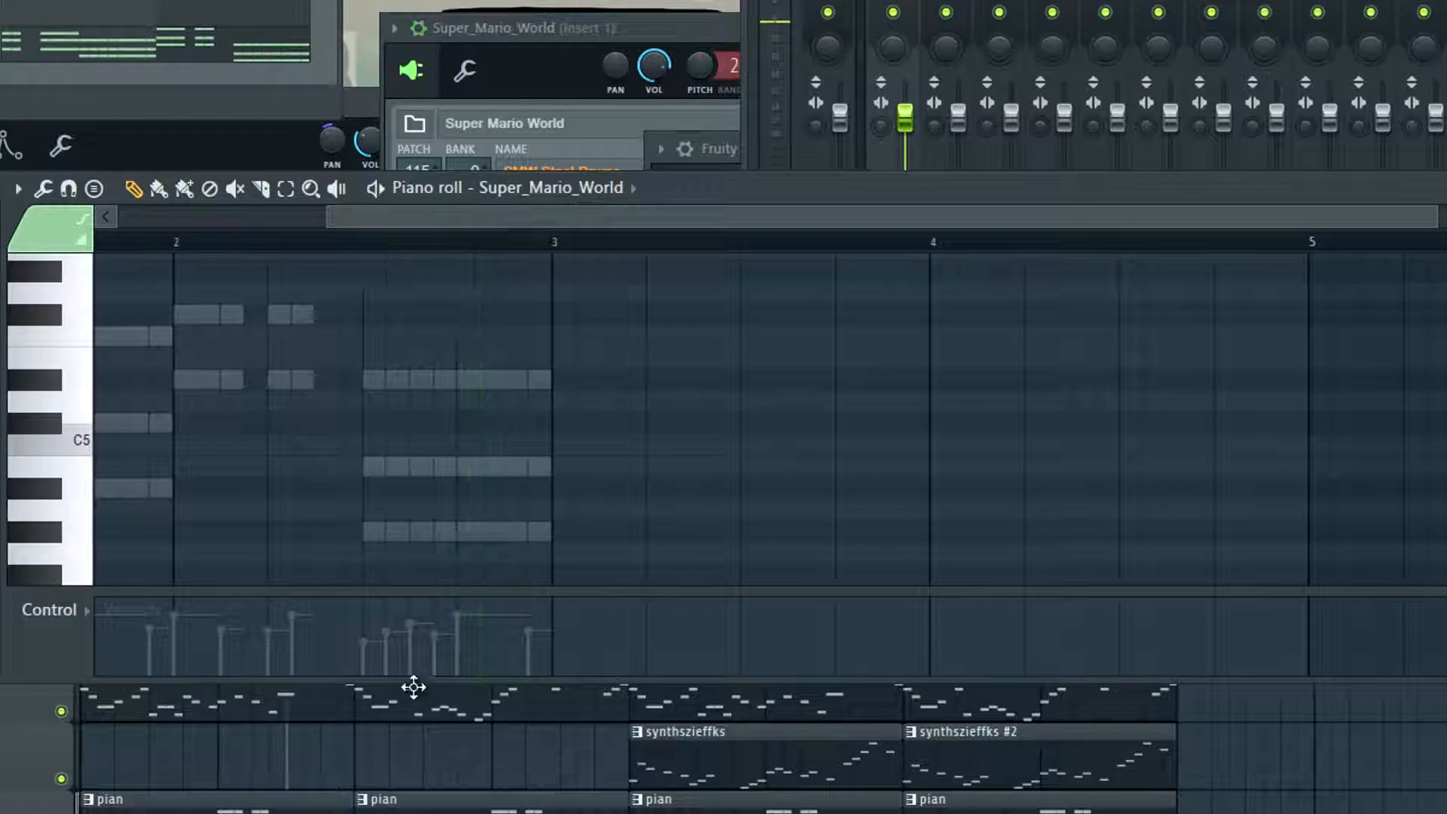
Delete the pian clip at bar 3 in the Playlist and open the Super_Mario_World #2 channel in the Piano roll
{"action": "left_click_drag", "start_coordinate": [655, 219], "coordinate": [207, 202]}
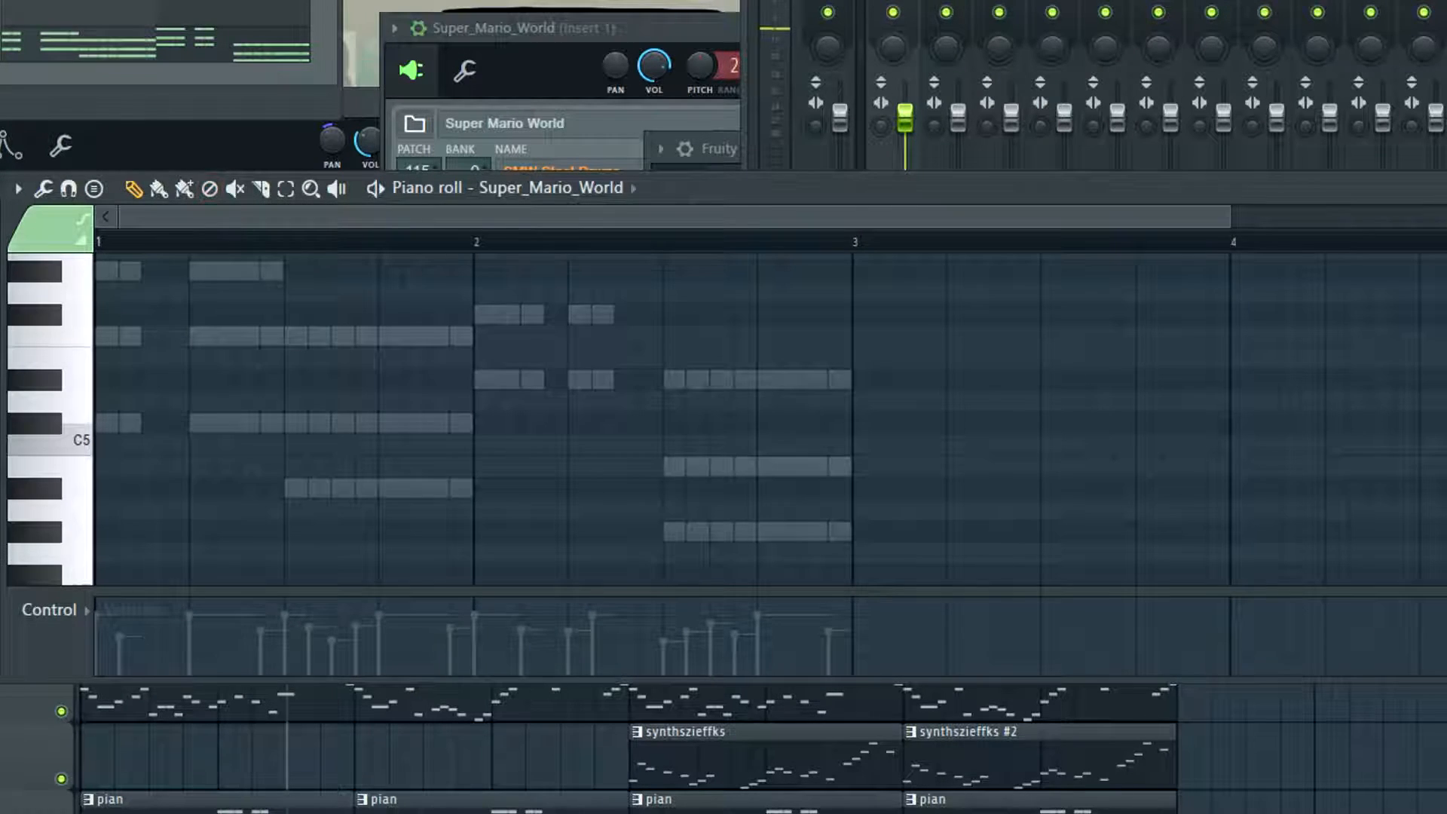
{"action": "left_click_drag", "start_coordinate": [424, 795], "coordinate": [260, 810]}
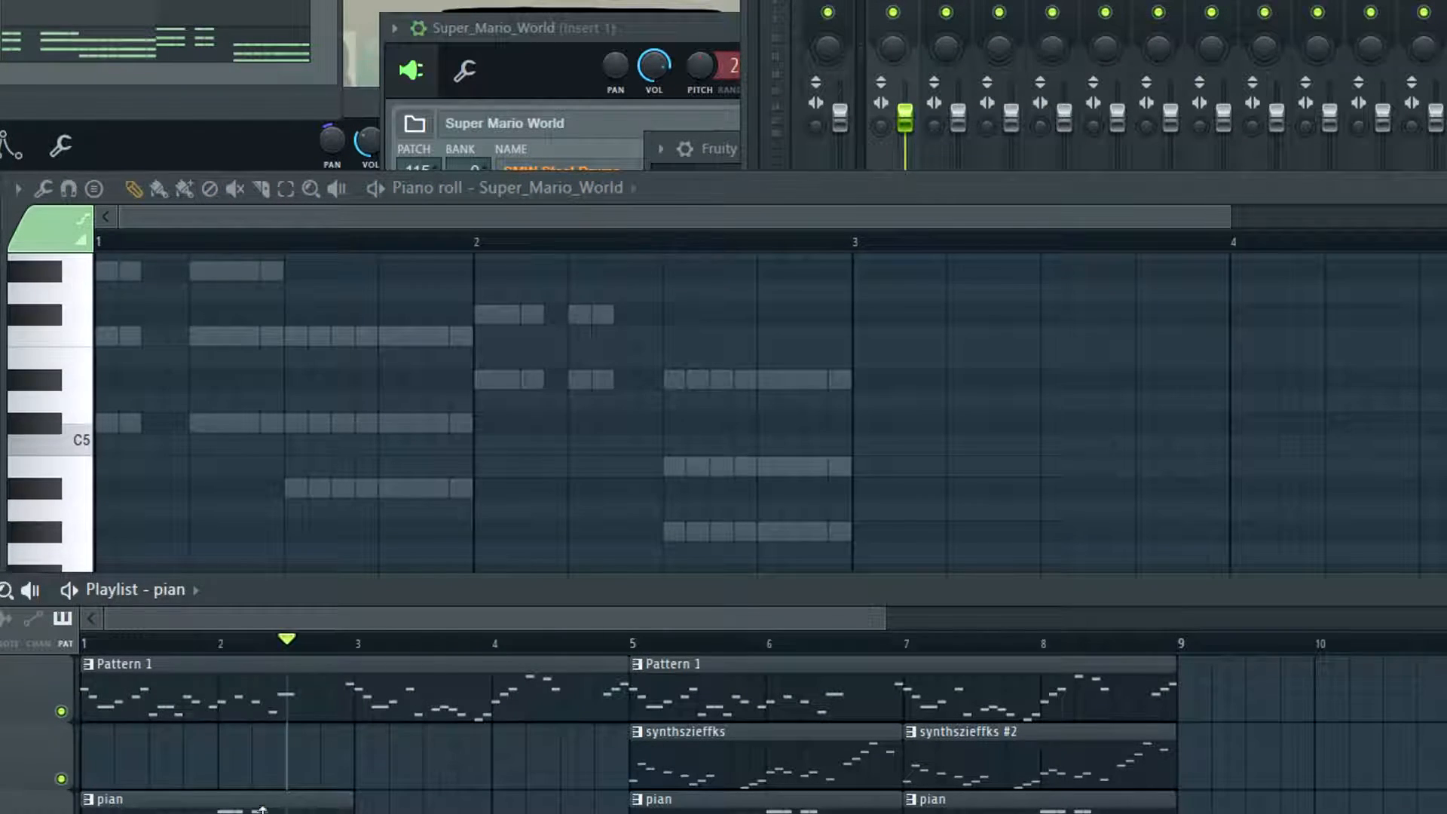
{"action": "right_click", "coordinate": [2, 30]}
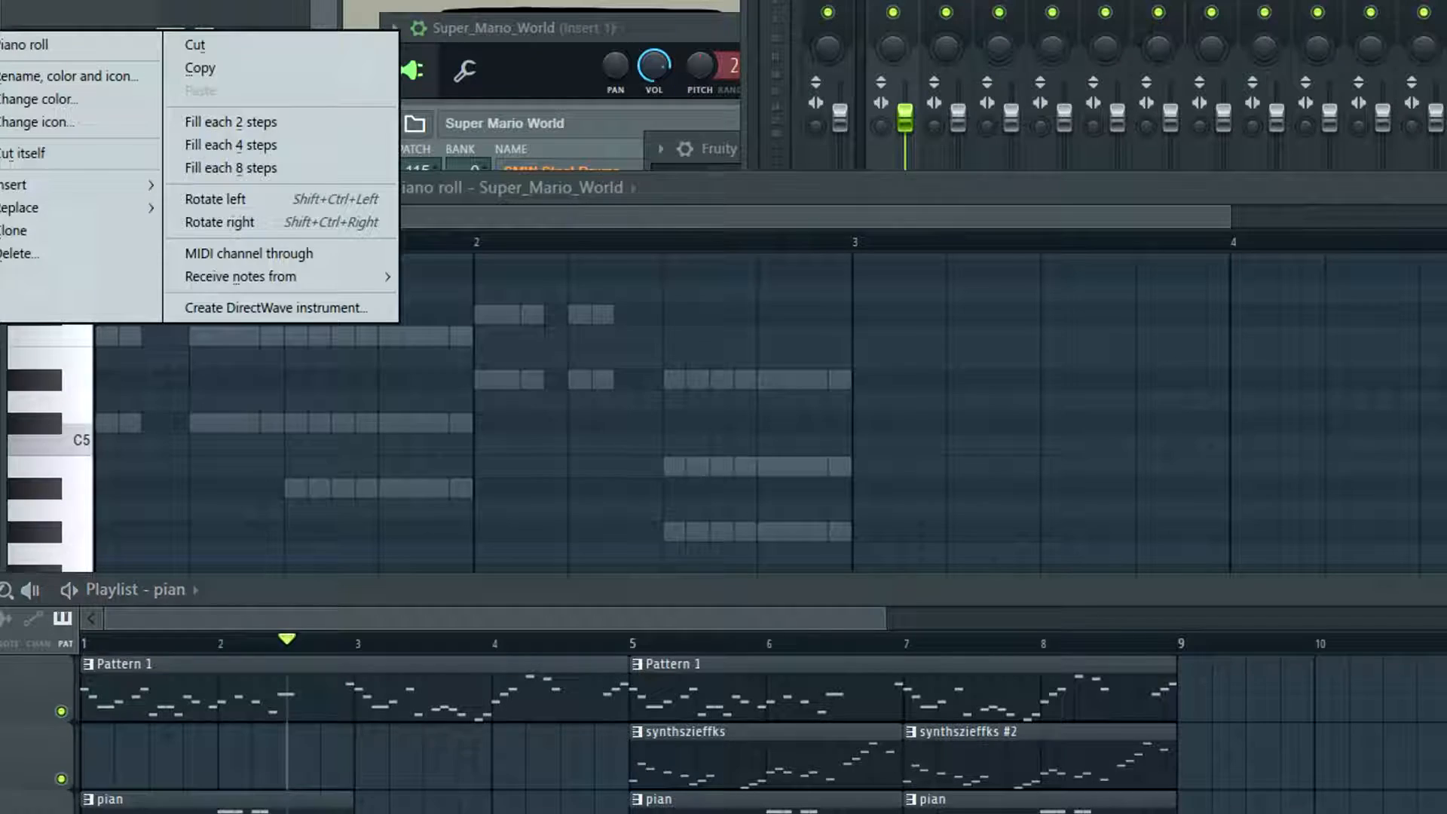
{"action": "left_click", "coordinate": [26, 46]}
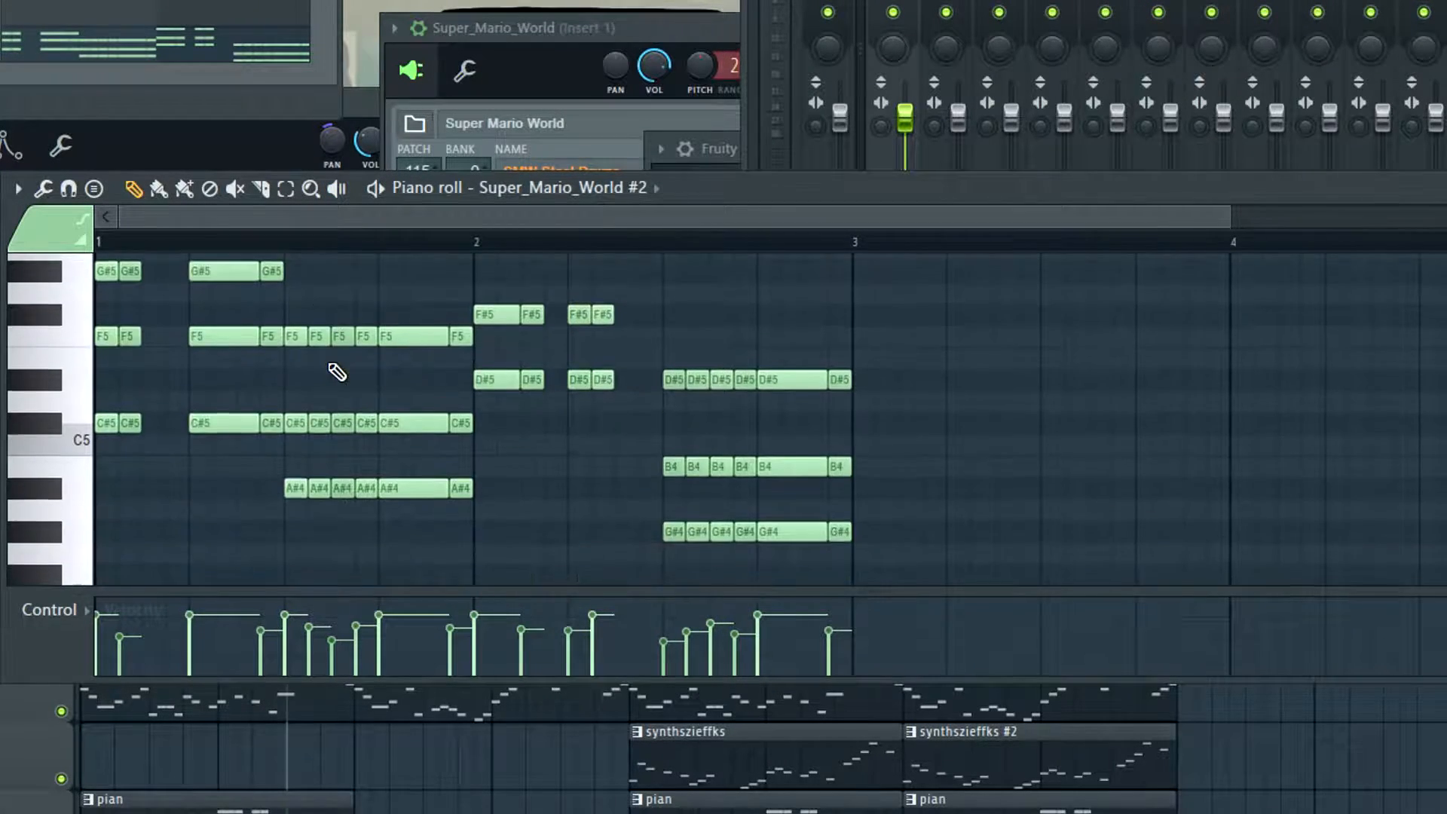
Duplicate all Super_Mario_World #2 chords from bars 1 and 2 into bars 3 and 4
{"action": "key", "text": "ctrl+a"}
{"action": "scroll", "coordinate": [332, 364], "scroll_direction": "up", "scroll_amount": 2}
{"action": "key", "text": "ctrl+b"}
{"action": "scroll", "coordinate": [643, 439], "scroll_direction": "down", "scroll_amount": 2}
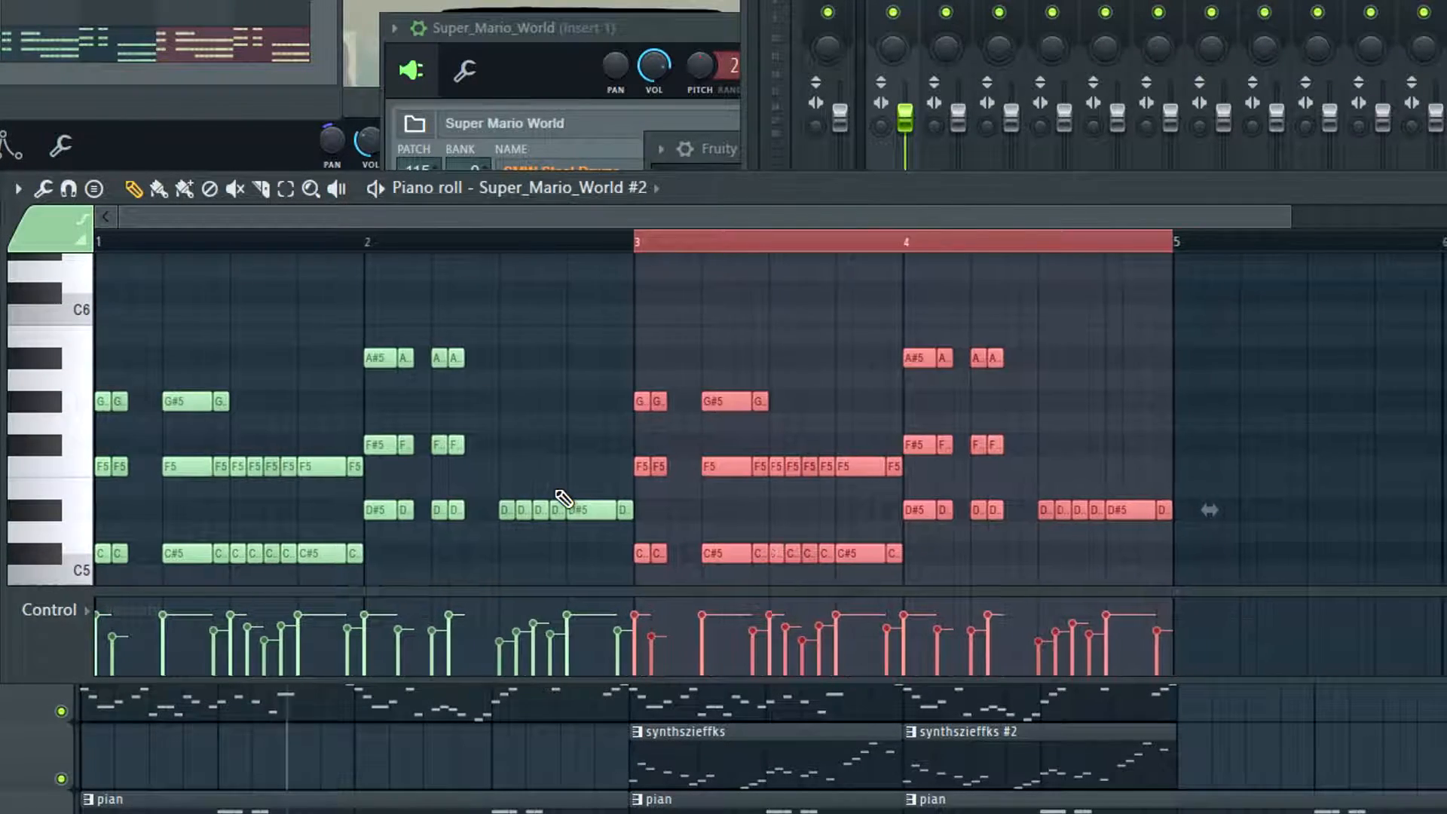
{"action": "scroll", "coordinate": [603, 452], "scroll_direction": "down", "scroll_amount": 3}
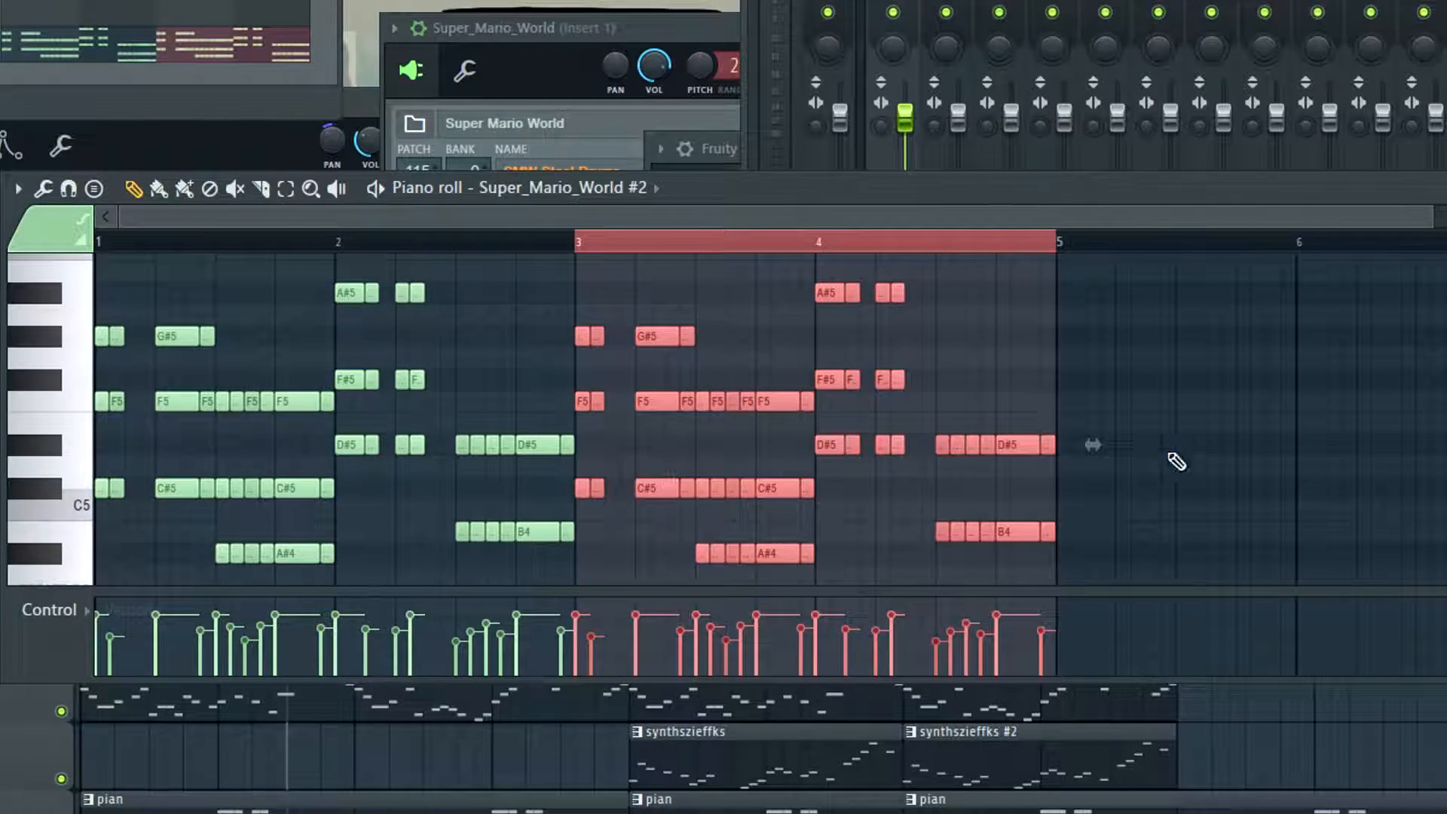
{"action": "key", "text": "ctrl+d"}
{"action": "scroll", "coordinate": [1166, 471], "scroll_direction": "up", "scroll_amount": 3}
Listen to the duplicated chords from bar 3 and clear the time selection
{"action": "key", "text": "space"}
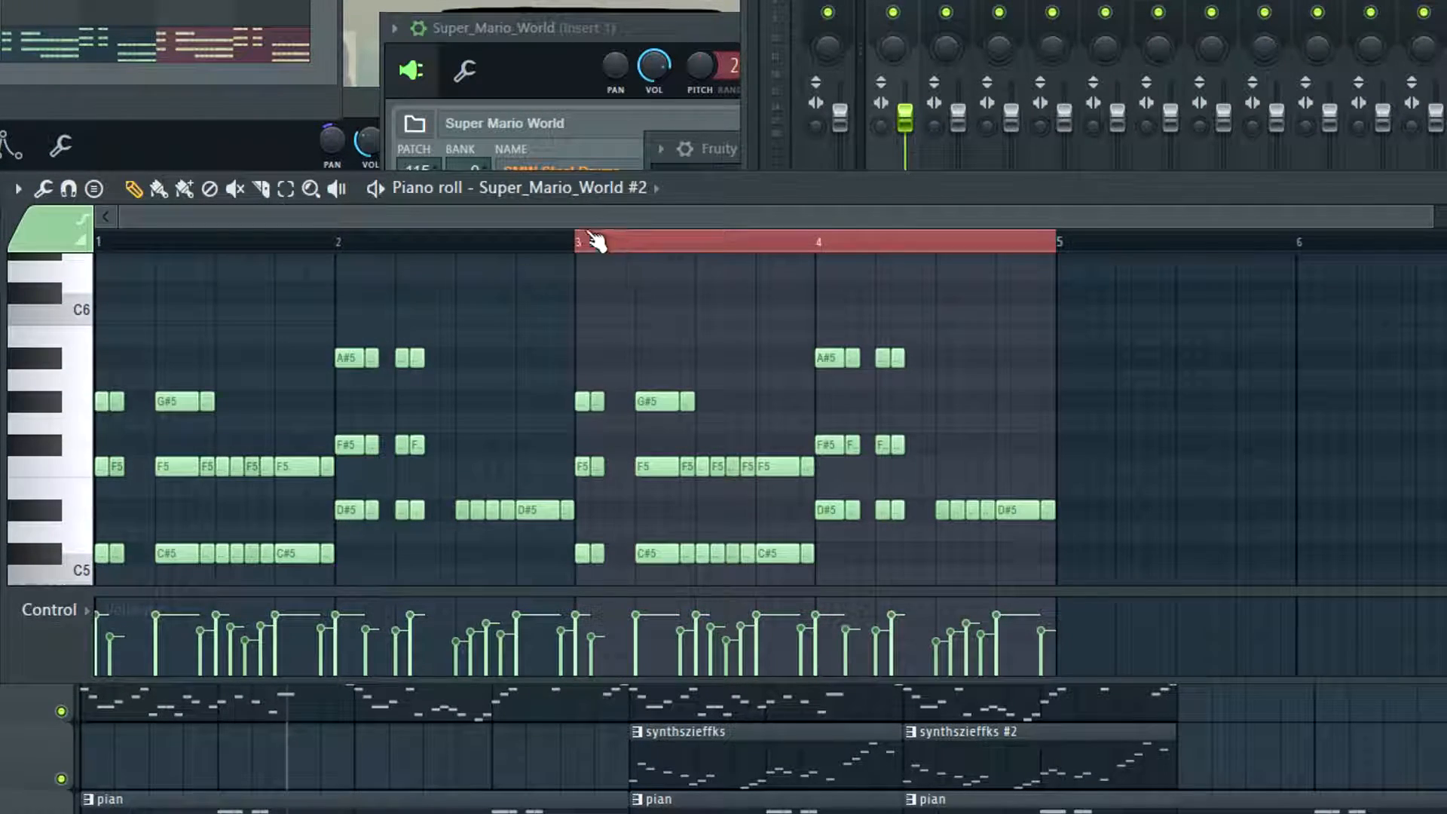
{"action": "scroll", "coordinate": [1006, 413], "scroll_direction": "down", "scroll_amount": 1}
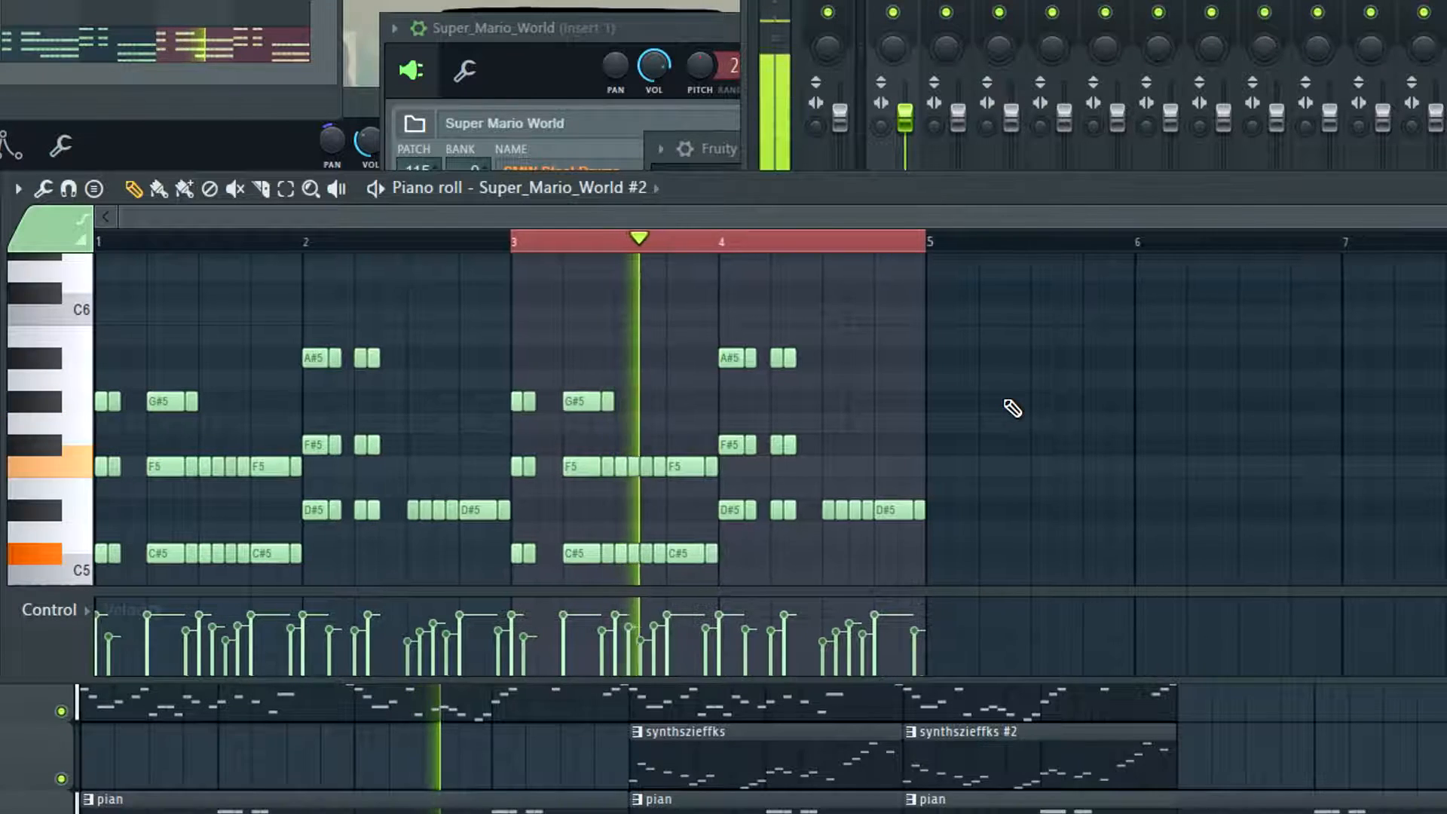
{"action": "key", "text": "space"}
{"action": "scroll", "coordinate": [615, 383], "scroll_direction": "down", "scroll_amount": 3}
{"action": "key", "text": "ctrl+d"}
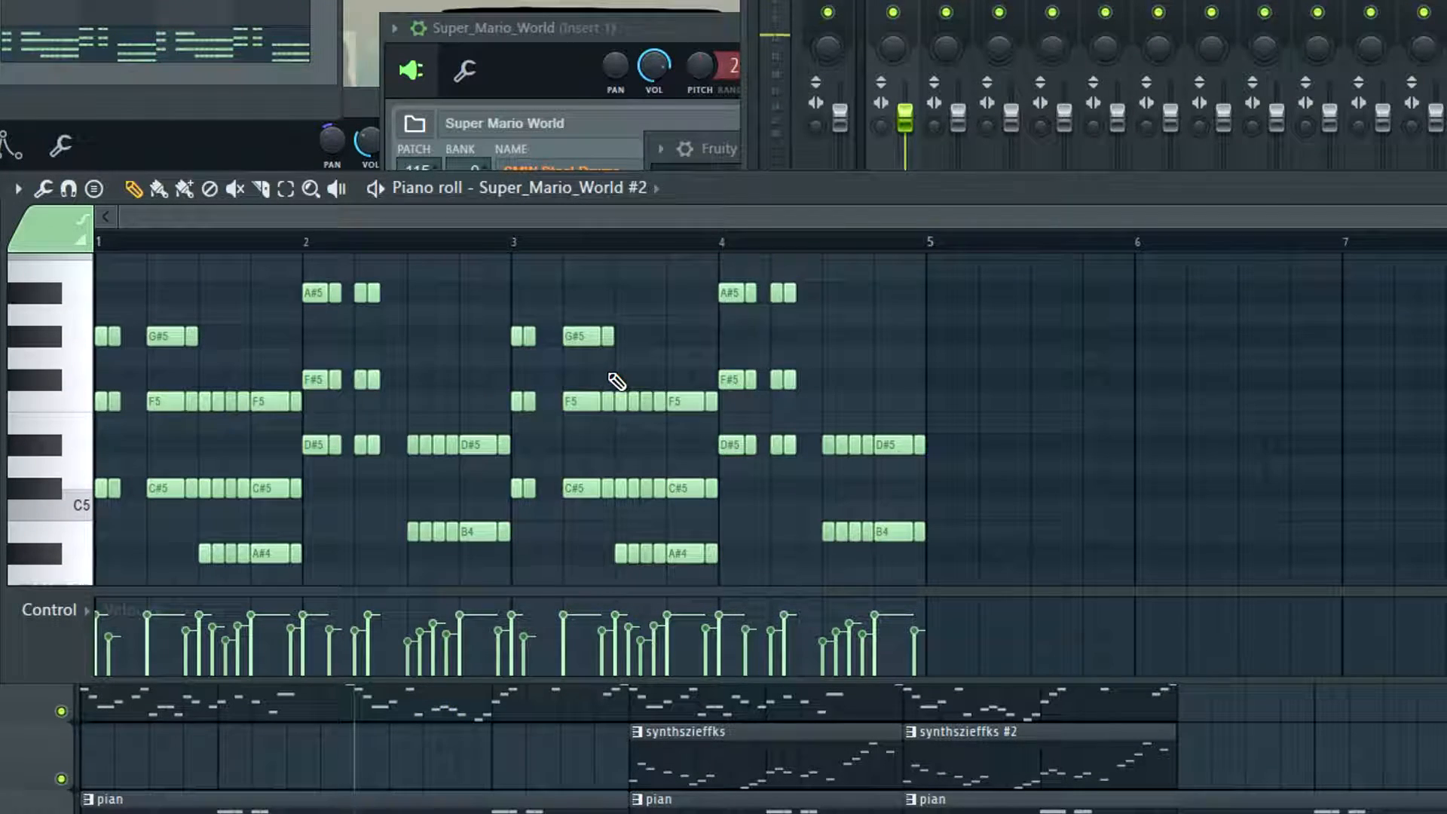
Audition notes on the Super_Mario_World #2 instrument for a new phrase in bars 3 and 4
{"action": "key", "text": "s"}
{"action": "key", "text": "d"}
{"action": "key", "text": "s"}
{"action": "key", "text": "d"}
{"action": "key", "text": "d"}
{"action": "left_click", "coordinate": [718, 446]}
{"action": "scroll", "coordinate": [600, 357], "scroll_direction": "up", "scroll_amount": 3}
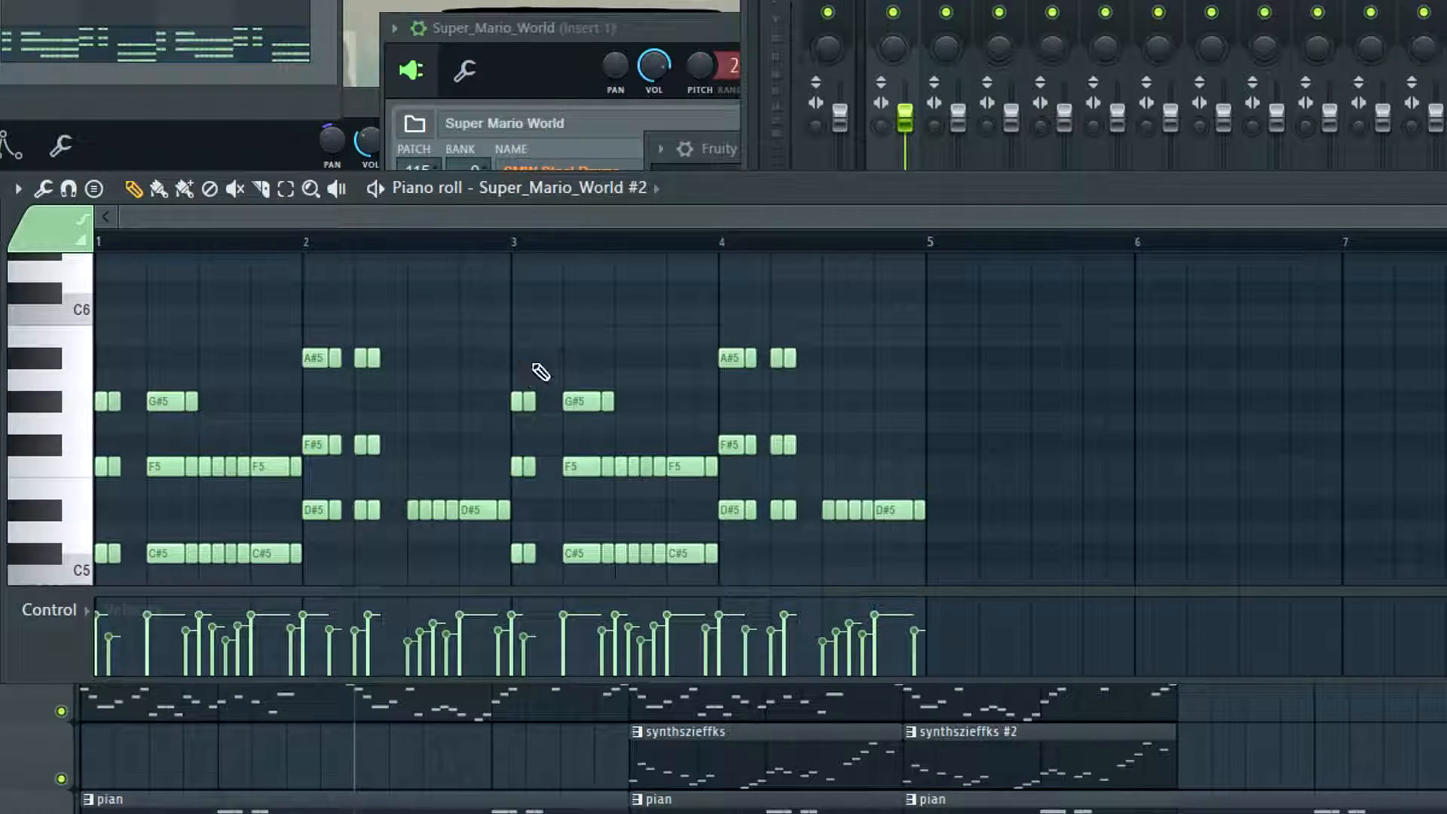
Delete all the Super_Mario_World #2 chords in bars 3 and 4
{"action": "scroll", "coordinate": [998, 397], "scroll_direction": "down", "scroll_amount": 4}
{"action": "left_click_drag", "start_coordinate": [993, 531], "coordinate": [526, 311]}
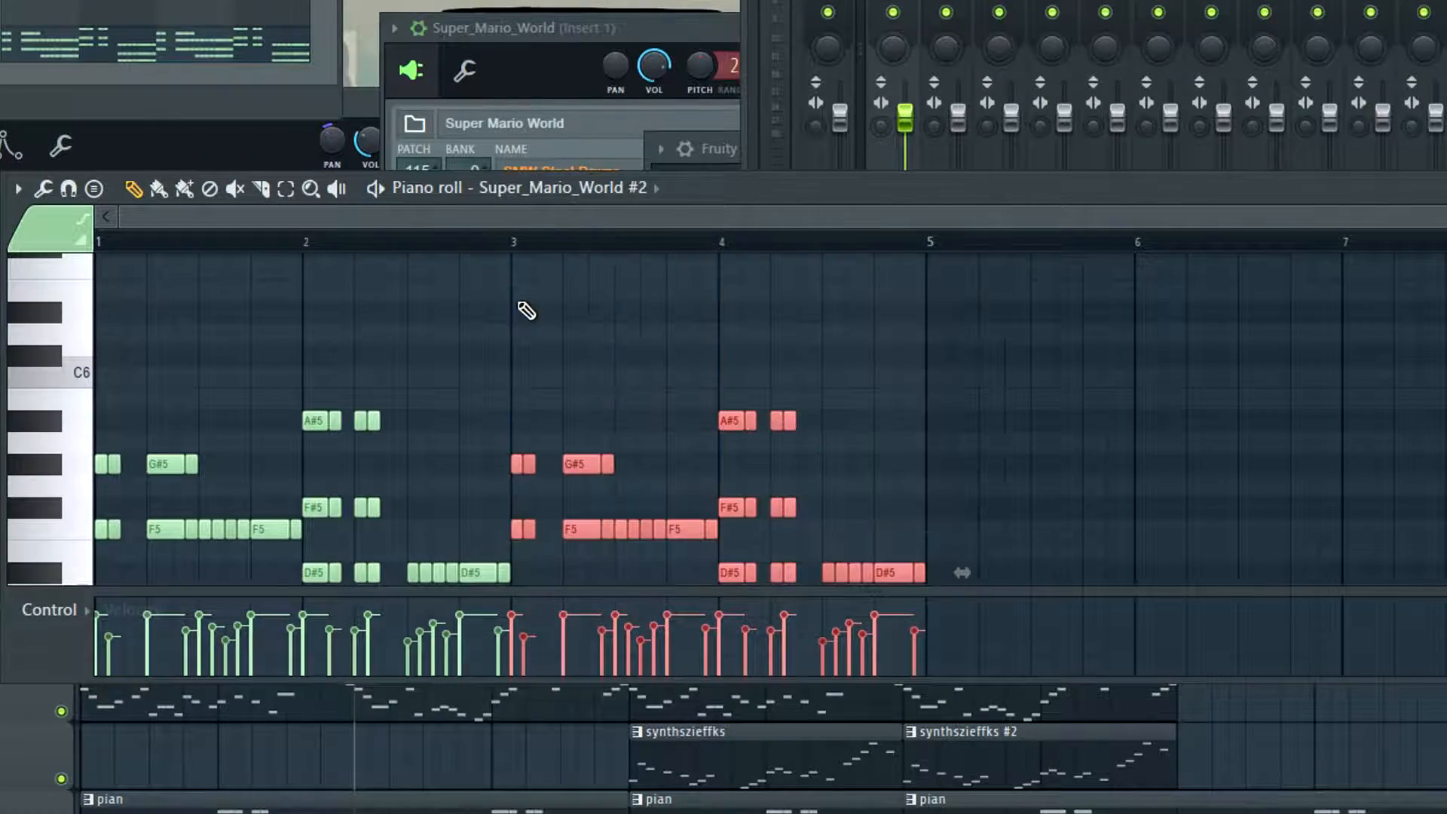
{"action": "scroll", "coordinate": [700, 399], "scroll_direction": "down", "scroll_amount": 9}
{"action": "key", "text": "Delete"}
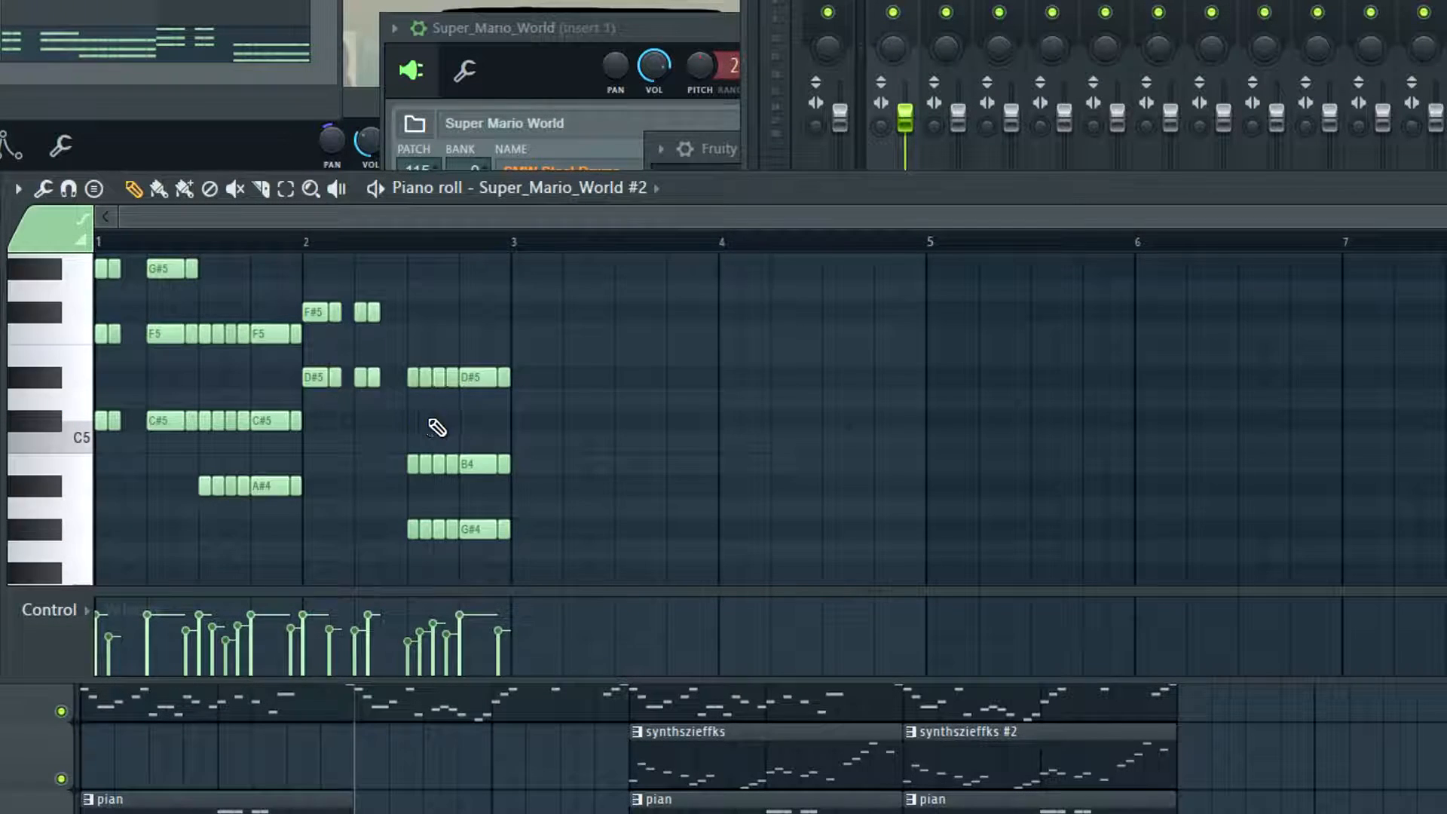
Draw half-bar notes C#5, D#5, F#5 and G#5 in sequence across bars 3 and 4, and play them back
{"action": "scroll", "coordinate": [438, 427], "scroll_direction": "up", "scroll_amount": 2}
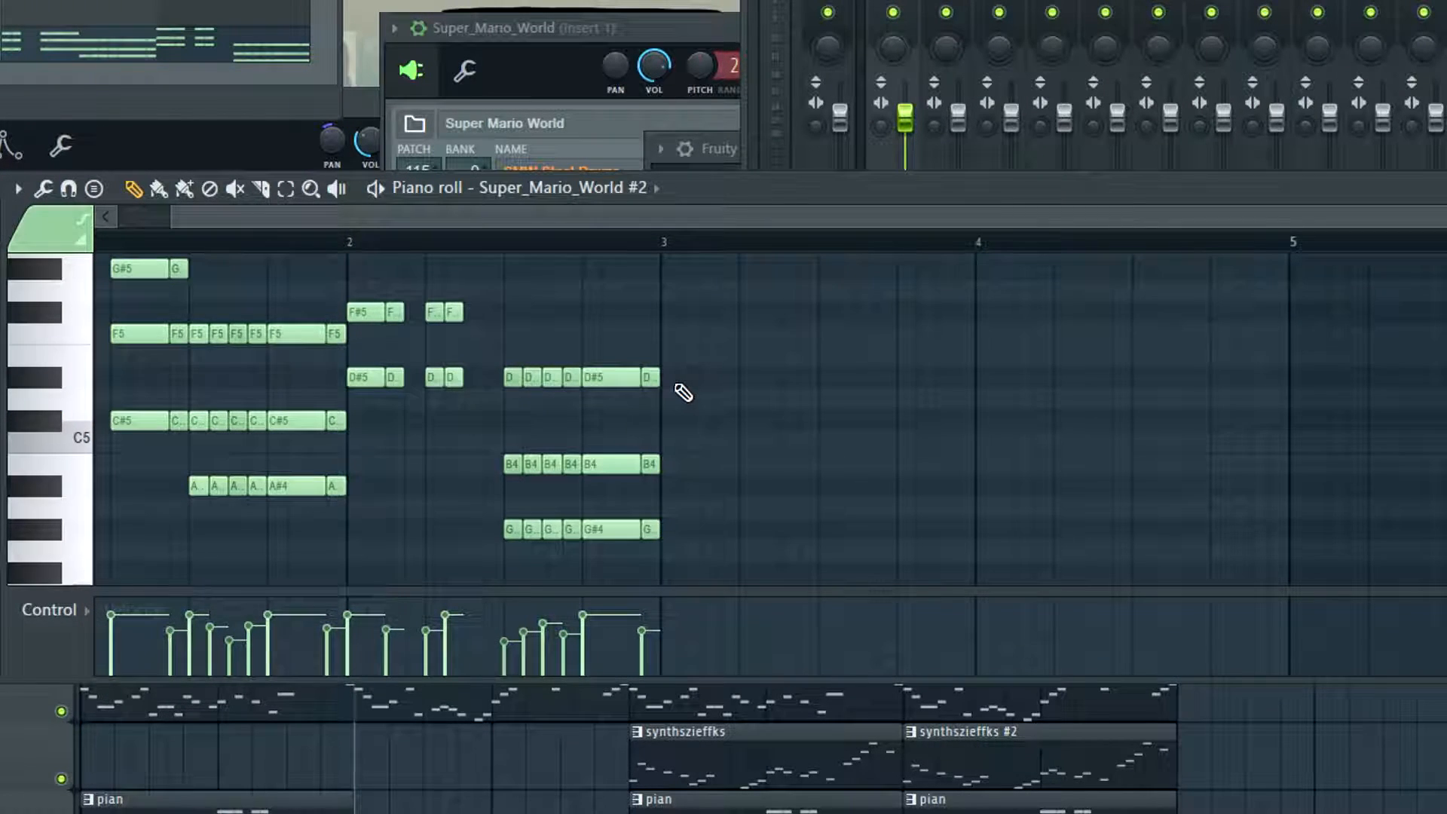
{"action": "left_click", "coordinate": [669, 381]}
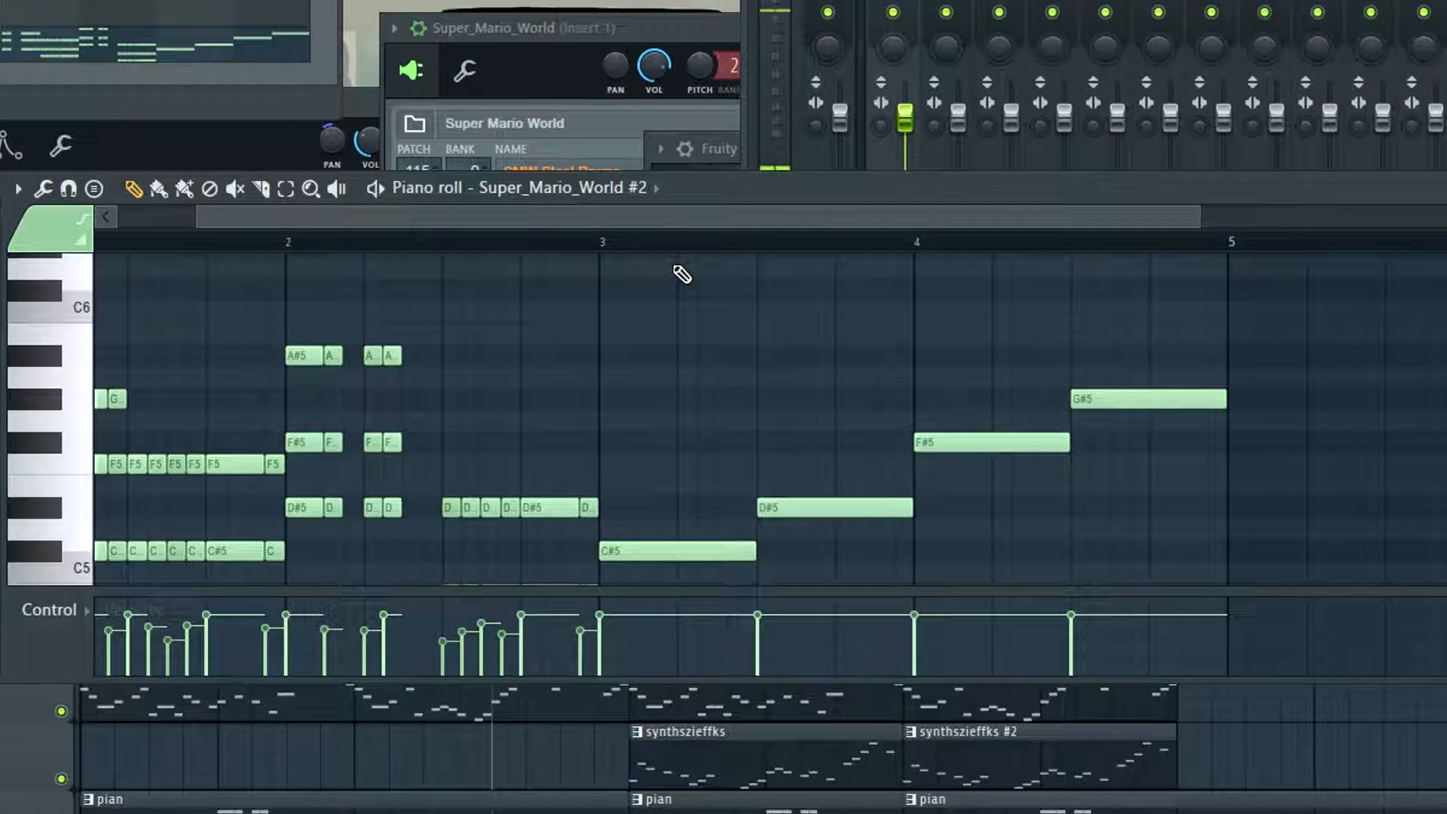
{"action": "left_click", "coordinate": [607, 244]}
{"action": "key", "text": "space"}
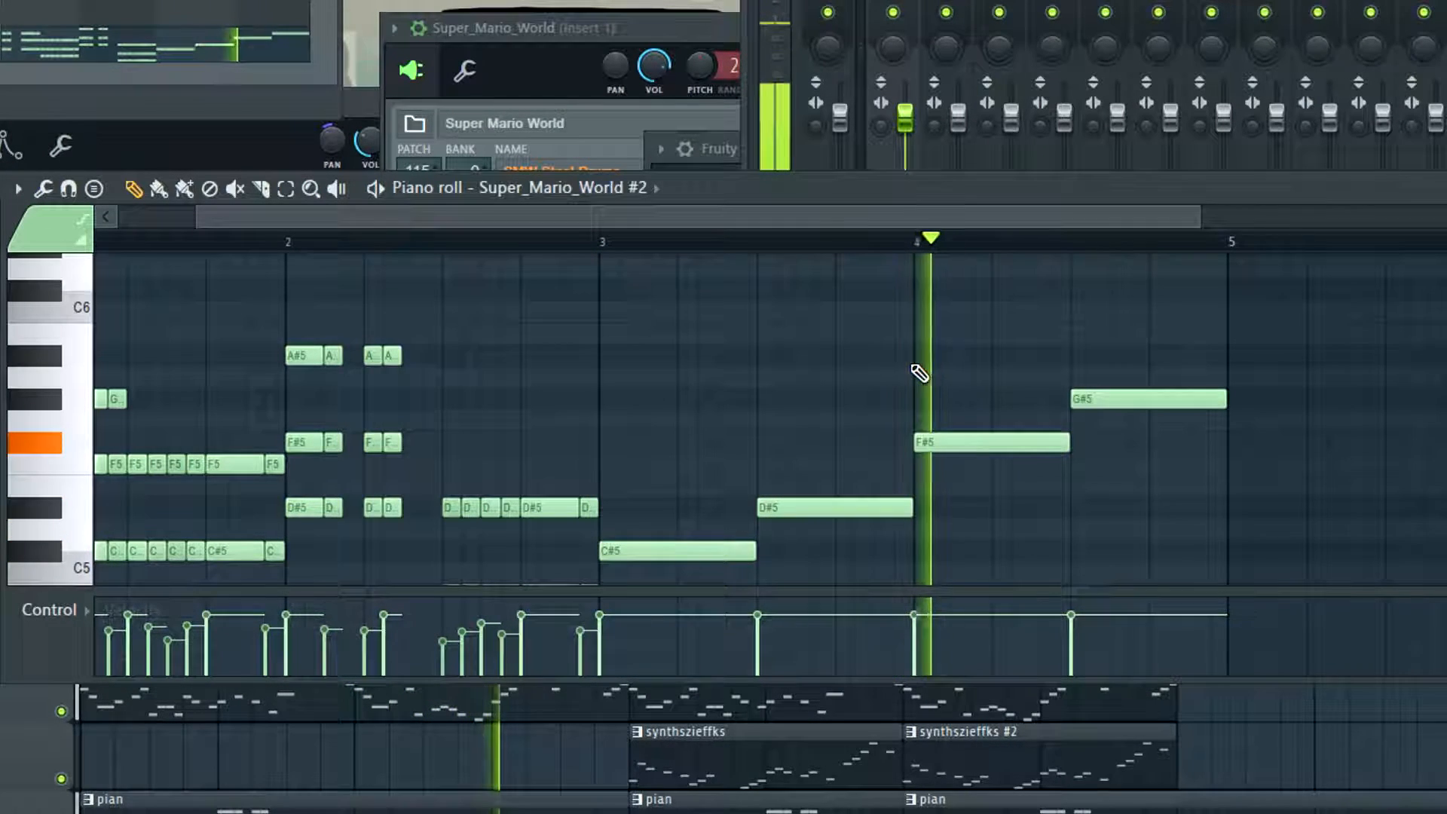
{"action": "key", "text": "space"}
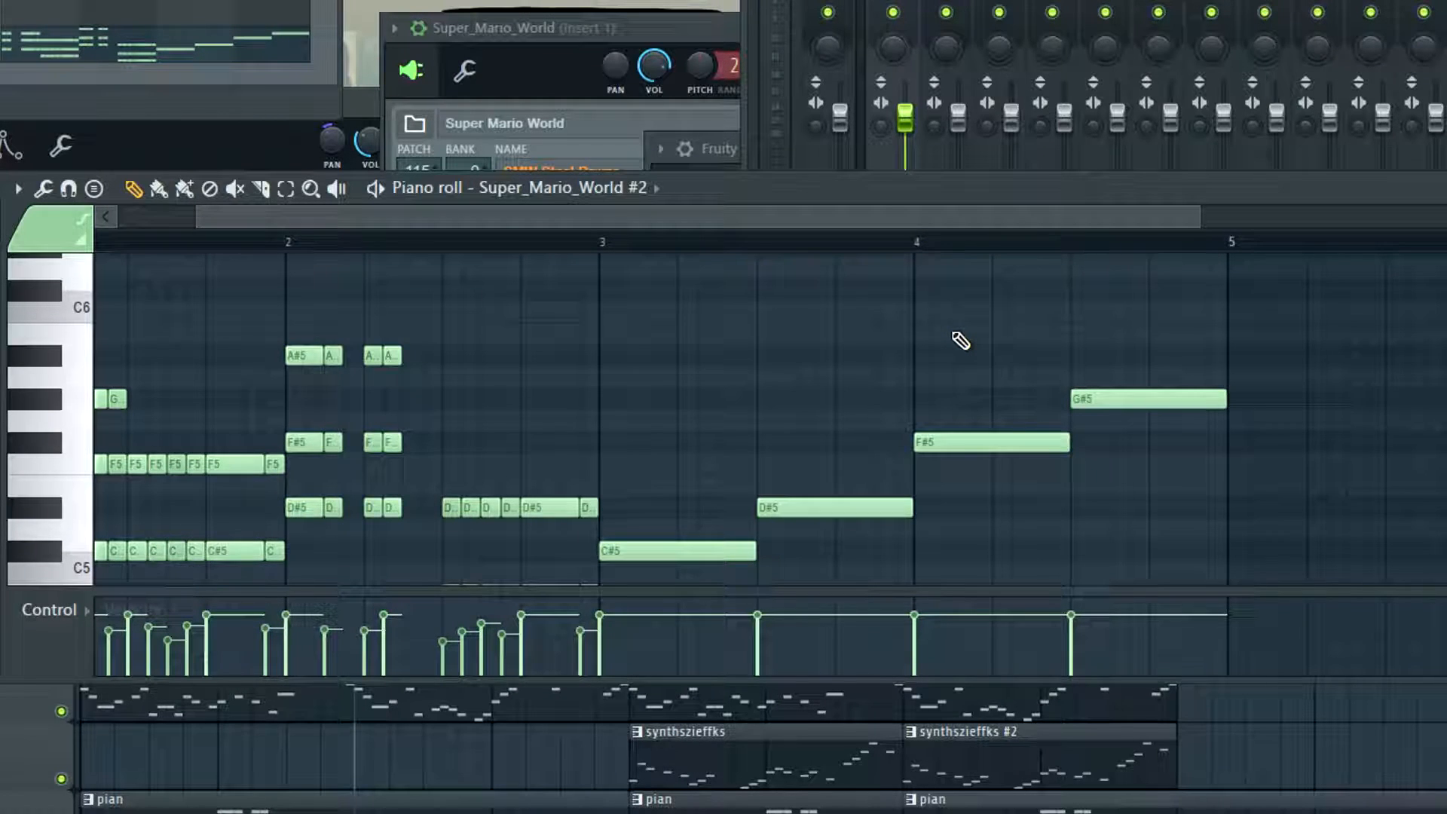
Check the Super_Mario_World instrument's settings and return to the Super_Mario_World #2 piano roll
{"action": "scroll", "coordinate": [753, 217], "scroll_direction": "left", "scroll_amount": 2}
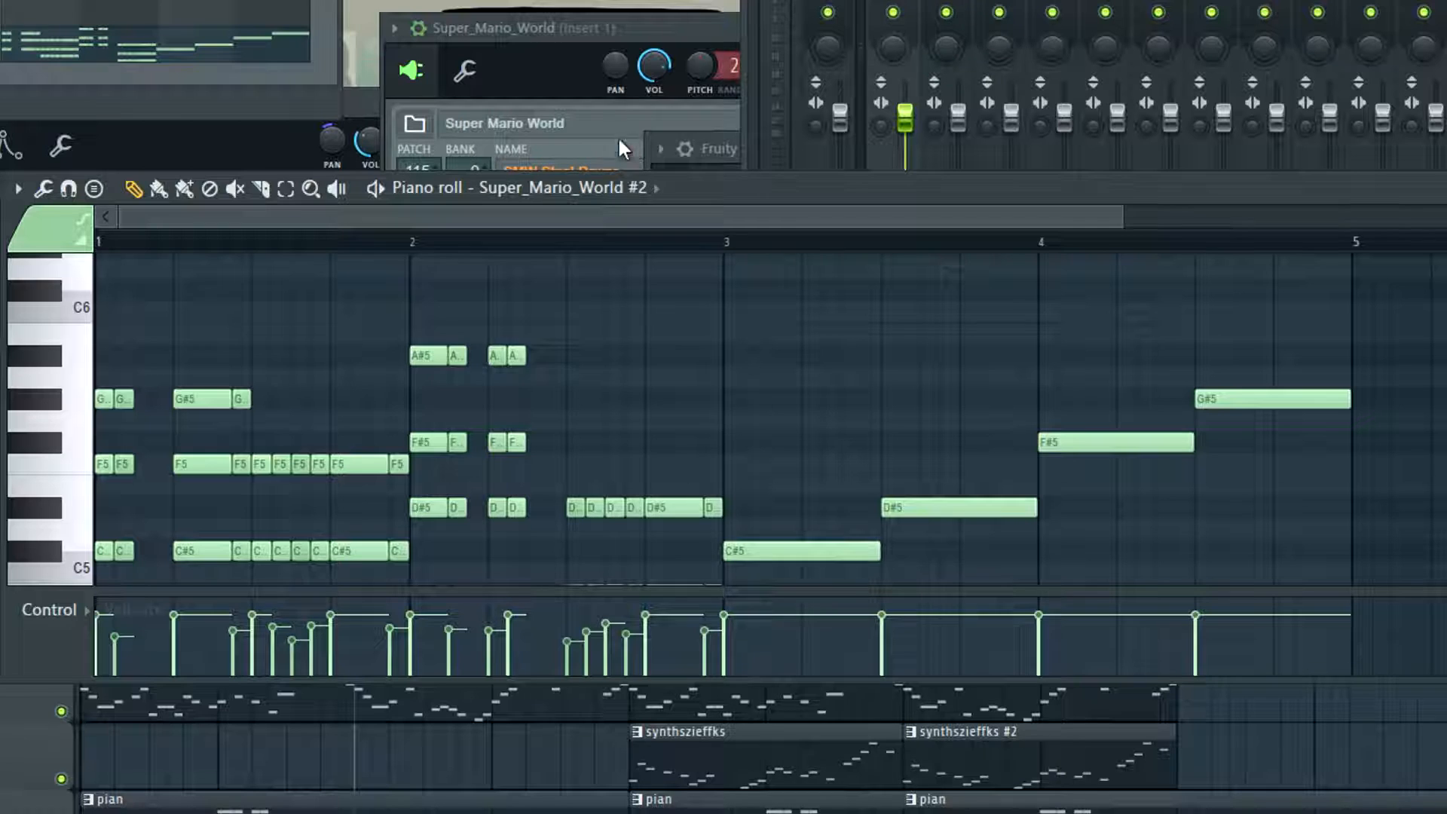
{"action": "left_click", "coordinate": [596, 128]}
{"action": "left_click", "coordinate": [577, 43]}
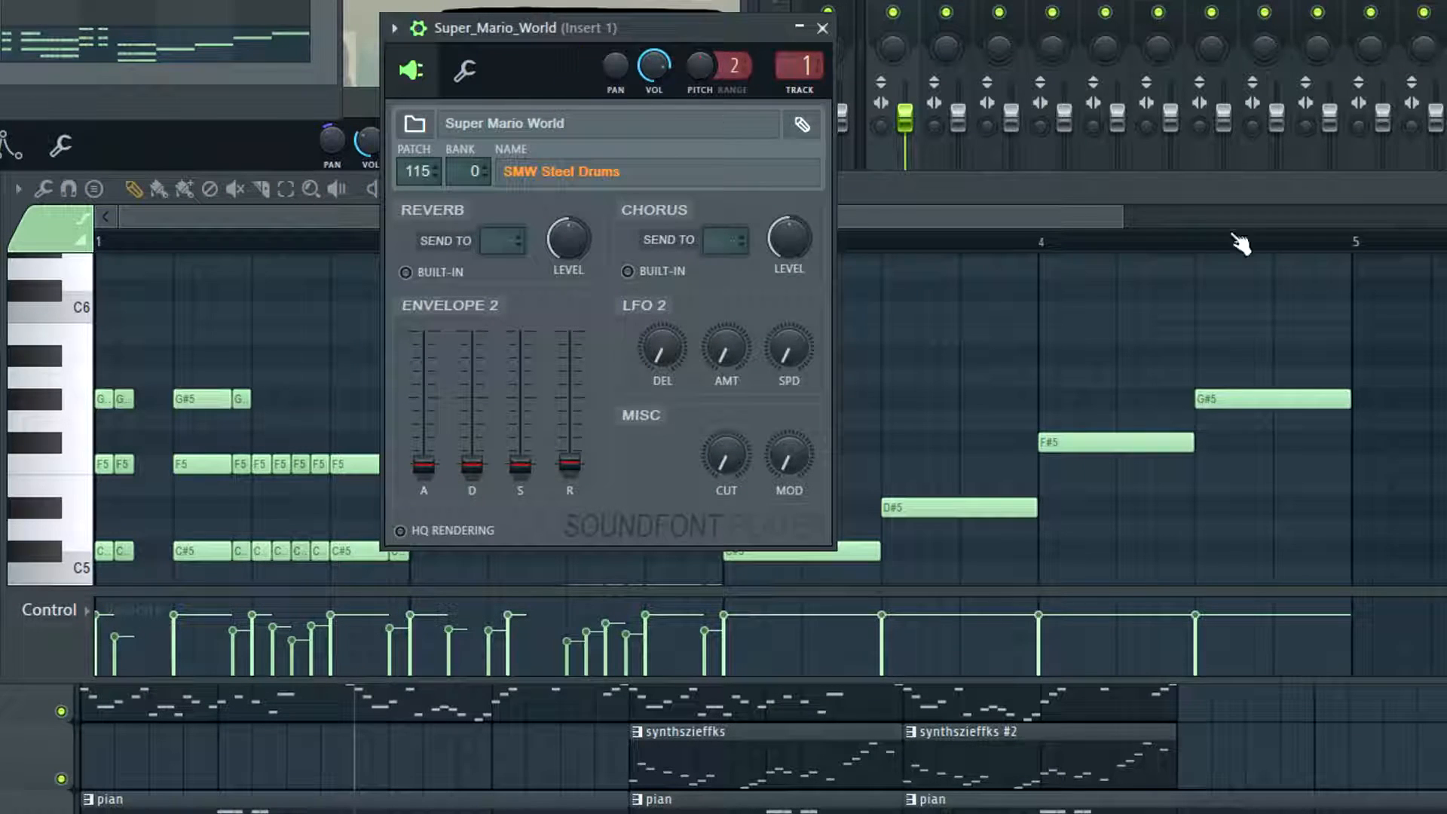
{"action": "left_click", "coordinate": [1082, 228]}
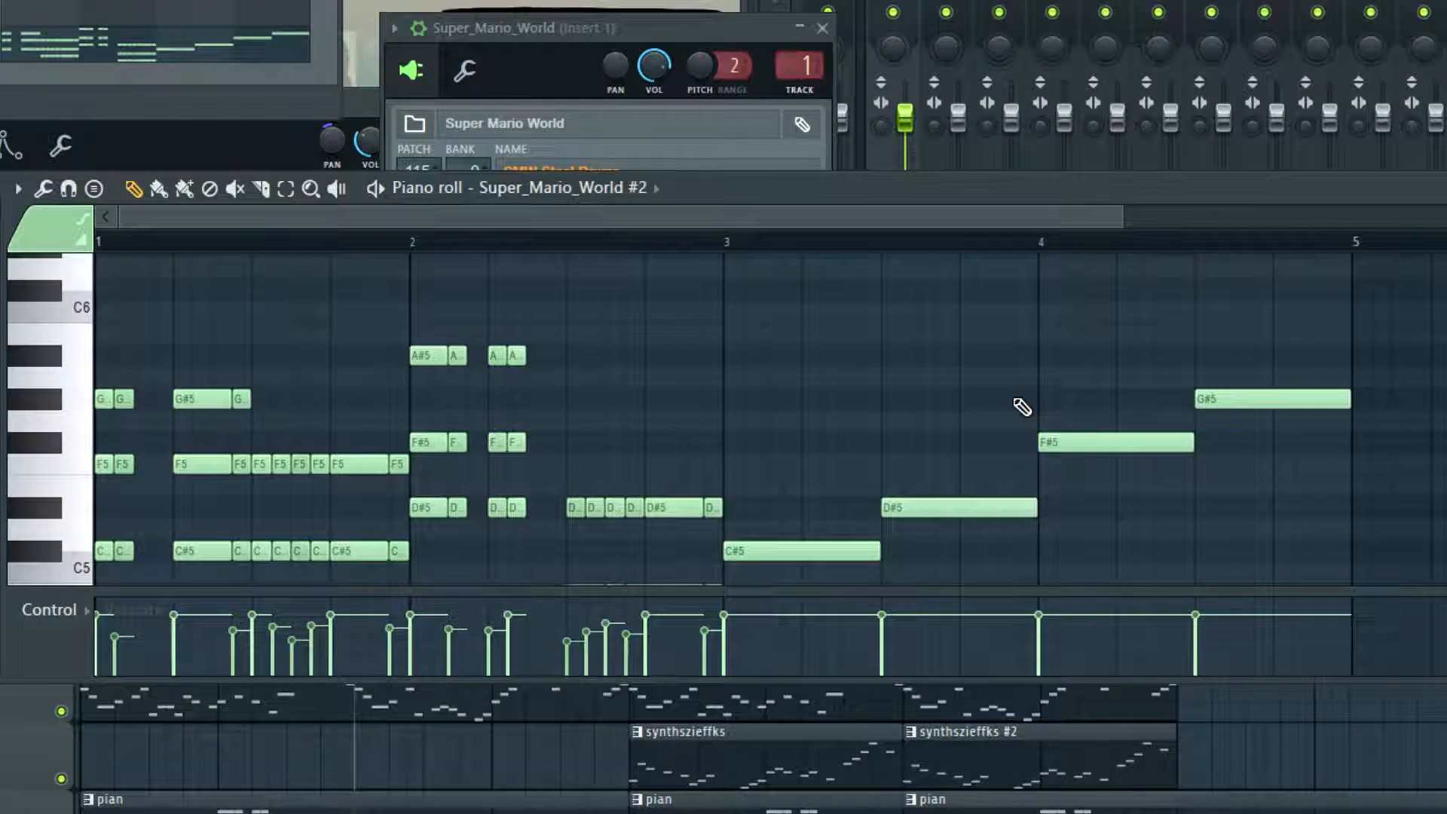
Play back the four-bar Super_Mario_World #2 chords and review the notes in bars 3 and 4
{"action": "scroll", "coordinate": [1086, 404], "scroll_direction": "down", "scroll_amount": 2}
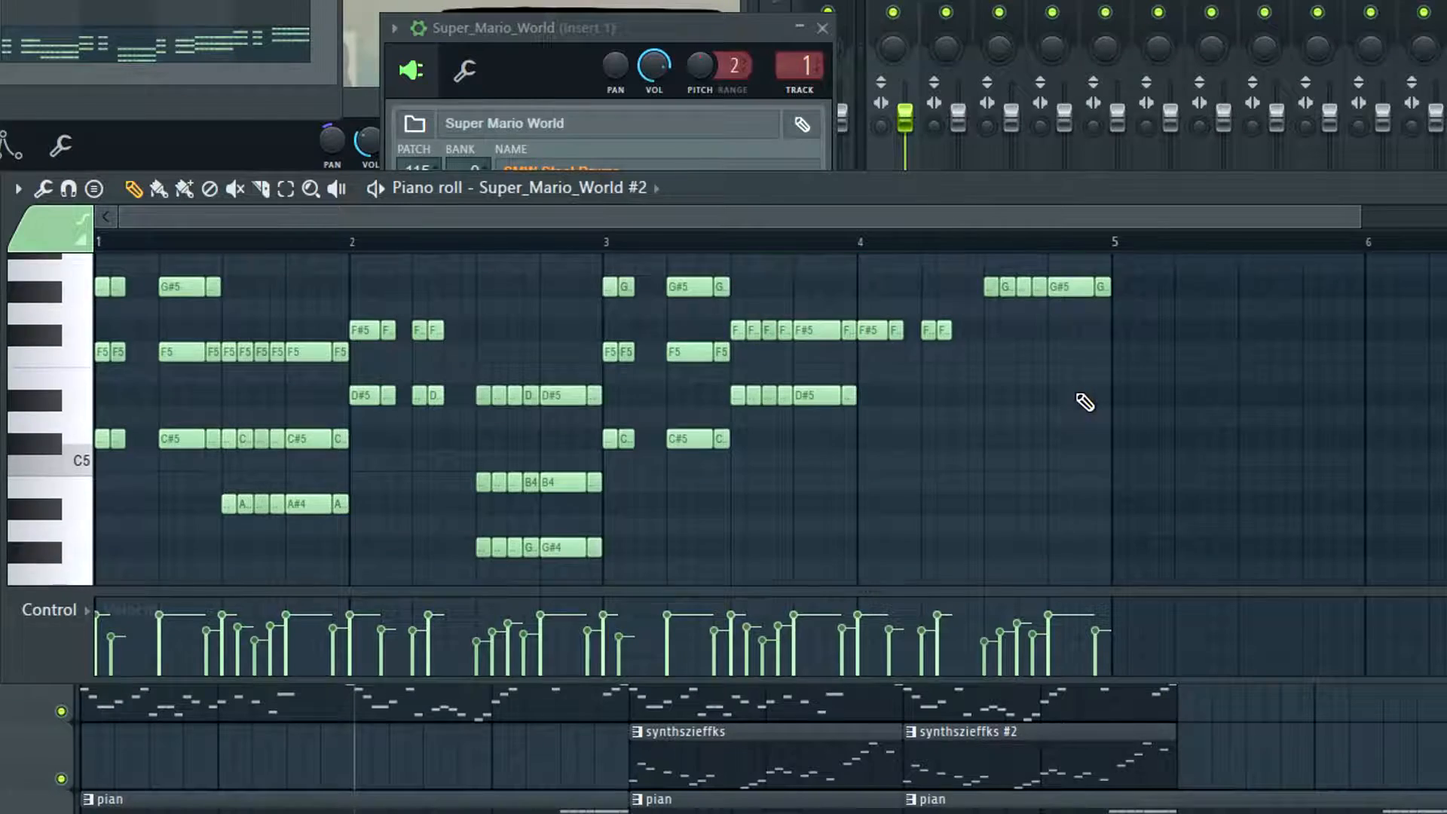
{"action": "scroll", "coordinate": [1085, 404], "scroll_direction": "up", "scroll_amount": 5}
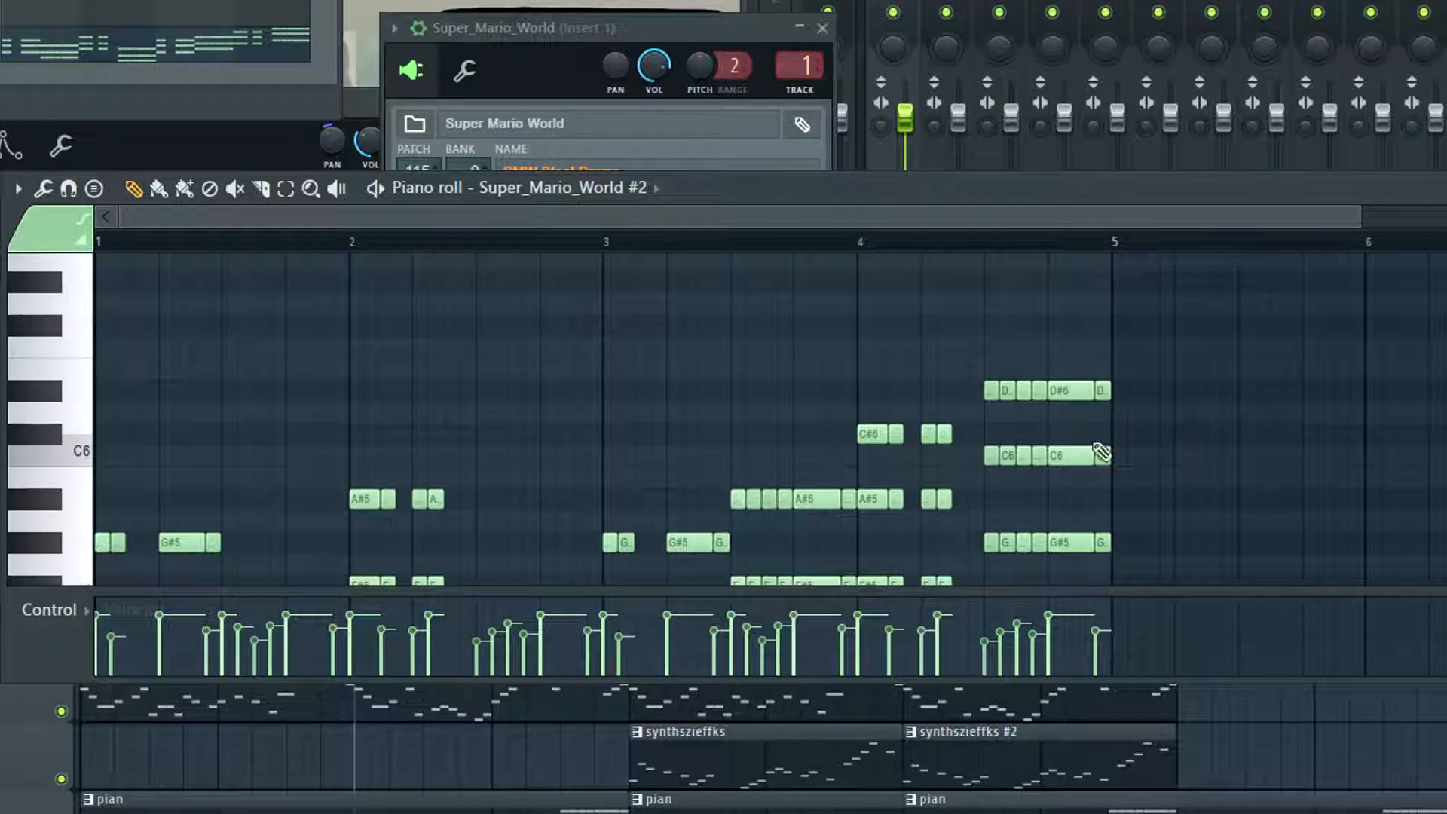
{"action": "scroll", "coordinate": [1146, 452], "scroll_direction": "down", "scroll_amount": 3}
{"action": "key", "text": "space"}
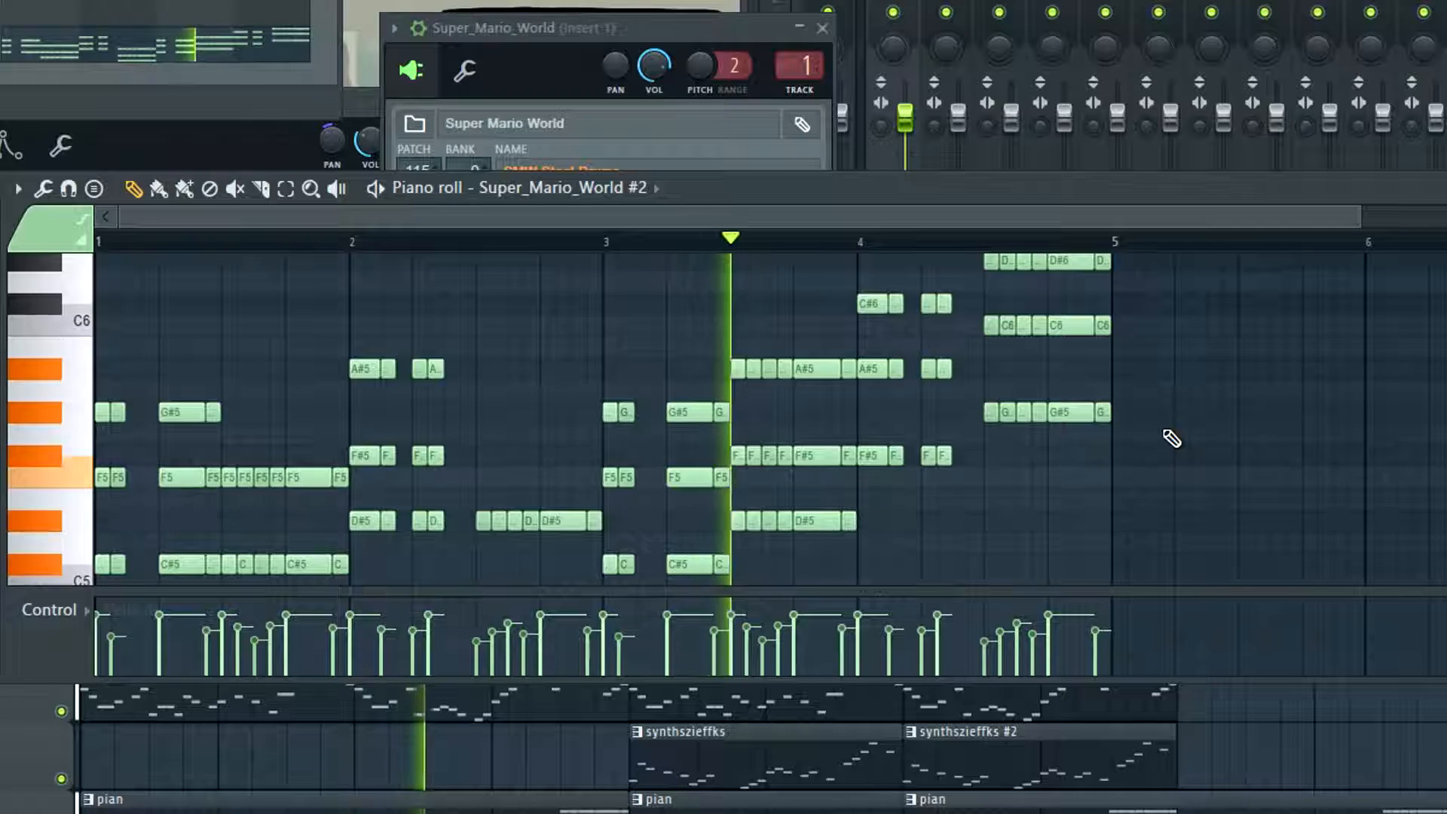
{"action": "scroll", "coordinate": [1176, 433], "scroll_direction": "up", "scroll_amount": 2}
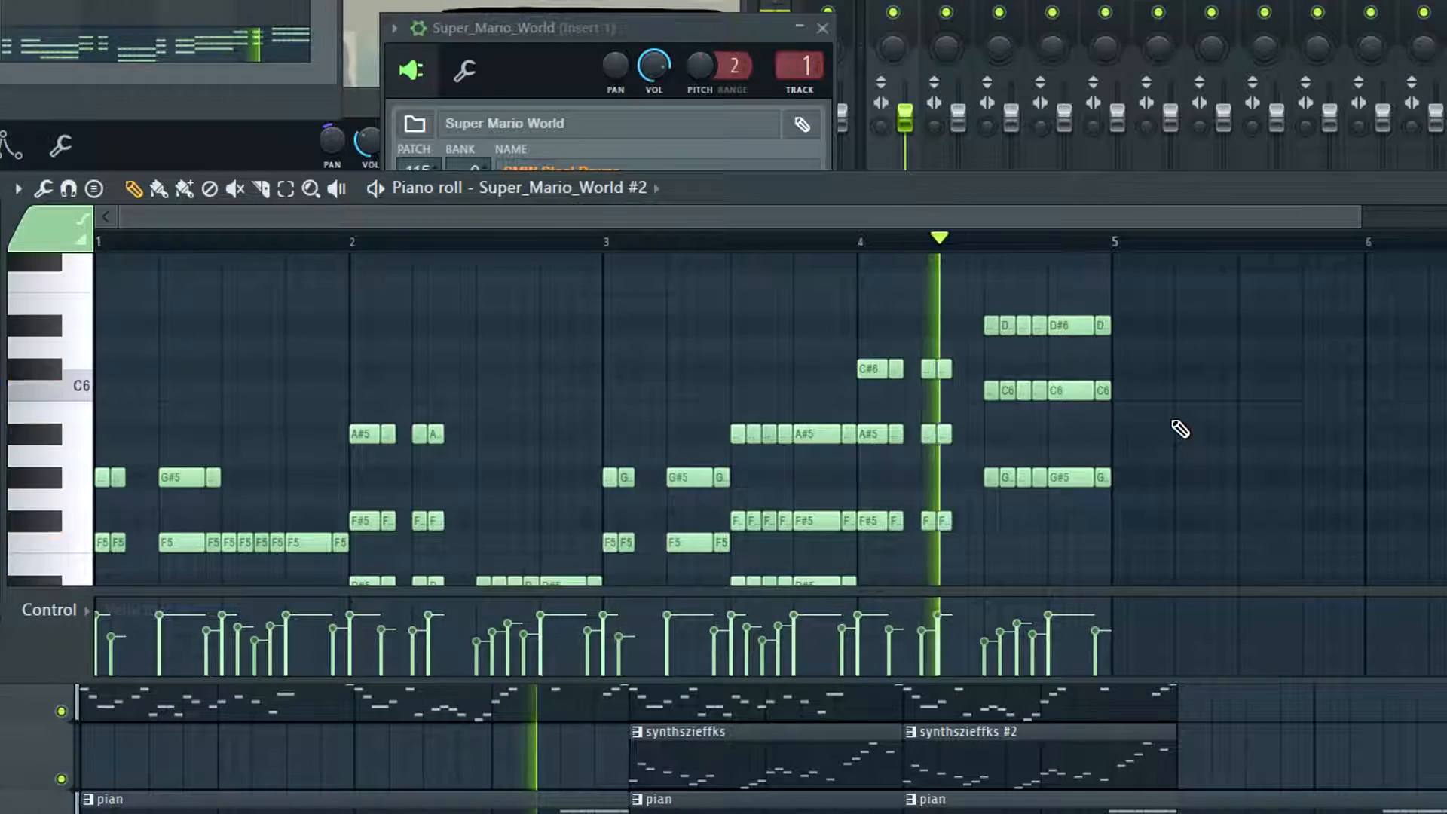
{"action": "key", "text": "space"}
{"action": "scroll", "coordinate": [1269, 412], "scroll_direction": "down", "scroll_amount": 2}
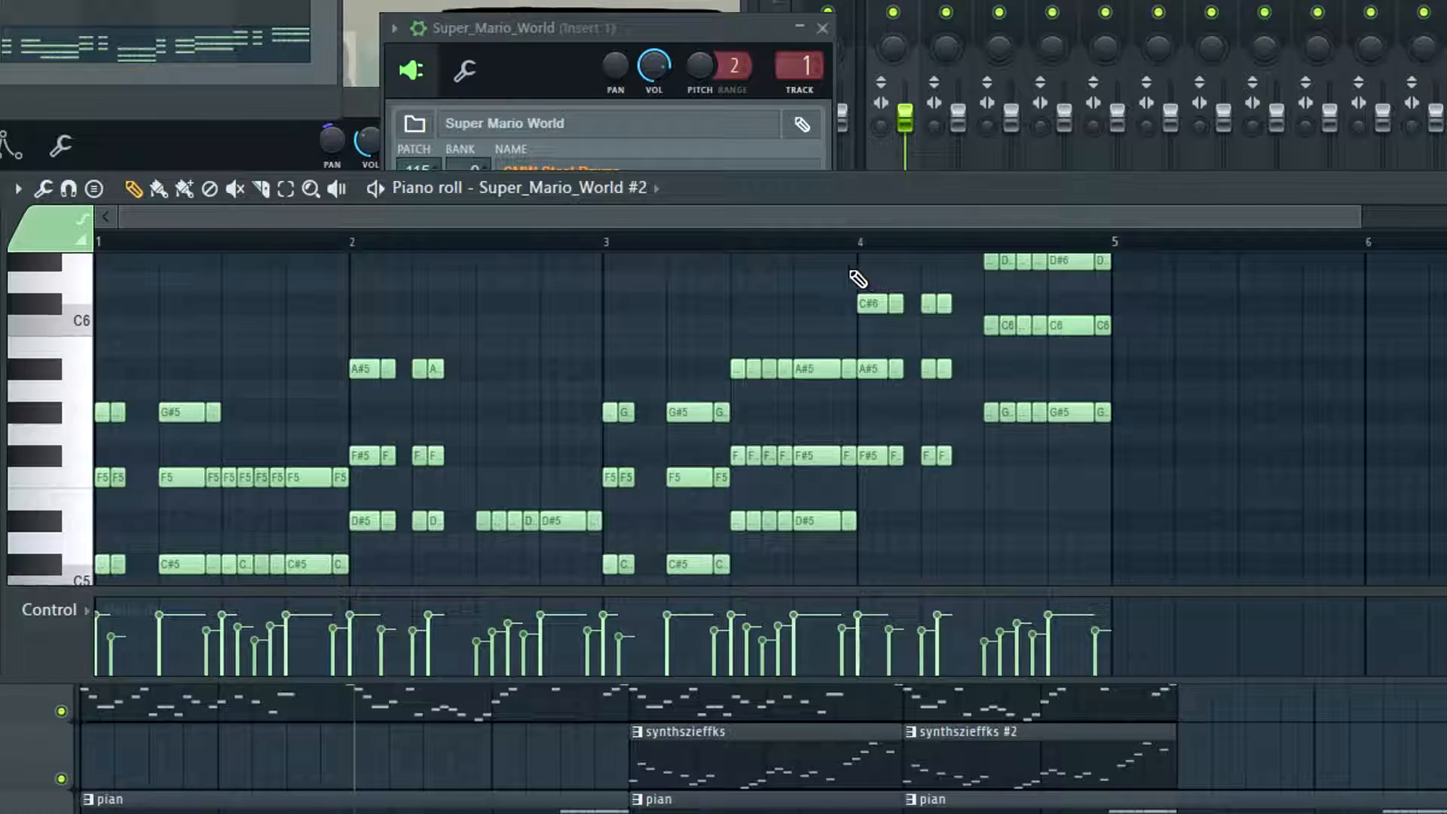
Lower the C#6 notes in the first half of bar 4 by one octave and play back the phrase
{"action": "left_click_drag", "start_coordinate": [859, 271], "coordinate": [961, 335]}
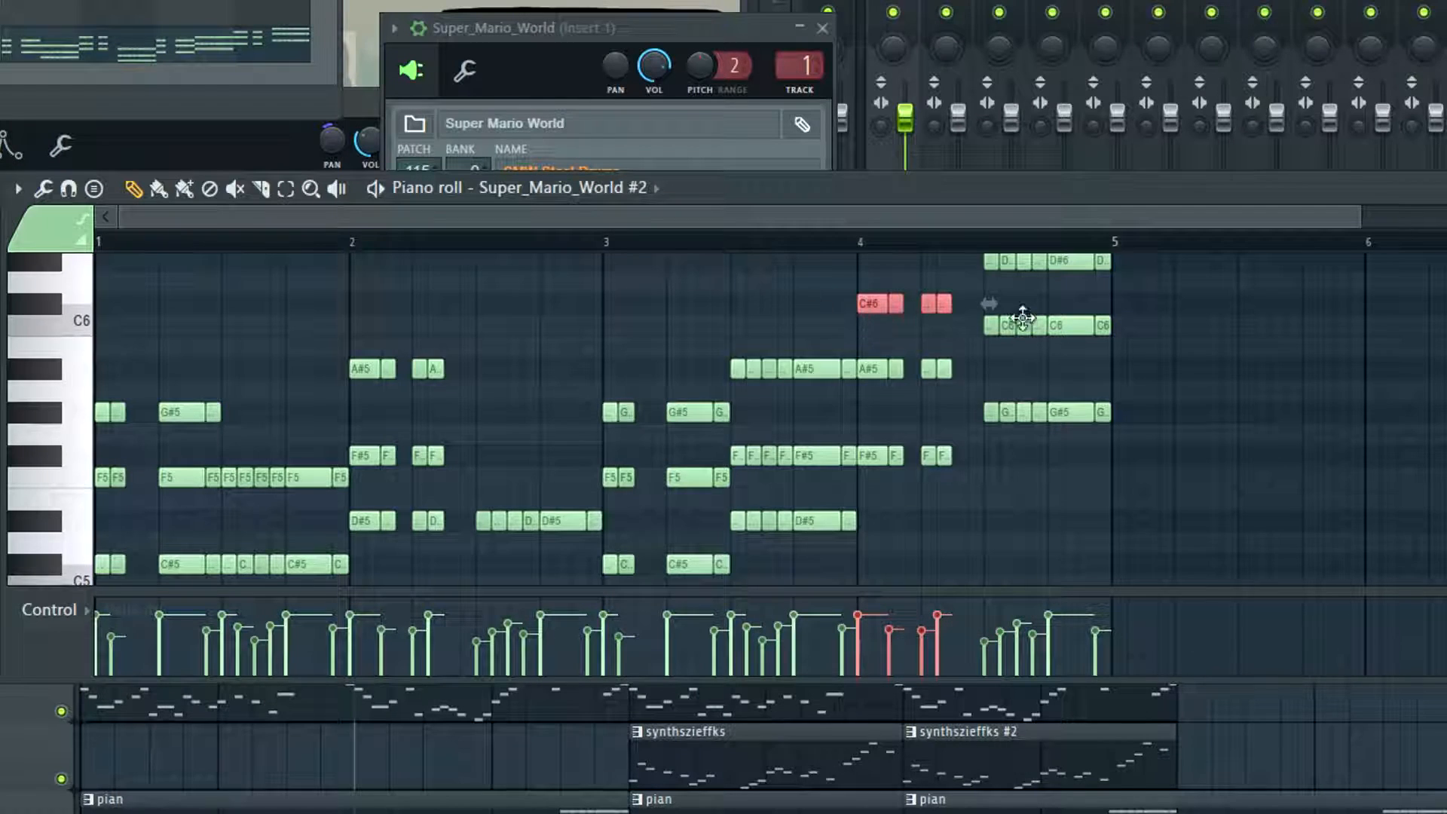
{"action": "key", "text": "ctrl+Down"}
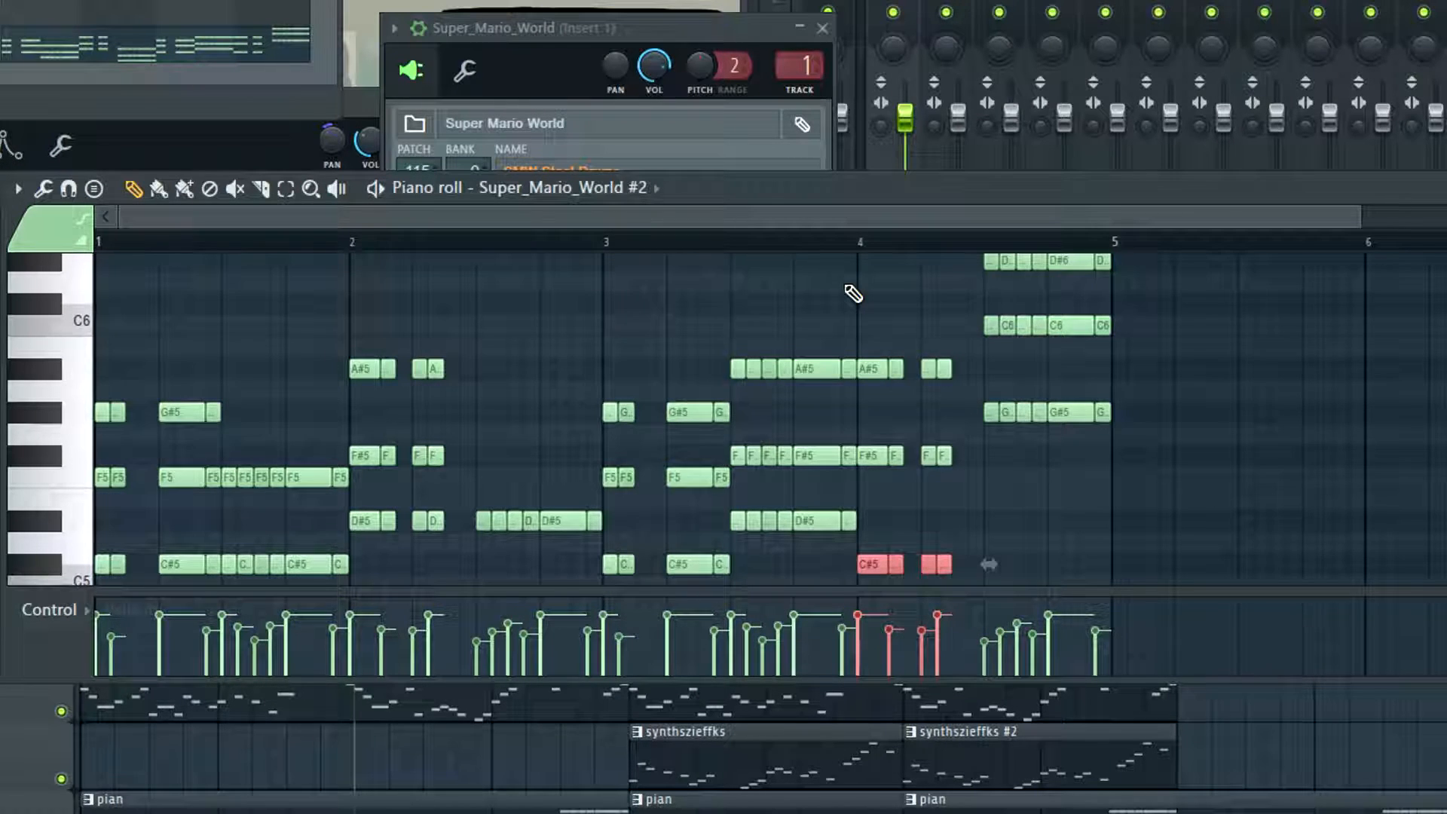
{"action": "scroll", "coordinate": [962, 420], "scroll_direction": "down", "scroll_amount": 3}
{"action": "scroll", "coordinate": [1140, 452], "scroll_direction": "up", "scroll_amount": 4}
{"action": "scroll", "coordinate": [1094, 400], "scroll_direction": "down", "scroll_amount": 1}
{"action": "key", "text": "space"}
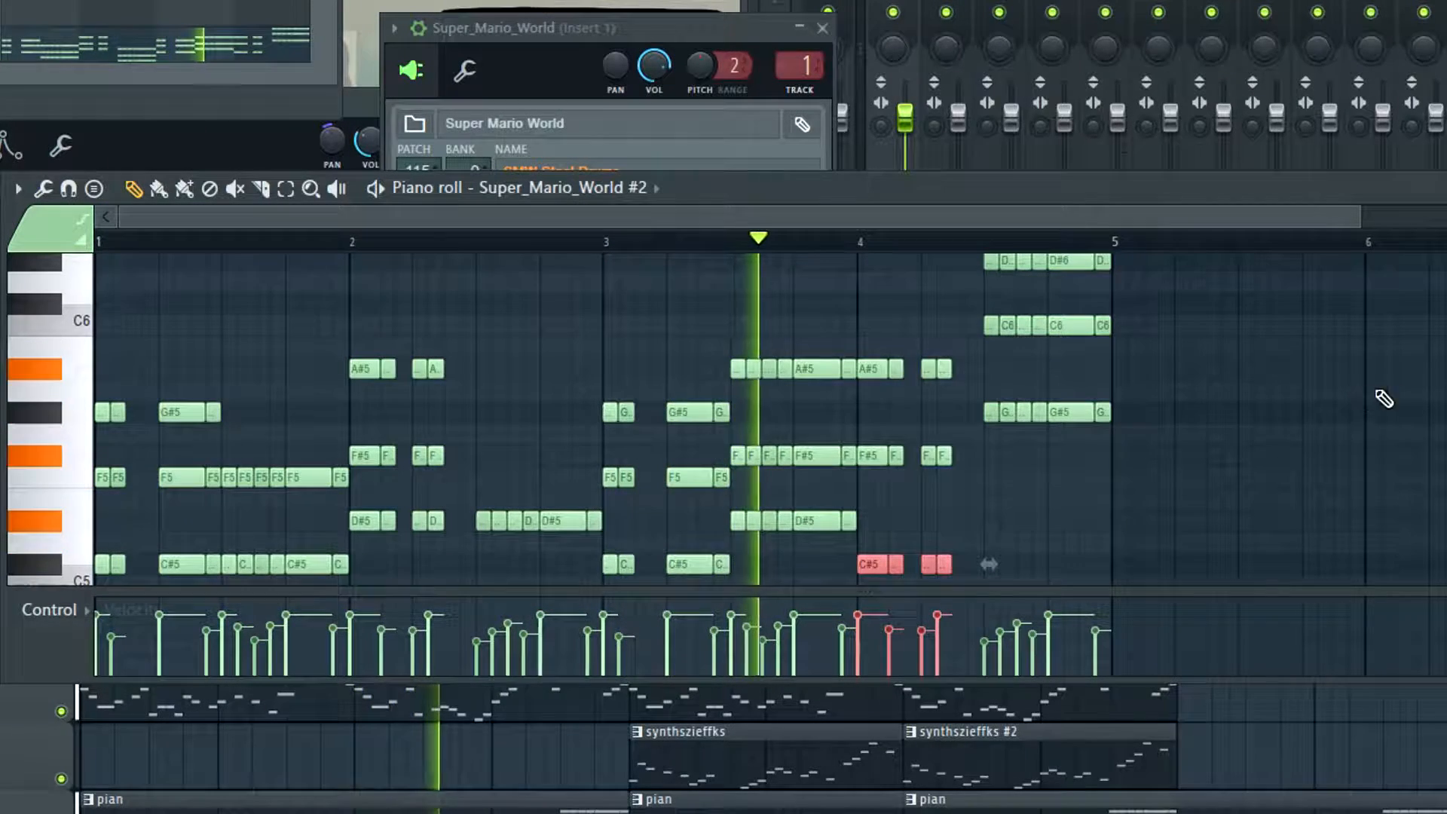
{"action": "key", "text": "space"}
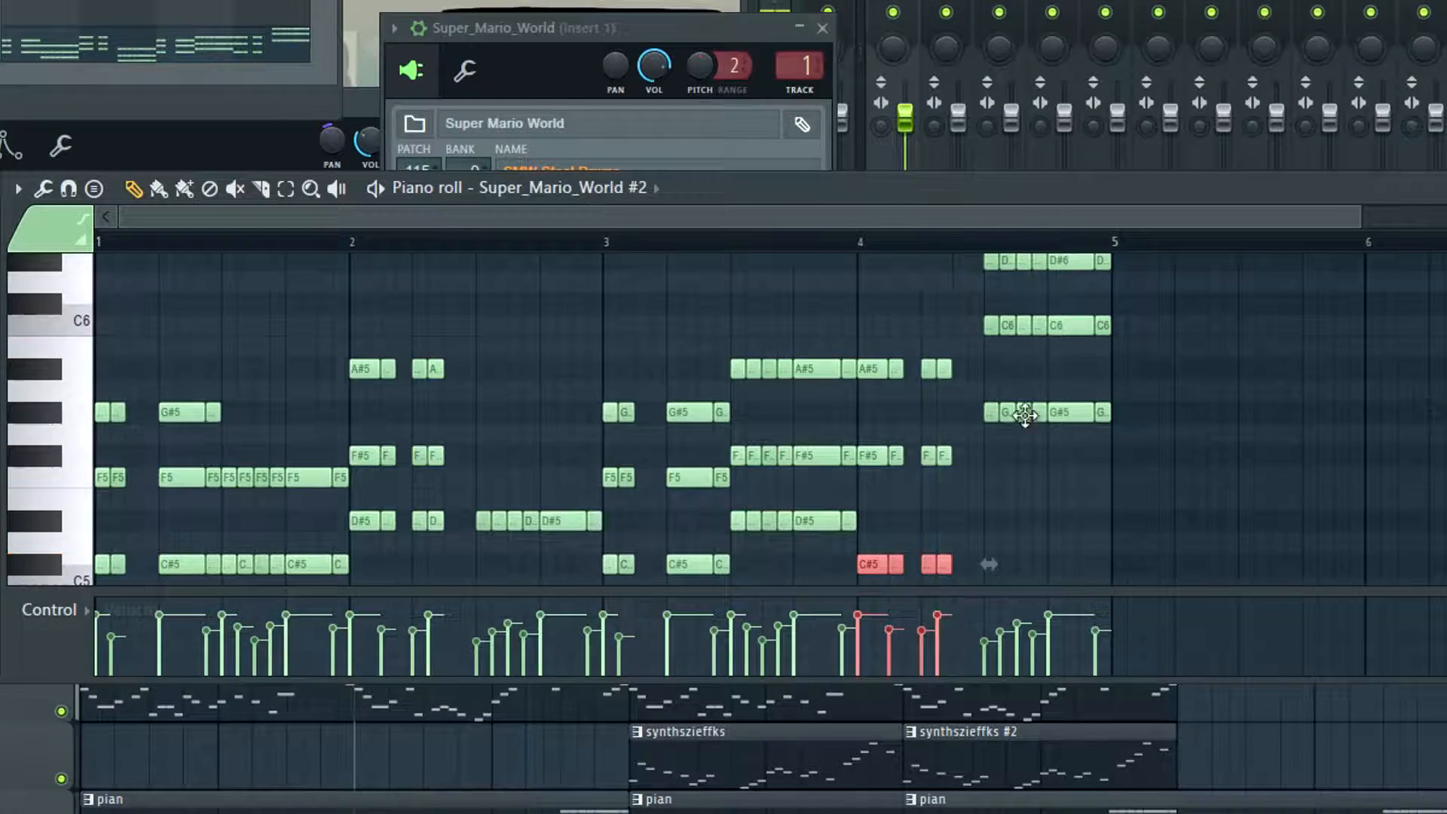
Lower all the G#5, C6 and D#6 chord notes in the second half of bar 4 by one octave
{"action": "scroll", "coordinate": [694, 399], "scroll_direction": "down", "scroll_amount": 5}
{"action": "scroll", "coordinate": [923, 410], "scroll_direction": "up", "scroll_amount": 12}
{"action": "scroll", "coordinate": [942, 414], "scroll_direction": "down", "scroll_amount": 7}
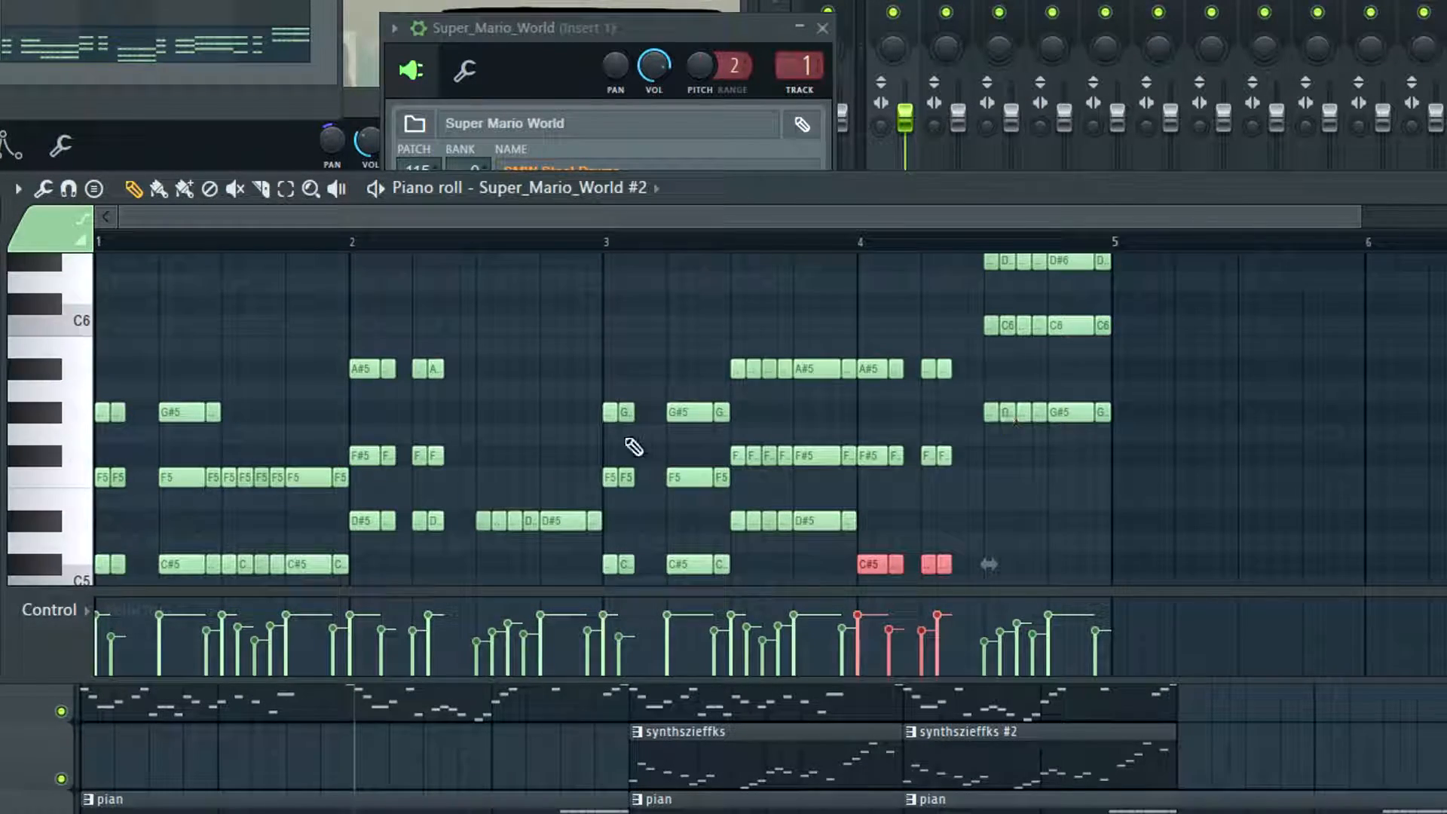
{"action": "scroll", "coordinate": [1223, 490], "scroll_direction": "up", "scroll_amount": 2}
{"action": "scroll", "coordinate": [1201, 475], "scroll_direction": "down", "scroll_amount": 2}
{"action": "left_click_drag", "start_coordinate": [1198, 486], "coordinate": [972, 271]}
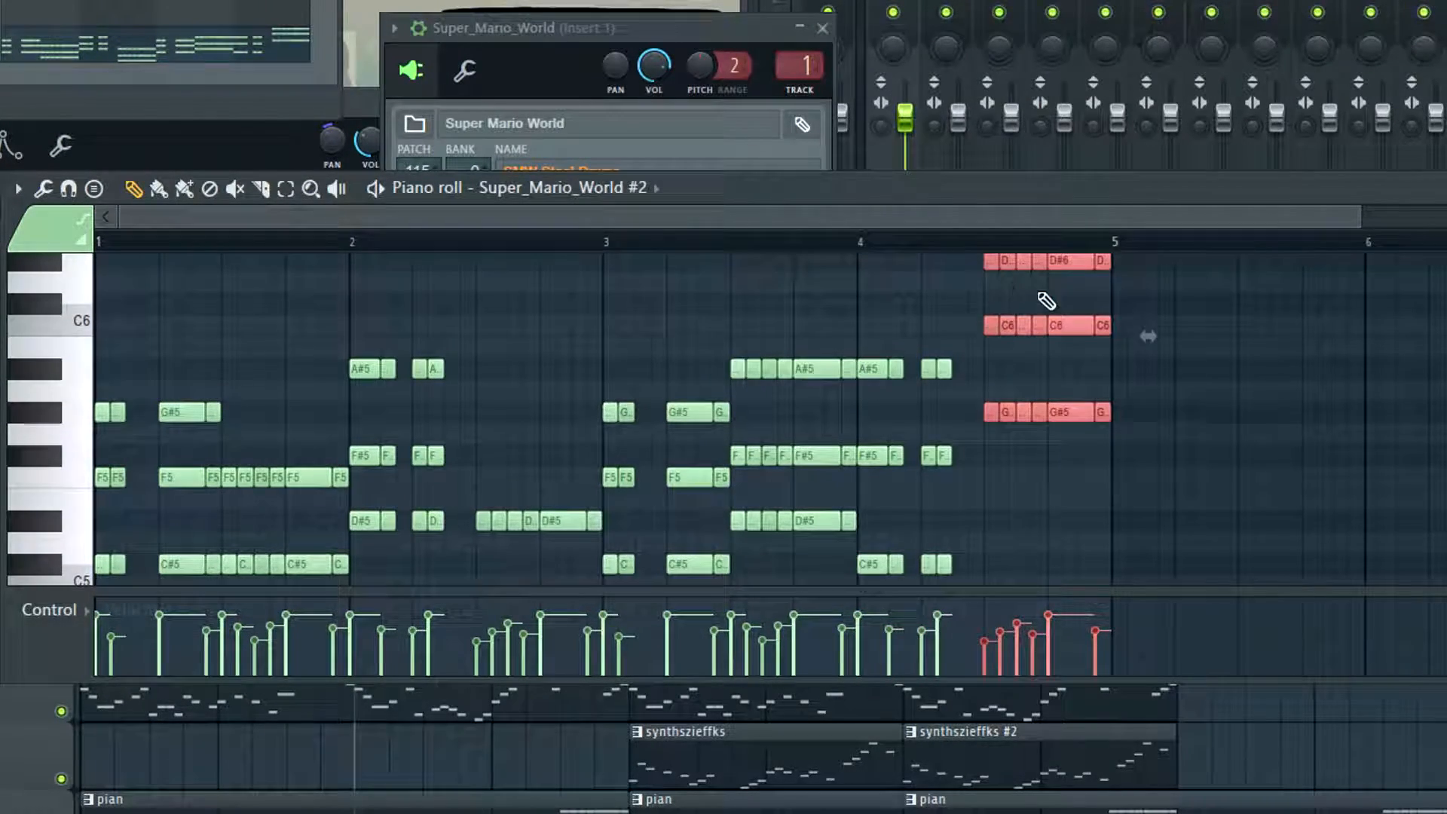
{"action": "key", "text": "ctrl+Down"}
{"action": "scroll", "coordinate": [809, 492], "scroll_direction": "down", "scroll_amount": 3}
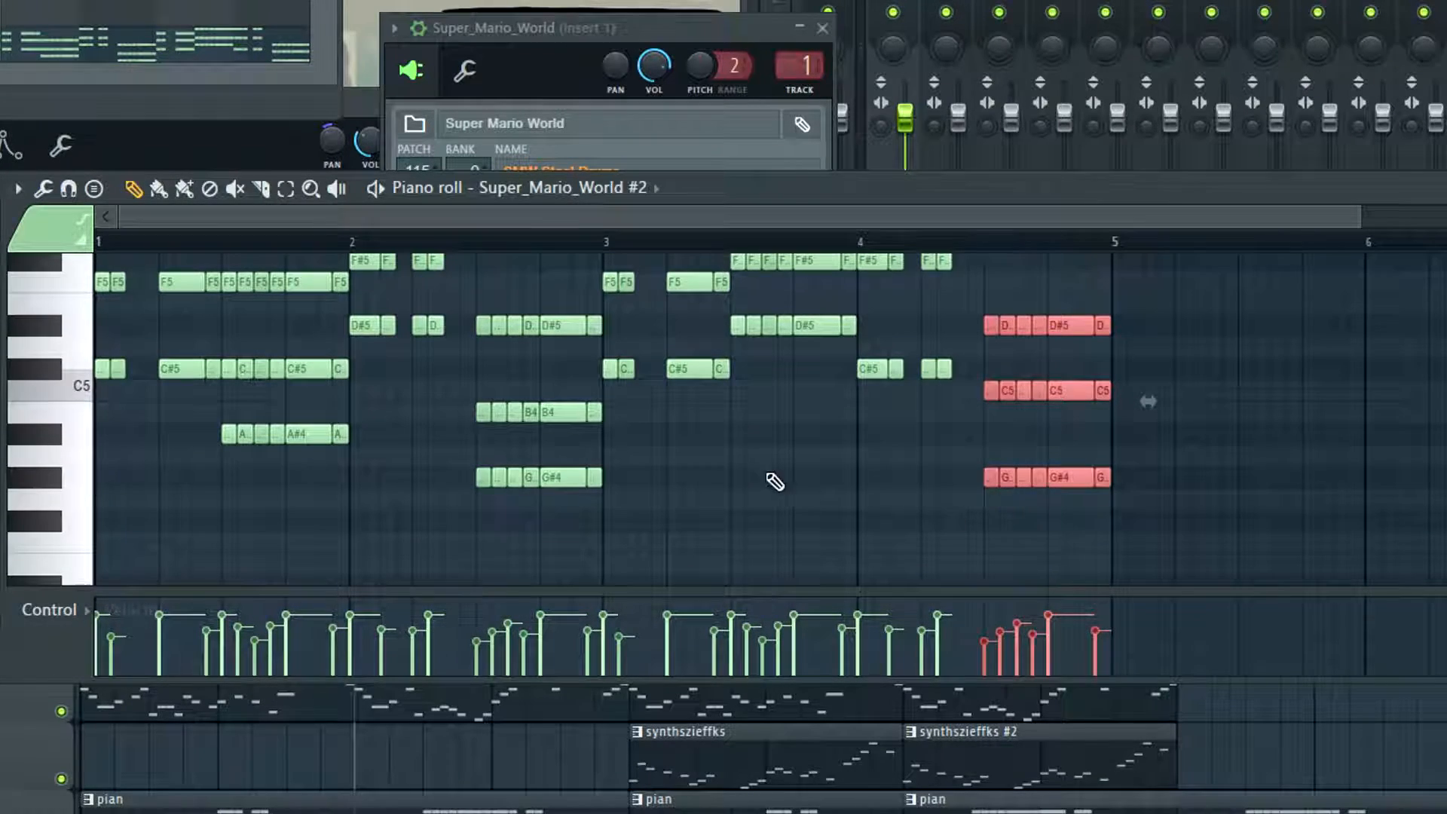
Try raising only the G#4 notes in the second half of bar 4 by one octave
{"action": "scroll", "coordinate": [1130, 501], "scroll_direction": "up", "scroll_amount": 2}
{"action": "scroll", "coordinate": [1104, 475], "scroll_direction": "down", "scroll_amount": 2}
{"action": "left_click", "coordinate": [1273, 502]}
{"action": "left_click_drag", "start_coordinate": [1185, 439], "coordinate": [933, 522]}
{"action": "scroll", "coordinate": [1156, 475], "scroll_direction": "up", "scroll_amount": 2}
{"action": "key", "text": "ctrl+Up"}
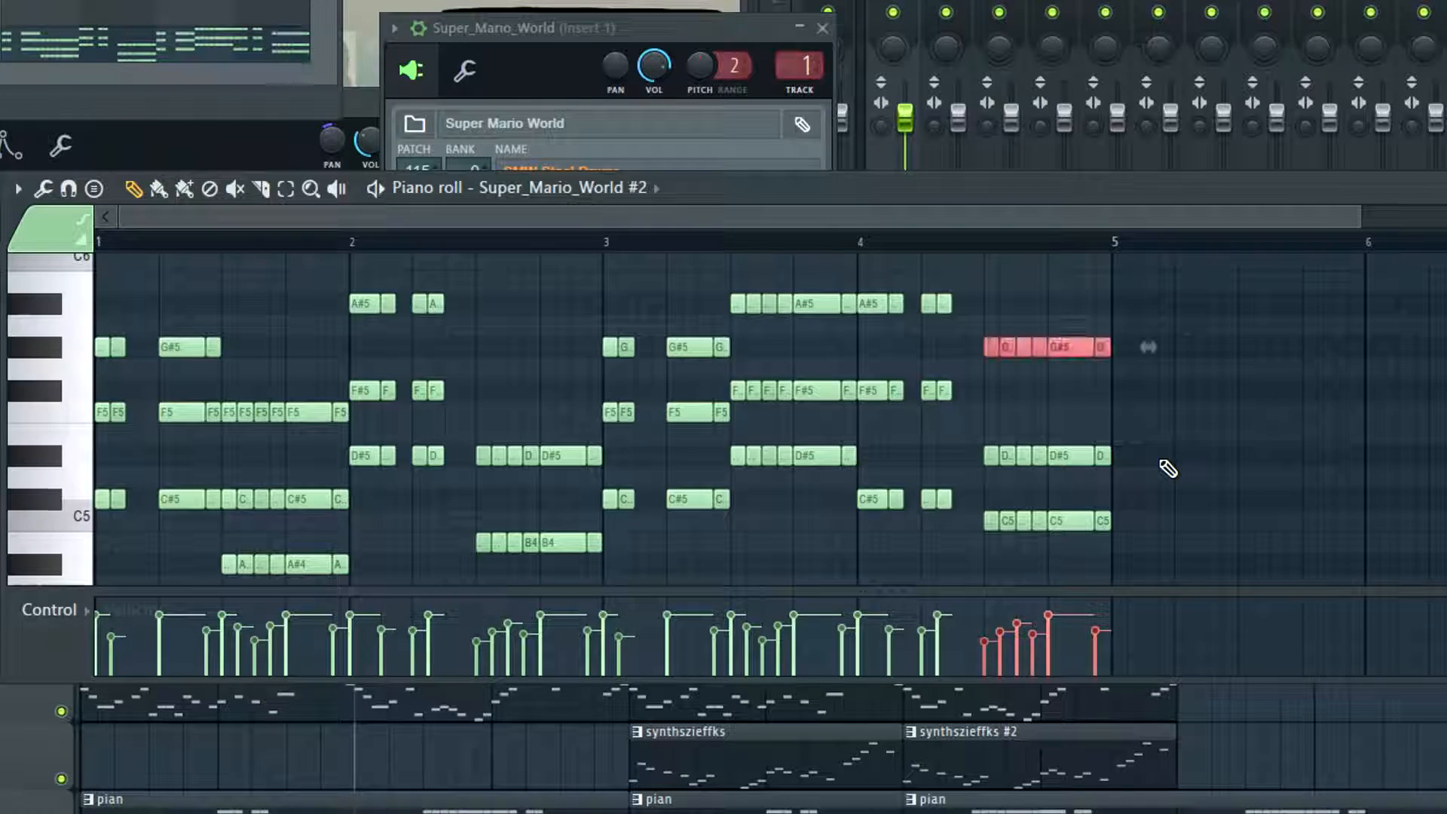
Undo the latest edits and return the G#5 notes in the second half of bar 4 to G#4
{"action": "scroll", "coordinate": [694, 458], "scroll_direction": "down", "scroll_amount": 2}
{"action": "left_click_drag", "start_coordinate": [685, 449], "coordinate": [425, 504]}
{"action": "key", "text": "ctrl+z"}
{"action": "scroll", "coordinate": [894, 382], "scroll_direction": "up", "scroll_amount": 2}
{"action": "scroll", "coordinate": [1046, 359], "scroll_direction": "down", "scroll_amount": 1}
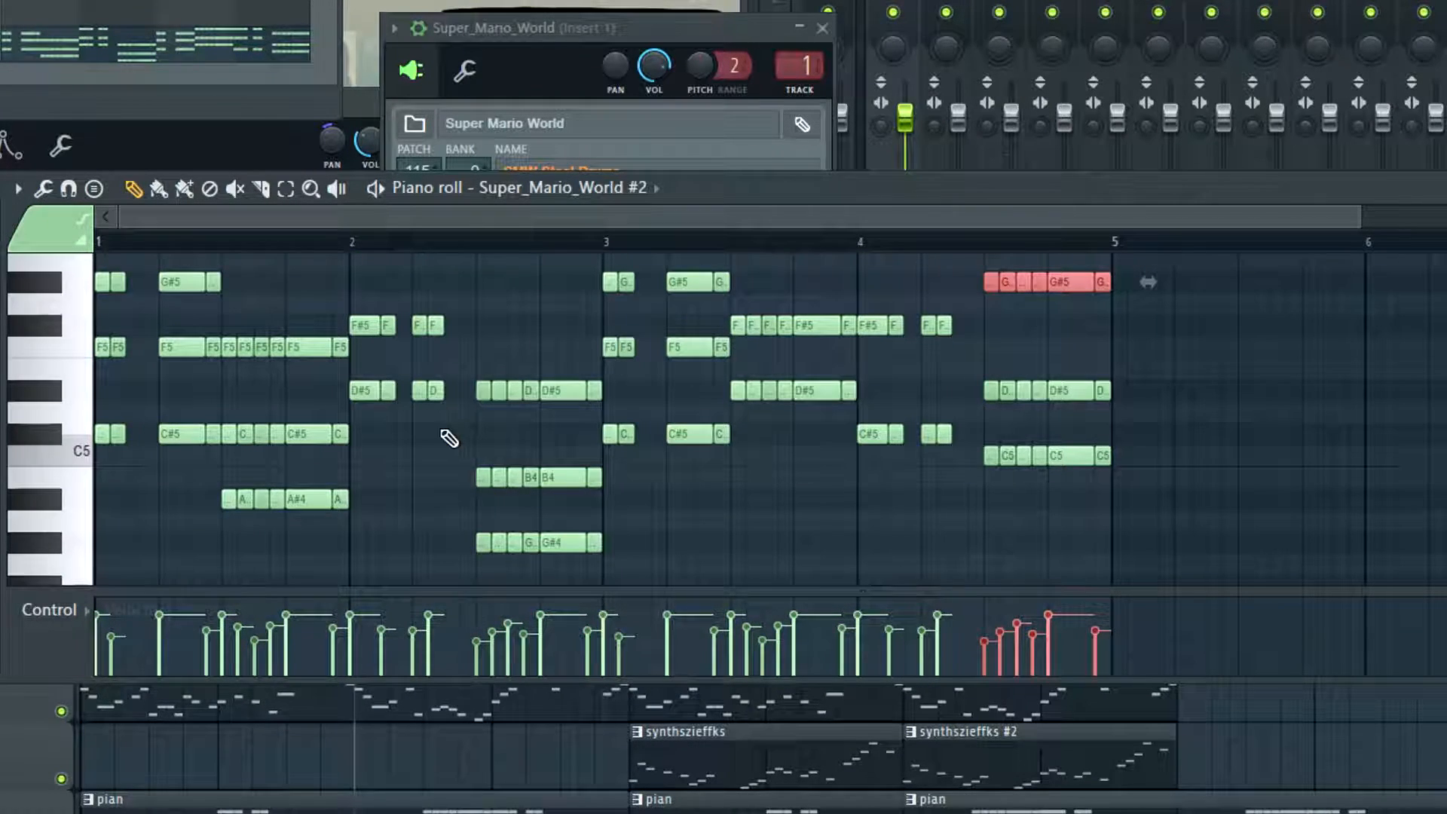
{"action": "key", "text": "ctrl+z"}
{"action": "key", "text": "ctrl+z"}
{"action": "key", "text": "ctrl+Down"}
{"action": "scroll", "coordinate": [679, 444], "scroll_direction": "down", "scroll_amount": 2}
{"action": "scroll", "coordinate": [1037, 364], "scroll_direction": "up", "scroll_amount": 1}
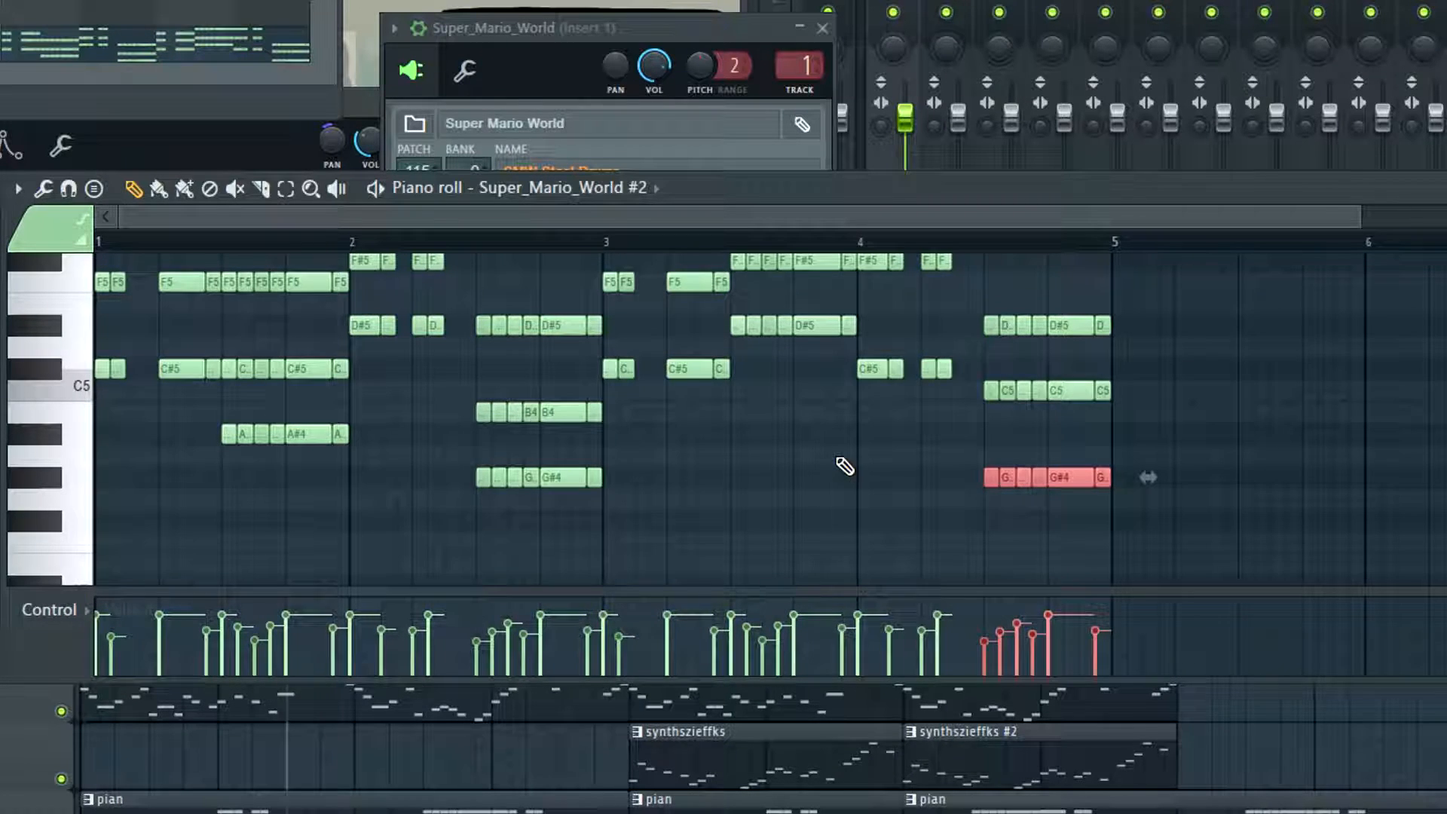
Listen to the chords with the low G#4 notes in bars 2 and 4
{"action": "key", "text": "space"}
{"action": "key", "text": "space"}
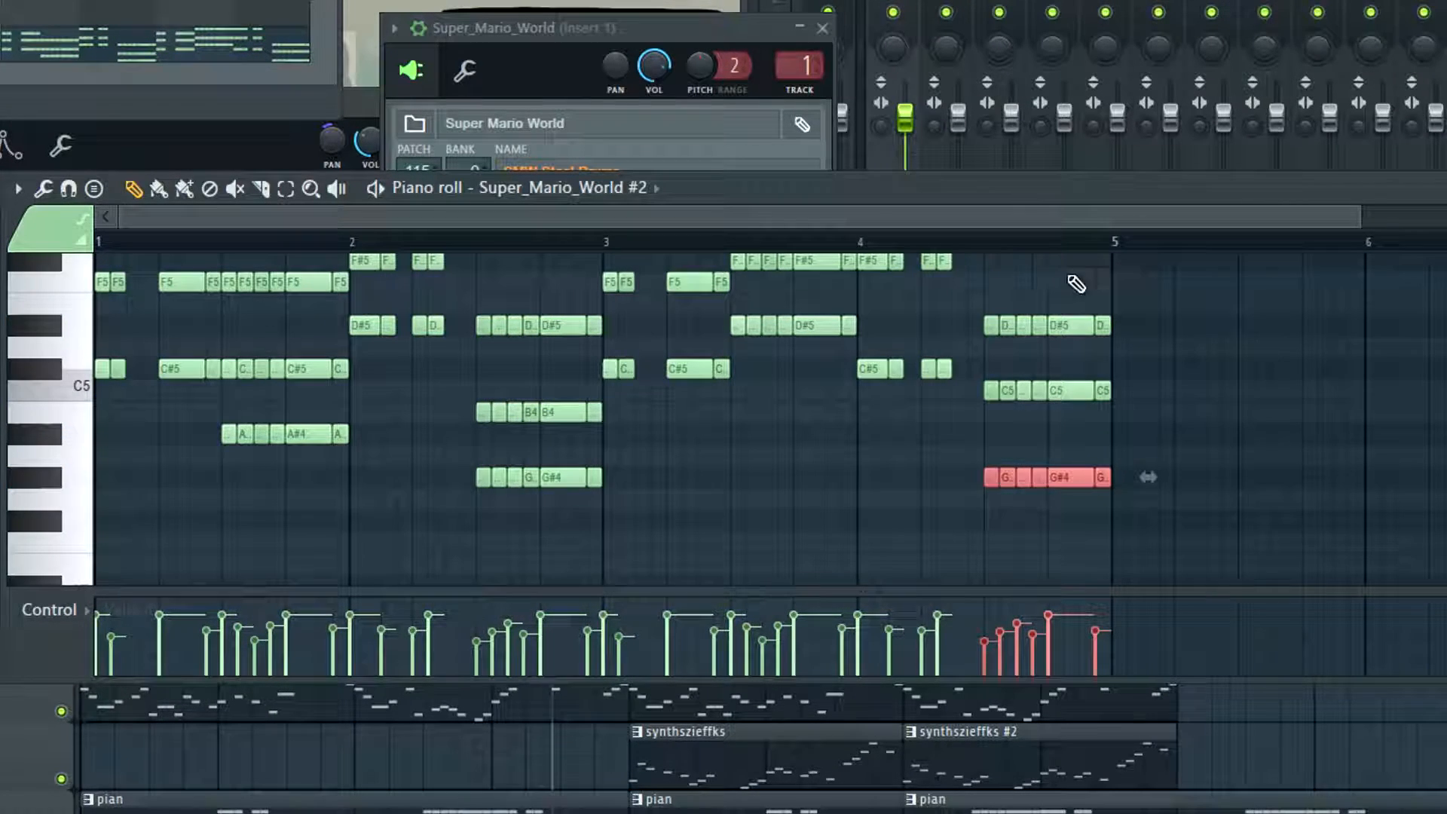
{"action": "key", "text": "space"}
{"action": "key", "text": "space"}
Raise the G#4 notes in the second halves of bars 2 and 4 by one octave and play back the pattern
{"action": "scroll", "coordinate": [1143, 487], "scroll_direction": "up", "scroll_amount": 2}
{"action": "left_click_drag", "start_coordinate": [447, 512], "coordinate": [1151, 551]}
{"action": "key", "text": "ctrl+Up"}
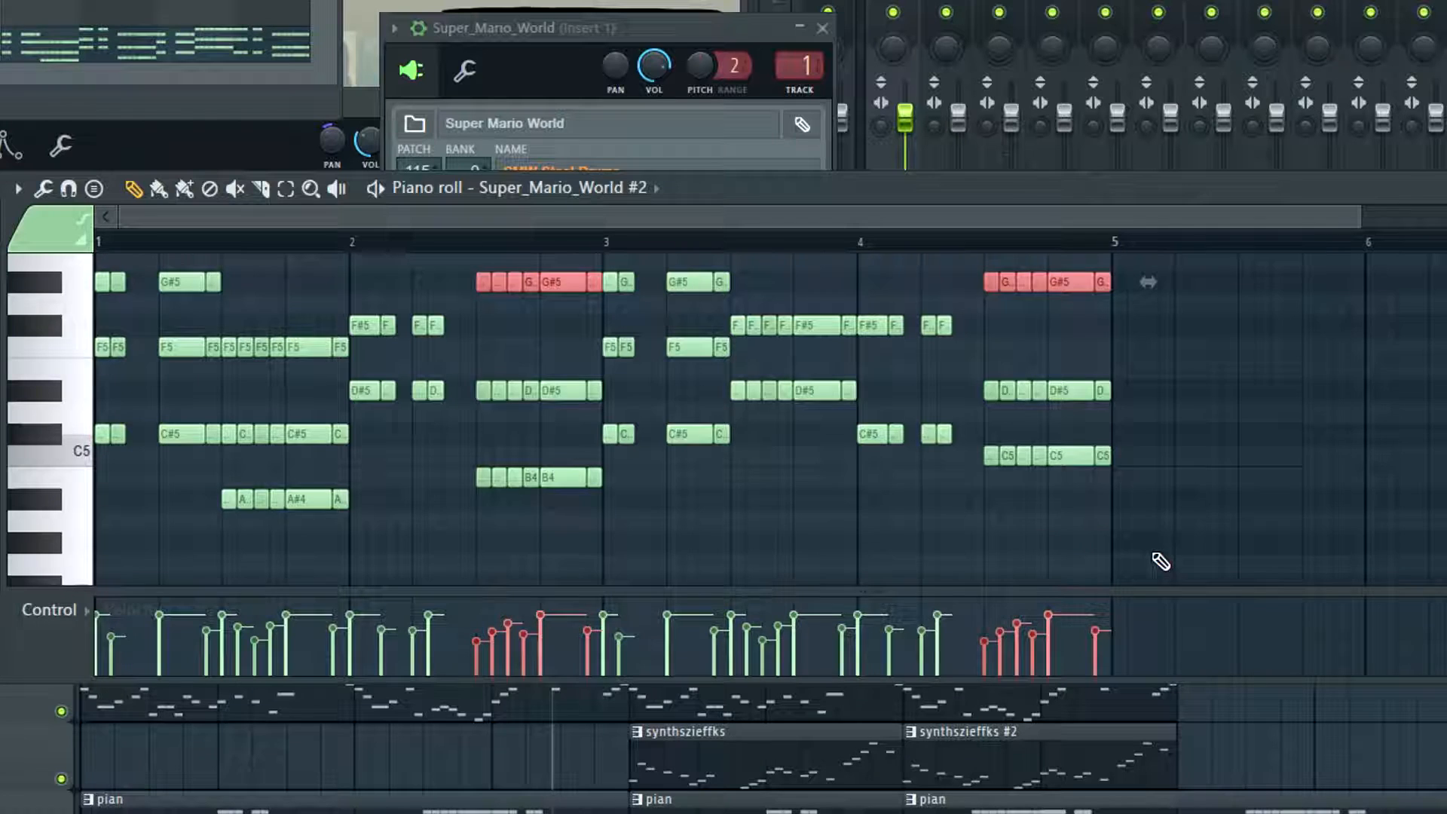
{"action": "scroll", "coordinate": [965, 526], "scroll_direction": "up", "scroll_amount": 1}
{"action": "scroll", "coordinate": [766, 449], "scroll_direction": "down", "scroll_amount": 1}
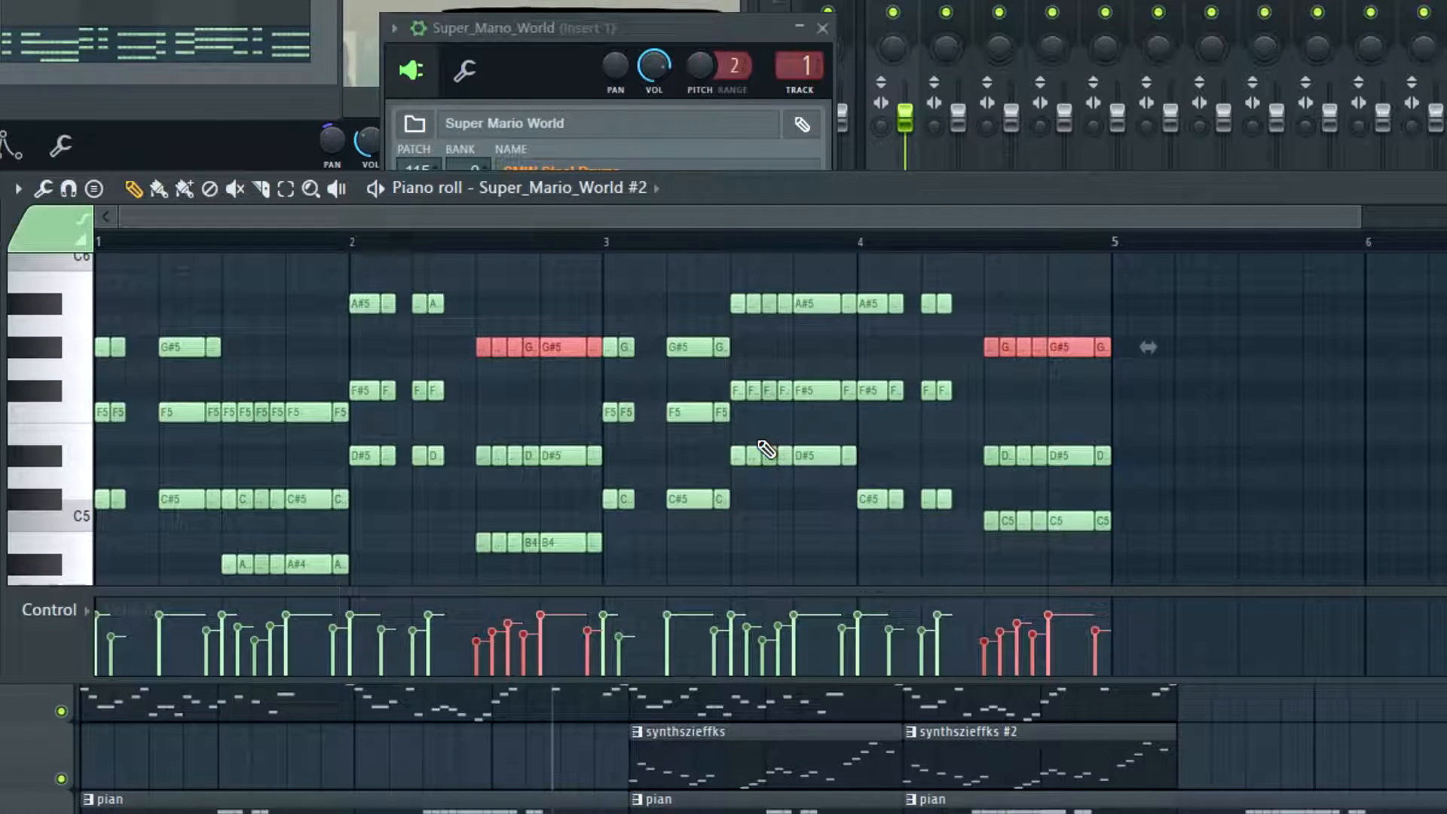
{"action": "key", "text": "space"}
{"action": "left_click", "coordinate": [1331, 382], "text": "ctrl"}
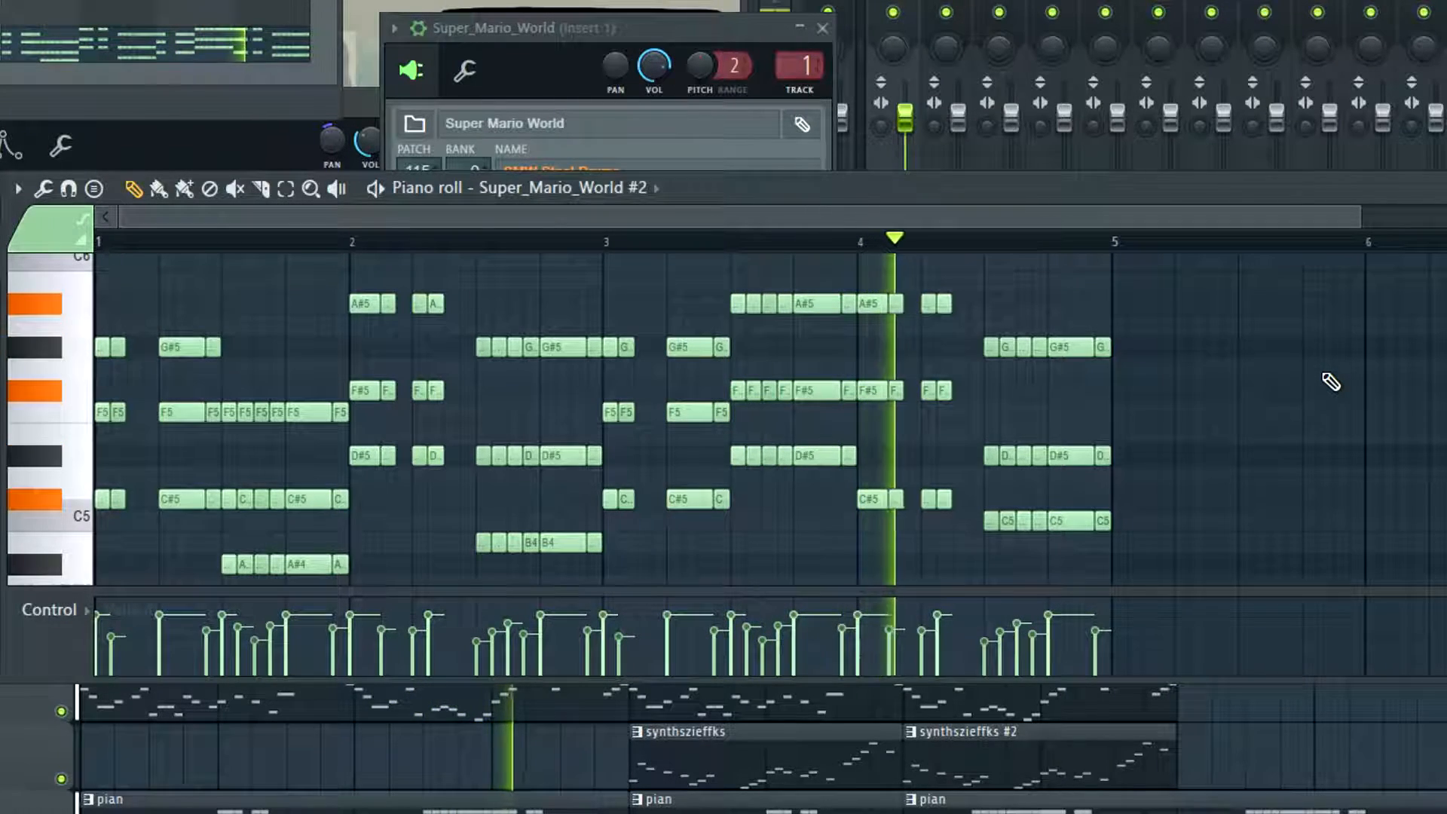
{"action": "key", "text": "space"}
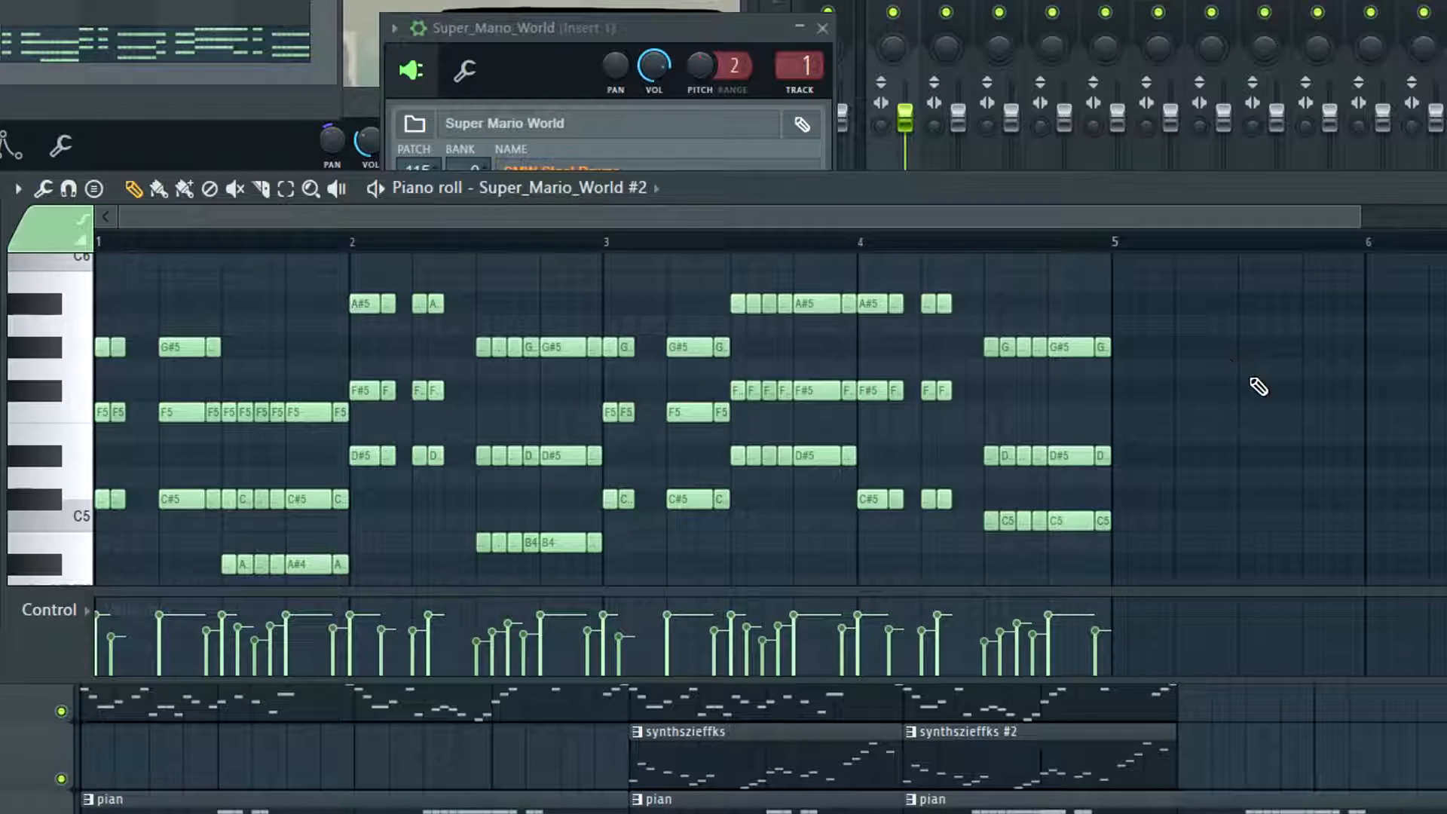
Review the four-bar chords and play them back from bar 2
{"action": "scroll", "coordinate": [1266, 383], "scroll_direction": "down", "scroll_amount": 3}
{"action": "scroll", "coordinate": [1269, 379], "scroll_direction": "up", "scroll_amount": 3}
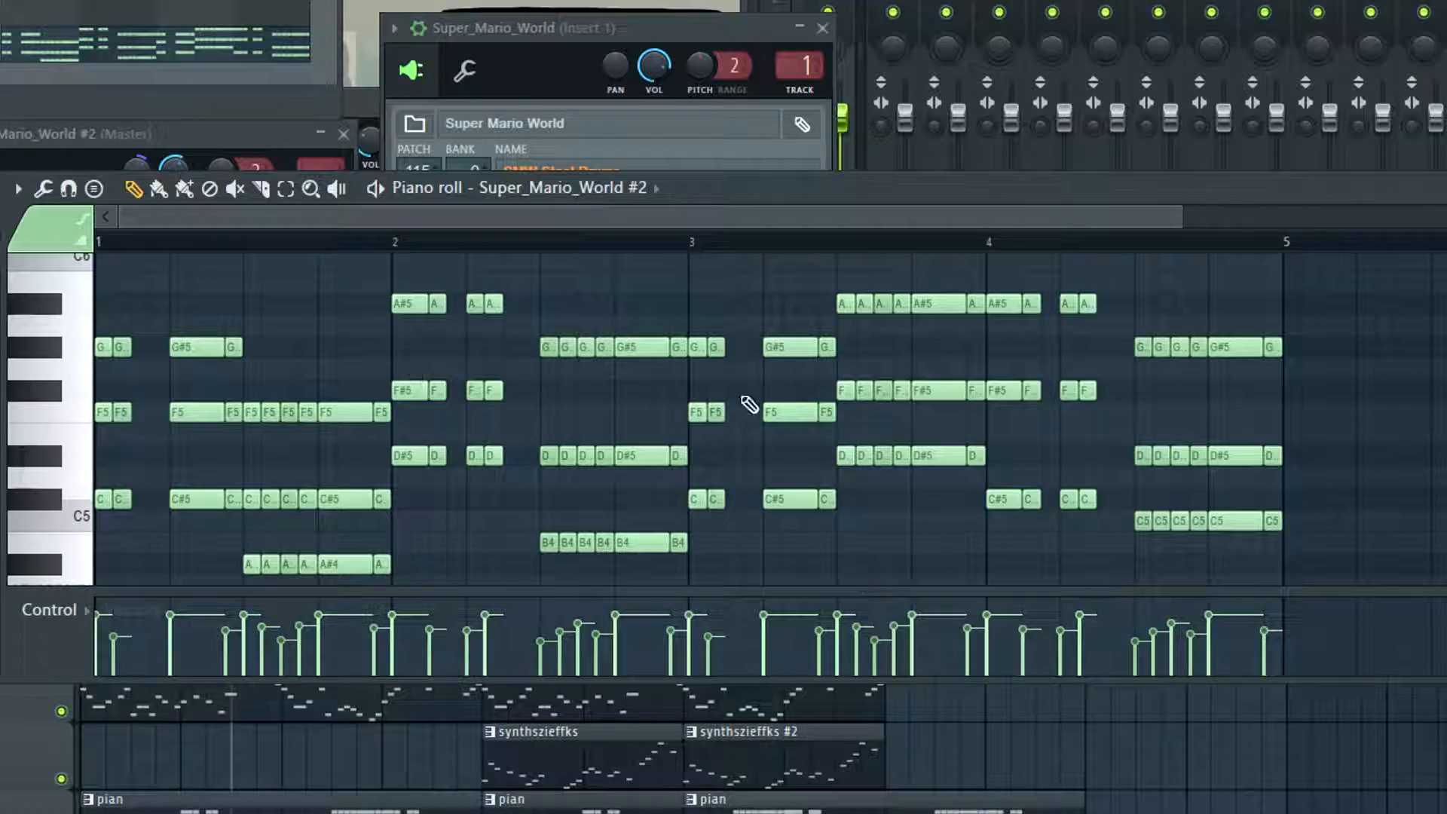
{"action": "scroll", "coordinate": [492, 419], "scroll_direction": "up", "scroll_amount": 3}
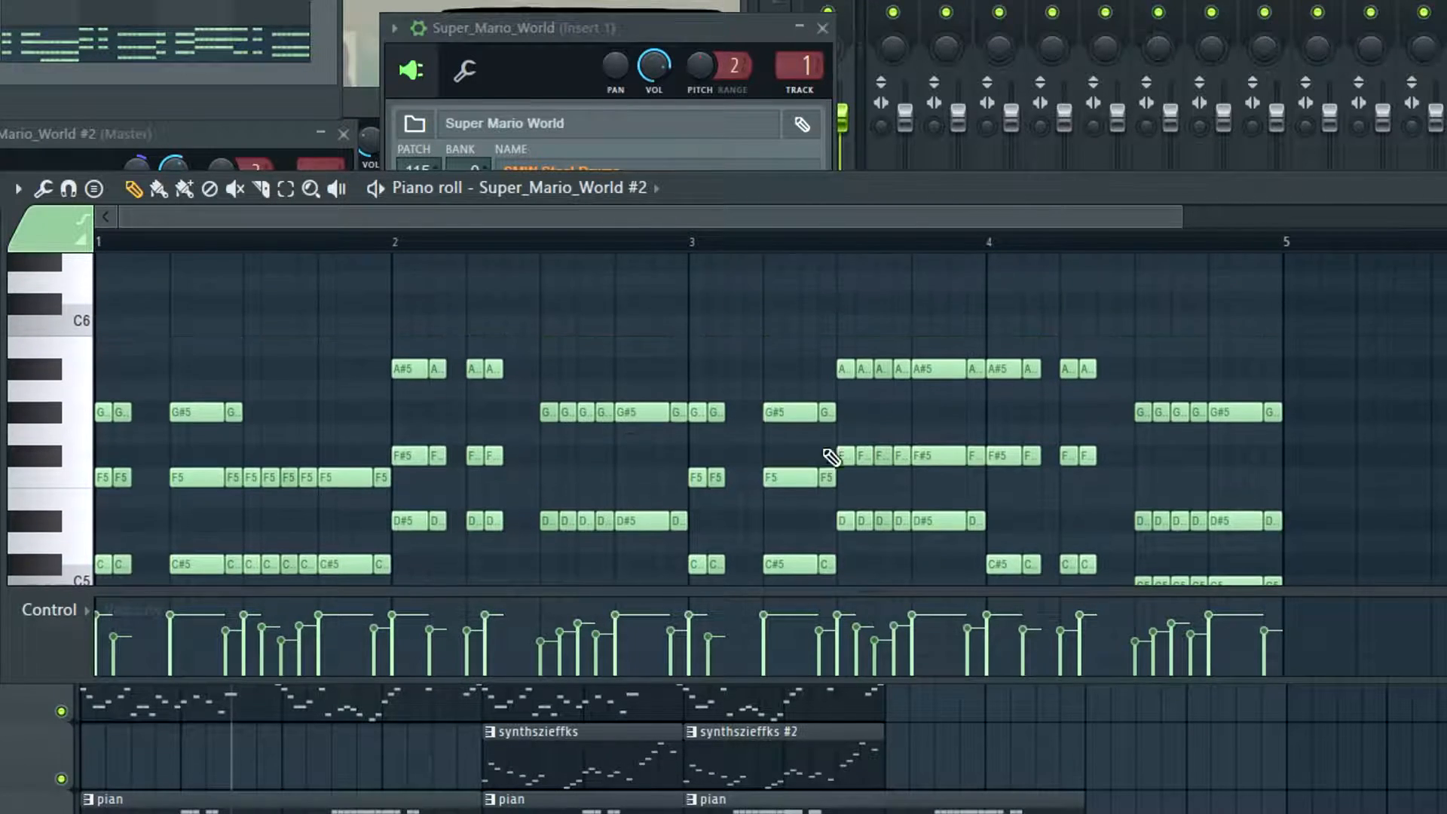
{"action": "scroll", "coordinate": [684, 405], "scroll_direction": "down", "scroll_amount": 3}
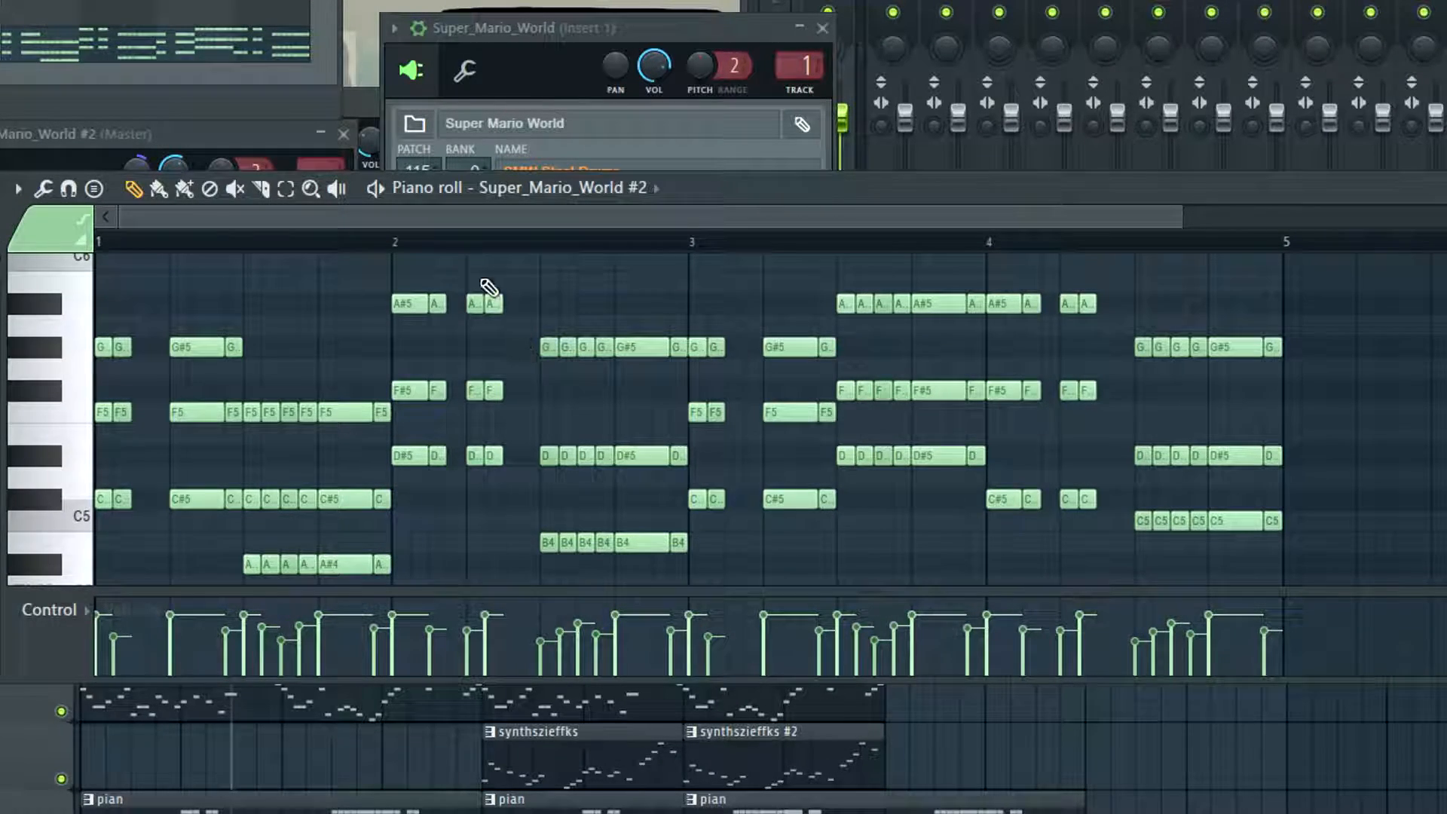
{"action": "left_click", "coordinate": [411, 243]}
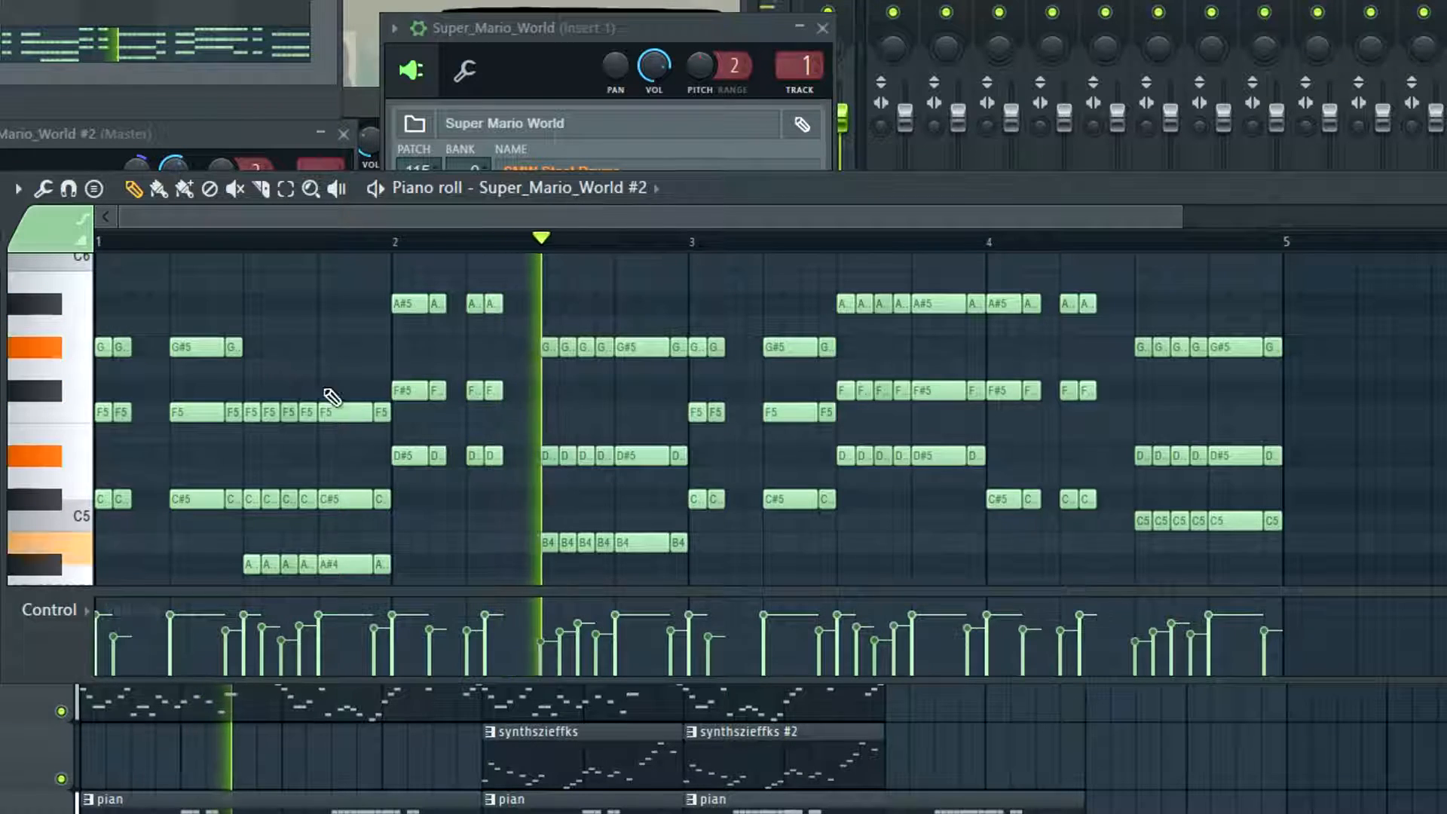
{"action": "key", "text": "space"}
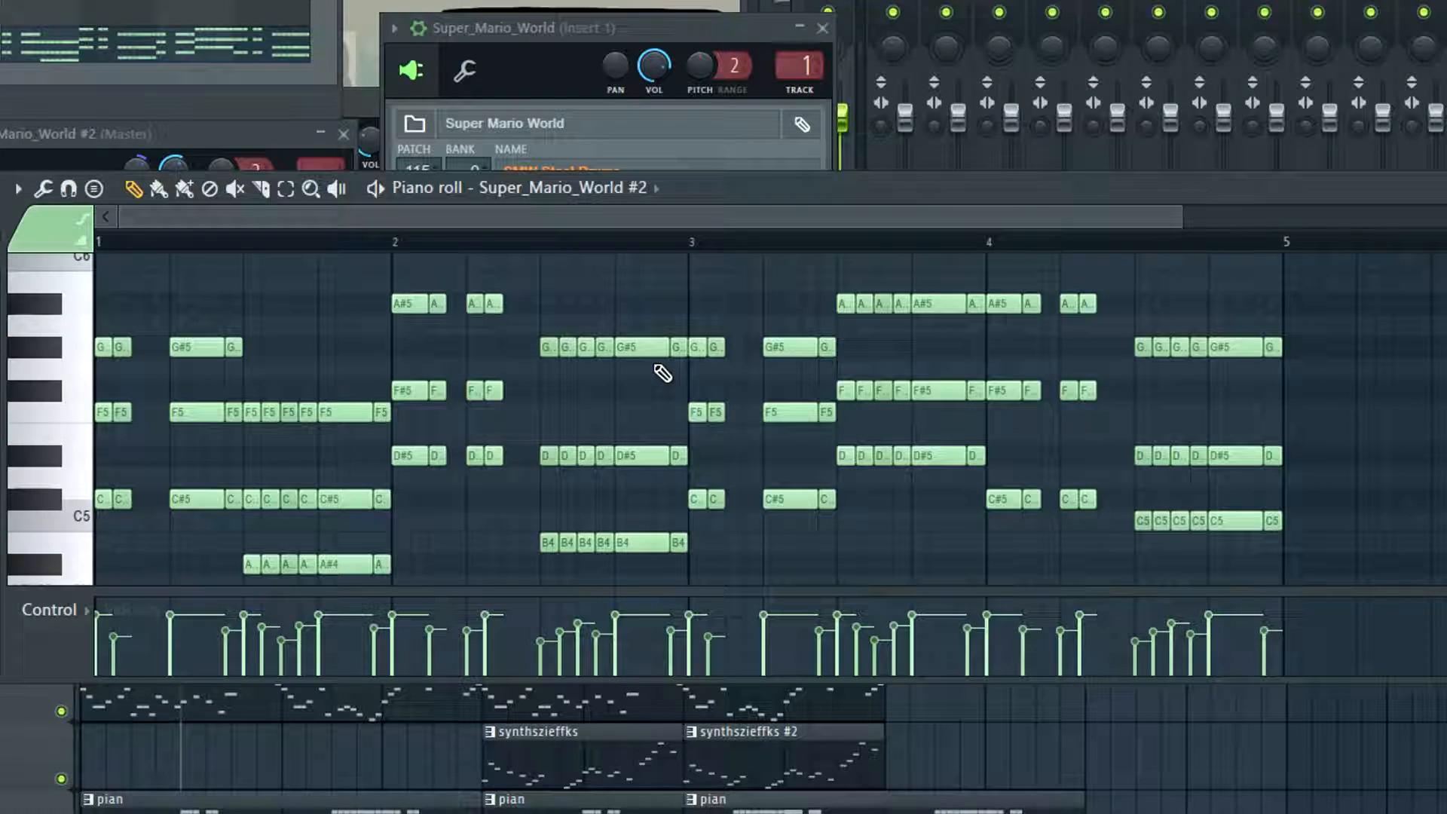
Lower the G#5 notes in the second half of bar 2 by one octave
{"action": "right_click", "coordinate": [570, 305], "text": "alt"}
{"action": "left_click_drag", "start_coordinate": [582, 308], "coordinate": [418, 297]}
{"action": "scroll", "coordinate": [728, 420], "scroll_direction": "down", "scroll_amount": 2}
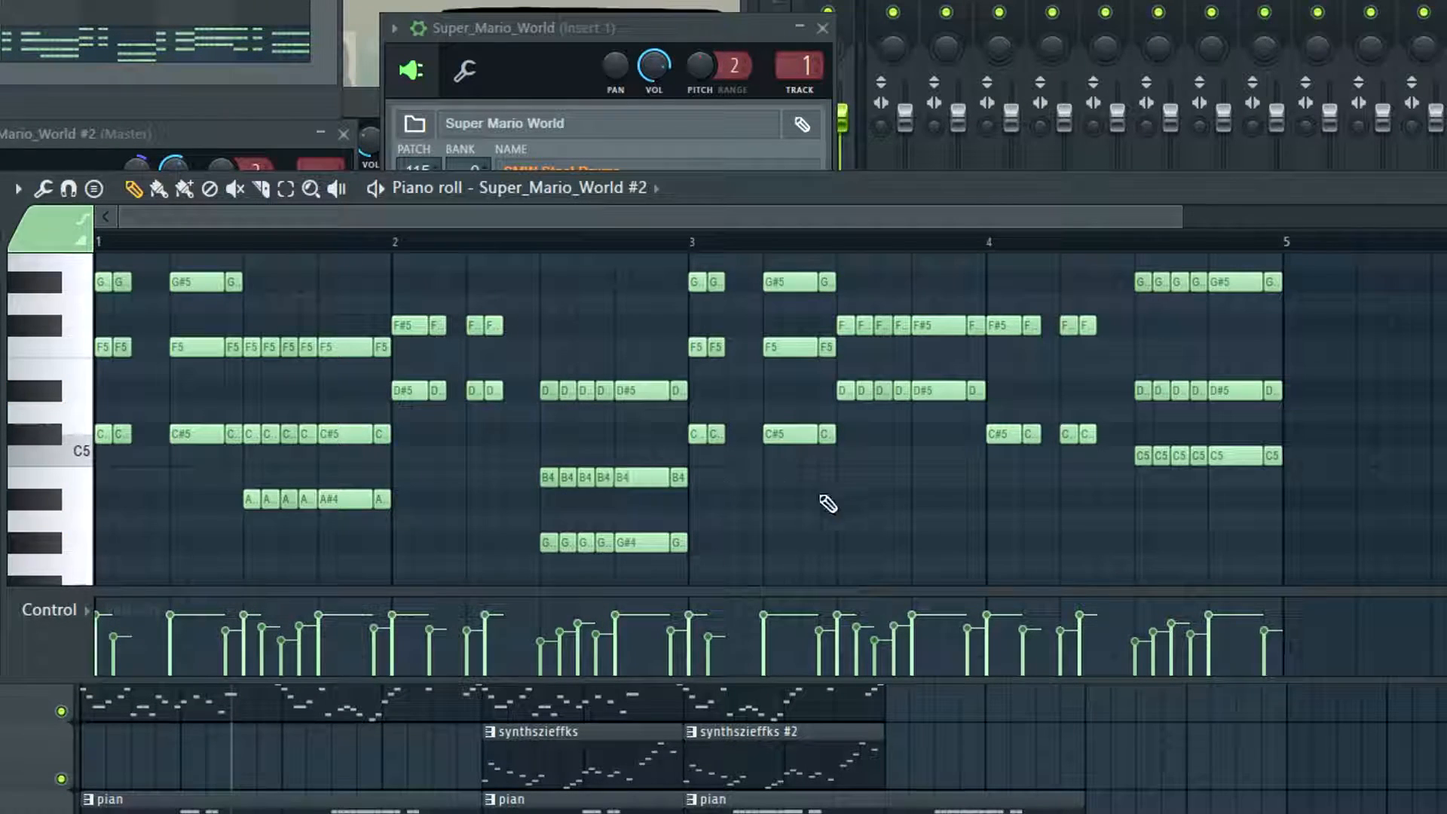
{"action": "scroll", "coordinate": [603, 414], "scroll_direction": "down", "scroll_amount": 2}
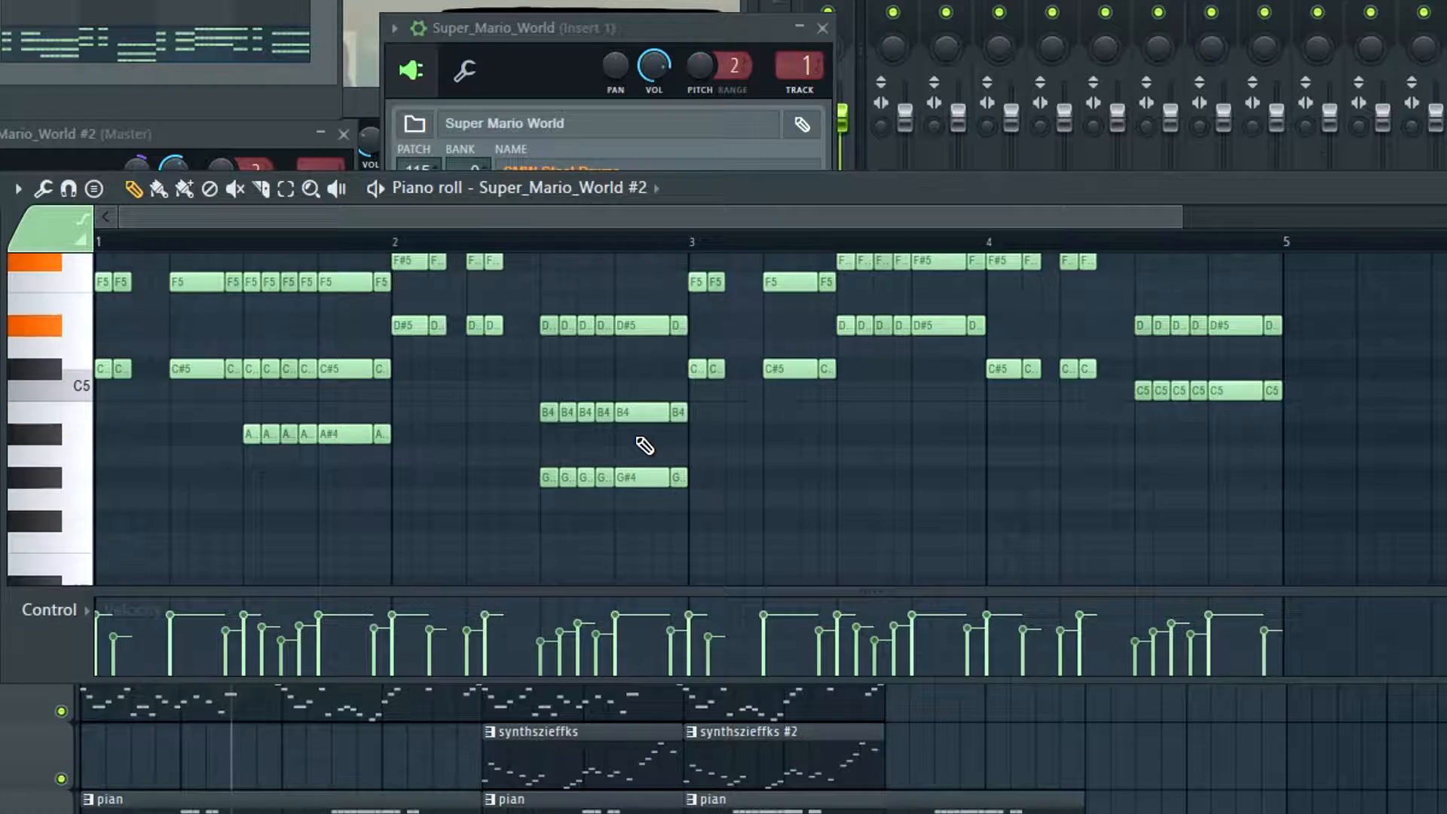
{"action": "scroll", "coordinate": [644, 445], "scroll_direction": "up", "scroll_amount": 2}
{"action": "scroll", "coordinate": [648, 448], "scroll_direction": "down", "scroll_amount": 2}
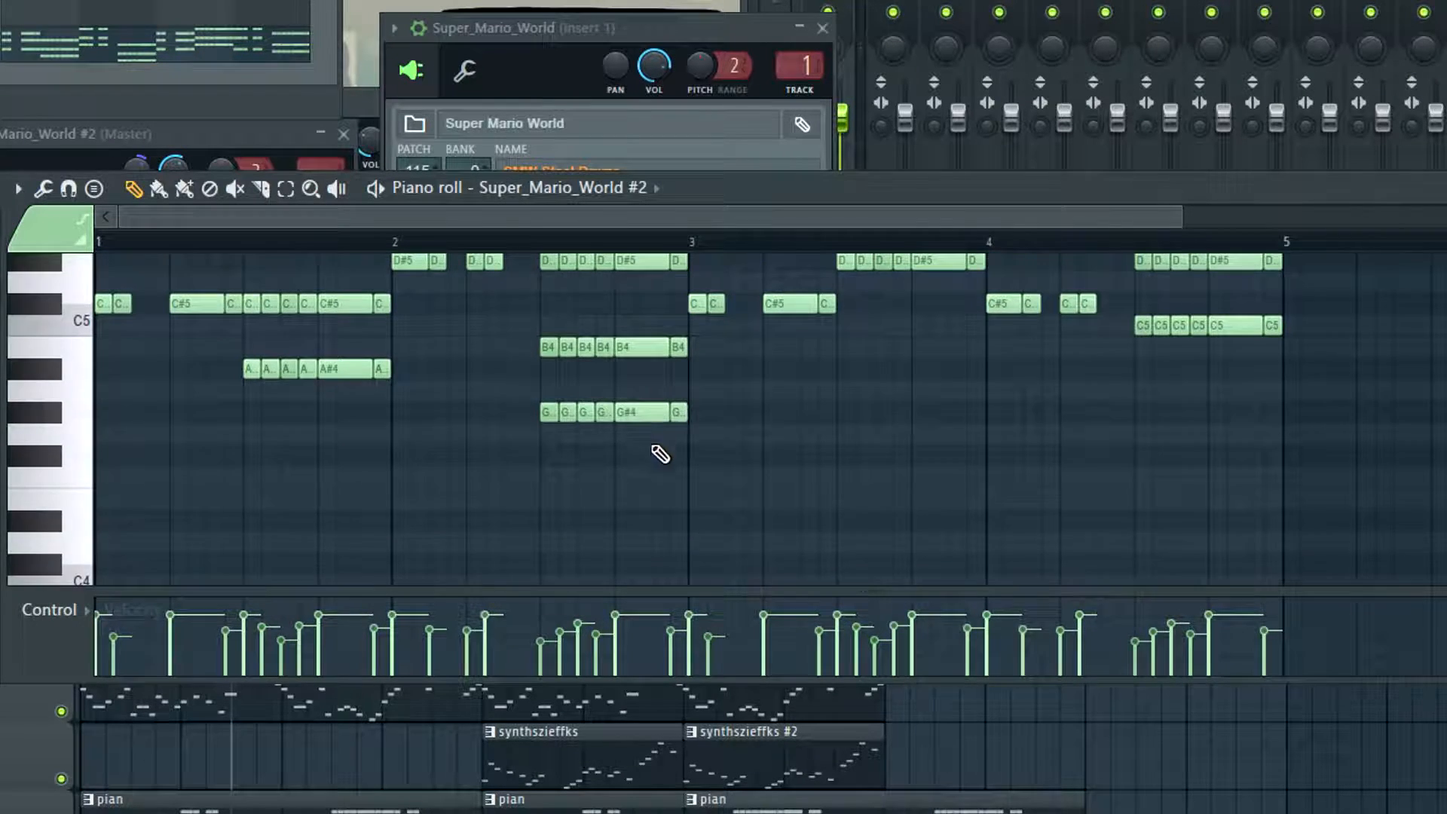
{"action": "scroll", "coordinate": [661, 452], "scroll_direction": "up", "scroll_amount": 2}
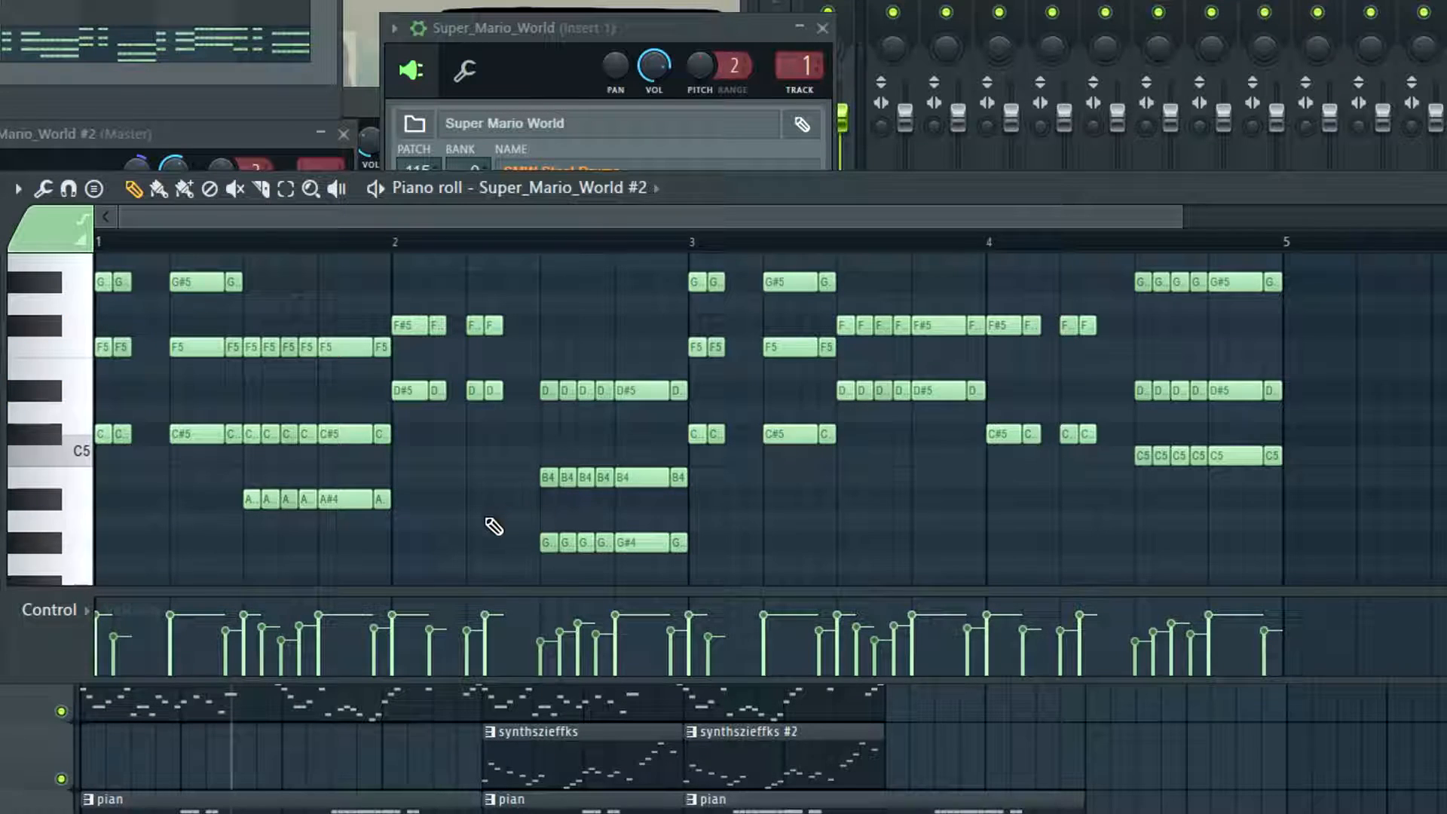
Move the lowest notes in the second half of bar 2 up to F#5 and play back from bar 2
{"action": "left_click_drag", "start_coordinate": [530, 510], "coordinate": [607, 315]}
{"action": "key", "text": "space"}
{"action": "scroll", "coordinate": [546, 467], "scroll_direction": "up", "scroll_amount": 3}
{"action": "left_click", "coordinate": [577, 377], "text": "ctrl"}
{"action": "key", "text": "space"}
{"action": "left_click", "coordinate": [400, 247]}
{"action": "key", "text": "space"}
{"action": "scroll", "coordinate": [429, 316], "scroll_direction": "down", "scroll_amount": 2}
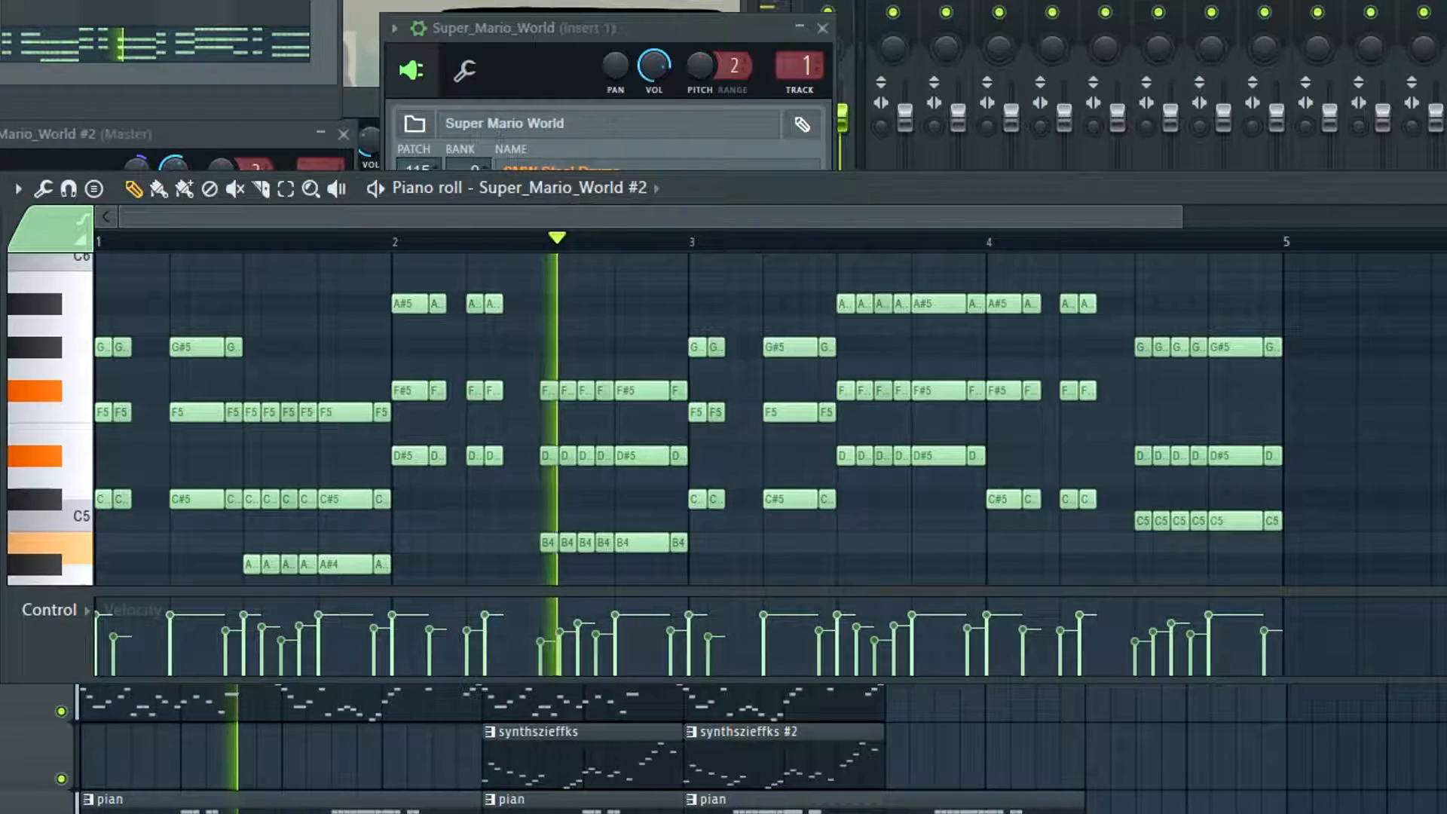
{"action": "key", "text": "space"}
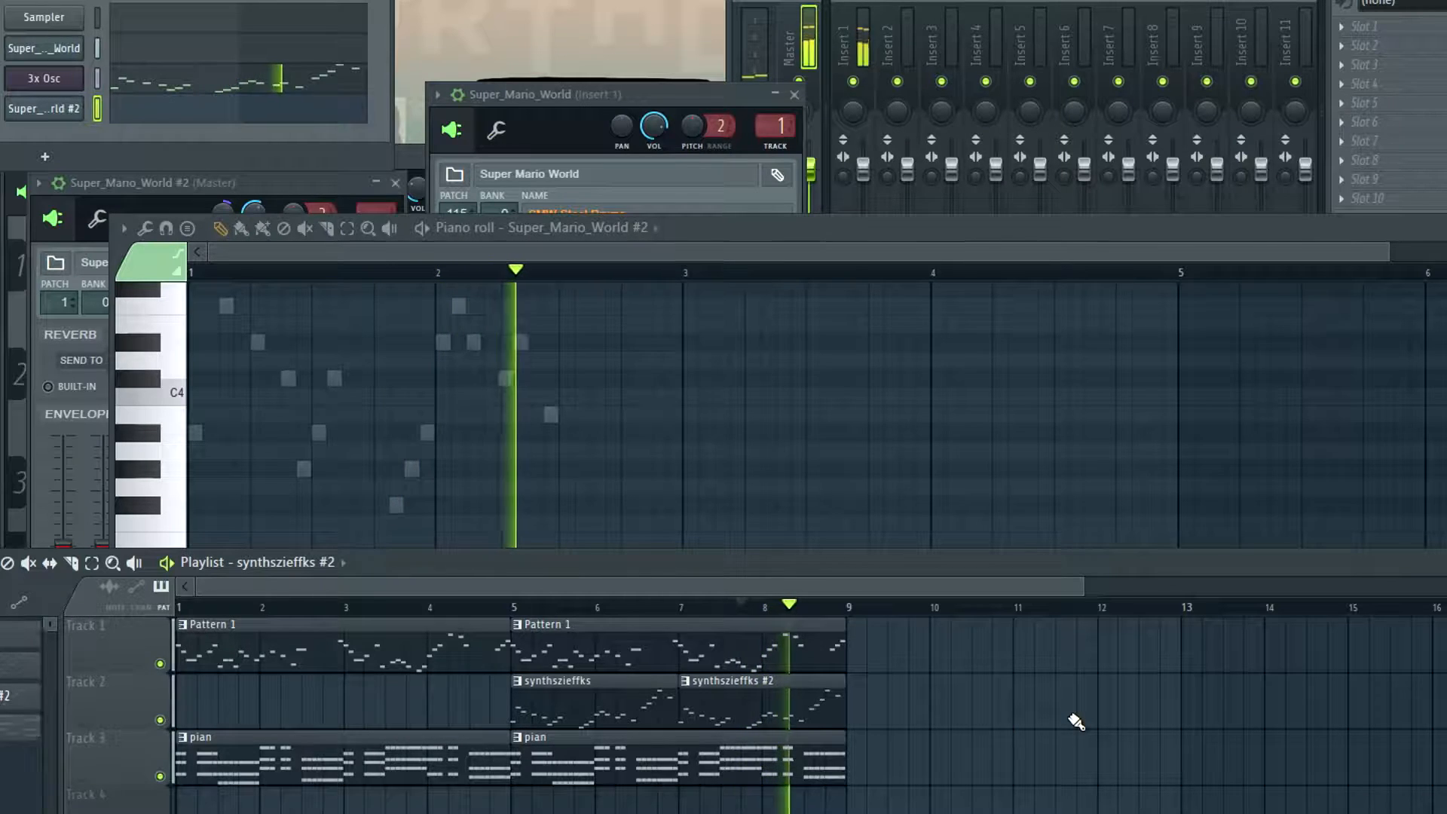
Finish listening to the playlist arrangement and return to the Super_Mario_World #2 piano roll
{"action": "key", "text": "space"}
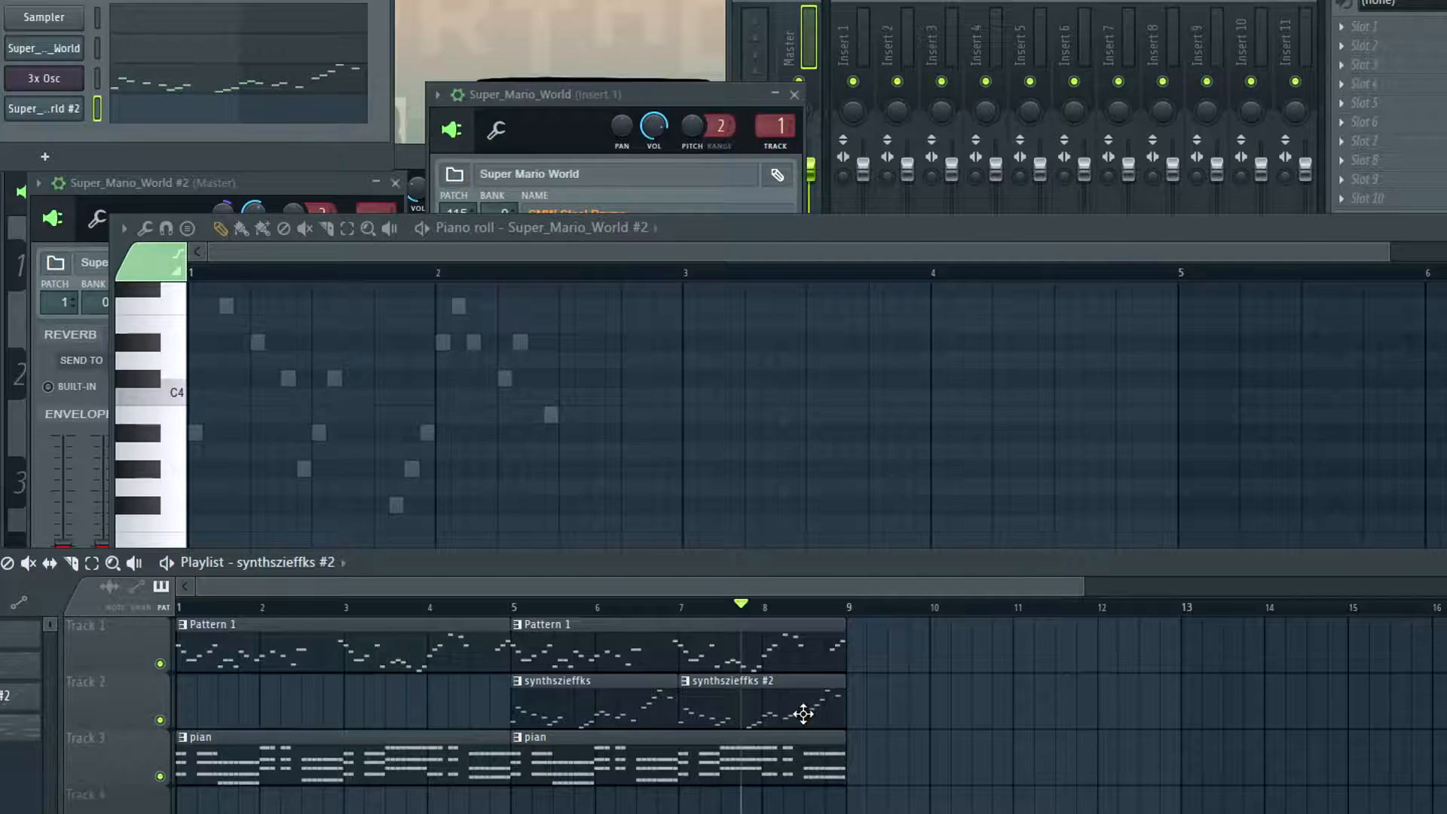
{"action": "left_click", "coordinate": [541, 256]}
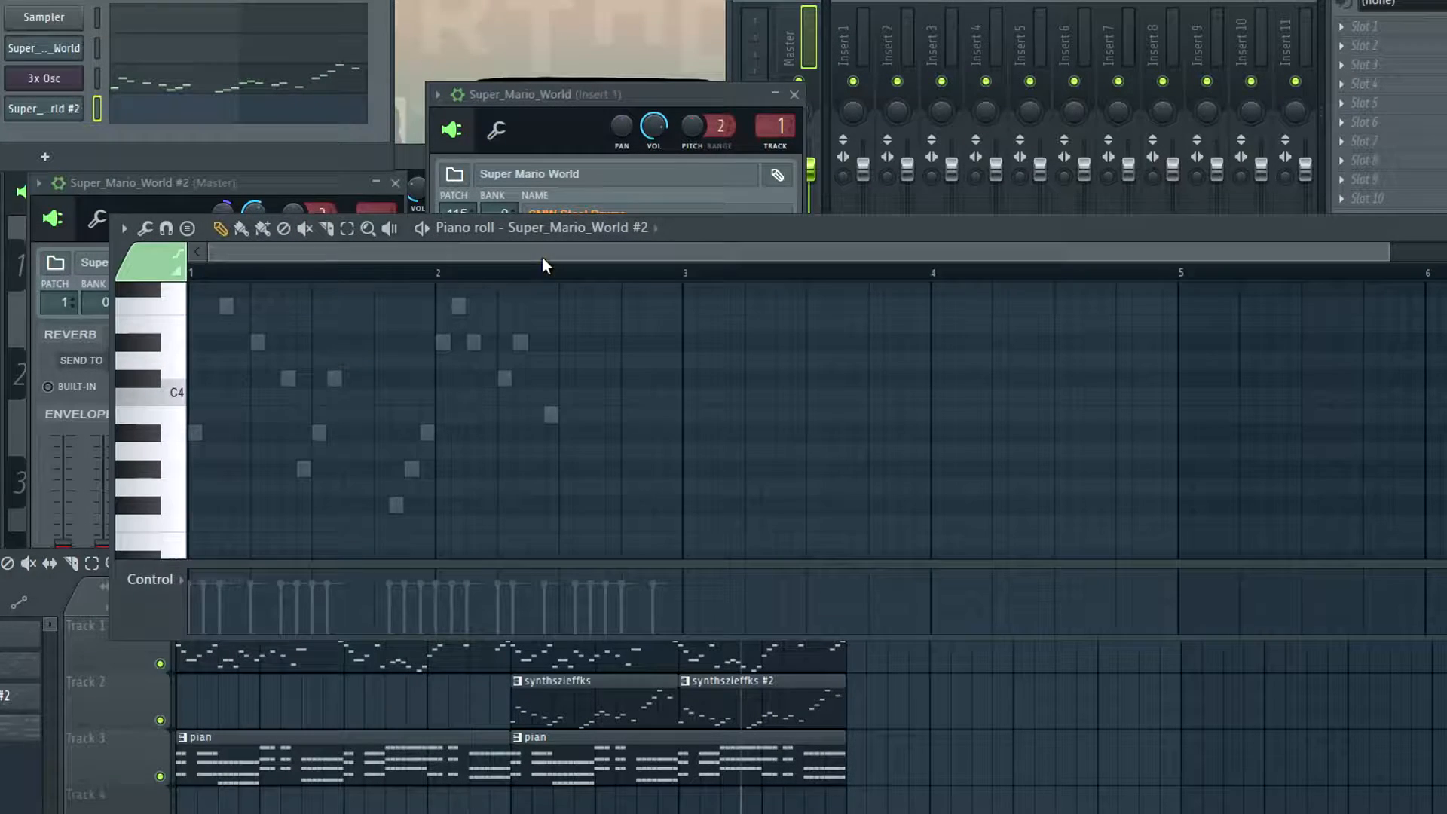
Delete all the 3x Osc notes of the synthszieffks #2 pattern and remove its clip from the playlist
{"action": "scroll", "coordinate": [534, 463], "scroll_direction": "down", "scroll_amount": 2}
{"action": "scroll", "coordinate": [534, 463], "scroll_direction": "up", "scroll_amount": 1}
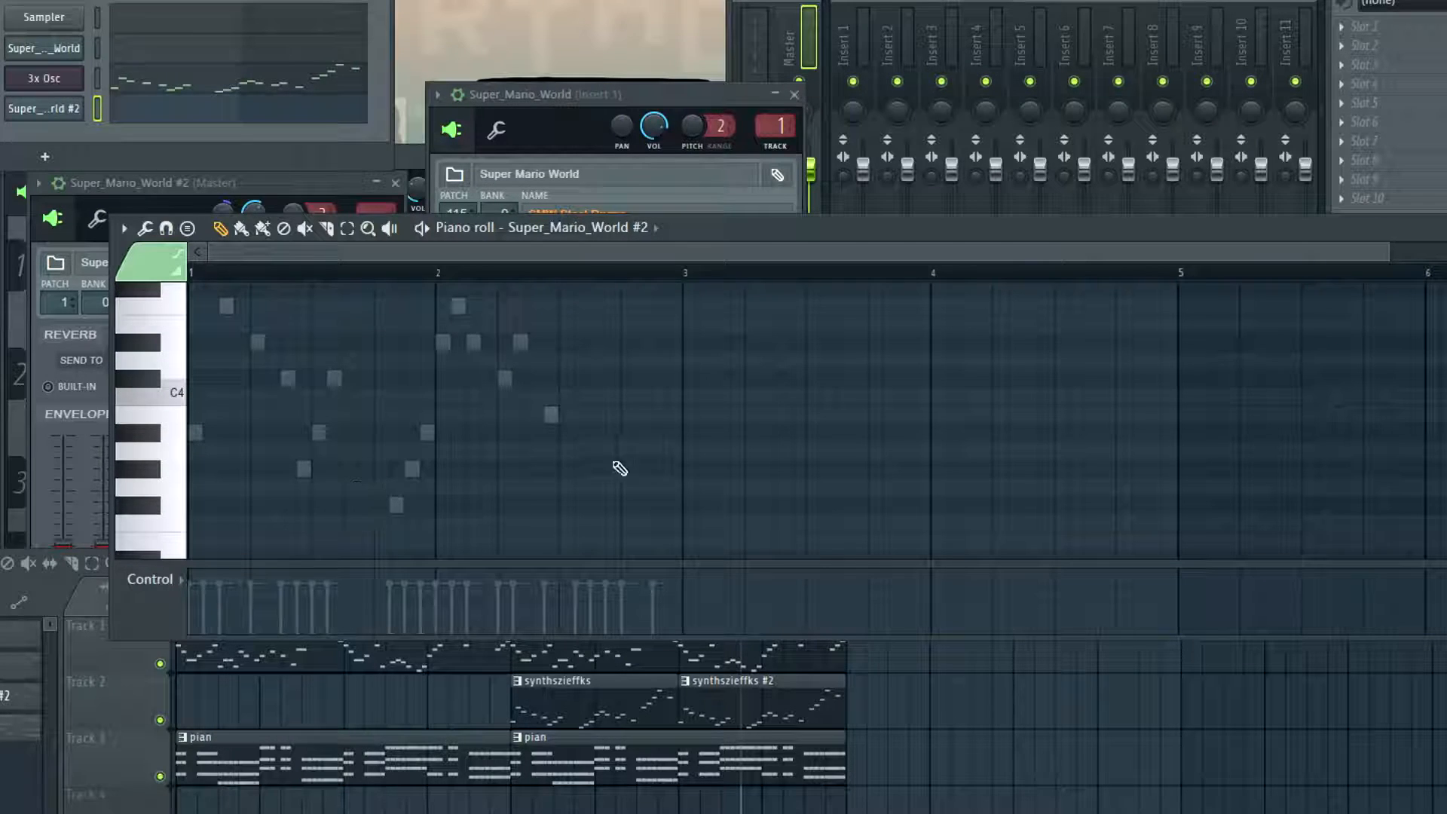
{"action": "left_click", "coordinate": [170, 422]}
{"action": "left_click", "coordinate": [735, 715]}
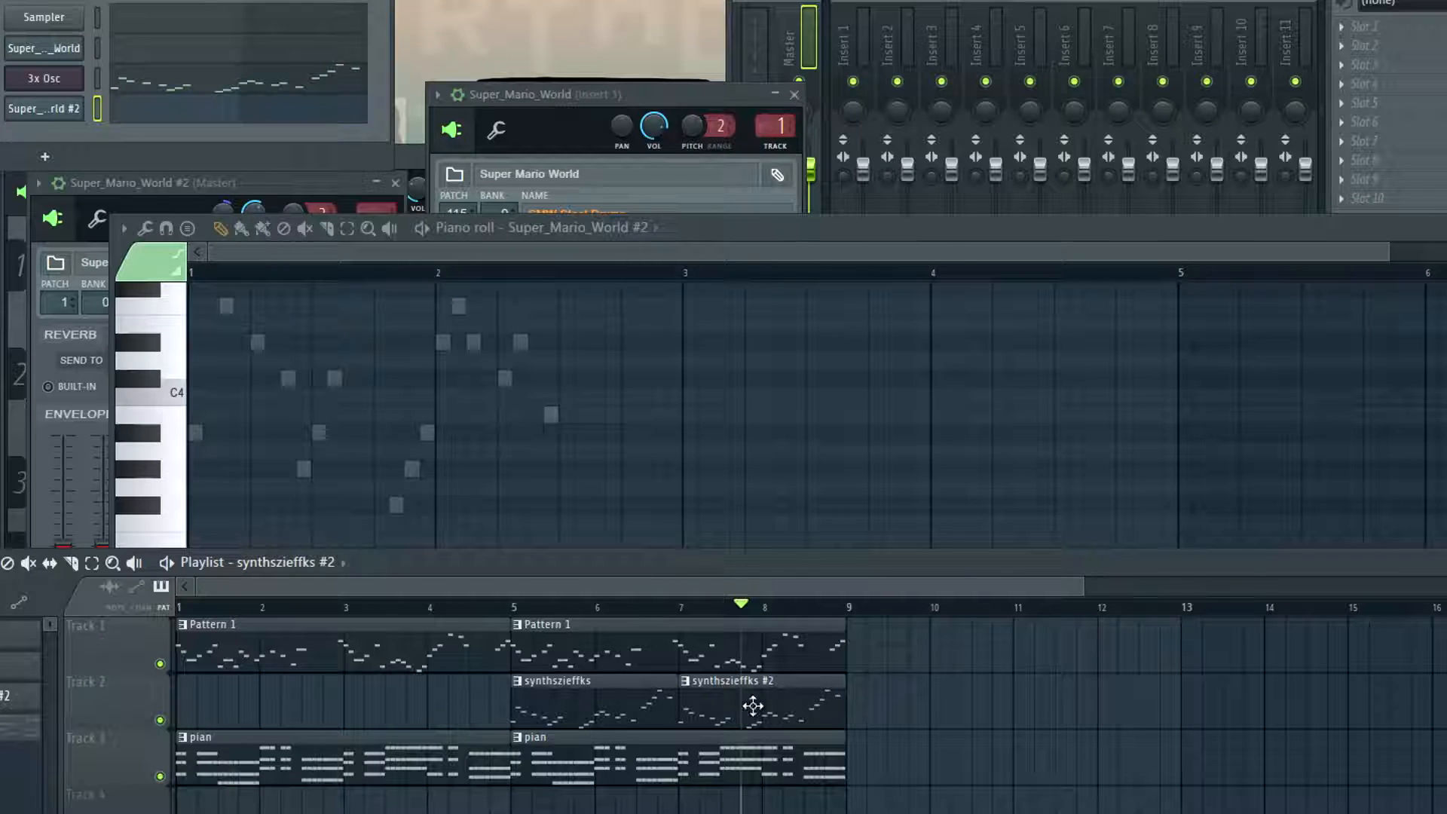
{"action": "right_click", "coordinate": [68, 79]}
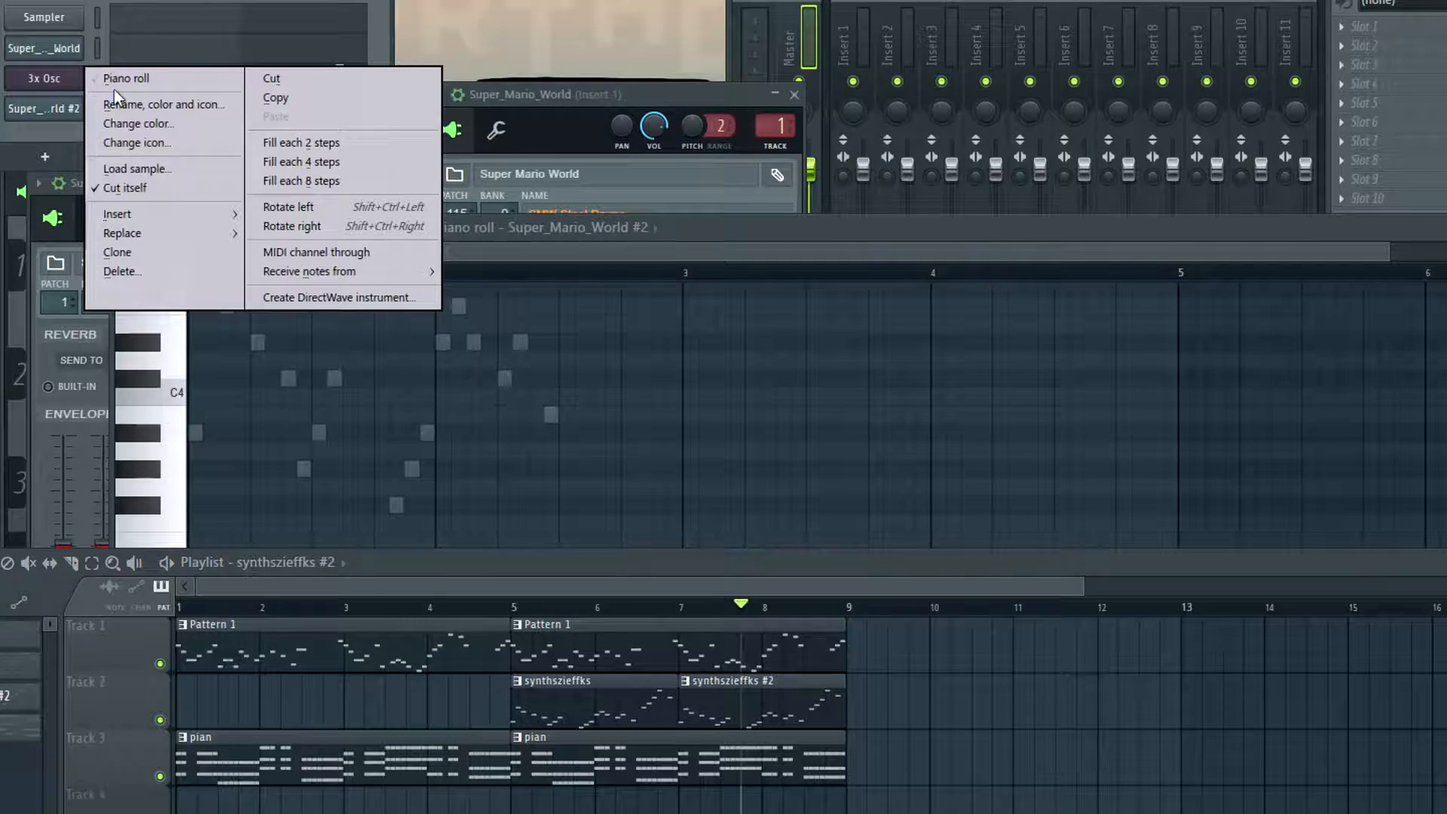
{"action": "left_click", "coordinate": [111, 75]}
{"action": "key", "text": "ctrl+a"}
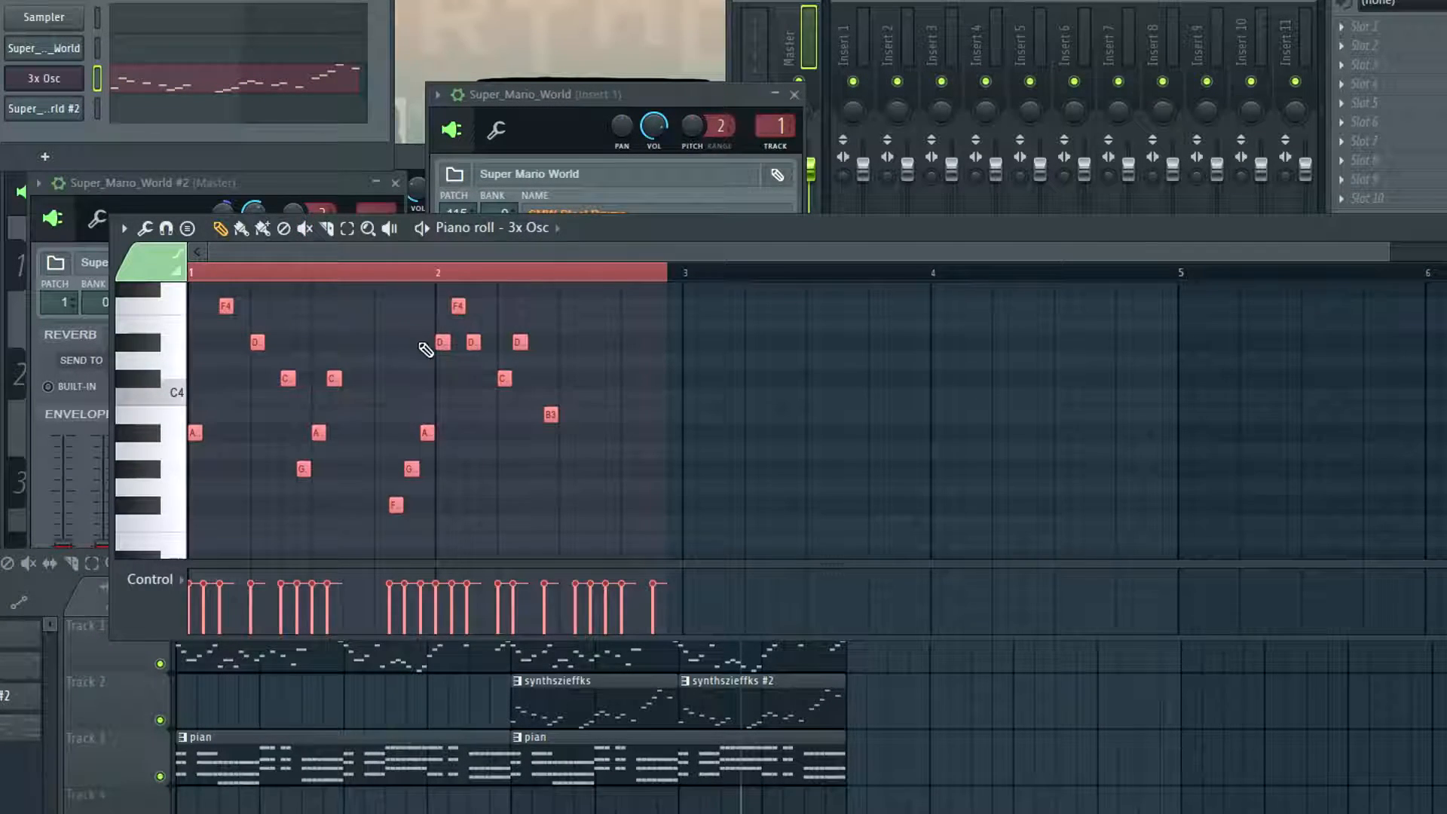
{"action": "key", "text": "Delete"}
{"action": "left_click", "coordinate": [581, 703]}
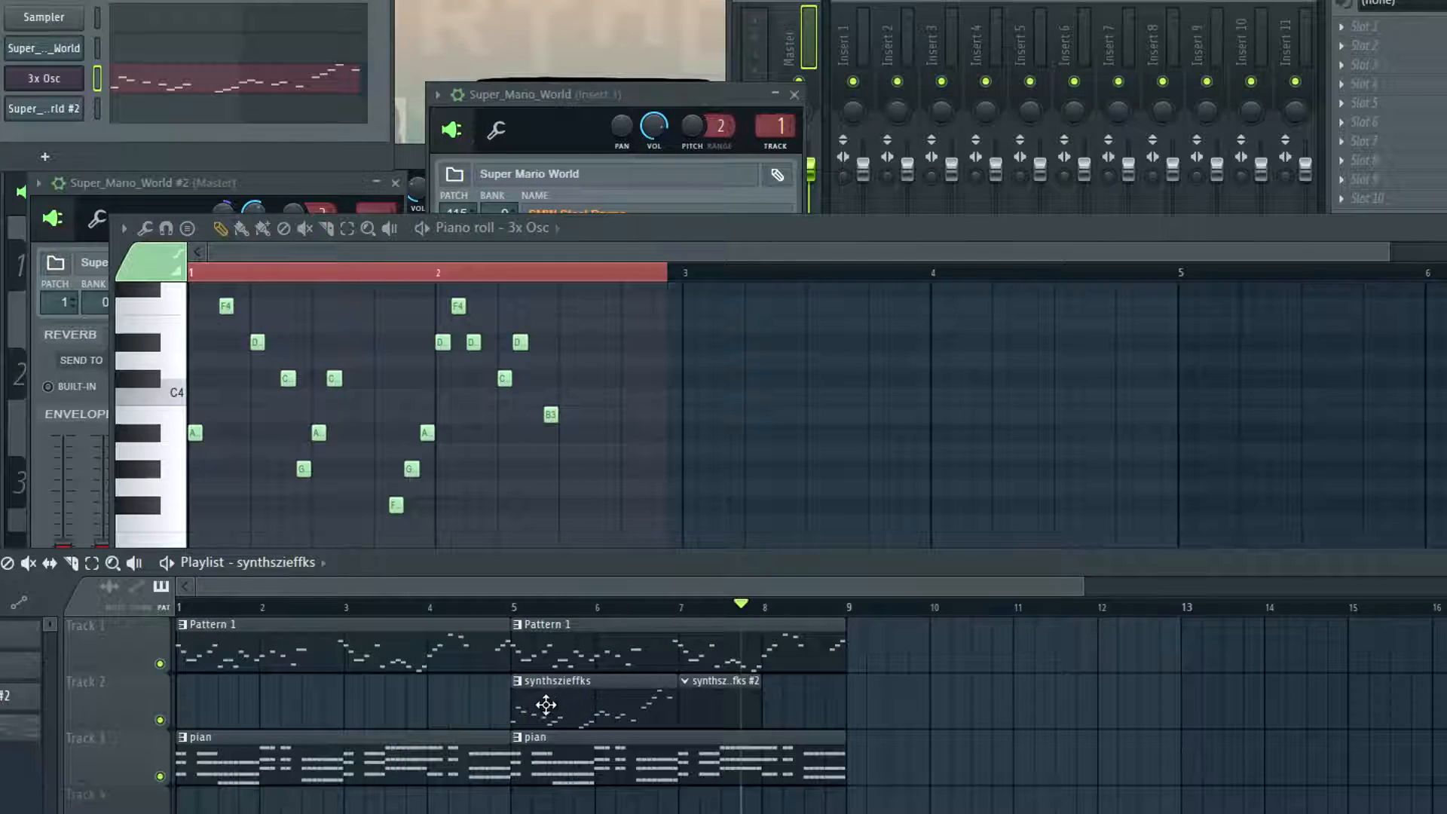
{"action": "right_click", "coordinate": [740, 702]}
Duplicate the two-bar 3x Osc melody of the synthszieffks pattern into bars 3 and 4
{"action": "left_click_drag", "start_coordinate": [545, 256], "coordinate": [848, 257]}
{"action": "key", "text": "ctrl+b"}
{"action": "left_click", "coordinate": [380, 428], "text": "ctrl"}
{"action": "right_click", "coordinate": [1047, 751]}
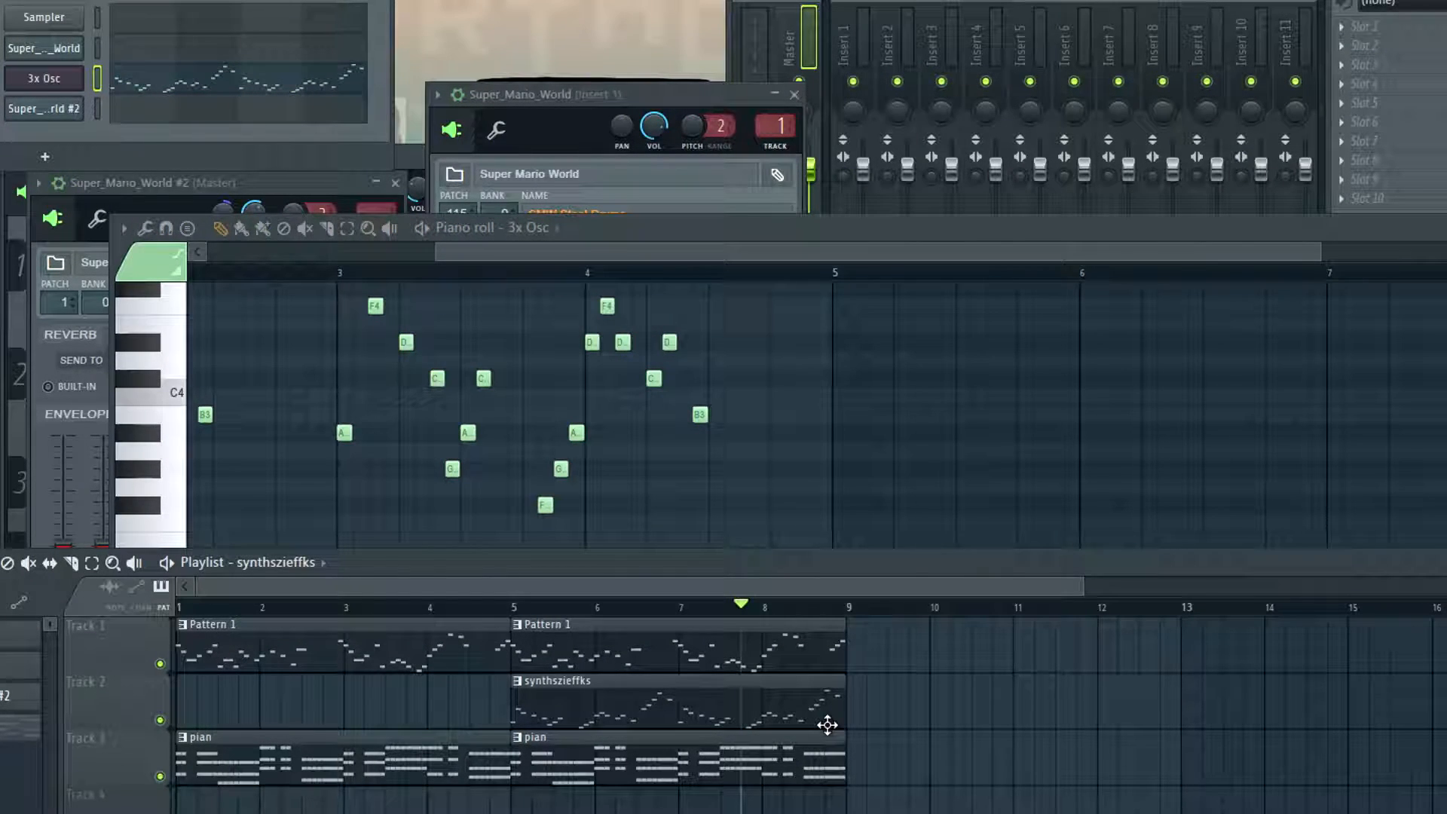
Raise the B3 note in bar 4 of the 3x Osc melody to C4 and audition it
{"action": "left_click", "coordinate": [495, 273]}
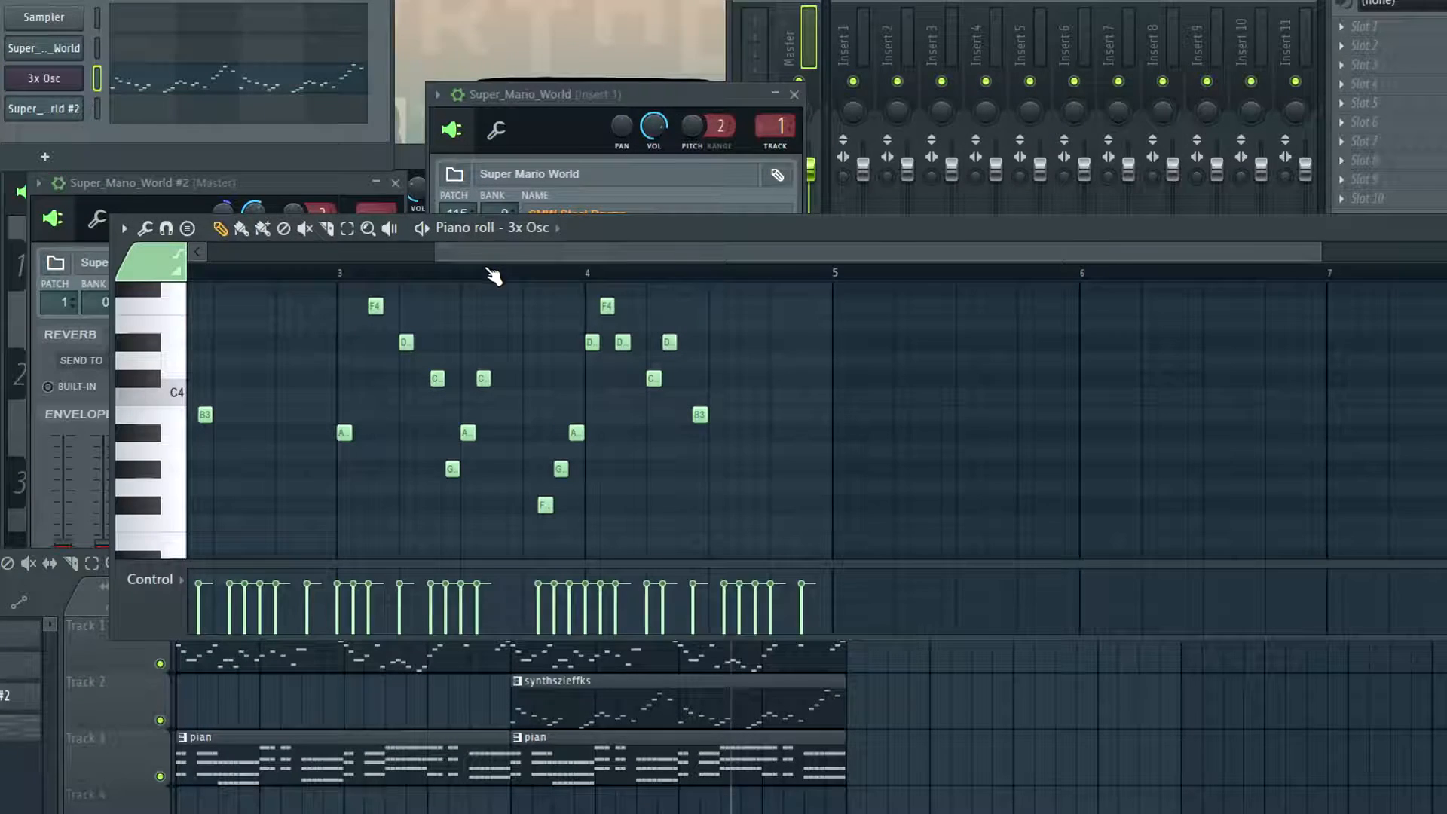
{"action": "key", "text": "space"}
{"action": "key", "text": "space"}
{"action": "left_click_drag", "start_coordinate": [698, 411], "coordinate": [700, 431]}
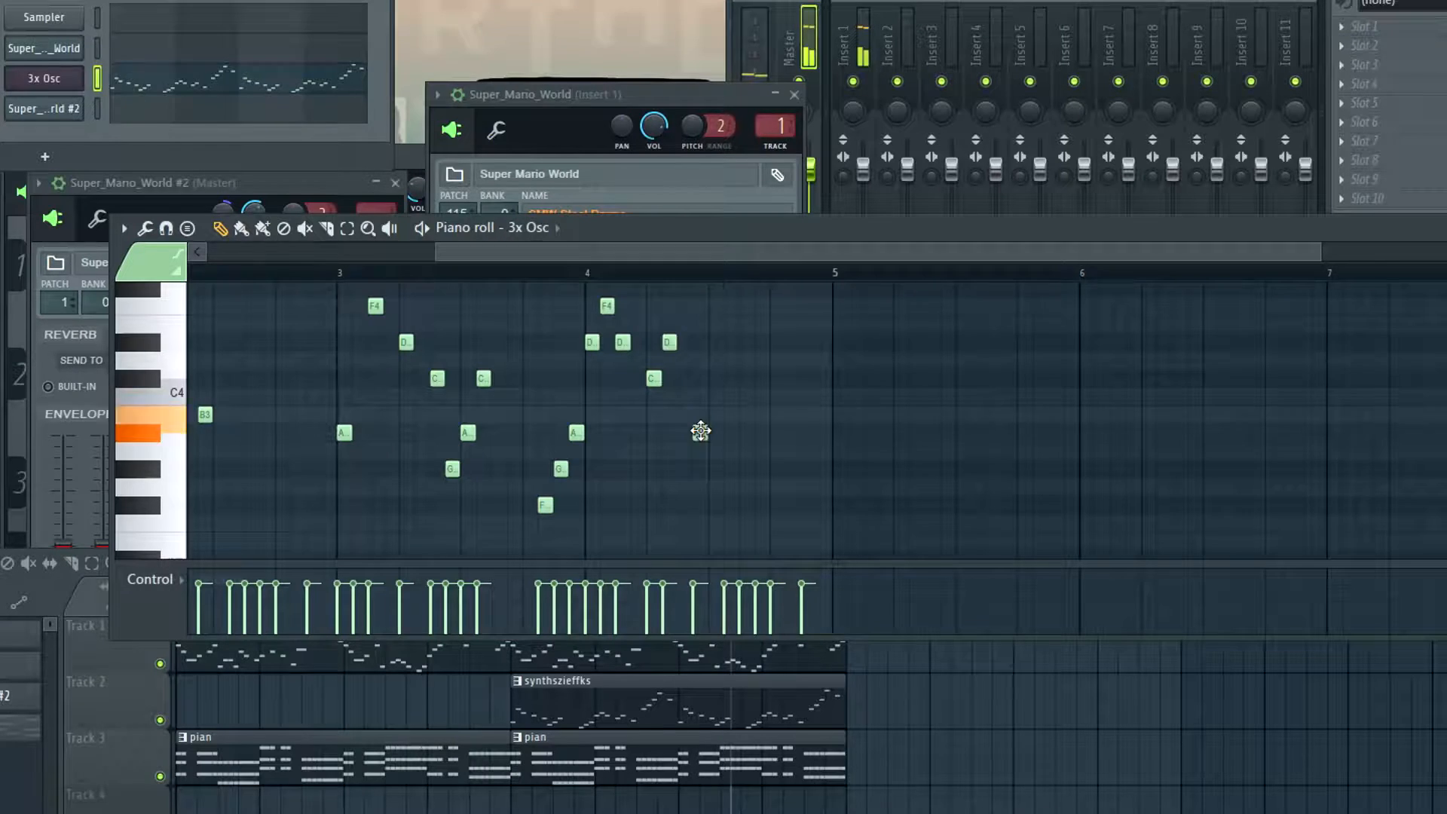
{"action": "key", "text": "space"}
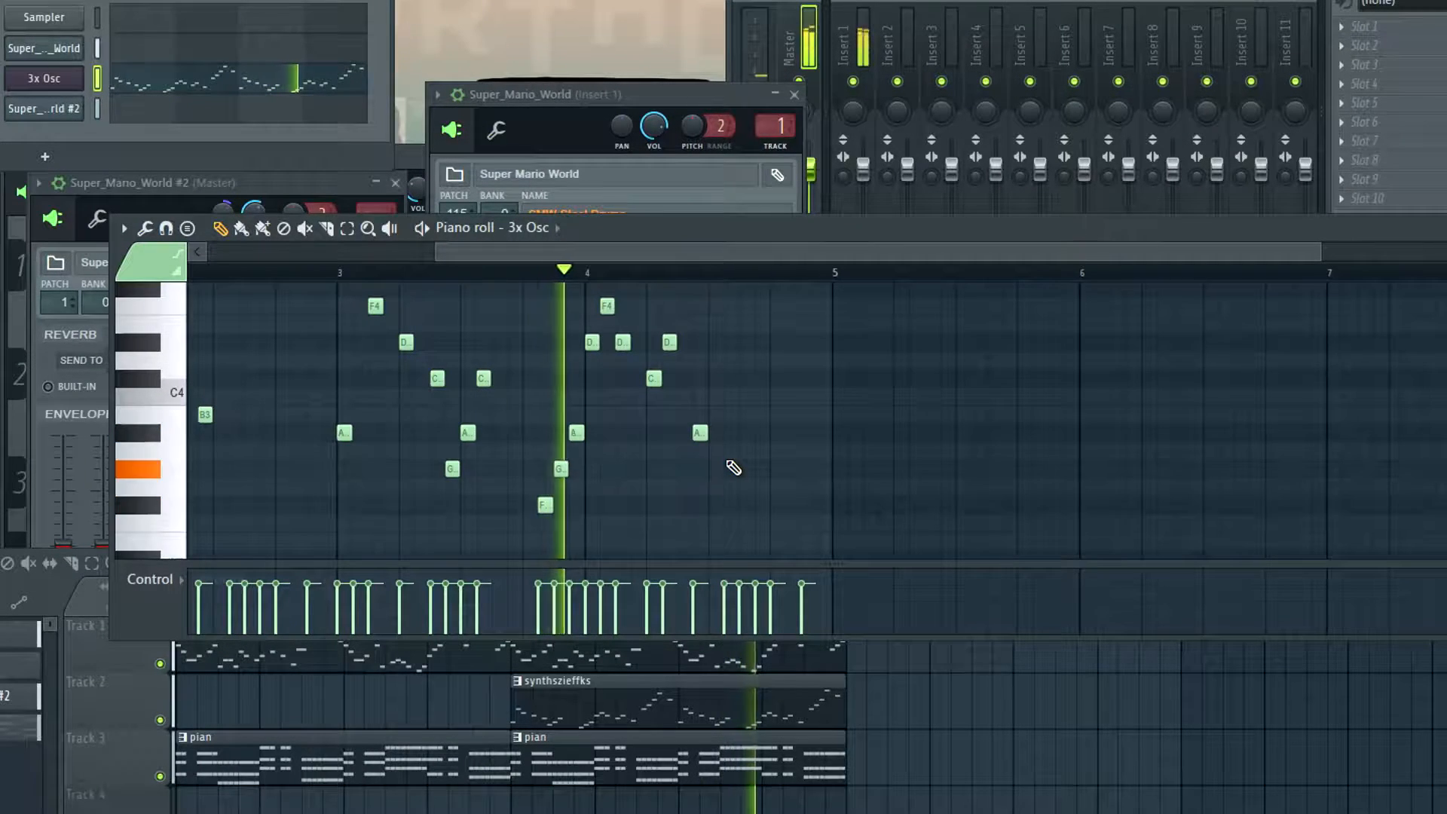
{"action": "scroll", "coordinate": [731, 466], "scroll_direction": "up", "scroll_amount": 3}
{"action": "key", "text": "space"}
{"action": "left_click_drag", "start_coordinate": [696, 486], "coordinate": [698, 449]}
{"action": "key", "text": "space"}
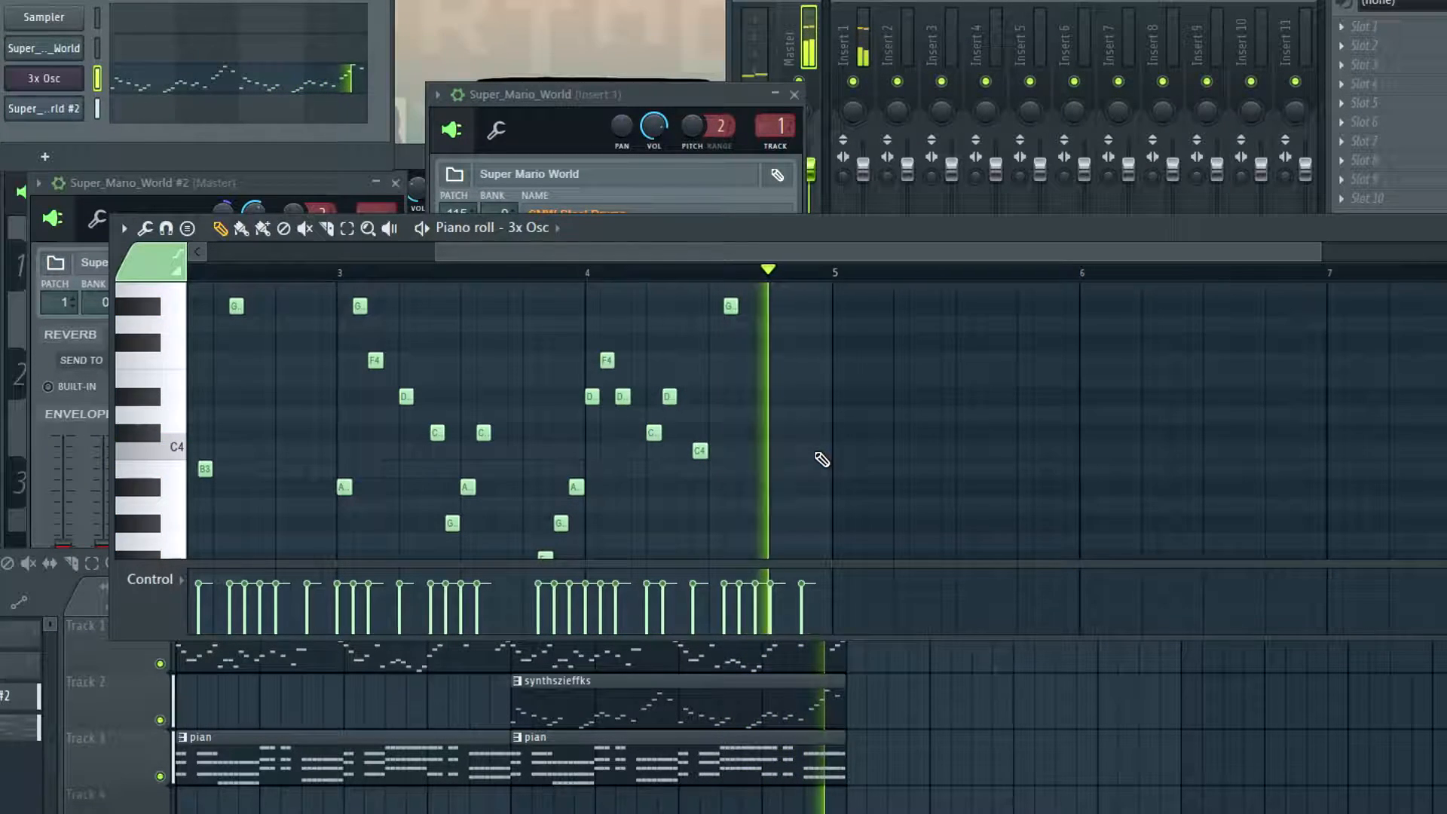
{"action": "key", "text": "space"}
Play back the playlist arrangement from bar 3
{"action": "scroll", "coordinate": [881, 487], "scroll_direction": "down", "scroll_amount": 2}
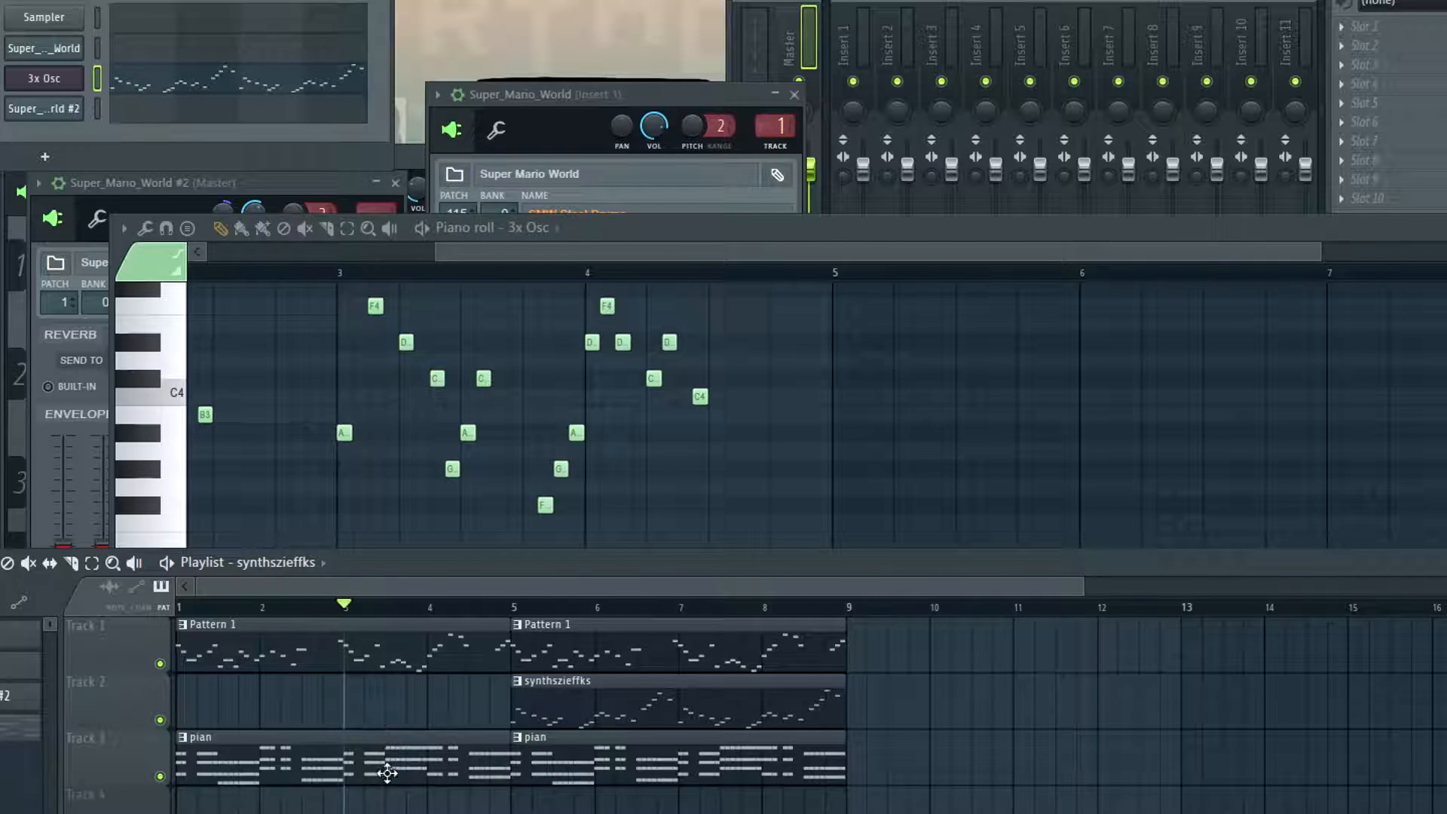
{"action": "key", "text": "space"}
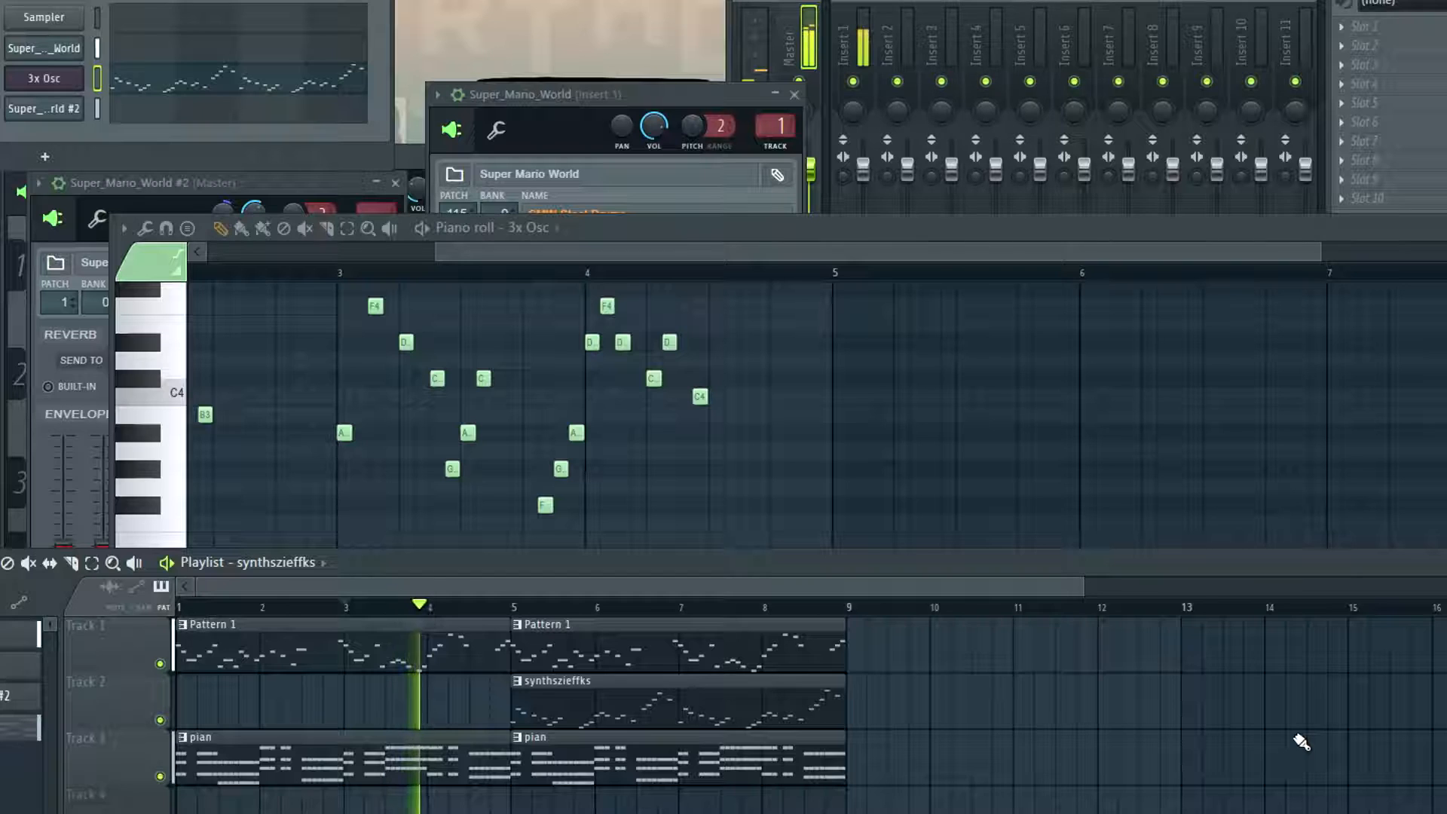
{"action": "key", "text": "space"}
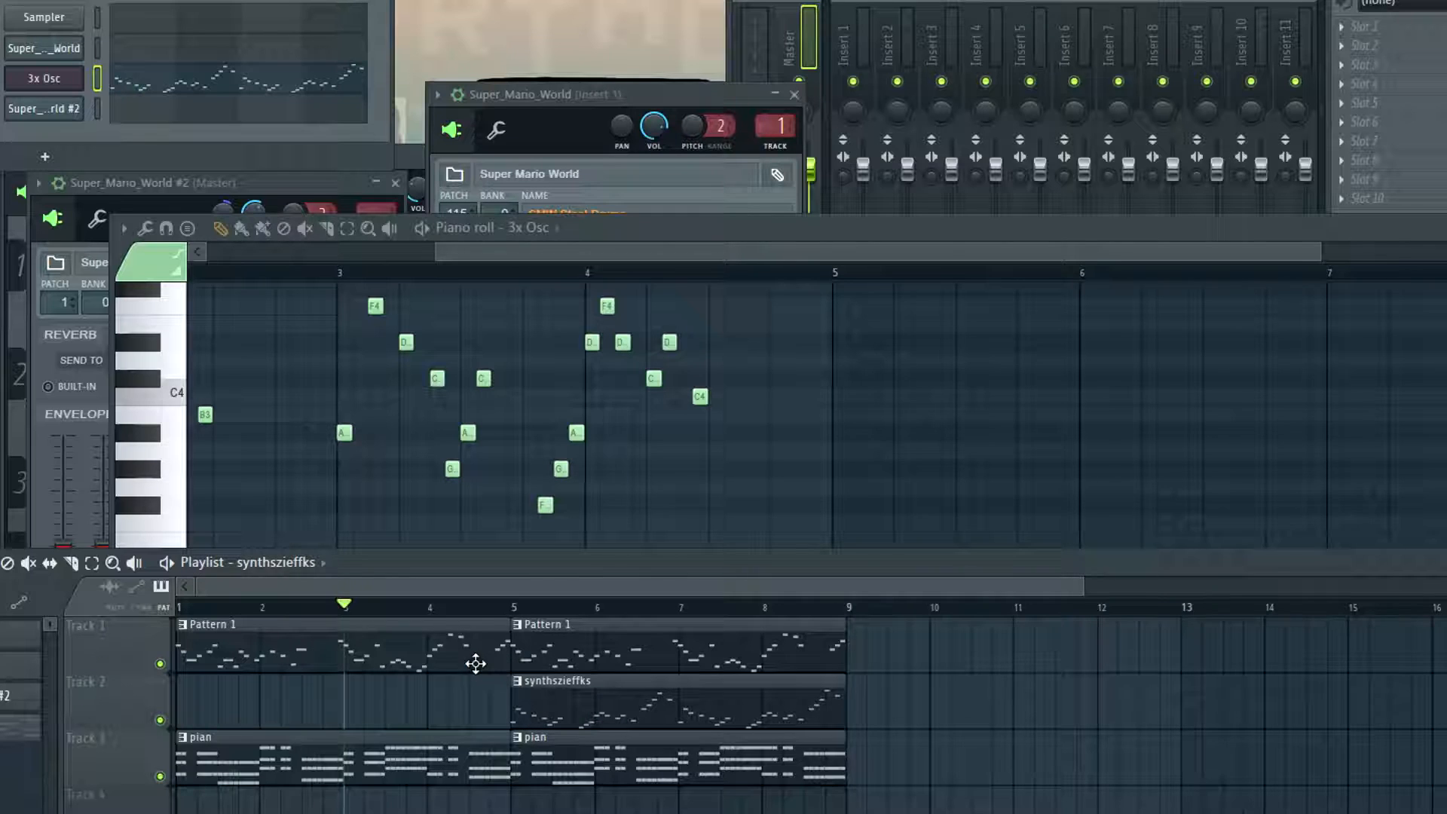
Open the Super_Mario_World piano roll of Pattern 1 and play it back from bar 2
{"action": "left_click", "coordinate": [616, 606]}
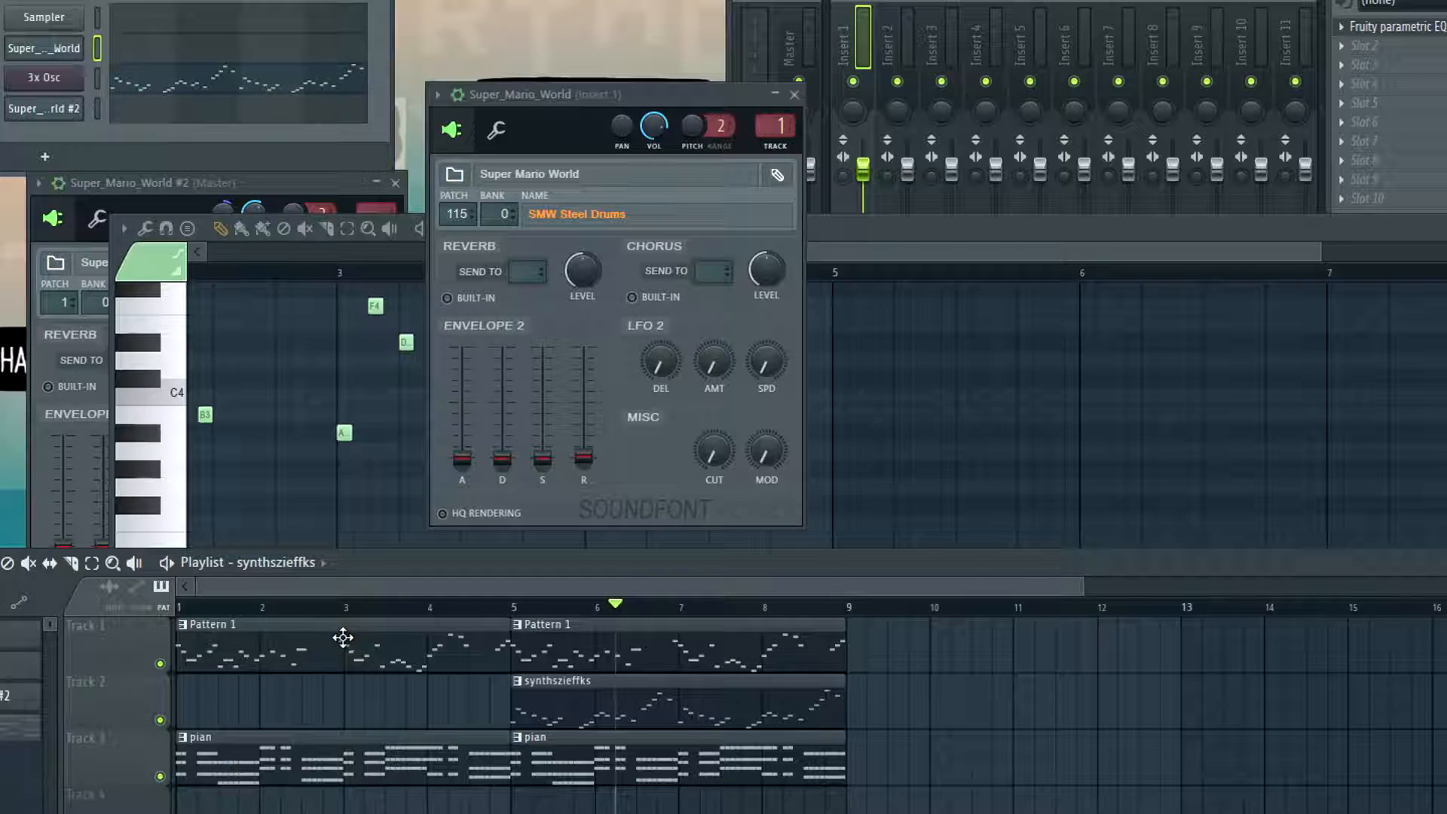
{"action": "left_click", "coordinate": [405, 658]}
{"action": "right_click", "coordinate": [78, 45]}
{"action": "left_click", "coordinate": [137, 43]}
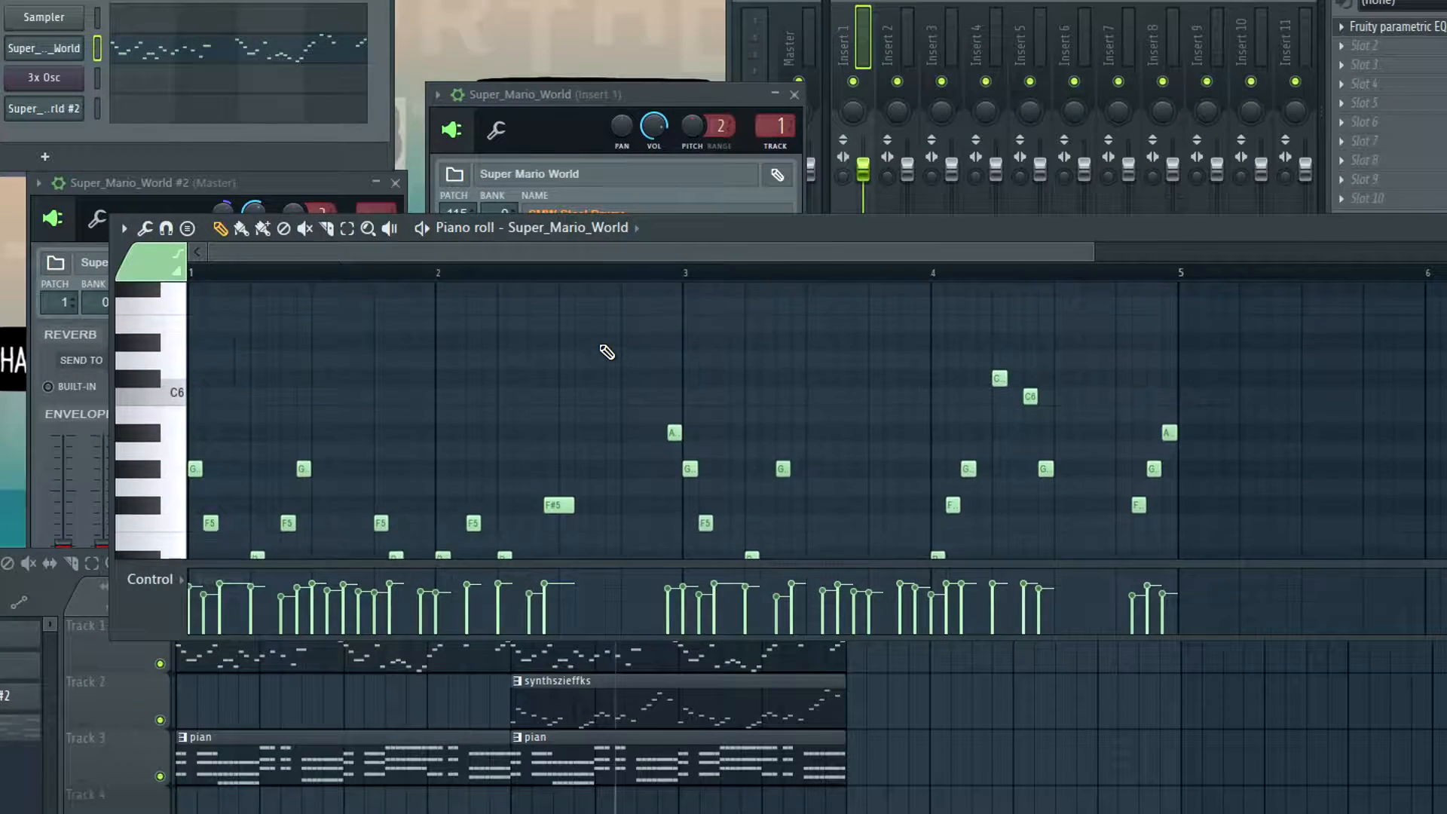
{"action": "scroll", "coordinate": [606, 351], "scroll_direction": "down", "scroll_amount": 3}
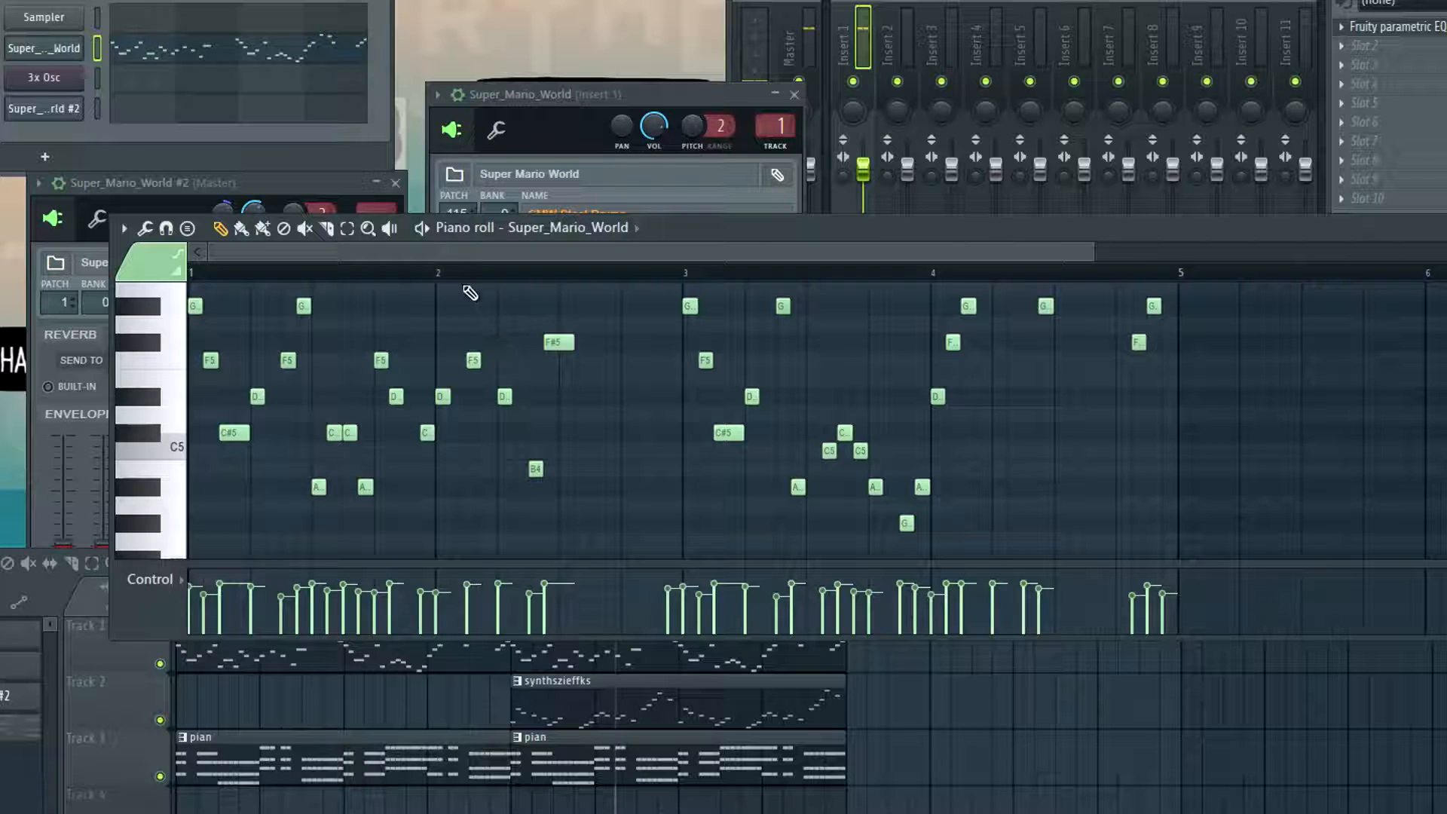
{"action": "left_click", "coordinate": [443, 275]}
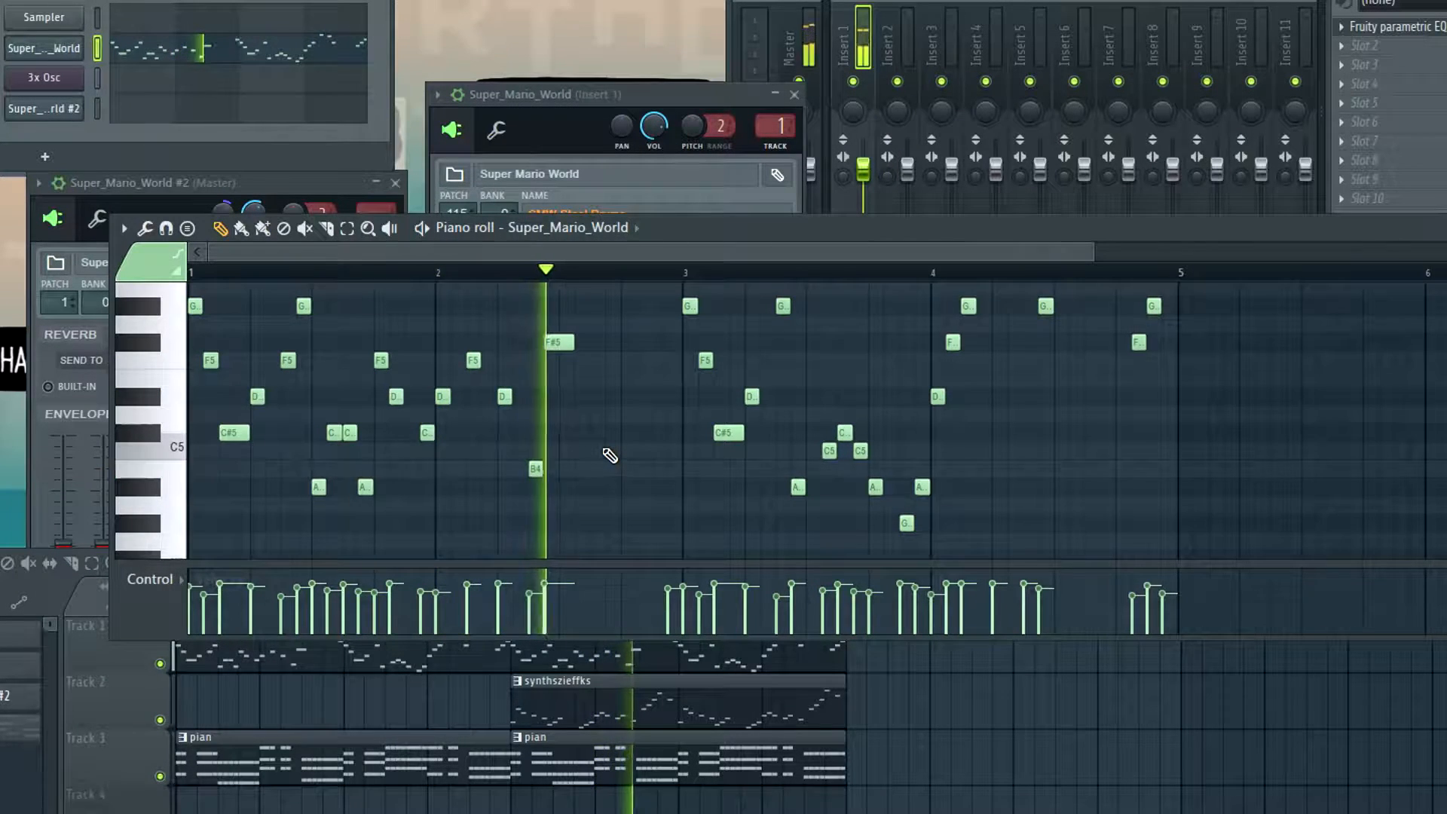
{"action": "key", "text": "space"}
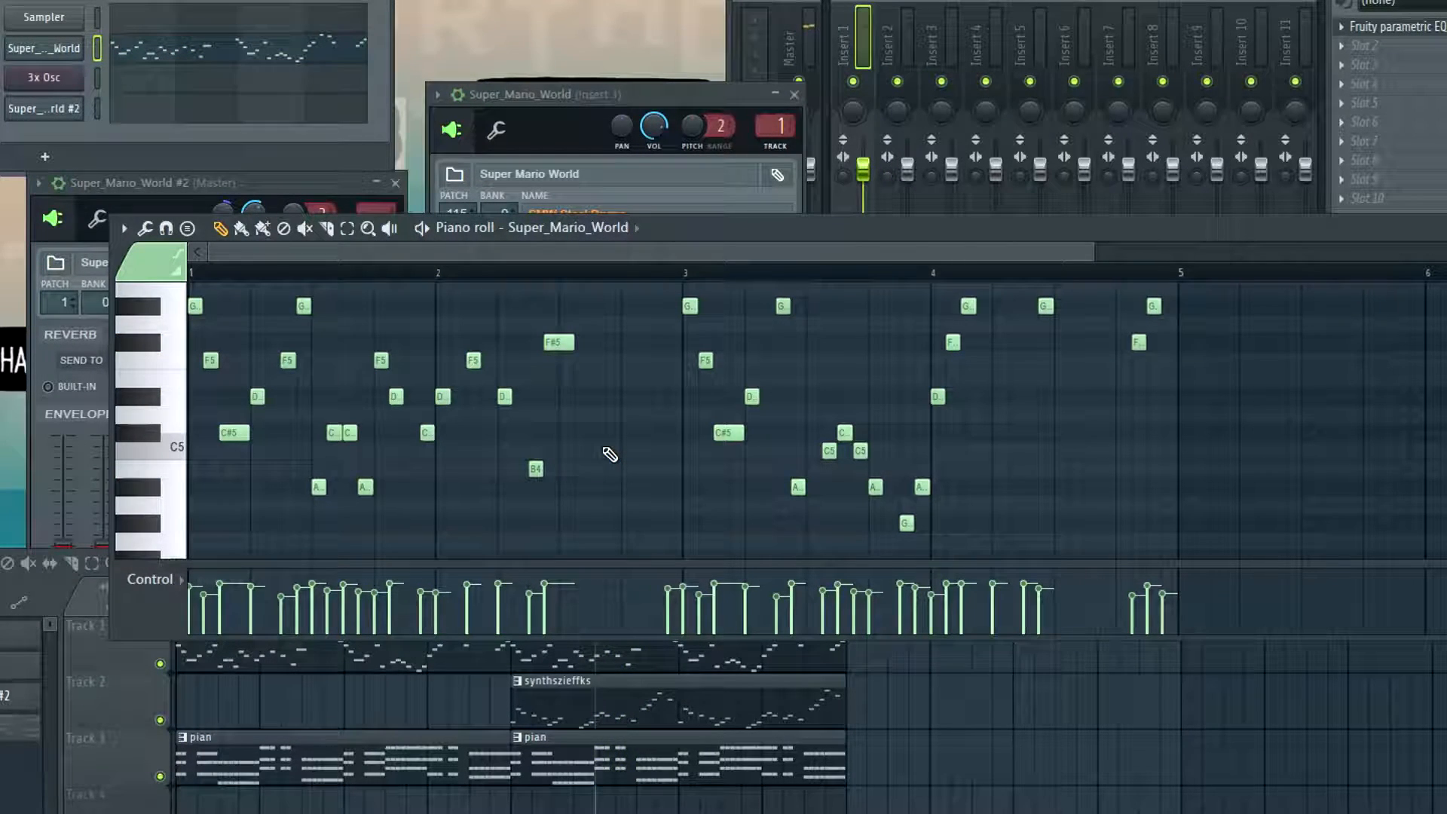
Add six short notes alternating D#5 and F#5 right after the long F#5 in bar 2 and audition them
{"action": "left_click", "coordinate": [687, 309]}
{"action": "scroll", "coordinate": [689, 323], "scroll_direction": "up", "scroll_amount": 5}
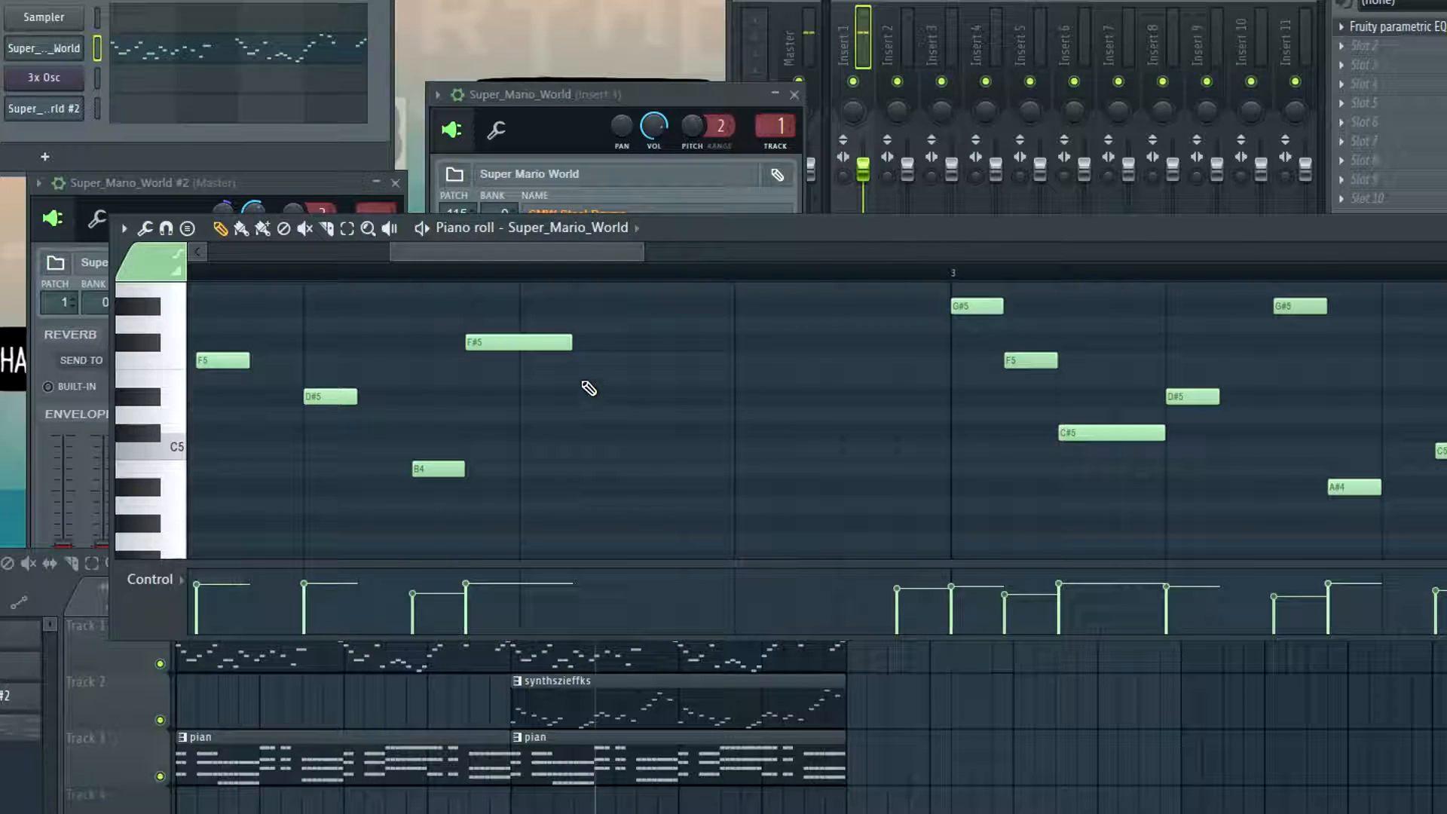
{"action": "left_click", "coordinate": [586, 398]}
{"action": "left_click", "coordinate": [637, 342]}
{"action": "left_click", "coordinate": [701, 397]}
{"action": "left_click", "coordinate": [743, 343]}
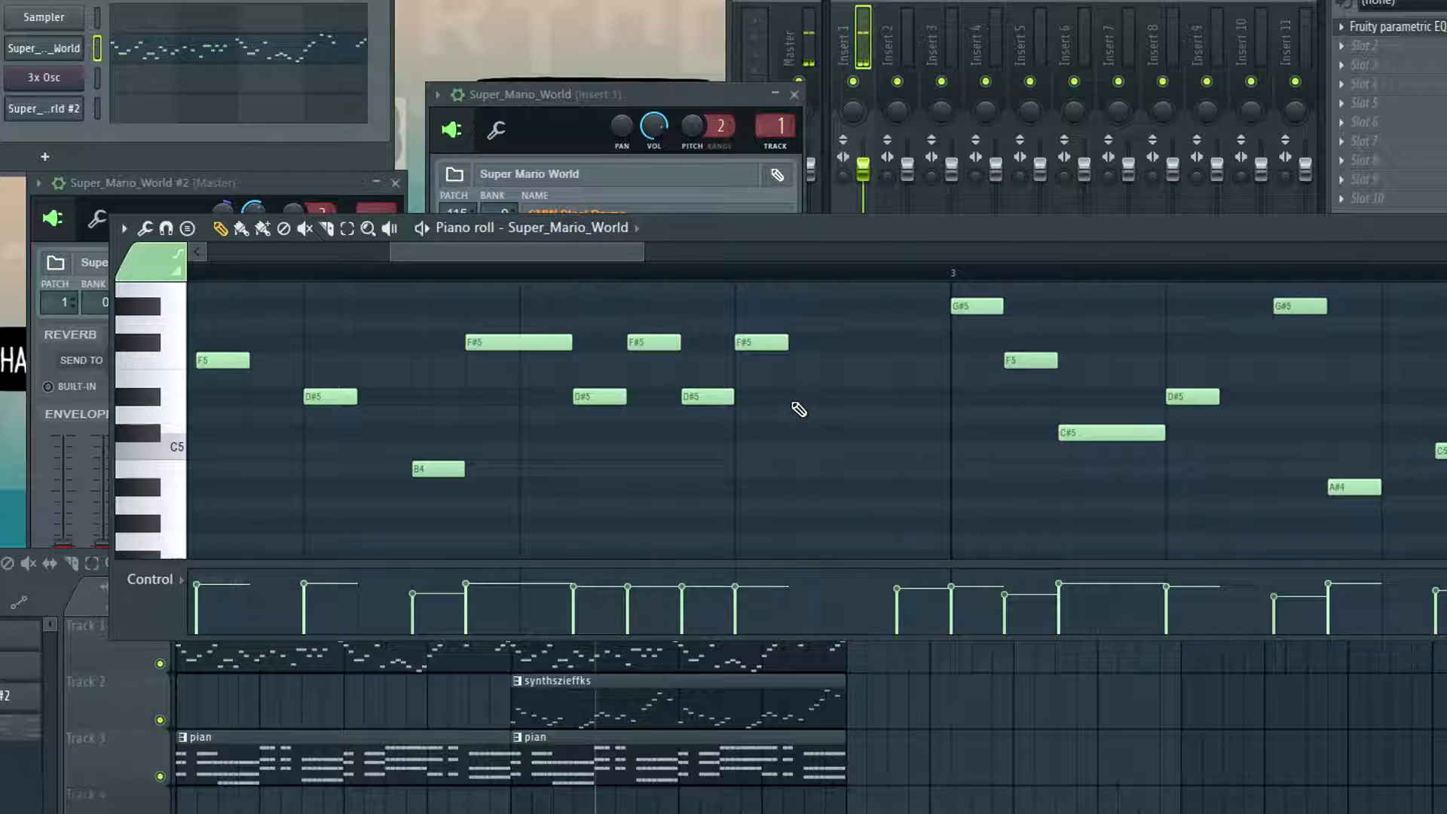
{"action": "left_click", "coordinate": [801, 397]}
{"action": "left_click", "coordinate": [847, 341]}
{"action": "left_click_drag", "start_coordinate": [914, 318], "coordinate": [657, 364], "text": "ctrl"}
{"action": "left_click", "coordinate": [461, 272]}
{"action": "key", "text": "space"}
{"action": "key", "text": "space"}
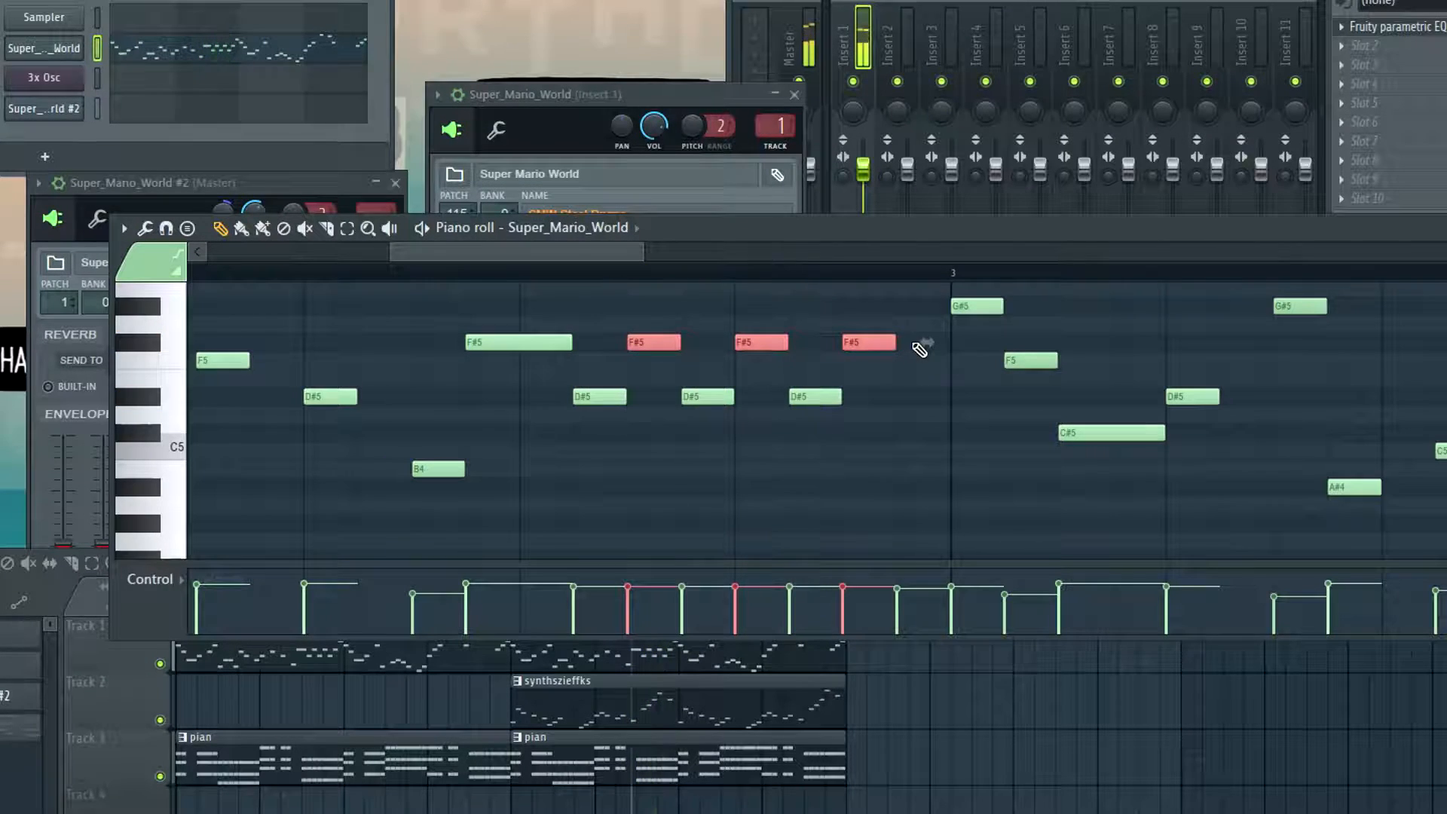
Compress the six alternating D#5 and F#5 notes to half their duration and play them back
{"action": "left_click_drag", "start_coordinate": [907, 300], "coordinate": [620, 422], "text": "ctrl"}
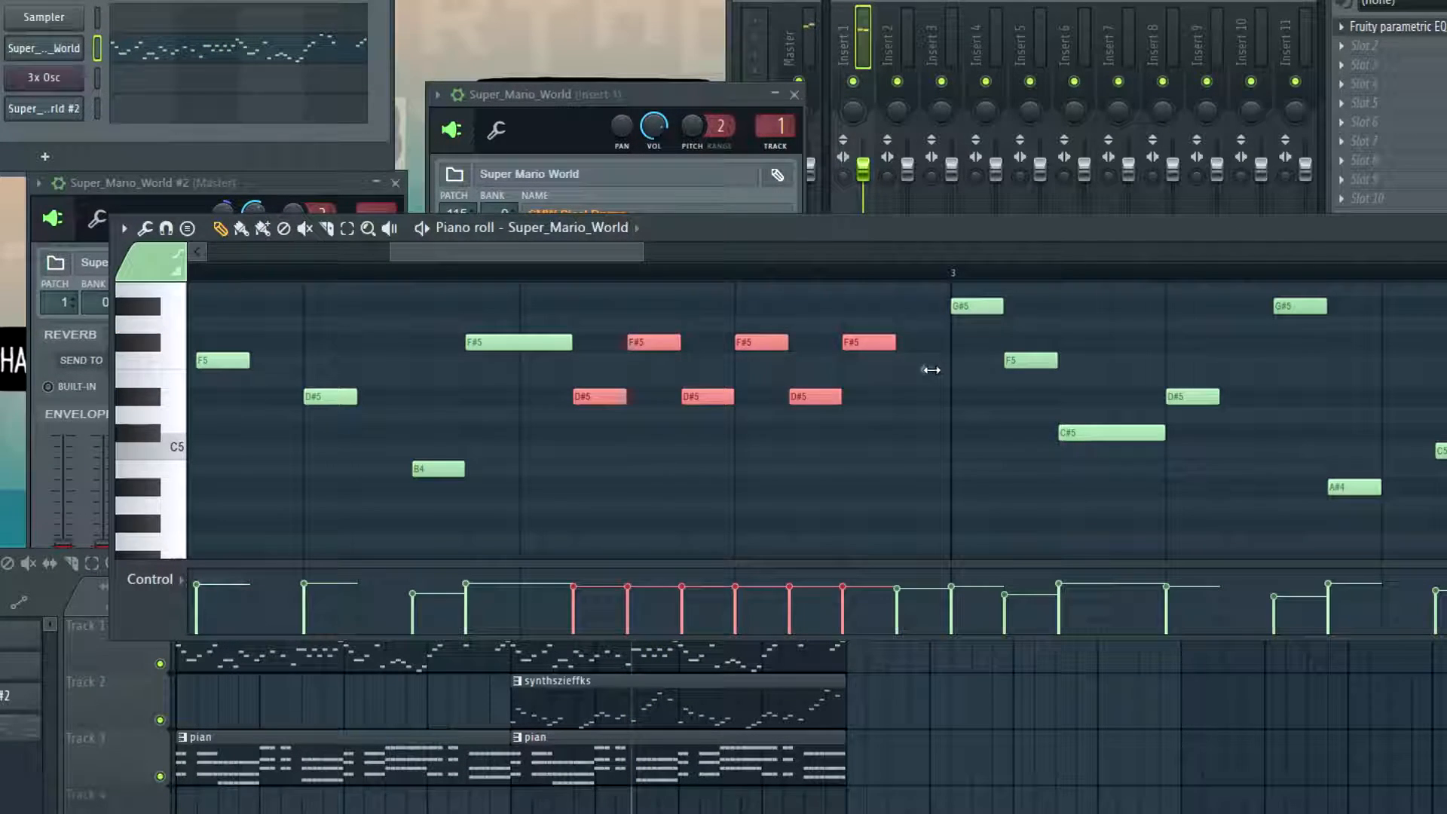
{"action": "left_click_drag", "start_coordinate": [934, 369], "coordinate": [744, 389]}
{"action": "key", "text": "space"}
{"action": "key", "text": "space"}
Duplicate the compressed D#5 and F#5 notes until the trill fills the rest of bar 2
{"action": "left_click_drag", "start_coordinate": [783, 299], "coordinate": [585, 433], "text": "ctrl"}
{"action": "key", "text": "ctrl+b"}
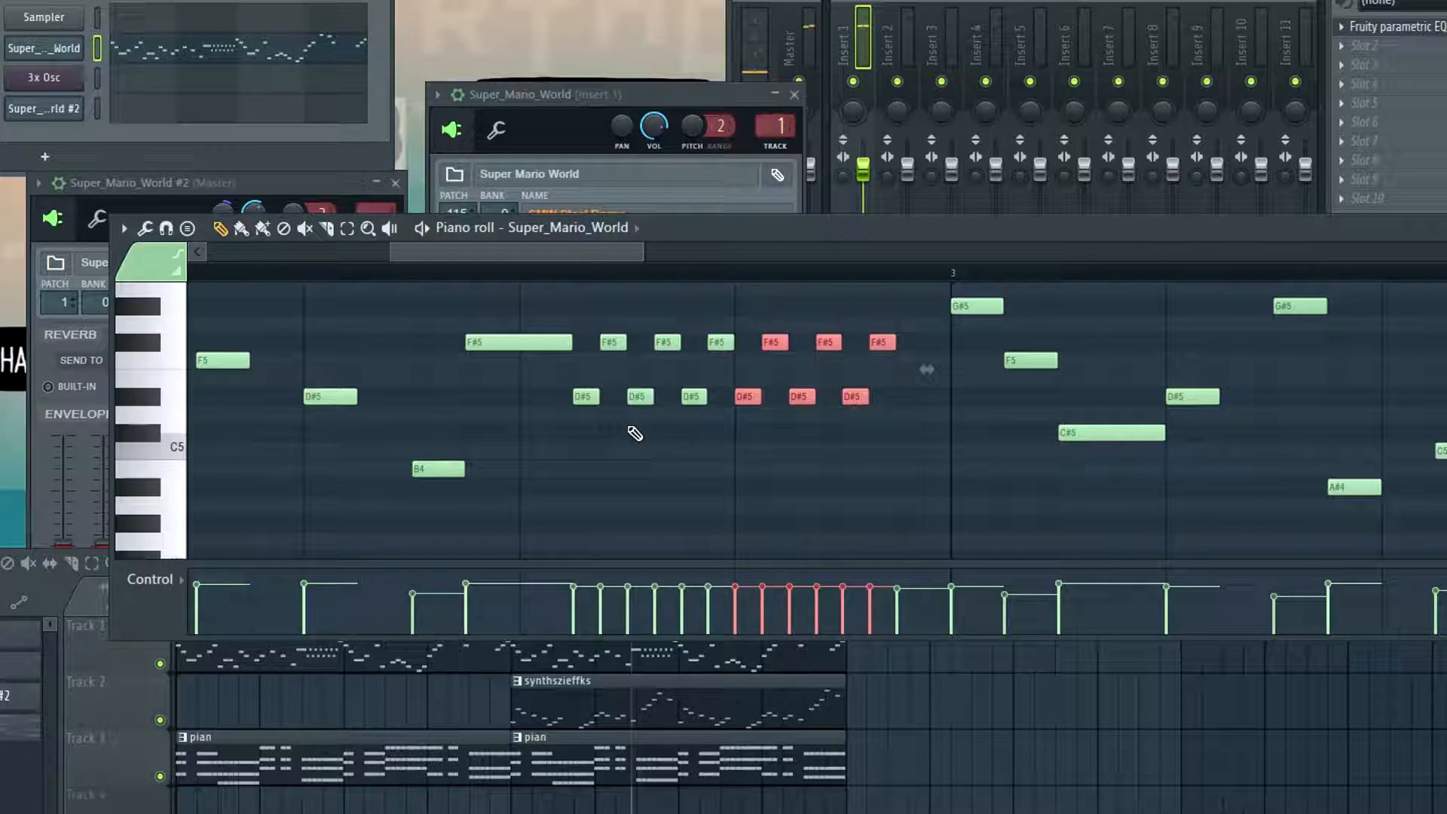
{"action": "key", "text": "ctrl+d"}
{"action": "left_click_drag", "start_coordinate": [908, 305], "coordinate": [842, 443], "text": "ctrl"}
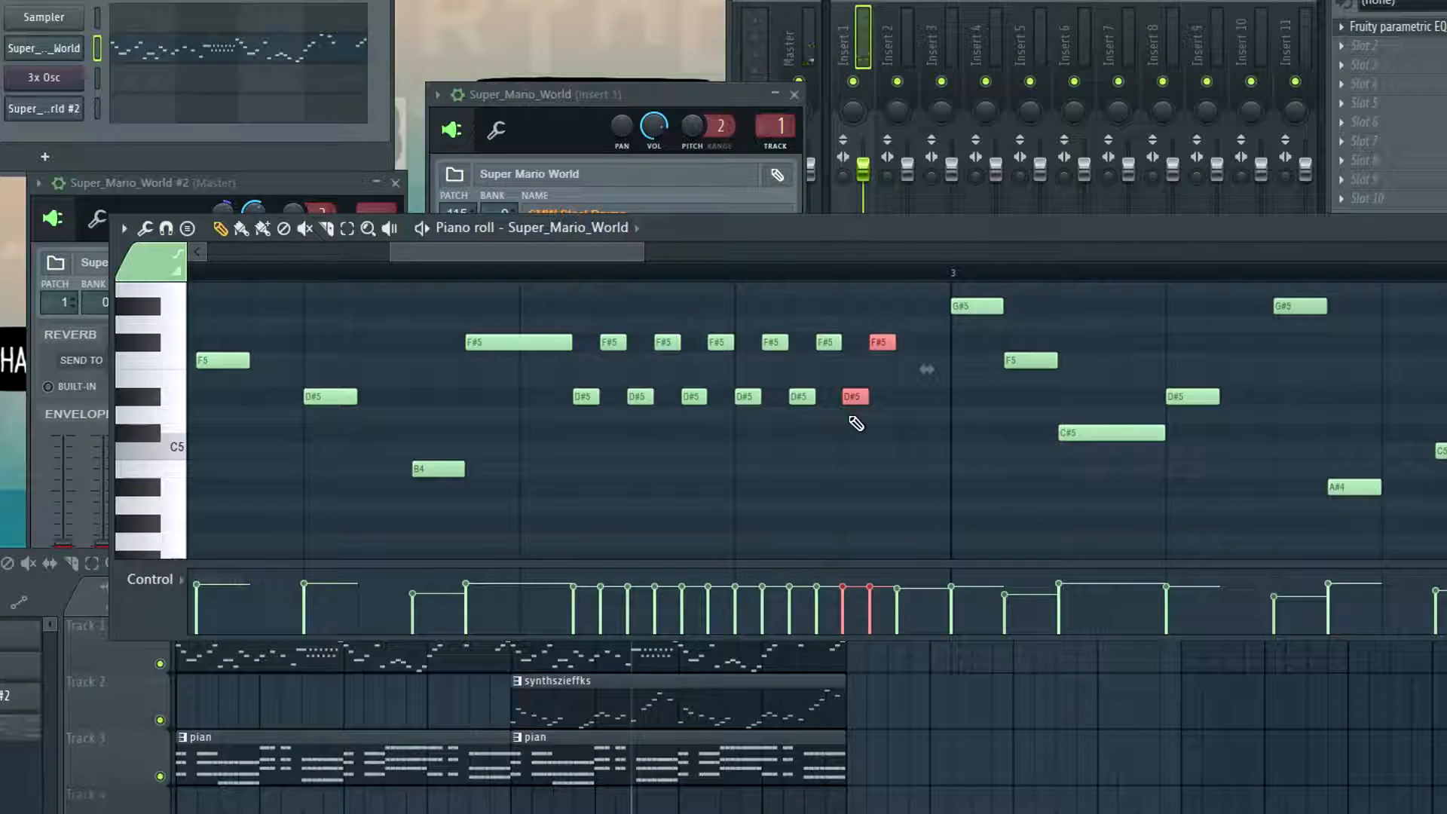
{"action": "key", "text": "ctrl+b"}
Shape the velocities of the trill in bar 2 as a rise from soft to loud while playing it back
{"action": "key", "text": "space"}
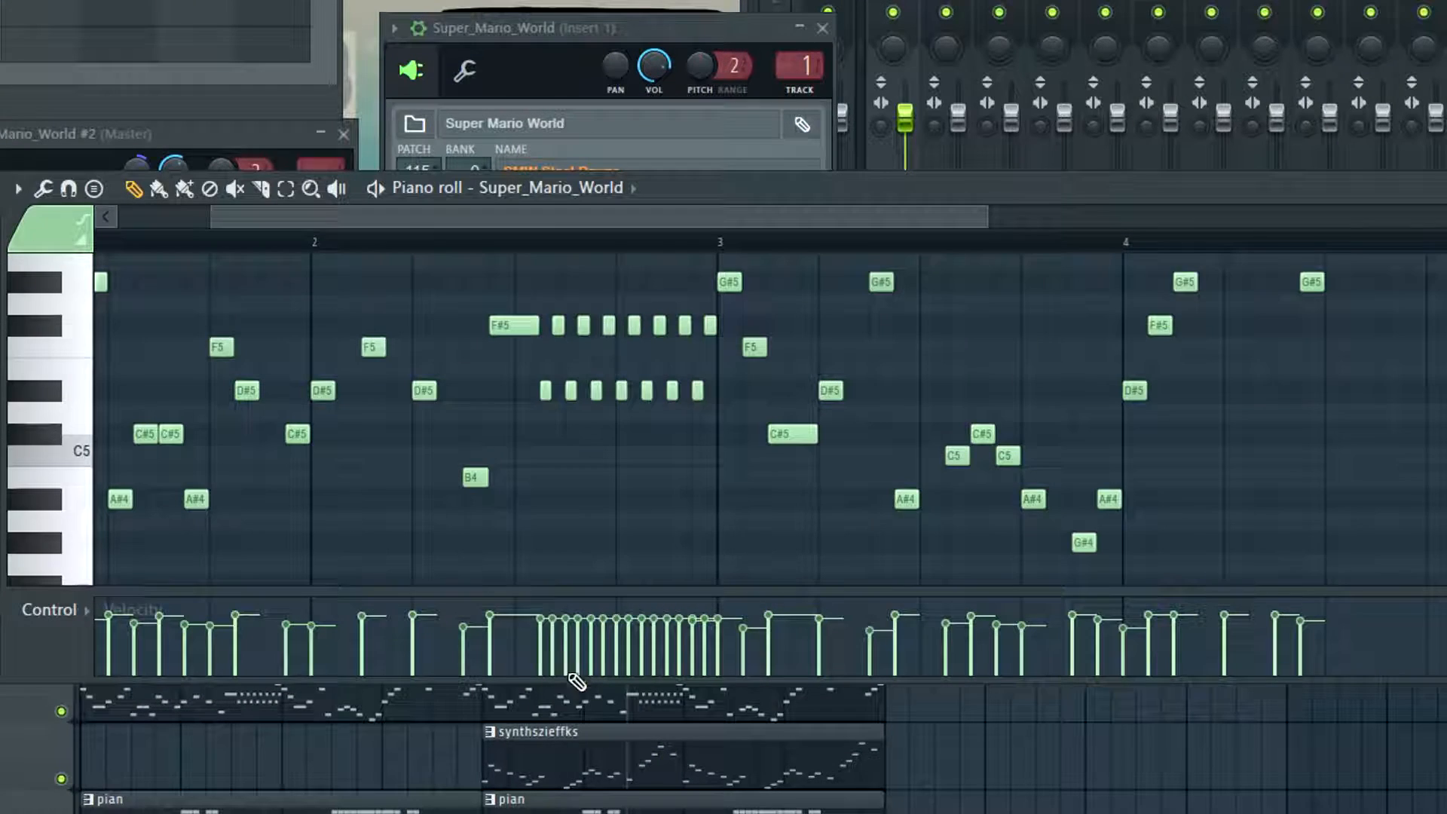
{"action": "left_click_drag", "start_coordinate": [539, 664], "coordinate": [708, 633]}
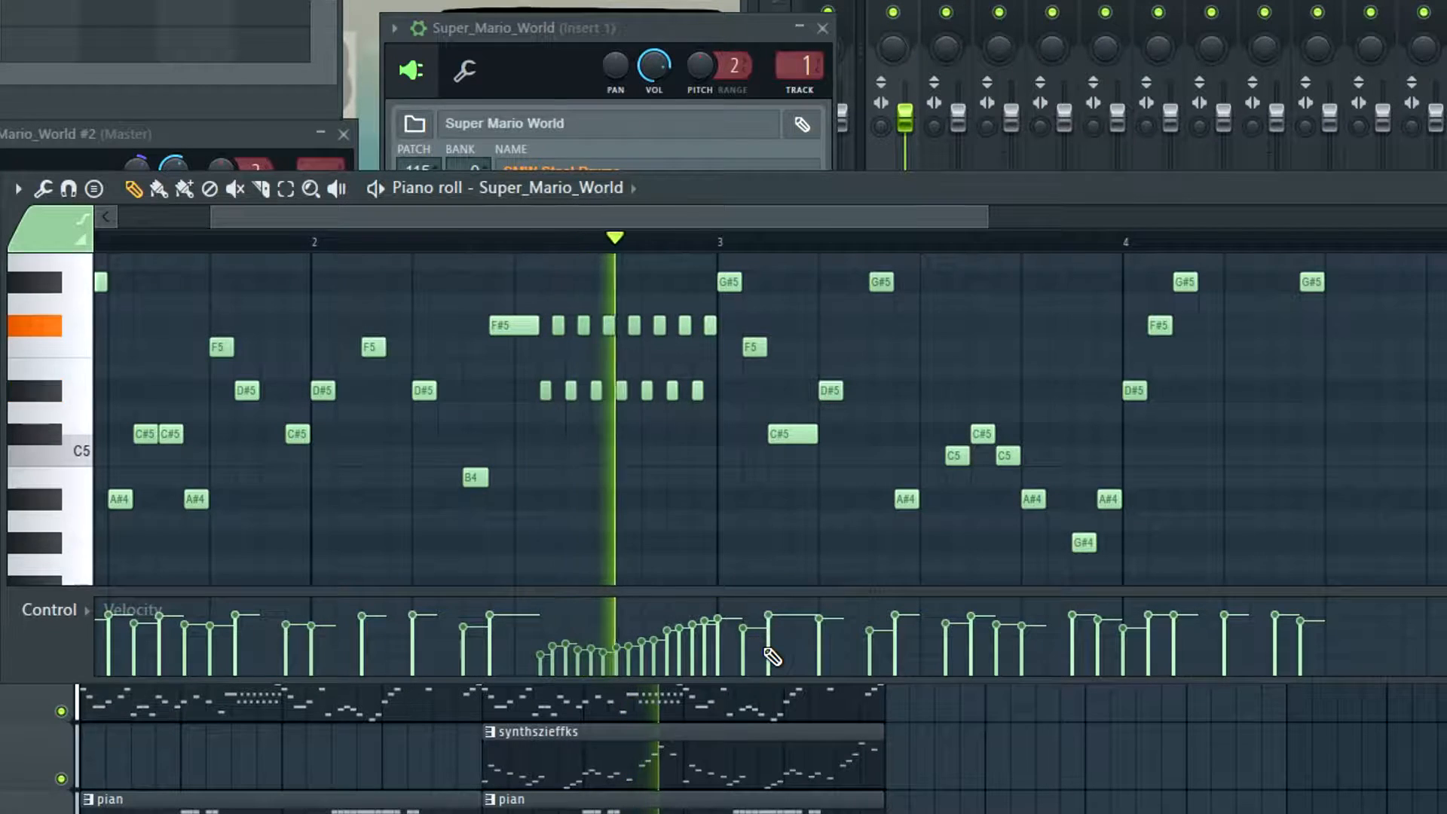
{"action": "key", "text": "space"}
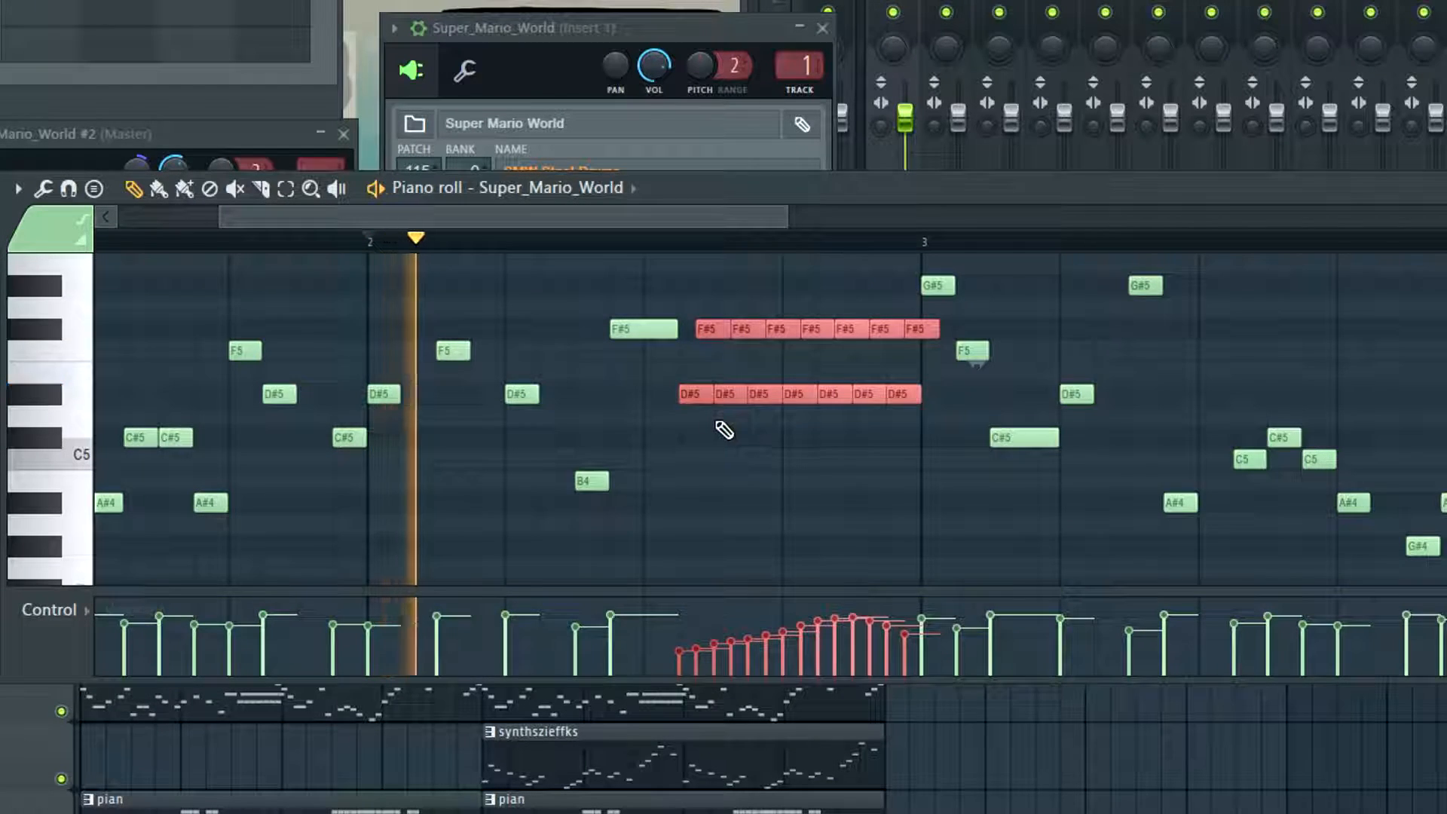
Try doubling the length of the trill notes in bar 2, then undo the change
{"action": "scroll", "coordinate": [685, 394], "scroll_direction": "up", "scroll_amount": 4}
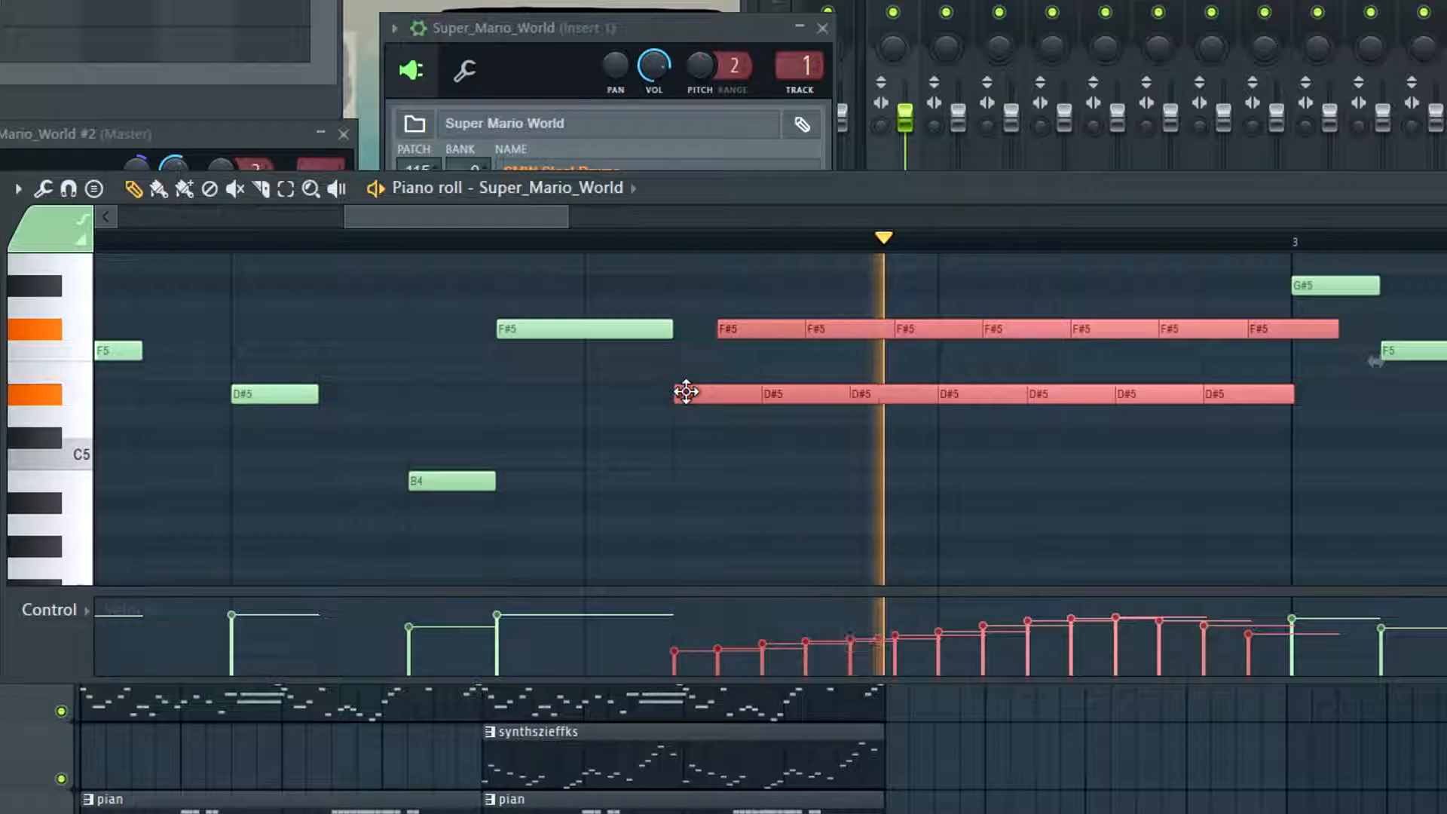
{"action": "key", "text": "space"}
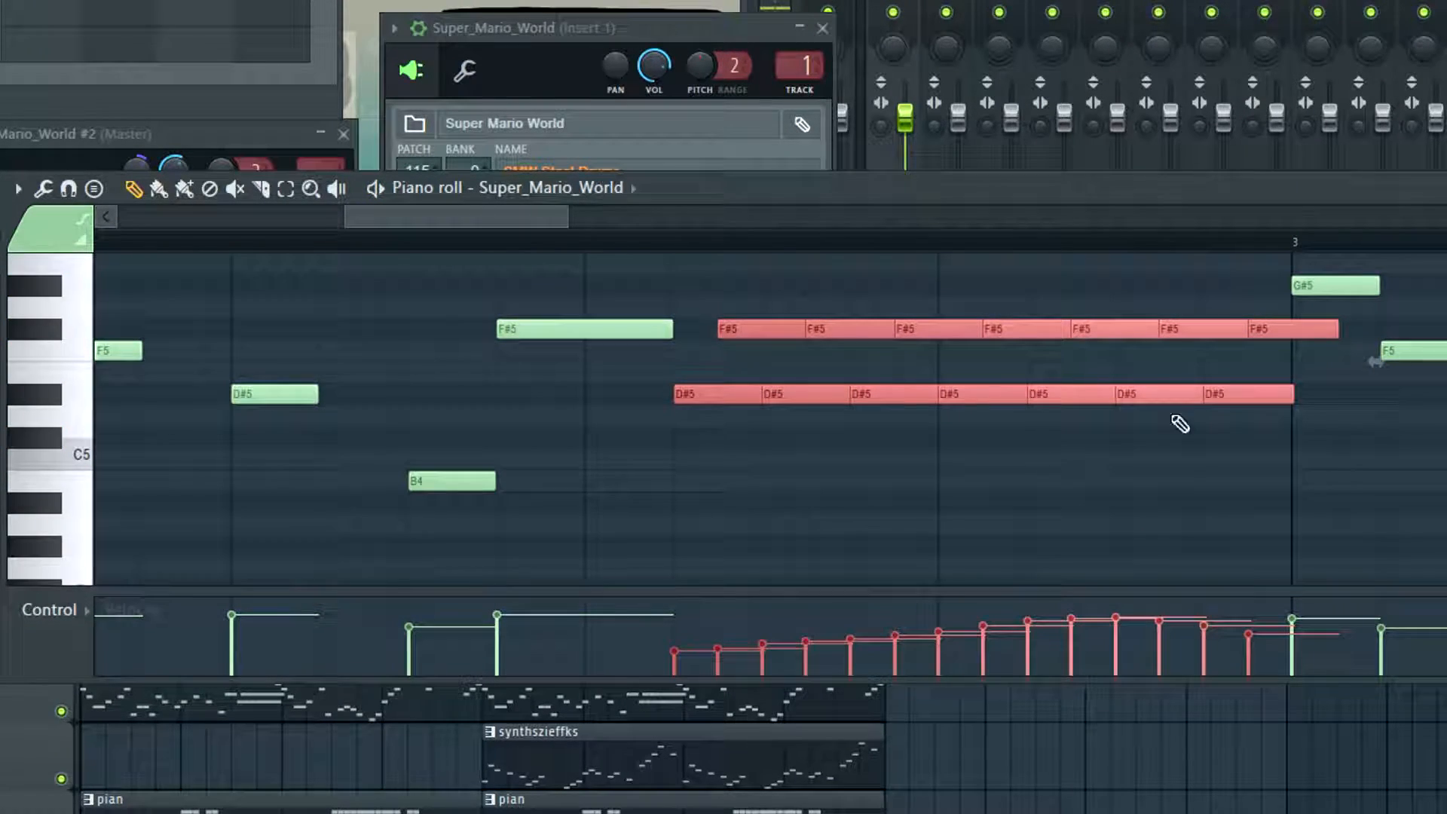
{"action": "key", "text": "ctrl+z"}
Lengthen every trill note until it meets the next note of the same pitch and play back bar 2
{"action": "scroll", "coordinate": [769, 414], "scroll_direction": "up", "scroll_amount": 3}
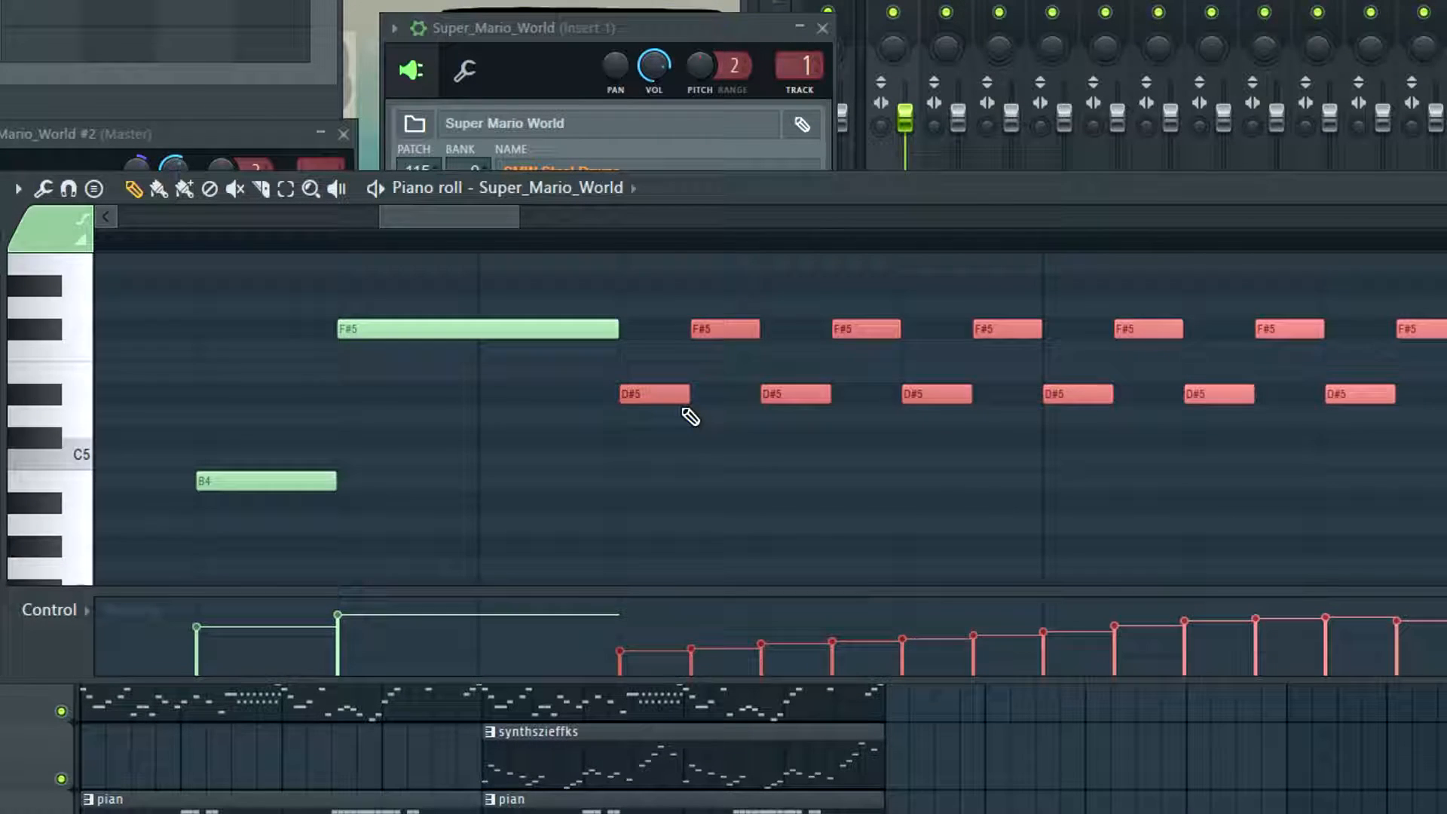
{"action": "left_click_drag", "start_coordinate": [688, 400], "coordinate": [743, 449]}
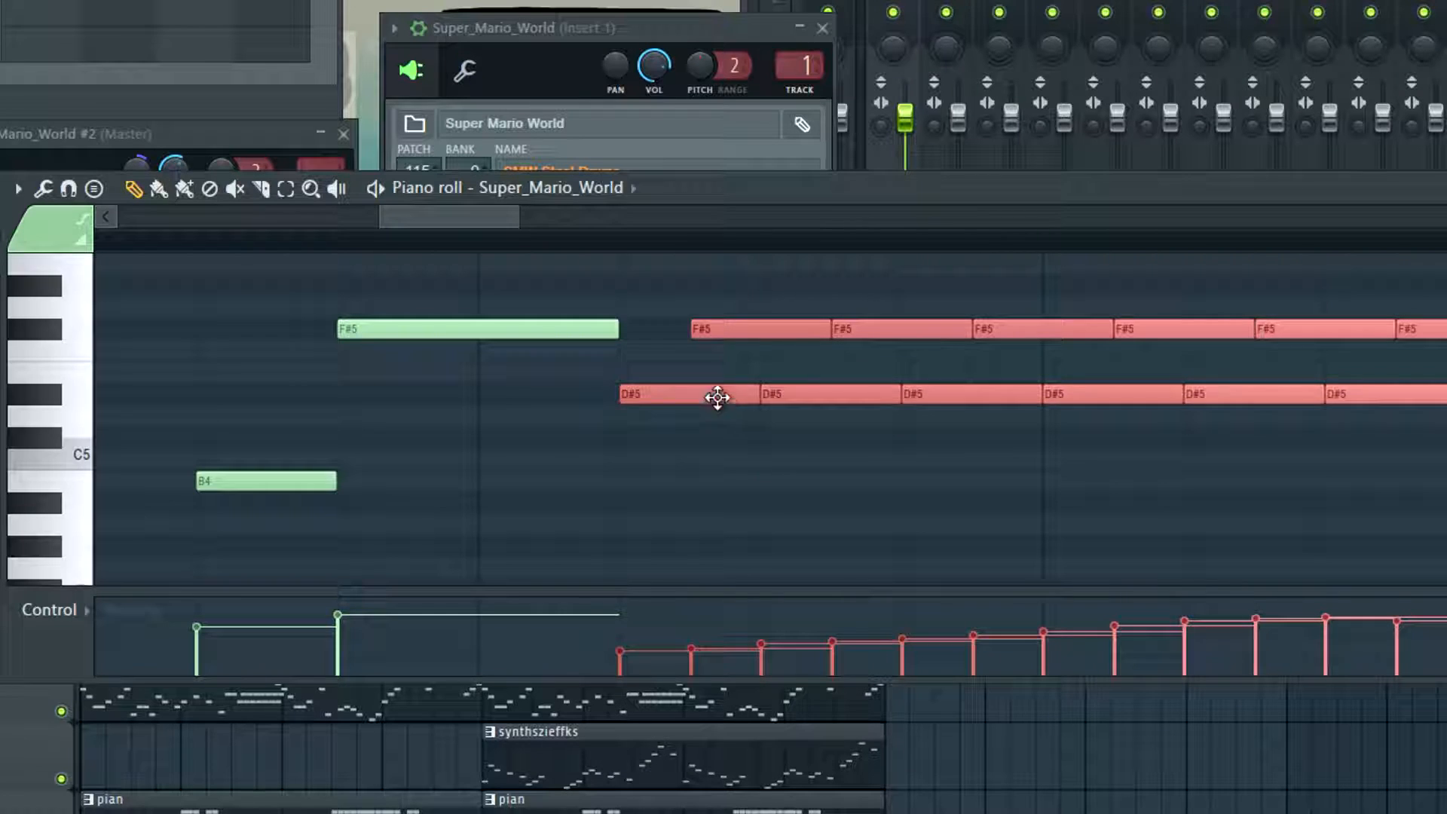
{"action": "scroll", "coordinate": [605, 450], "scroll_direction": "down", "scroll_amount": 2}
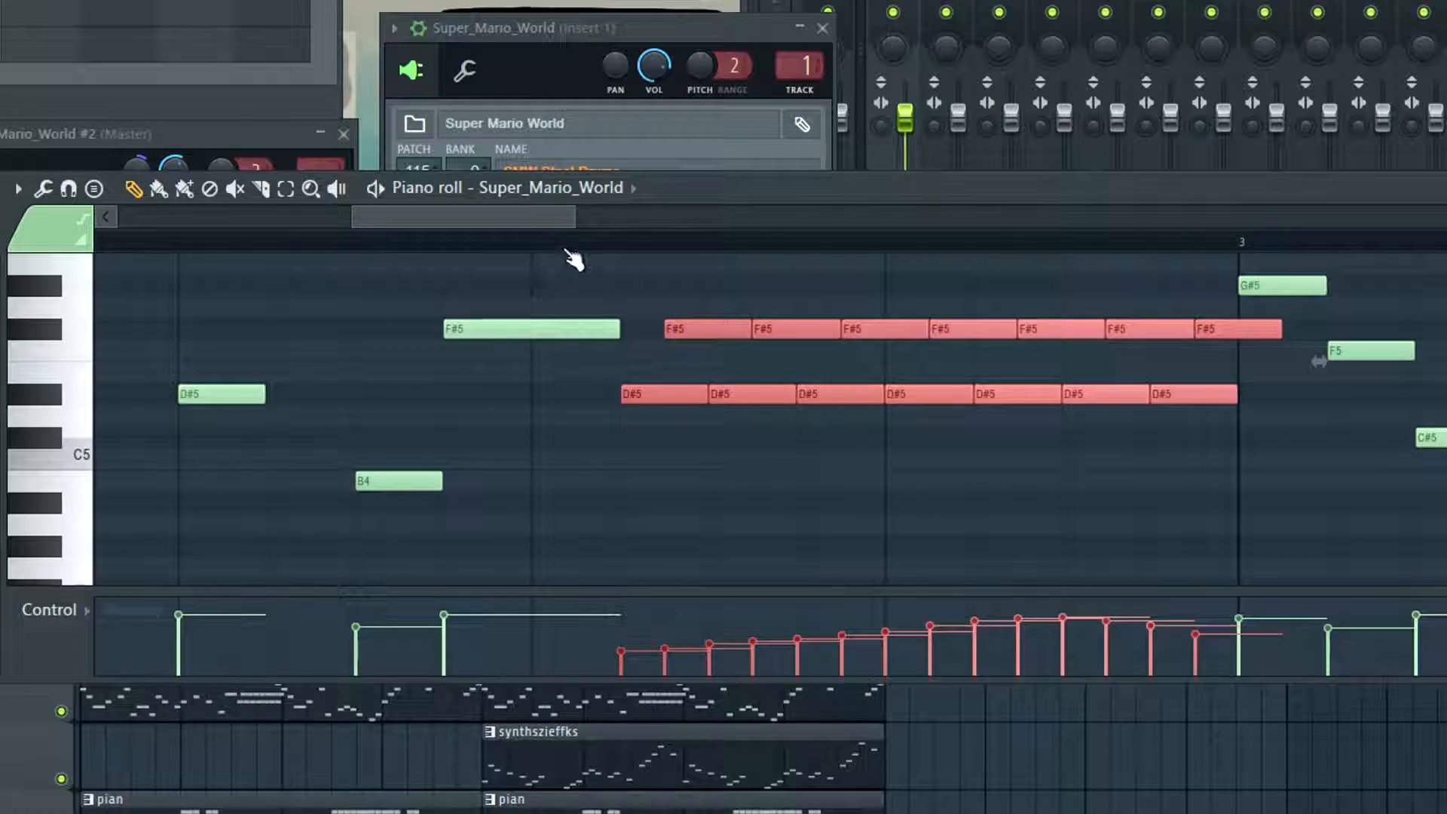
{"action": "key", "text": "space"}
{"action": "scroll", "coordinate": [500, 404], "scroll_direction": "down", "scroll_amount": 2}
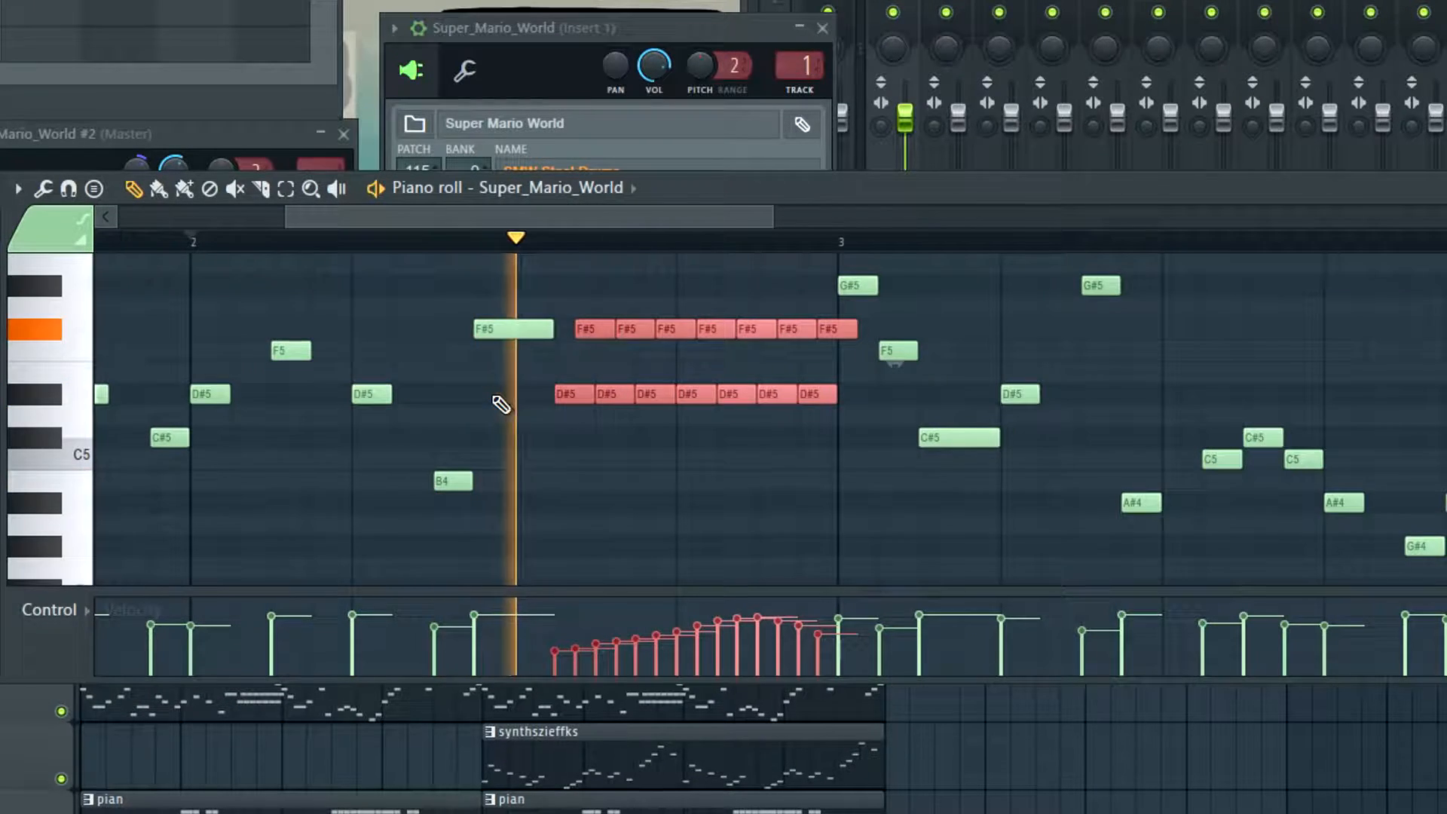
Try halving the trill notes' length, audition them, and undo the shortening
{"action": "key", "text": "space"}
{"action": "left_click_drag", "start_coordinate": [856, 329], "coordinate": [836, 329]}
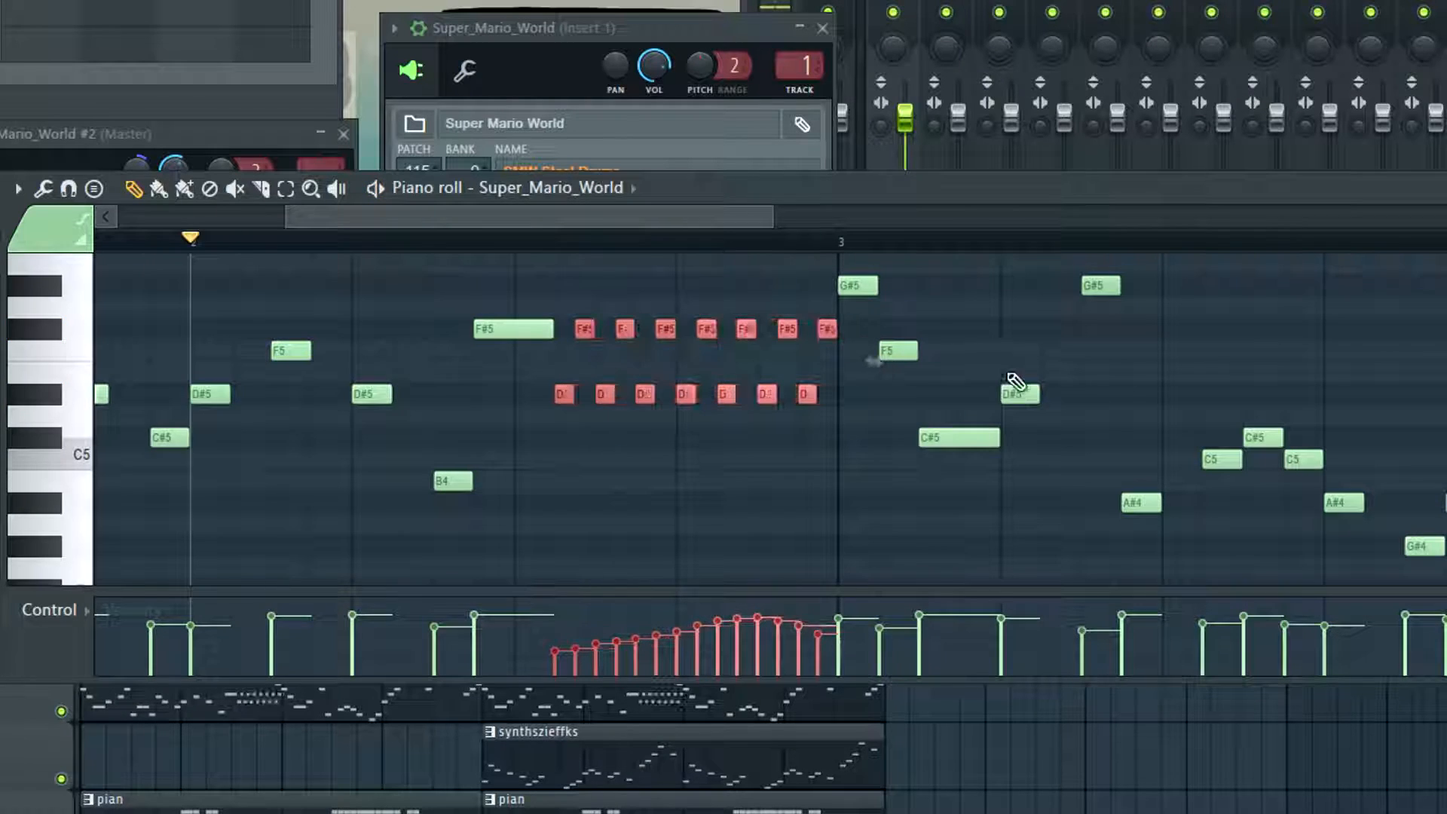
{"action": "key", "text": "space"}
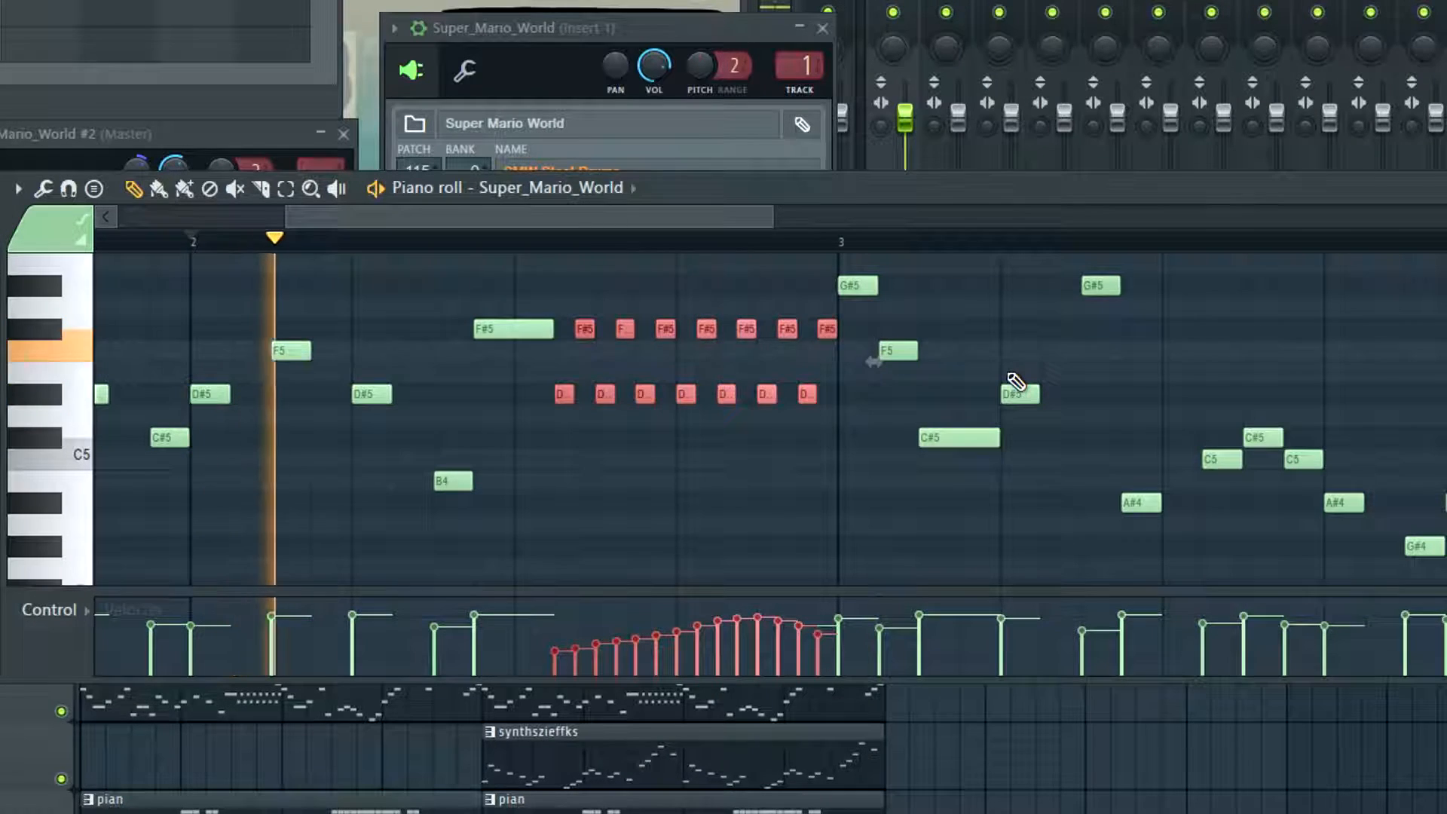
{"action": "key", "text": "space"}
{"action": "key", "text": "ctrl+z"}
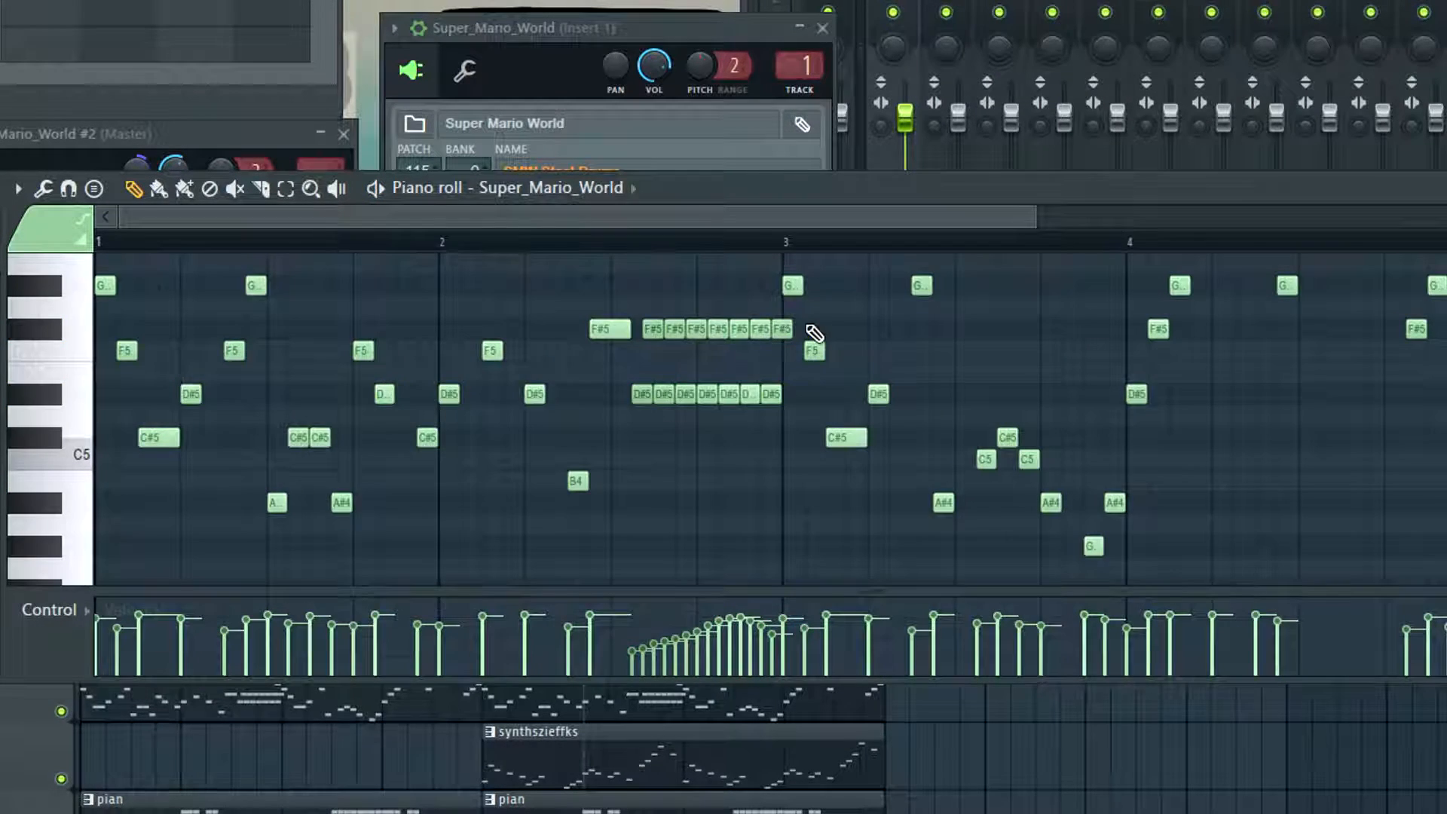
Try removing the F#5 notes from the trill in bar 2, audition the change, undo it, and replay bar 2
{"action": "left_click_drag", "start_coordinate": [784, 329], "coordinate": [648, 331]}
{"action": "key", "text": "space"}
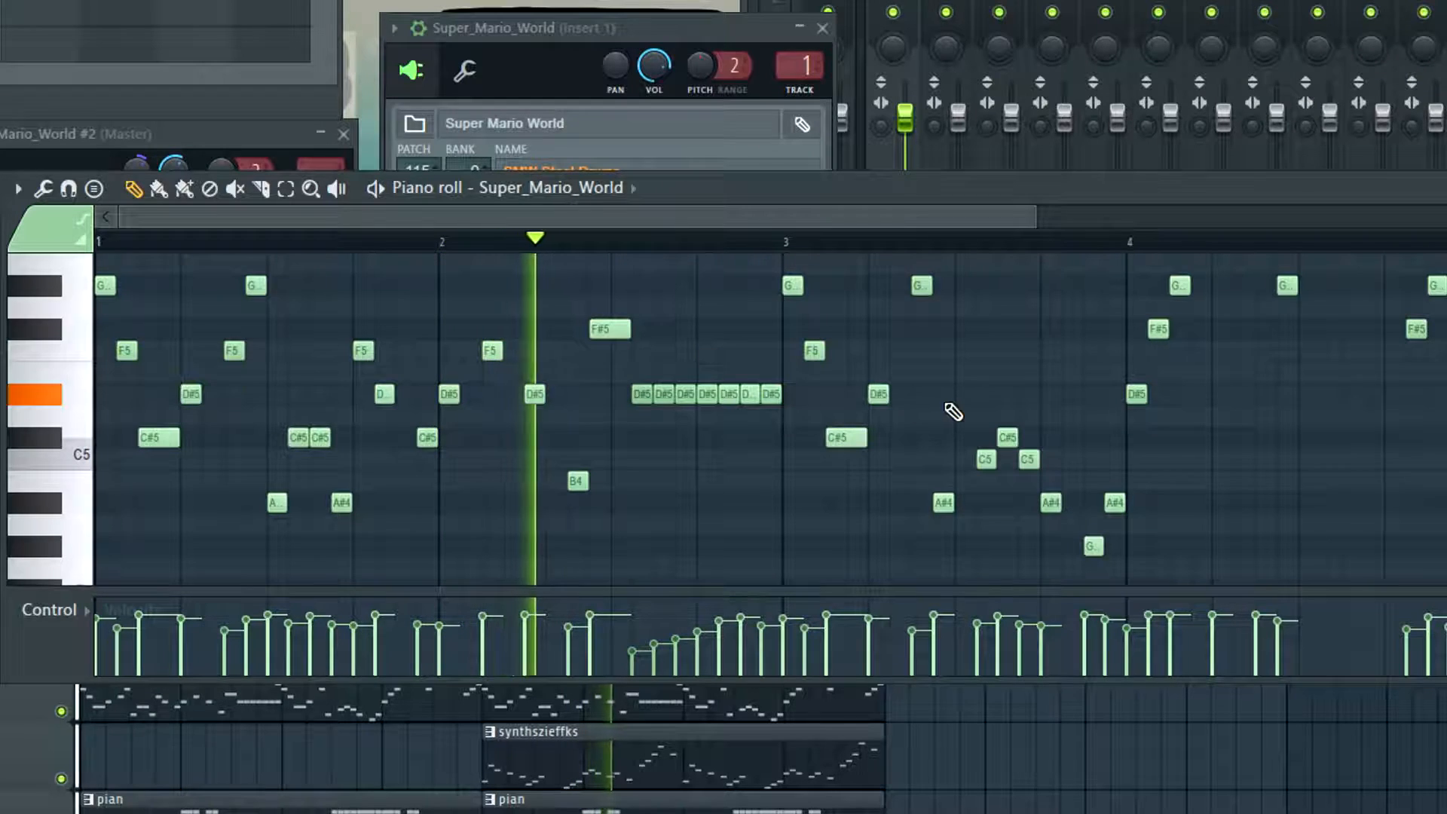
{"action": "key", "text": "space"}
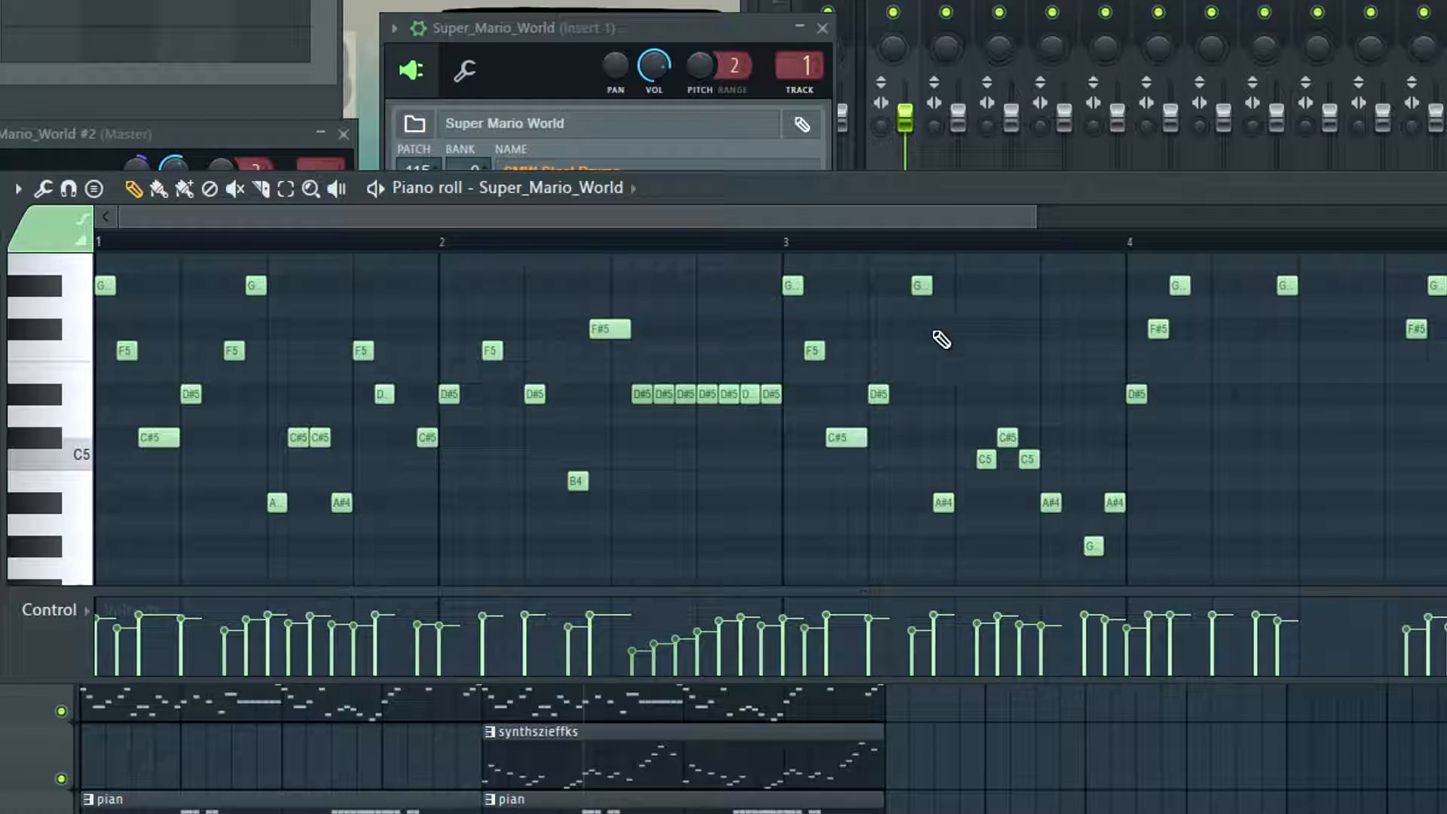
{"action": "key", "text": "ctrl+z"}
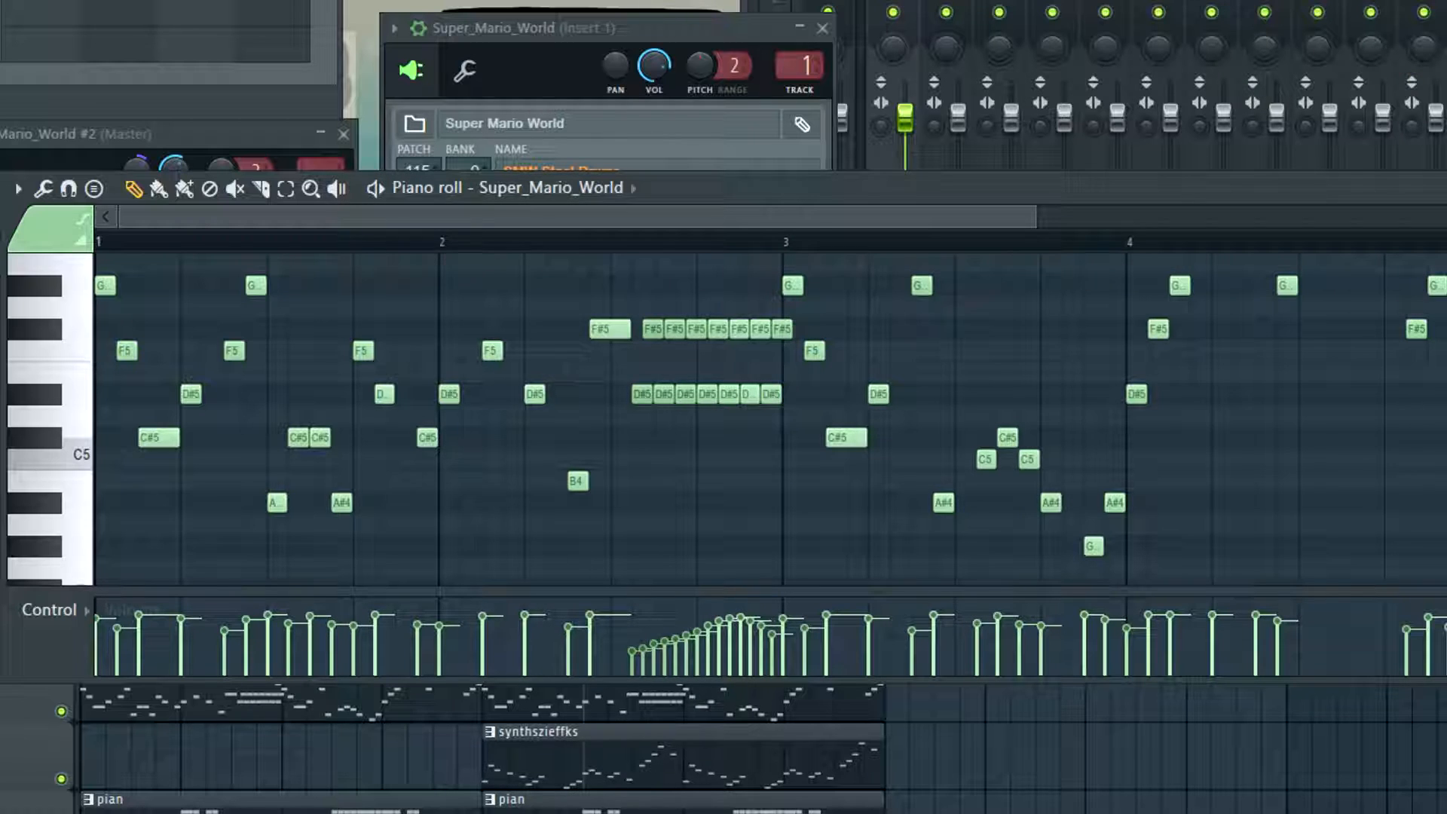
{"action": "left_click", "coordinate": [445, 242]}
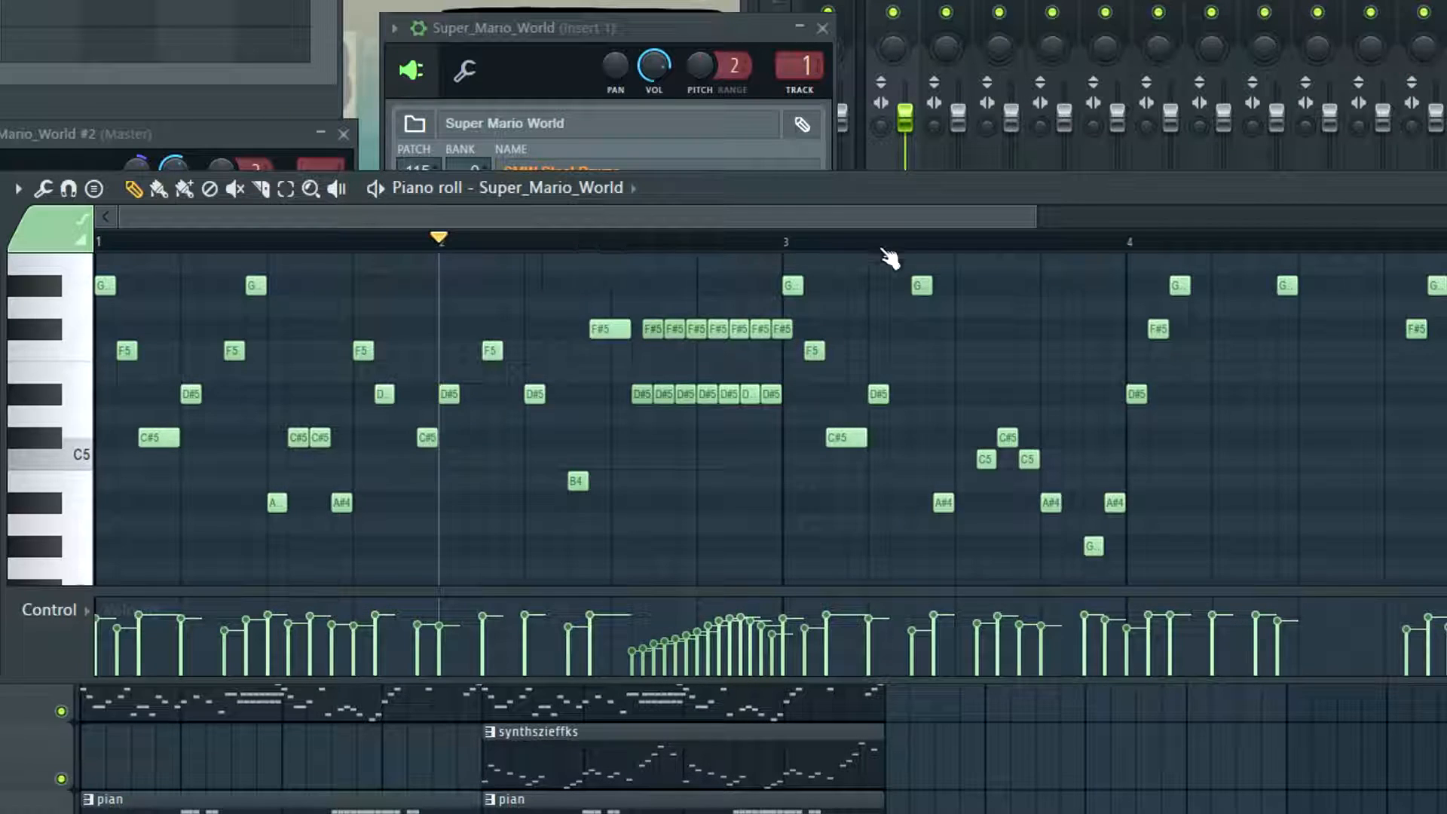
{"action": "key", "text": "space"}
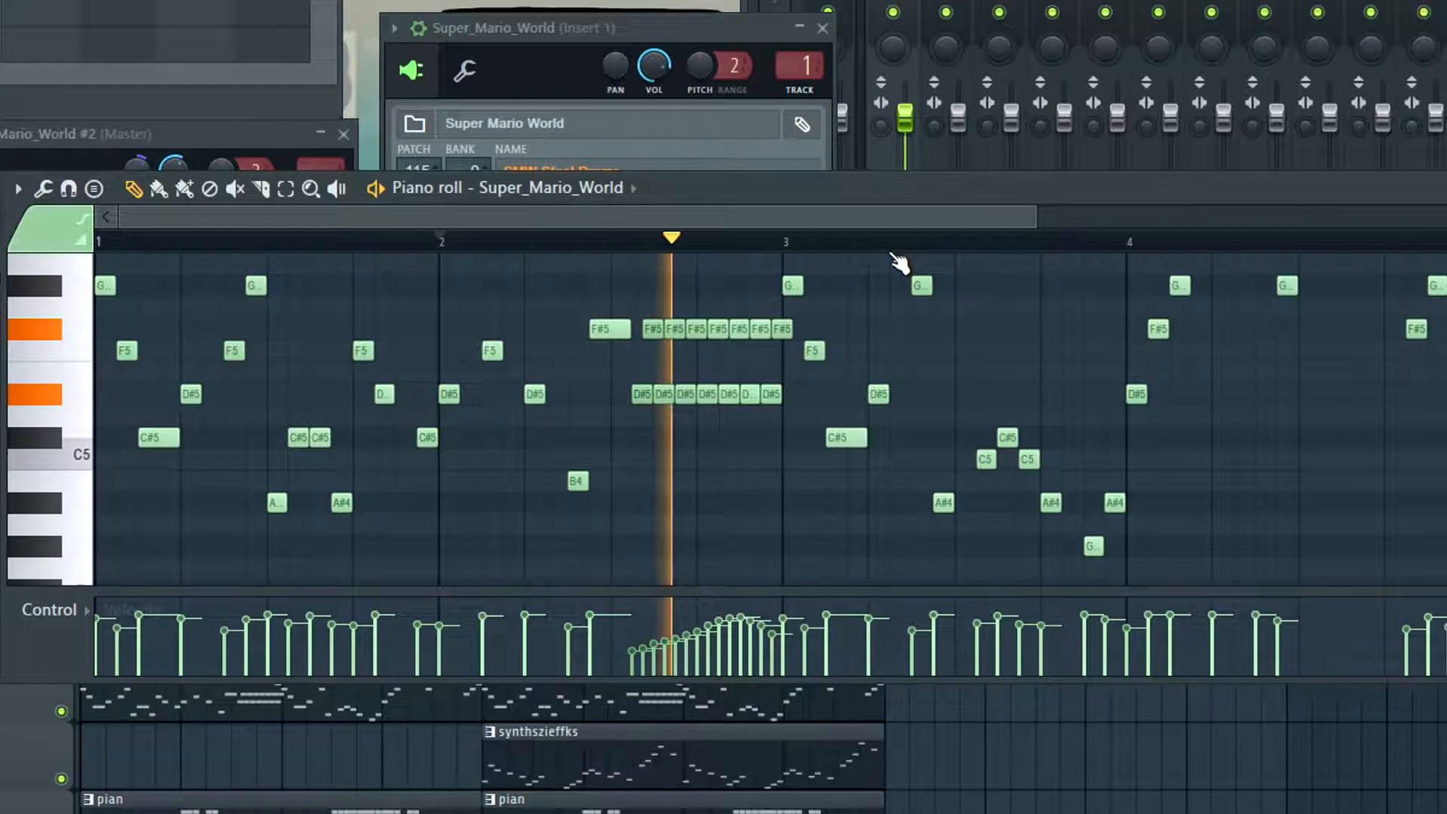
{"action": "key", "text": "space"}
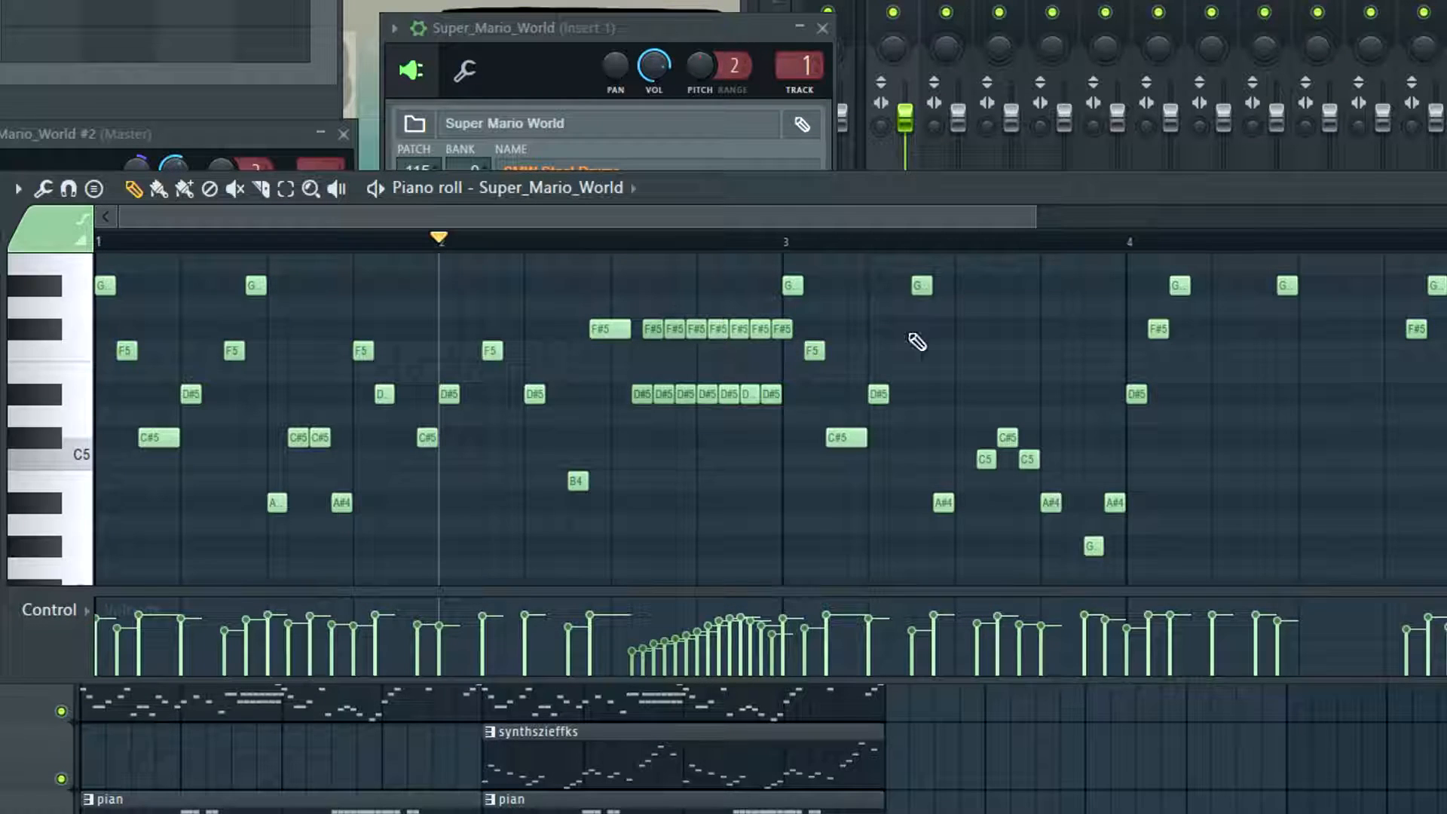
Delete the F#5 notes of the trill in bar 2, keeping the repeated D#5, and play back the edited melody
{"action": "left_click_drag", "start_coordinate": [808, 323], "coordinate": [661, 340]}
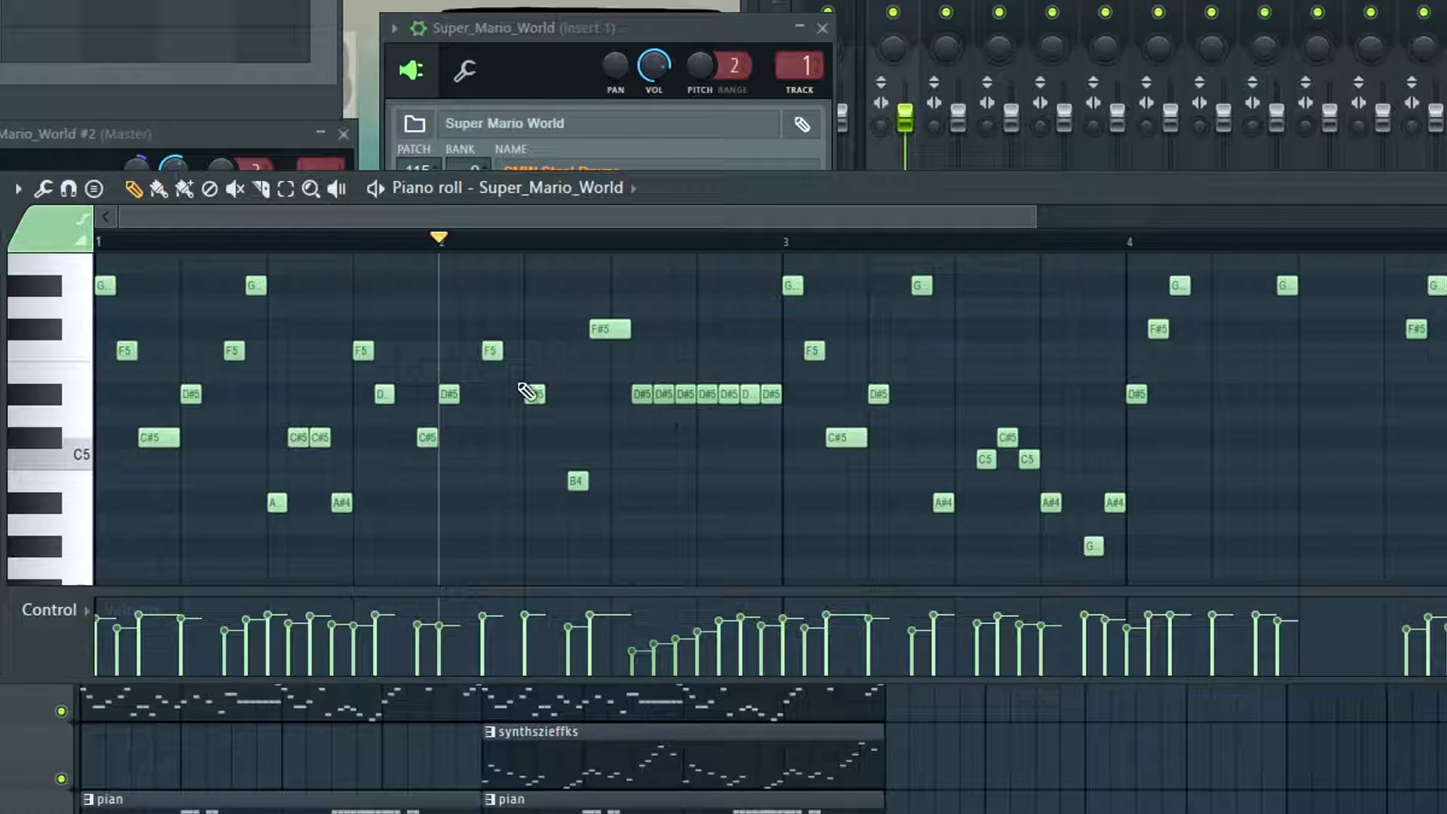
{"action": "key", "text": "space"}
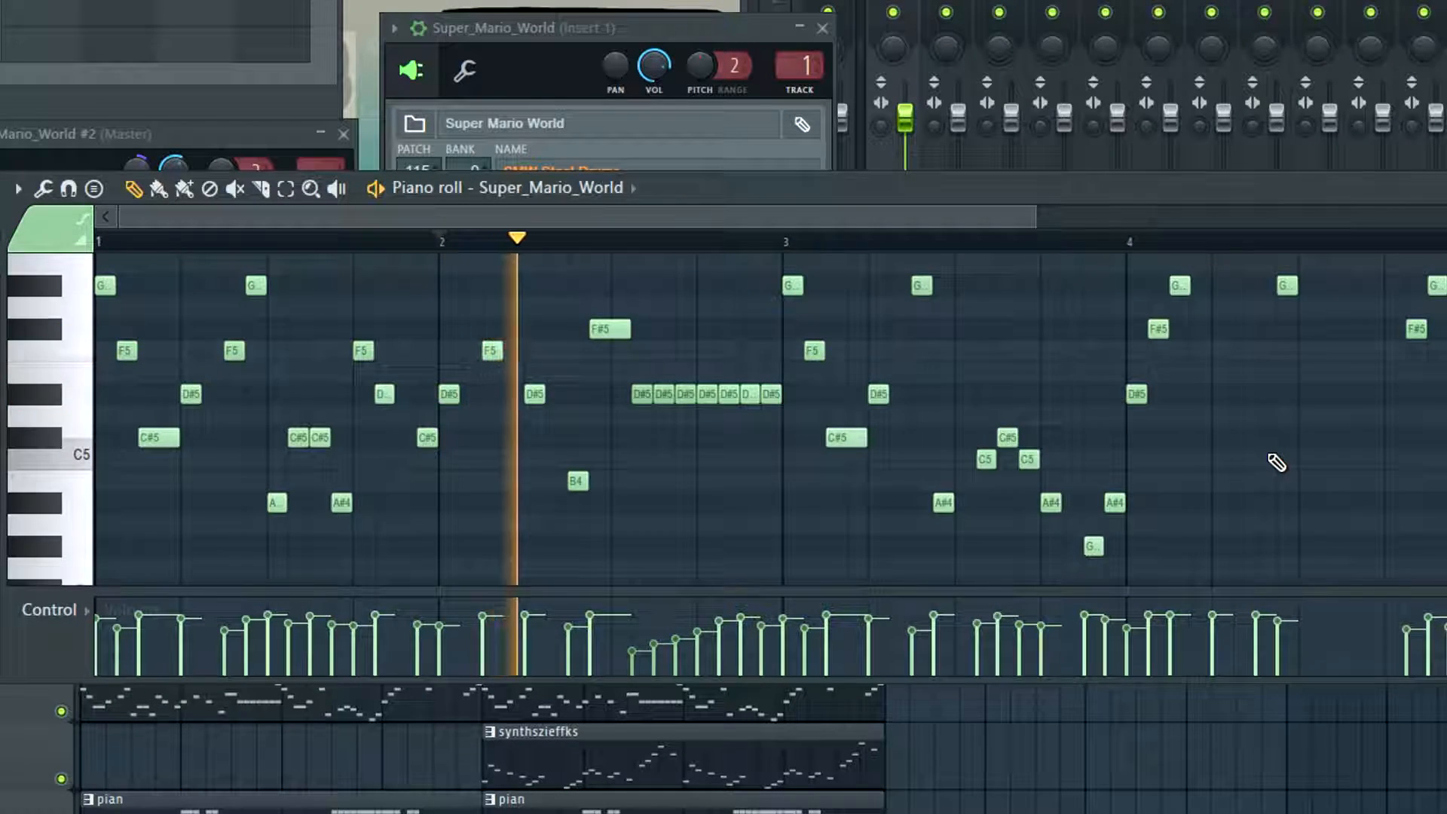
{"action": "key", "text": "space"}
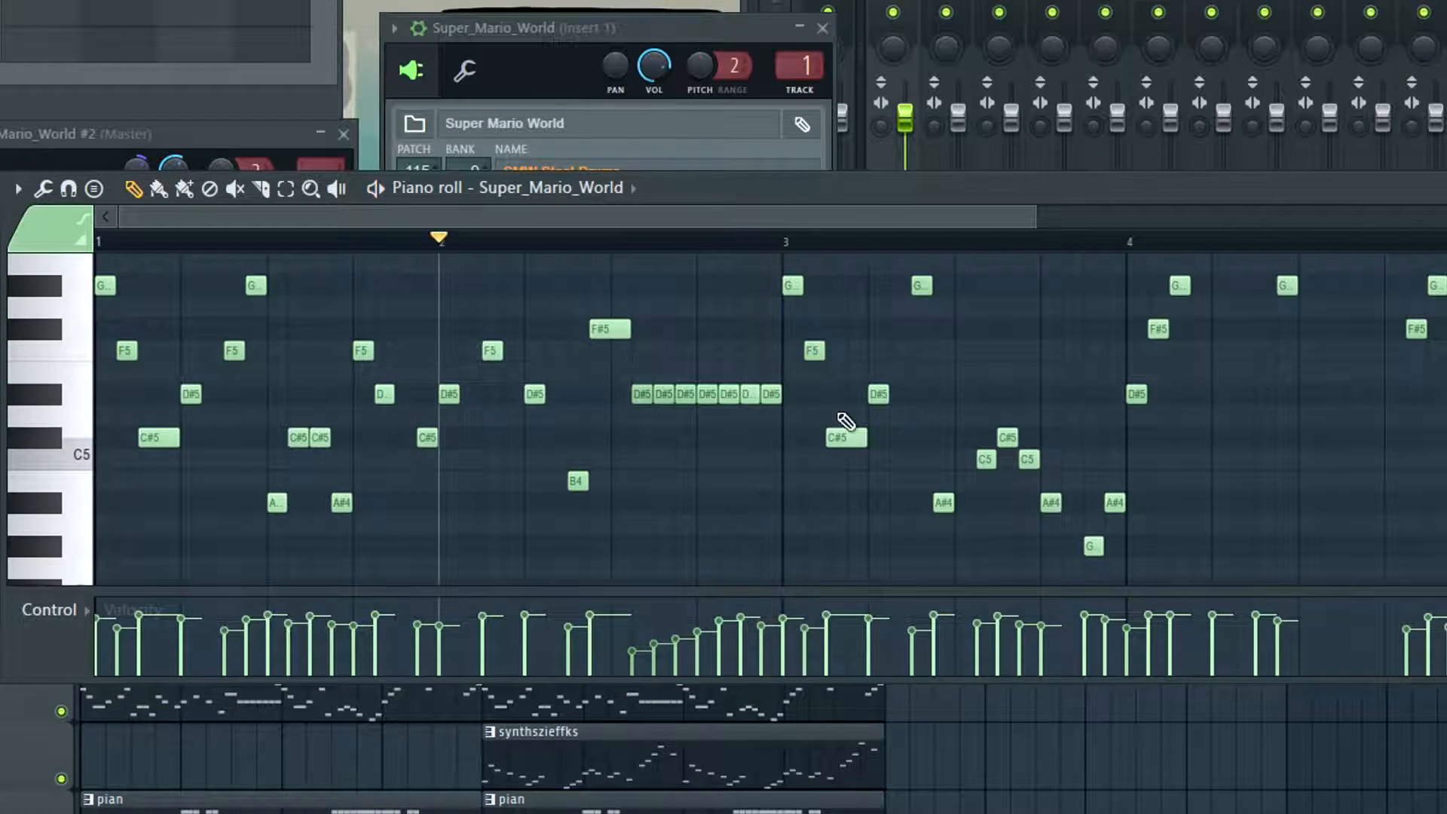
{"action": "left_click", "coordinate": [616, 695]}
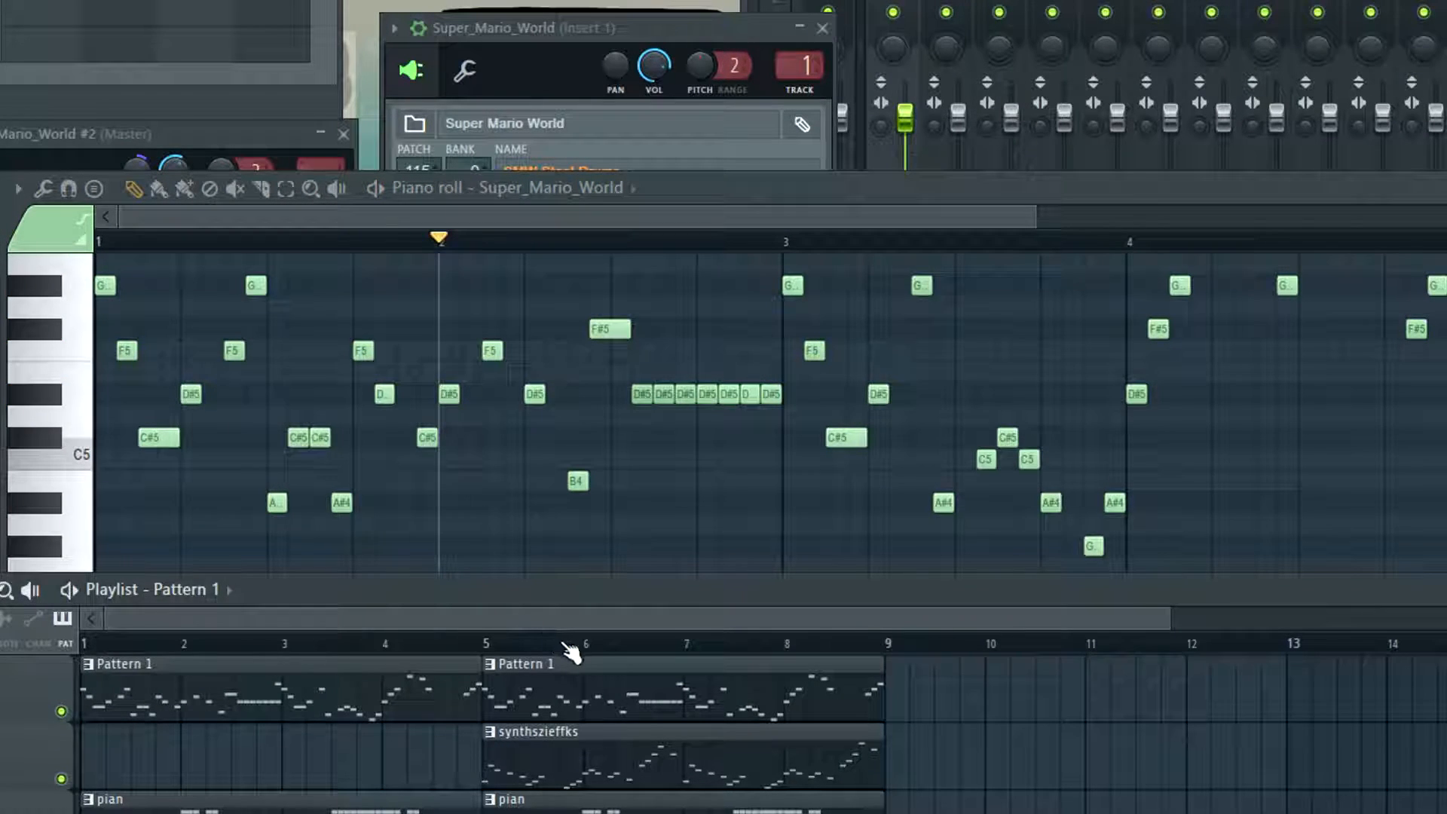
{"action": "left_click", "coordinate": [585, 641]}
{"action": "key", "text": "space"}
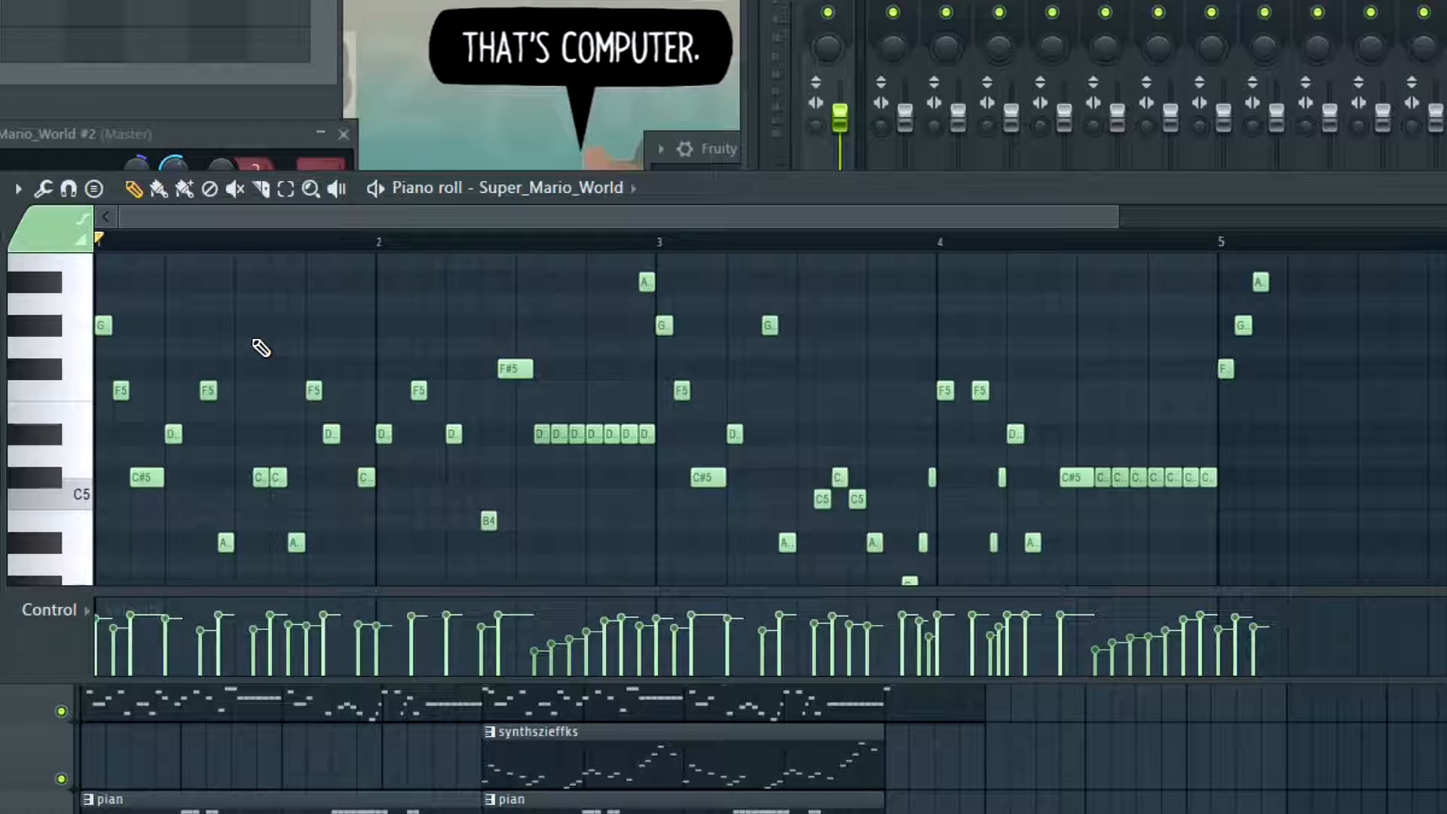
Play back the melody, try moving the F#5–G#5–A#5 run from bar 5 to the end of bar 4, then move it back
{"action": "key", "text": "space"}
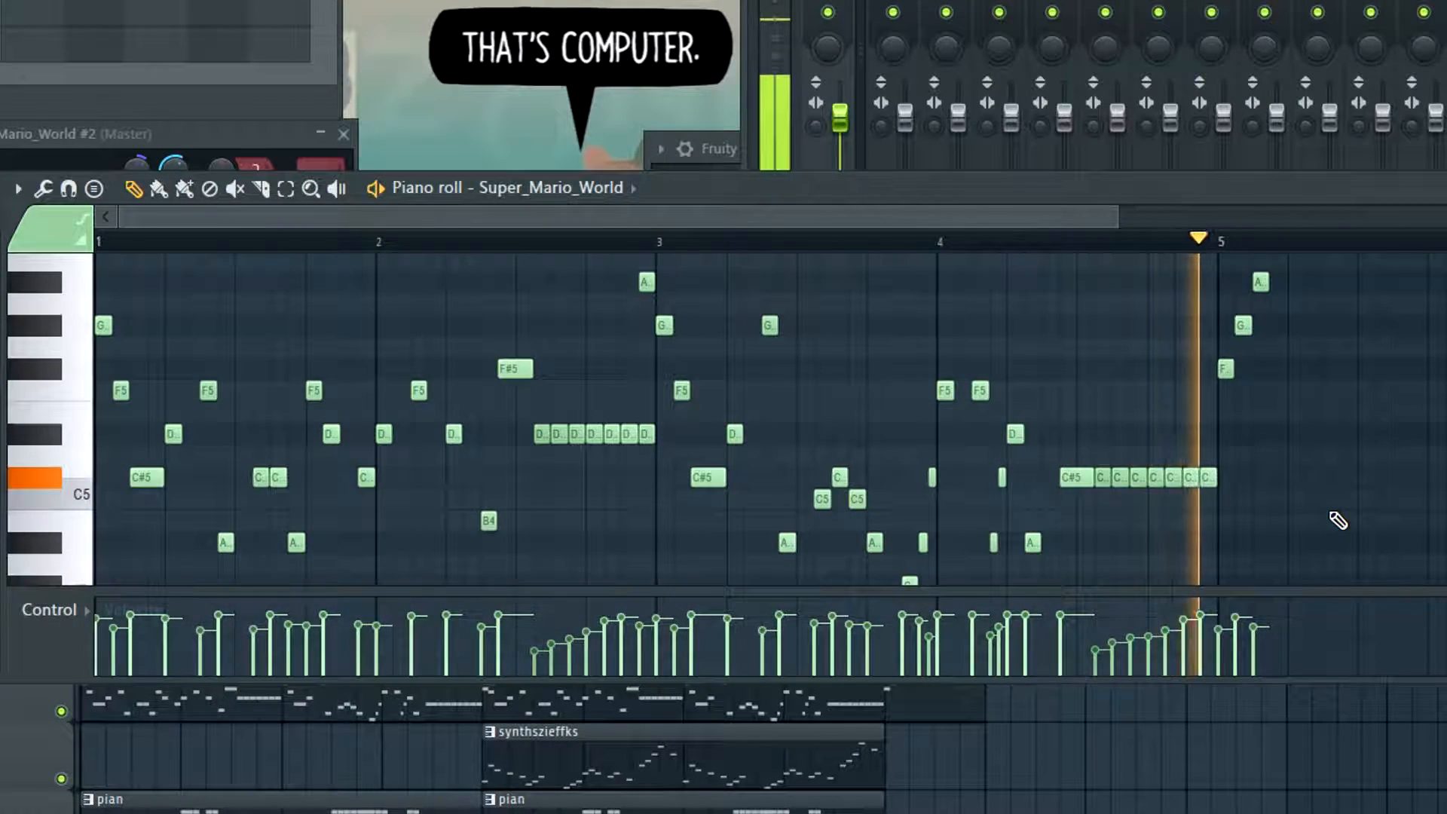
{"action": "key", "text": "space"}
{"action": "left_click_drag", "start_coordinate": [1281, 285], "coordinate": [1176, 368]}
{"action": "left_click", "coordinate": [1094, 242]}
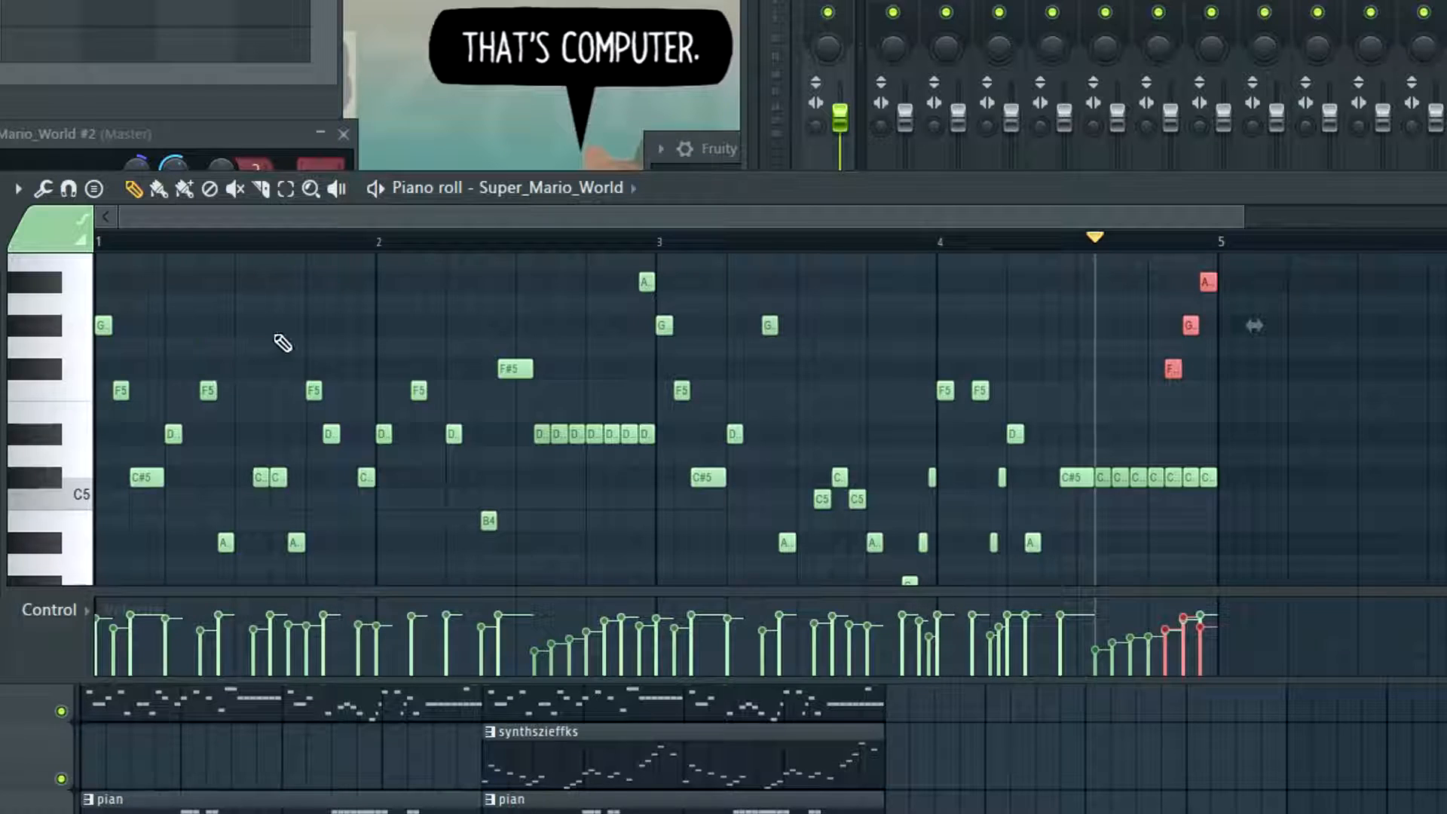
{"action": "key", "text": "space"}
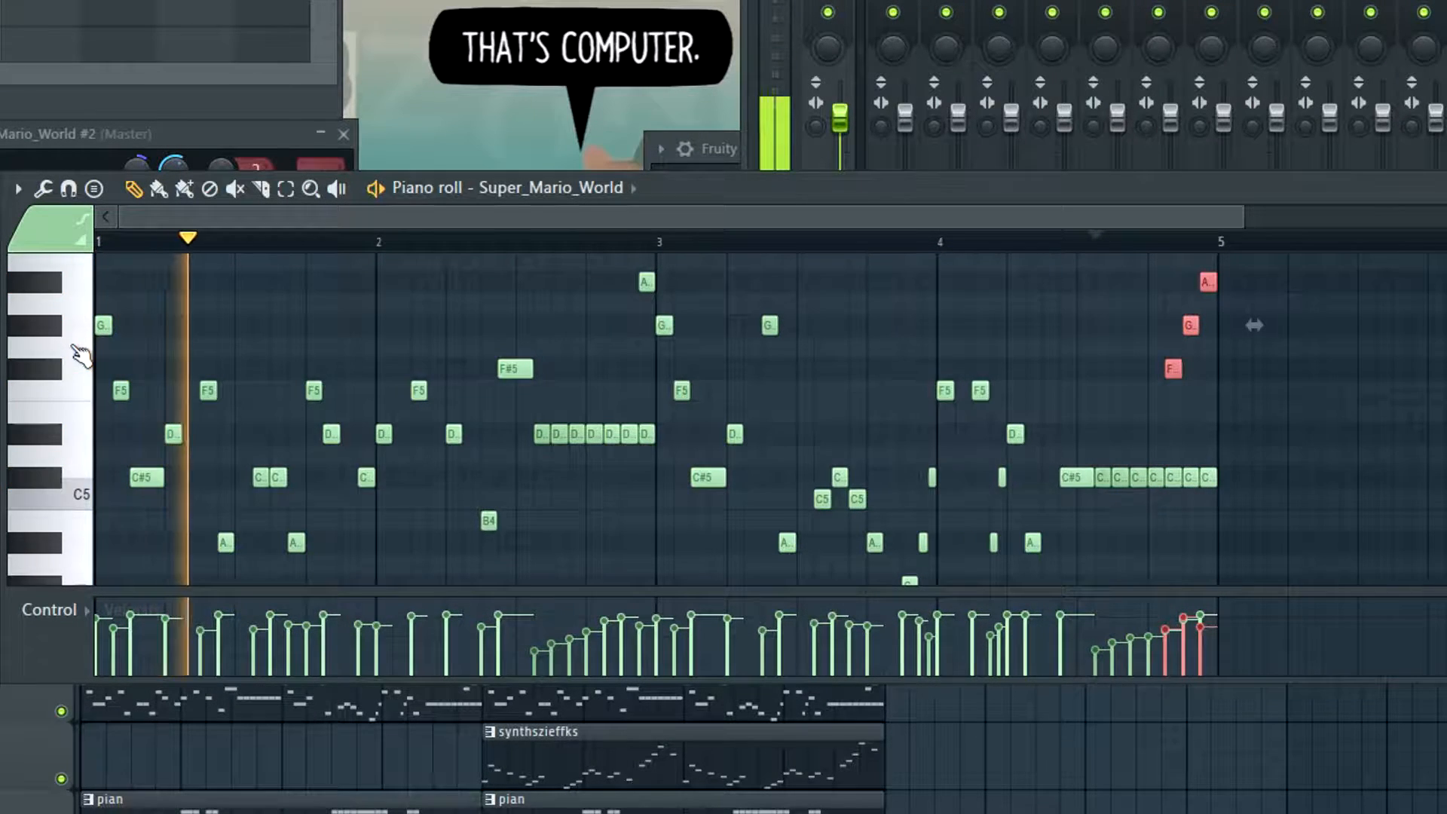
{"action": "key", "text": "space"}
{"action": "left_click_drag", "start_coordinate": [1175, 364], "coordinate": [1227, 364]}
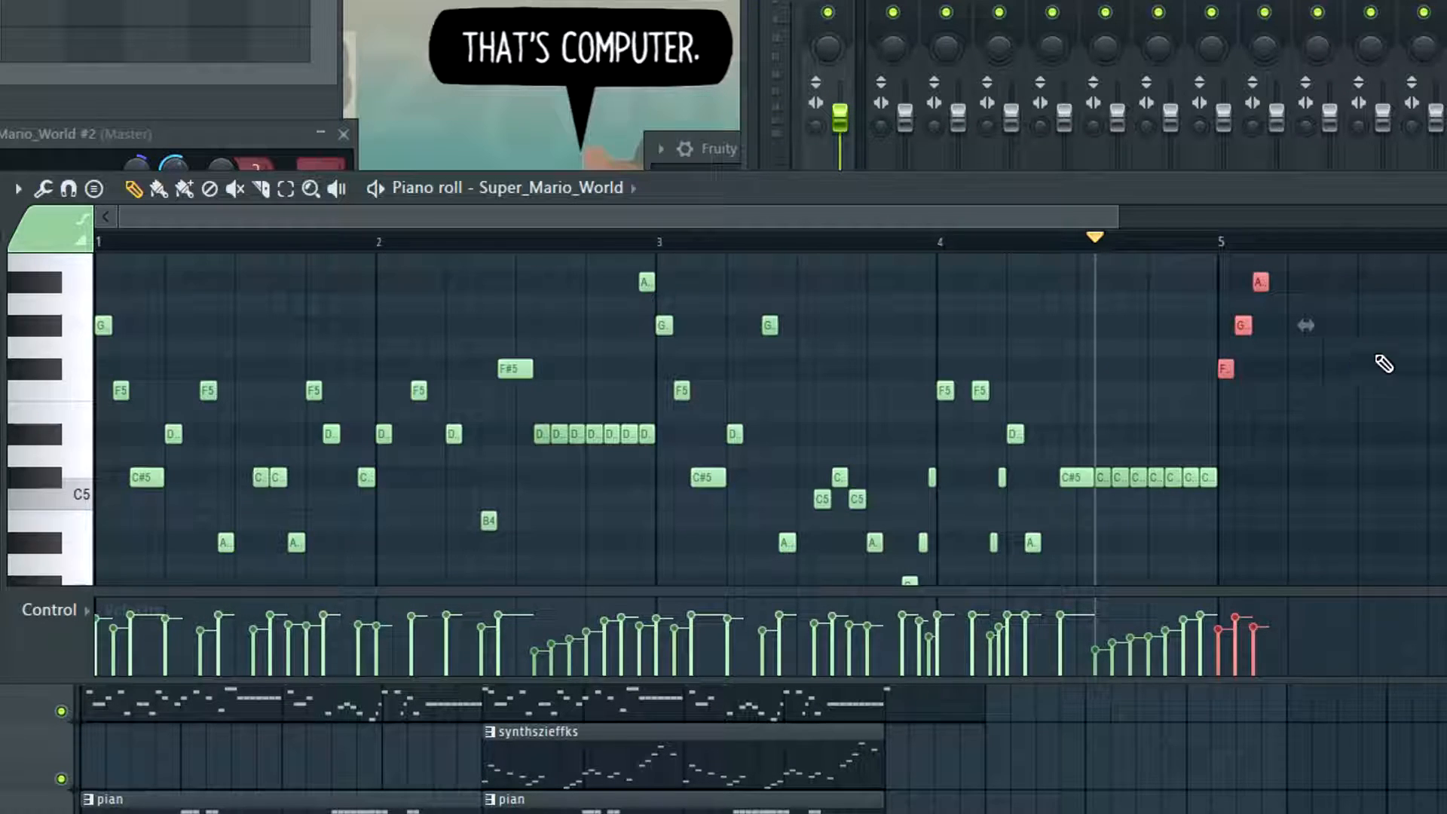
{"action": "key", "text": "space"}
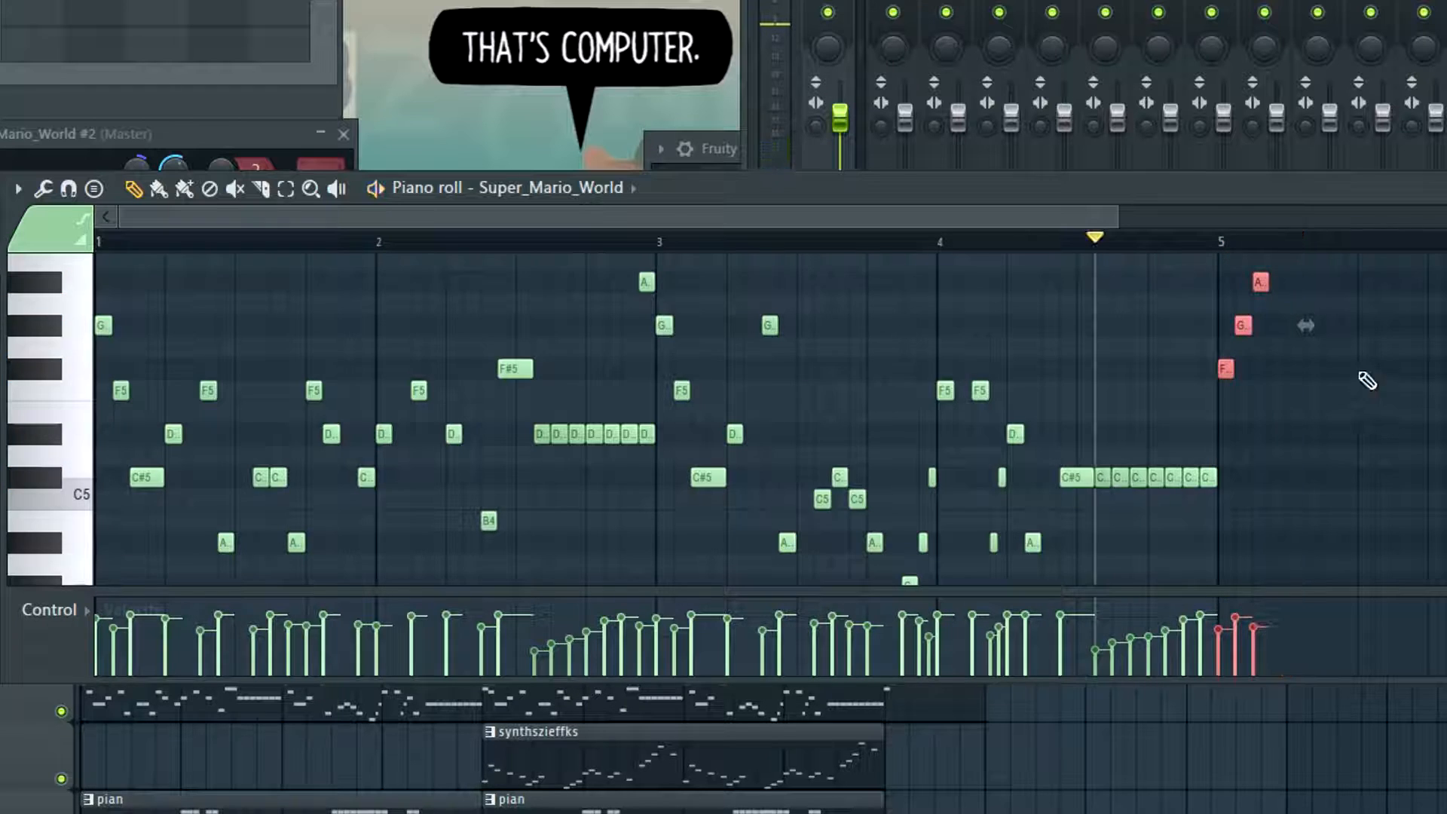
Play back the new melody phrase in the piano roll from bar 5 onward
{"action": "scroll", "coordinate": [1270, 419], "scroll_direction": "up", "scroll_amount": 3}
{"action": "scroll", "coordinate": [1357, 434], "scroll_direction": "down", "scroll_amount": 2}
{"action": "scroll", "coordinate": [1326, 426], "scroll_direction": "up", "scroll_amount": 2}
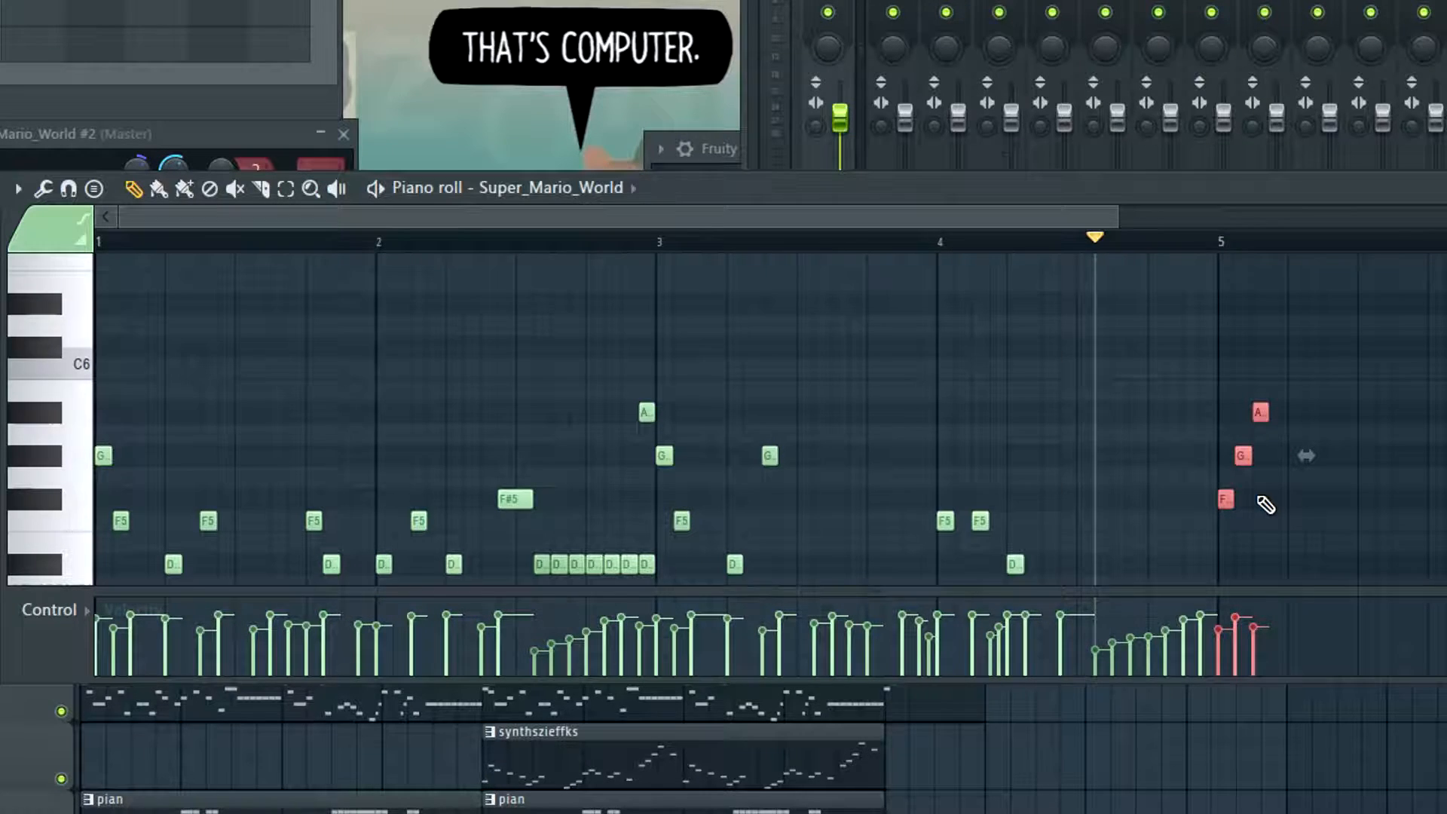
{"action": "key", "text": "space"}
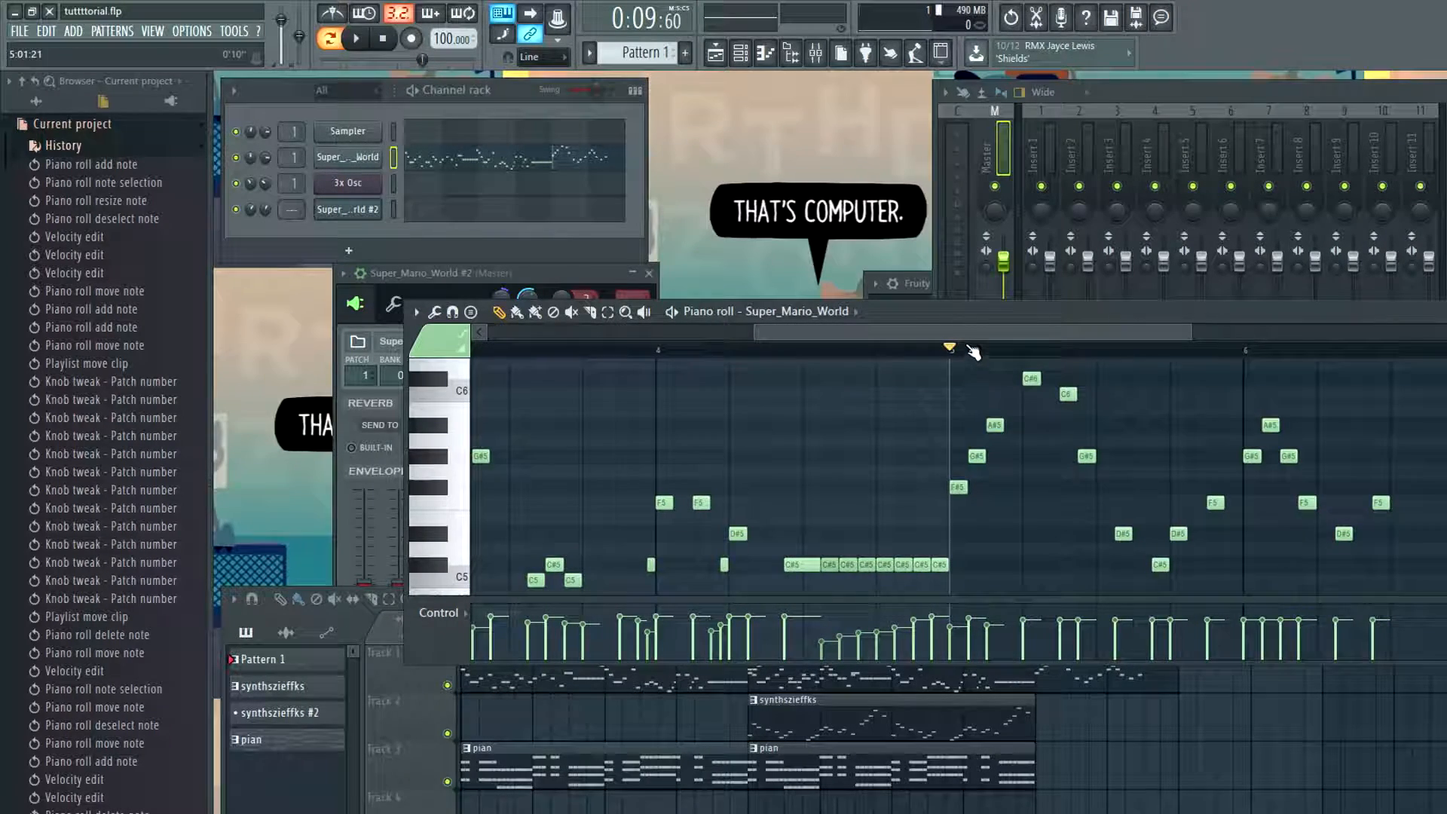
{"action": "left_click_drag", "start_coordinate": [972, 335], "coordinate": [1030, 335]}
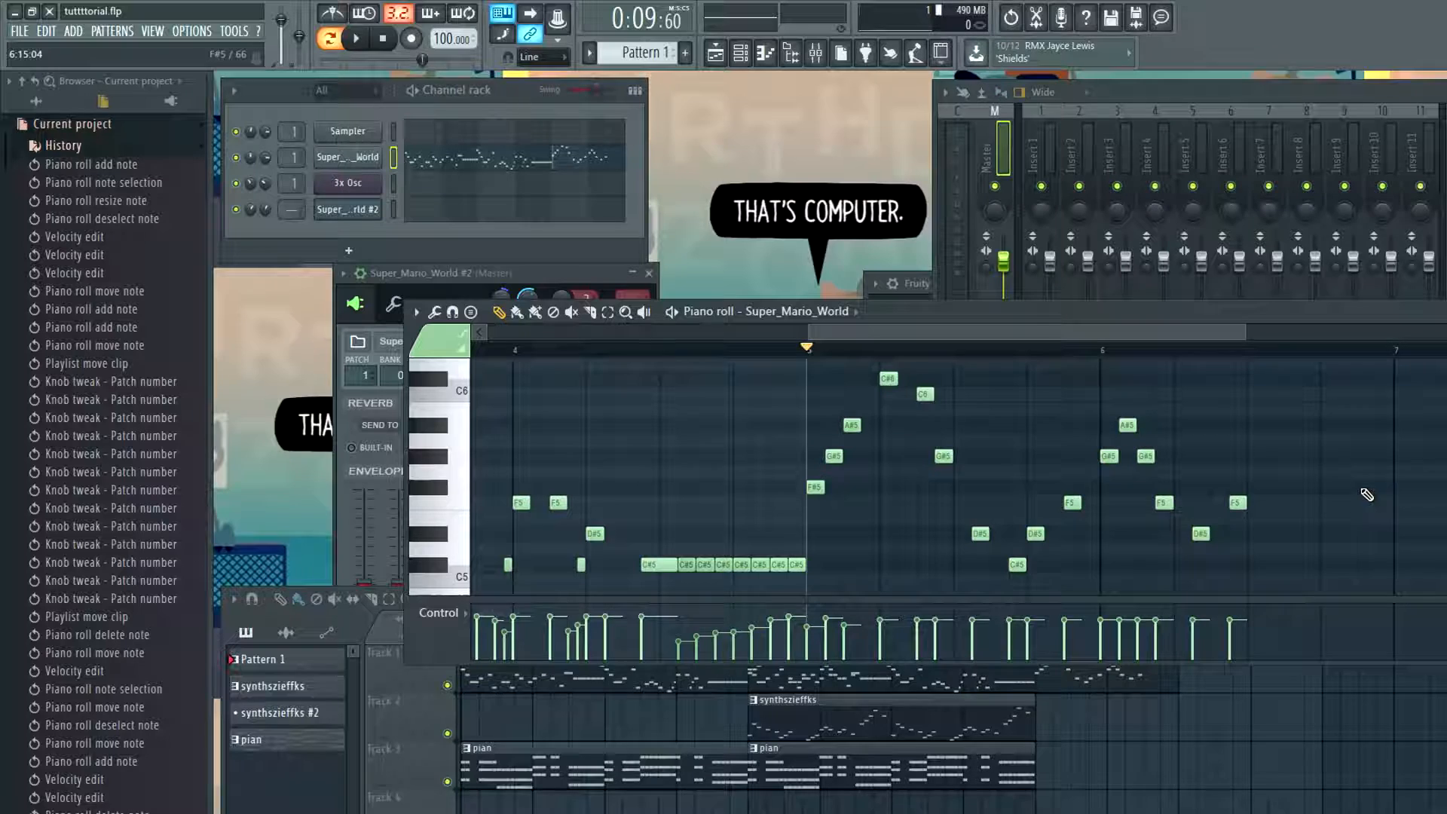
{"action": "key", "text": "space"}
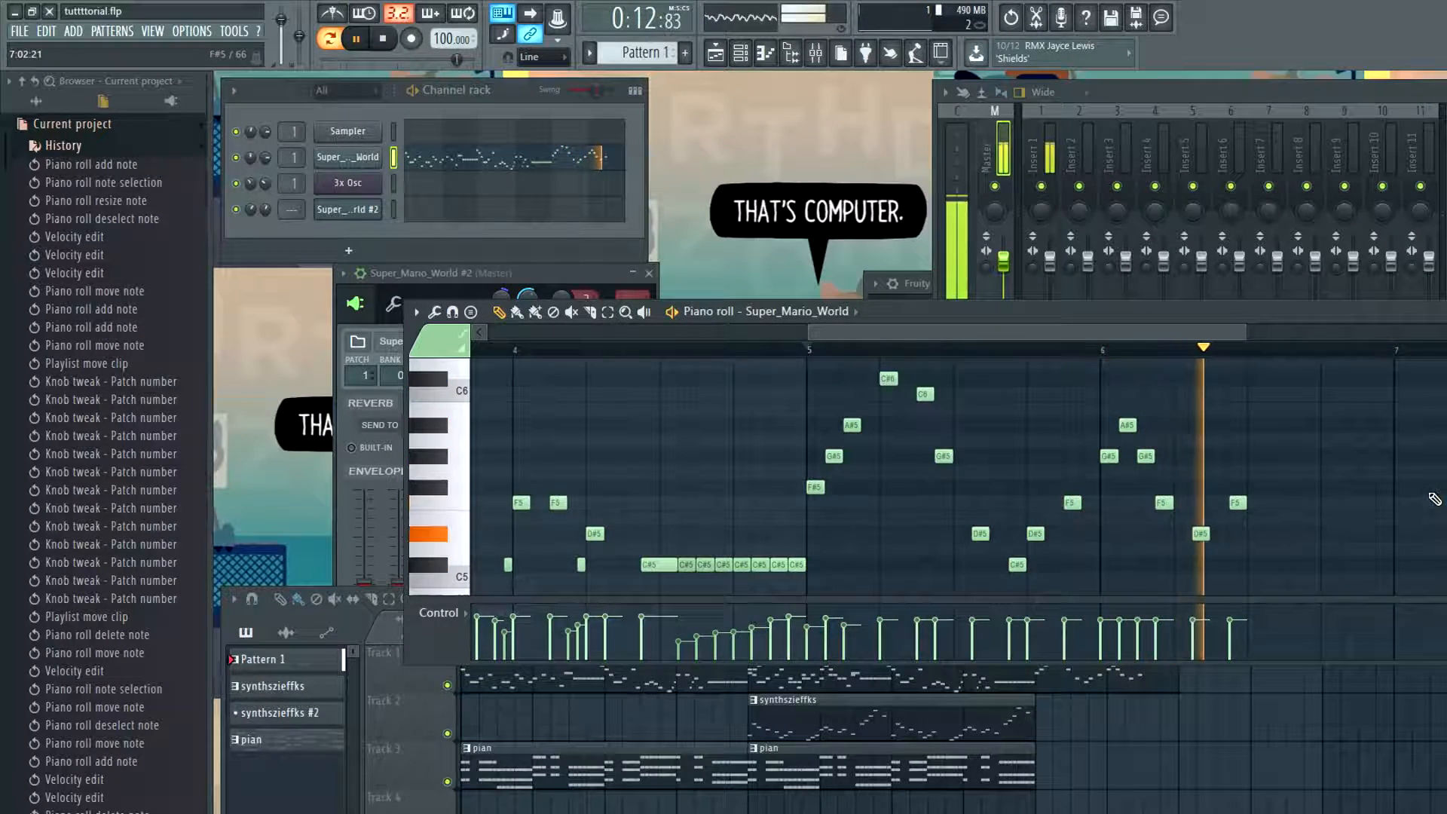
{"action": "key", "text": "space"}
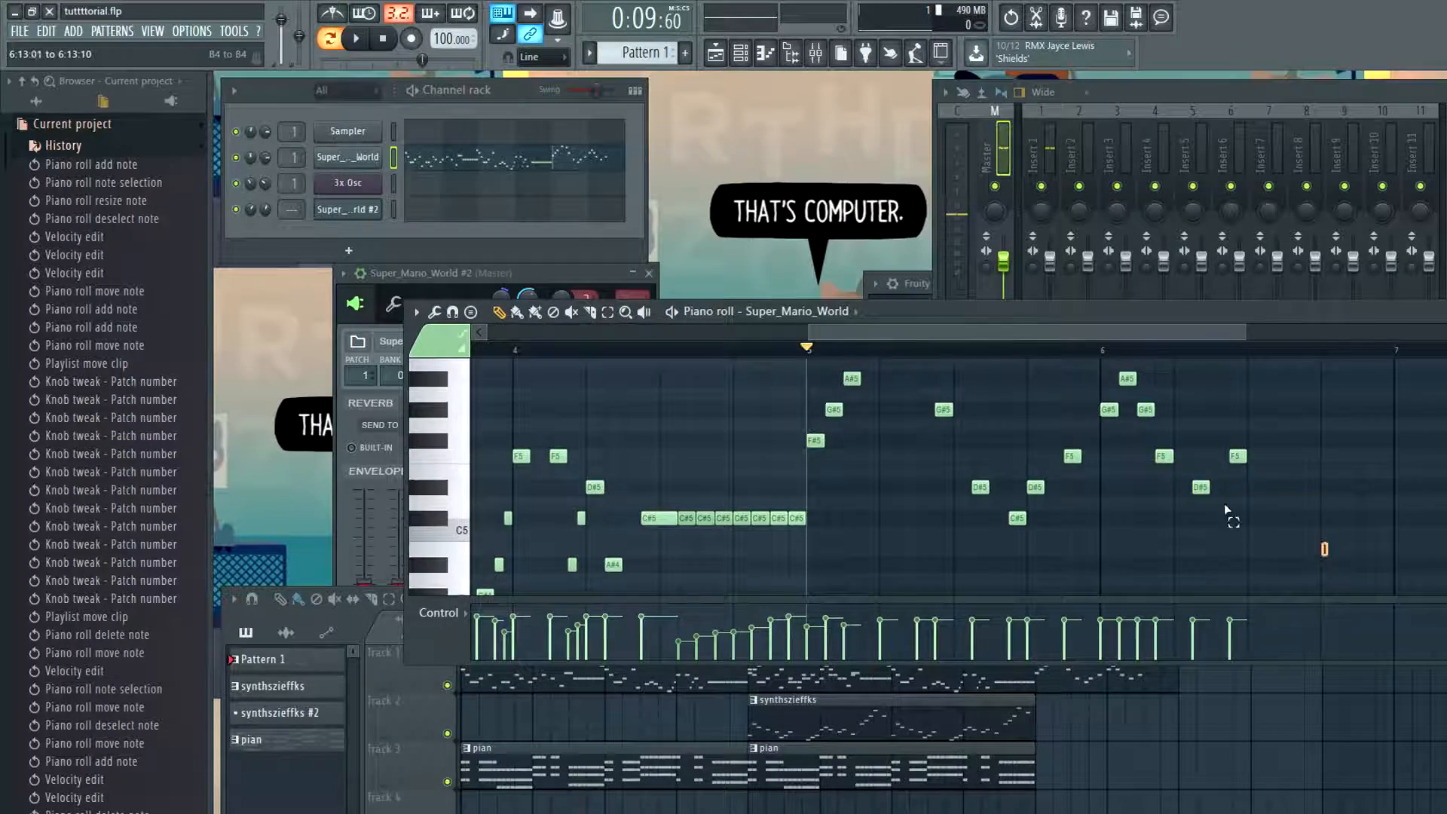
Move all notes from bar 5 onward out of Pattern 1 to the start of a new pattern named melody2
{"action": "left_click_drag", "start_coordinate": [1326, 346], "coordinate": [818, 421]}
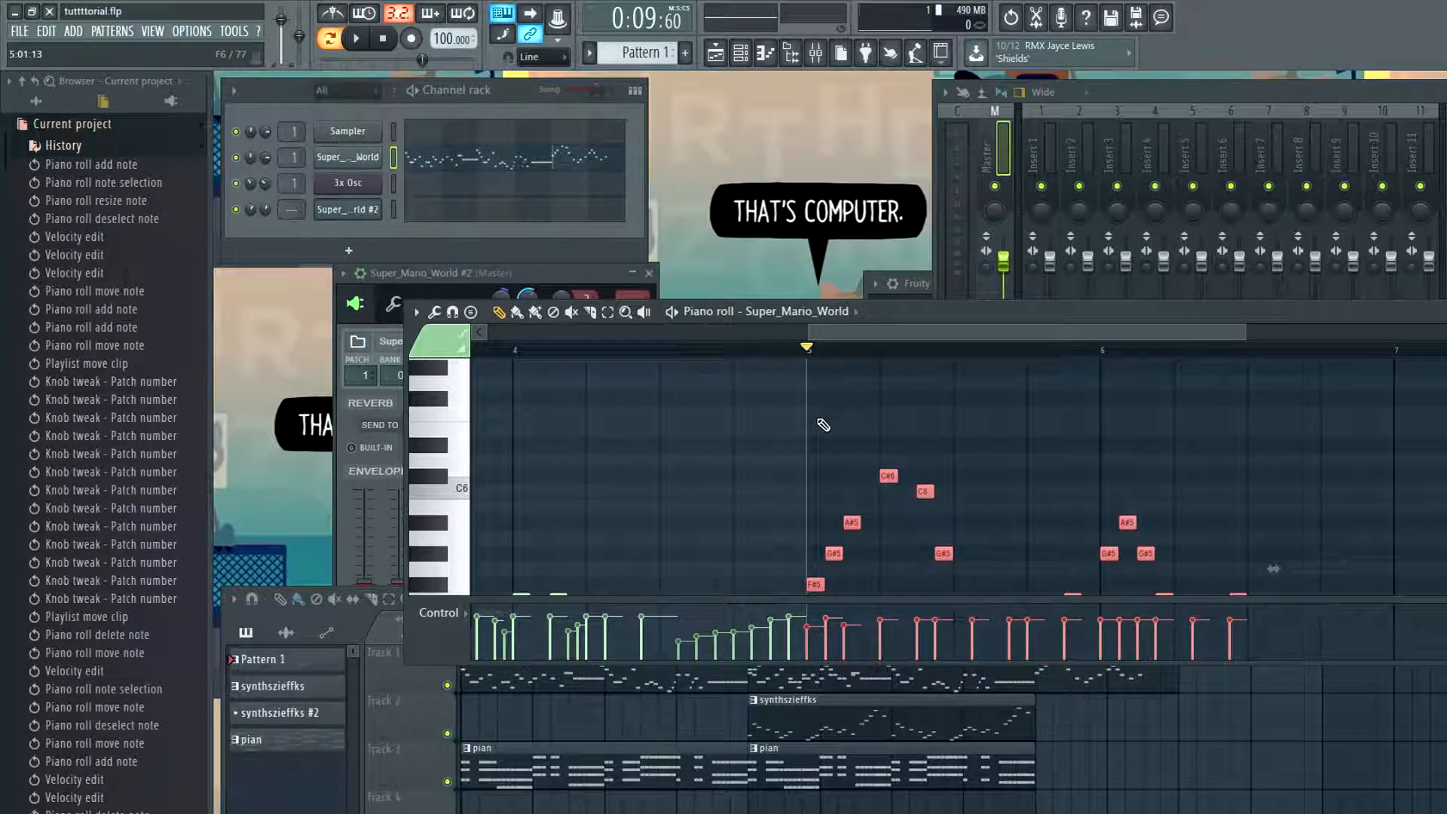
{"action": "key", "text": "Delete"}
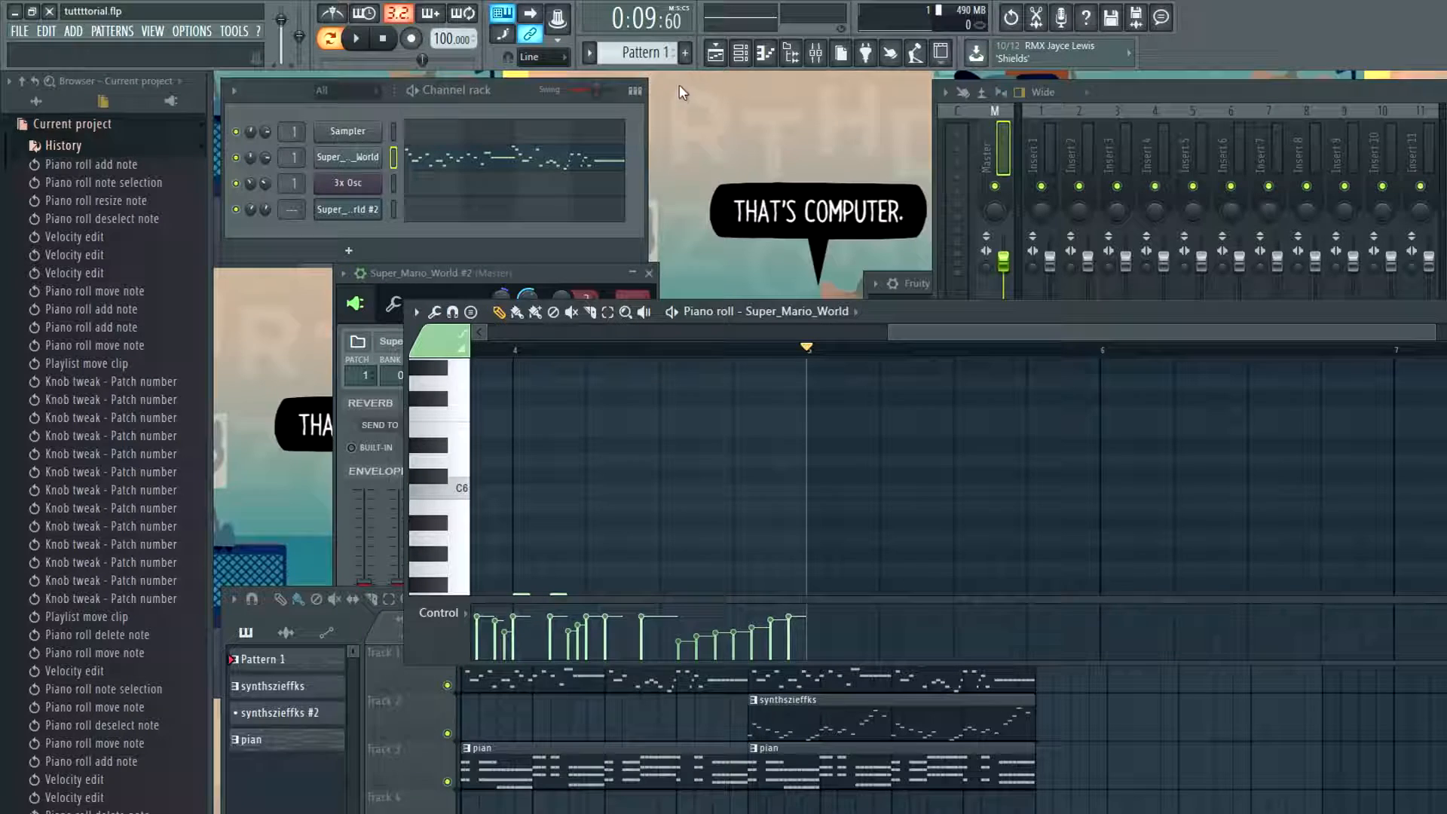
{"action": "left_click", "coordinate": [685, 52]}
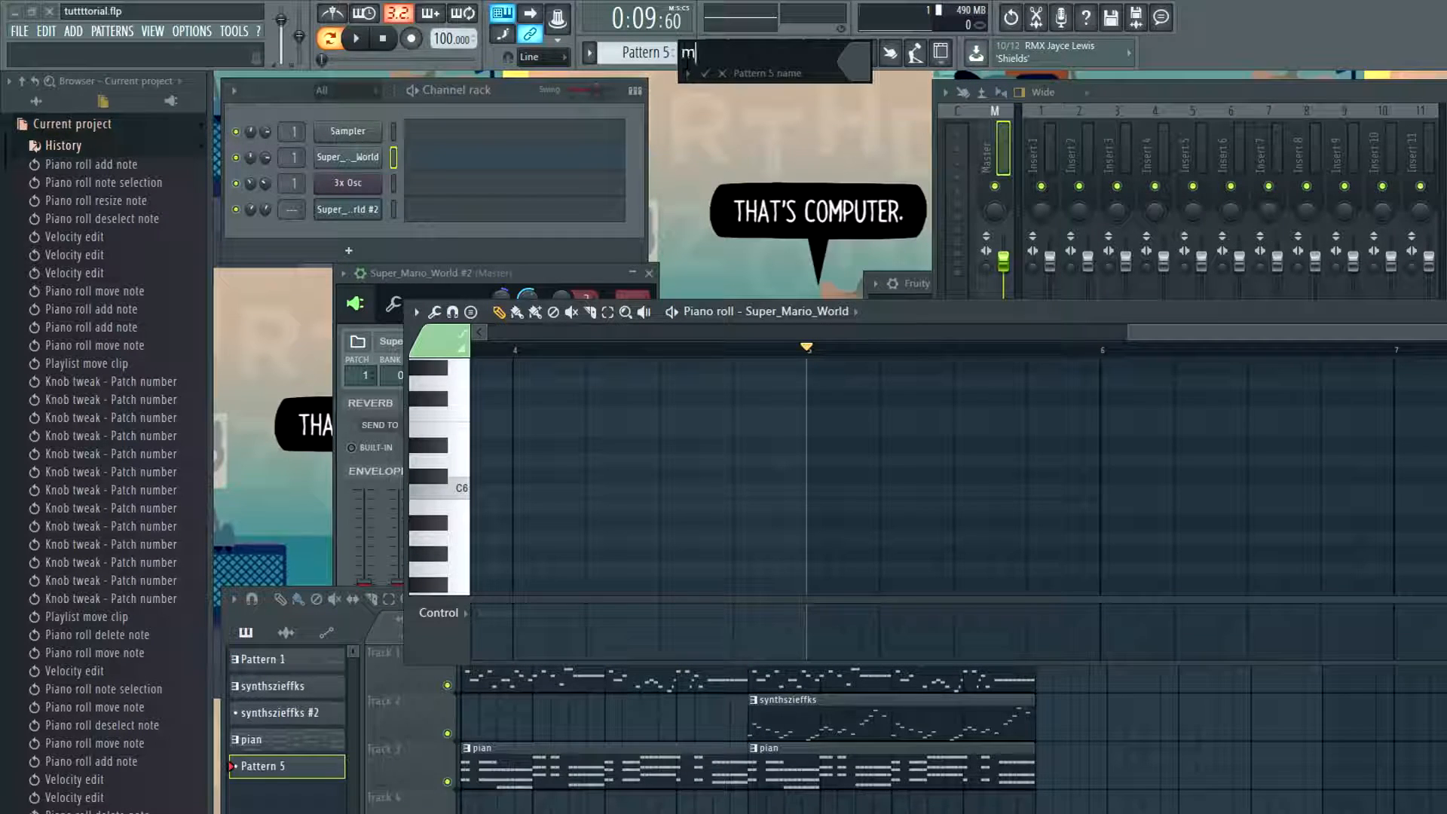
{"action": "key", "text": "Return"}
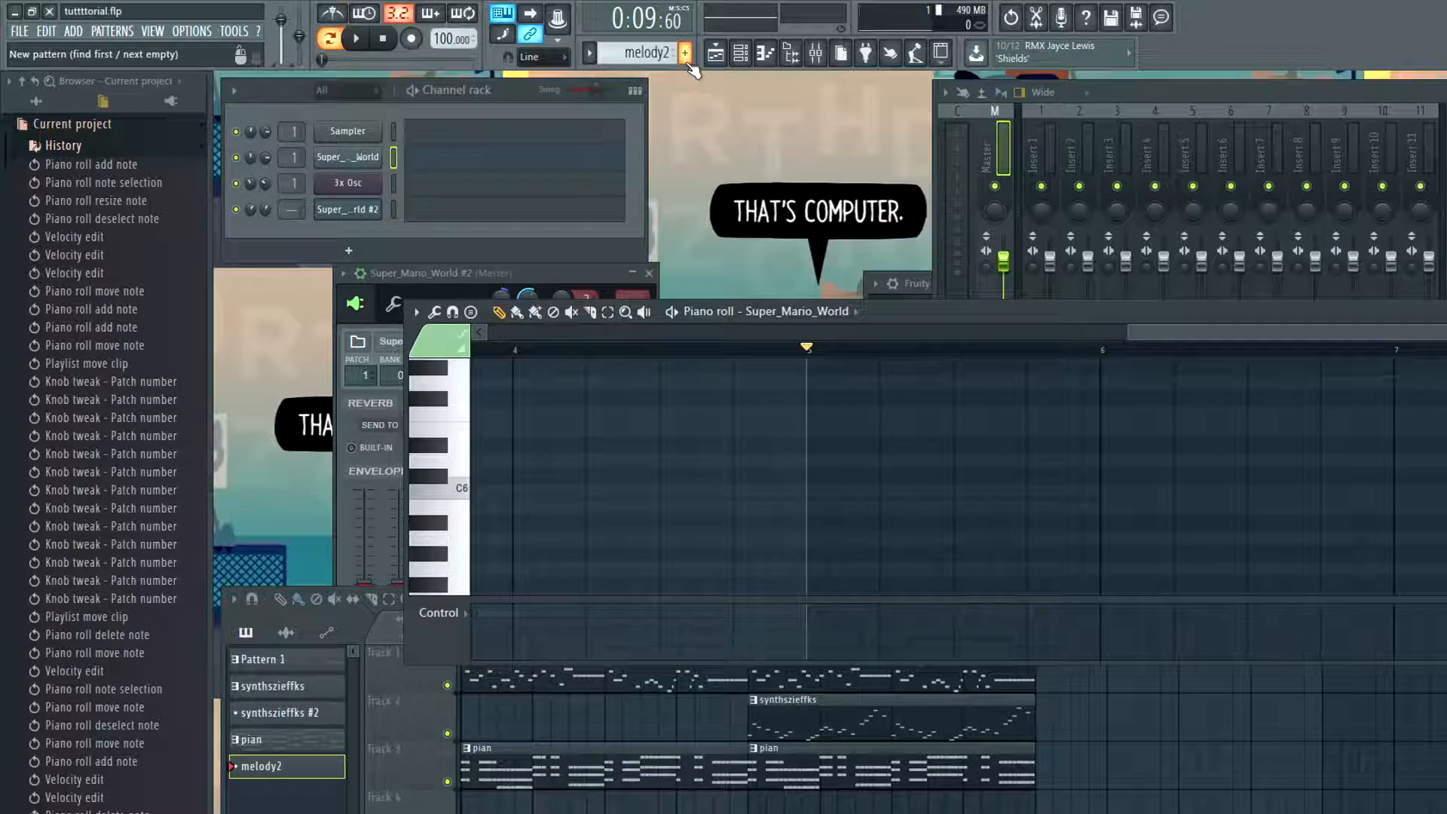
{"action": "left_click_drag", "start_coordinate": [1176, 333], "coordinate": [164, 252]}
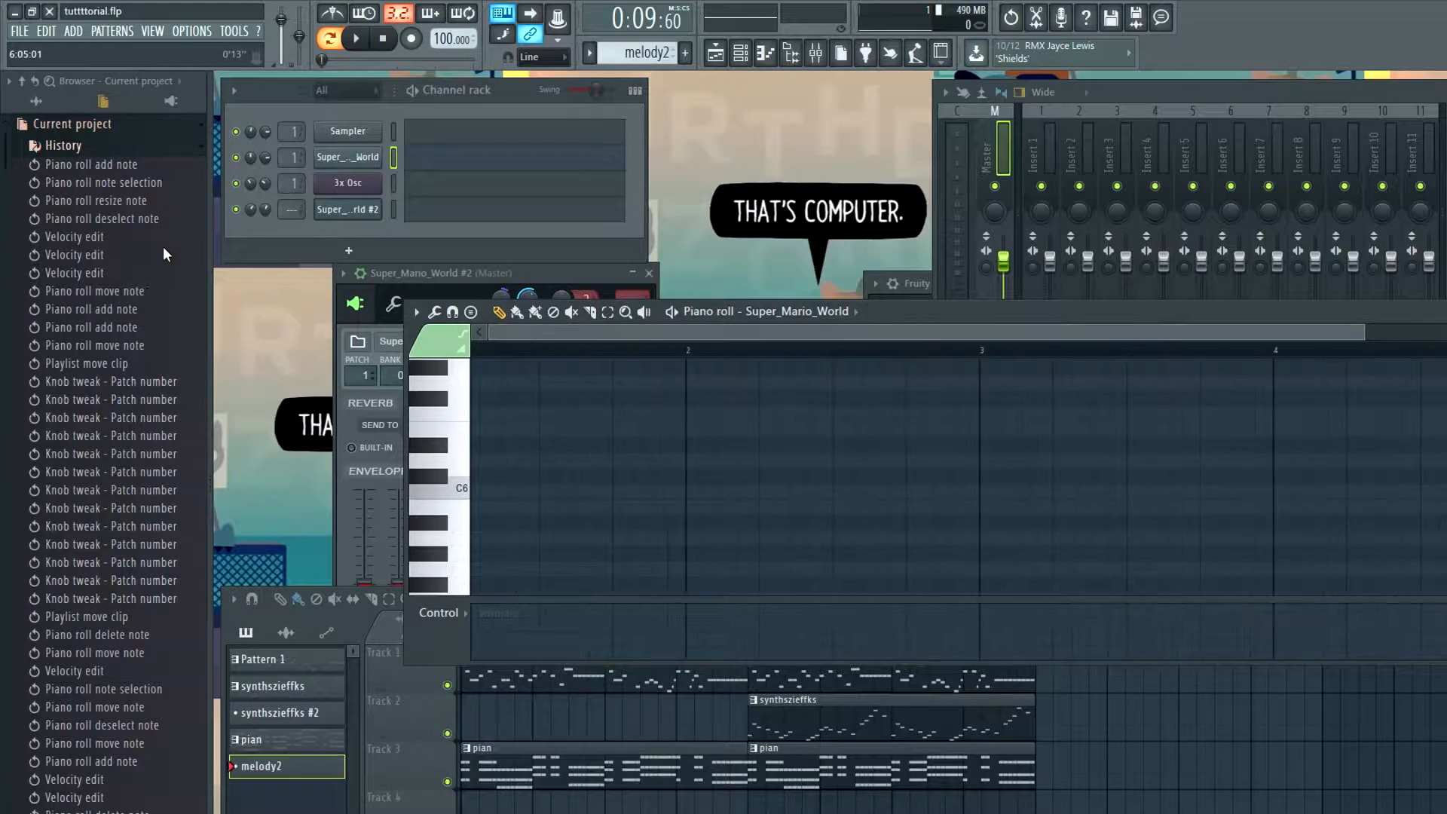
{"action": "key", "text": "ctrl+v"}
{"action": "scroll", "coordinate": [682, 423], "scroll_direction": "down", "scroll_amount": 3}
Place the melody2 pattern on Track 1 of the playlist, starting at bar 9
{"action": "left_click", "coordinate": [1163, 740]}
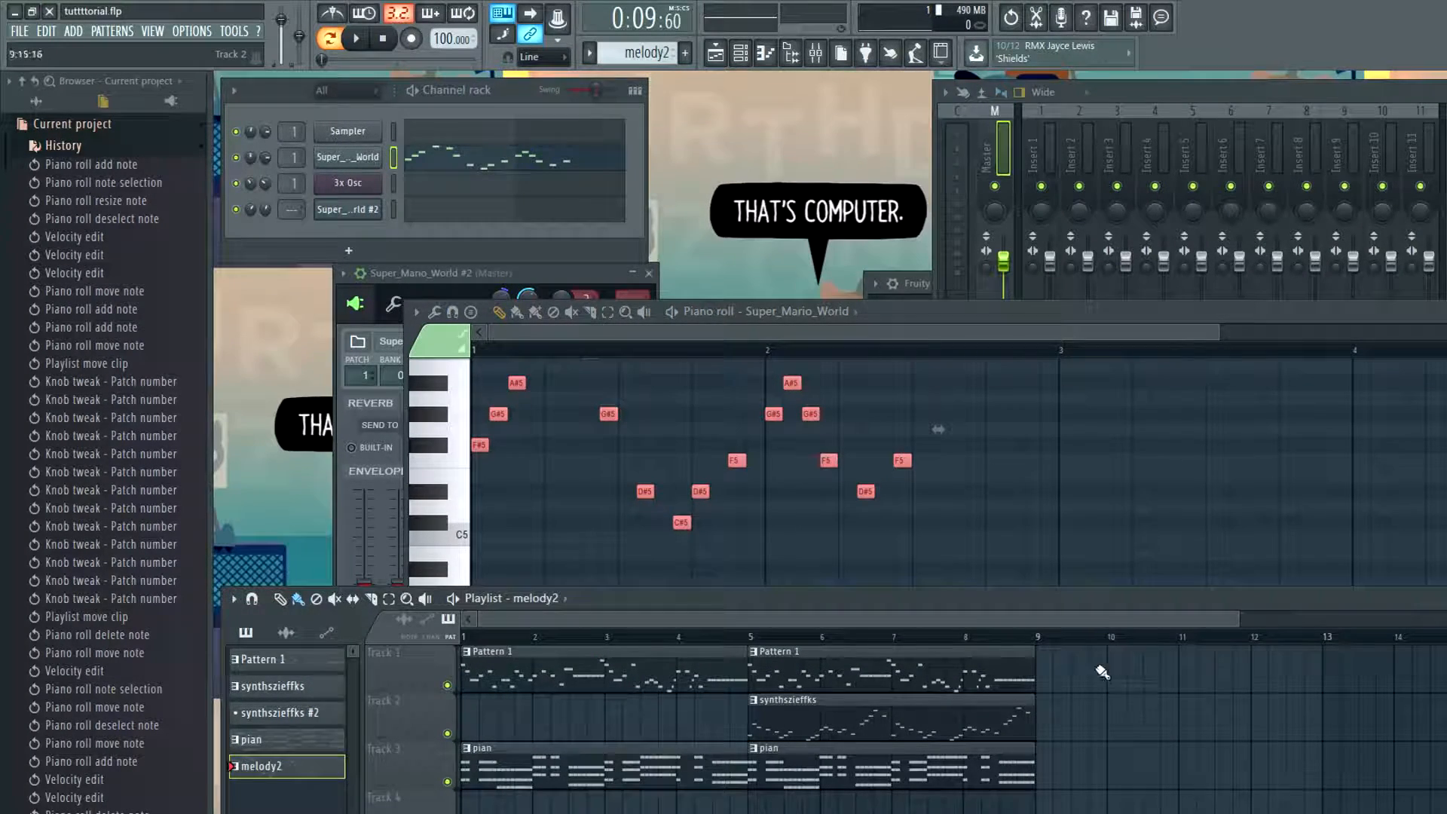
{"action": "left_click", "coordinate": [1144, 682]}
{"action": "left_click_drag", "start_coordinate": [1215, 681], "coordinate": [1100, 680]}
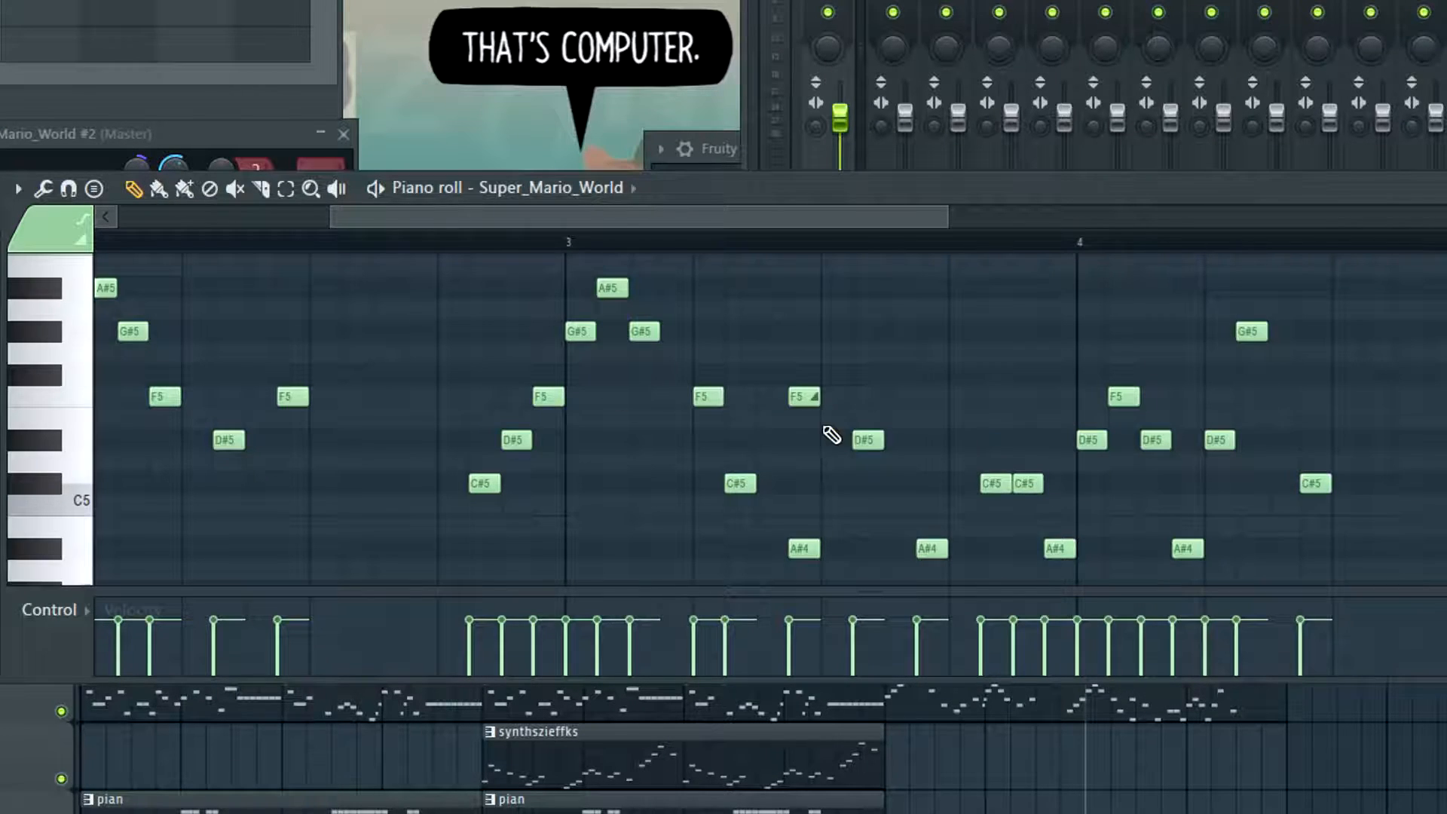
Add C#5 and F#5 notes, each one beat long, at the start of bar 5 in melody2
{"action": "scroll", "coordinate": [758, 220], "scroll_direction": "right", "scroll_amount": 2}
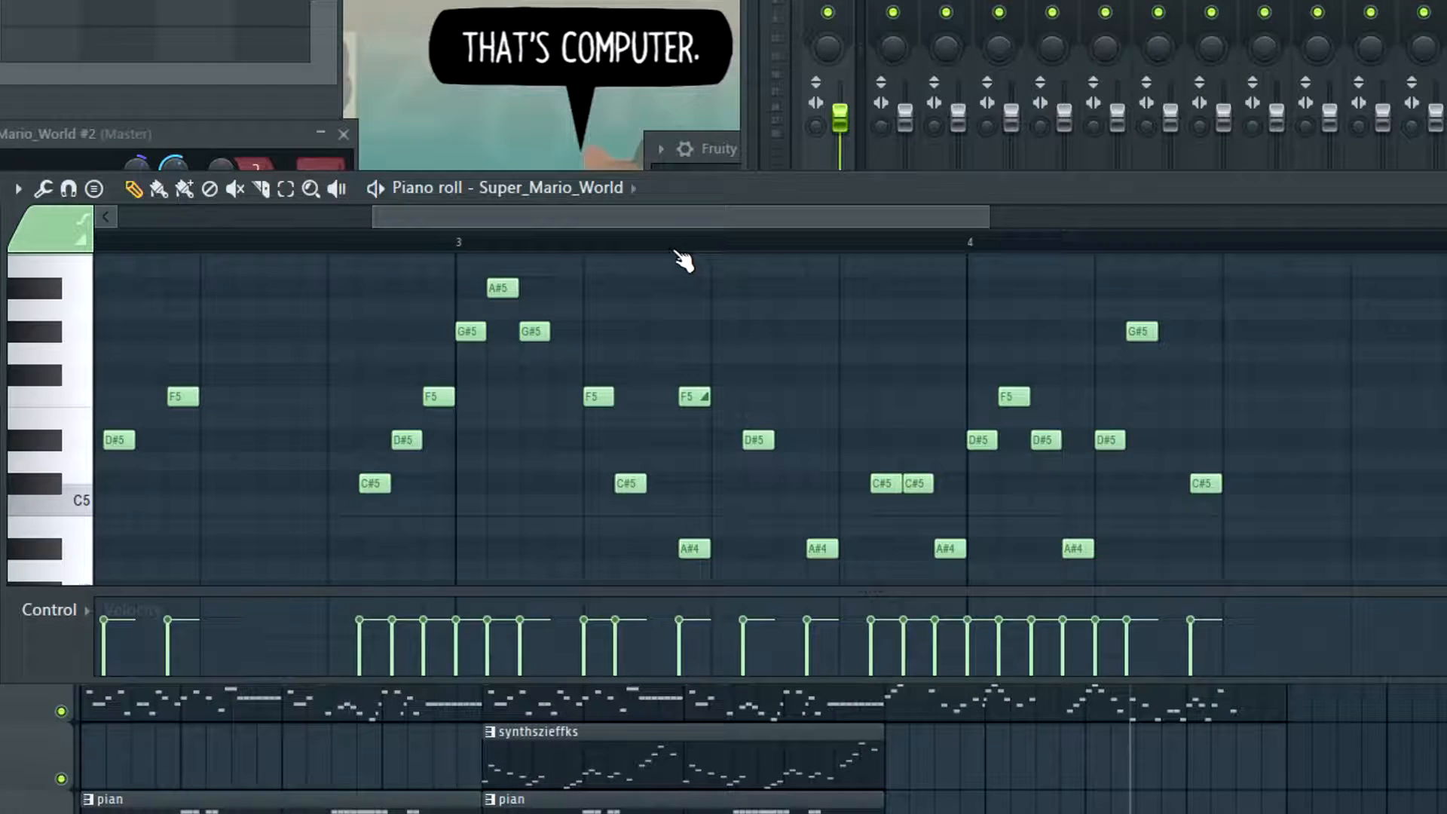
{"action": "left_click_drag", "start_coordinate": [702, 229], "coordinate": [998, 269]}
{"action": "left_click", "coordinate": [818, 483]}
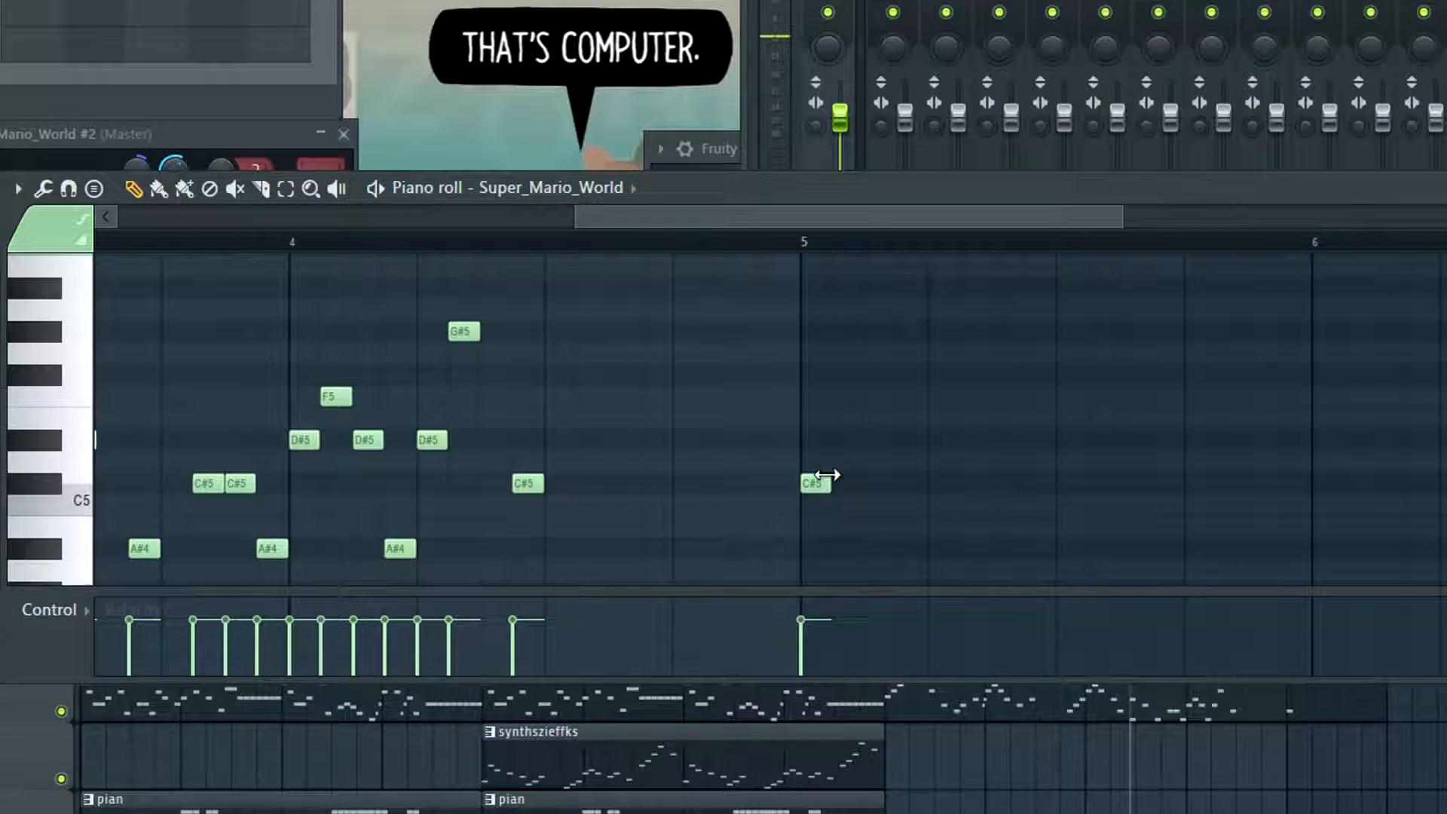
{"action": "left_click_drag", "start_coordinate": [828, 475], "coordinate": [917, 512]}
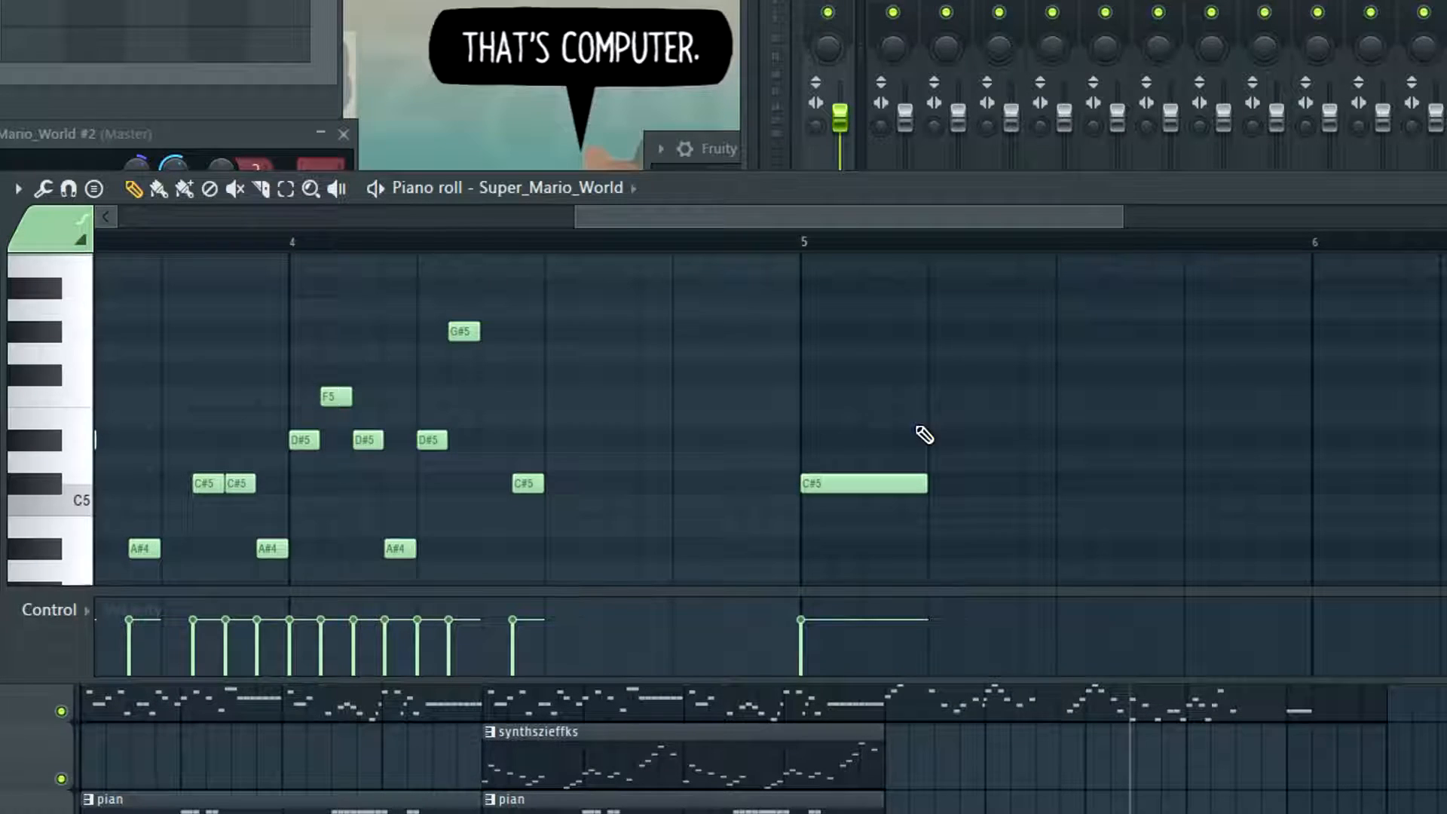
{"action": "left_click", "coordinate": [819, 377]}
{"action": "scroll", "coordinate": [1006, 447], "scroll_direction": "up", "scroll_amount": 3}
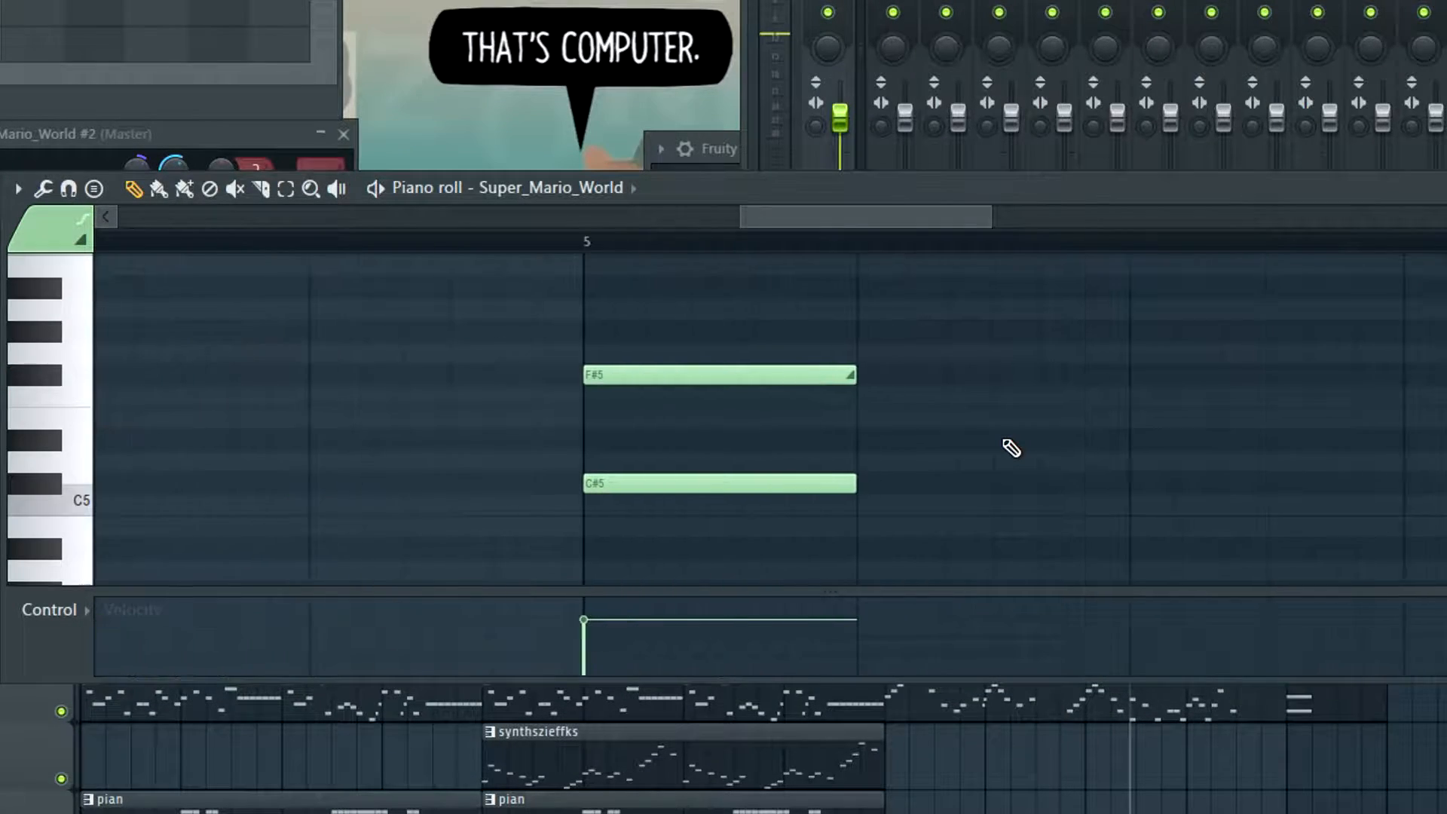
Try a shorter, delayed F#5 over the C#5 in bar 5, audition it, and restore it to one beat at the bar's start
{"action": "left_click_drag", "start_coordinate": [847, 377], "coordinate": [667, 376]}
{"action": "left_click", "coordinate": [579, 241]}
{"action": "key", "text": "space"}
{"action": "key", "text": "space"}
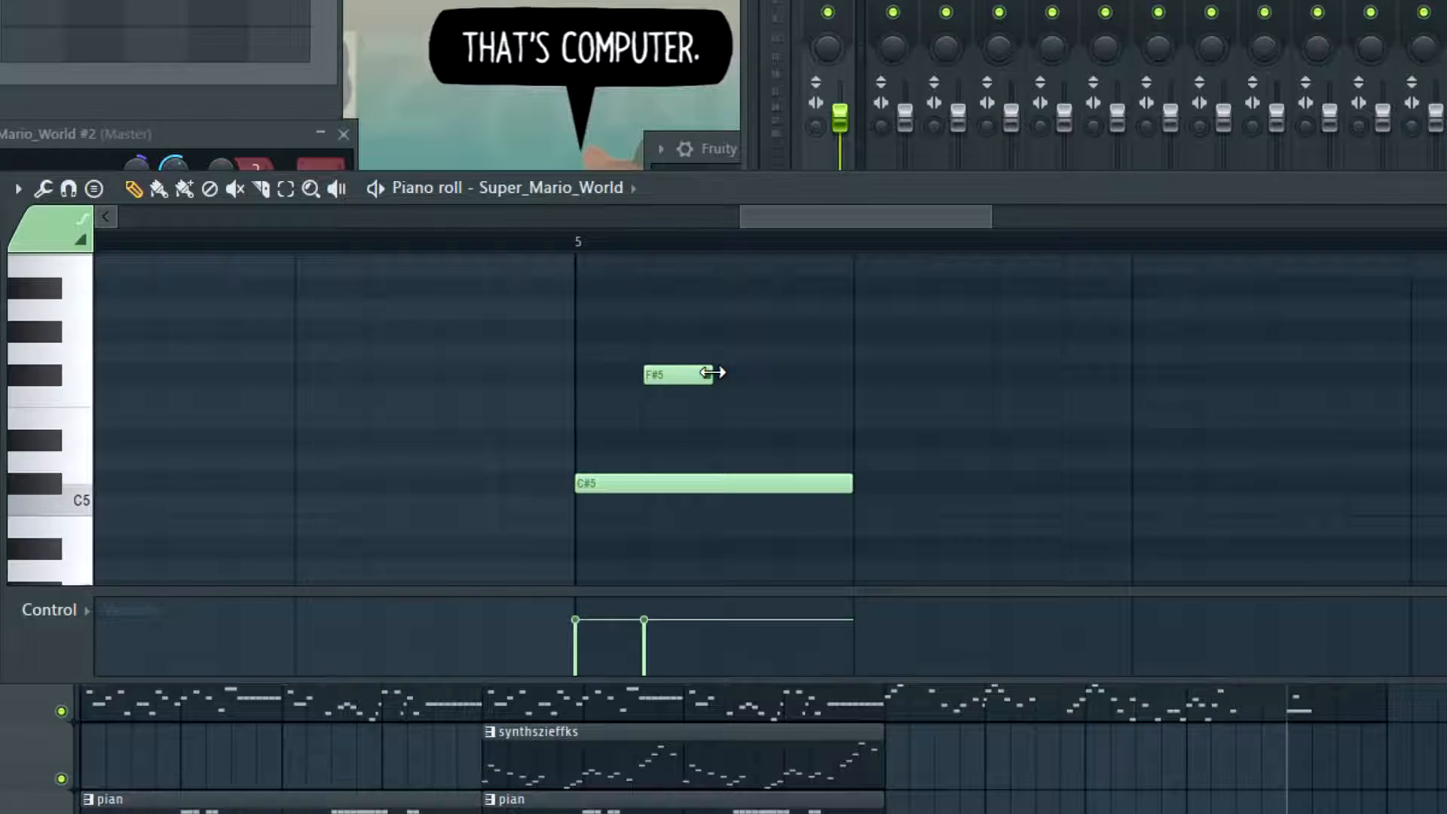
{"action": "left_click_drag", "start_coordinate": [709, 373], "coordinate": [655, 413]}
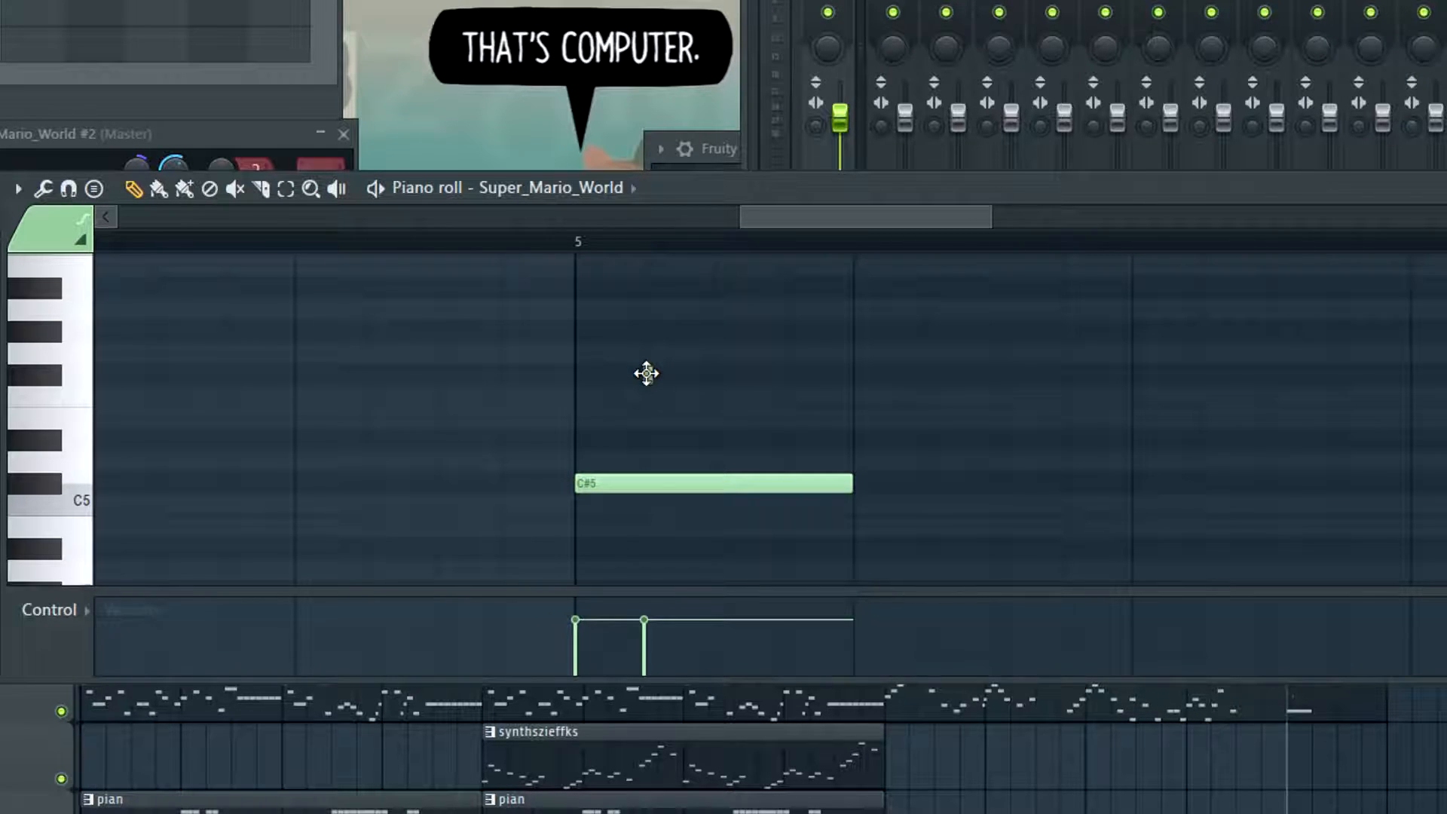
{"action": "left_click_drag", "start_coordinate": [650, 373], "coordinate": [846, 378]}
{"action": "key", "text": "space"}
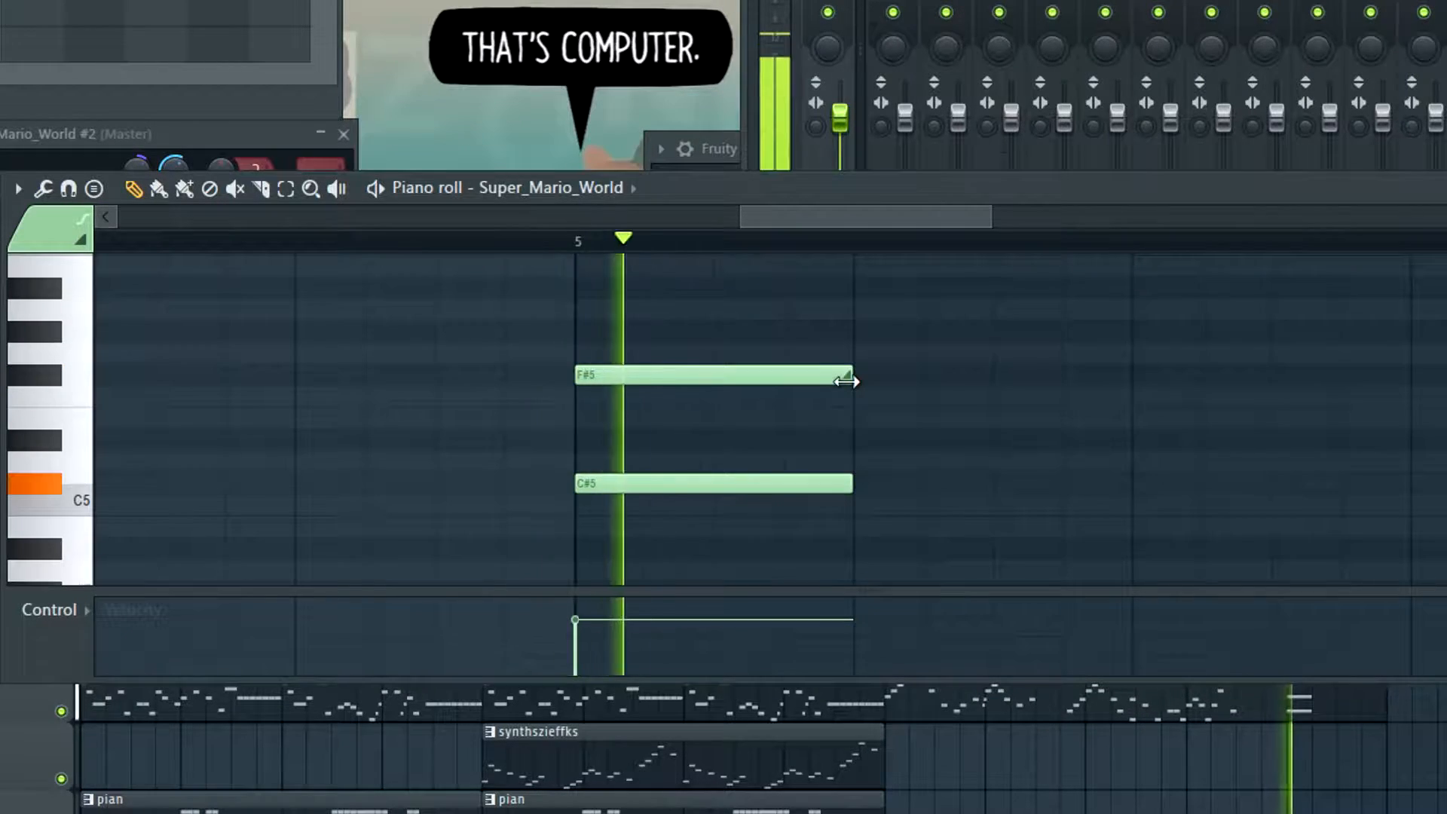
Inspect the melody2 notes between bars 3 and 5 and audition the overlapping F5 and A#4 in bar 3
{"action": "key", "text": "space"}
{"action": "scroll", "coordinate": [816, 371], "scroll_direction": "down", "scroll_amount": 5}
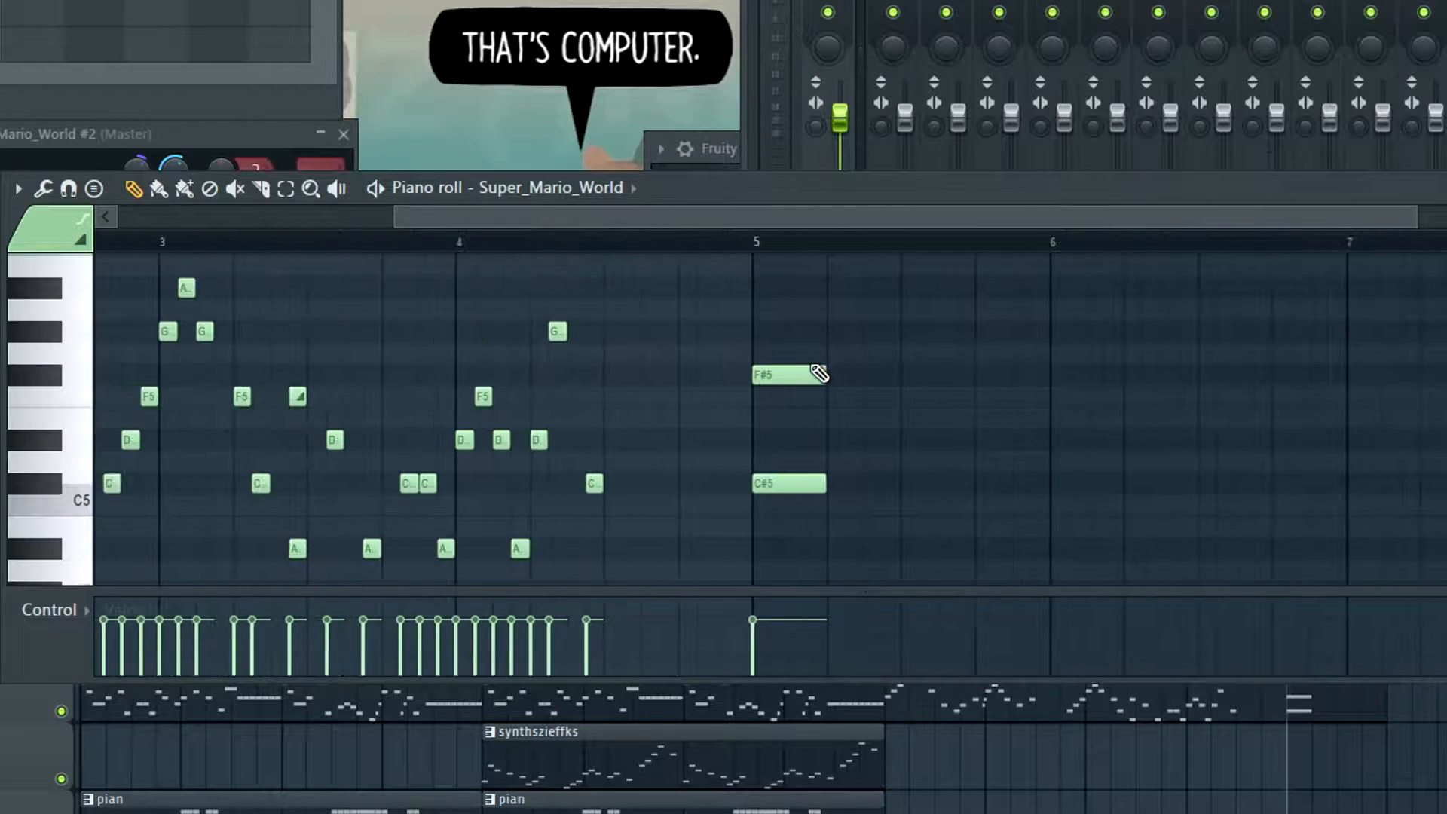
{"action": "scroll", "coordinate": [308, 399], "scroll_direction": "up", "scroll_amount": 4}
{"action": "scroll", "coordinate": [226, 414], "scroll_direction": "up", "scroll_amount": 2}
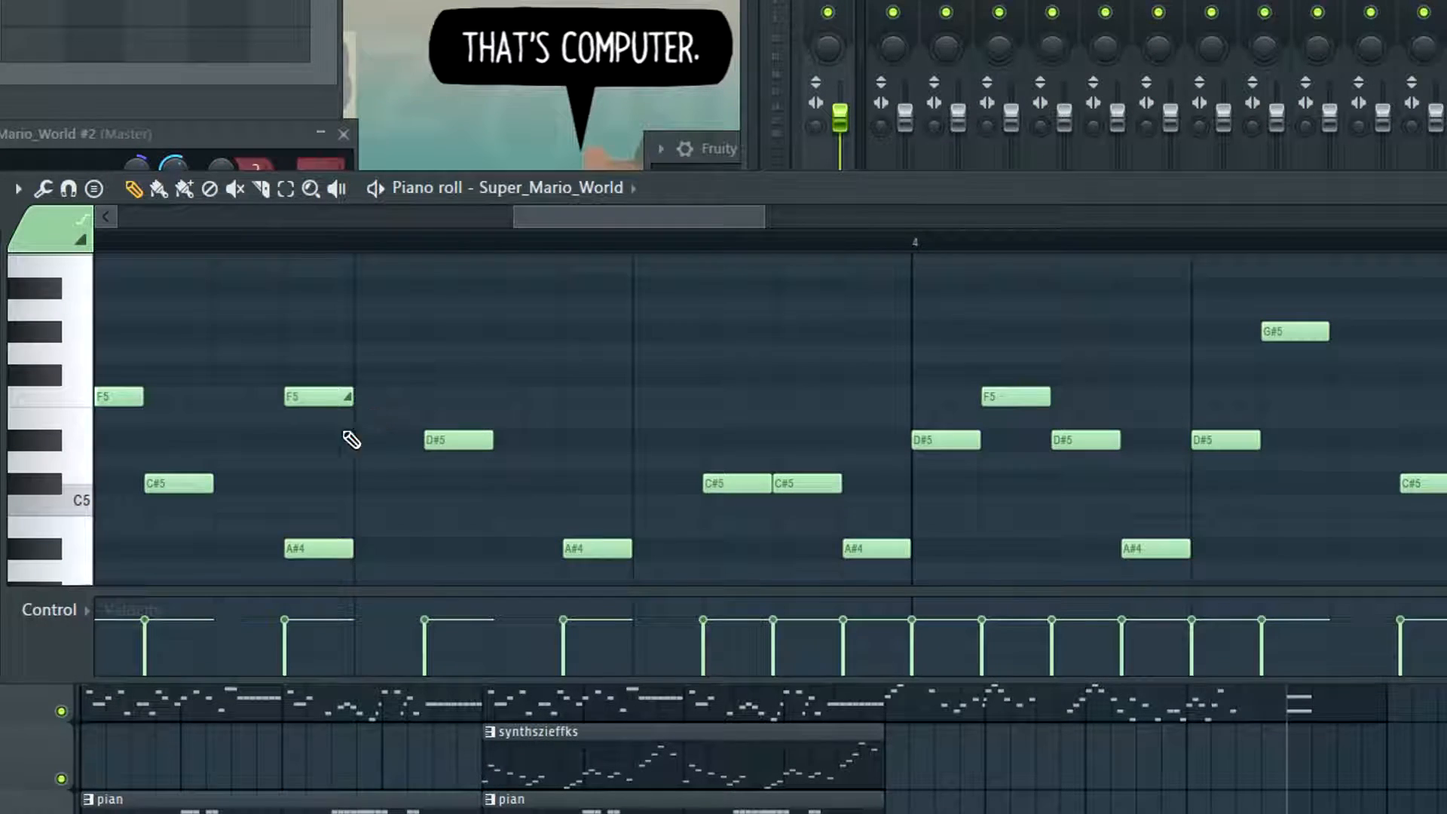
{"action": "scroll", "coordinate": [299, 245], "scroll_direction": "down", "scroll_amount": 2}
{"action": "scroll", "coordinate": [558, 313], "scroll_direction": "up", "scroll_amount": 2}
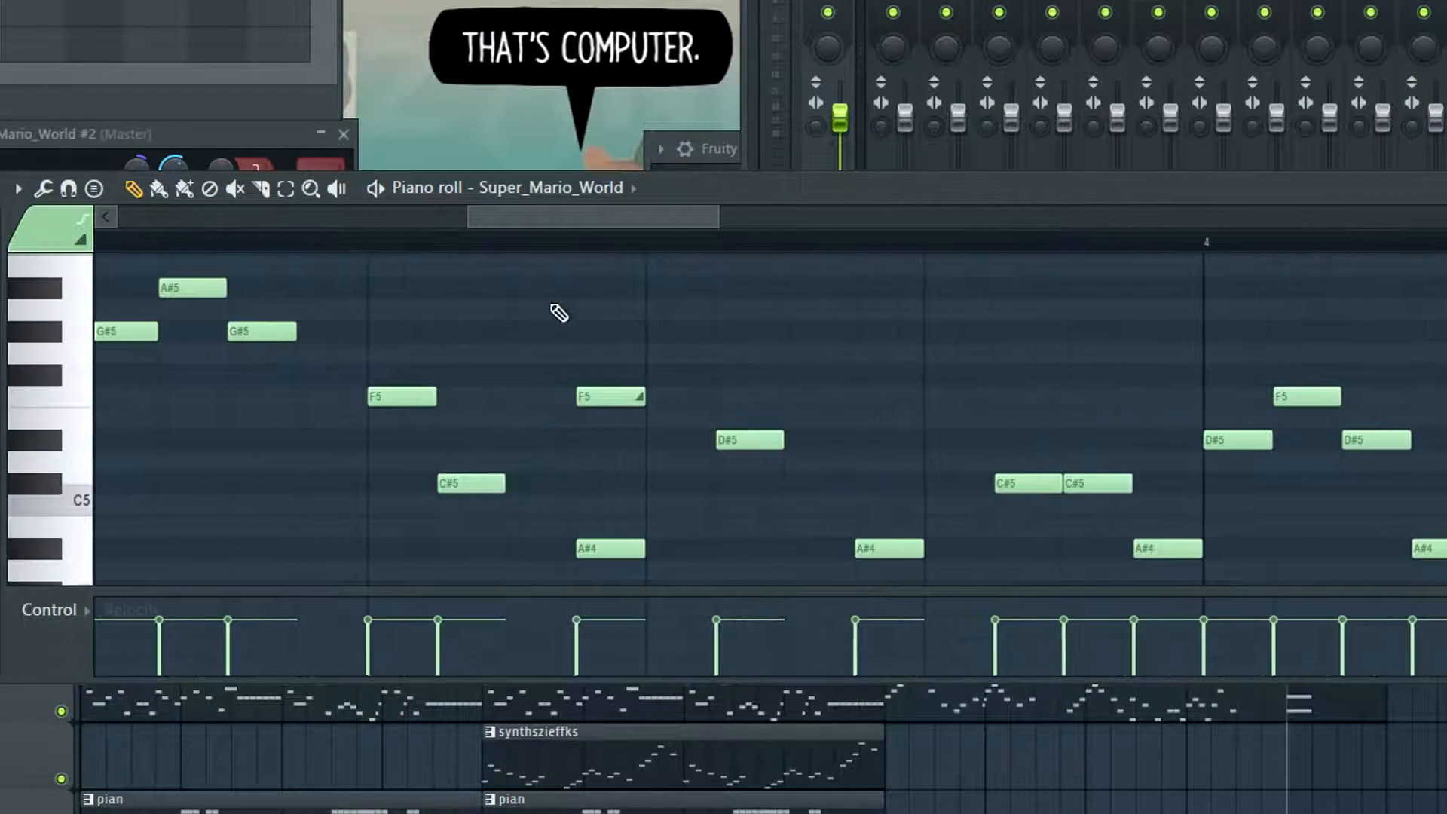
{"action": "key", "text": "space"}
{"action": "key", "text": "space"}
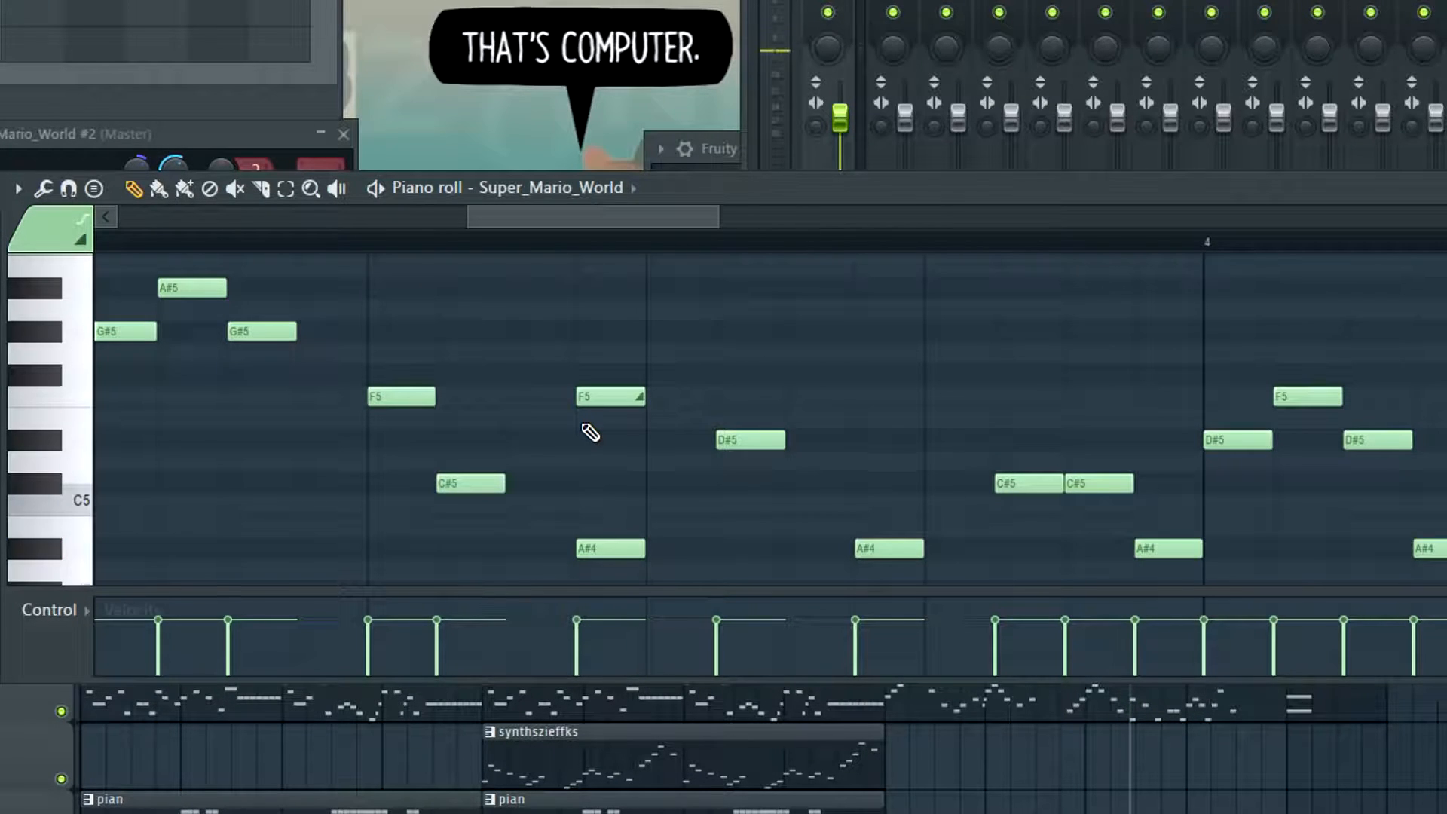
Try shortening the F5 above the A#4 in bar 3 to about a quarter of its length, and undo the change
{"action": "scroll", "coordinate": [590, 432], "scroll_direction": "up", "scroll_amount": 1}
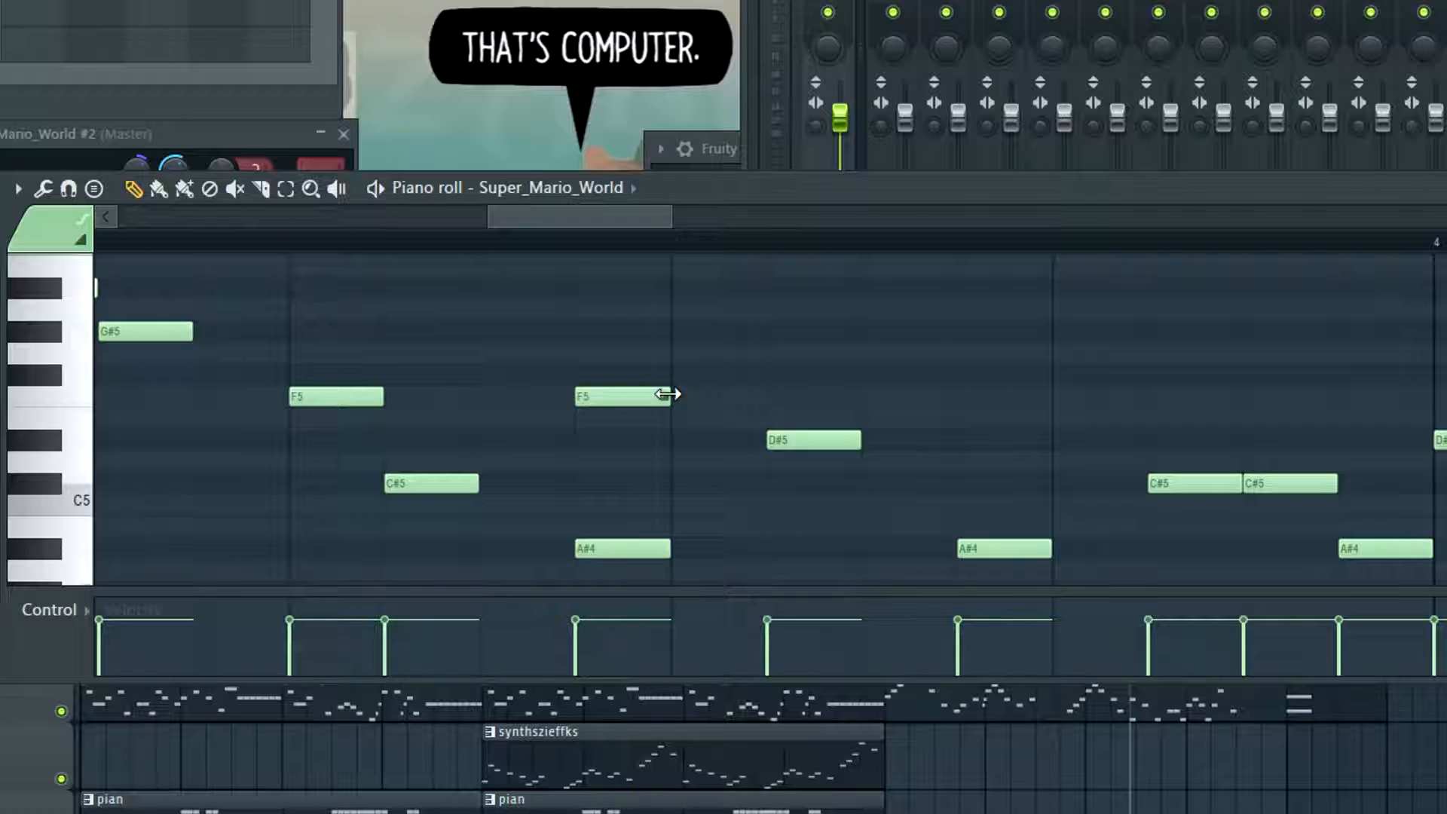
{"action": "left_click_drag", "start_coordinate": [673, 397], "coordinate": [603, 430]}
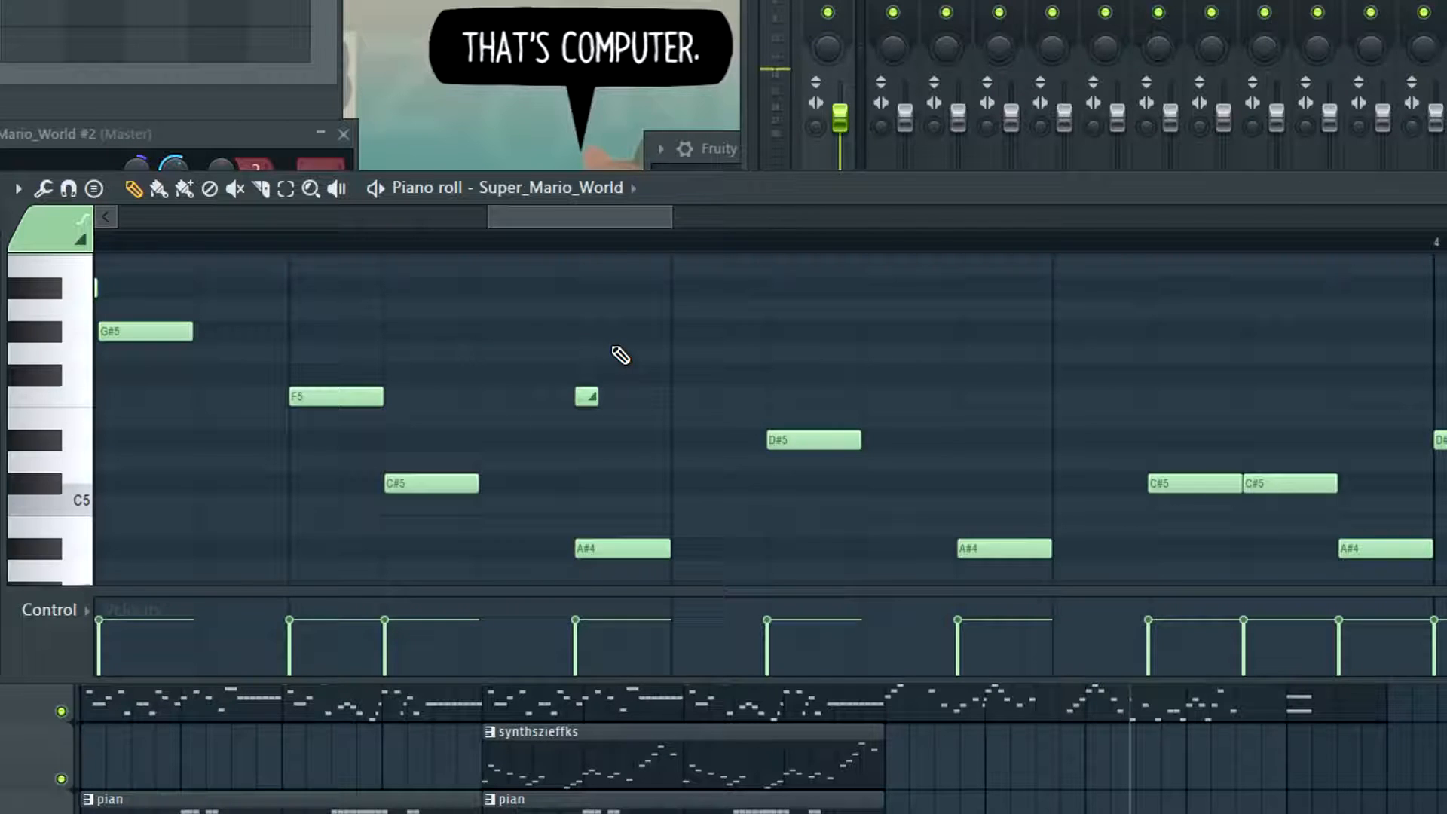
{"action": "key", "text": "ctrl+z"}
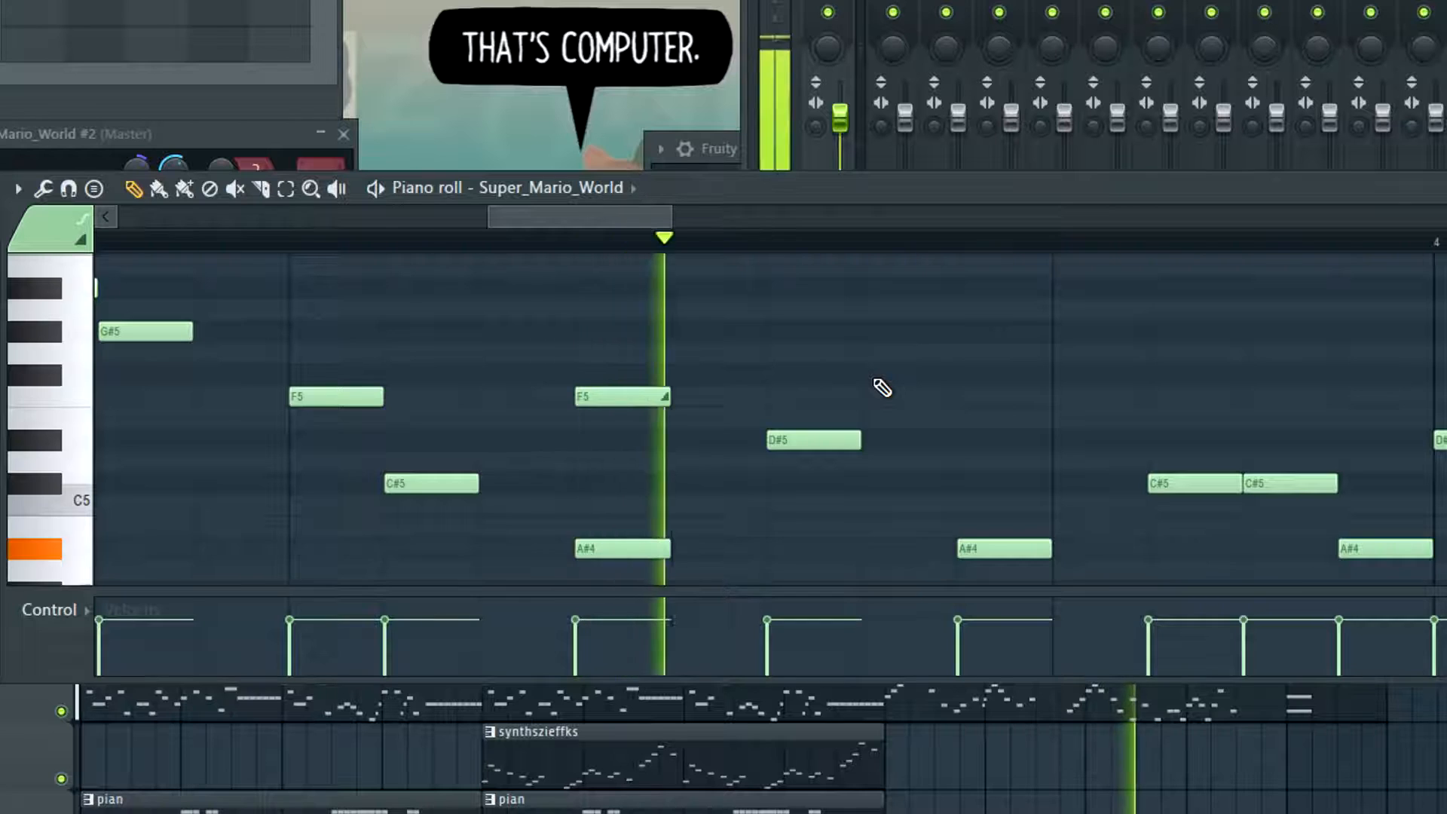
Clear the C#5 and F#5 notes from bar 5 of melody2 and play the pattern through in the playlist
{"action": "scroll", "coordinate": [866, 388], "scroll_direction": "down", "scroll_amount": 5}
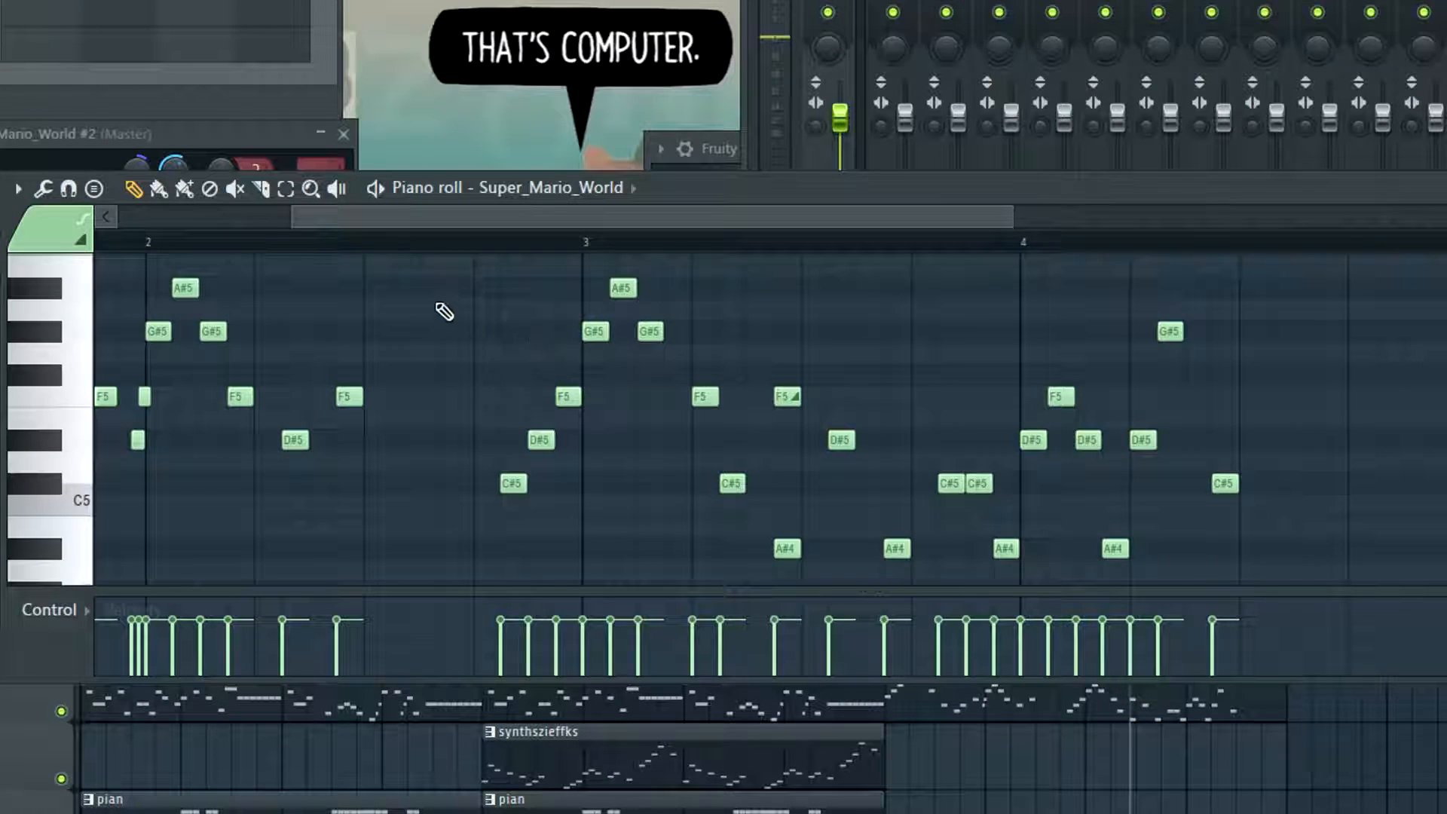
{"action": "key", "text": "space"}
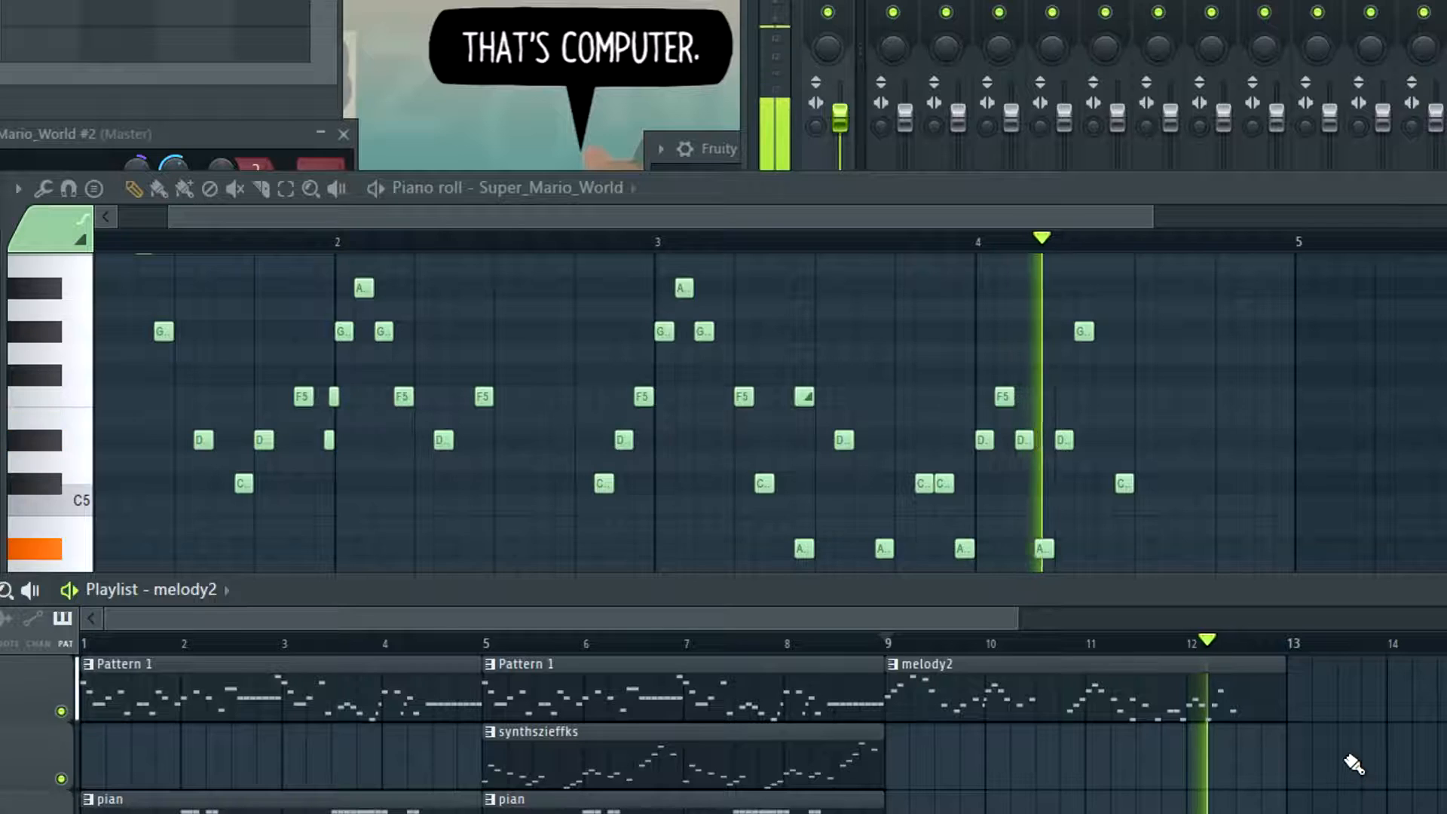
{"action": "key", "text": "space"}
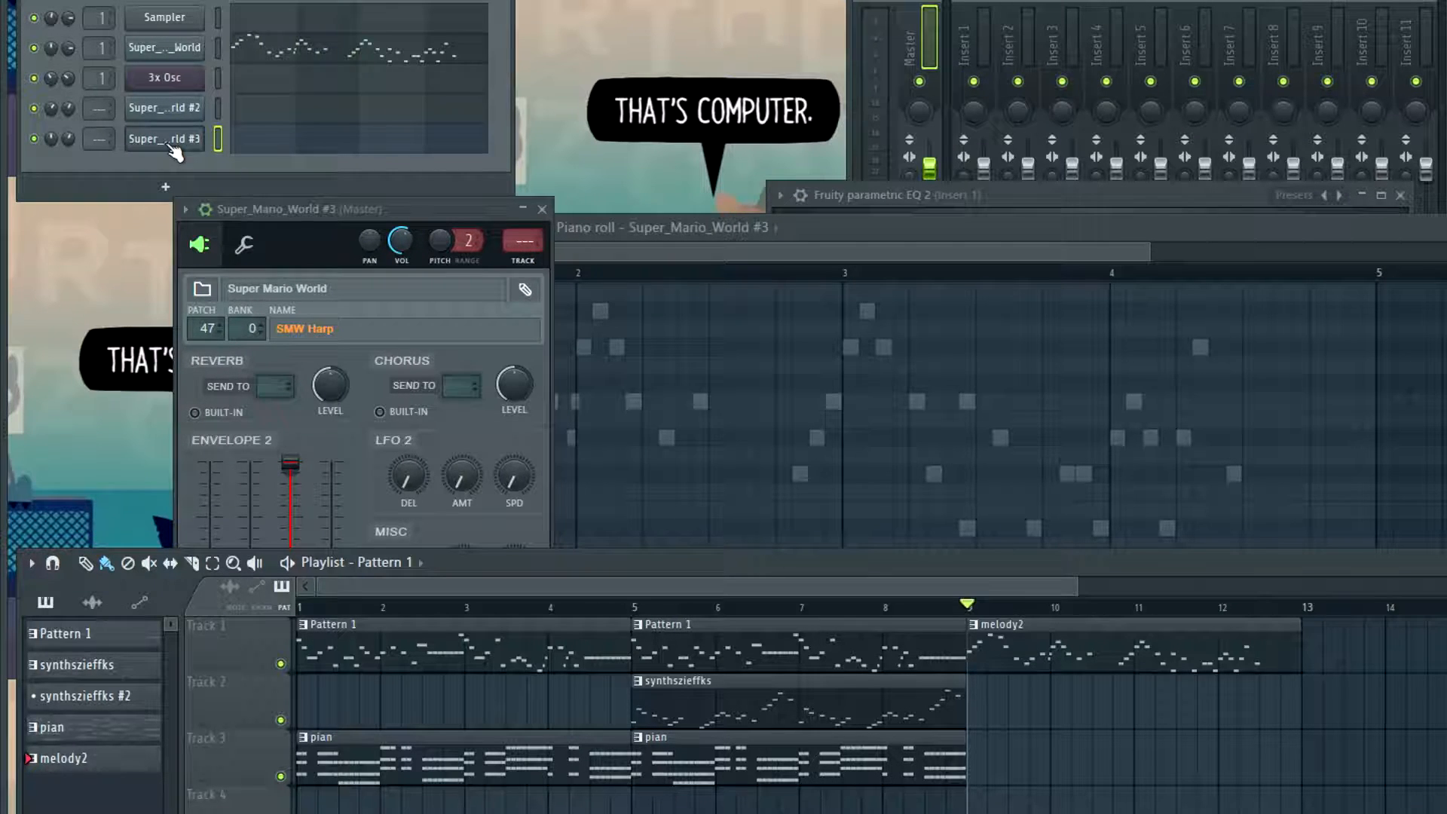
Check the patches available to the Super_Mario_World #3 harp channel and return its Envelope 2 sustain to maximum
{"action": "right_click", "coordinate": [172, 113]}
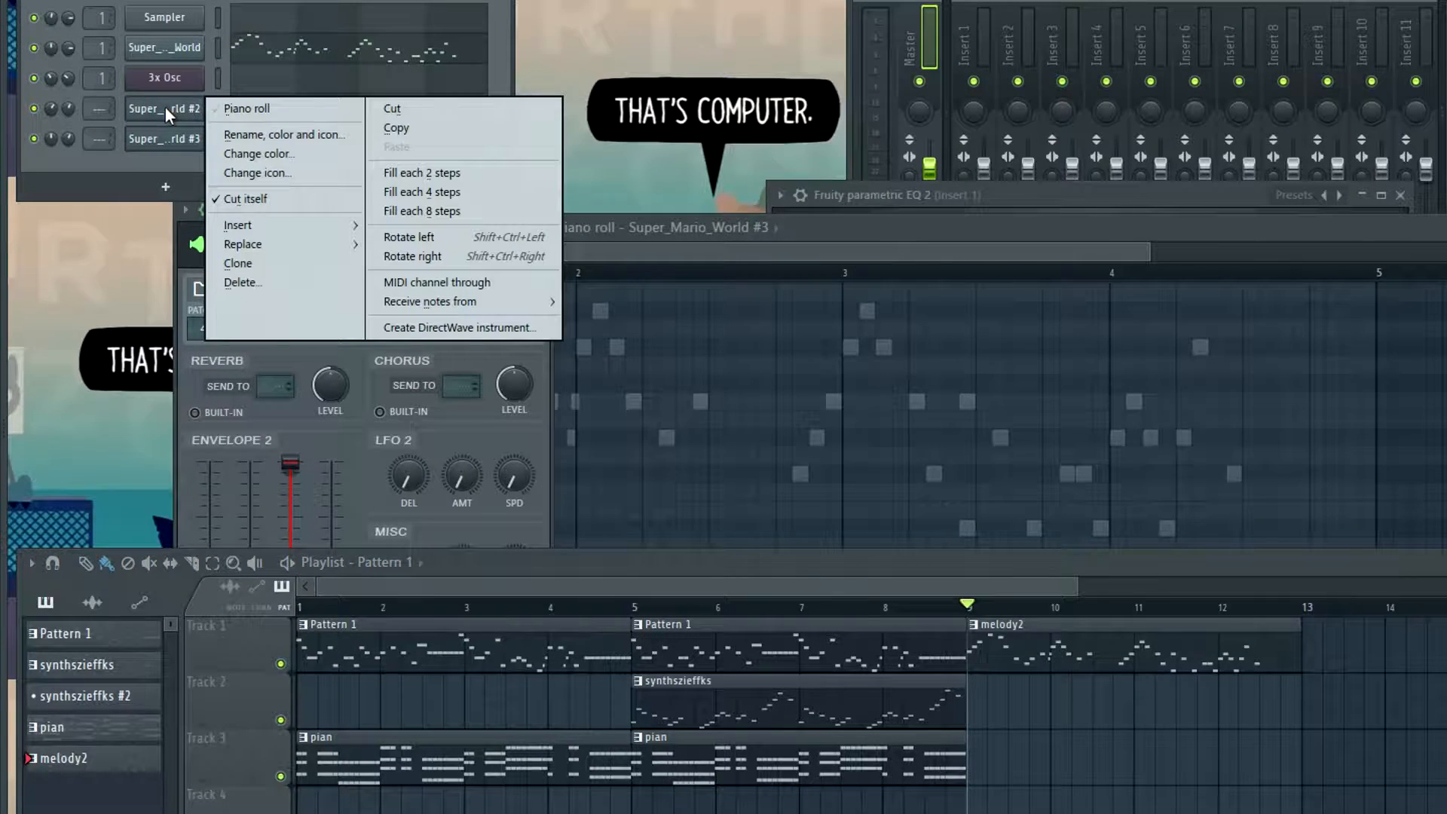
{"action": "left_click", "coordinate": [103, 161]}
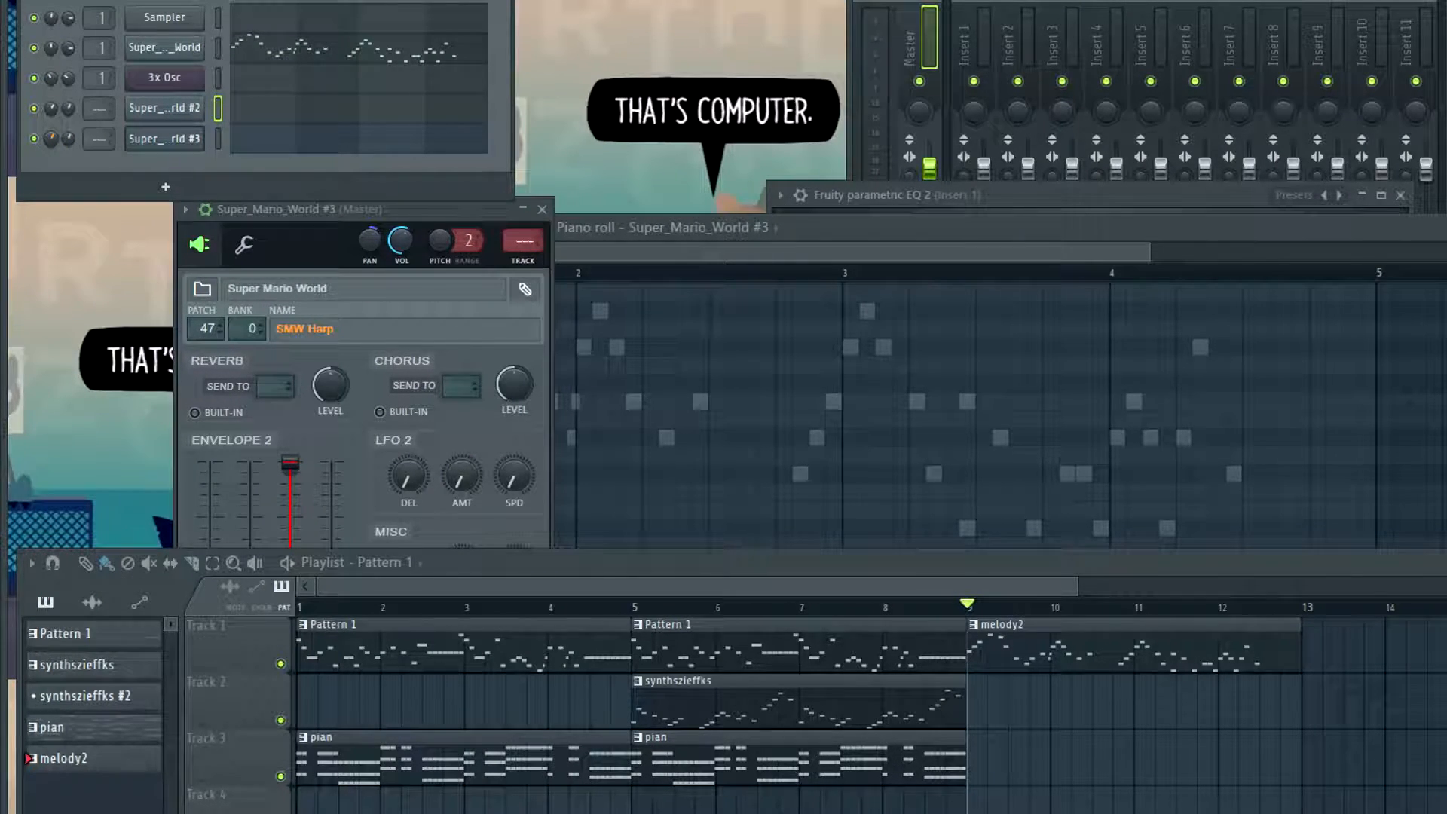
{"action": "right_click", "coordinate": [51, 139]}
{"action": "left_click", "coordinate": [53, 139]}
{"action": "left_click", "coordinate": [365, 219]}
{"action": "left_click", "coordinate": [331, 329]}
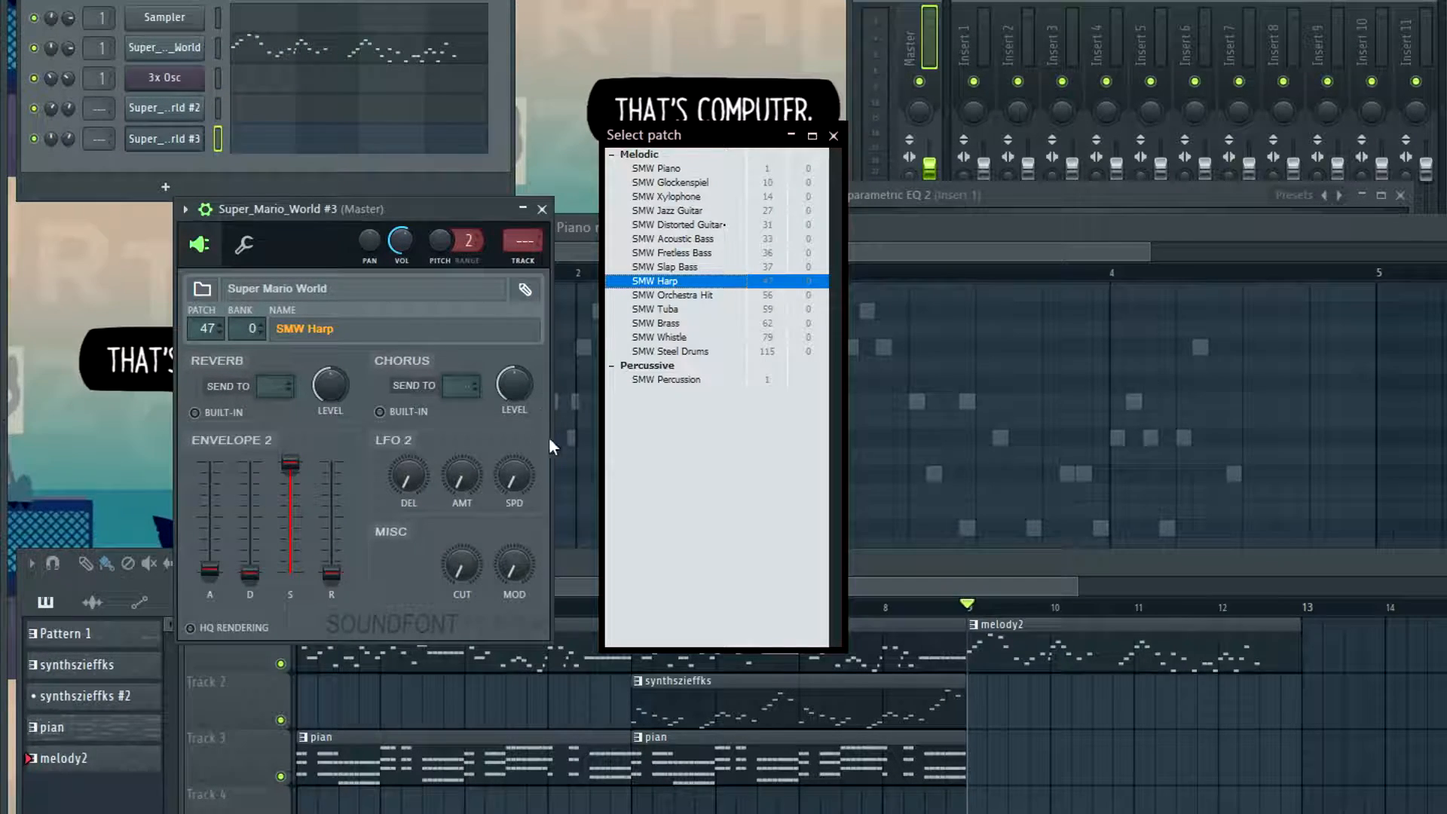
{"action": "left_click", "coordinate": [833, 137]}
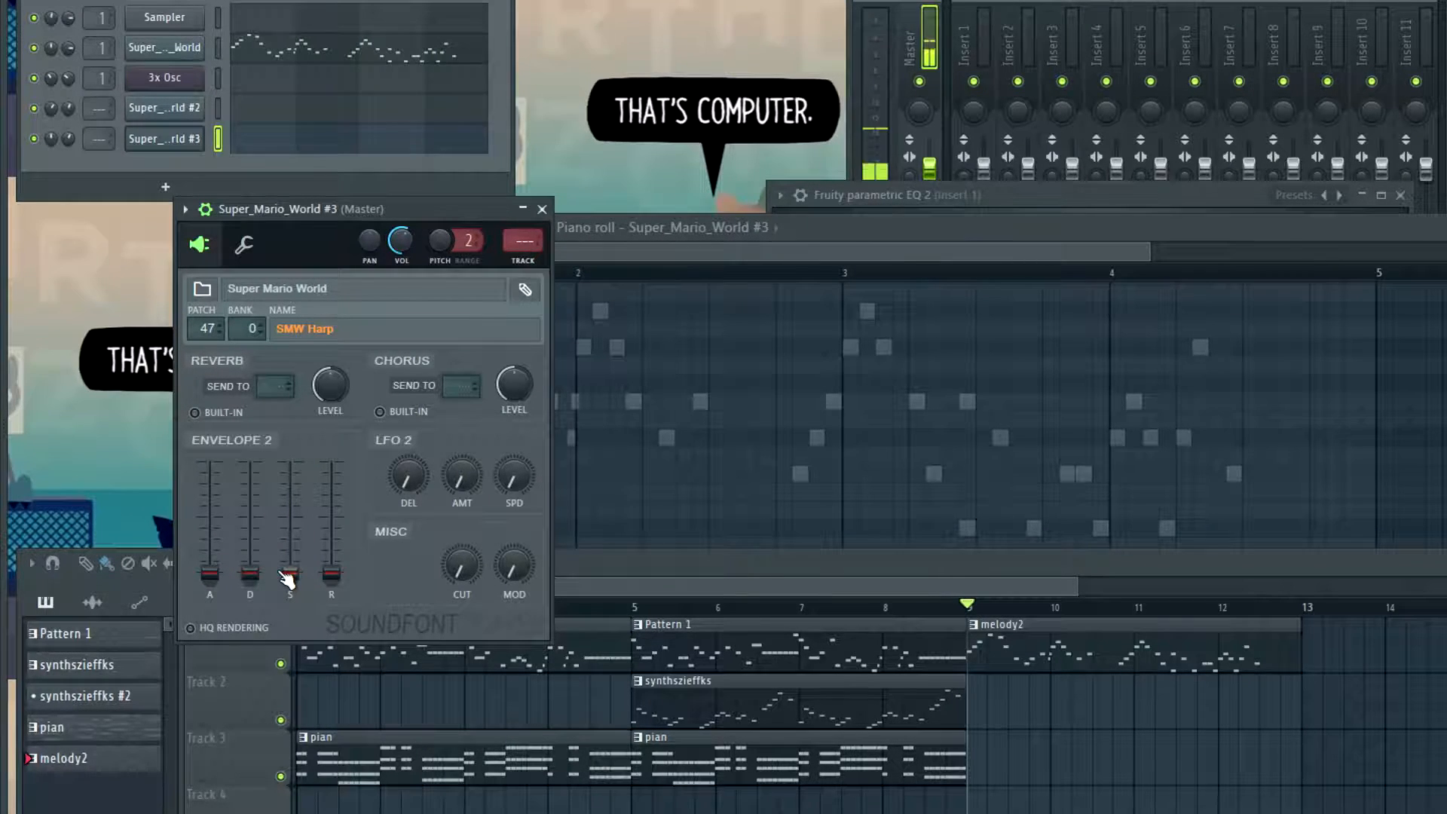
{"action": "left_click_drag", "start_coordinate": [290, 573], "coordinate": [290, 464]}
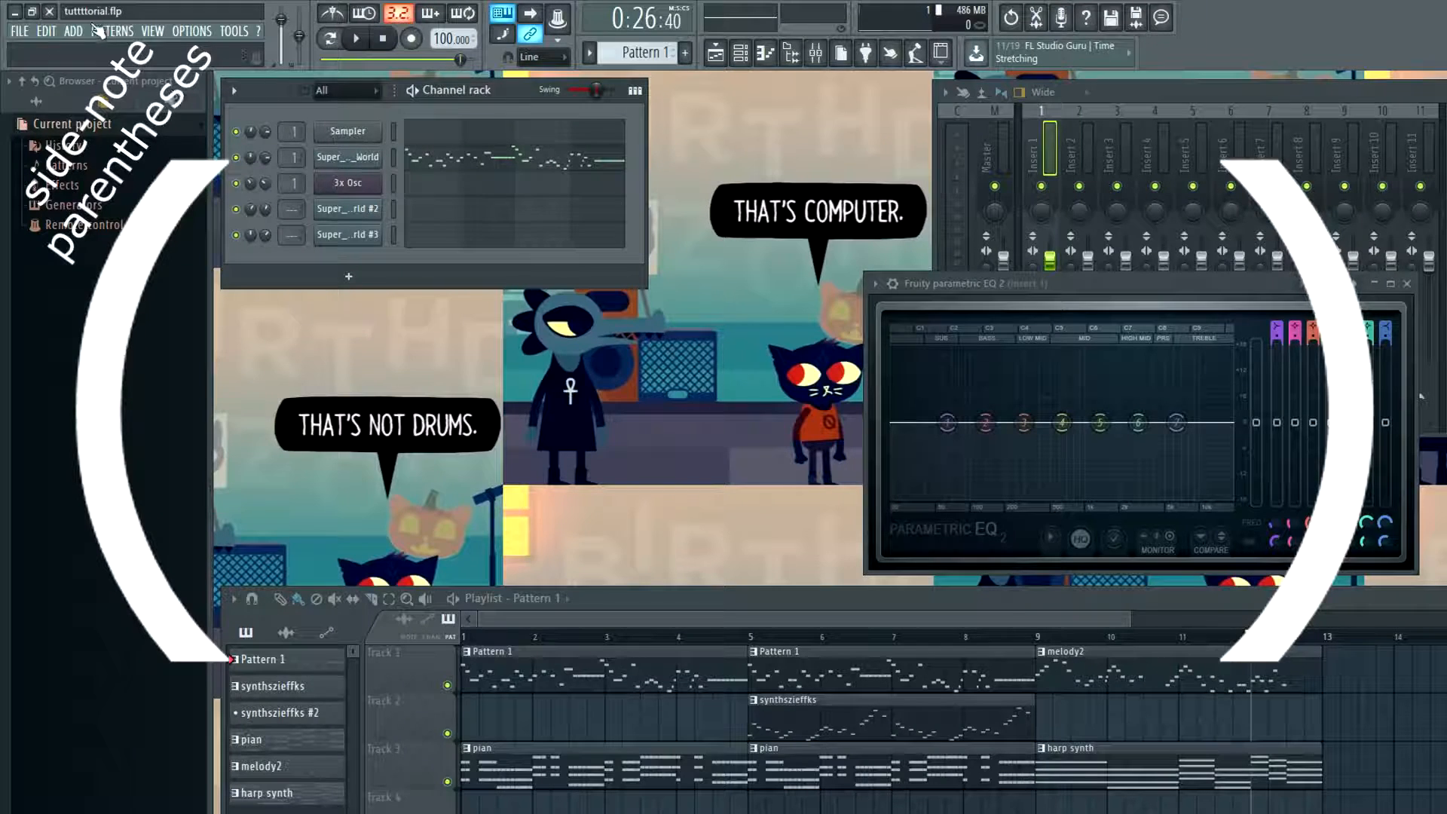
Add a new 3x Osc instrument channel to the project and create a new empty pattern
{"action": "left_click", "coordinate": [73, 32]}
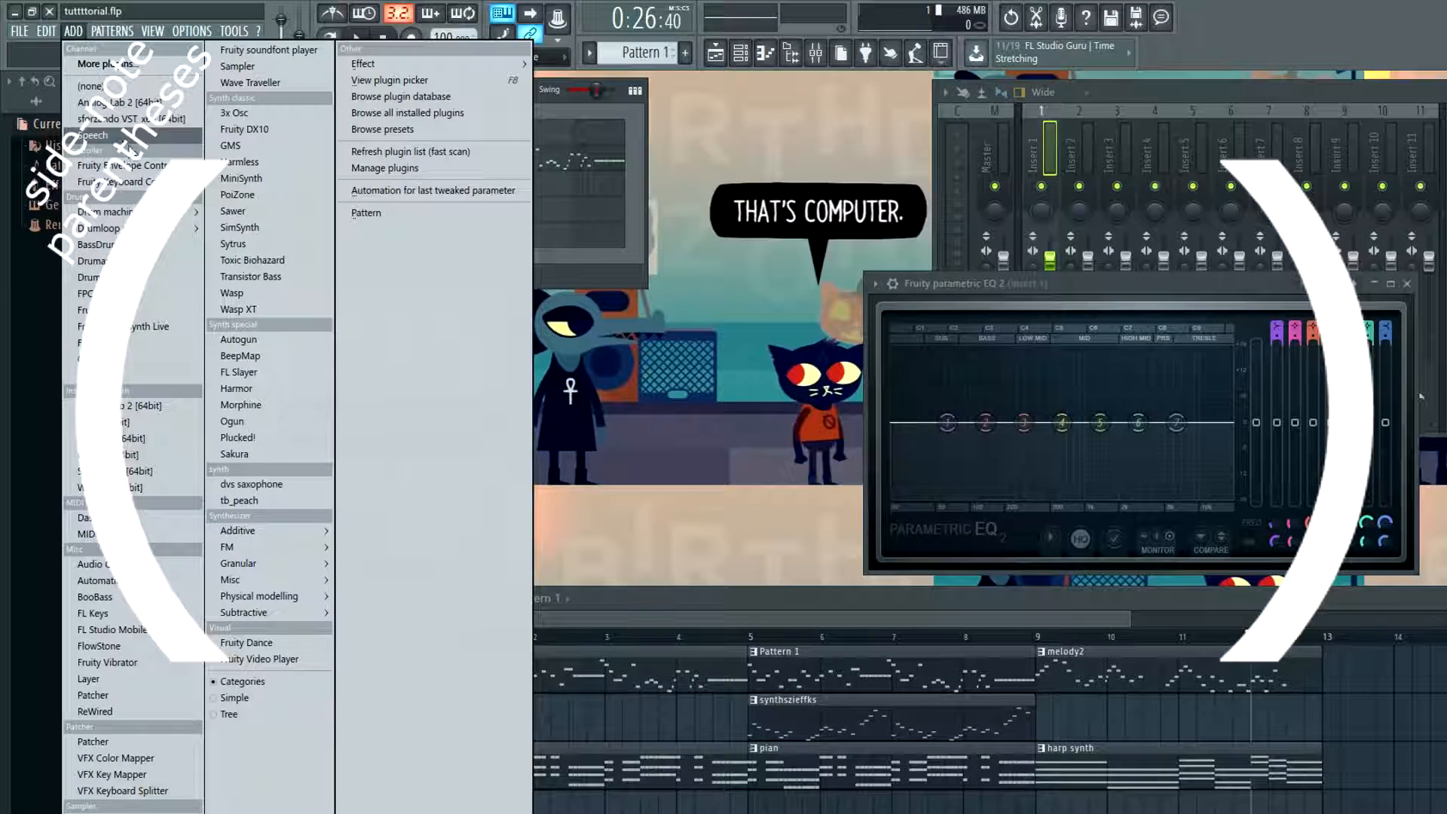
{"action": "left_click", "coordinate": [235, 113]}
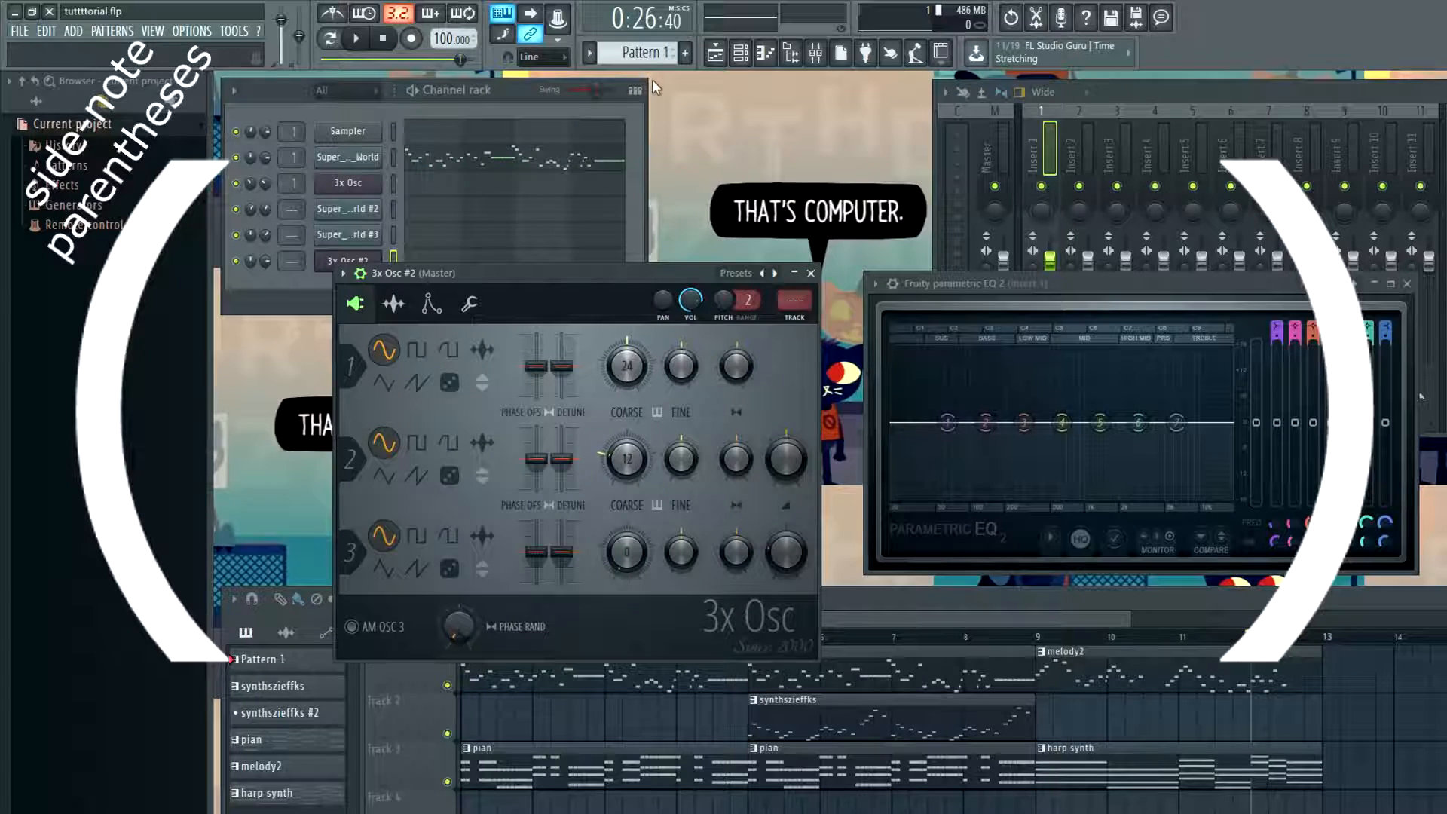
{"action": "left_click", "coordinate": [681, 54]}
{"action": "key", "text": "Return"}
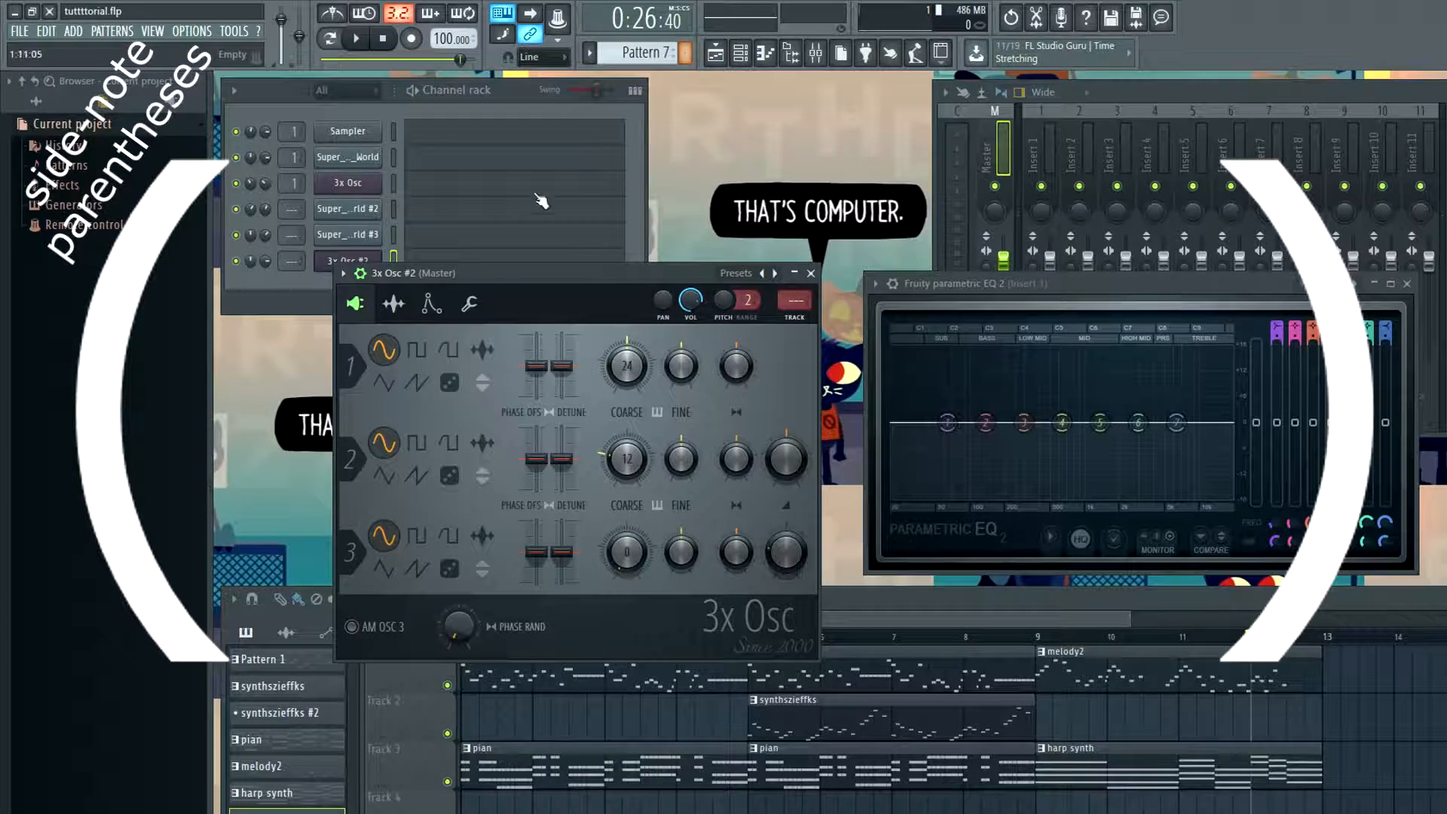
{"action": "left_click_drag", "start_coordinate": [515, 280], "coordinate": [533, 321]}
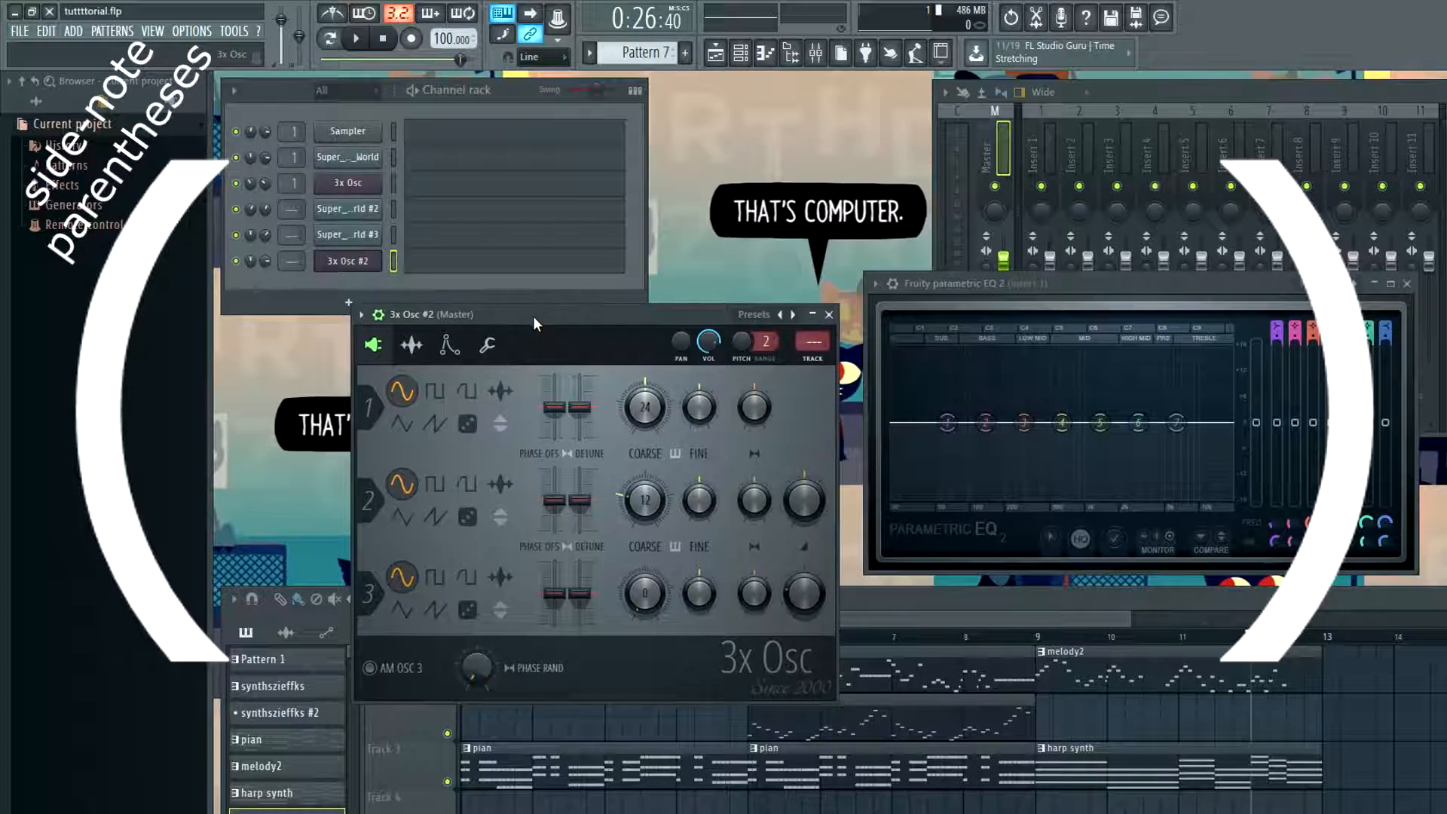
Clone the original 3x Osc channel and delete the unused 3x Osc #2 channel
{"action": "right_click", "coordinate": [350, 190]}
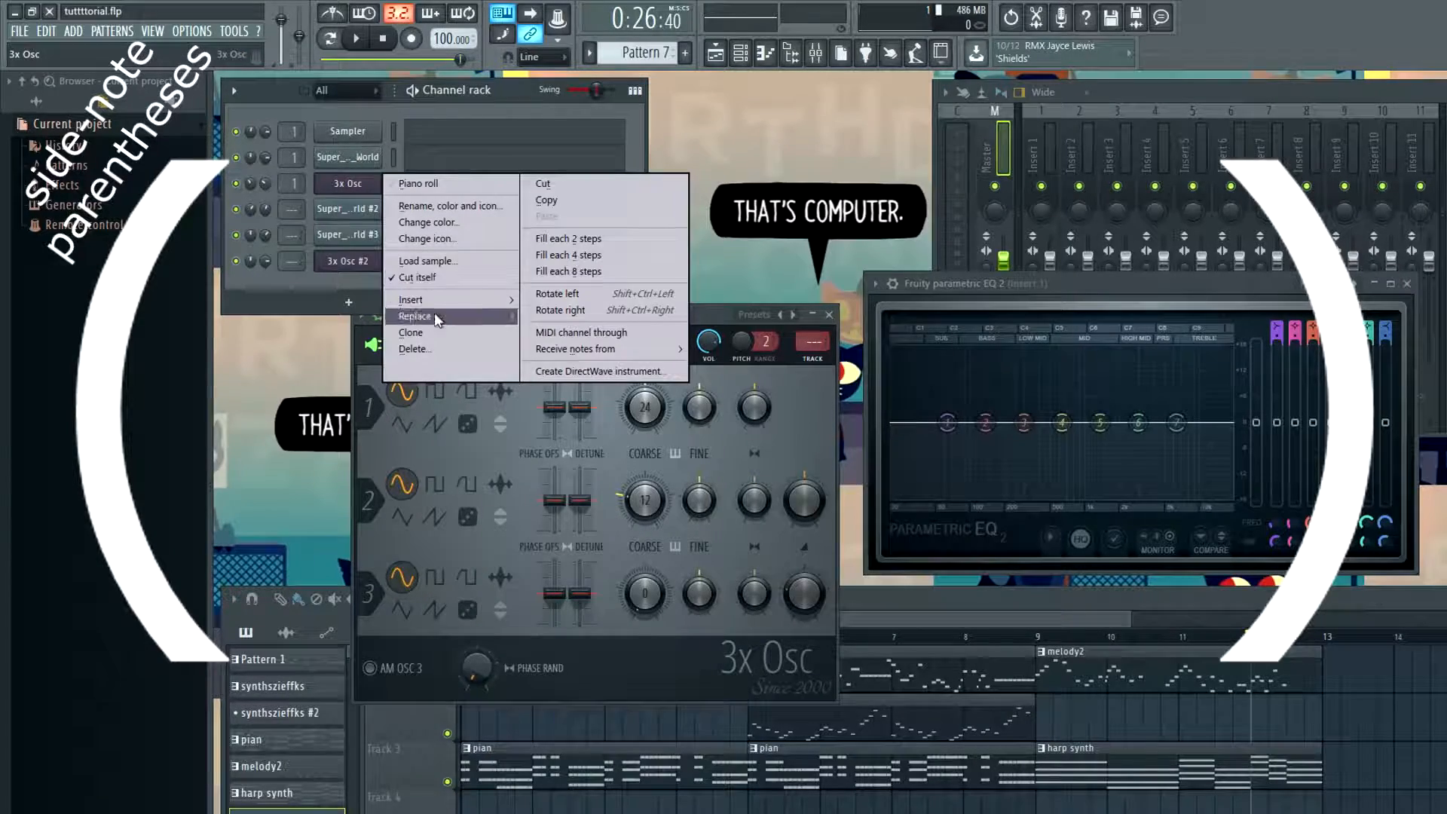
{"action": "left_click", "coordinate": [434, 332]}
{"action": "right_click", "coordinate": [338, 283]}
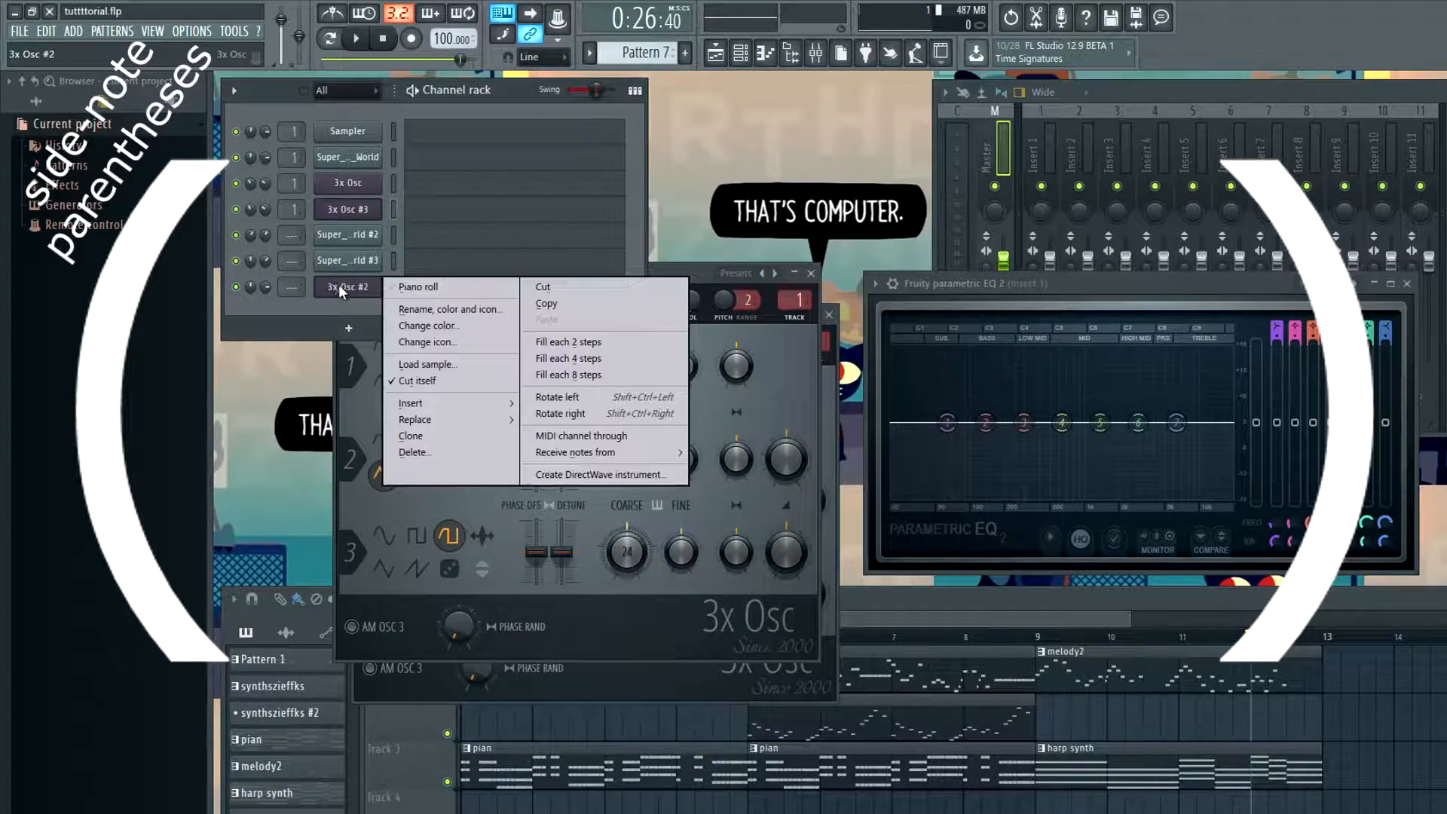
{"action": "left_click", "coordinate": [406, 445]}
{"action": "left_click", "coordinate": [904, 508]}
Open the piano roll of the cloned 3x Osc #3 channel and bring up its instrument envelope settings
{"action": "right_click", "coordinate": [350, 207]}
{"action": "left_click", "coordinate": [417, 212]}
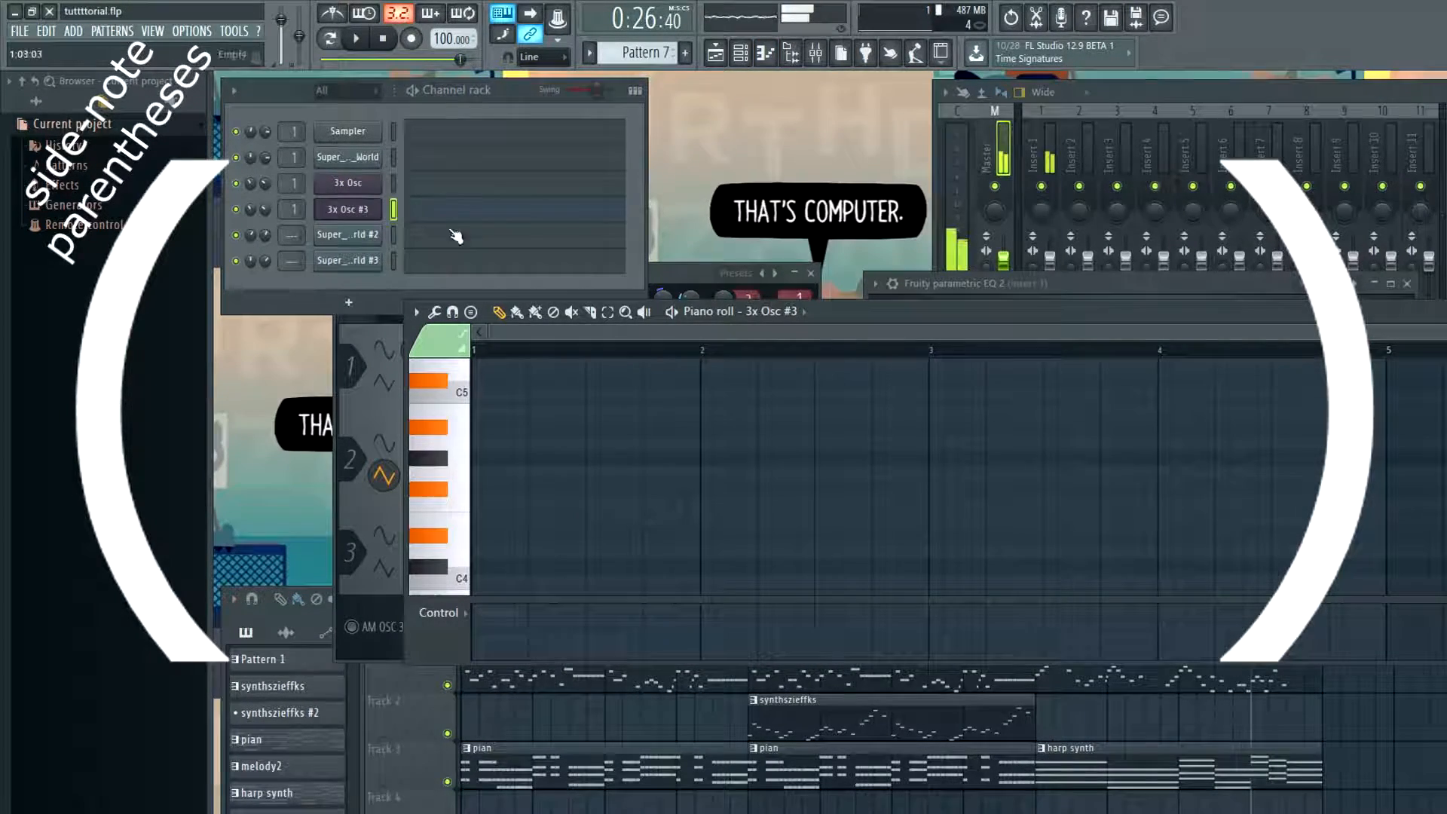
{"action": "left_click", "coordinate": [363, 218]}
{"action": "left_click", "coordinate": [365, 225]}
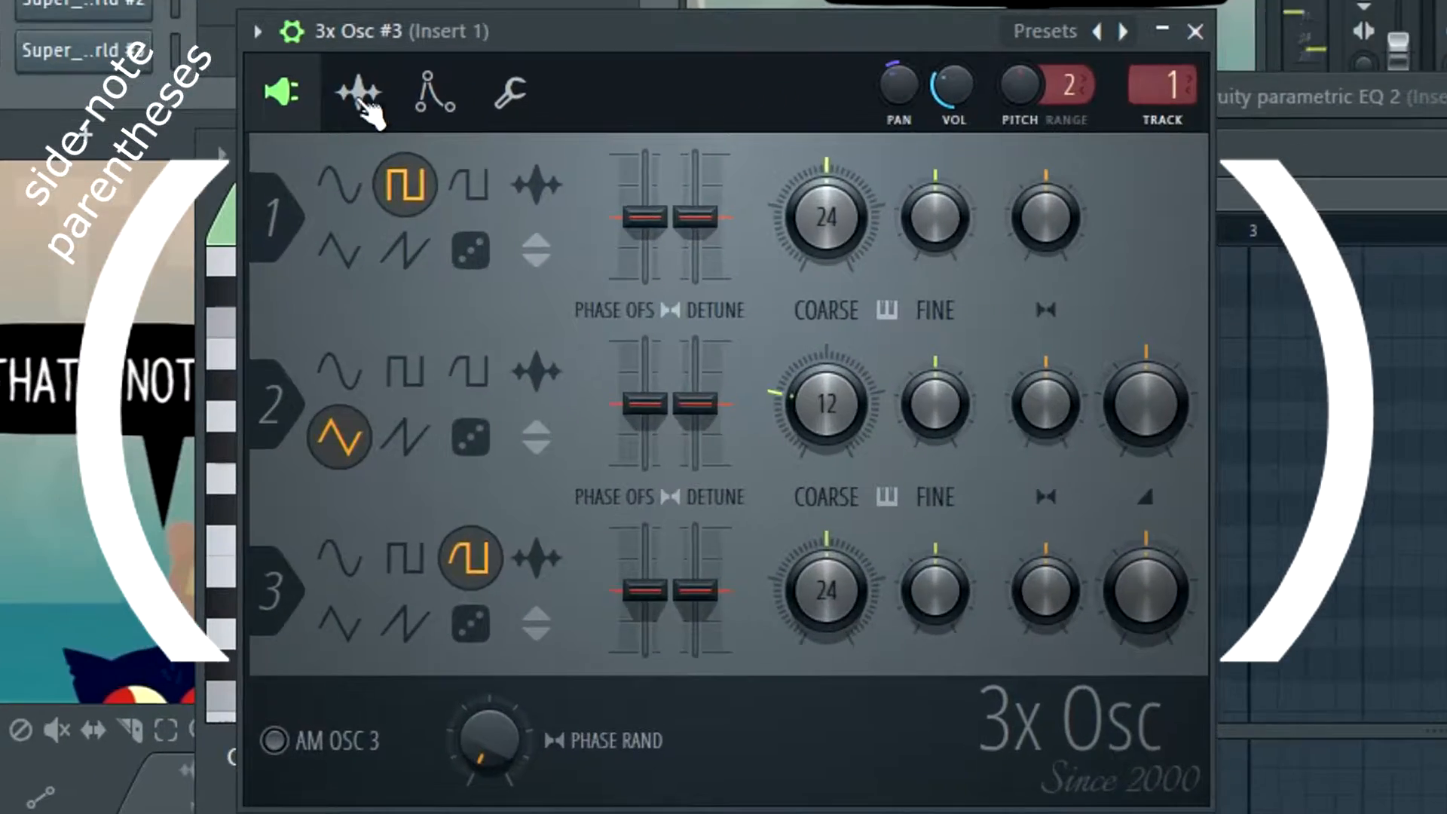
{"action": "left_click", "coordinate": [520, 282]}
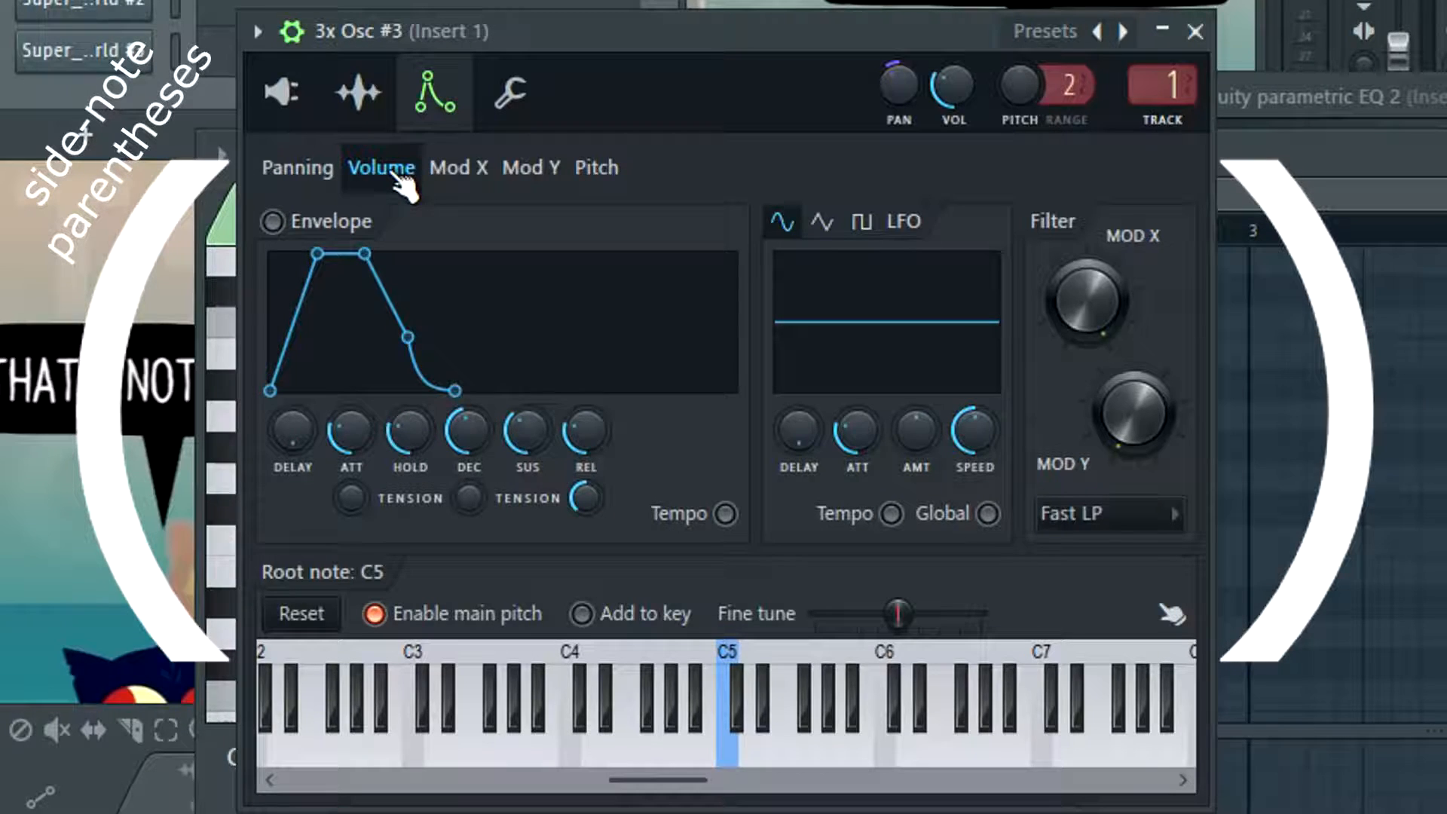
Look through the Panning, Volume, Mod X, Mod Y and Pitch envelopes of 3x Osc #3, returning to Volume
{"action": "left_click", "coordinate": [294, 173]}
{"action": "left_click", "coordinate": [369, 177]}
{"action": "left_click", "coordinate": [467, 177]}
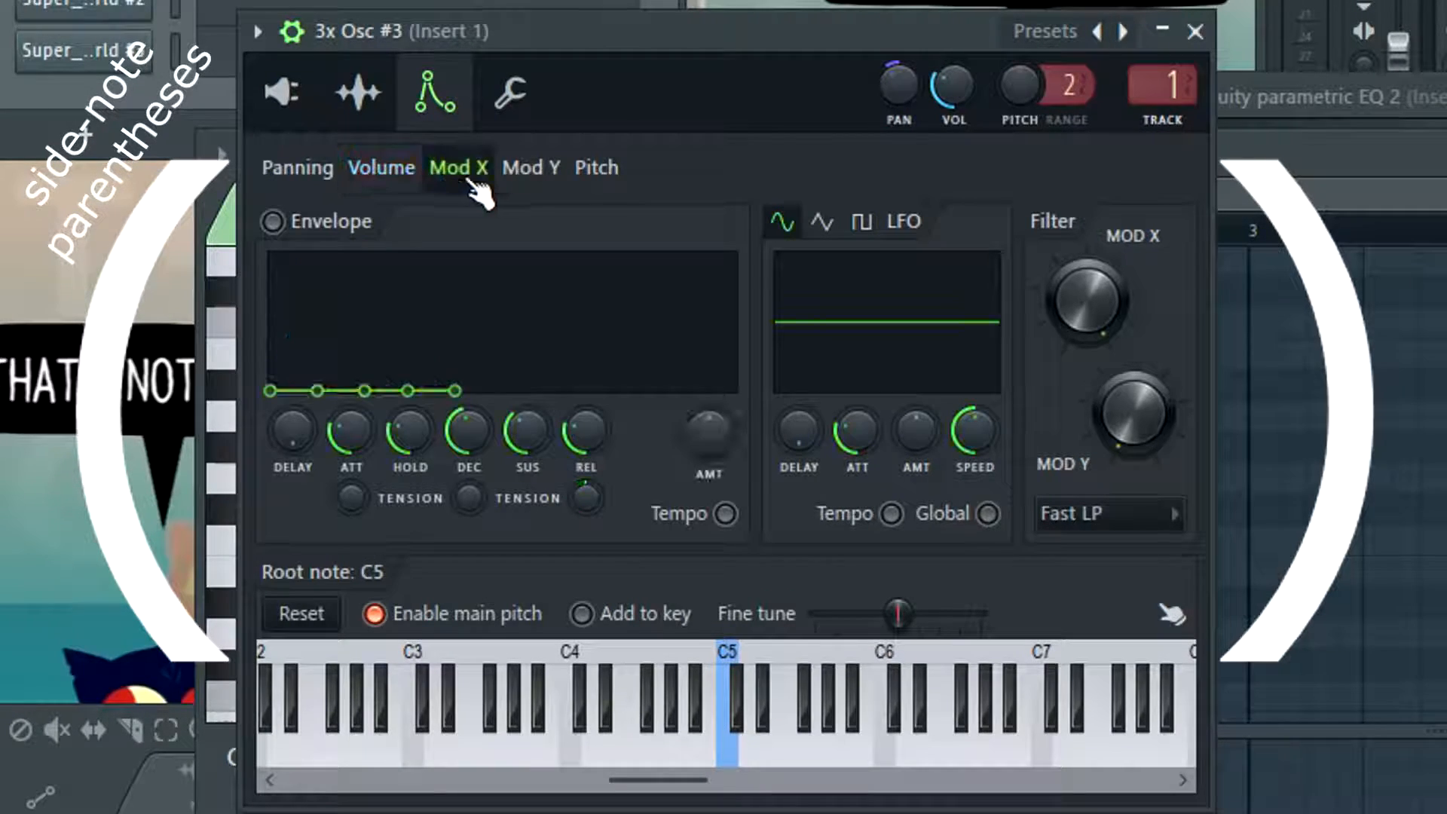
{"action": "left_click", "coordinate": [531, 175]}
{"action": "left_click", "coordinate": [595, 181]}
{"action": "left_click", "coordinate": [382, 171]}
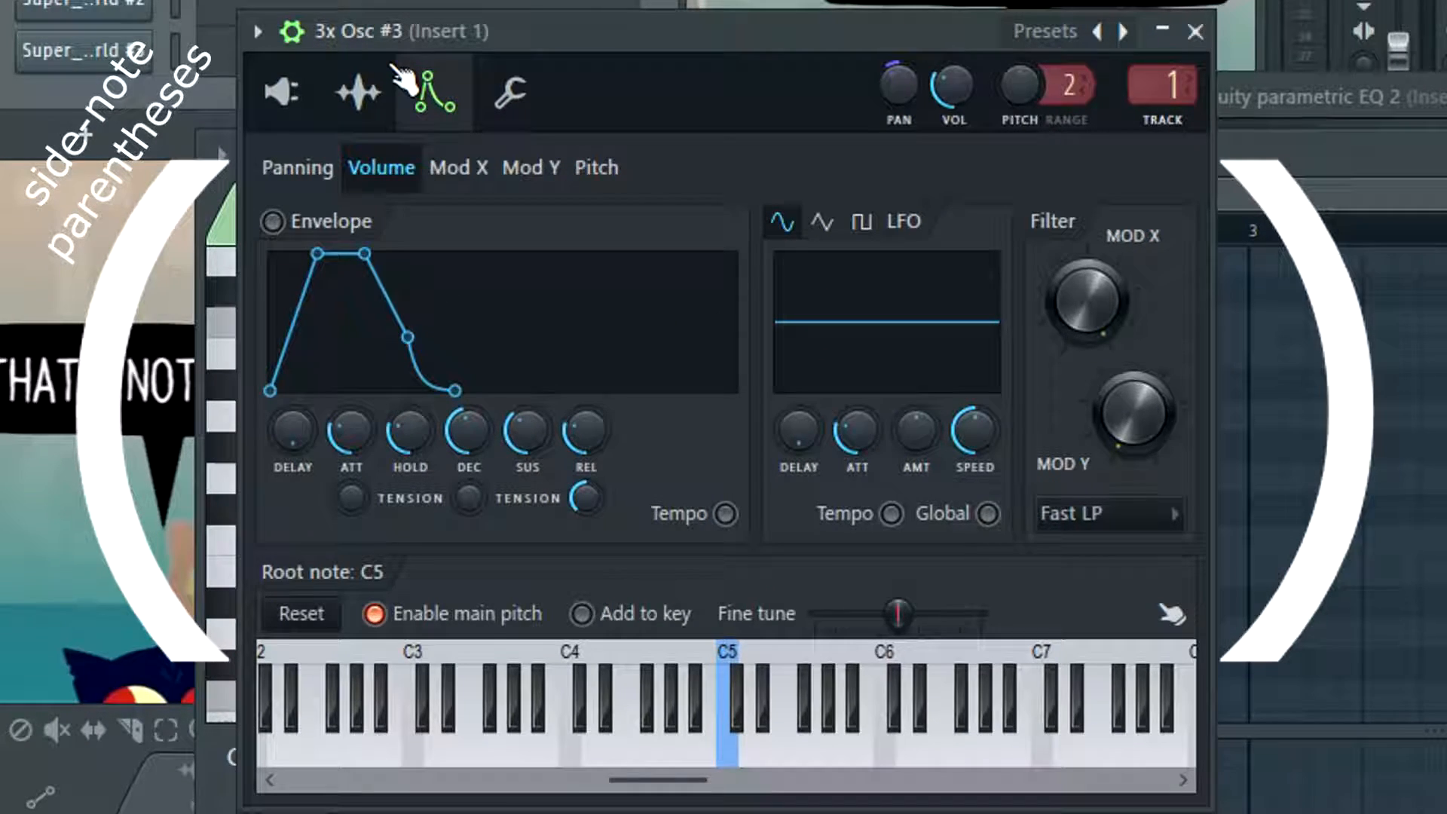
Enable the volume envelope of 3x Osc #3 and try its attack at zero and maximum, settling on a medium attack
{"action": "left_click", "coordinate": [273, 221]}
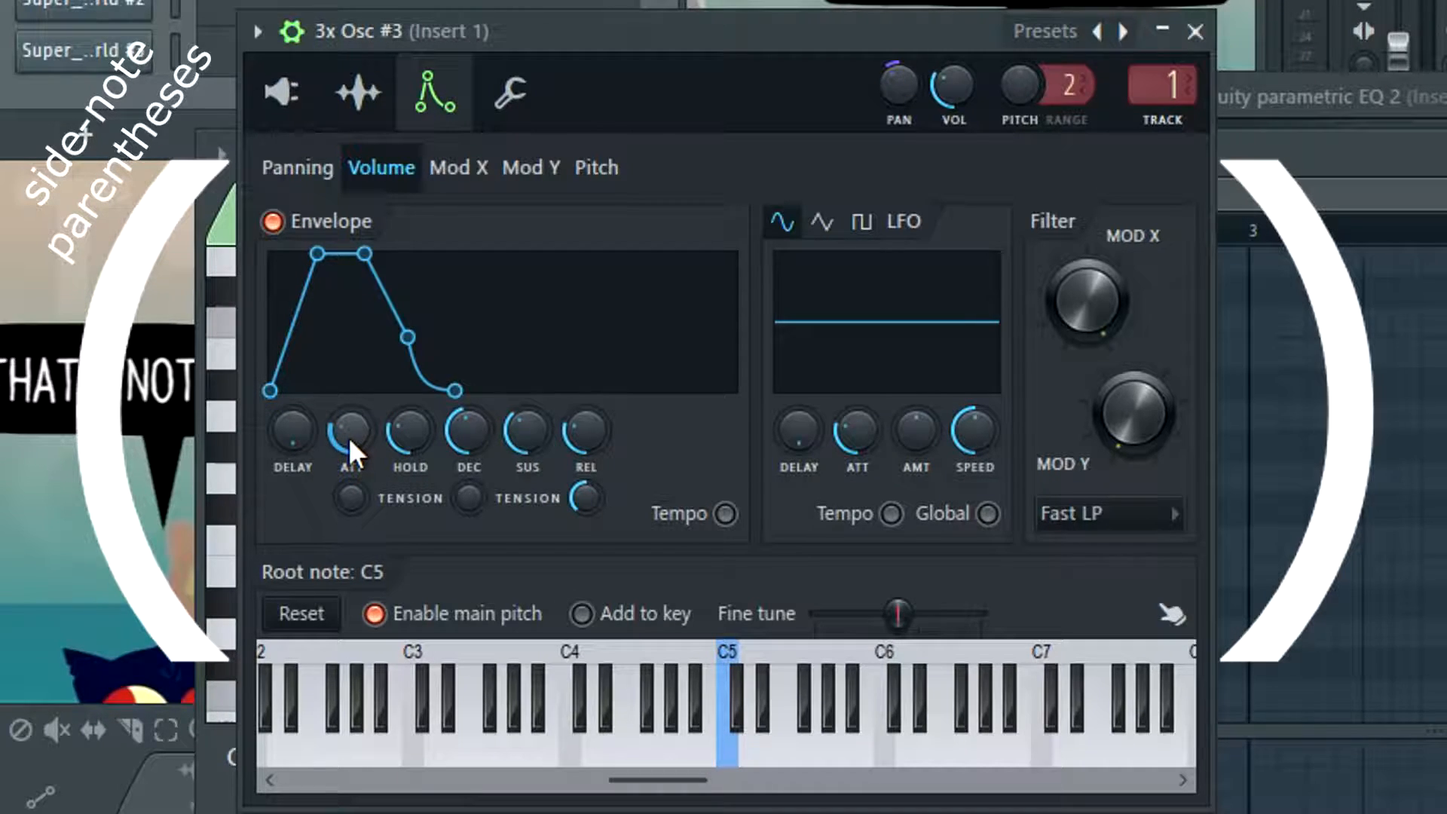
{"action": "left_click_drag", "start_coordinate": [354, 430], "coordinate": [355, 497]}
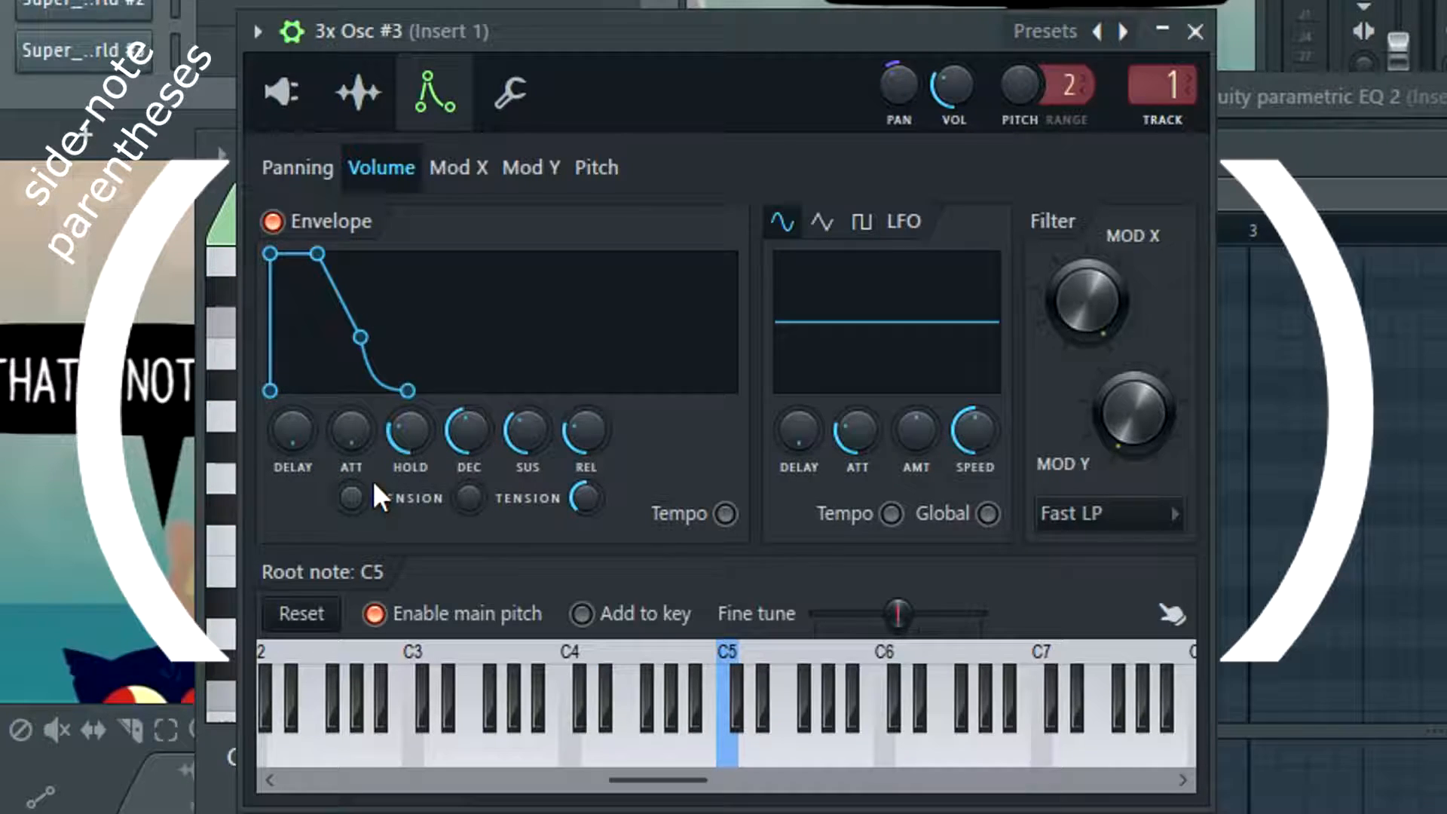
{"action": "left_click_drag", "start_coordinate": [351, 442], "coordinate": [351, 380]}
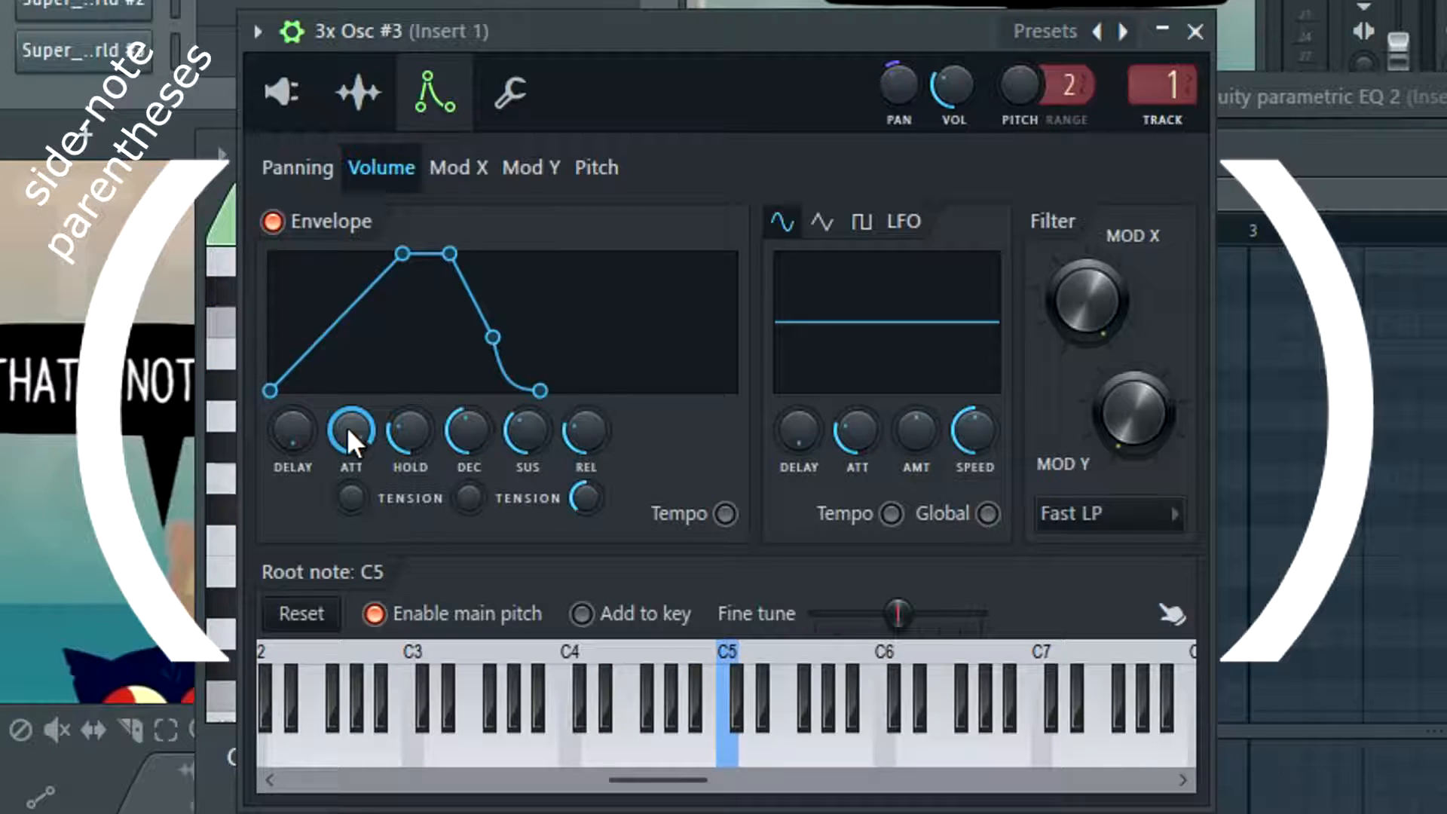
{"action": "left_click_drag", "start_coordinate": [346, 426], "coordinate": [357, 410]}
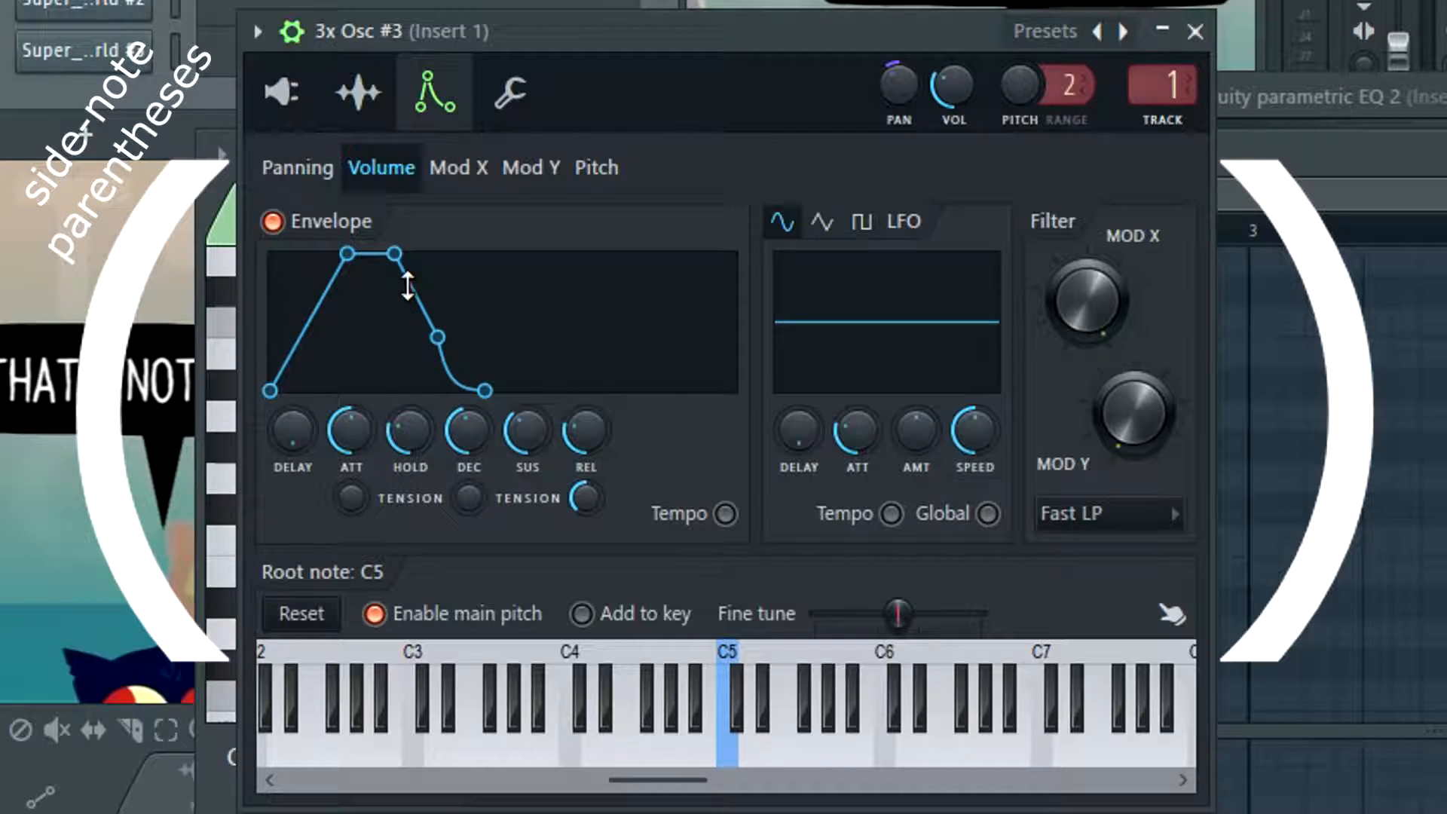
Shape the volume envelope with a short attack, slightly higher sustain, near-maximum decay and longer release
{"action": "left_click_drag", "start_coordinate": [452, 431], "coordinate": [452, 307]}
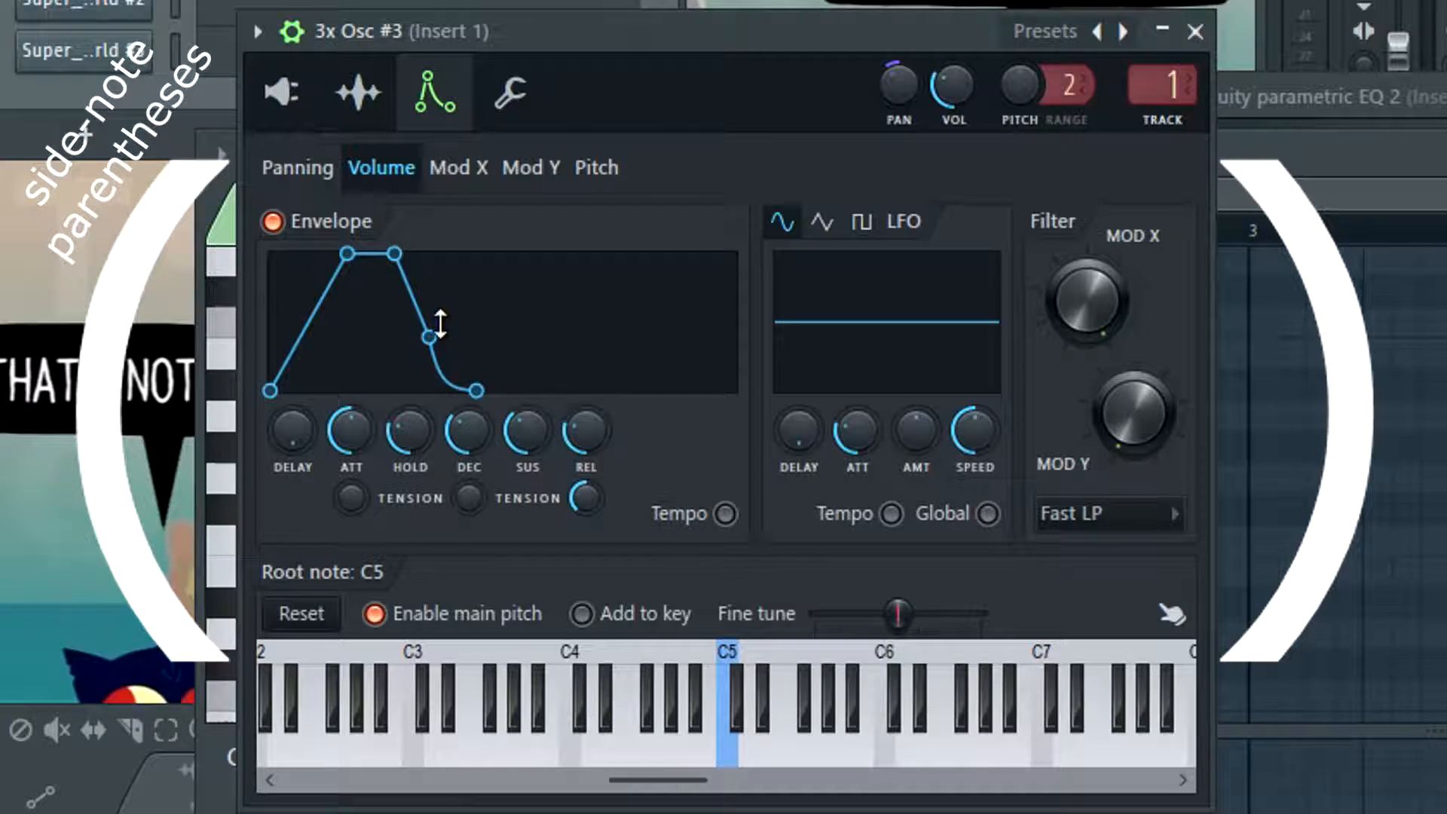
{"action": "left_click_drag", "start_coordinate": [527, 435], "coordinate": [528, 416]}
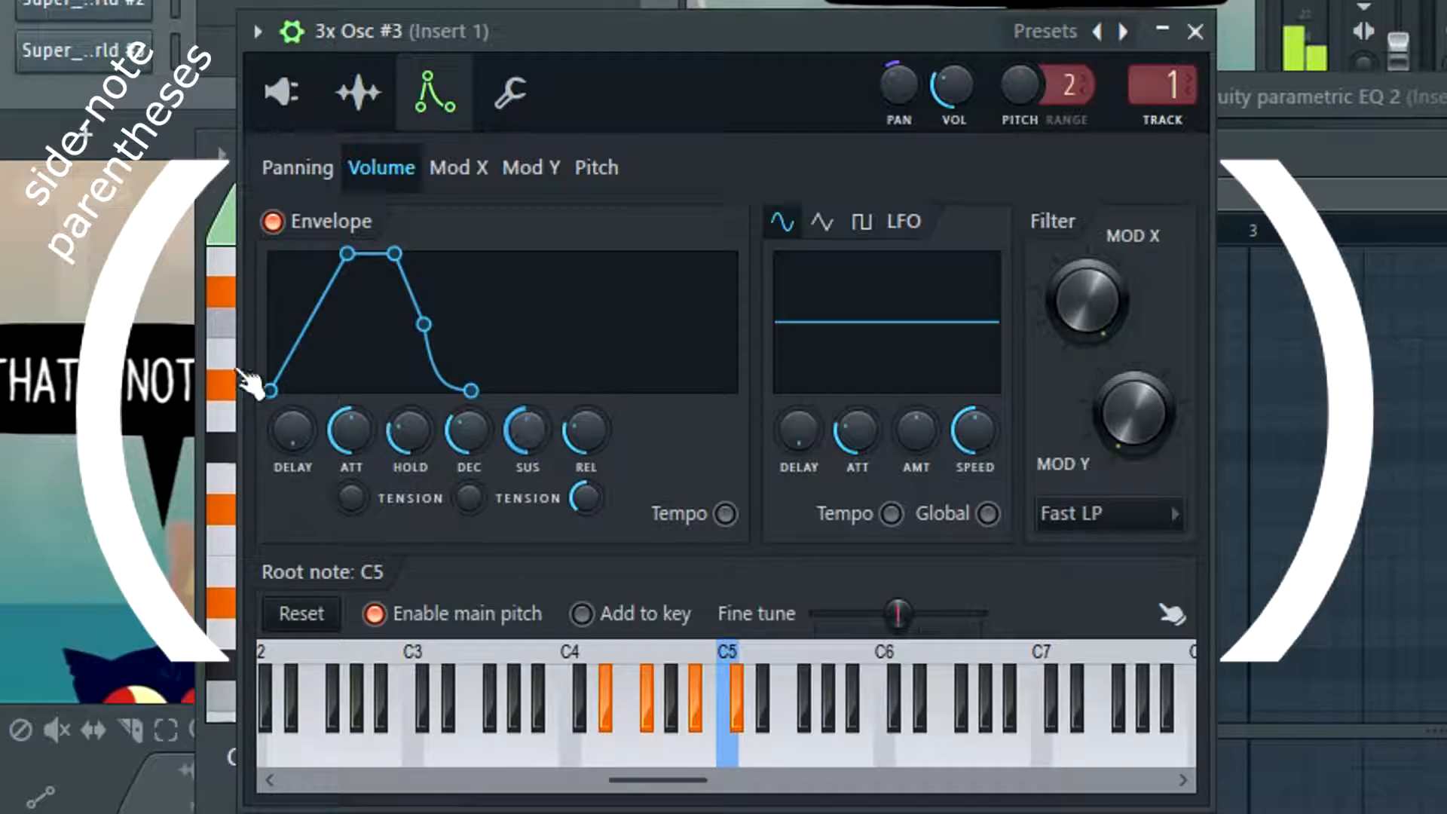
{"action": "left_click_drag", "start_coordinate": [355, 421], "coordinate": [354, 453]}
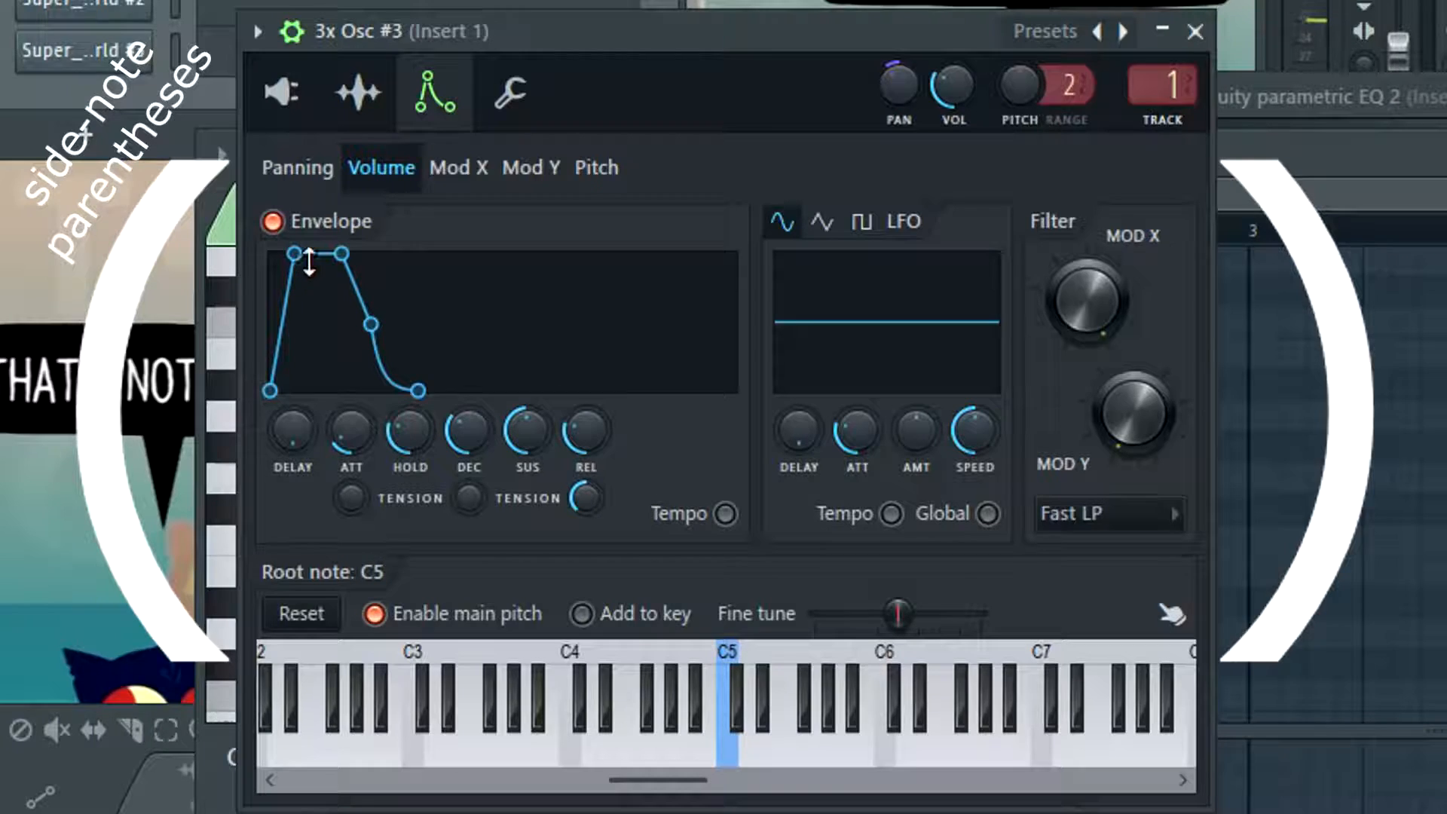
{"action": "left_click_drag", "start_coordinate": [371, 324], "coordinate": [405, 324]}
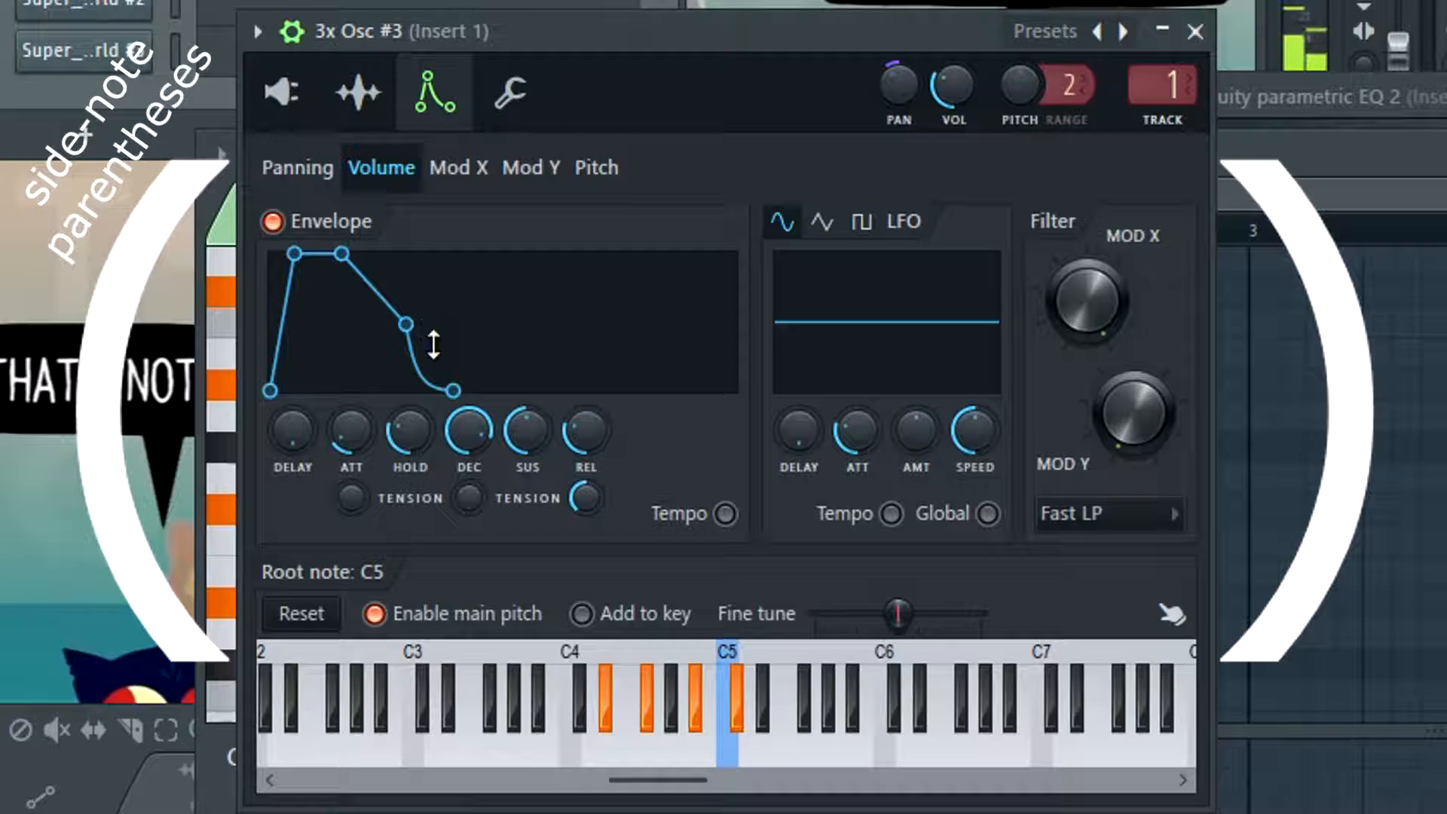
{"action": "left_click_drag", "start_coordinate": [586, 432], "coordinate": [586, 411]}
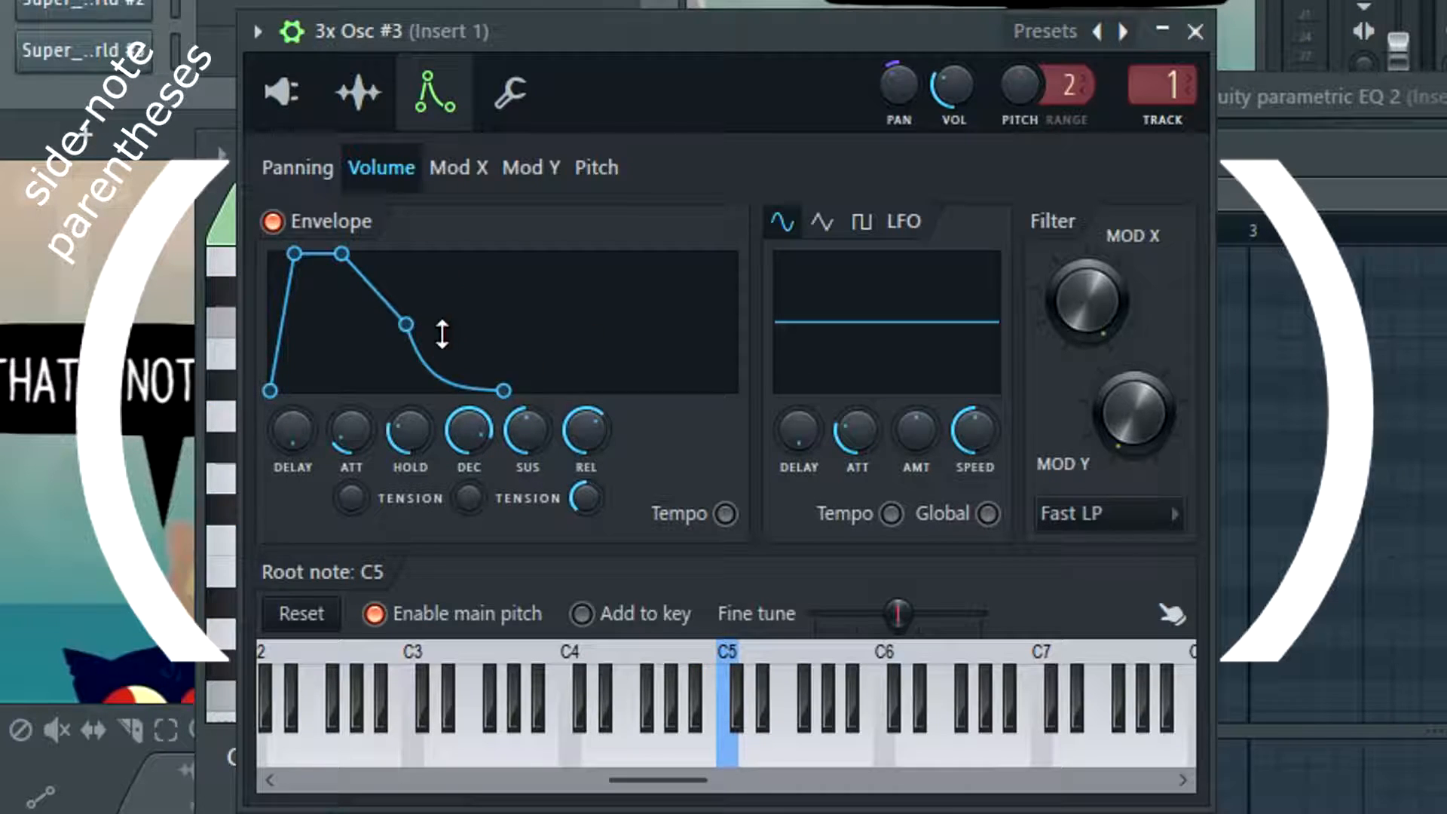
Drop the volume envelope's release to zero, shorten its decay, and raise the release again slightly
{"action": "left_click_drag", "start_coordinate": [603, 429], "coordinate": [603, 527]}
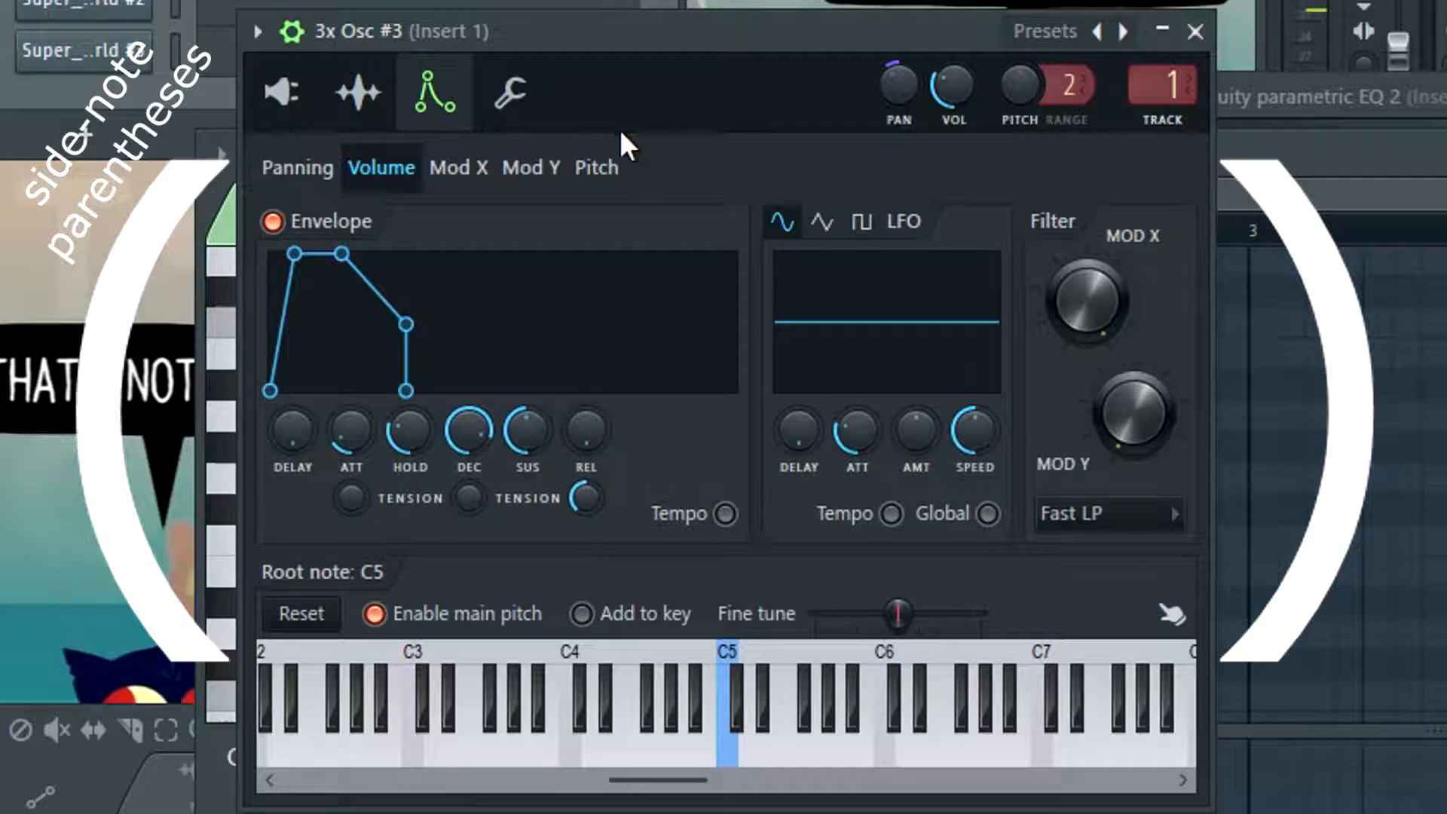
{"action": "left_click_drag", "start_coordinate": [467, 431], "coordinate": [467, 436]}
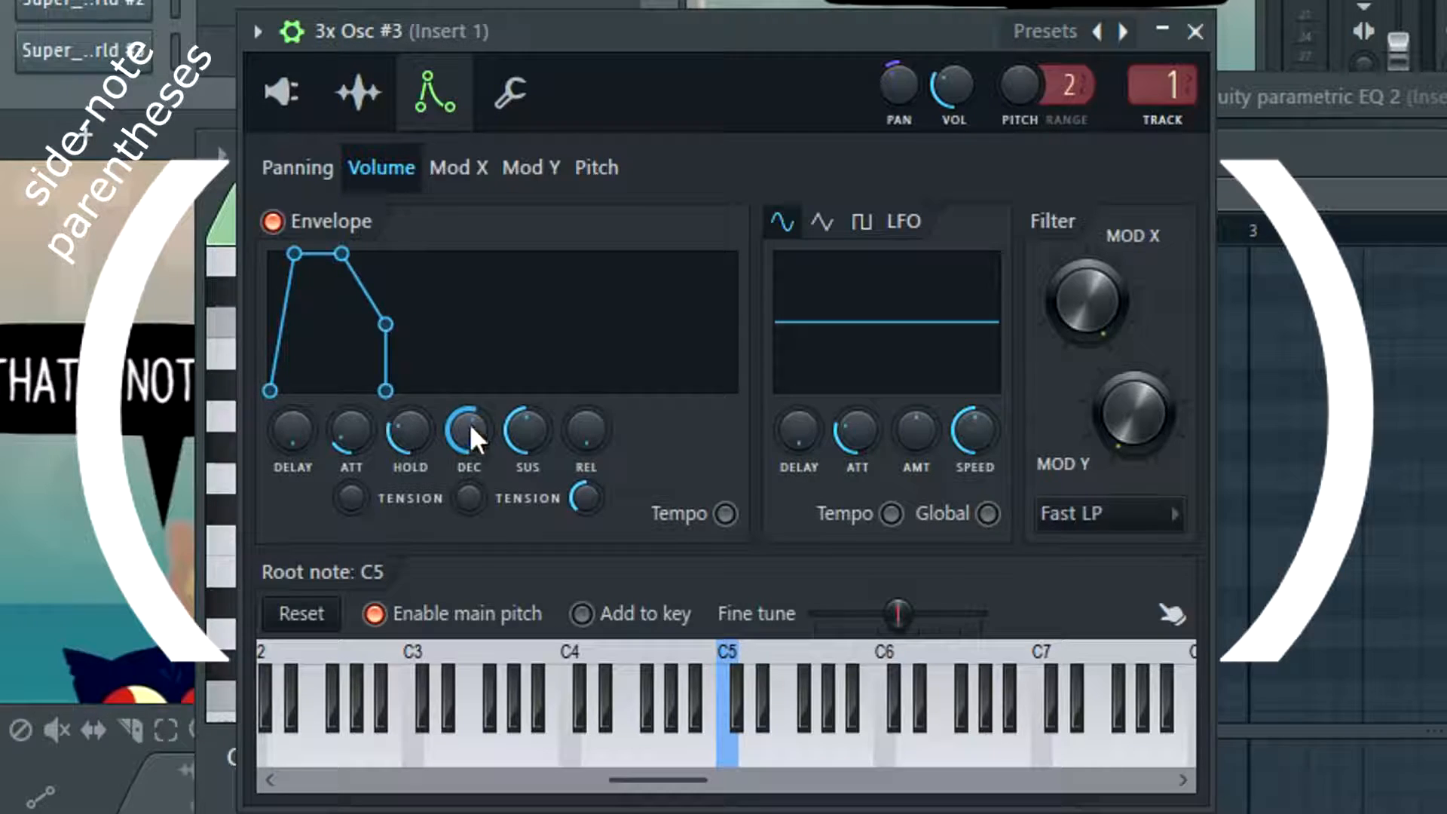
{"action": "left_click_drag", "start_coordinate": [587, 431], "coordinate": [587, 416]}
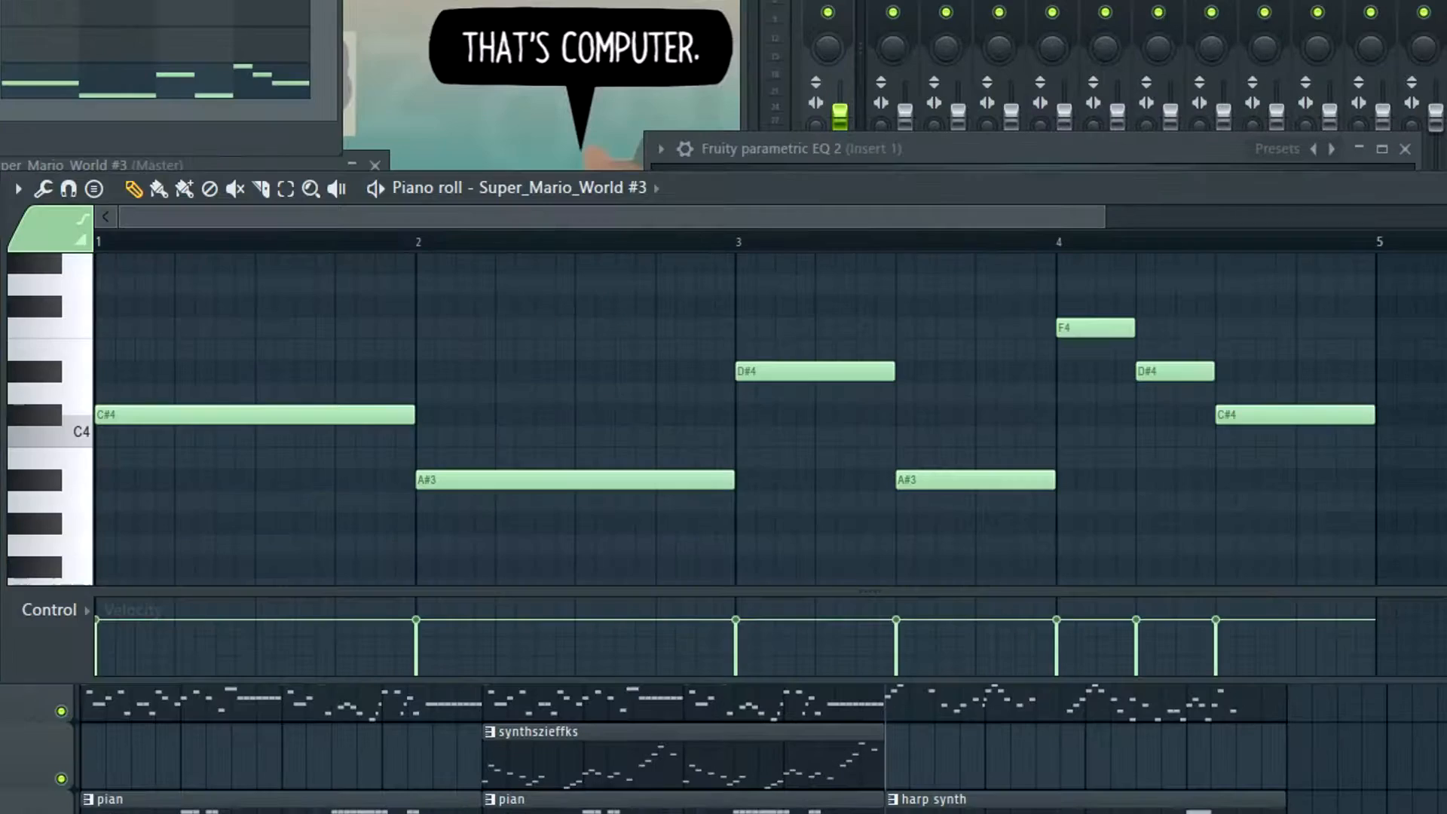
Play the song from bar 9 and build the single-note harp line into triads, starting with C#4, F4 and G#4 in bar 1
{"action": "key", "text": "space"}
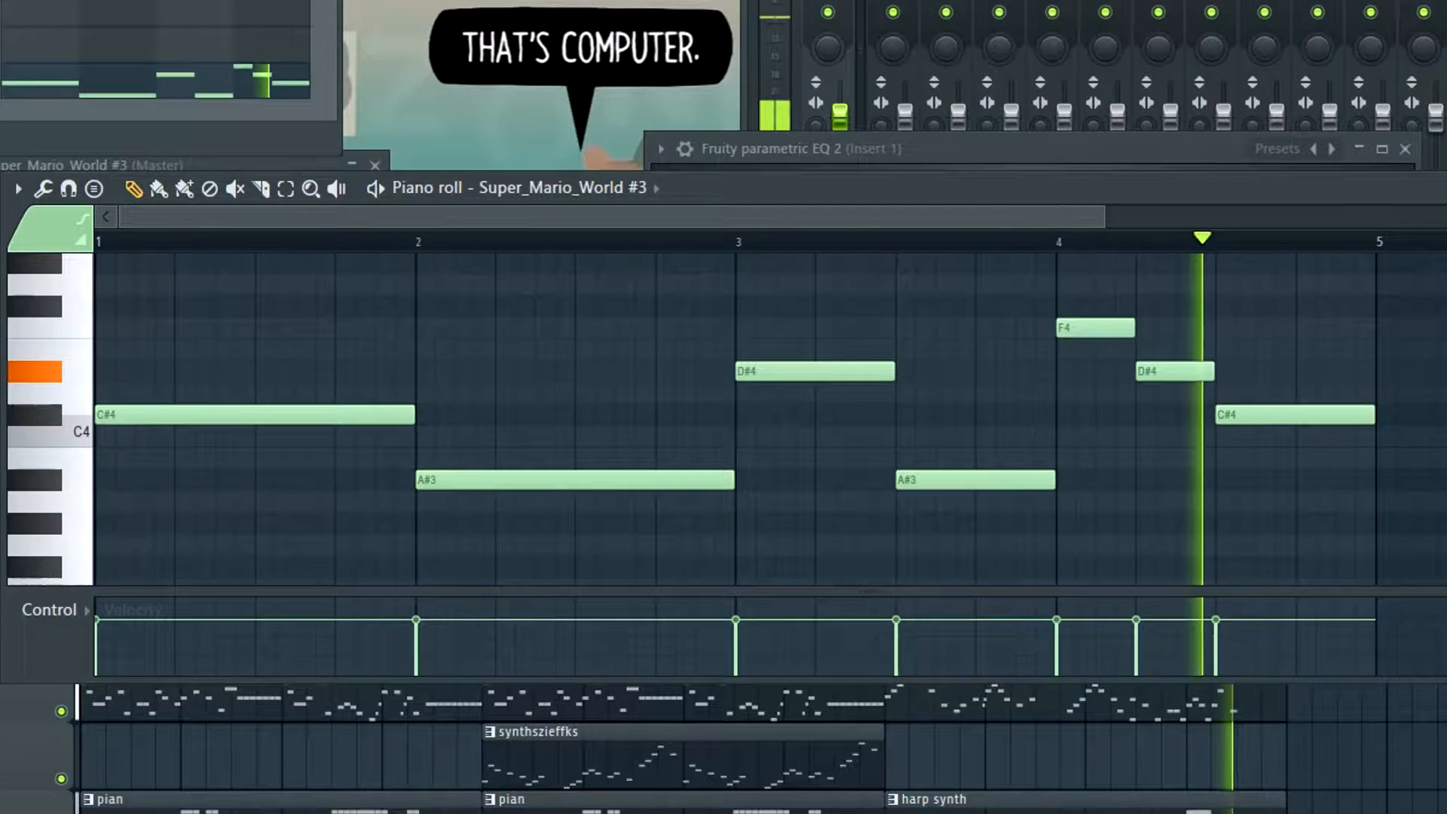
{"action": "key", "text": "space"}
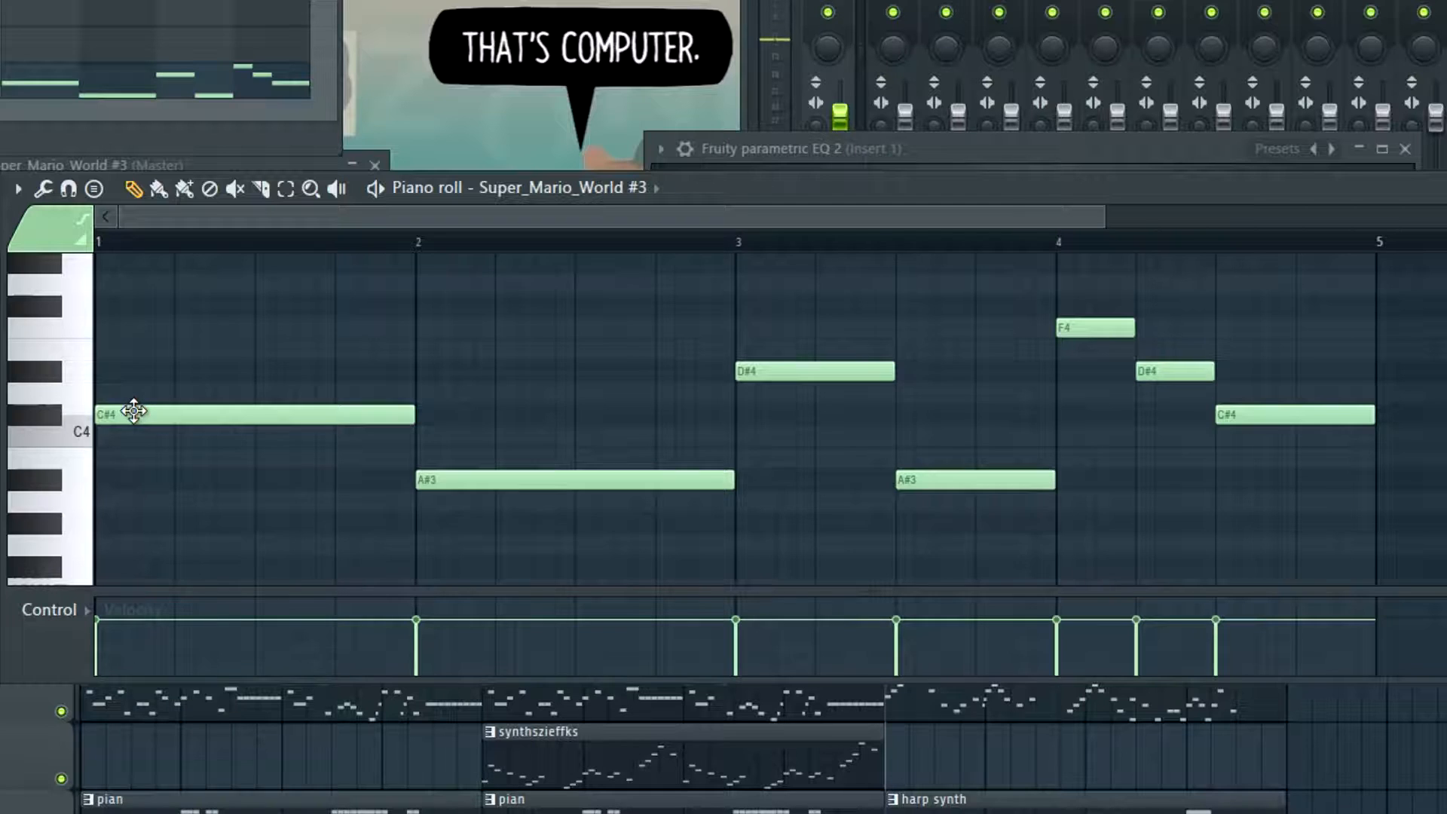
{"action": "scroll", "coordinate": [129, 404], "scroll_direction": "up", "scroll_amount": 2}
{"action": "left_click_drag", "start_coordinate": [129, 414], "coordinate": [3, 395]}
{"action": "left_click_drag", "start_coordinate": [130, 336], "coordinate": [80, 332]}
{"action": "key", "text": "space"}
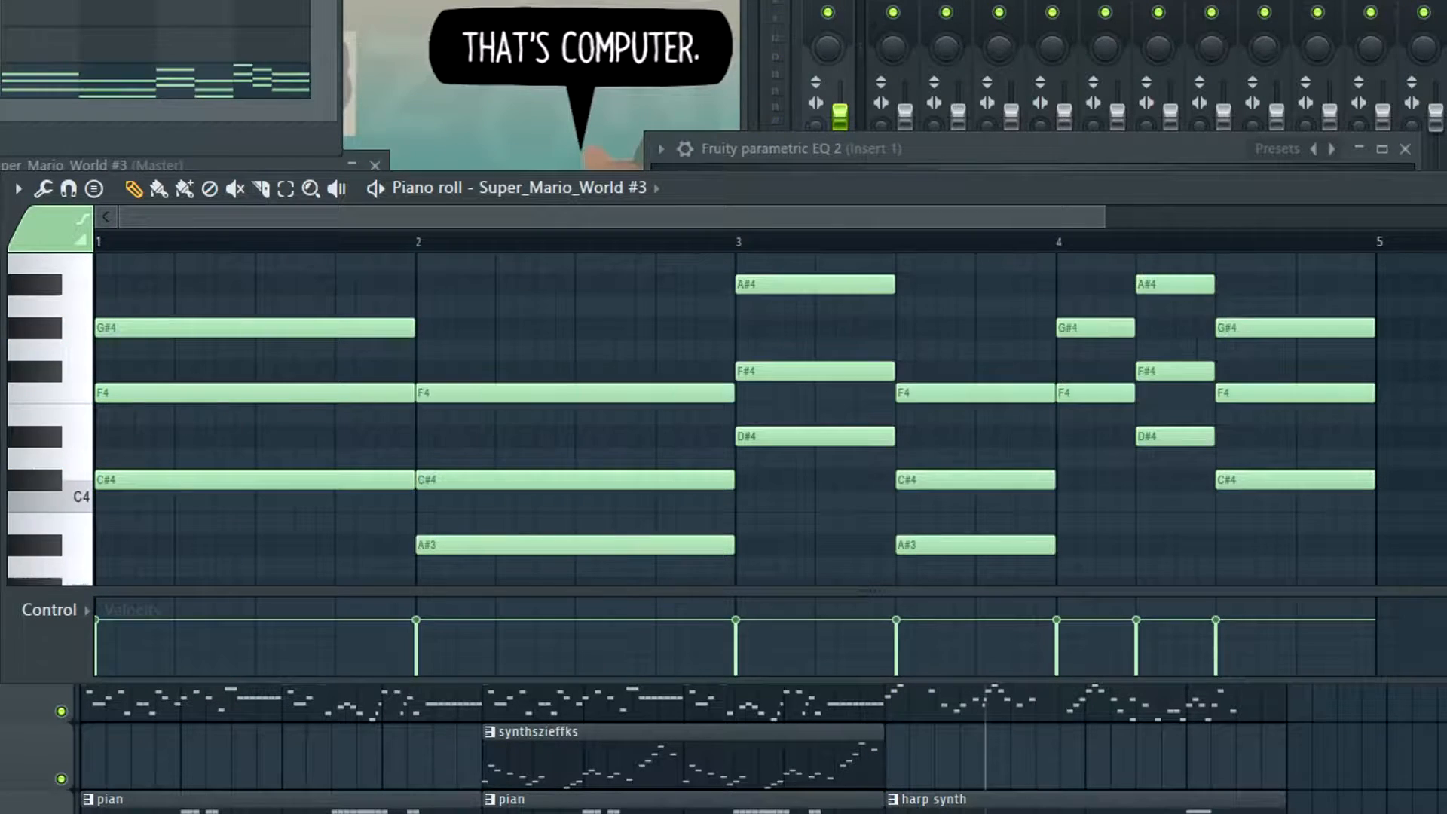
Add a bar-long C5 on top of the C#4 chord in bar 1 to make it a seventh chord
{"action": "scroll", "coordinate": [540, 400], "scroll_direction": "up", "scroll_amount": 3}
{"action": "scroll", "coordinate": [163, 354], "scroll_direction": "up", "scroll_amount": 1}
{"action": "scroll", "coordinate": [174, 350], "scroll_direction": "down", "scroll_amount": 1}
{"action": "scroll", "coordinate": [279, 426], "scroll_direction": "down", "scroll_amount": 3}
{"action": "scroll", "coordinate": [165, 468], "scroll_direction": "up", "scroll_amount": 4}
{"action": "scroll", "coordinate": [181, 399], "scroll_direction": "down", "scroll_amount": 2}
{"action": "scroll", "coordinate": [280, 449], "scroll_direction": "up", "scroll_amount": 3}
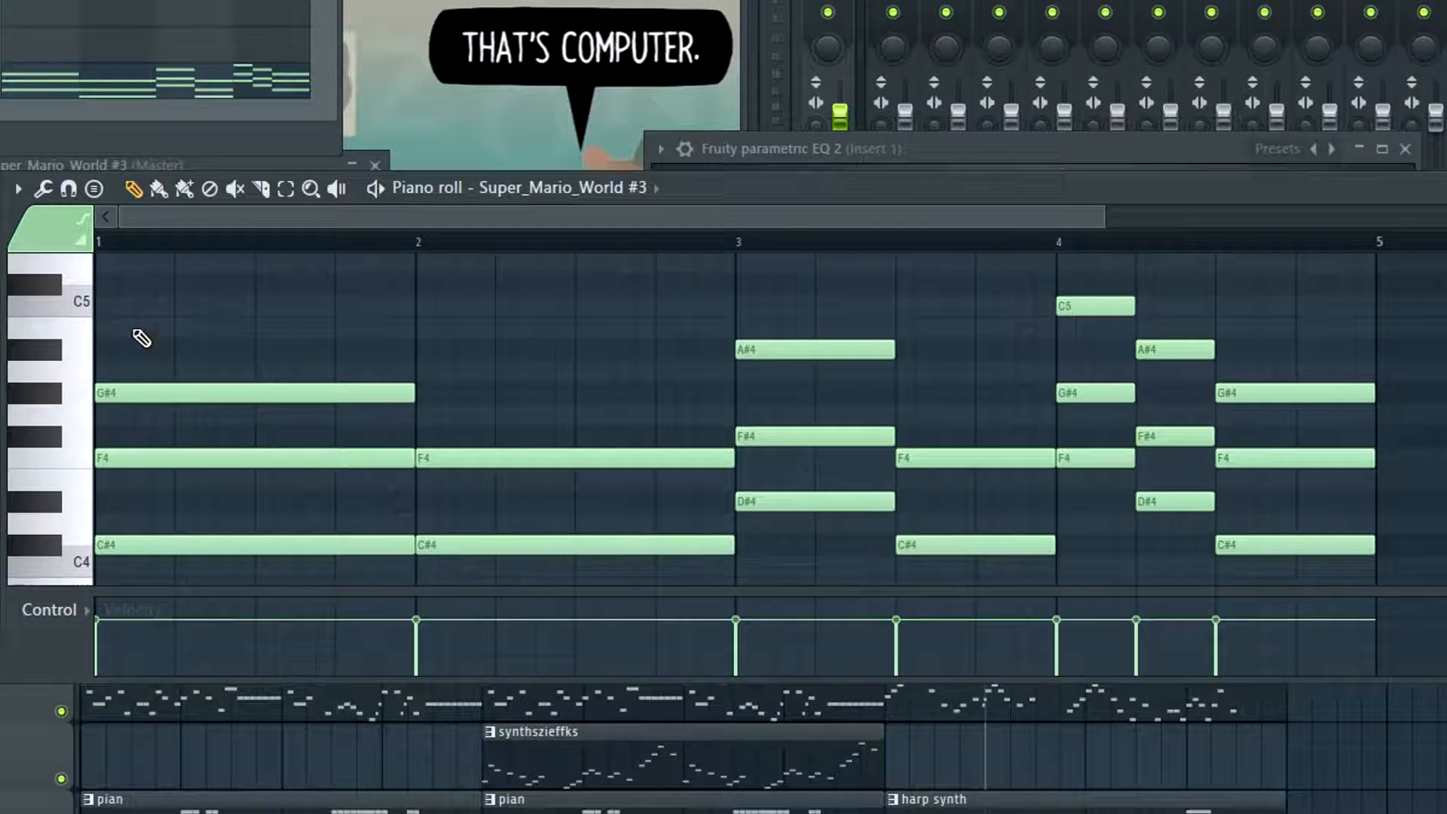
{"action": "left_click_drag", "start_coordinate": [128, 323], "coordinate": [25, 324]}
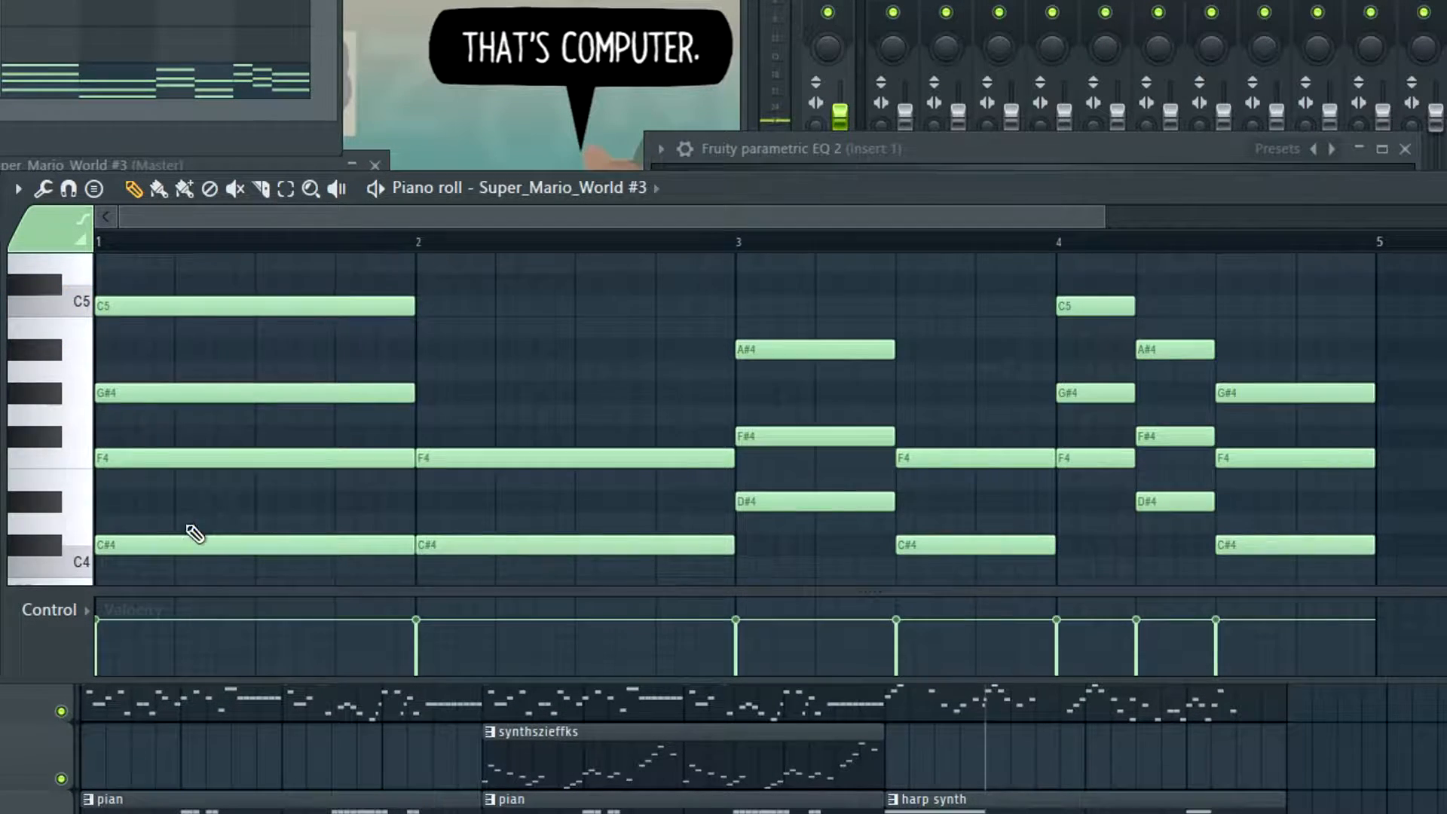
Examine the note spacing of the four-note chord in bar 1 against the piano keys and audition its top note
{"action": "scroll", "coordinate": [193, 532], "scroll_direction": "down", "scroll_amount": 3}
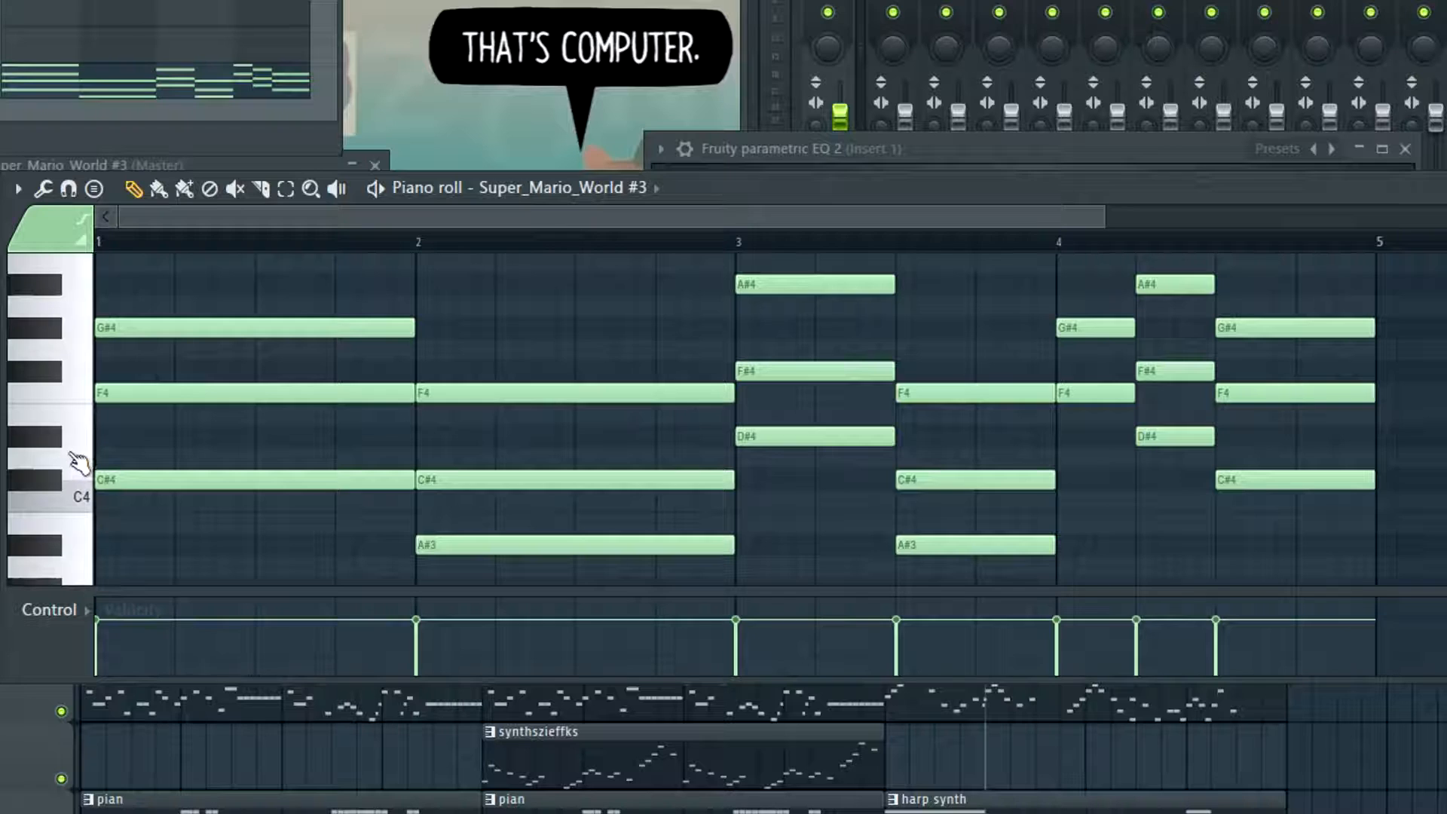
{"action": "scroll", "coordinate": [88, 434], "scroll_direction": "up", "scroll_amount": 3}
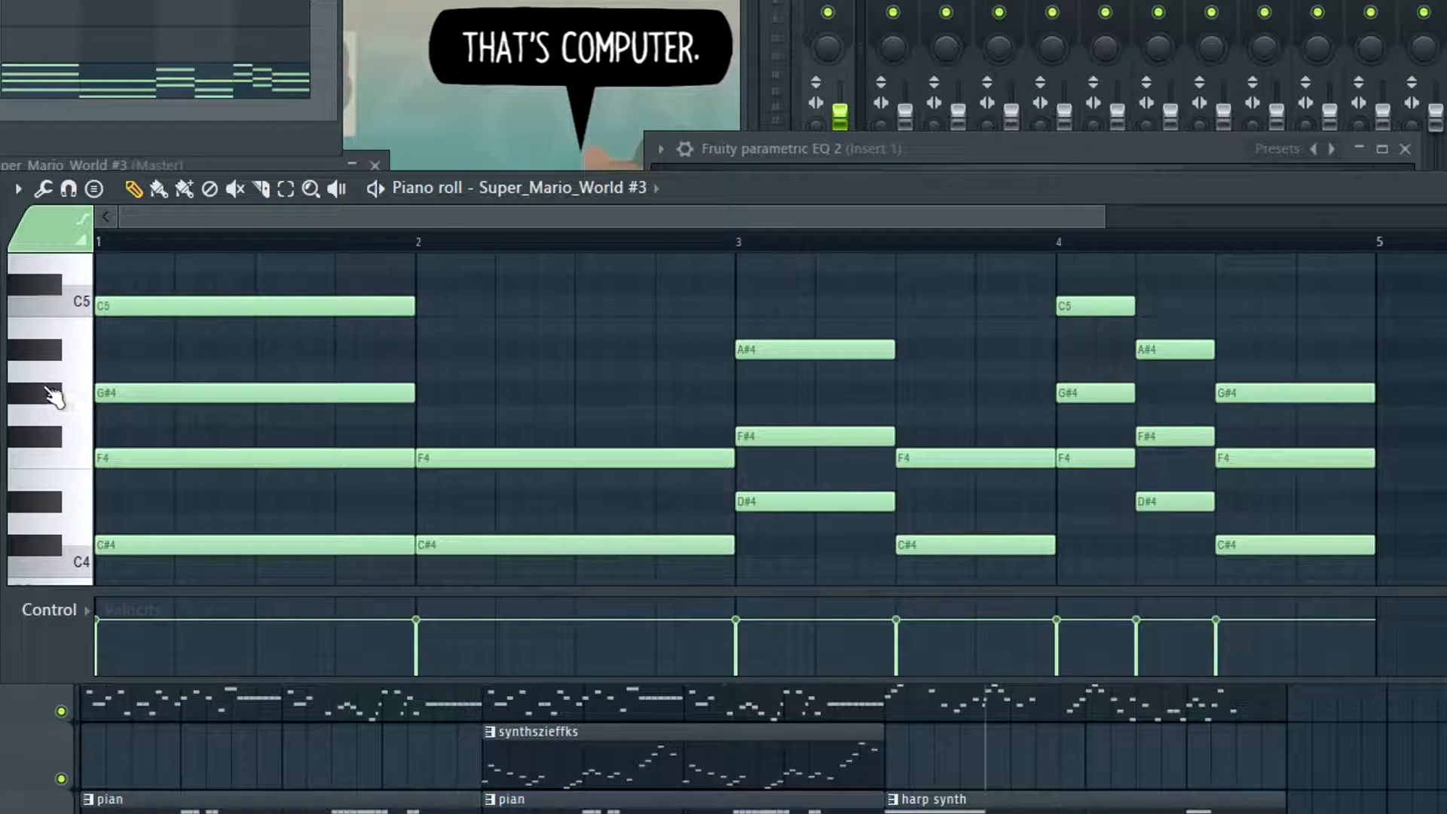
{"action": "scroll", "coordinate": [51, 411], "scroll_direction": "up", "scroll_amount": 3}
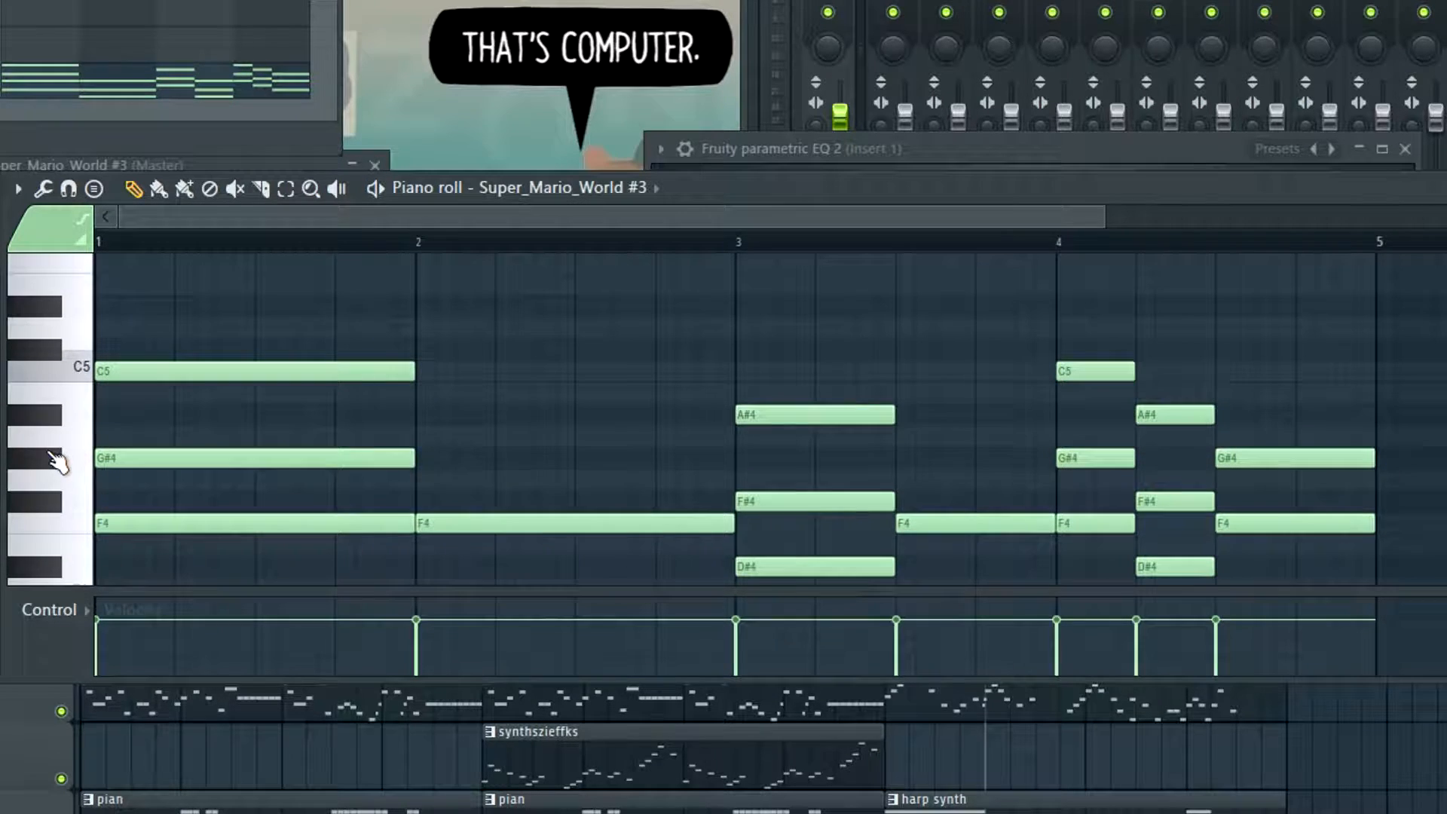
{"action": "left_click", "coordinate": [85, 370]}
{"action": "scroll", "coordinate": [103, 397], "scroll_direction": "down", "scroll_amount": 3}
{"action": "scroll", "coordinate": [116, 407], "scroll_direction": "up", "scroll_amount": 5}
{"action": "scroll", "coordinate": [103, 313], "scroll_direction": "down", "scroll_amount": 5}
{"action": "scroll", "coordinate": [362, 430], "scroll_direction": "up", "scroll_amount": 3}
{"action": "scroll", "coordinate": [152, 419], "scroll_direction": "down", "scroll_amount": 3}
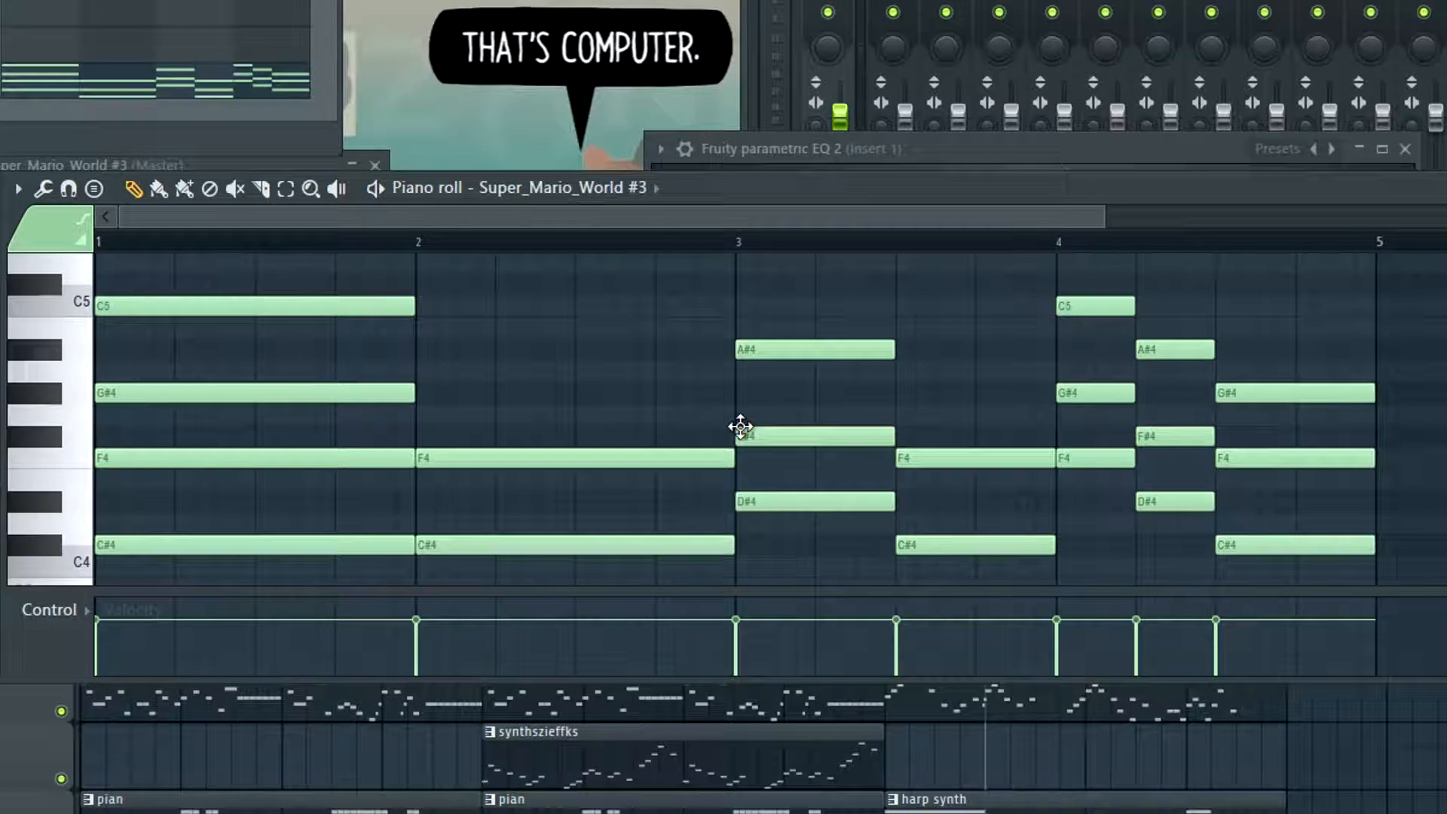
{"action": "scroll", "coordinate": [439, 449], "scroll_direction": "up", "scroll_amount": 3}
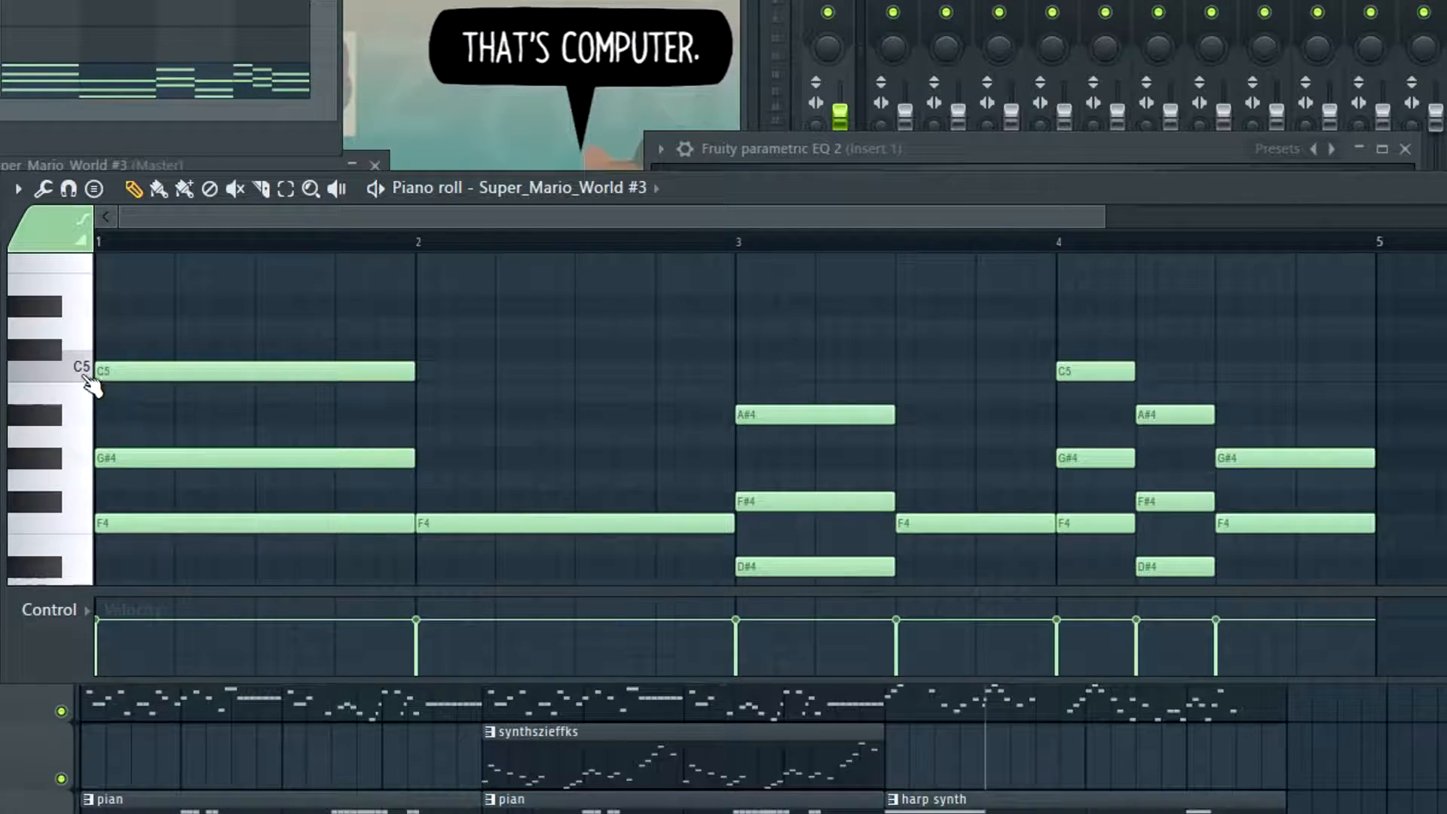
{"action": "scroll", "coordinate": [324, 431], "scroll_direction": "down", "scroll_amount": 6}
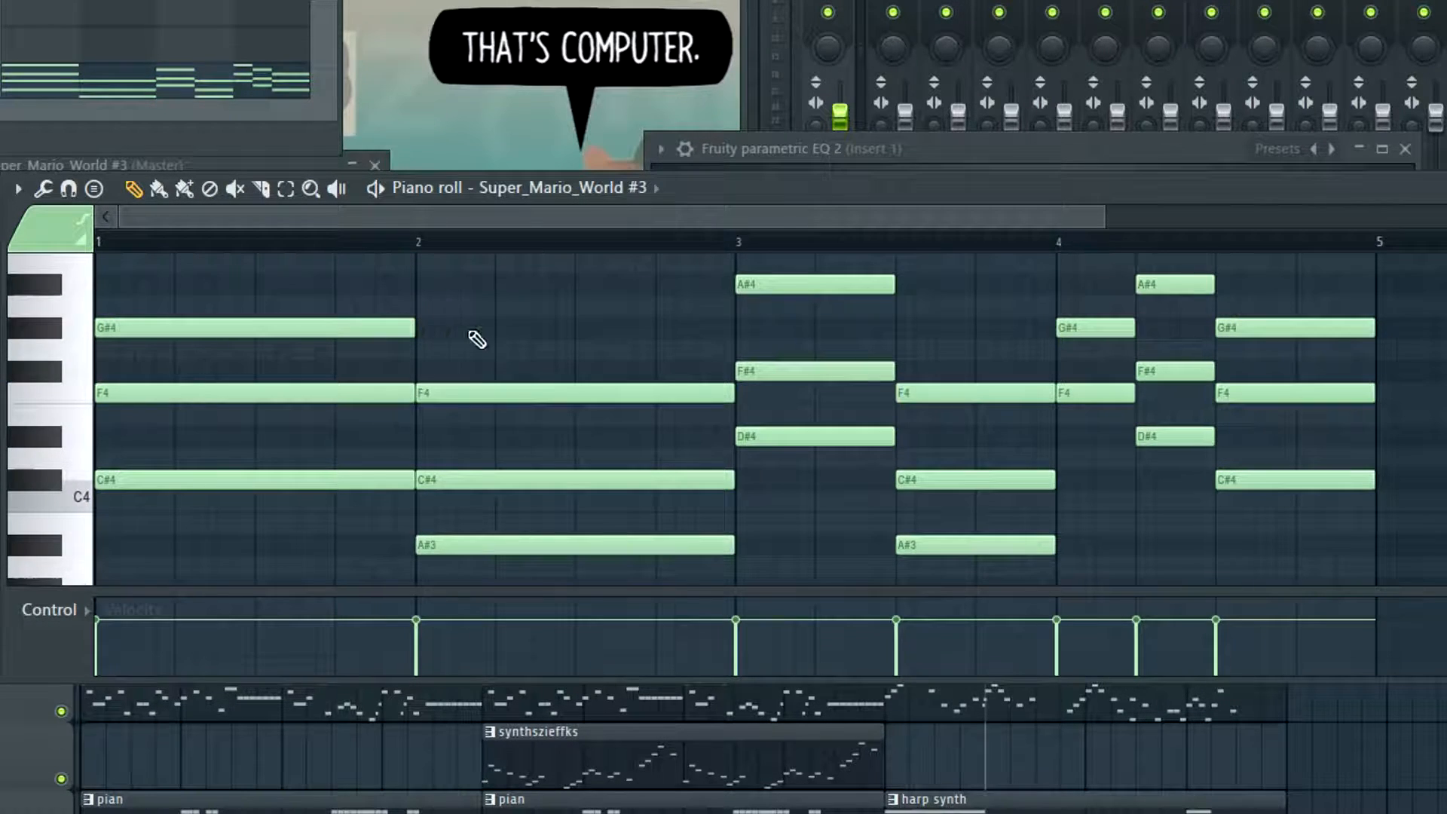
Add seventh notes to the other harp chords: G#4 over the A#3 chords, C#5 over the D#4 chords and C5 over the last C#4 chord
{"action": "left_click", "coordinate": [427, 333]}
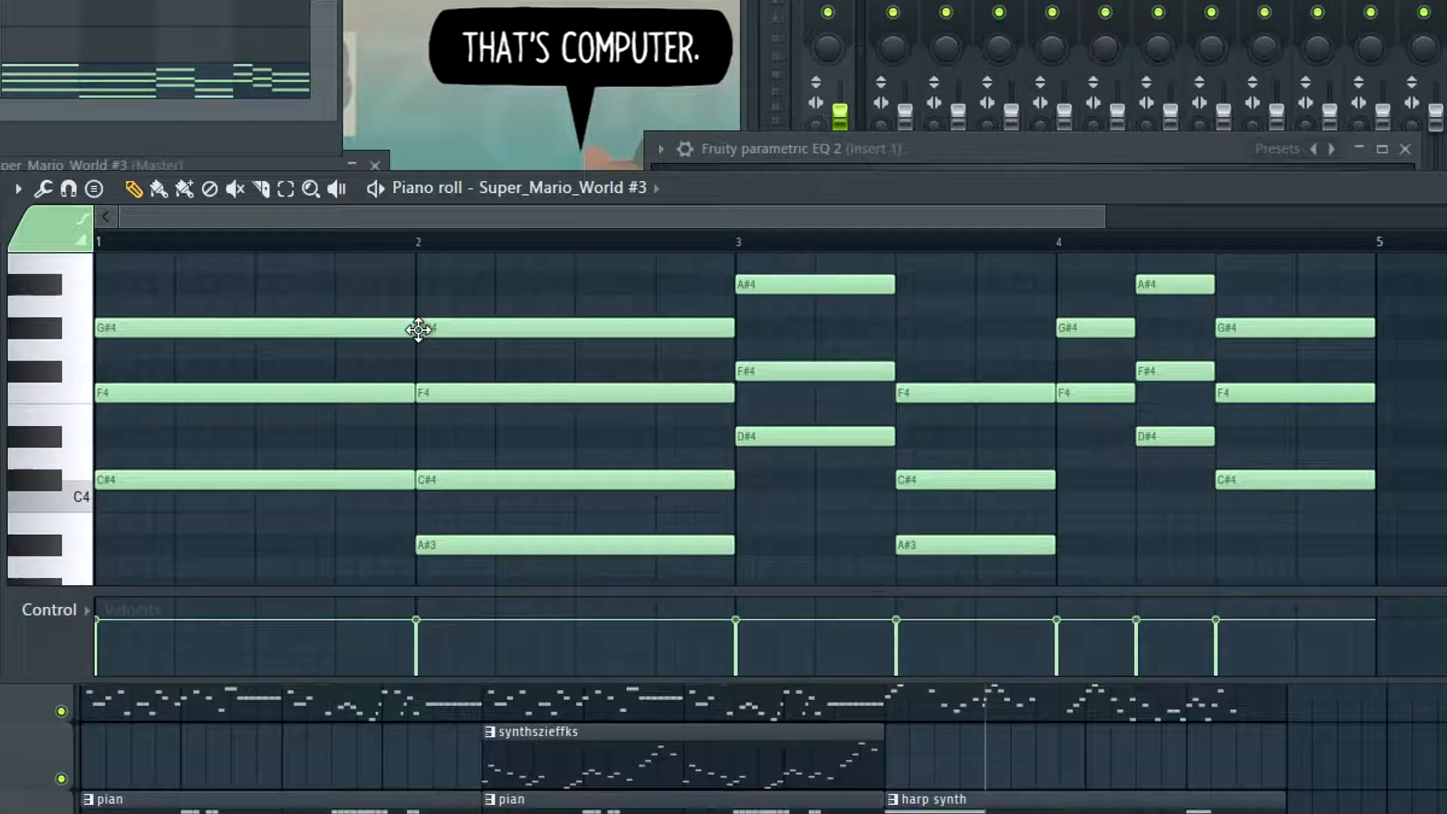
{"action": "left_click", "coordinate": [360, 326]}
{"action": "mouse_move", "coordinate": [427, 328]}
{"action": "left_mouse_down"}
{"action": "mouse_move", "coordinate": [428, 299]}
{"action": "mouse_move", "coordinate": [432, 358]}
{"action": "mouse_move", "coordinate": [420, 332]}
{"action": "left_mouse_up"}
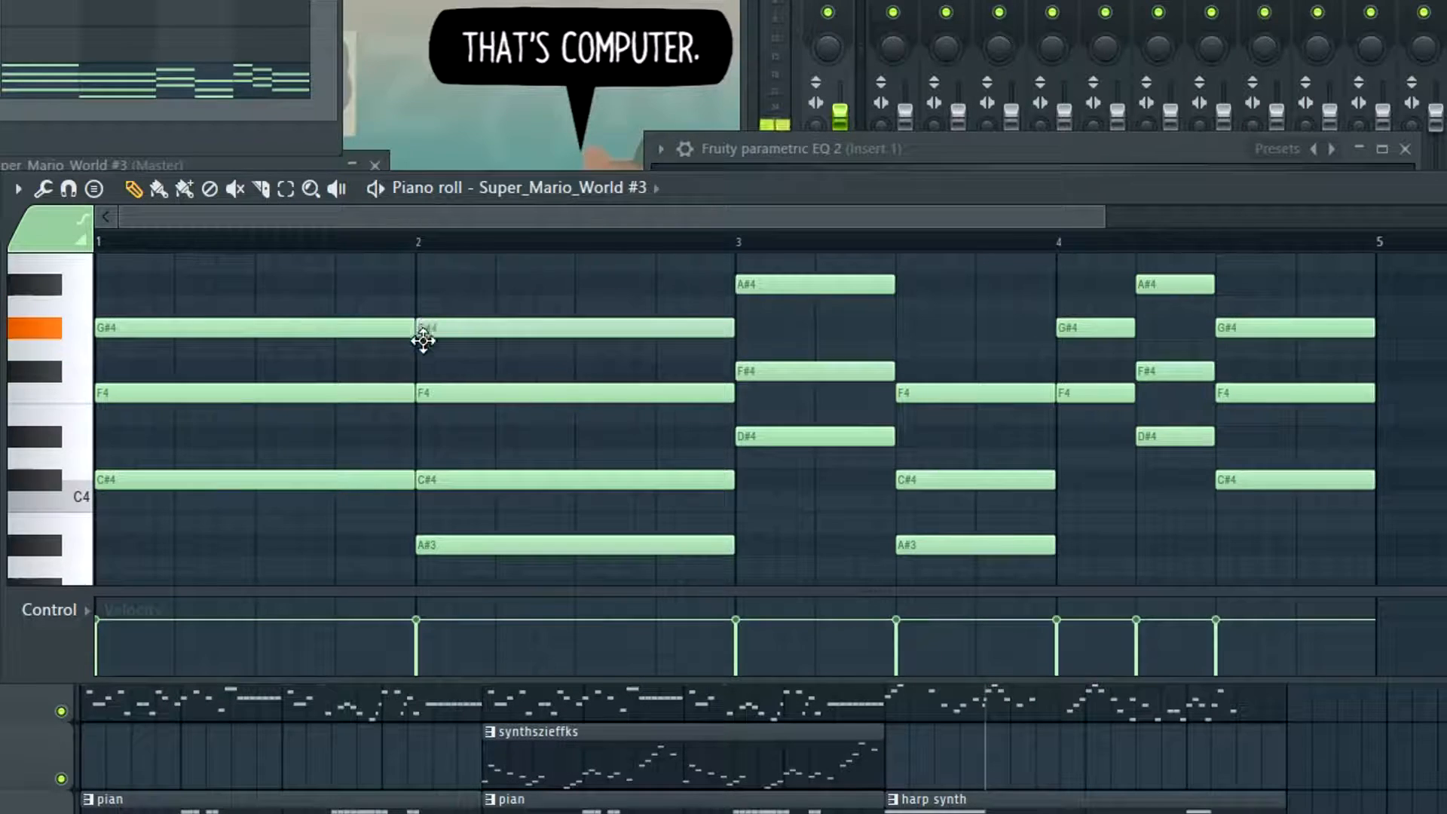
{"action": "scroll", "coordinate": [551, 311], "scroll_direction": "up", "scroll_amount": 1}
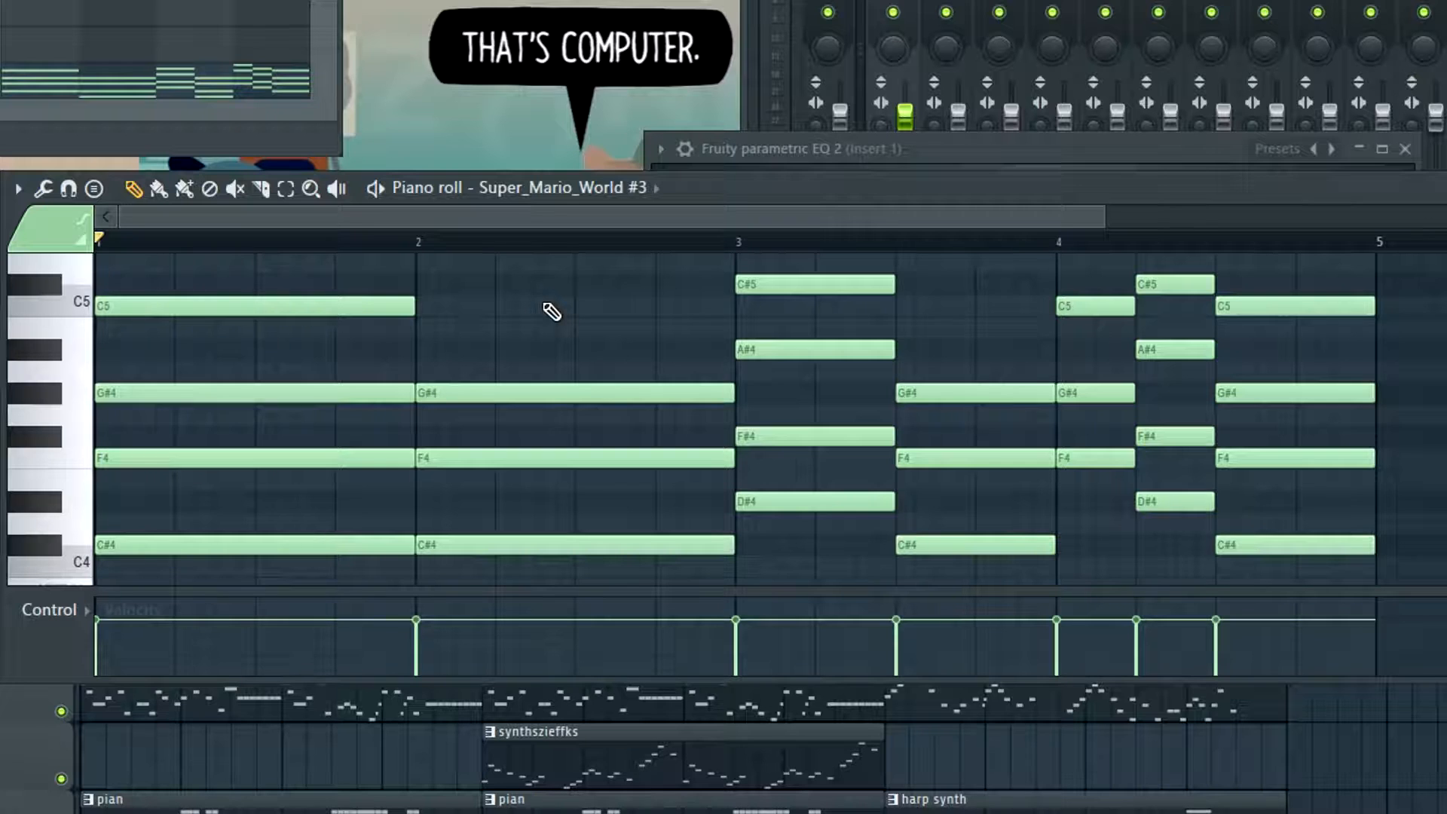
Look over the extended harp chords and play the first two back in the pattern
{"action": "scroll", "coordinate": [472, 327], "scroll_direction": "down", "scroll_amount": 2}
{"action": "scroll", "coordinate": [452, 362], "scroll_direction": "up", "scroll_amount": 3}
{"action": "scroll", "coordinate": [473, 397], "scroll_direction": "down", "scroll_amount": 1}
{"action": "scroll", "coordinate": [662, 423], "scroll_direction": "down", "scroll_amount": 1}
{"action": "scroll", "coordinate": [661, 423], "scroll_direction": "up", "scroll_amount": 1}
{"action": "key", "text": "space"}
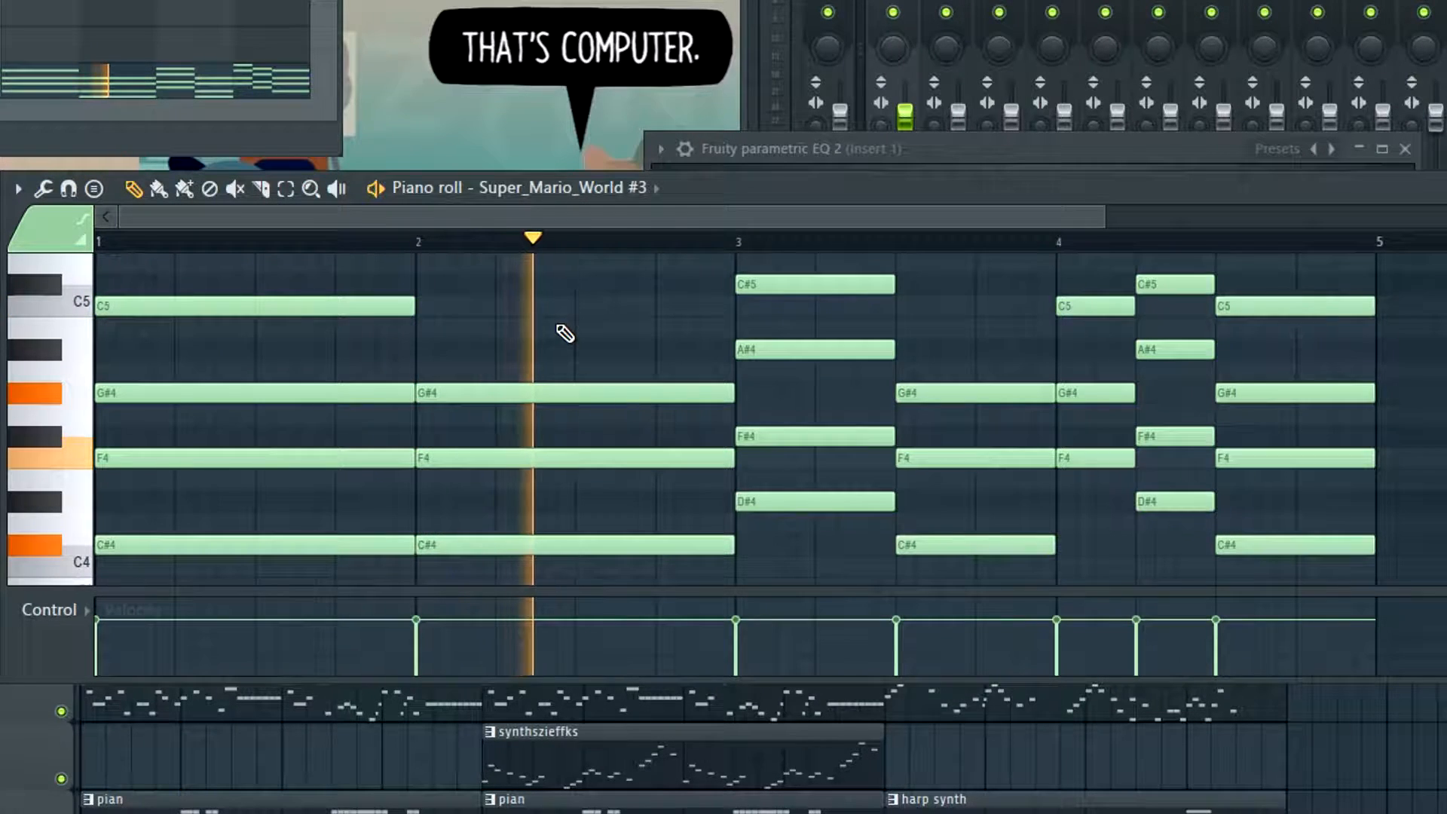
{"action": "key", "text": "space"}
Try playing the first two harp chords without their top notes C5 and G#4, and put the G#4 back in bar 2
{"action": "right_click", "coordinate": [527, 391]}
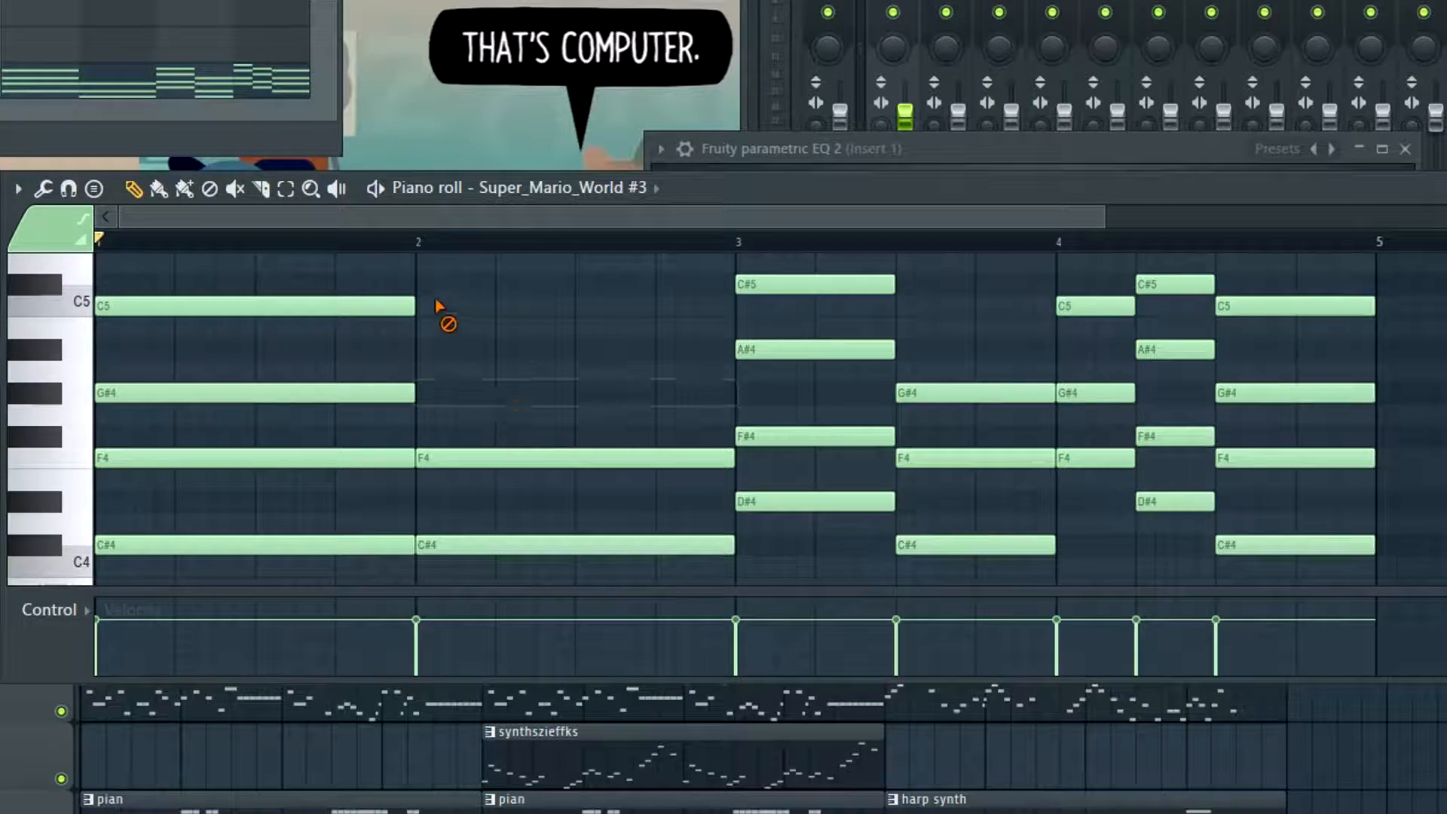
{"action": "right_click", "coordinate": [411, 306]}
{"action": "key", "text": "space"}
{"action": "scroll", "coordinate": [478, 323], "scroll_direction": "down", "scroll_amount": 1}
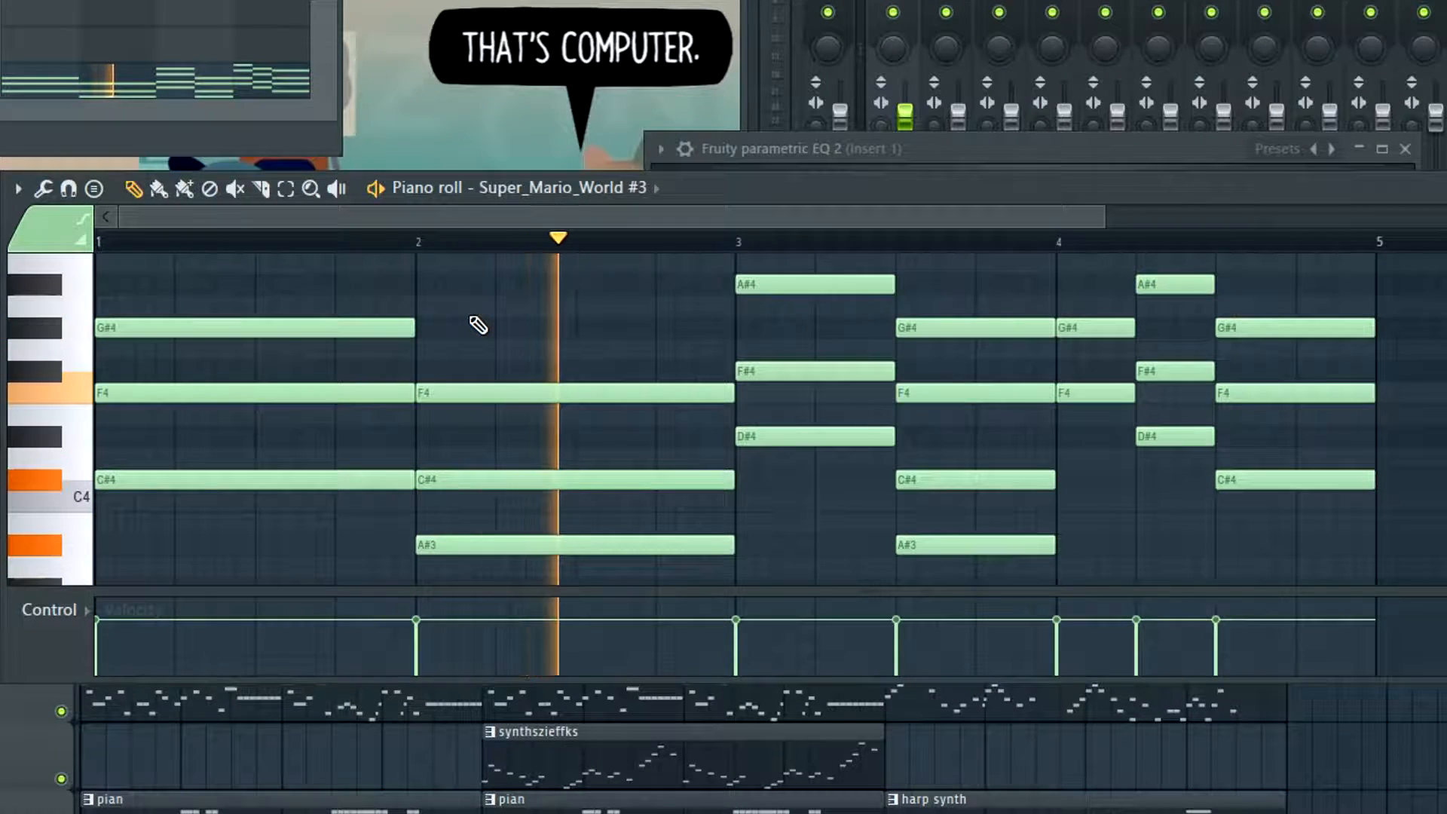
{"action": "key", "text": "space"}
{"action": "scroll", "coordinate": [503, 358], "scroll_direction": "up", "scroll_amount": 1}
{"action": "scroll", "coordinate": [500, 355], "scroll_direction": "down", "scroll_amount": 1}
{"action": "left_click", "coordinate": [504, 359]}
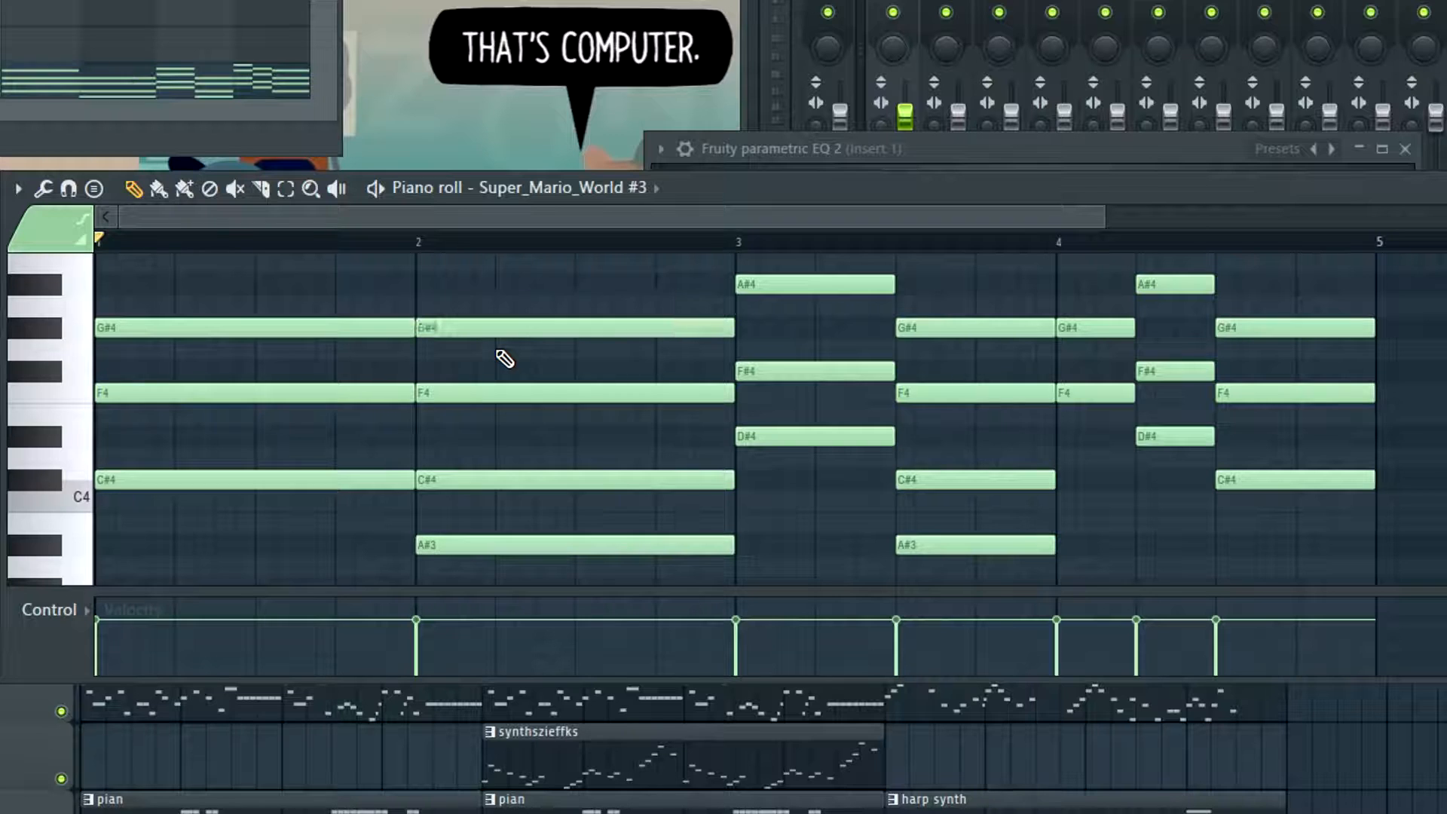
{"action": "scroll", "coordinate": [533, 467], "scroll_direction": "up", "scroll_amount": 2}
{"action": "scroll", "coordinate": [542, 455], "scroll_direction": "down", "scroll_amount": 1}
Open the pian pattern's Super_Mario_World #2 channel in the piano roll and play its chords
{"action": "left_click", "coordinate": [475, 811]}
{"action": "left_click", "coordinate": [422, 811]}
{"action": "double_click", "coordinate": [422, 811]}
{"action": "scroll", "coordinate": [360, 432], "scroll_direction": "up", "scroll_amount": 3}
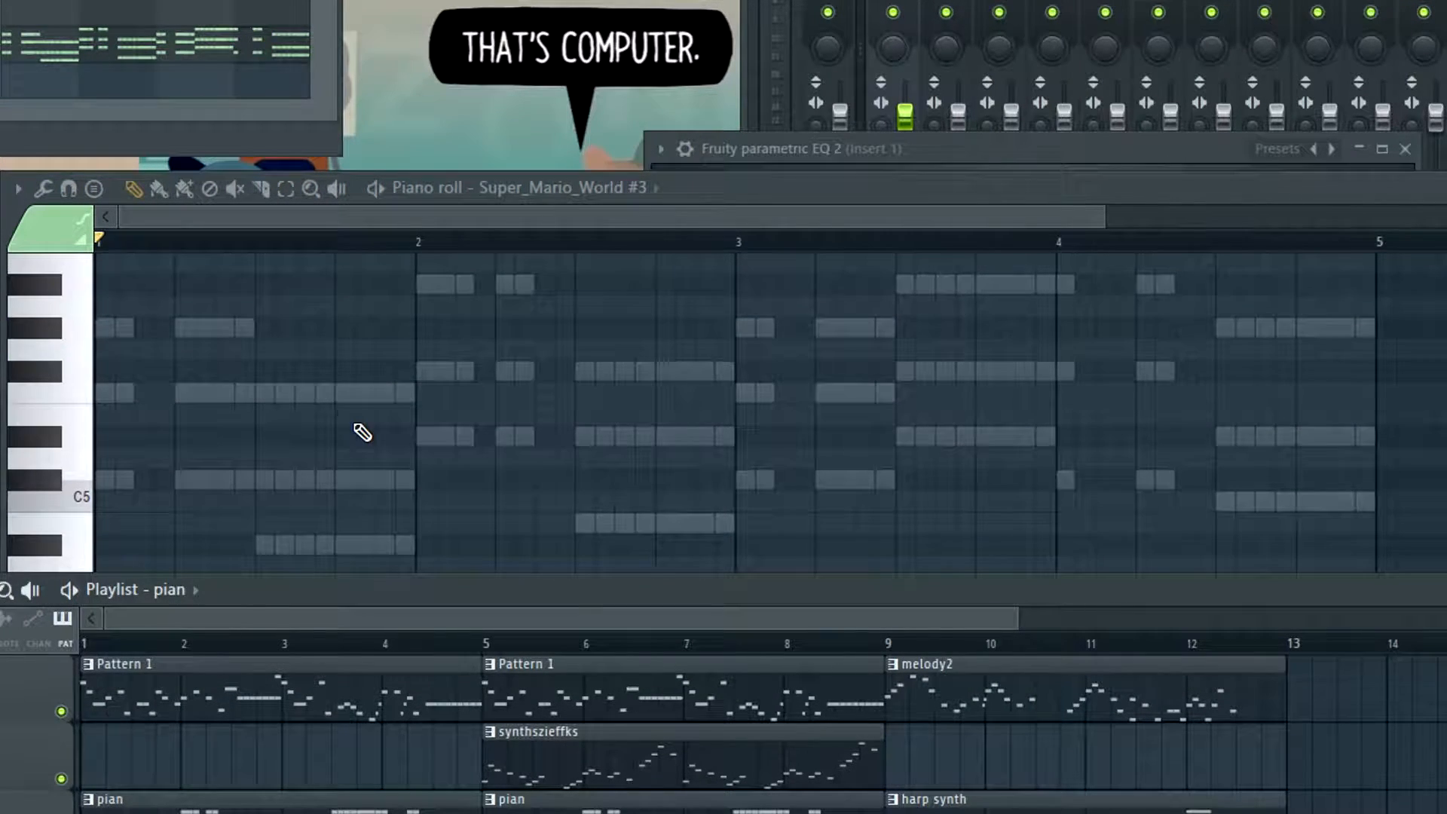
{"action": "right_click", "coordinate": [2, 32]}
{"action": "left_click", "coordinate": [11, 48]}
{"action": "key", "text": "space"}
{"action": "key", "text": "space"}
Try adding seventh notes to the piano chords in bar 1: C6 over the C#5 chords and G#5 over the A#4 chords
{"action": "mouse_move", "coordinate": [97, 300]}
{"action": "left_mouse_down"}
{"action": "mouse_move", "coordinate": [300, 337]}
{"action": "mouse_move", "coordinate": [366, 416]}
{"action": "mouse_move", "coordinate": [406, 415]}
{"action": "mouse_move", "coordinate": [370, 402]}
{"action": "left_mouse_up"}
{"action": "scroll", "coordinate": [196, 418], "scroll_direction": "up", "scroll_amount": 2}
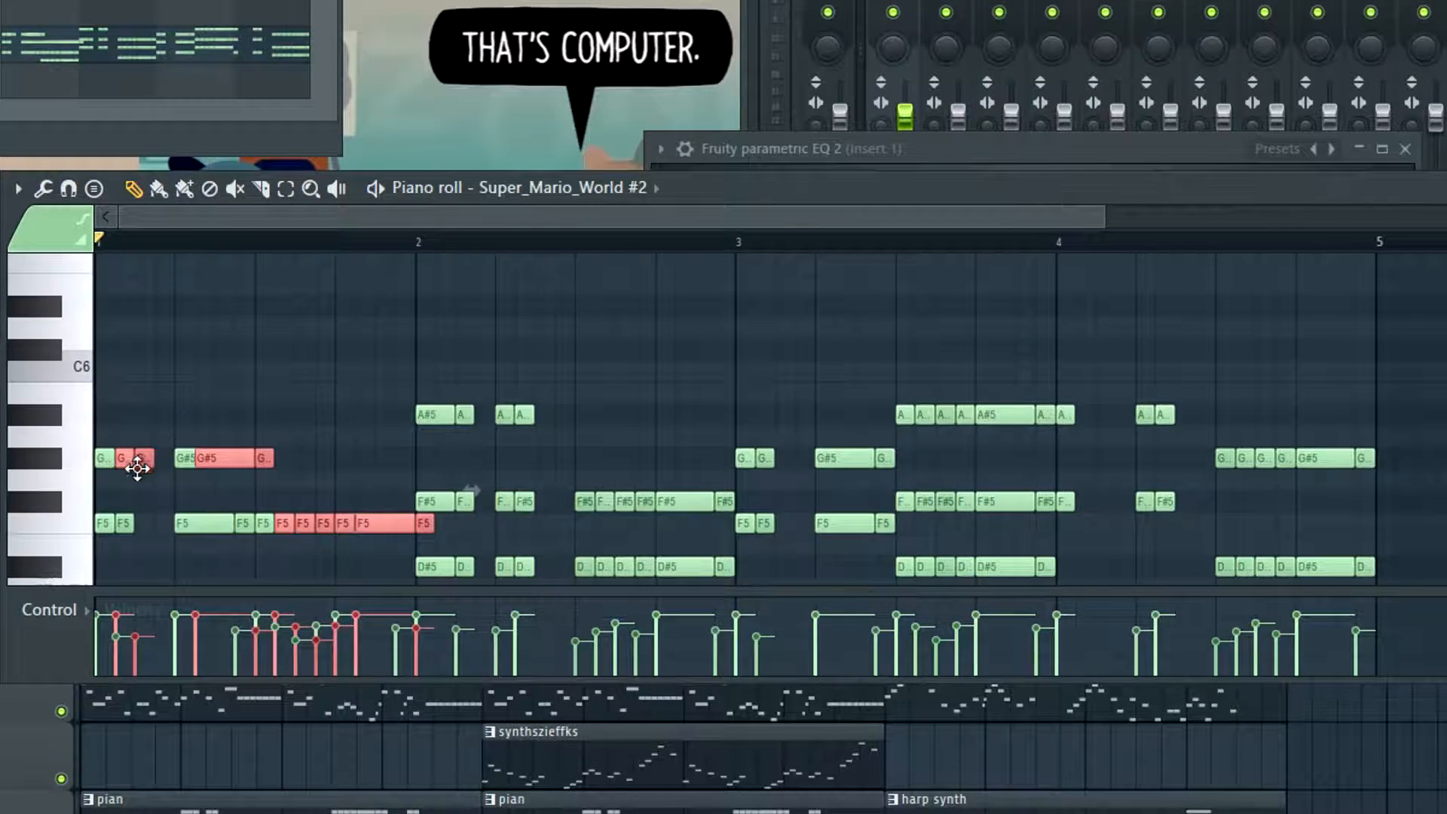
{"action": "left_click_drag", "start_coordinate": [132, 467], "coordinate": [113, 423]}
{"action": "key", "text": "shift+Up"}
{"action": "key", "text": "shift+Up"}
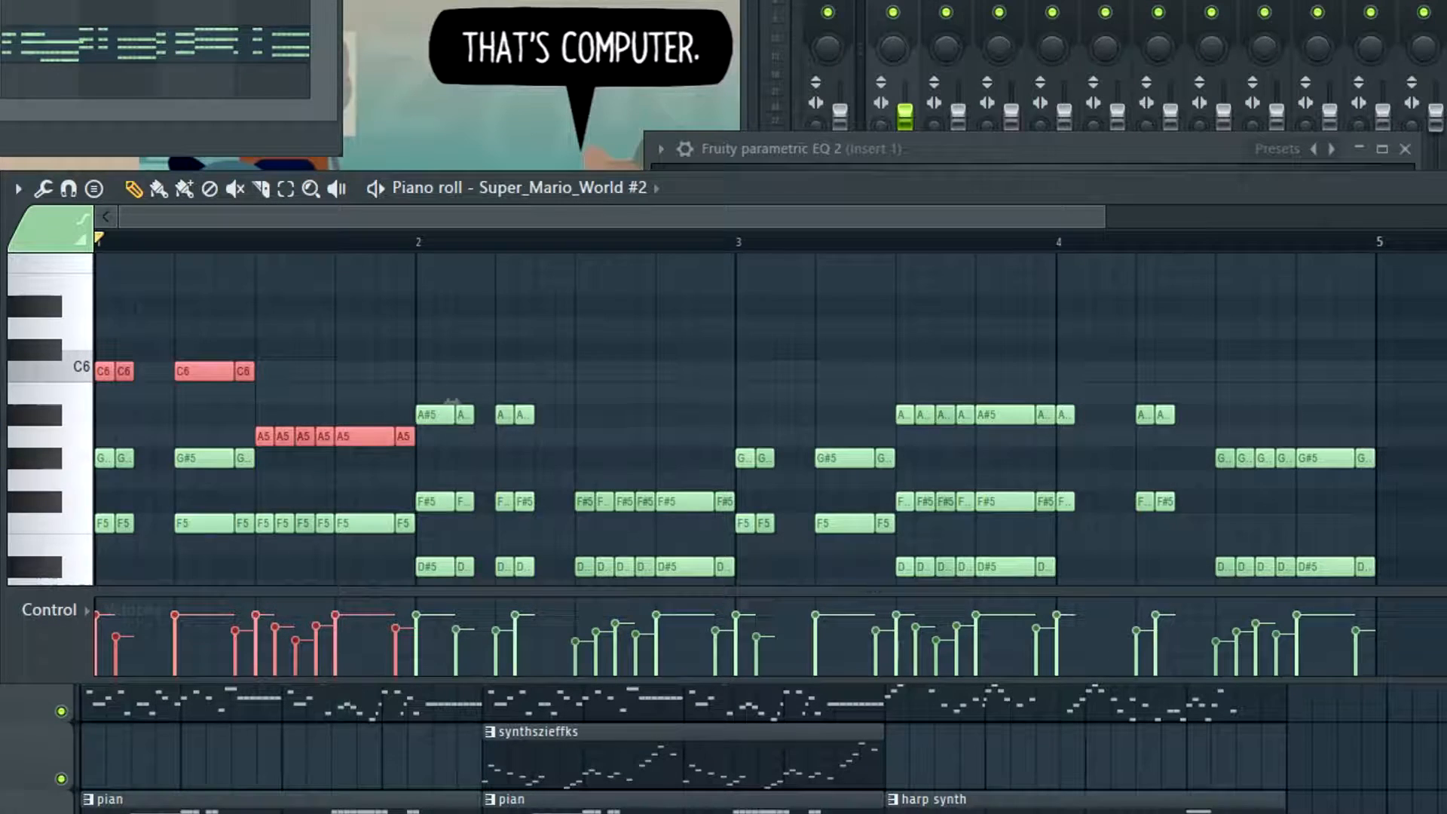
{"action": "right_click", "coordinate": [290, 388]}
{"action": "left_click_drag", "start_coordinate": [265, 407], "coordinate": [398, 462]}
Listen to the piano seventh chords in the pattern alone and in the full song from bar 1
{"action": "key", "text": "space"}
{"action": "scroll", "coordinate": [405, 483], "scroll_direction": "down", "scroll_amount": 3}
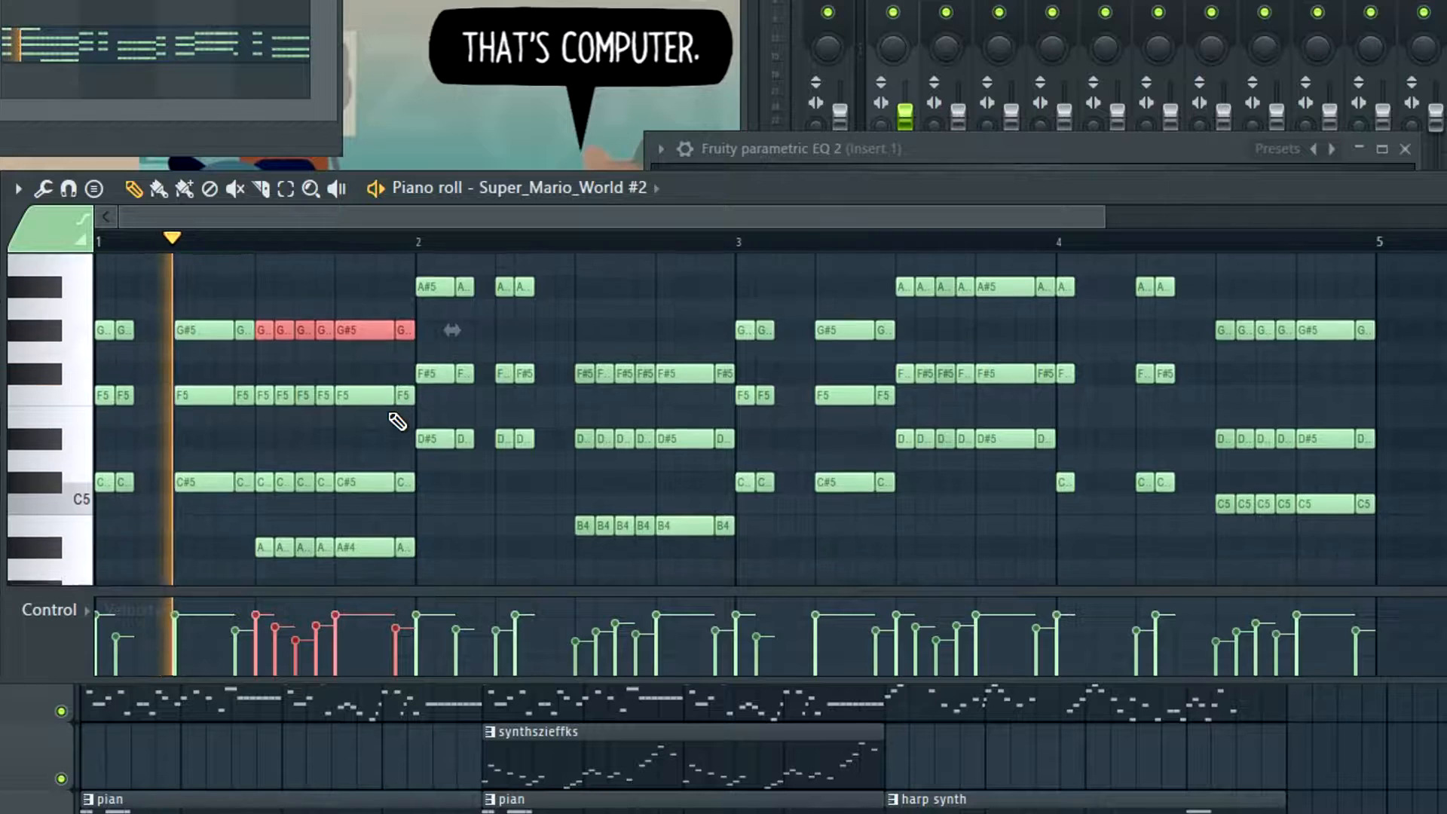
{"action": "key", "text": "space"}
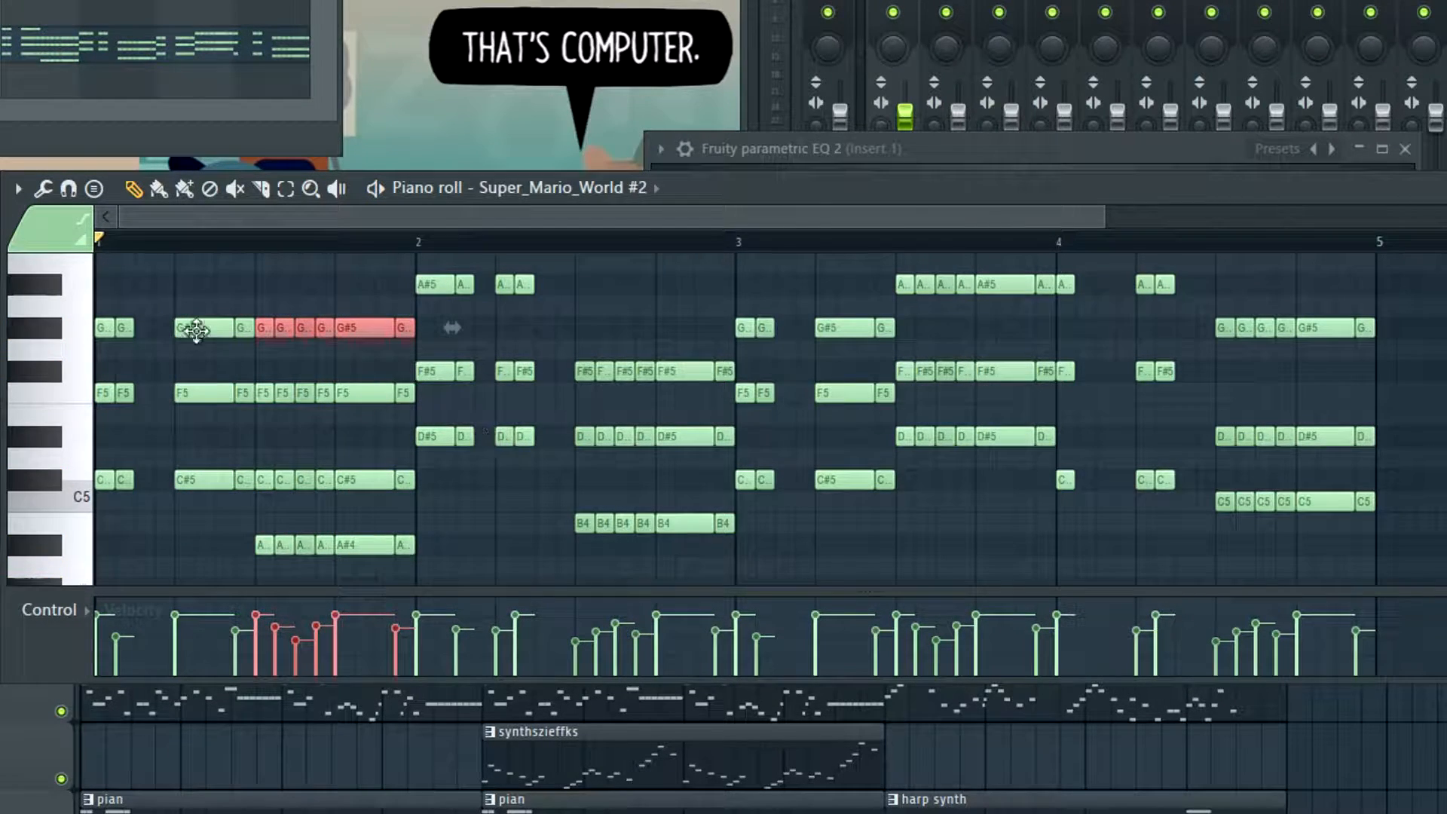
{"action": "scroll", "coordinate": [528, 437], "scroll_direction": "up", "scroll_amount": 2}
{"action": "left_click", "coordinate": [90, 678]}
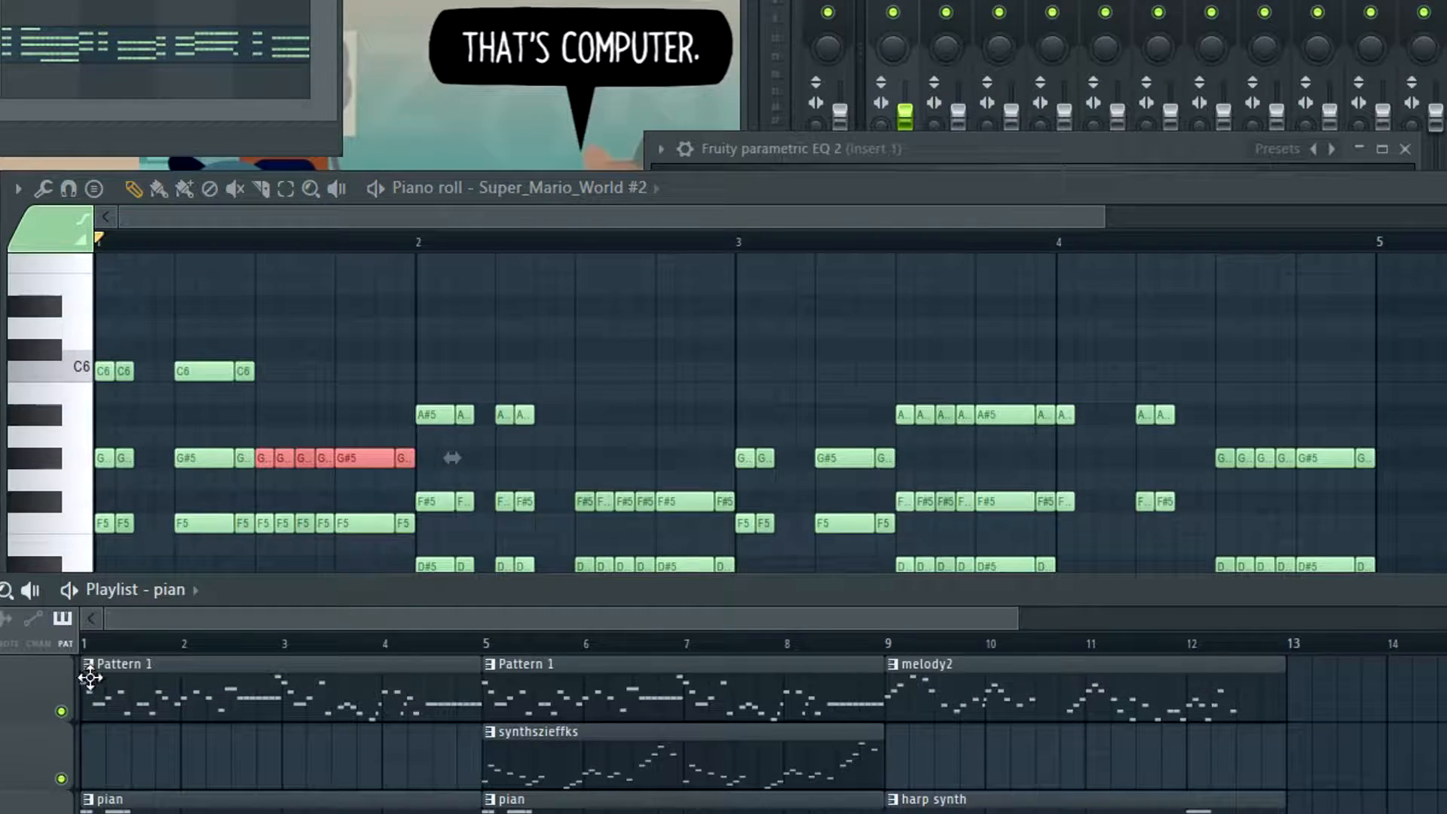
{"action": "key", "text": "space"}
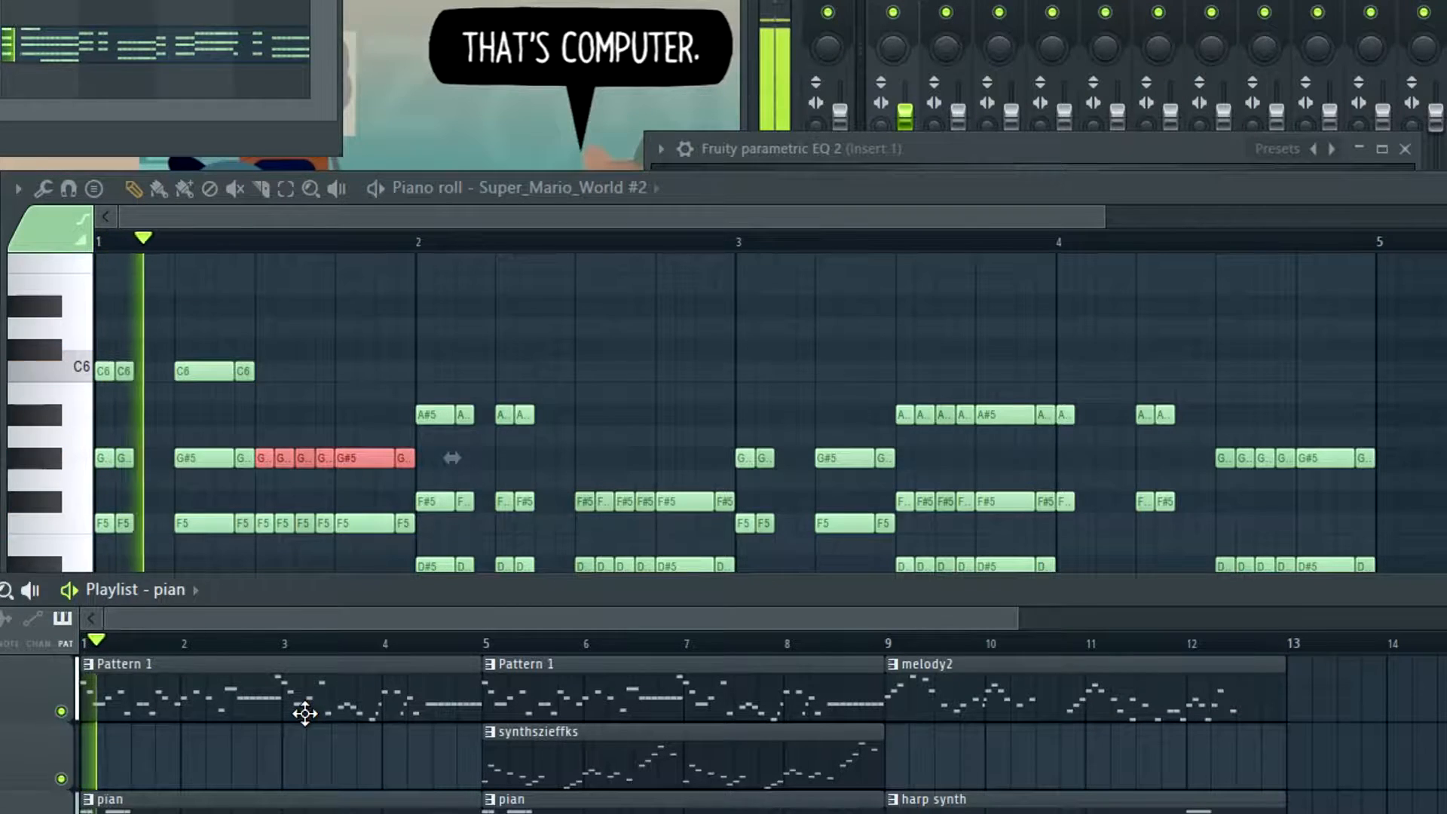
{"action": "key", "text": "space"}
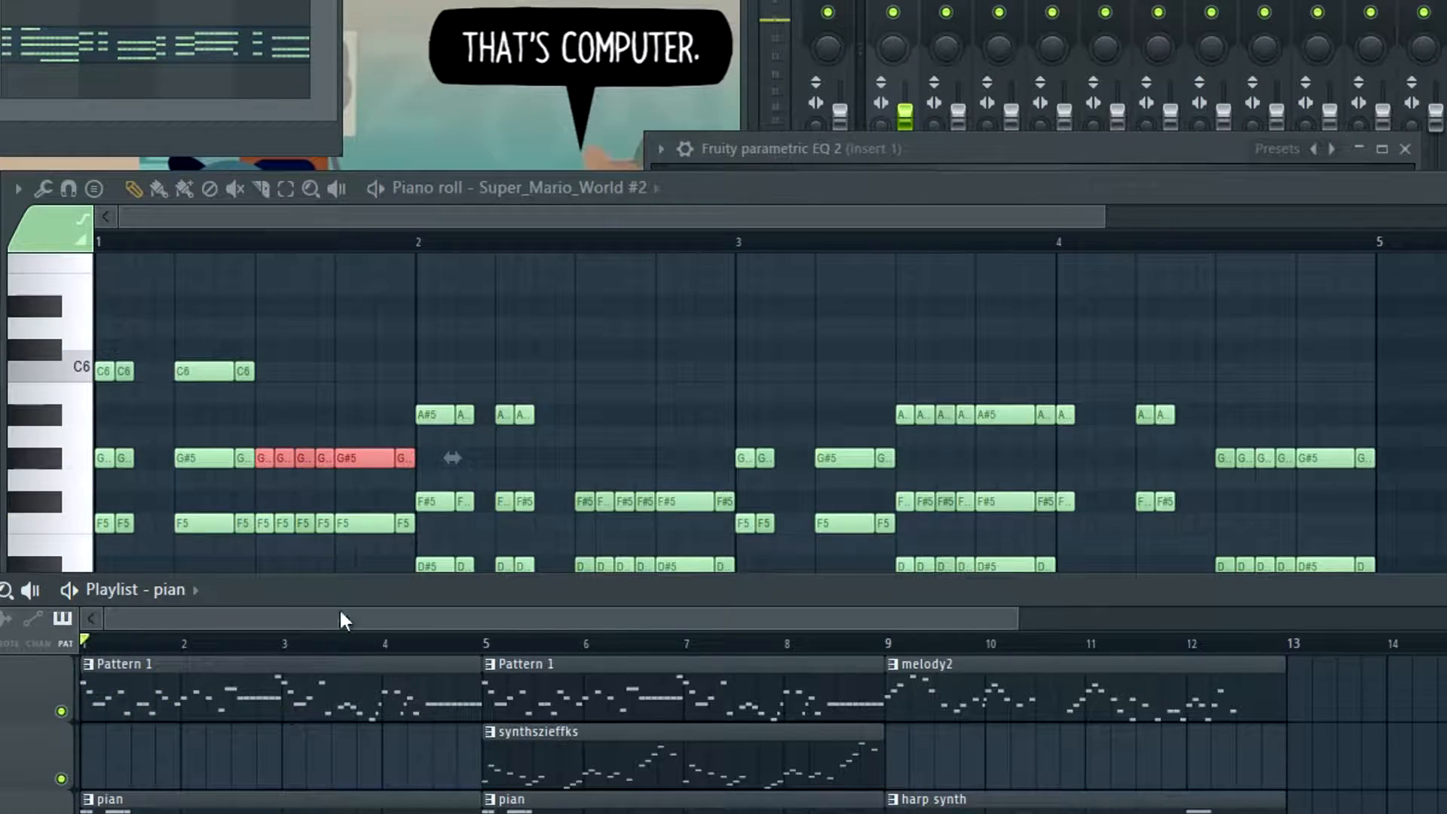
Undo the seventh notes added to the piano chords in bar 1
{"action": "key", "text": "ctrl+alt+z"}
{"action": "key", "text": "ctrl+alt+z"}
{"action": "key", "text": "ctrl+alt+z"}
{"action": "key", "text": "ctrl+alt+z"}
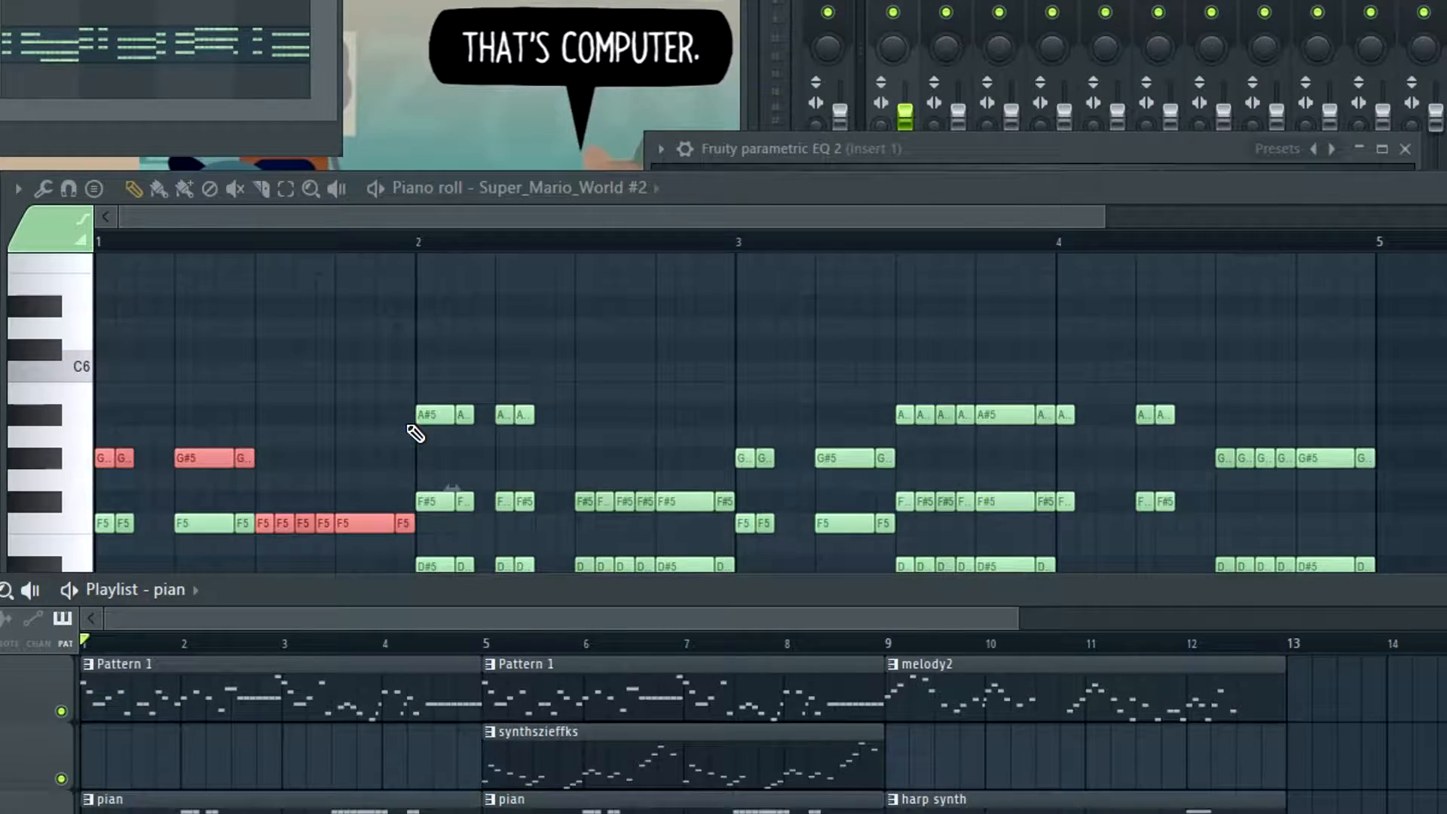
Play the song from bar 1 with the plain piano chords, and play the harp synth section from bar 9
{"action": "key", "text": "space"}
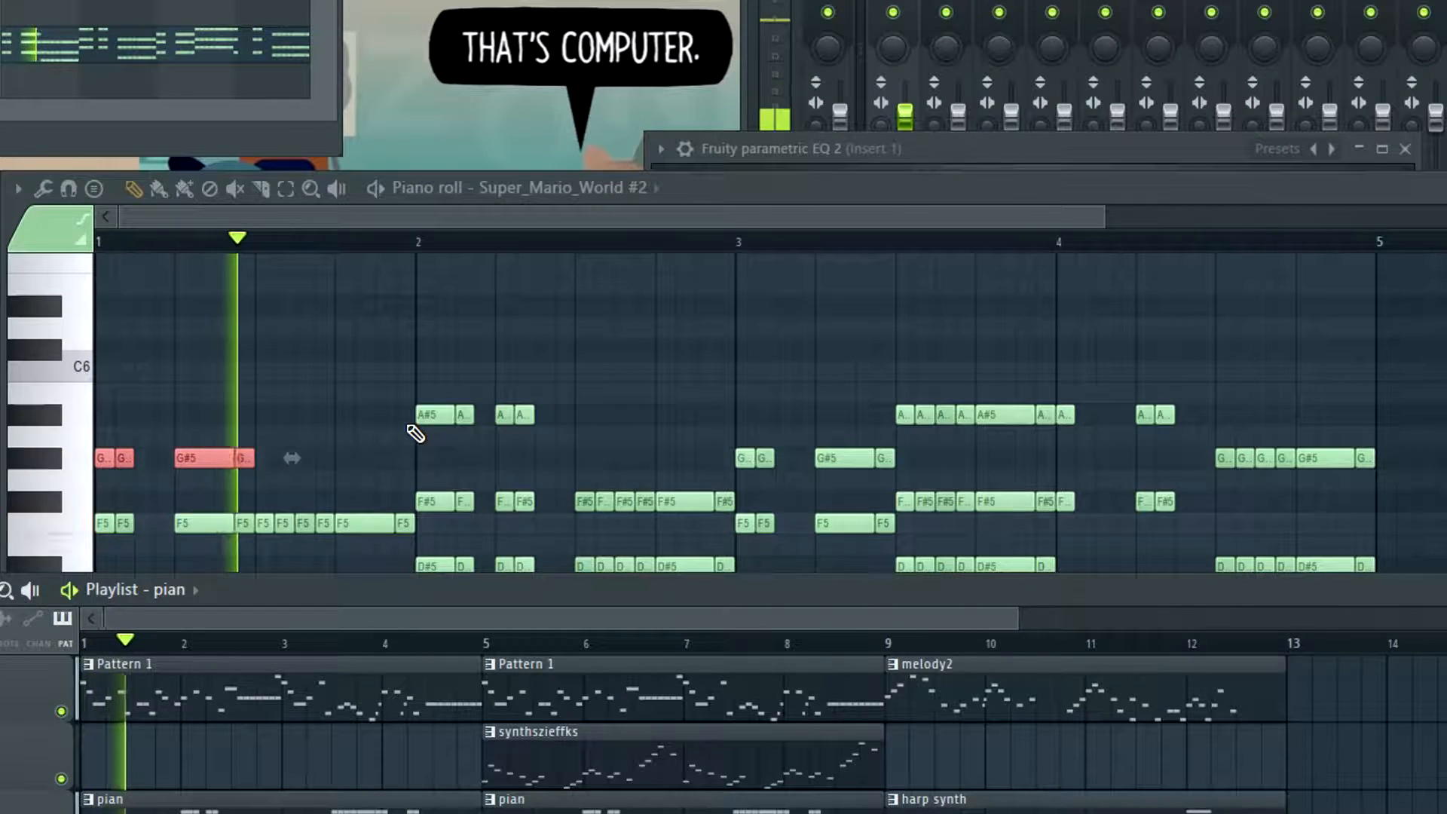
{"action": "key", "text": "space"}
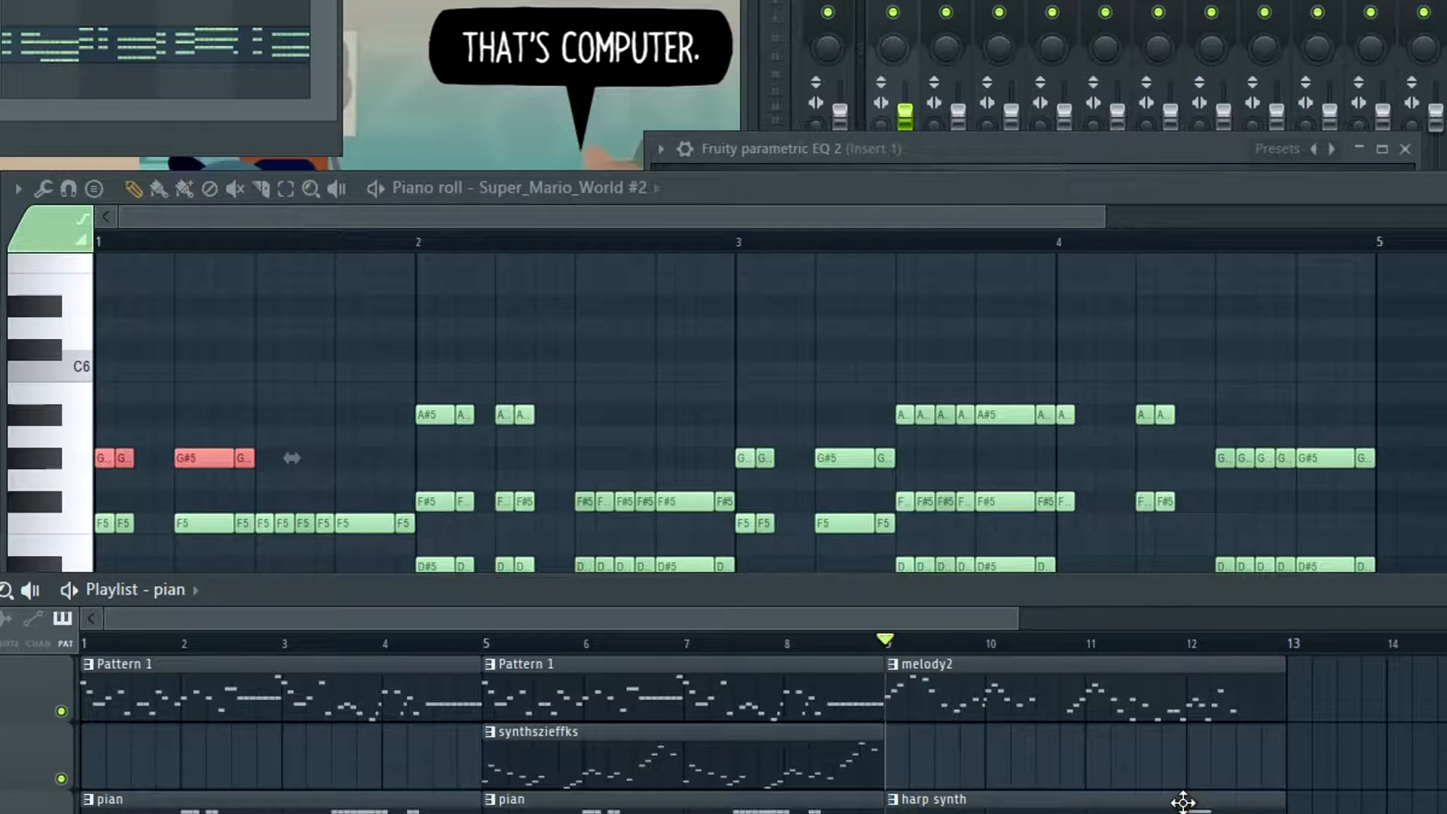
{"action": "key", "text": "space"}
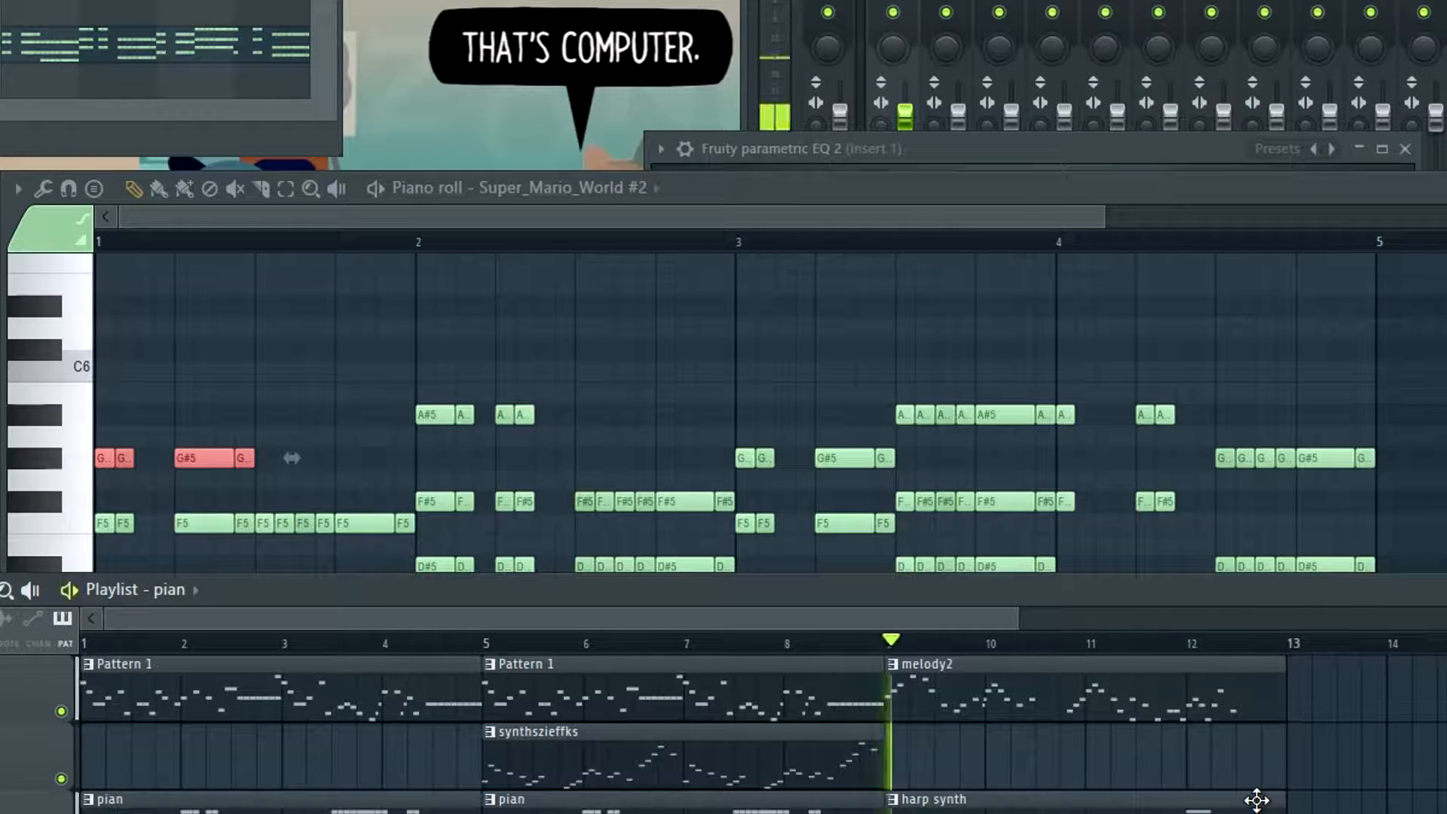
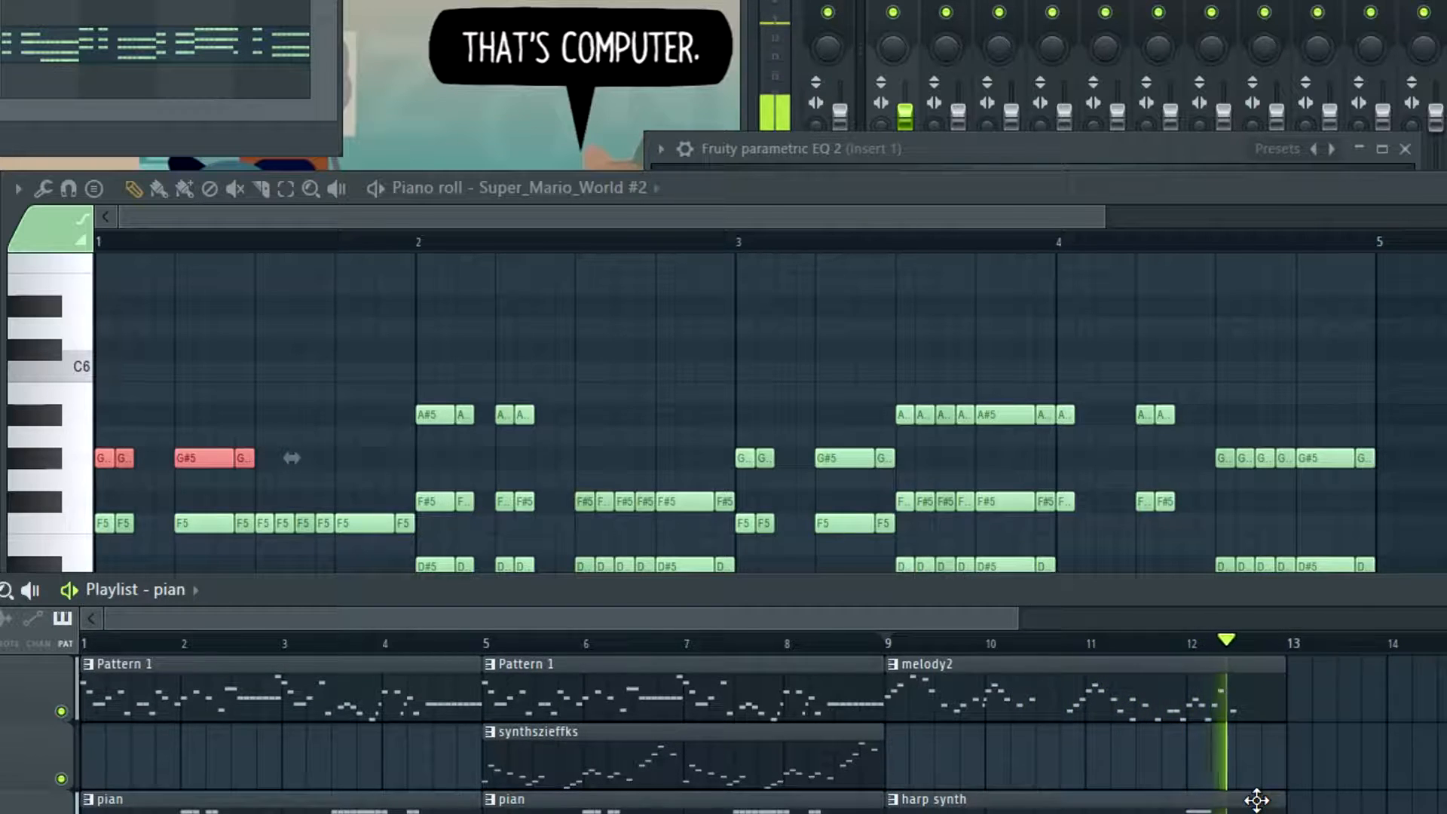
Stop the song, open the harp synth clip's chords in the piano roll and play their beginning
{"action": "key", "text": "space"}
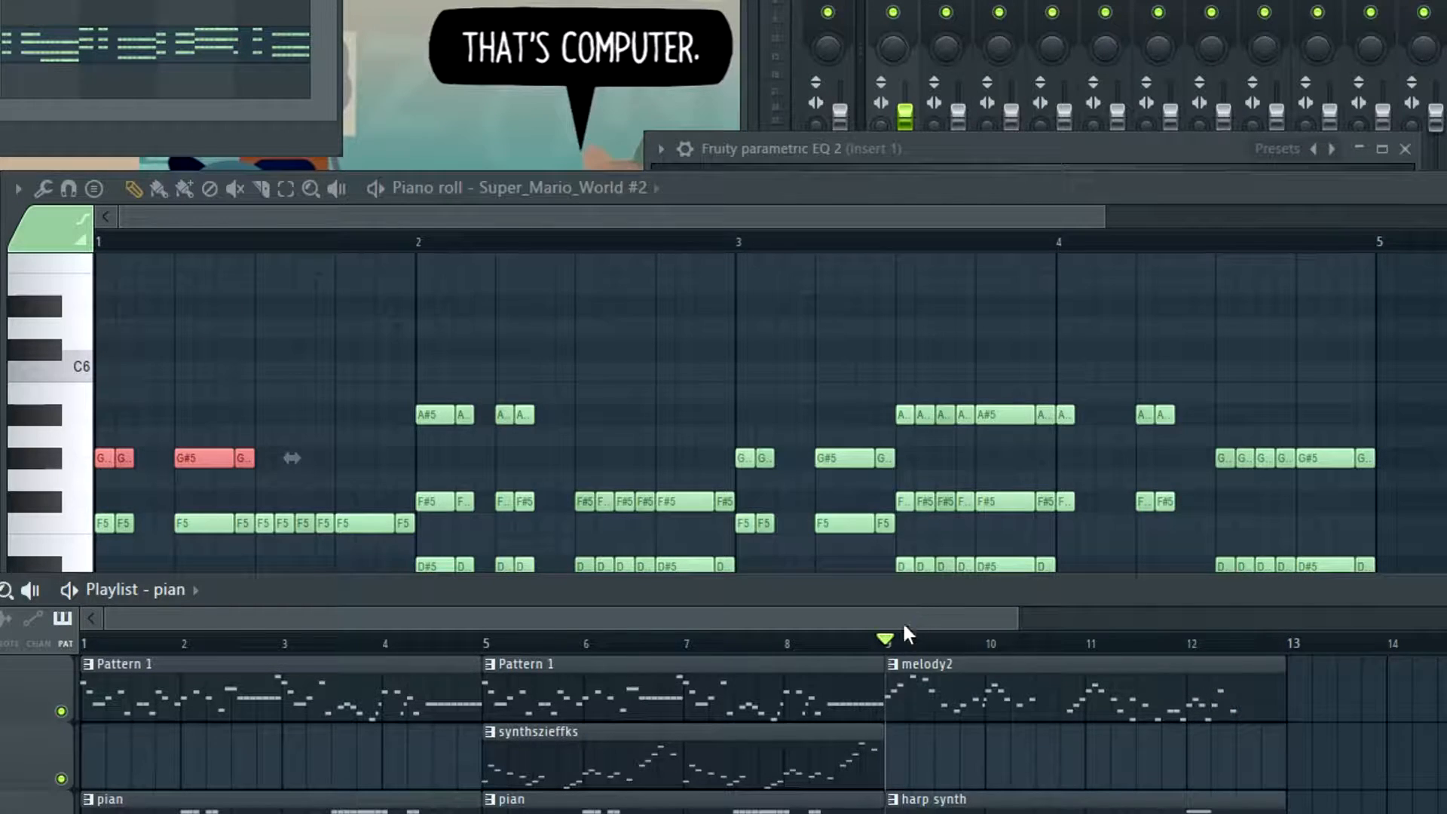
{"action": "left_click", "coordinate": [306, 220]}
{"action": "key", "text": "ctrl+d"}
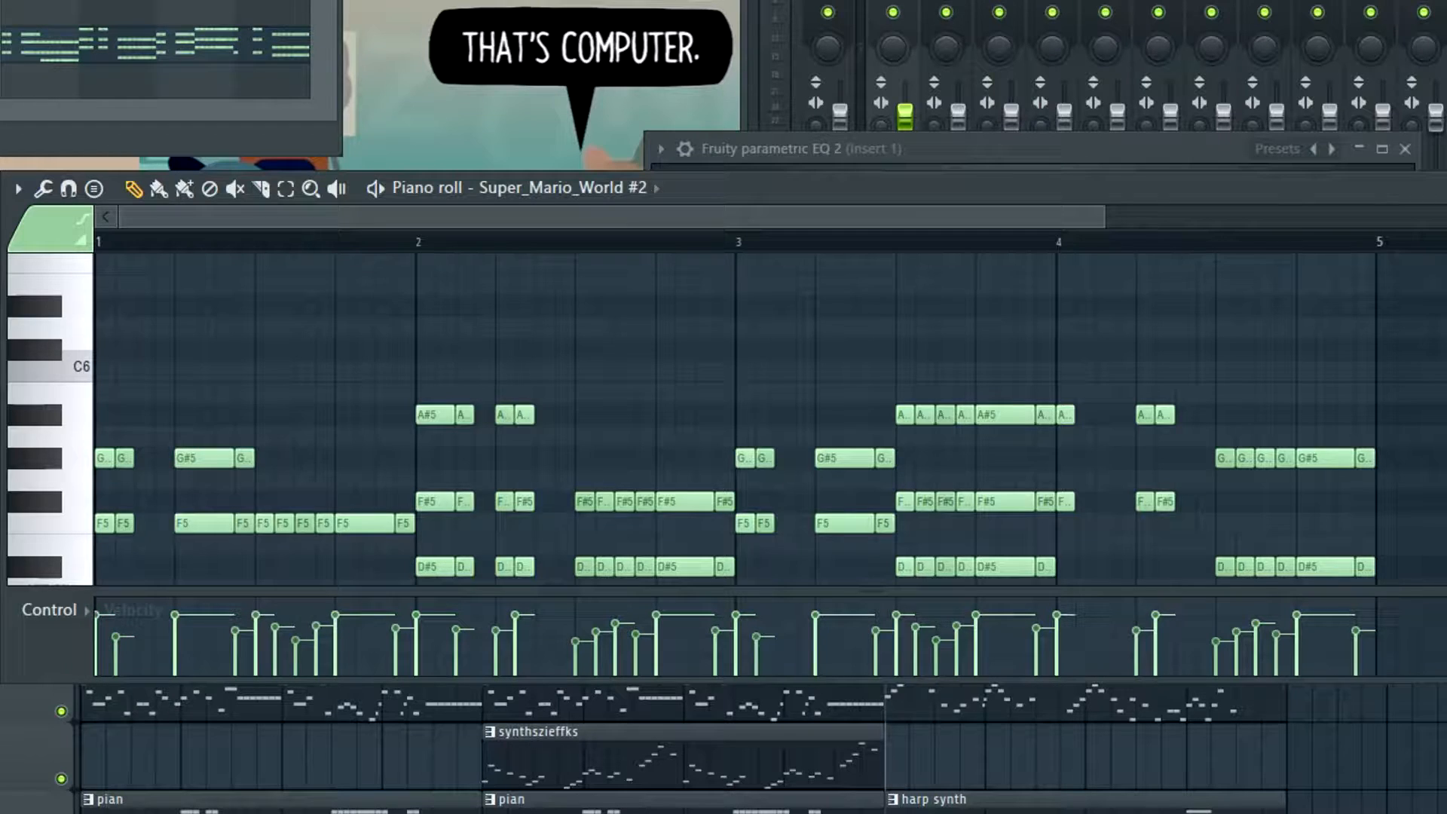
{"action": "key", "text": "F5"}
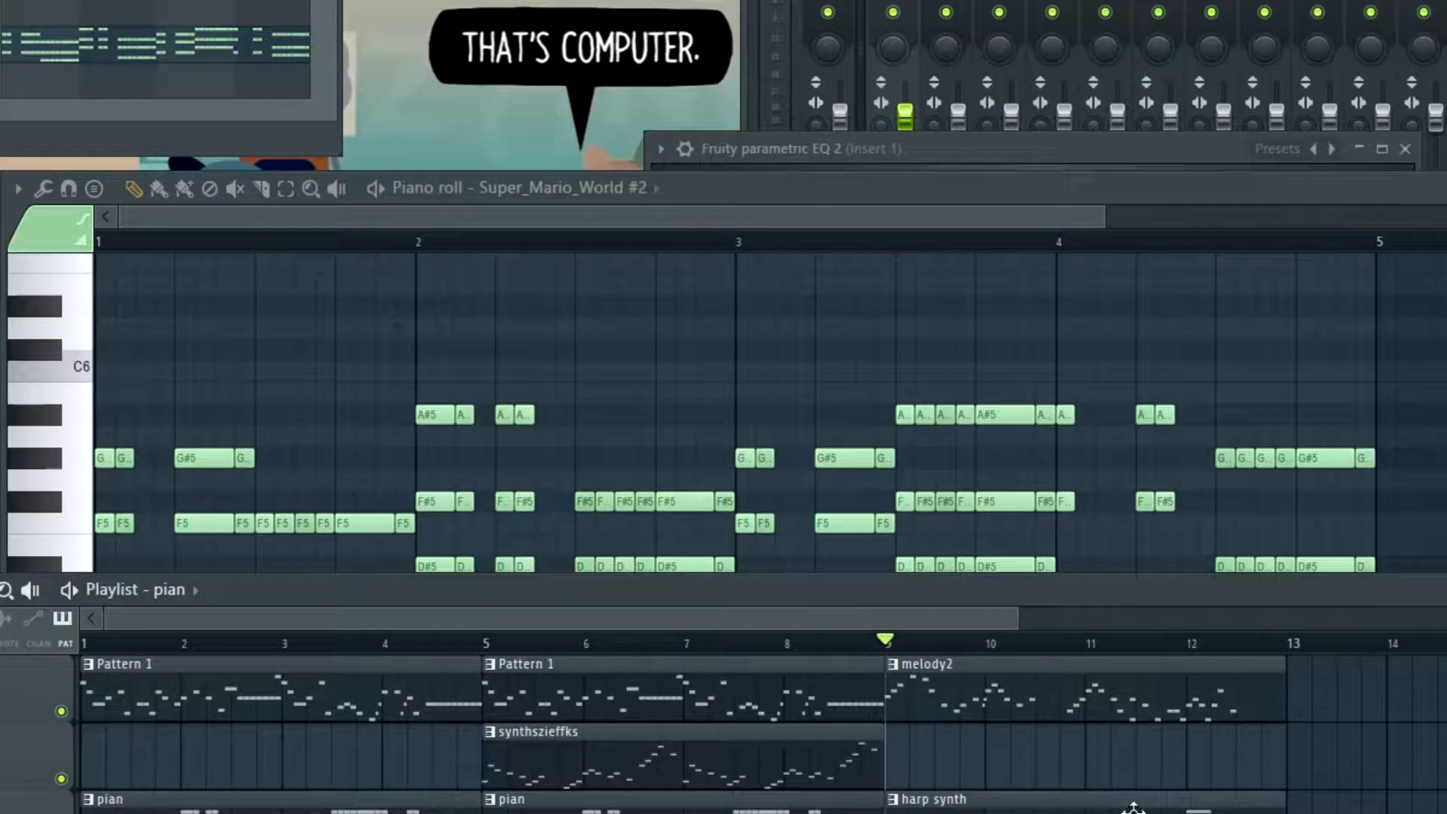
{"action": "double_click", "coordinate": [1223, 807]}
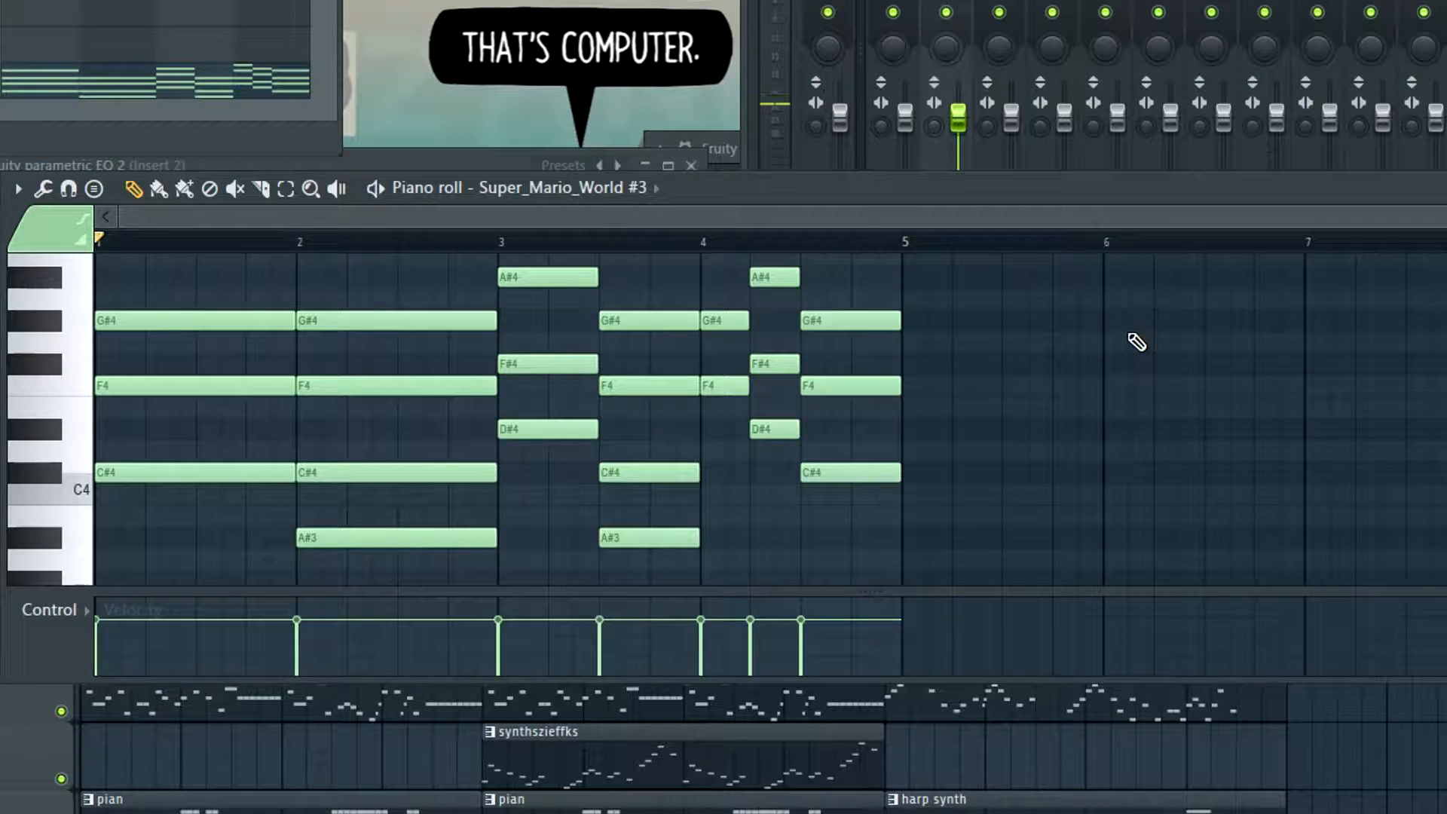
{"action": "key", "text": "space"}
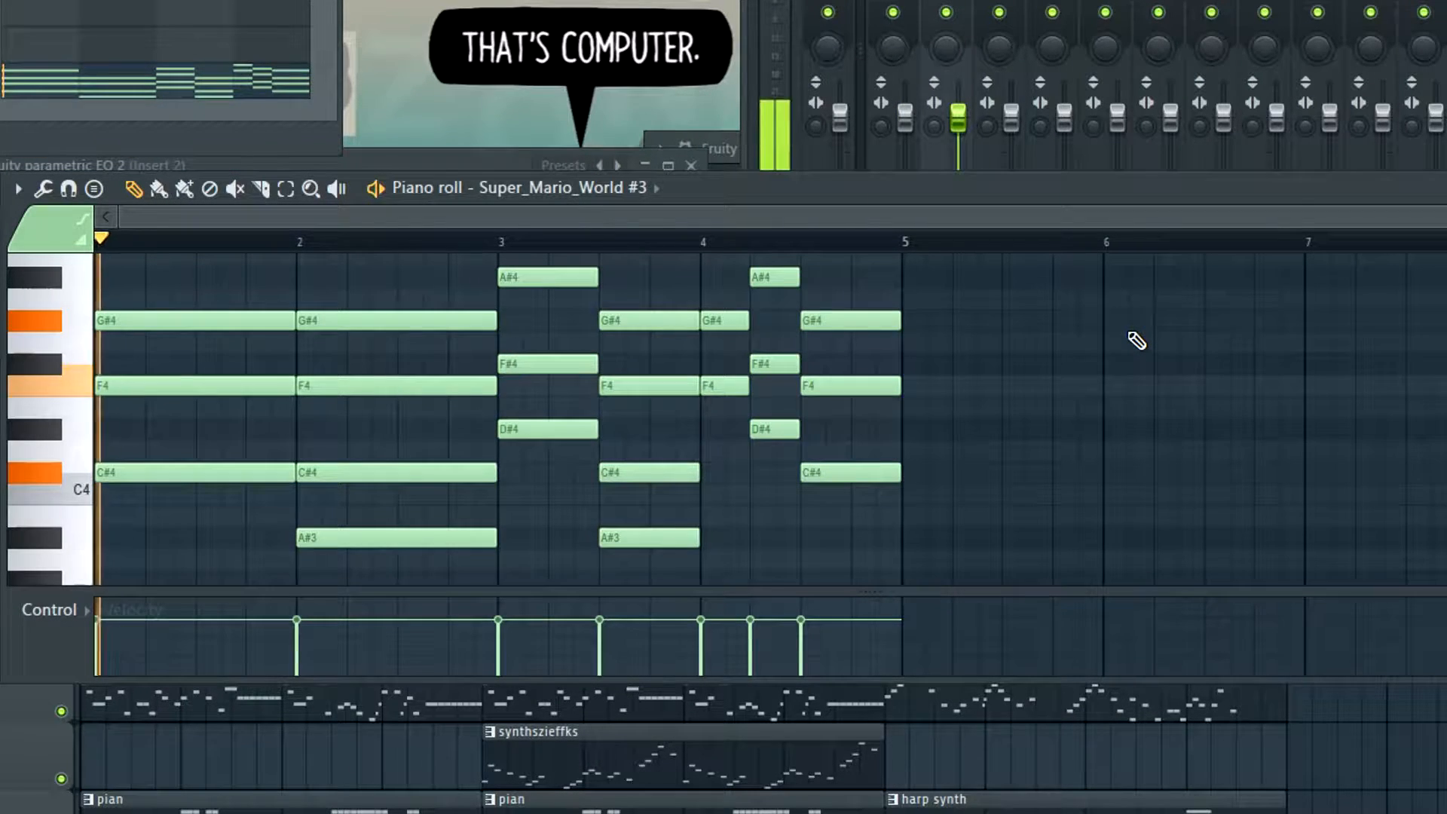
{"action": "key", "text": "space"}
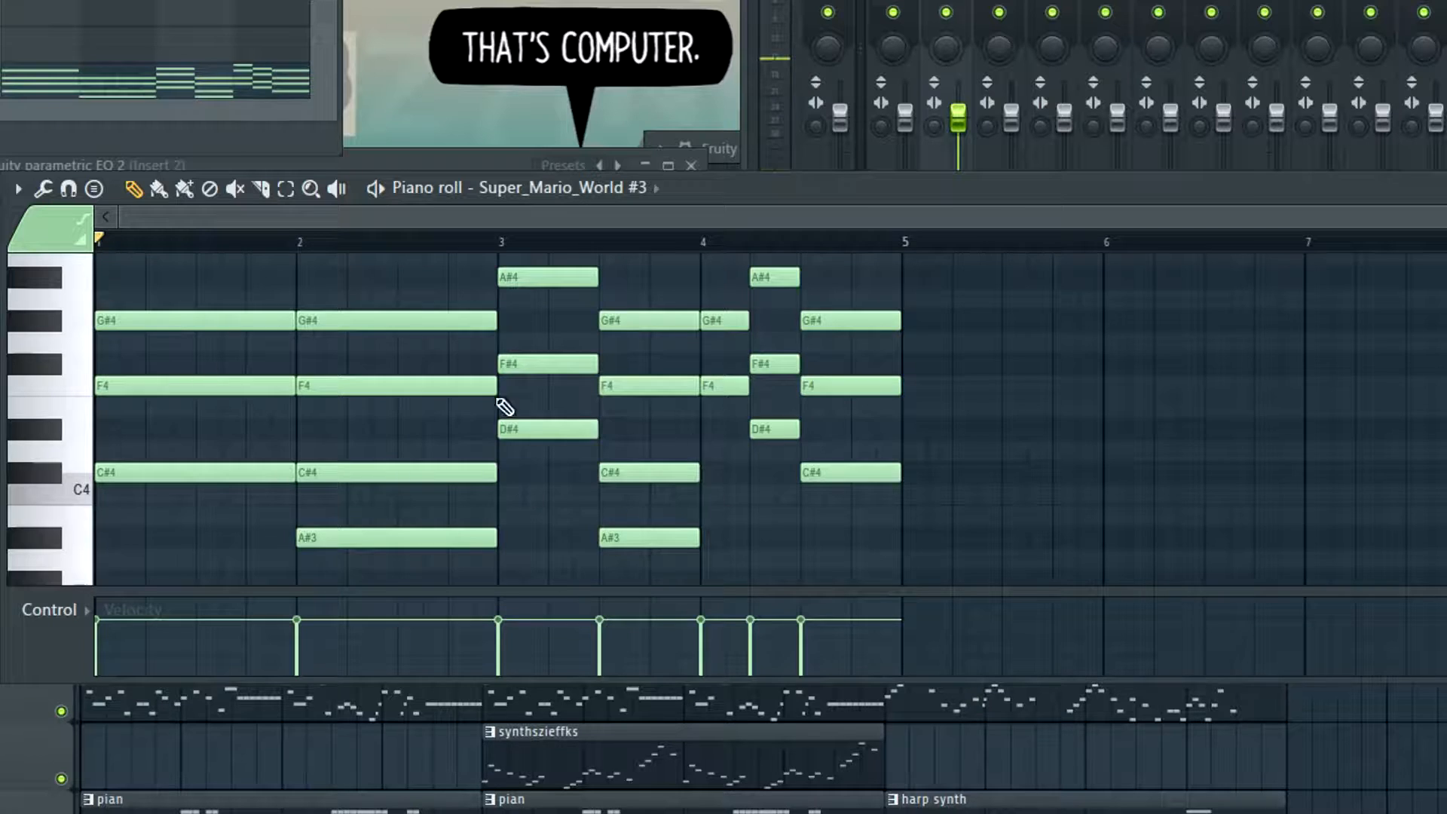
Invert the bar 2 harp synth chord by raising A#3 and C#4 one octave, and play the pattern
{"action": "scroll", "coordinate": [475, 417], "scroll_direction": "down", "scroll_amount": 2}
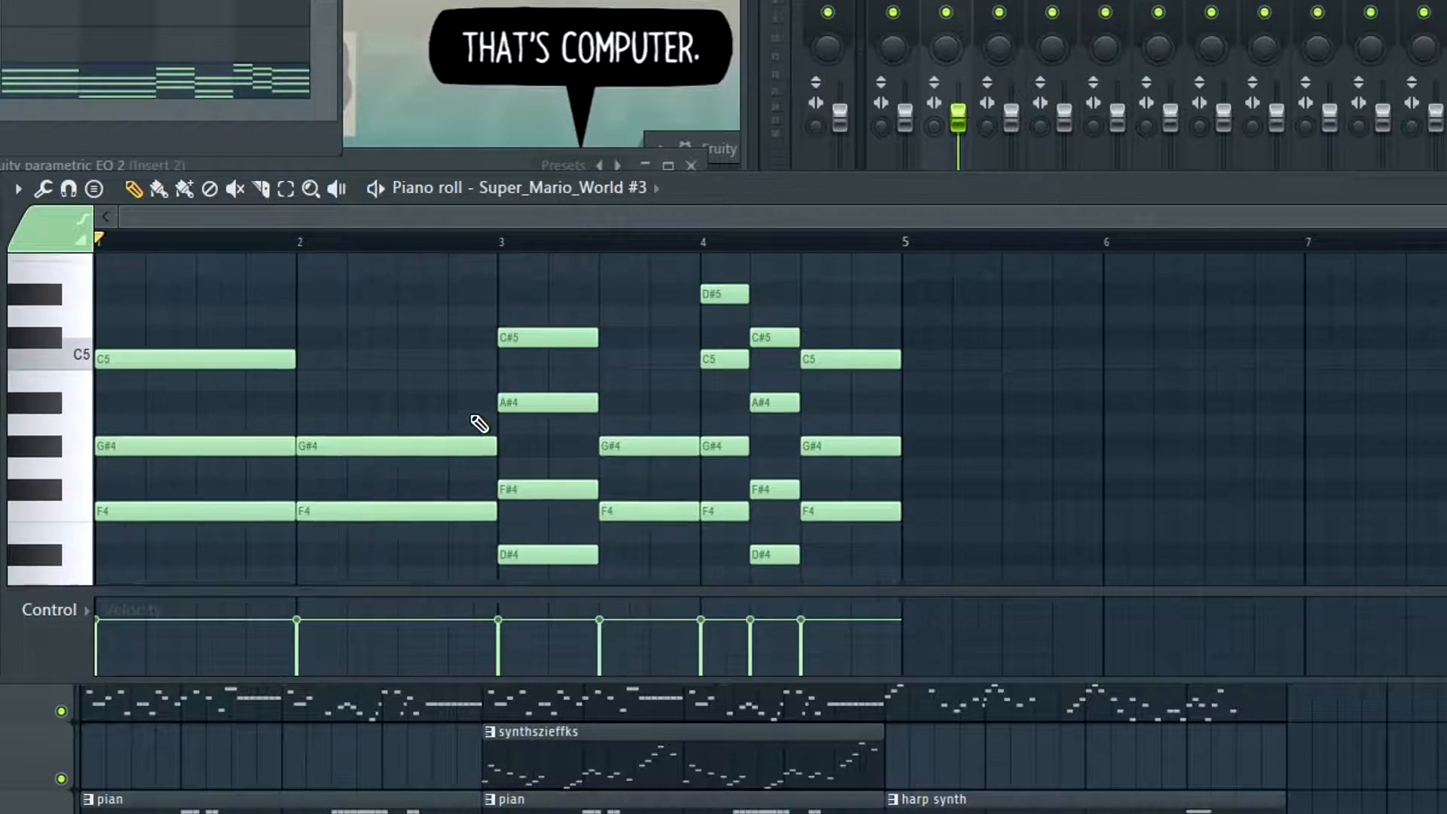
{"action": "scroll", "coordinate": [505, 491], "scroll_direction": "up", "scroll_amount": 1}
{"action": "scroll", "coordinate": [486, 478], "scroll_direction": "up", "scroll_amount": 1}
{"action": "scroll", "coordinate": [462, 463], "scroll_direction": "down", "scroll_amount": 1}
{"action": "scroll", "coordinate": [332, 428], "scroll_direction": "up", "scroll_amount": 1}
{"action": "scroll", "coordinate": [320, 427], "scroll_direction": "down", "scroll_amount": 1}
{"action": "left_click_drag", "start_coordinate": [395, 448], "coordinate": [388, 541]}
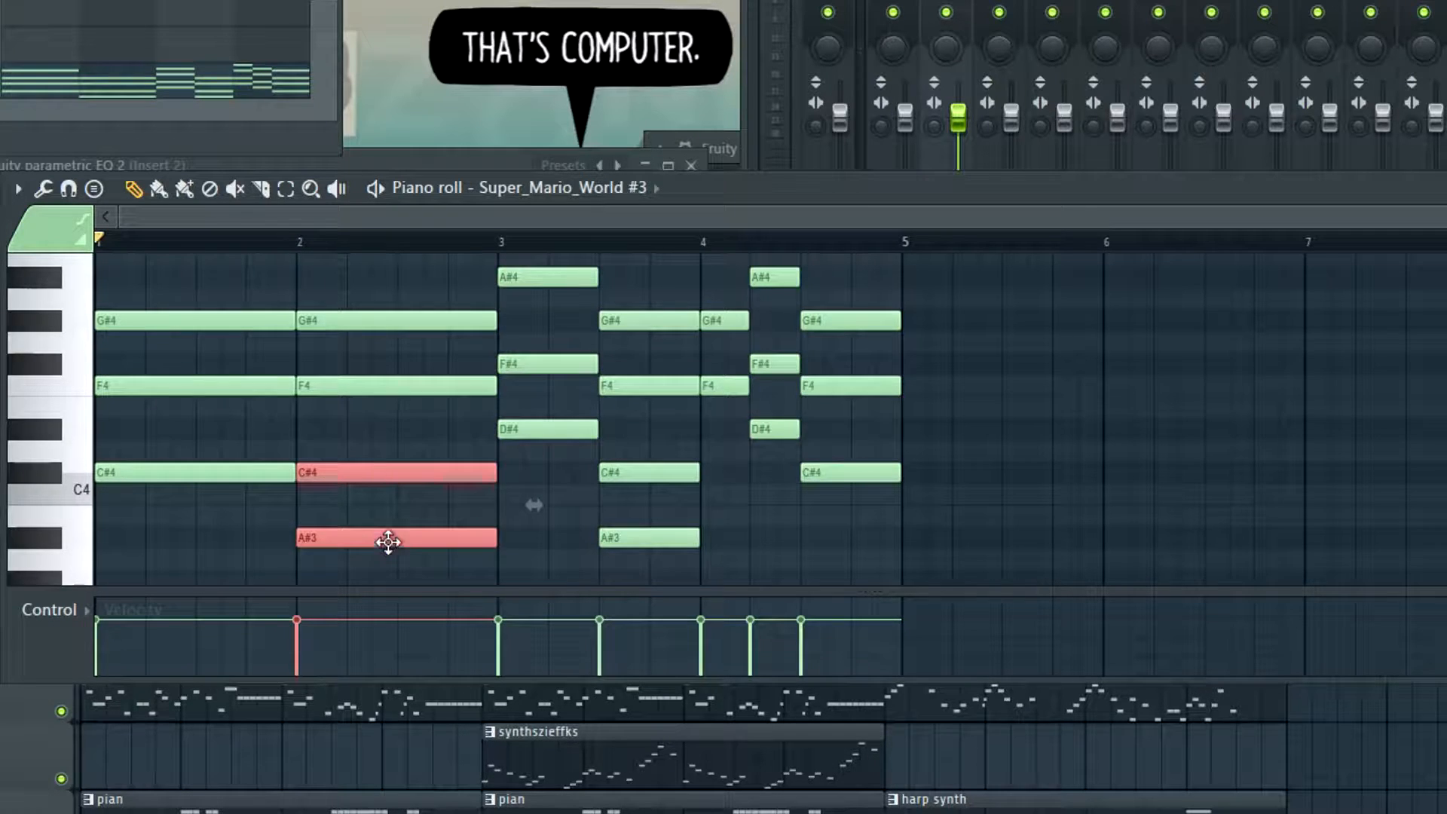
{"action": "key", "text": "ctrl+Up"}
{"action": "scroll", "coordinate": [411, 527], "scroll_direction": "up", "scroll_amount": 2}
{"action": "key", "text": "space"}
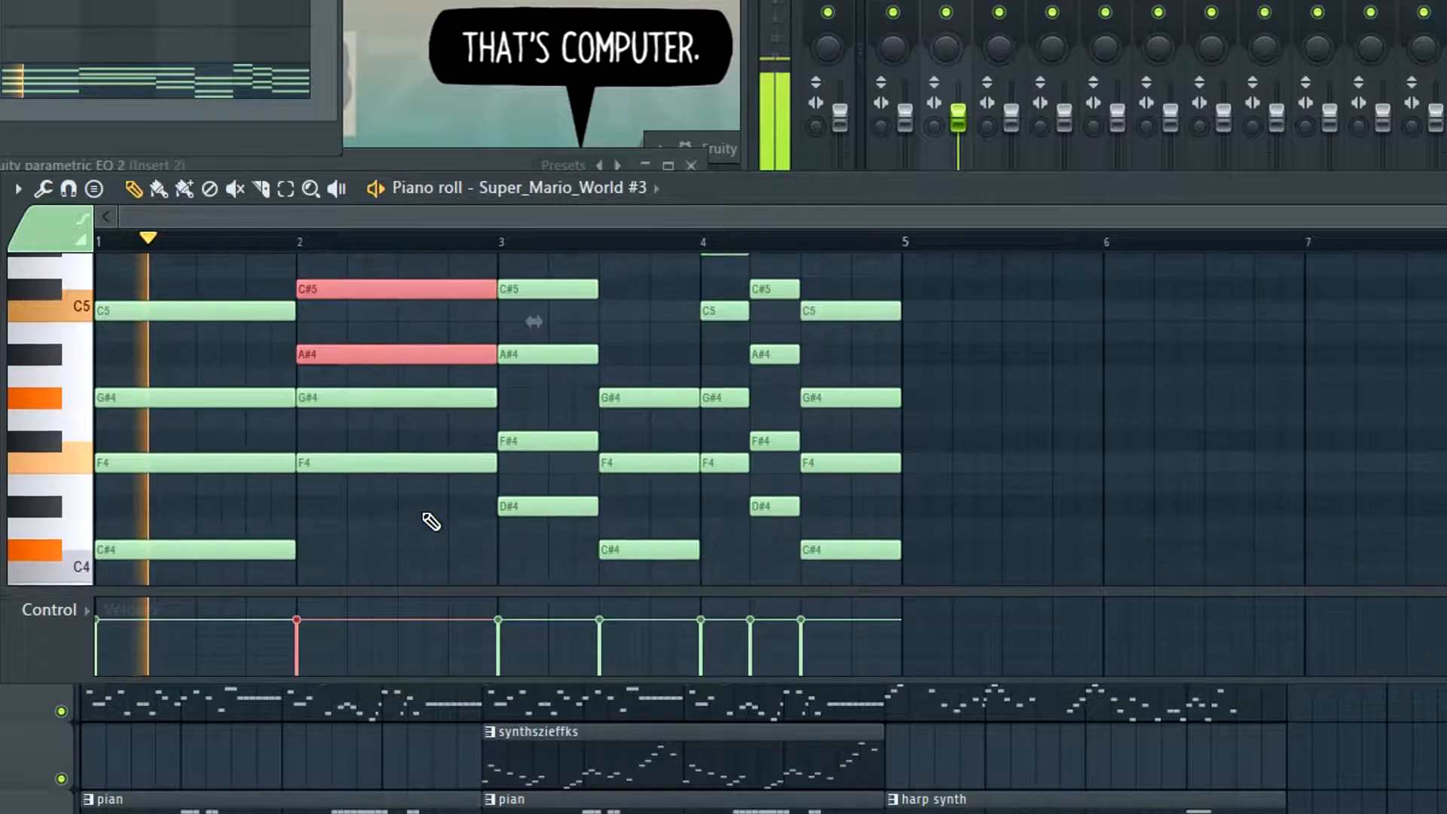
Raise the D#4 note of the first chord in bar 3 to D#5 and stop playback
{"action": "scroll", "coordinate": [418, 515], "scroll_direction": "down", "scroll_amount": 1}
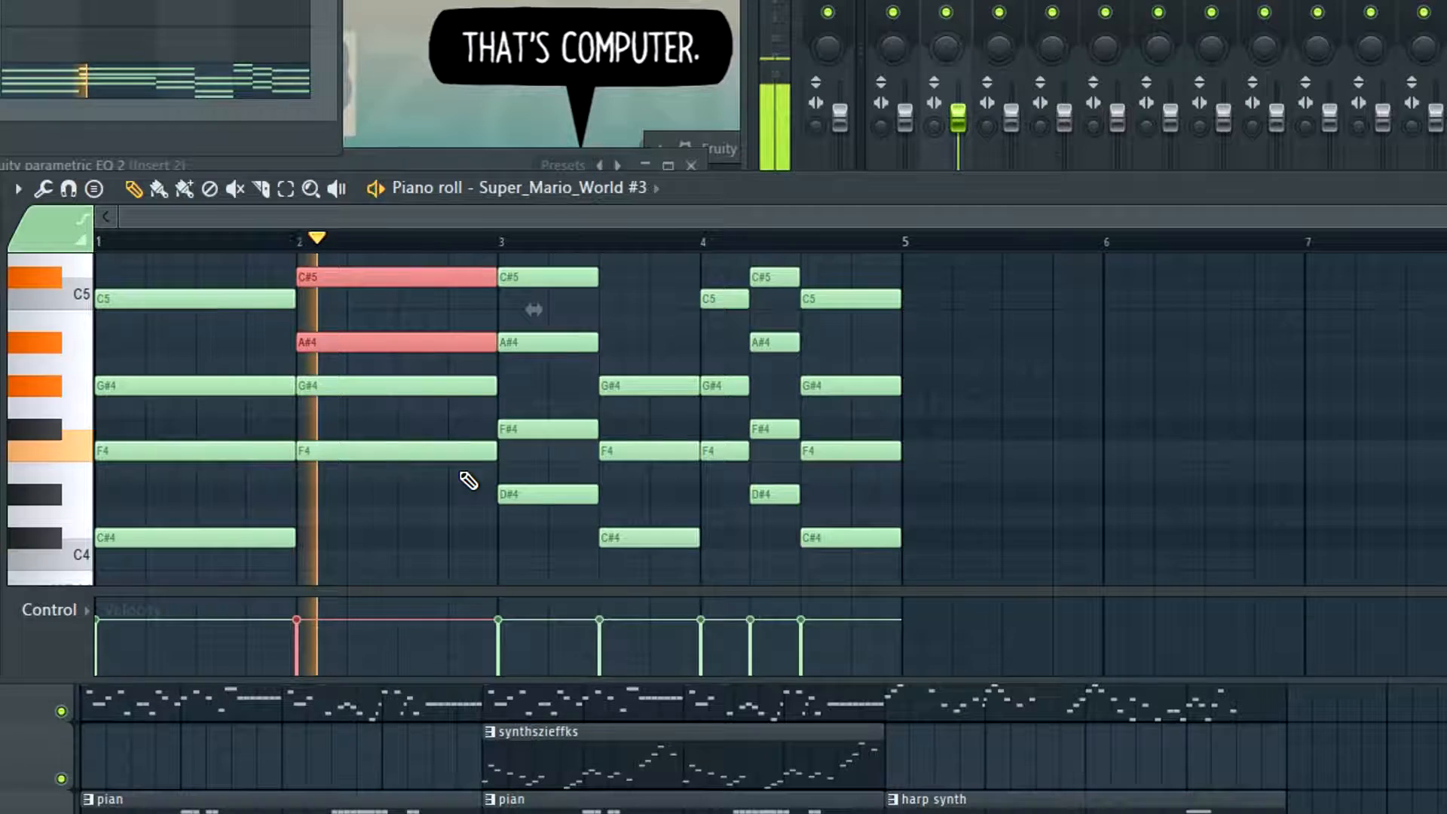
{"action": "left_click_drag", "start_coordinate": [540, 444], "coordinate": [539, 512]}
{"action": "key", "text": "ctrl+Up"}
{"action": "scroll", "coordinate": [550, 520], "scroll_direction": "up", "scroll_amount": 4}
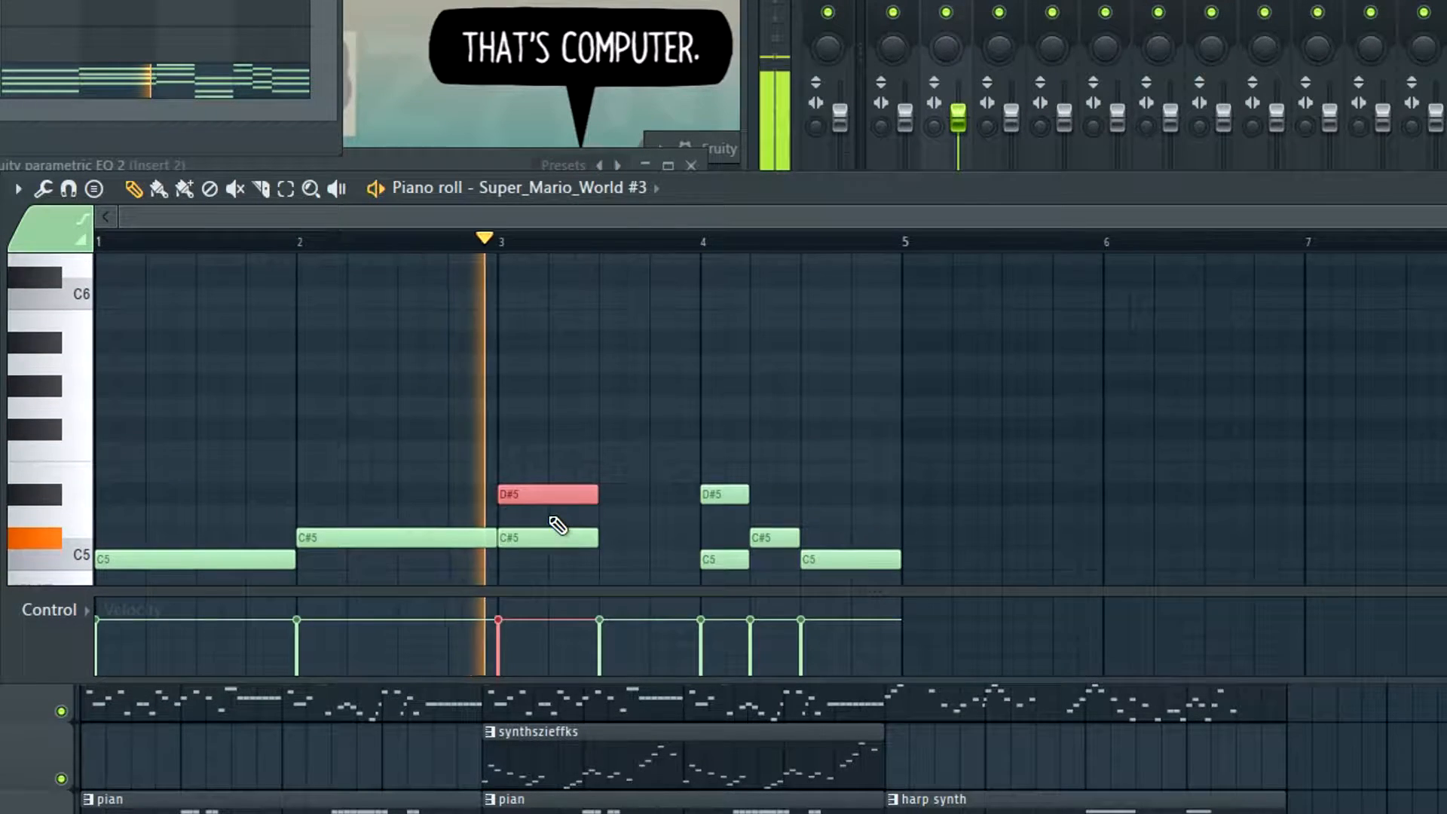
{"action": "scroll", "coordinate": [558, 525], "scroll_direction": "down", "scroll_amount": 2}
{"action": "scroll", "coordinate": [520, 433], "scroll_direction": "down", "scroll_amount": 4}
{"action": "key", "text": "space"}
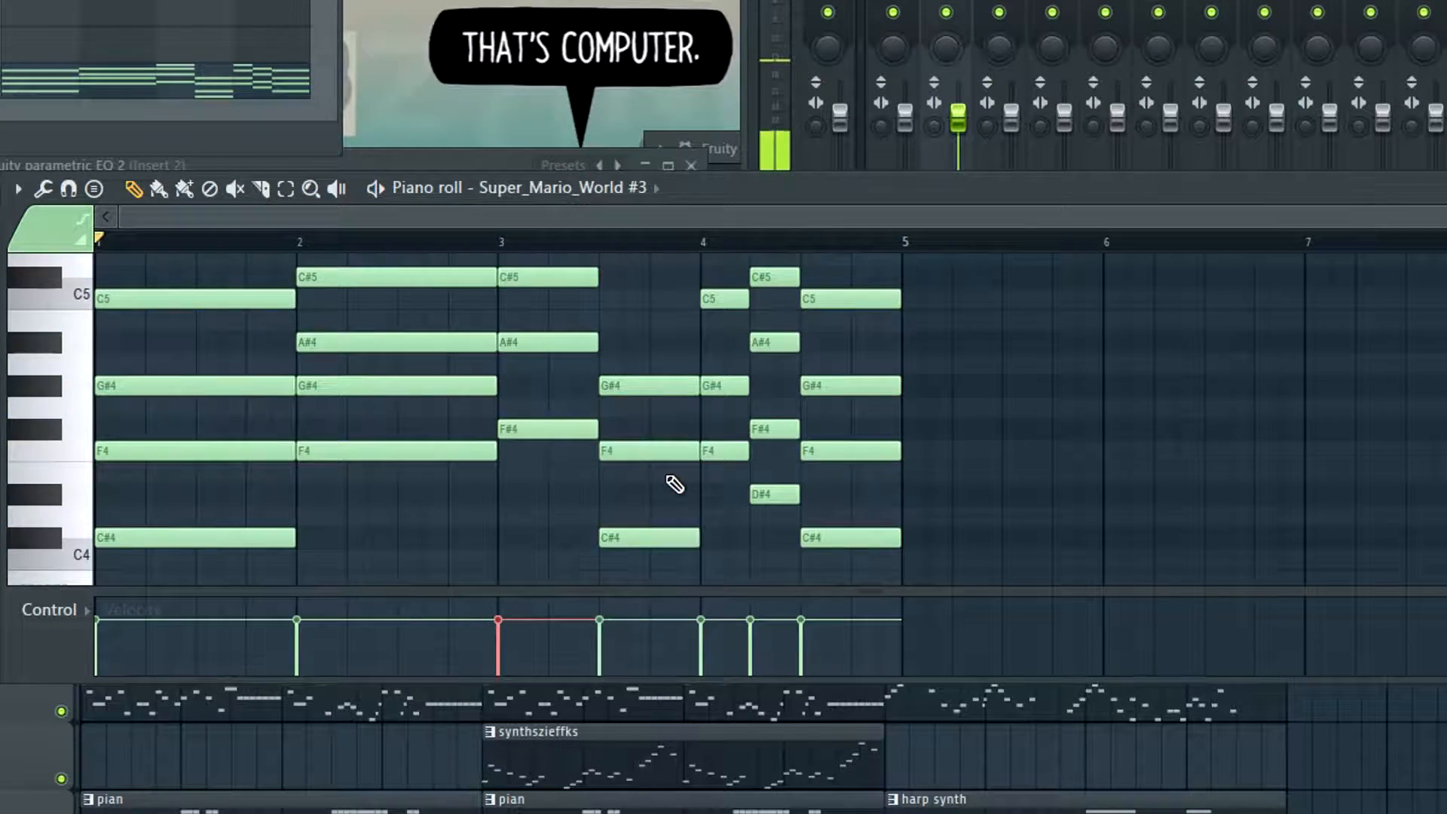
Raise the A#3 and C#4 notes of the chord in the second half of bar 3 one octave
{"action": "left_click_drag", "start_coordinate": [646, 405], "coordinate": [633, 477]}
{"action": "key", "text": "ctrl+Up"}
{"action": "scroll", "coordinate": [591, 462], "scroll_direction": "up", "scroll_amount": 3}
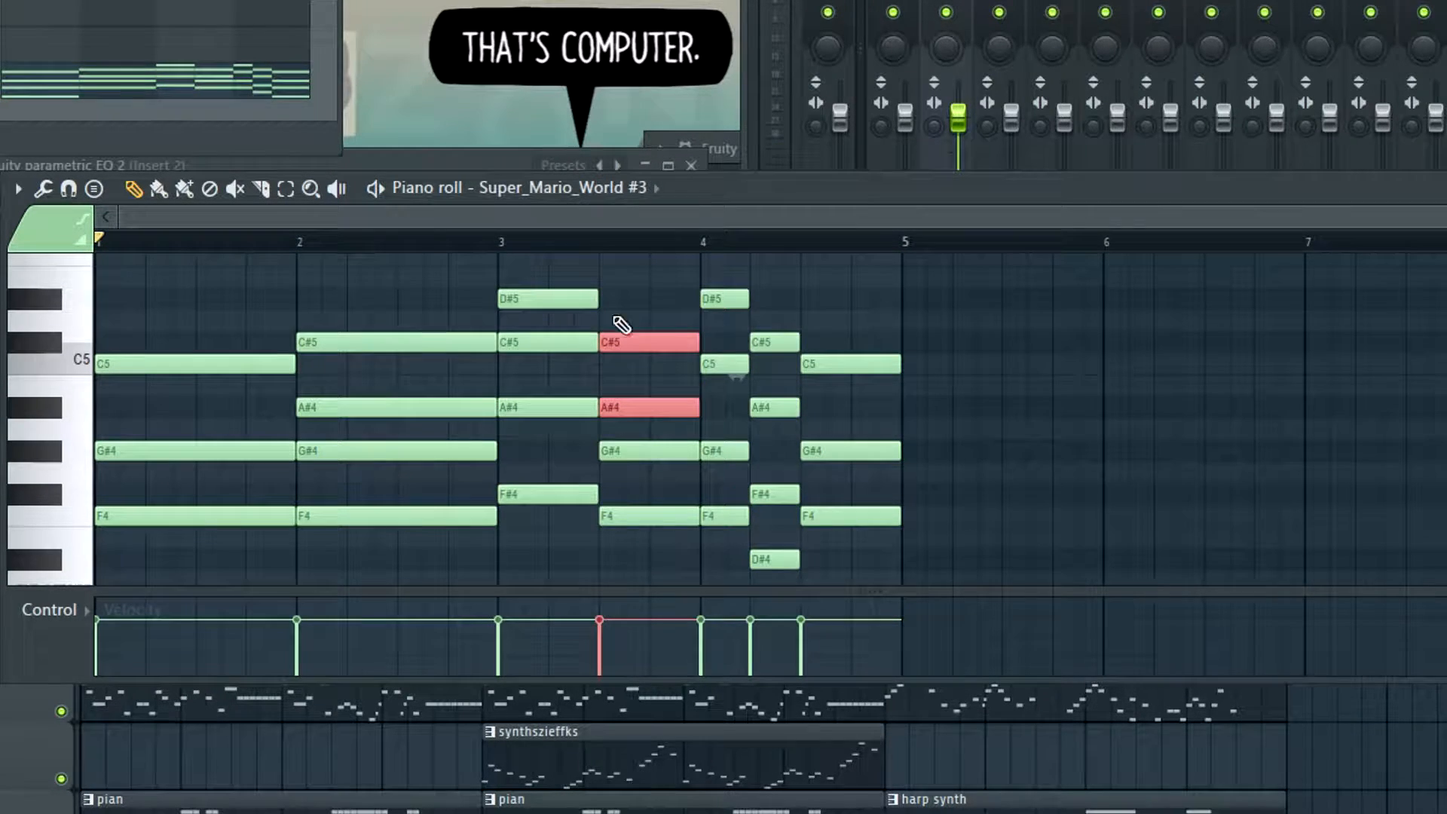
Try the bar 1 chord's C#4 note one octave higher, listen to it, and return it to C#4
{"action": "scroll", "coordinate": [638, 411], "scroll_direction": "down", "scroll_amount": 2}
{"action": "scroll", "coordinate": [632, 405], "scroll_direction": "up", "scroll_amount": 2}
{"action": "scroll", "coordinate": [286, 349], "scroll_direction": "down", "scroll_amount": 1}
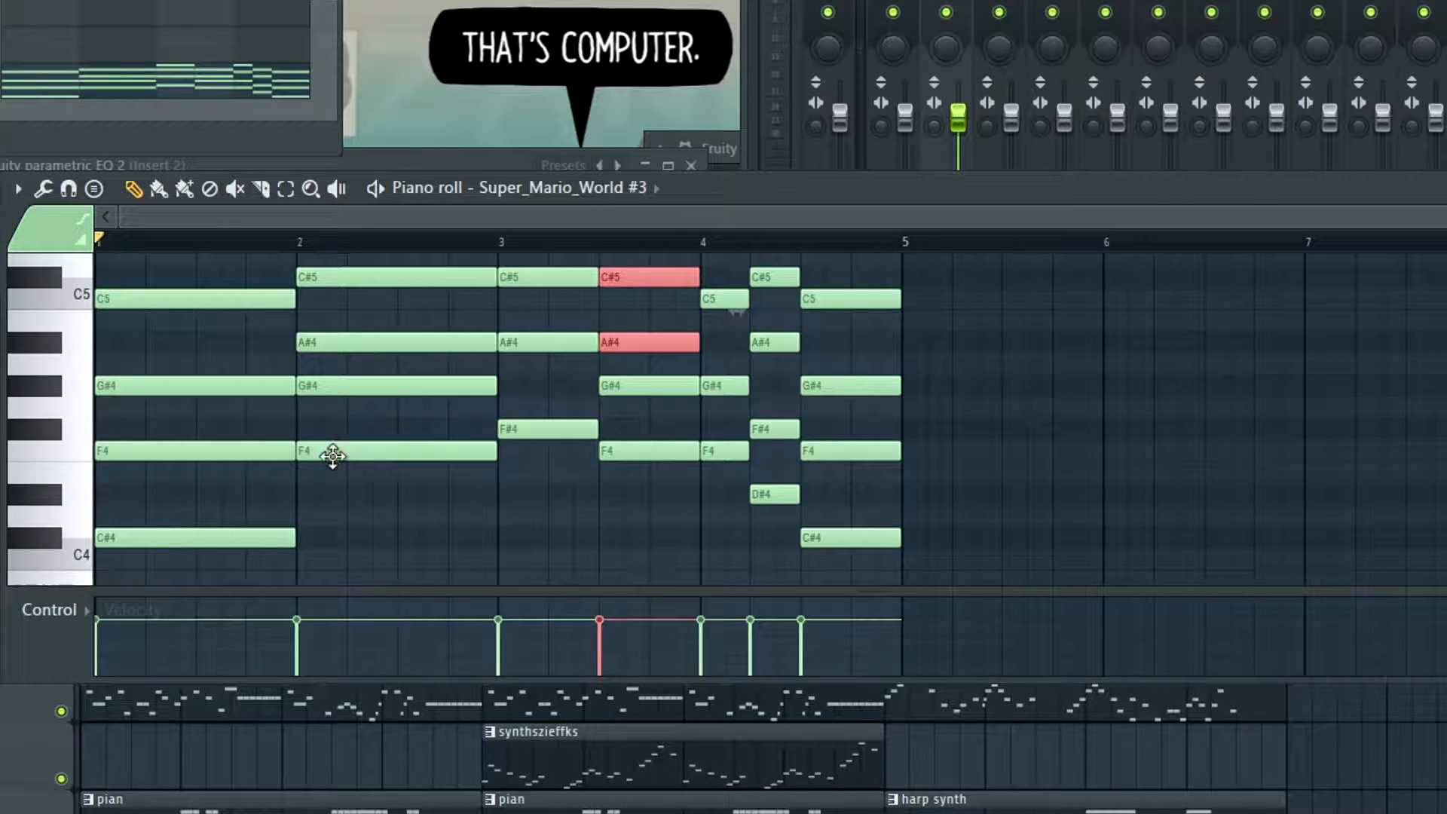
{"action": "left_click", "coordinate": [192, 532]}
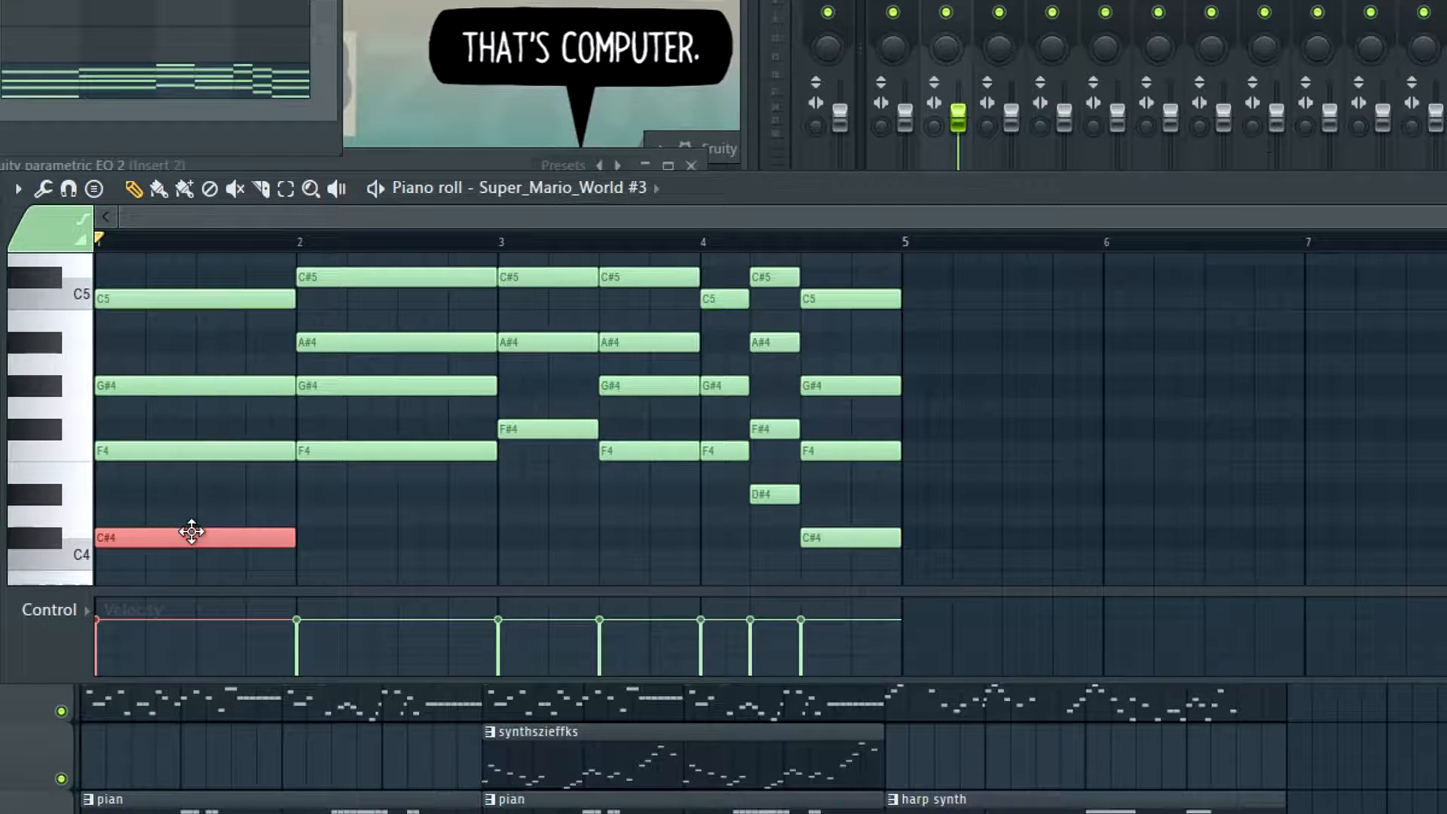
{"action": "key", "text": "ctrl+Up"}
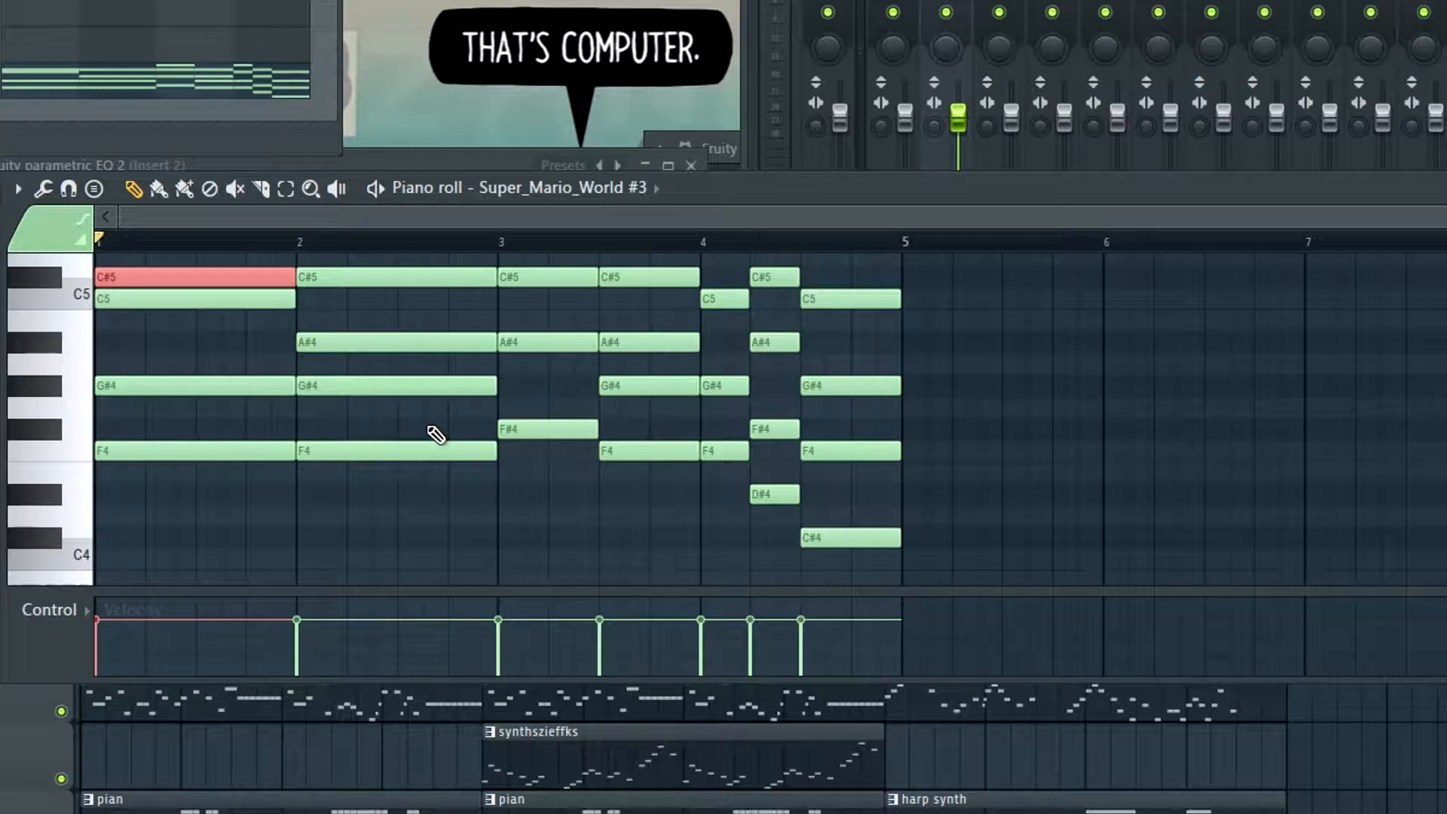
{"action": "scroll", "coordinate": [296, 335], "scroll_direction": "up", "scroll_amount": 1}
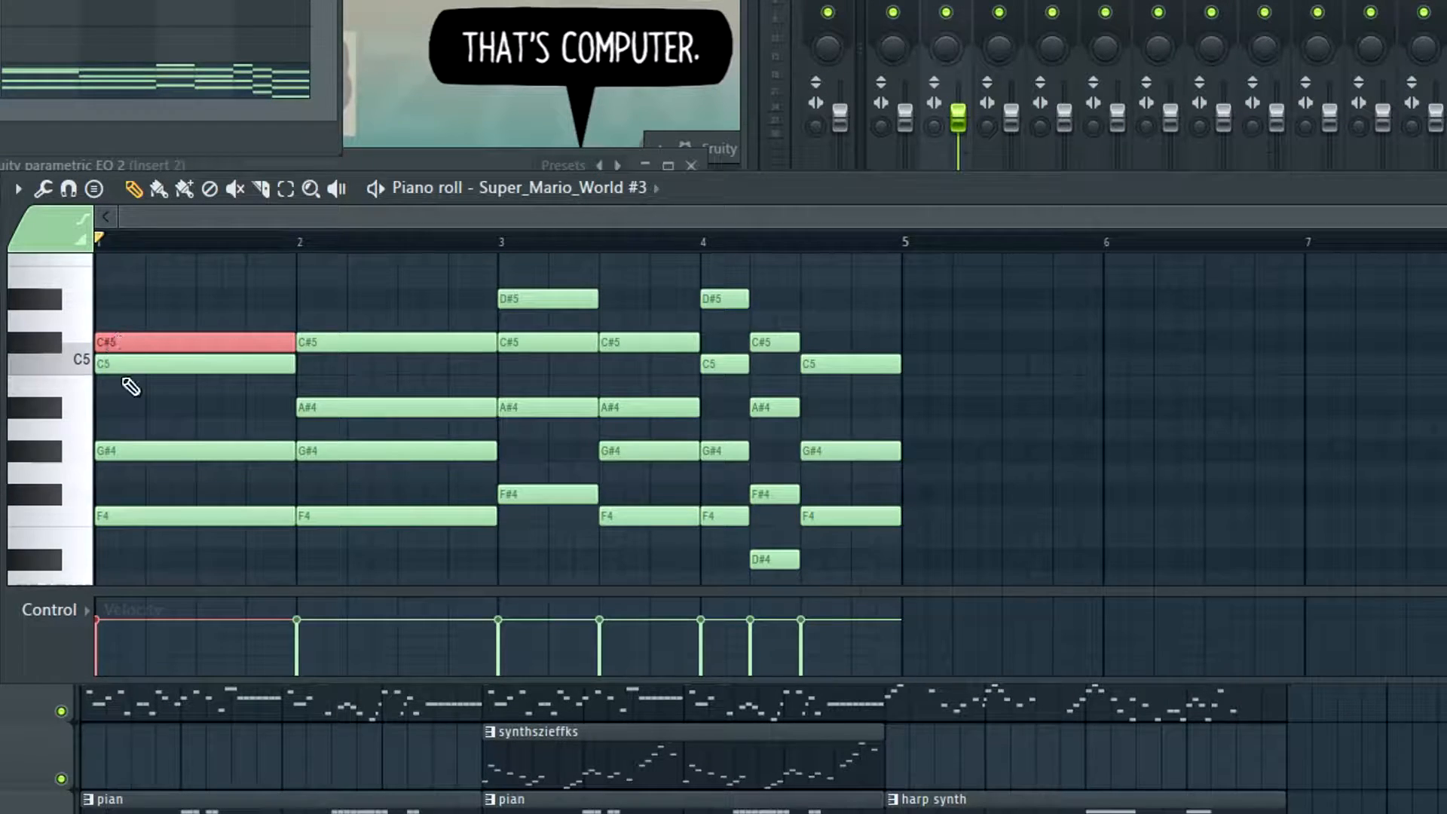
{"action": "key", "text": "space"}
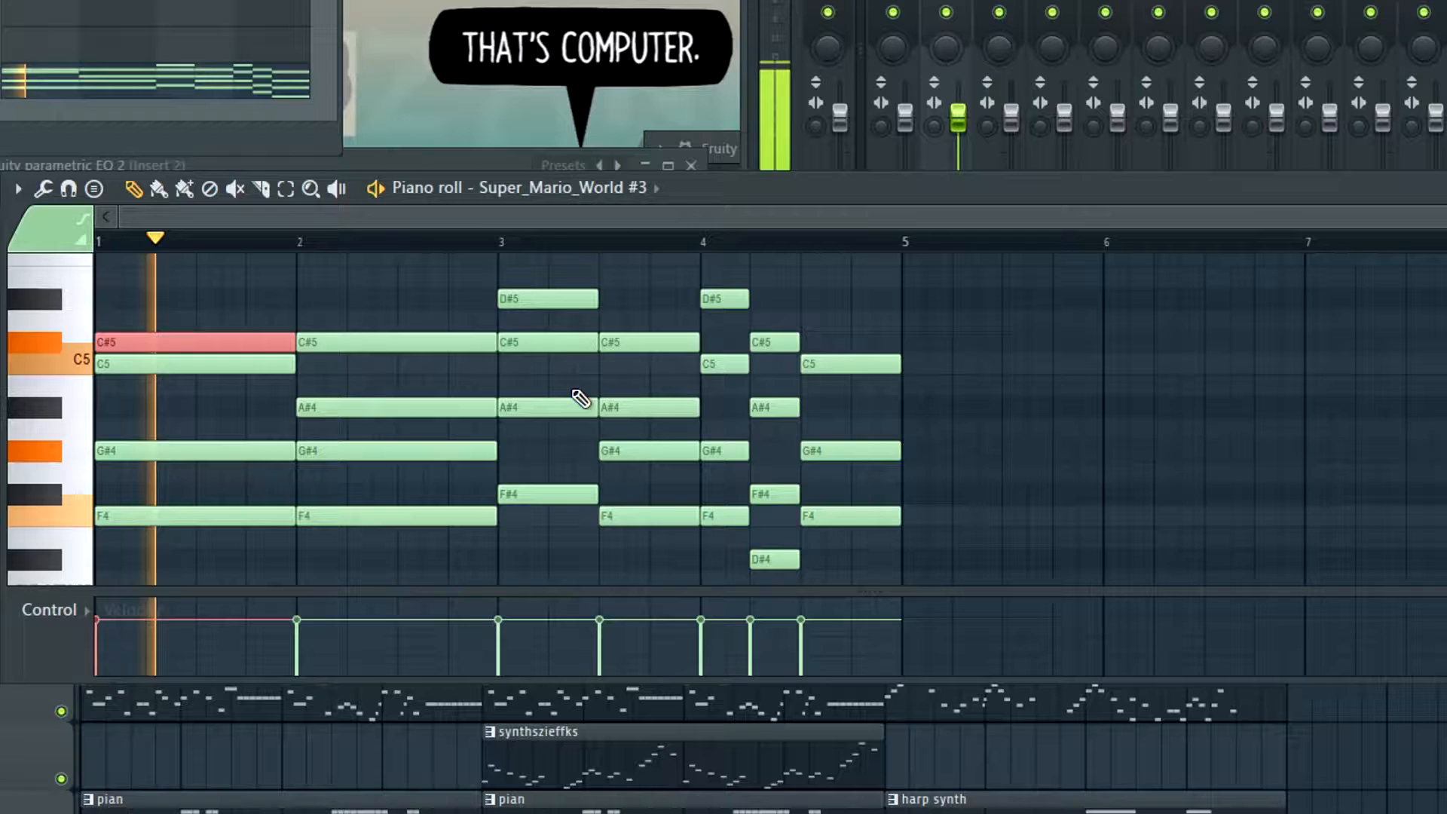
{"action": "key", "text": "space"}
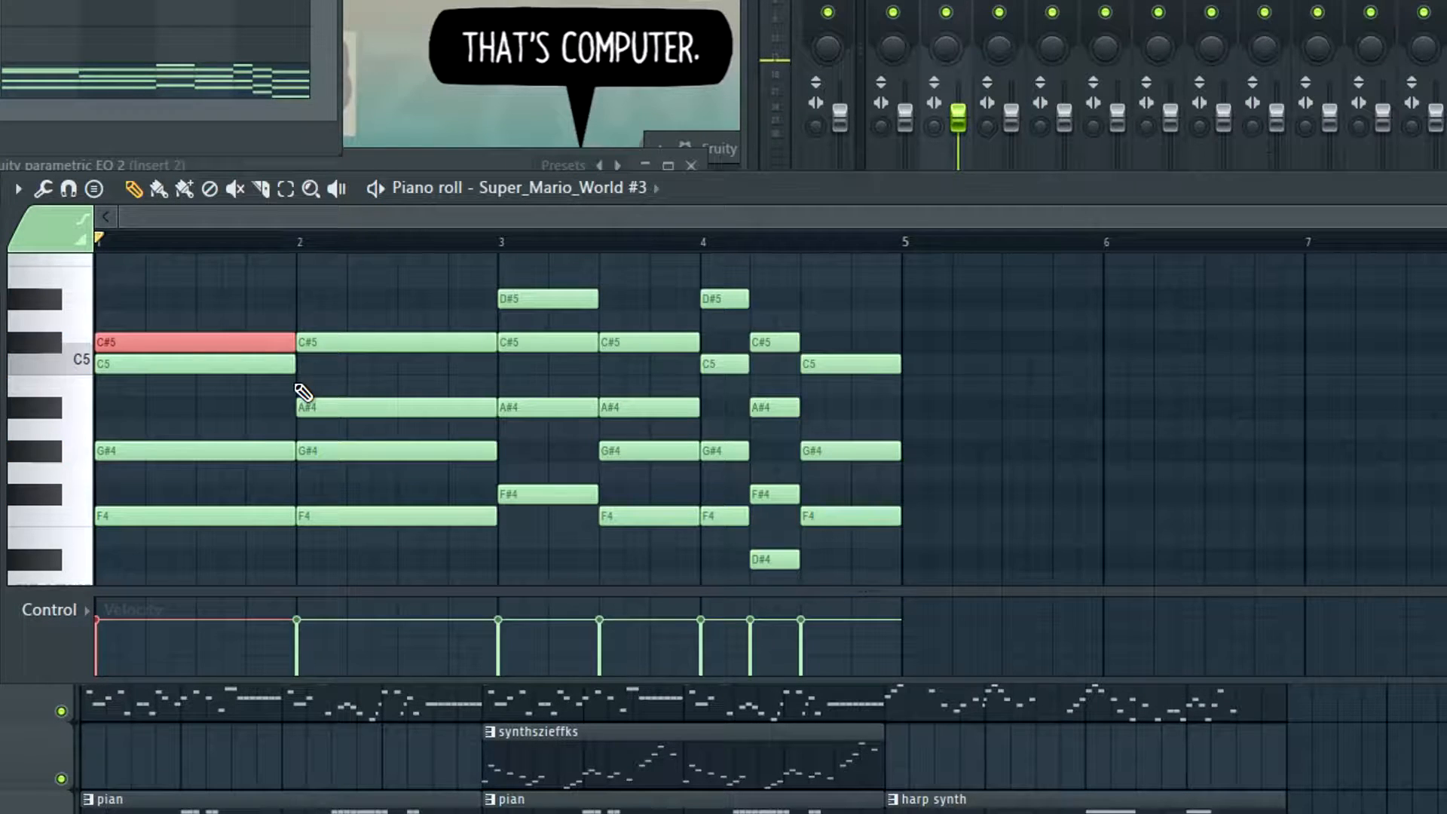
{"action": "key", "text": "space"}
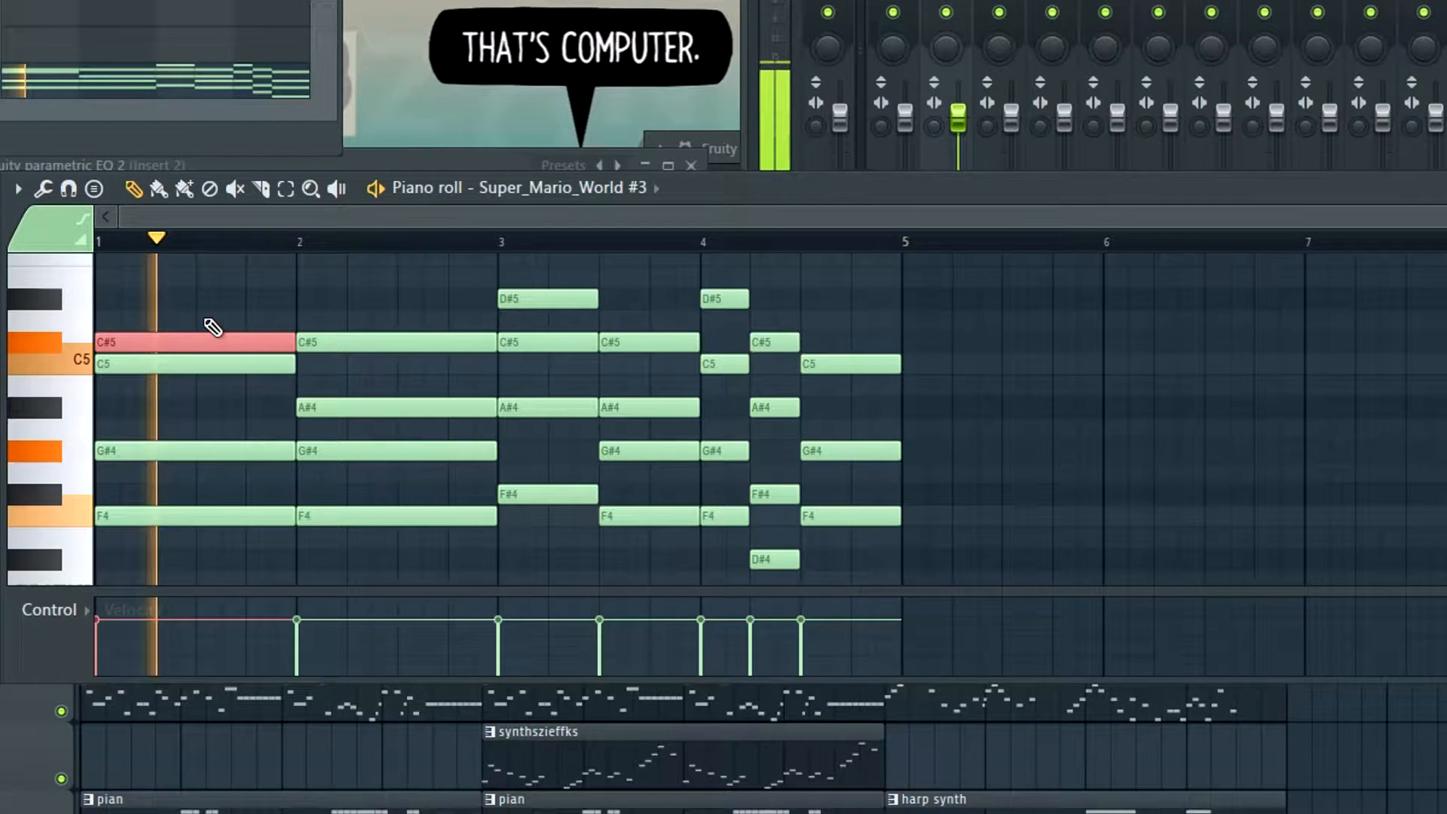
{"action": "key", "text": "space"}
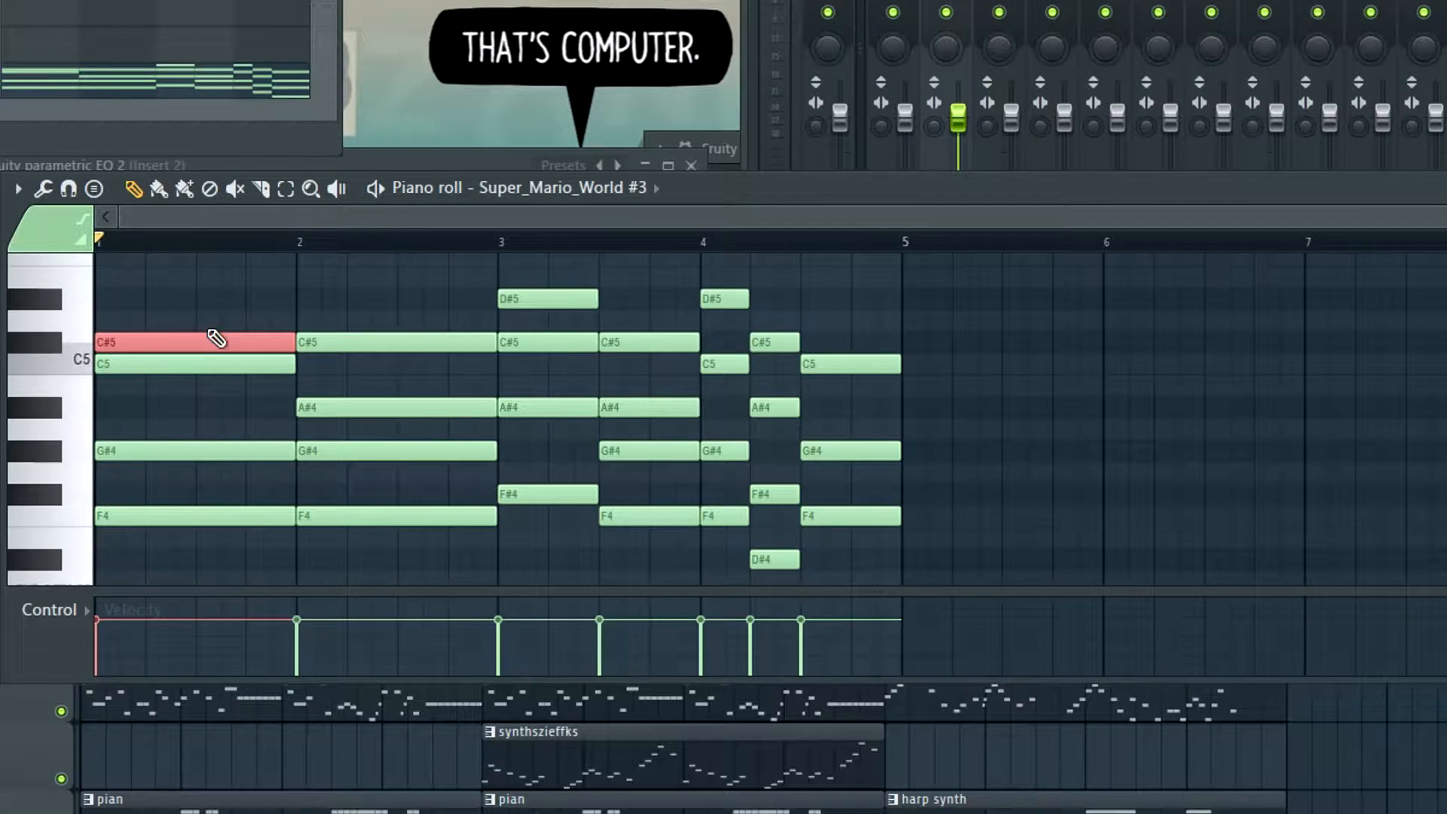
{"action": "key", "text": "Delete"}
{"action": "scroll", "coordinate": [362, 284], "scroll_direction": "up", "scroll_amount": 3}
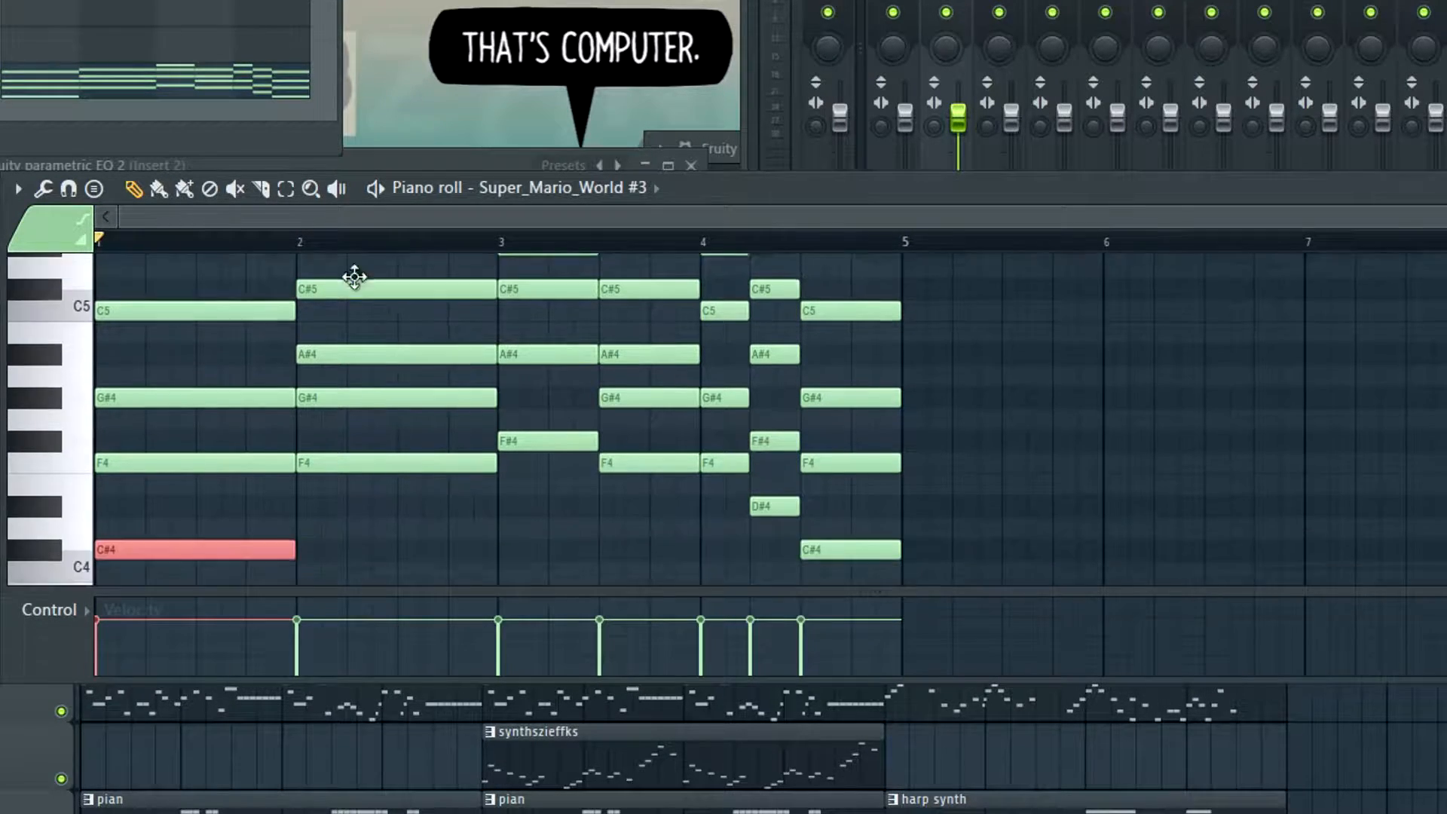
Raise the D#4 note in bar 4 to D#5 and play the song from bar 9 with the inverted chords
{"action": "scroll", "coordinate": [355, 275], "scroll_direction": "down", "scroll_amount": 2}
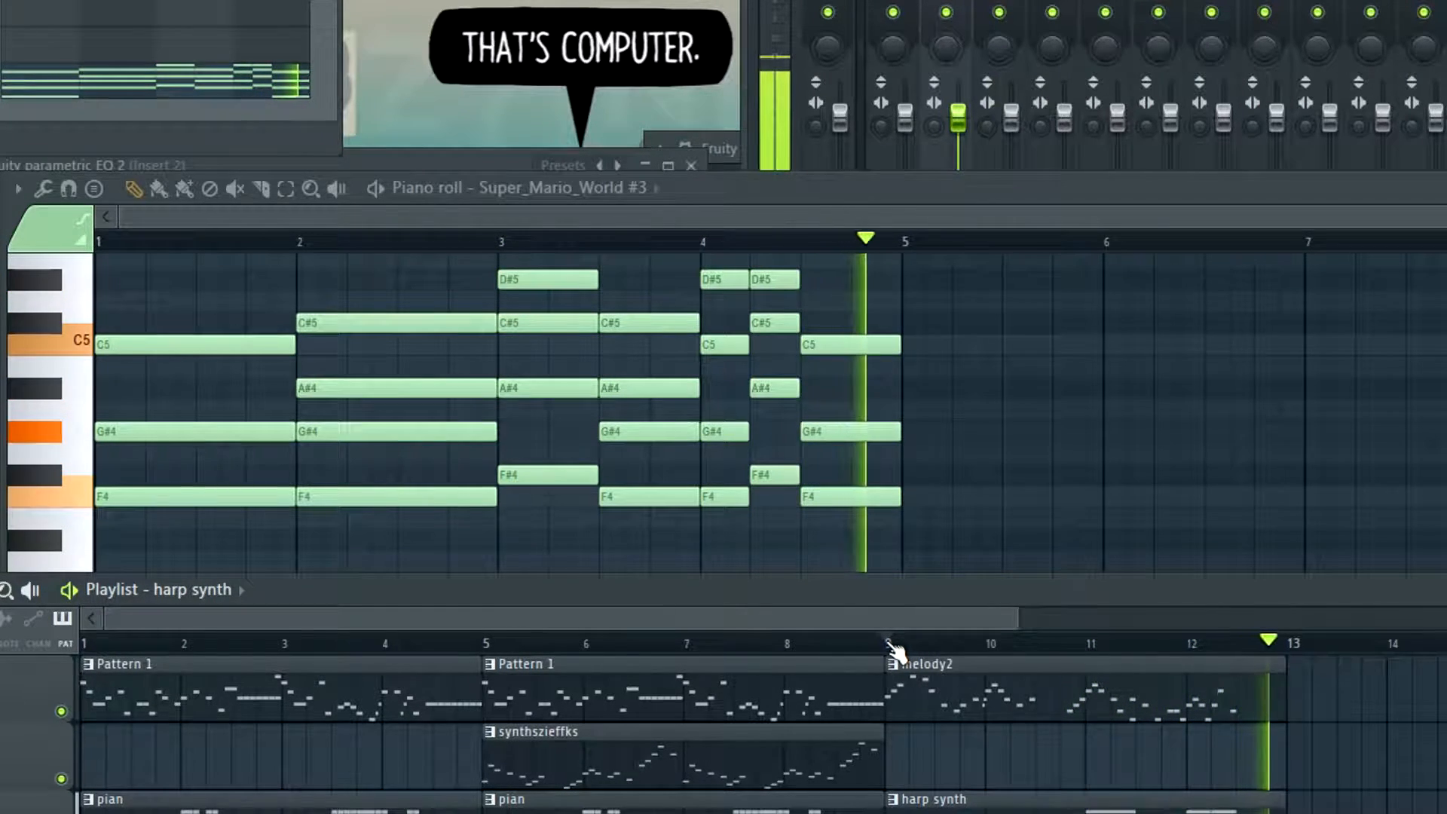
{"action": "key", "text": "space"}
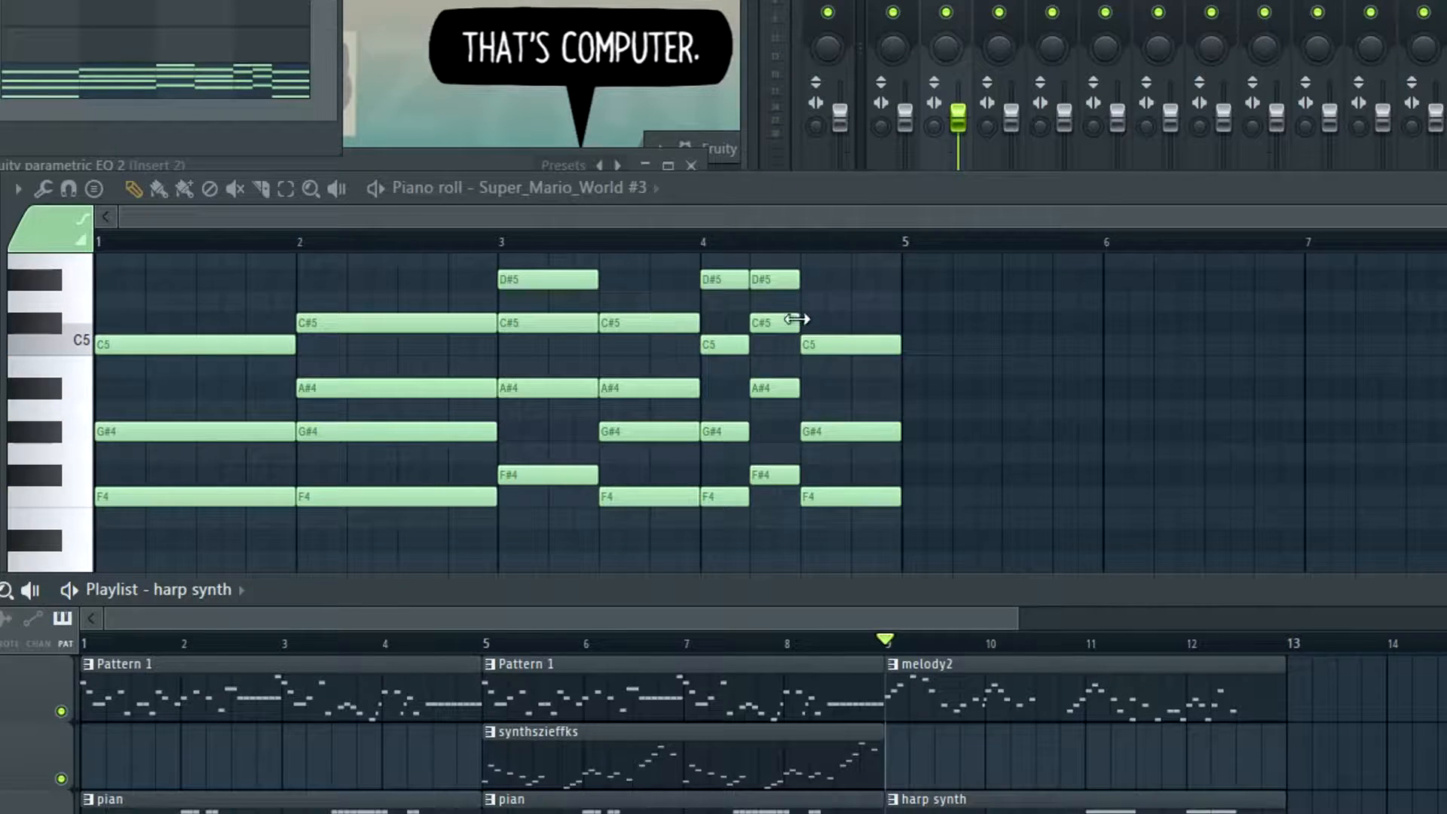
Examine the voicings of the inverted harp synth chords across bars 1 to 4
{"action": "scroll", "coordinate": [651, 355], "scroll_direction": "down", "scroll_amount": 1}
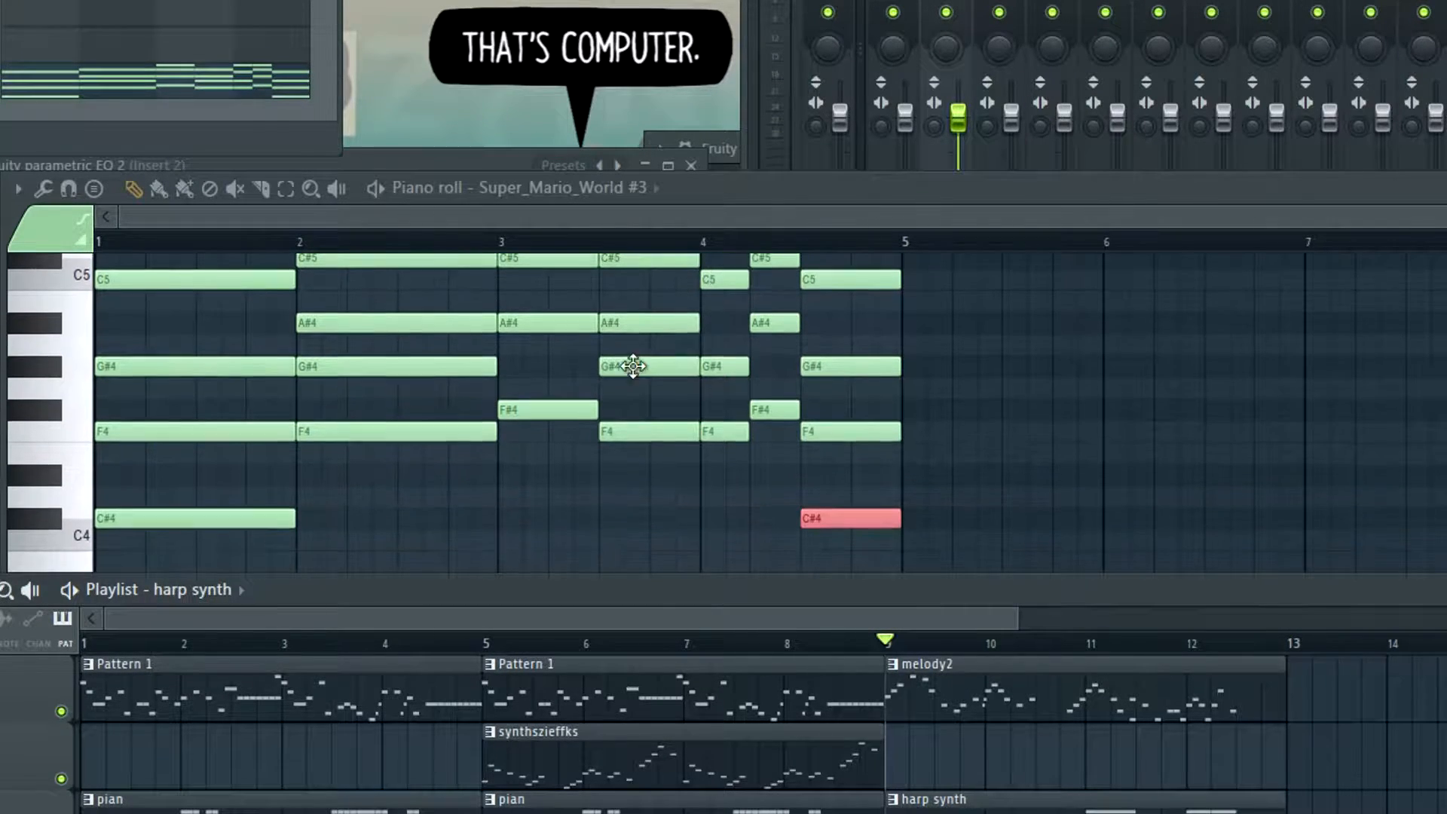
{"action": "scroll", "coordinate": [753, 467], "scroll_direction": "down", "scroll_amount": 1}
{"action": "left_click", "coordinate": [732, 452]}
{"action": "scroll", "coordinate": [731, 452], "scroll_direction": "up", "scroll_amount": 3}
{"action": "scroll", "coordinate": [739, 467], "scroll_direction": "down", "scroll_amount": 1}
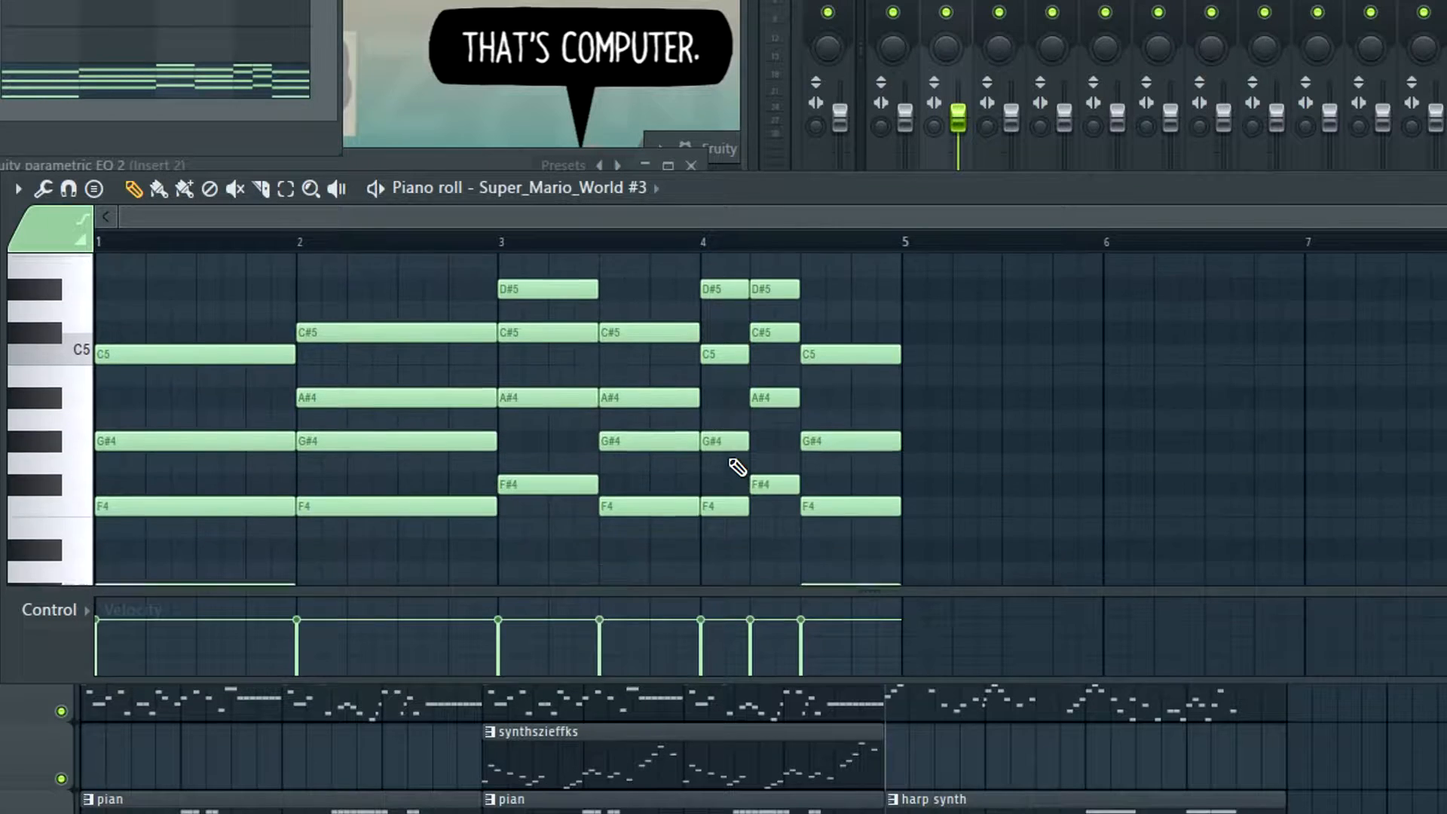
{"action": "scroll", "coordinate": [445, 424], "scroll_direction": "down", "scroll_amount": 1}
{"action": "scroll", "coordinate": [483, 427], "scroll_direction": "up", "scroll_amount": 2}
{"action": "scroll", "coordinate": [520, 429], "scroll_direction": "down", "scroll_amount": 2}
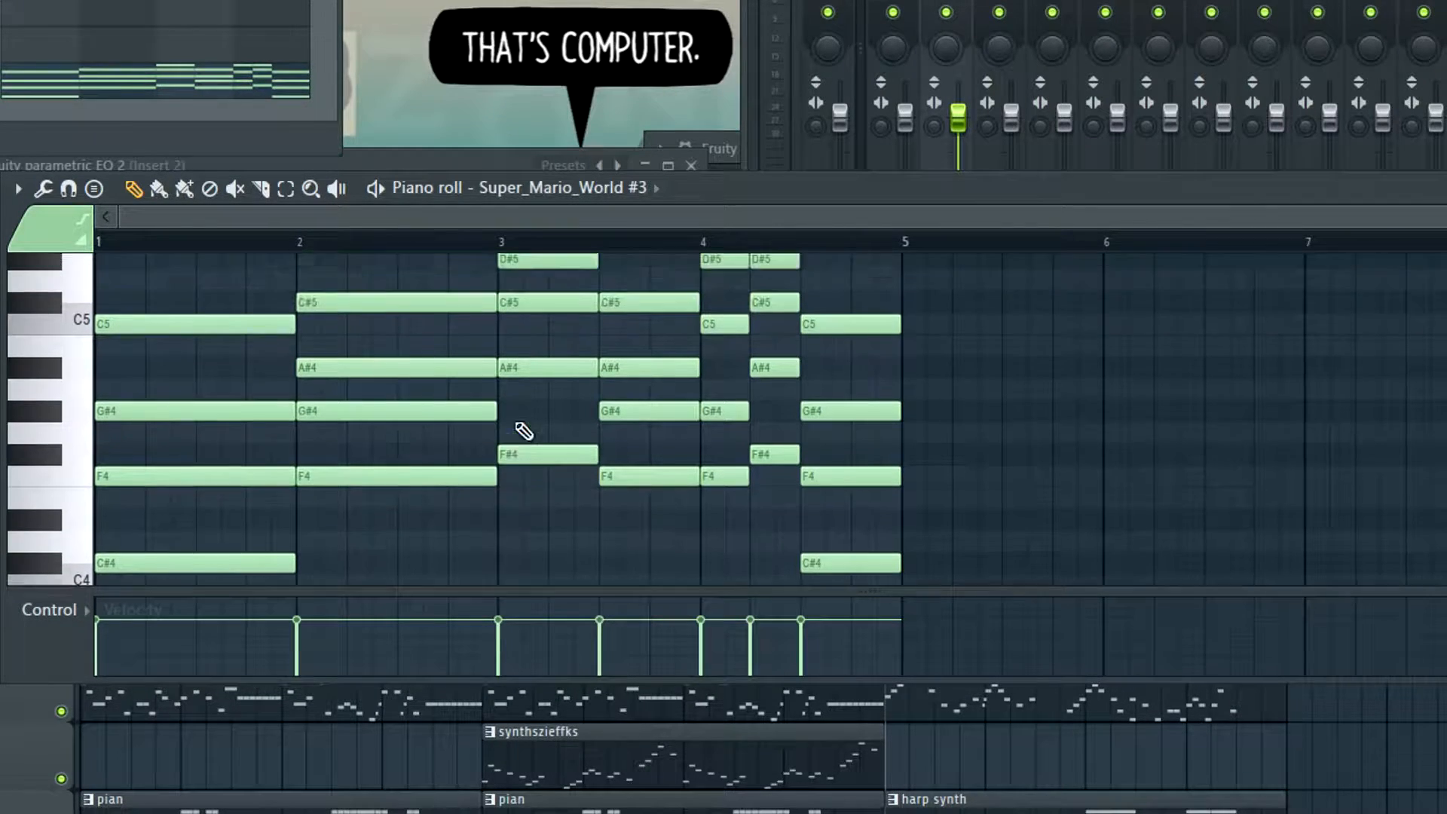
{"action": "scroll", "coordinate": [468, 407], "scroll_direction": "up", "scroll_amount": 2}
{"action": "scroll", "coordinate": [301, 362], "scroll_direction": "down", "scroll_amount": 1}
{"action": "scroll", "coordinate": [219, 482], "scroll_direction": "down", "scroll_amount": 1}
{"action": "scroll", "coordinate": [279, 455], "scroll_direction": "up", "scroll_amount": 1}
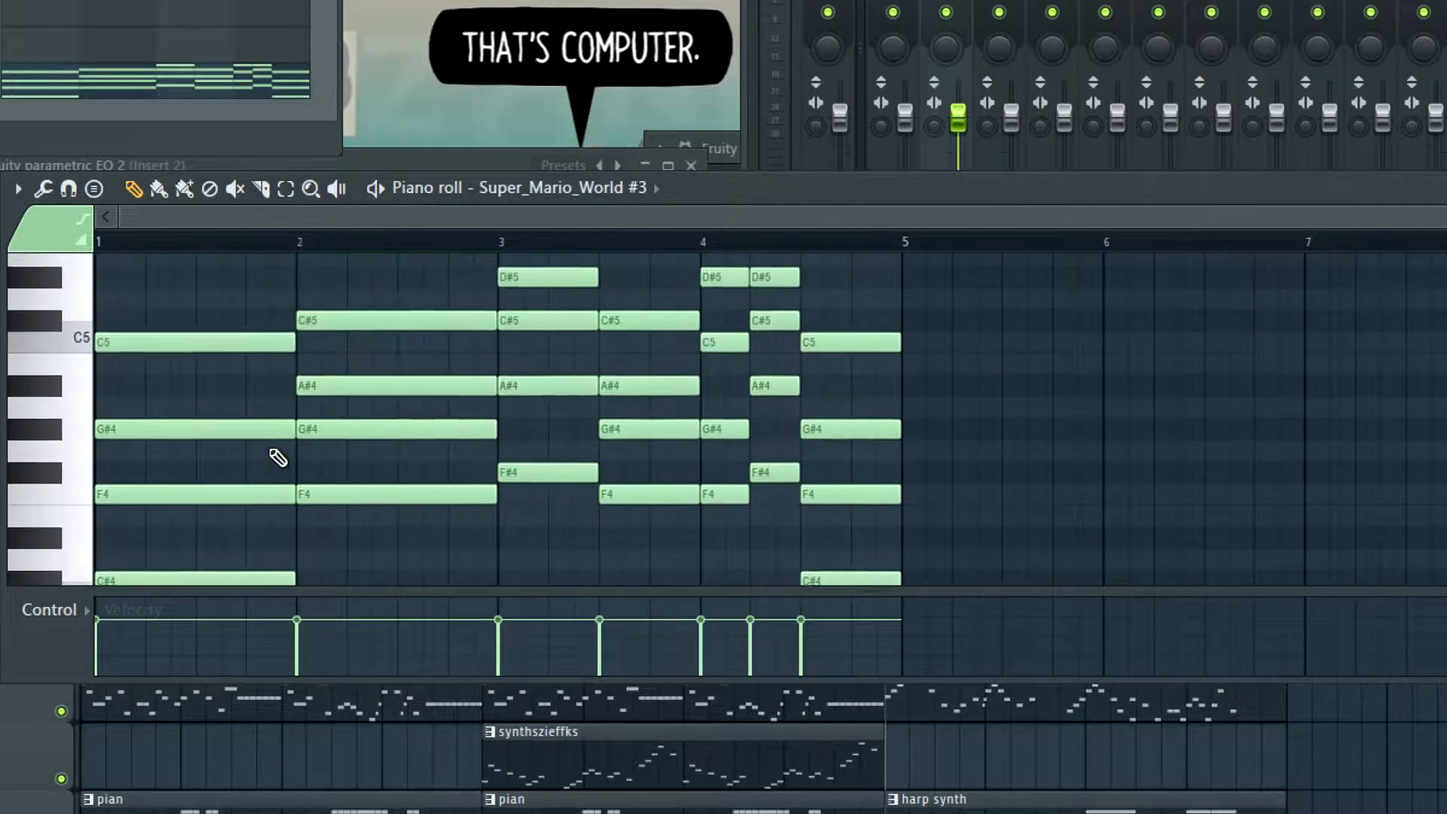
{"action": "scroll", "coordinate": [332, 414], "scroll_direction": "up", "scroll_amount": 1}
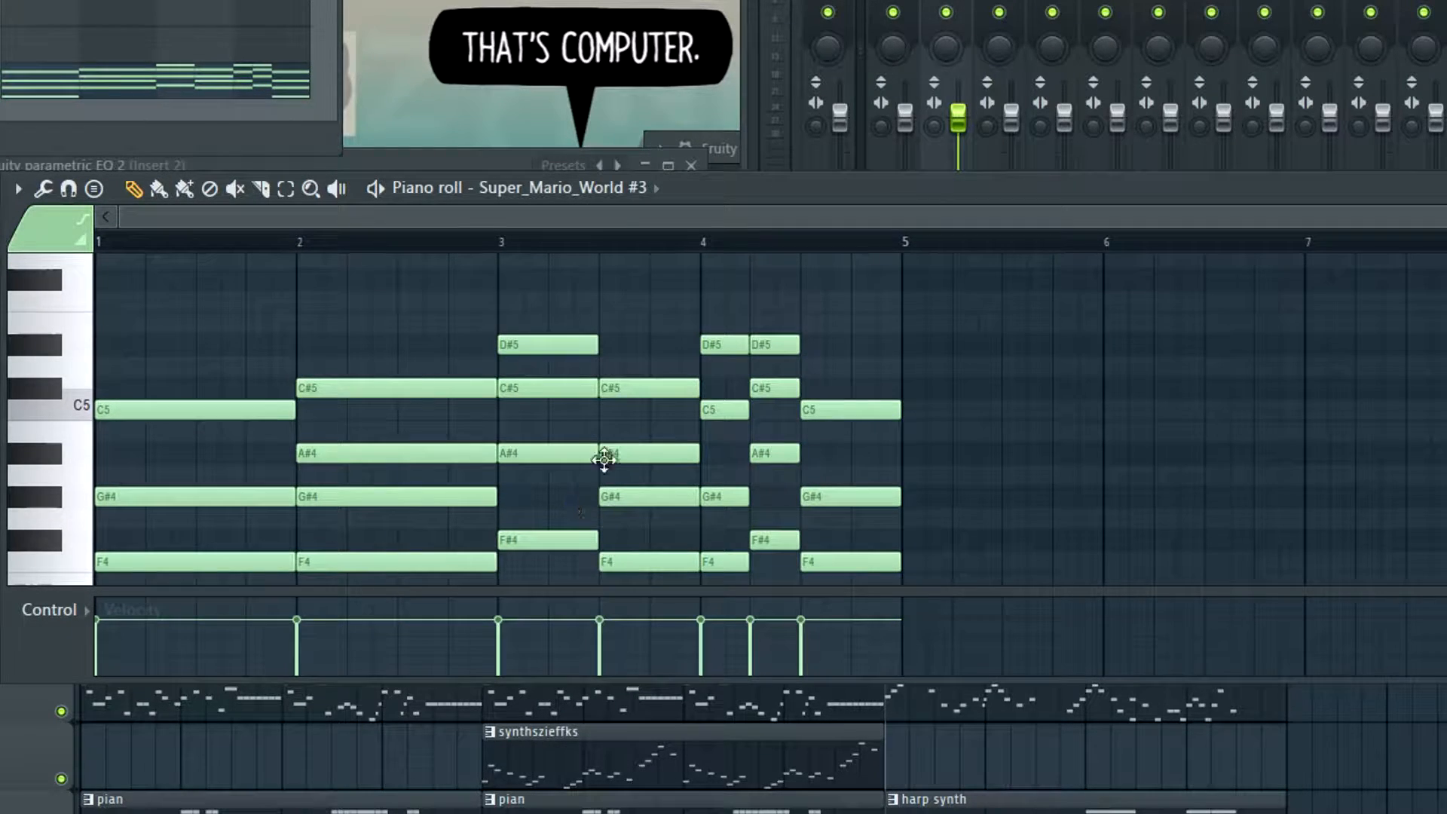
Raise the F4 note of the chord in the second half of bar 3 to F5
{"action": "scroll", "coordinate": [966, 428], "scroll_direction": "down", "scroll_amount": 1}
{"action": "scroll", "coordinate": [641, 398], "scroll_direction": "up", "scroll_amount": 1}
{"action": "scroll", "coordinate": [665, 418], "scroll_direction": "down", "scroll_amount": 1}
{"action": "left_click", "coordinate": [674, 496]}
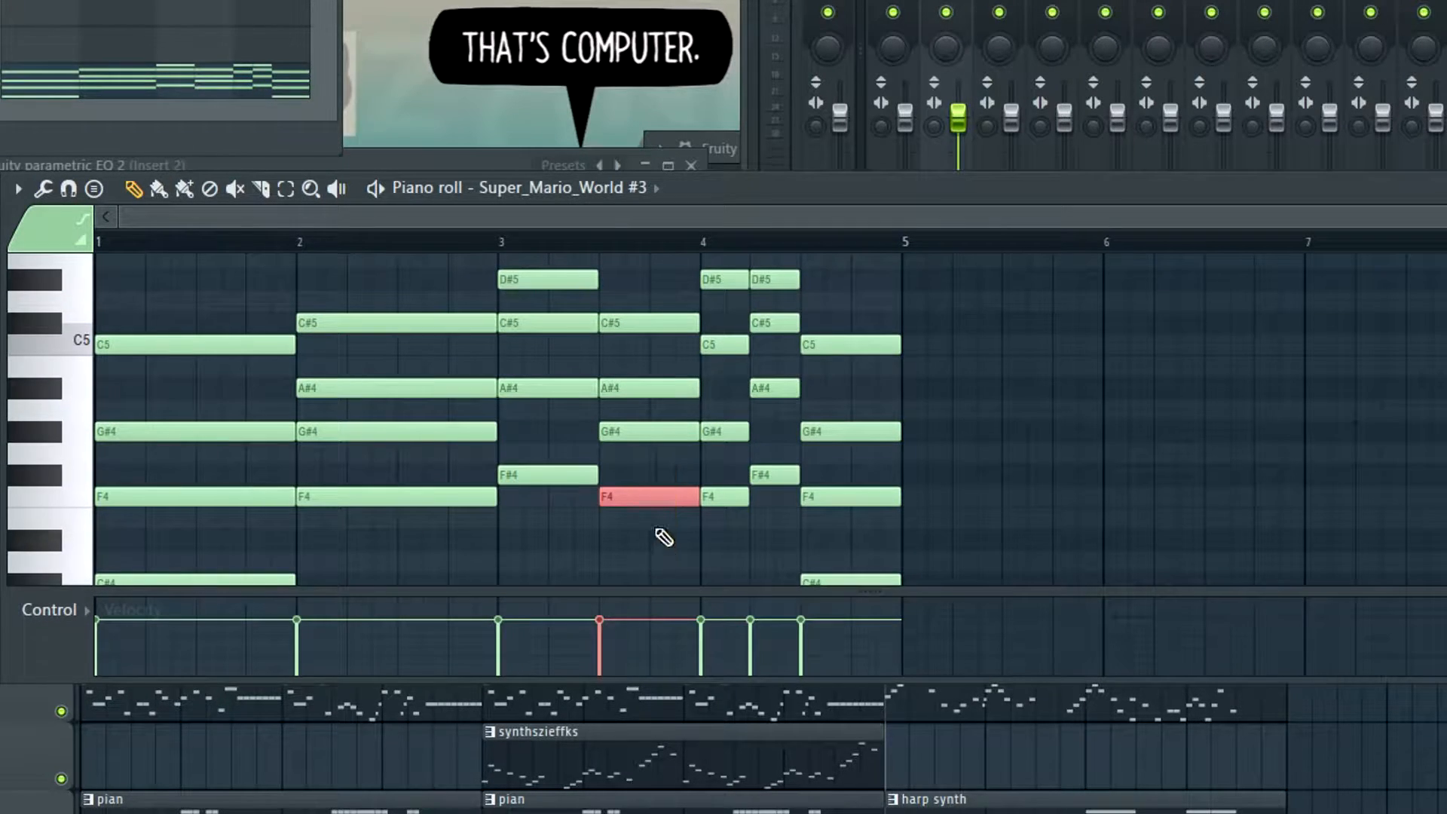
{"action": "scroll", "coordinate": [659, 520], "scroll_direction": "up", "scroll_amount": 2}
{"action": "key", "text": "ctrl+Up"}
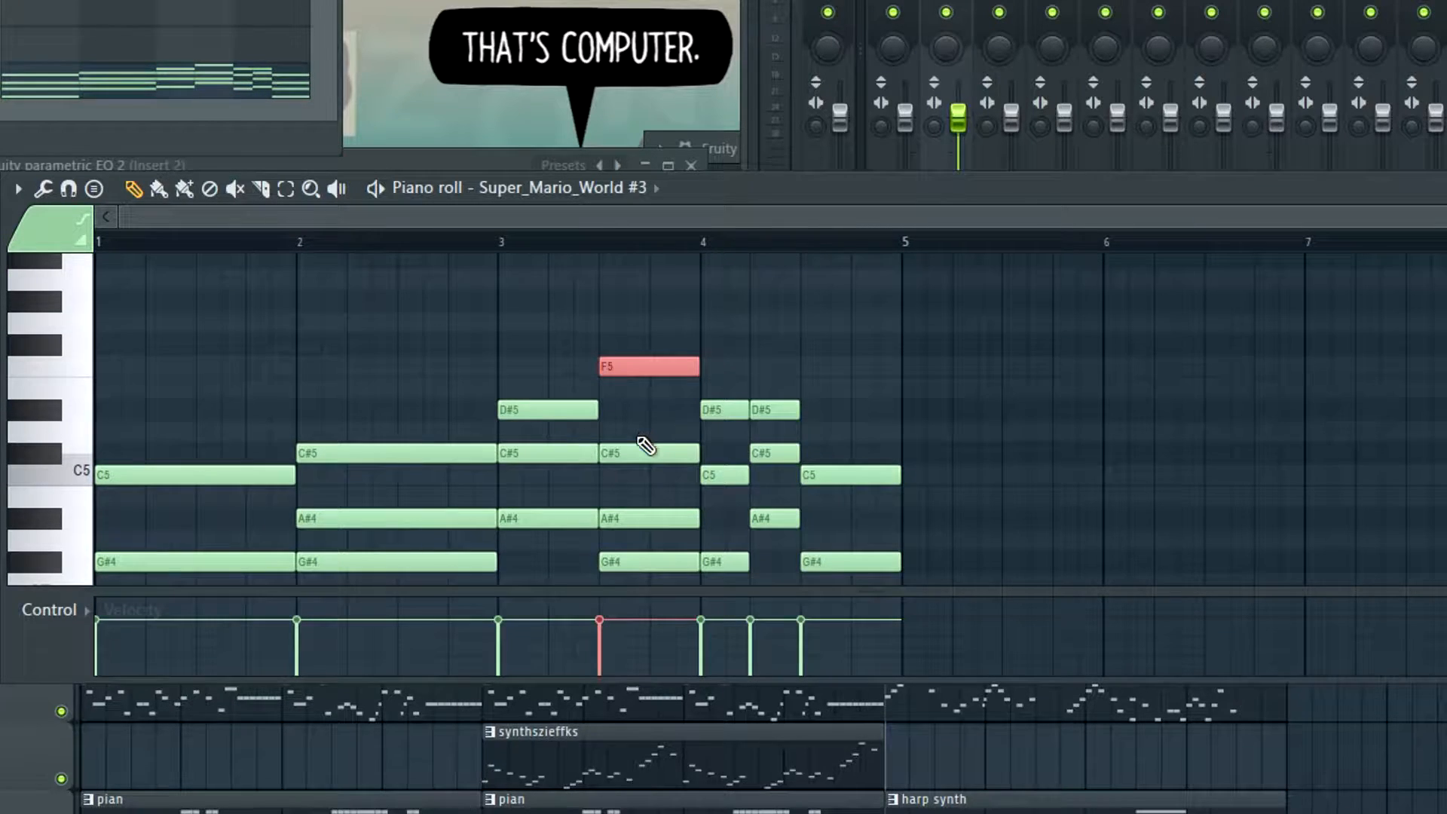
{"action": "scroll", "coordinate": [637, 450], "scroll_direction": "down", "scroll_amount": 1}
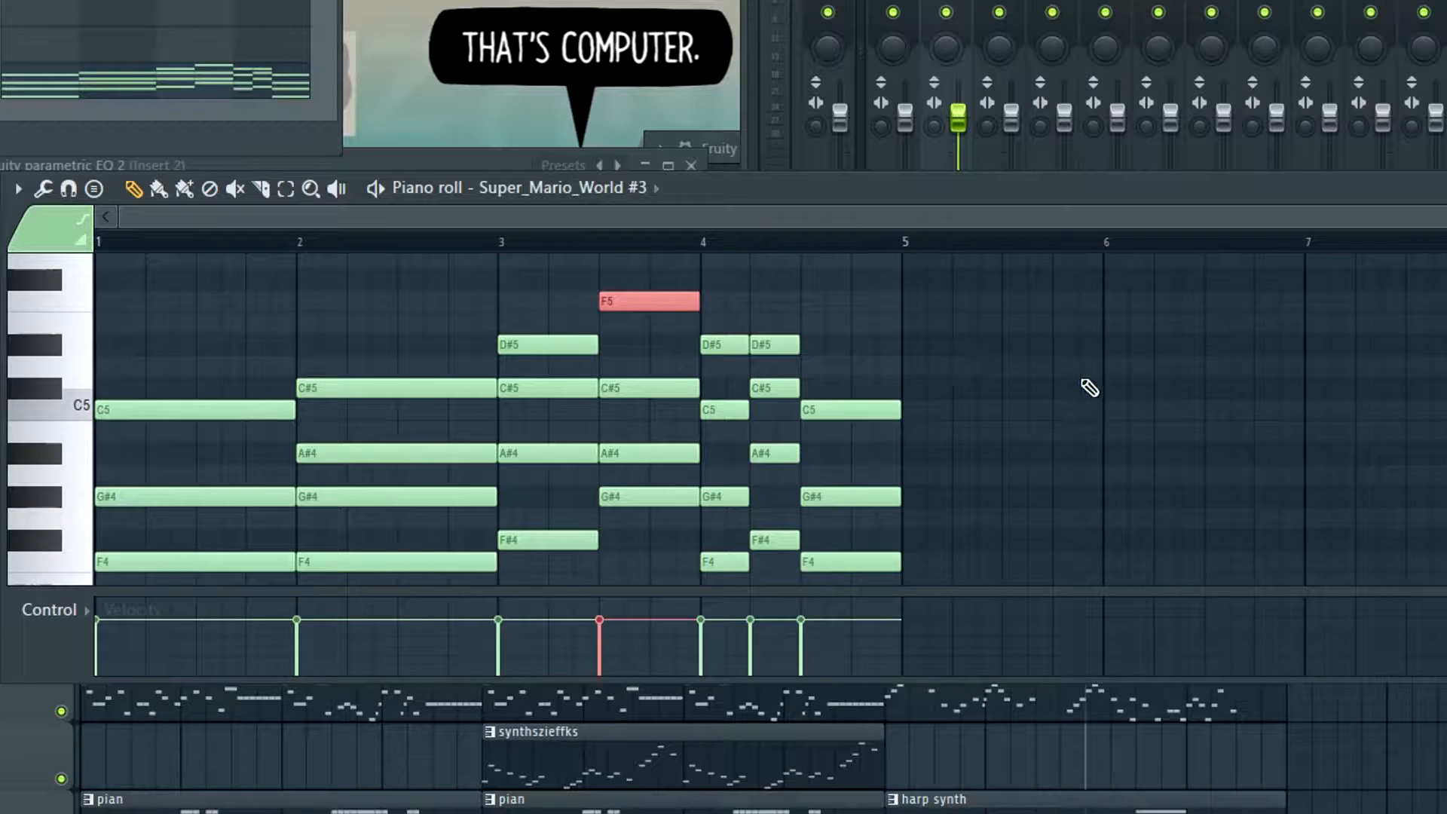
Play the pattern from bar 3 and compare the second chord with its F note at F4 and at F5
{"action": "key", "text": "space"}
{"action": "key", "text": "space"}
{"action": "left_click", "coordinate": [519, 246]}
{"action": "key", "text": "space"}
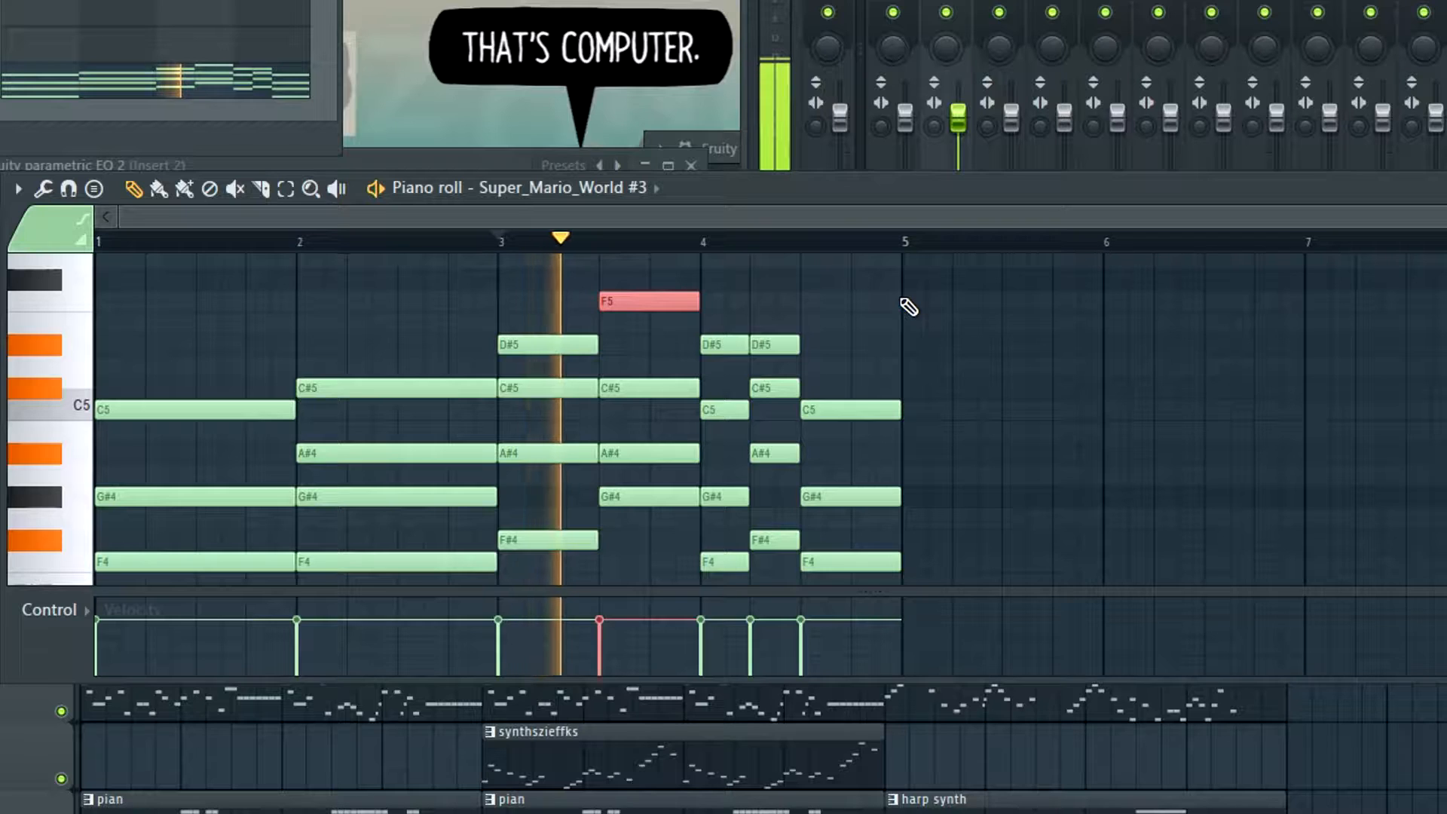
{"action": "key", "text": "ctrl+Down"}
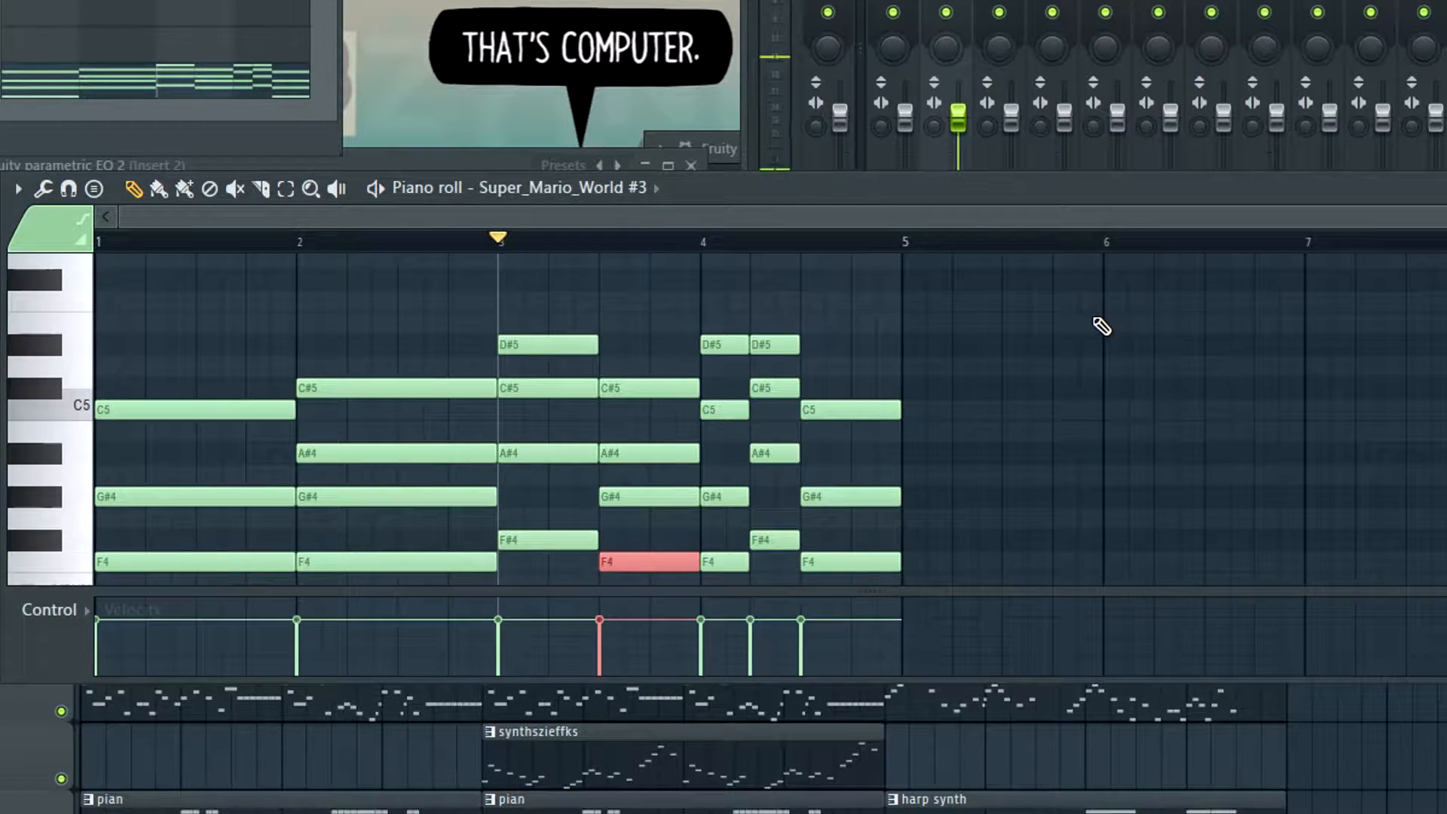
{"action": "key", "text": "ctrl+Up"}
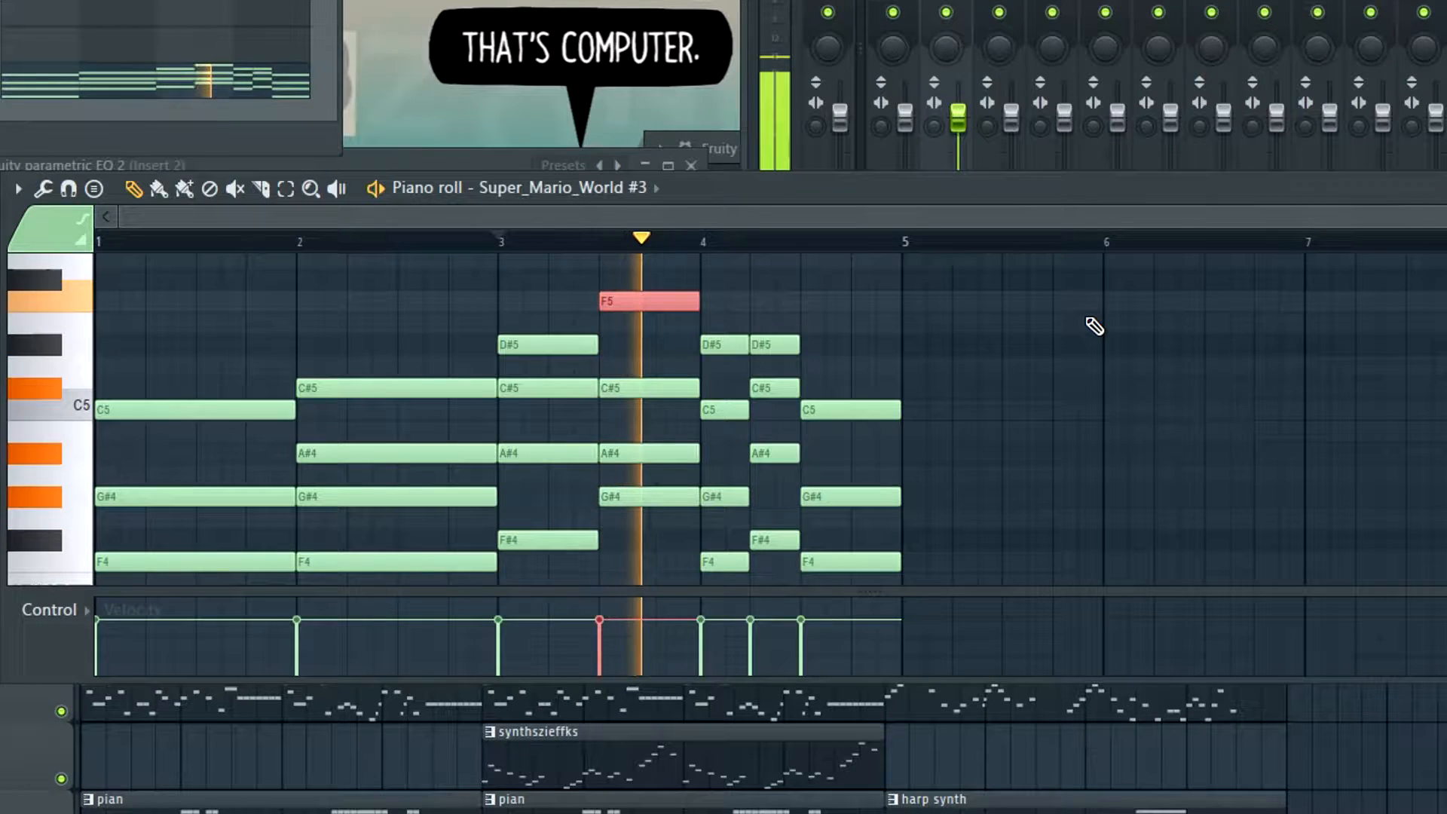
Stop playback and examine how the F5 note in the second half of bar 3 sits above the neighbouring chords
{"action": "key", "text": "space"}
{"action": "scroll", "coordinate": [836, 376], "scroll_direction": "down", "scroll_amount": 4}
{"action": "scroll", "coordinate": [835, 374], "scroll_direction": "up", "scroll_amount": 4}
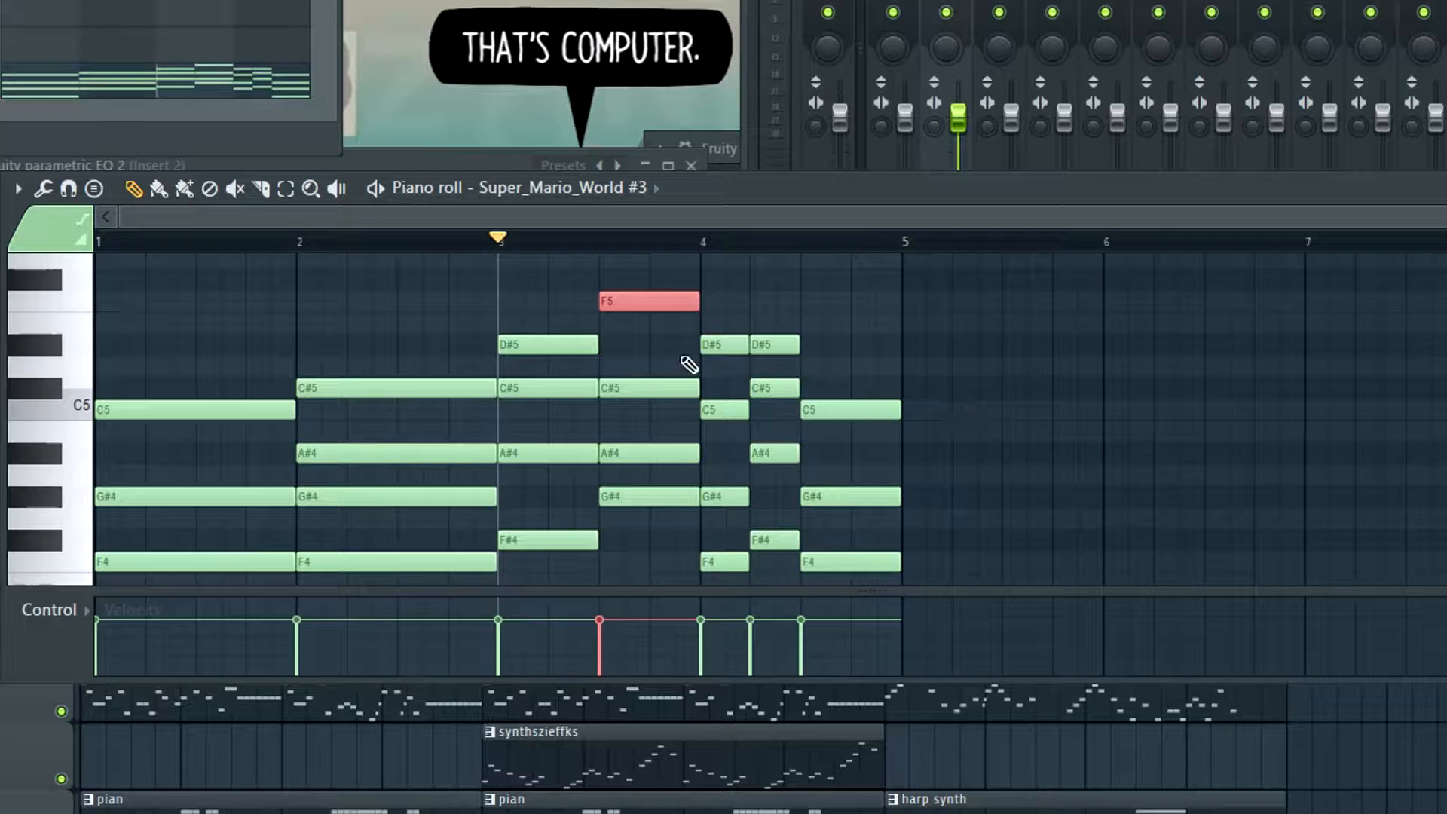
{"action": "scroll", "coordinate": [688, 365], "scroll_direction": "up", "scroll_amount": 3}
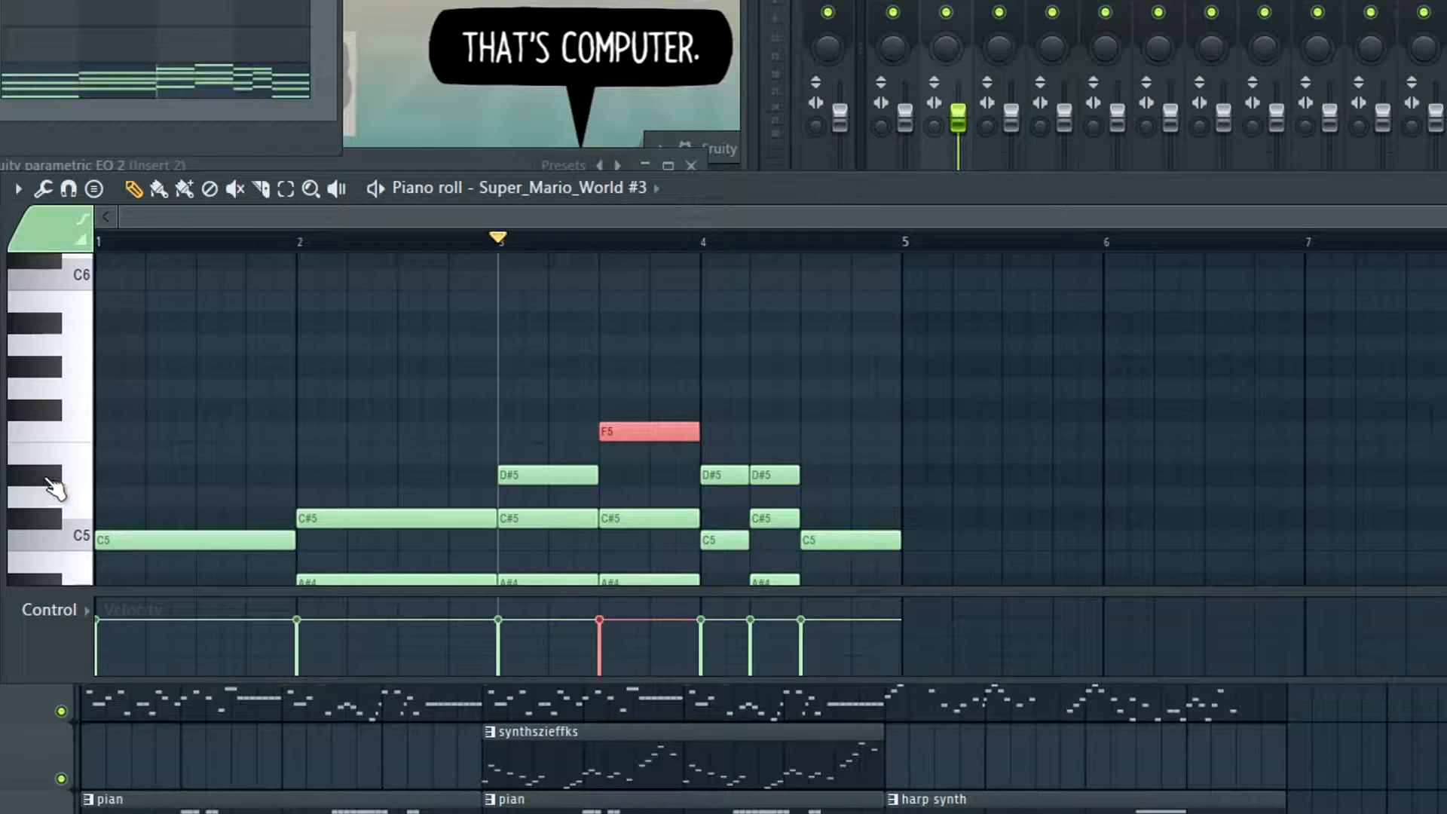
{"action": "scroll", "coordinate": [635, 399], "scroll_direction": "down", "scroll_amount": 2}
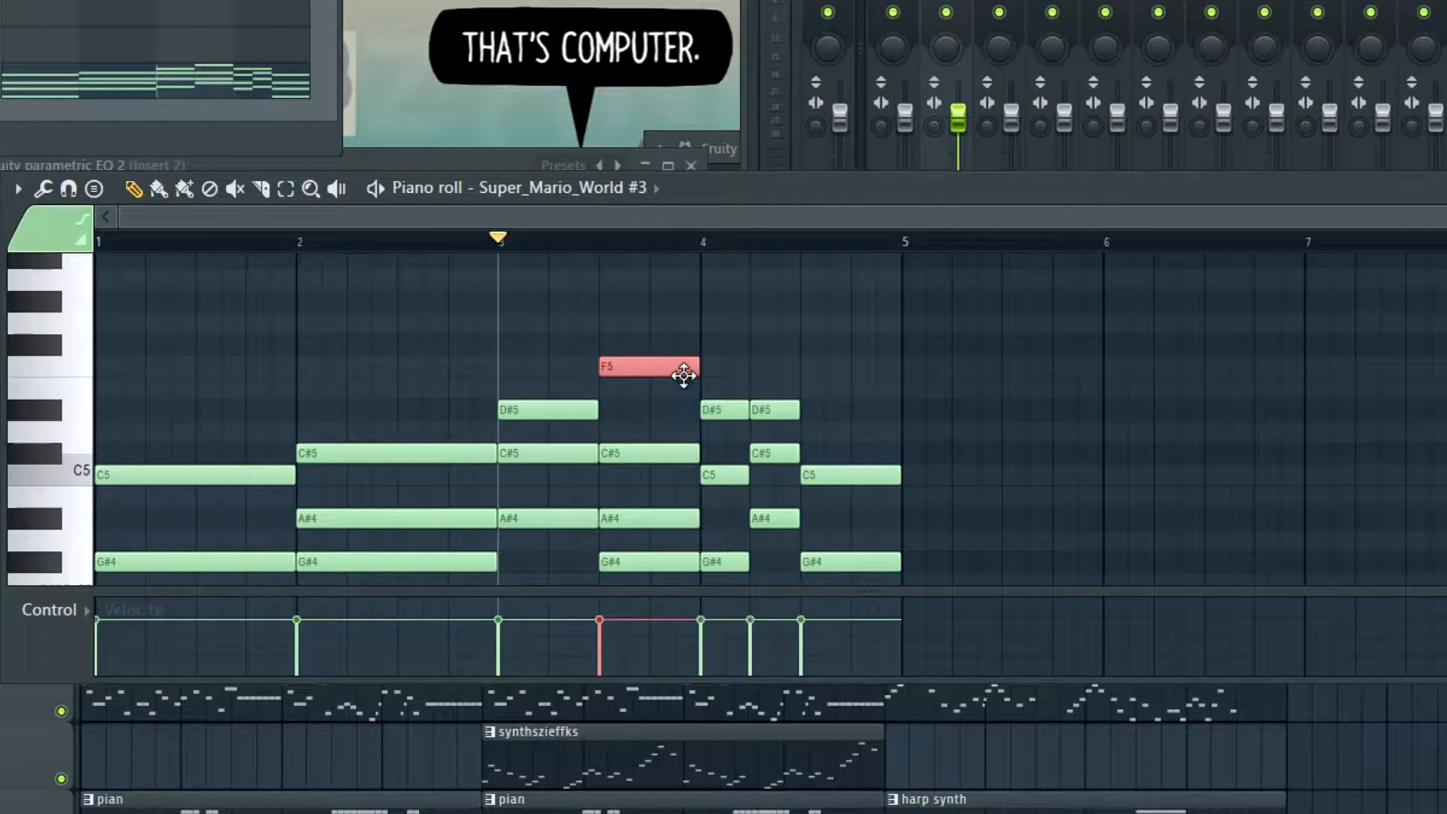
{"action": "scroll", "coordinate": [708, 362], "scroll_direction": "down", "scroll_amount": 6}
{"action": "scroll", "coordinate": [685, 323], "scroll_direction": "up", "scroll_amount": 6}
Lower the F5 note in the second half of bar 3 to F4 and play the pattern from bar 3
{"action": "key", "text": "space"}
{"action": "scroll", "coordinate": [966, 406], "scroll_direction": "down", "scroll_amount": 4}
{"action": "key", "text": "space"}
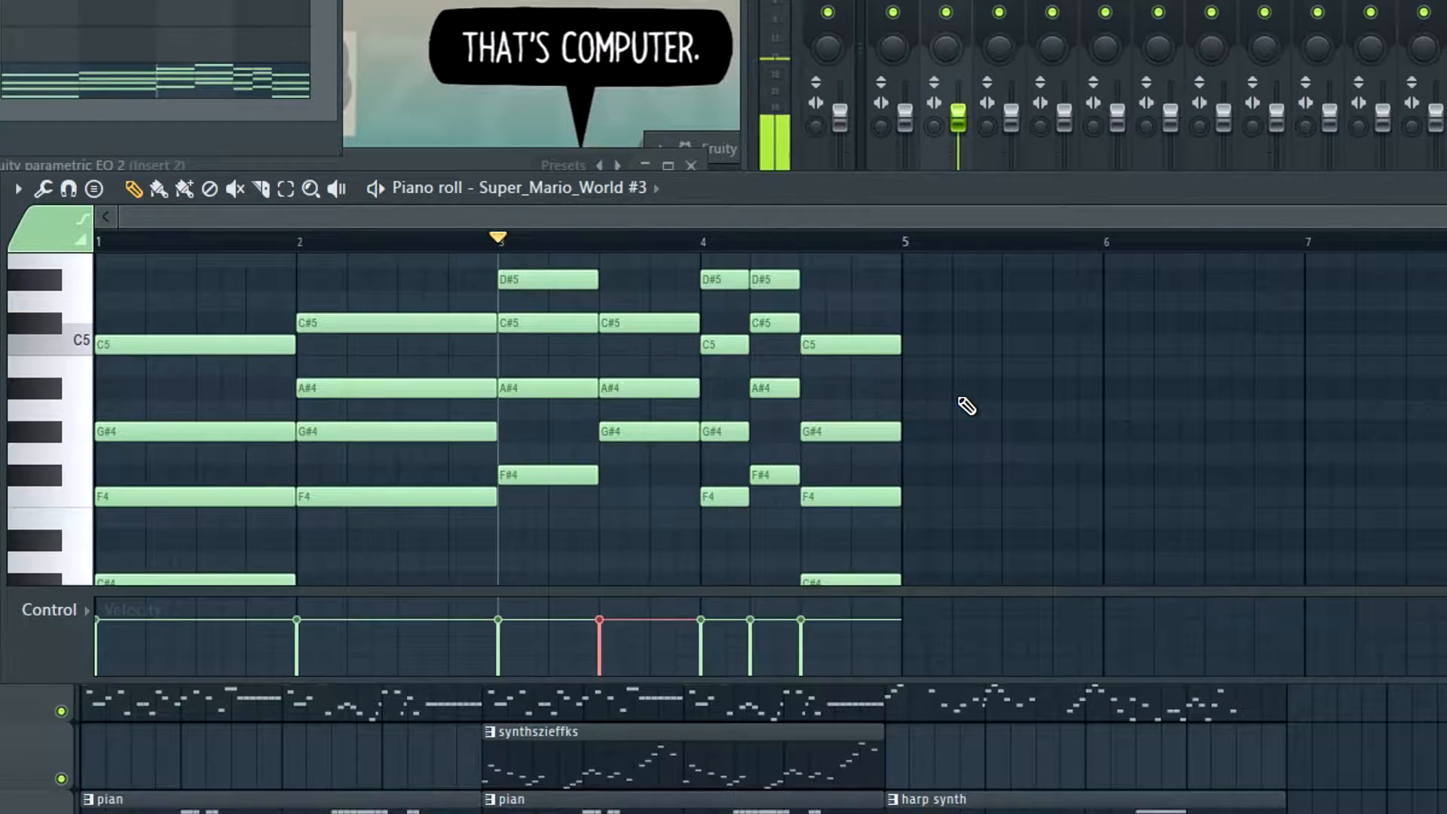
{"action": "key", "text": "space"}
{"action": "scroll", "coordinate": [967, 407], "scroll_direction": "up", "scroll_amount": 2}
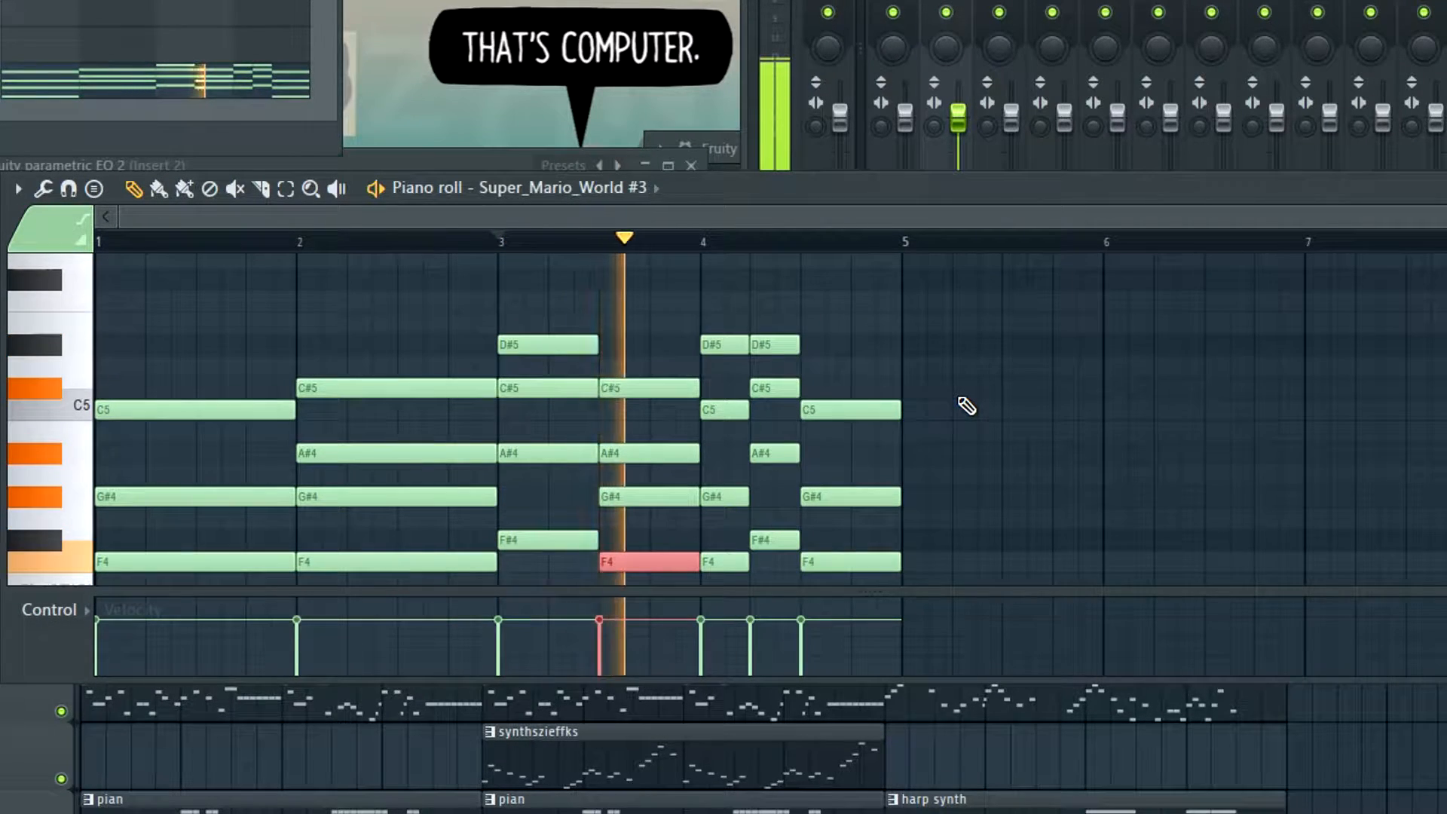
{"action": "key", "text": "space"}
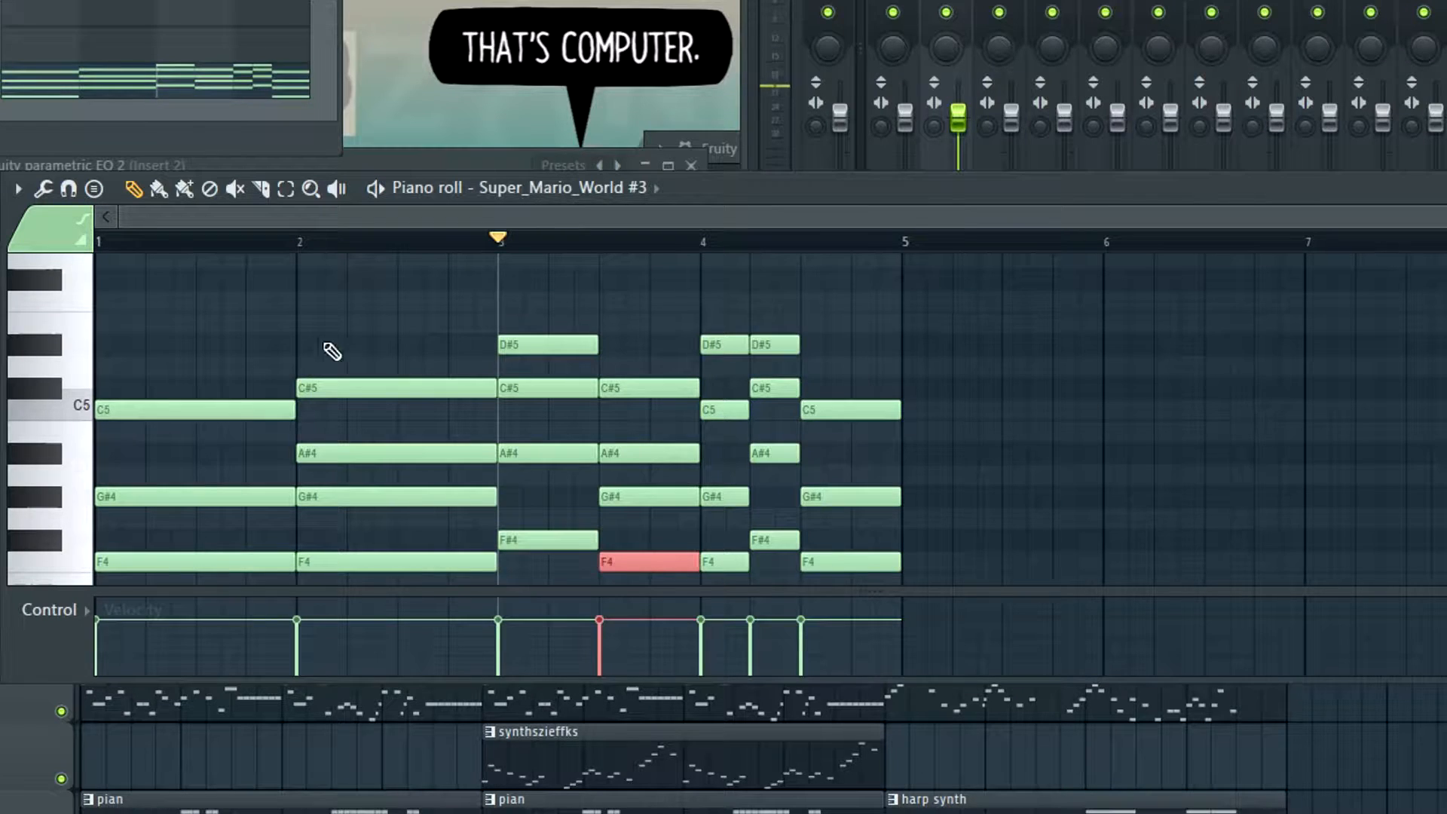
Examine the note positions and inversions of the harp chords from bar 1 through the end of bar 4
{"action": "scroll", "coordinate": [587, 354], "scroll_direction": "up", "scroll_amount": 2}
{"action": "scroll", "coordinate": [594, 366], "scroll_direction": "down", "scroll_amount": 4}
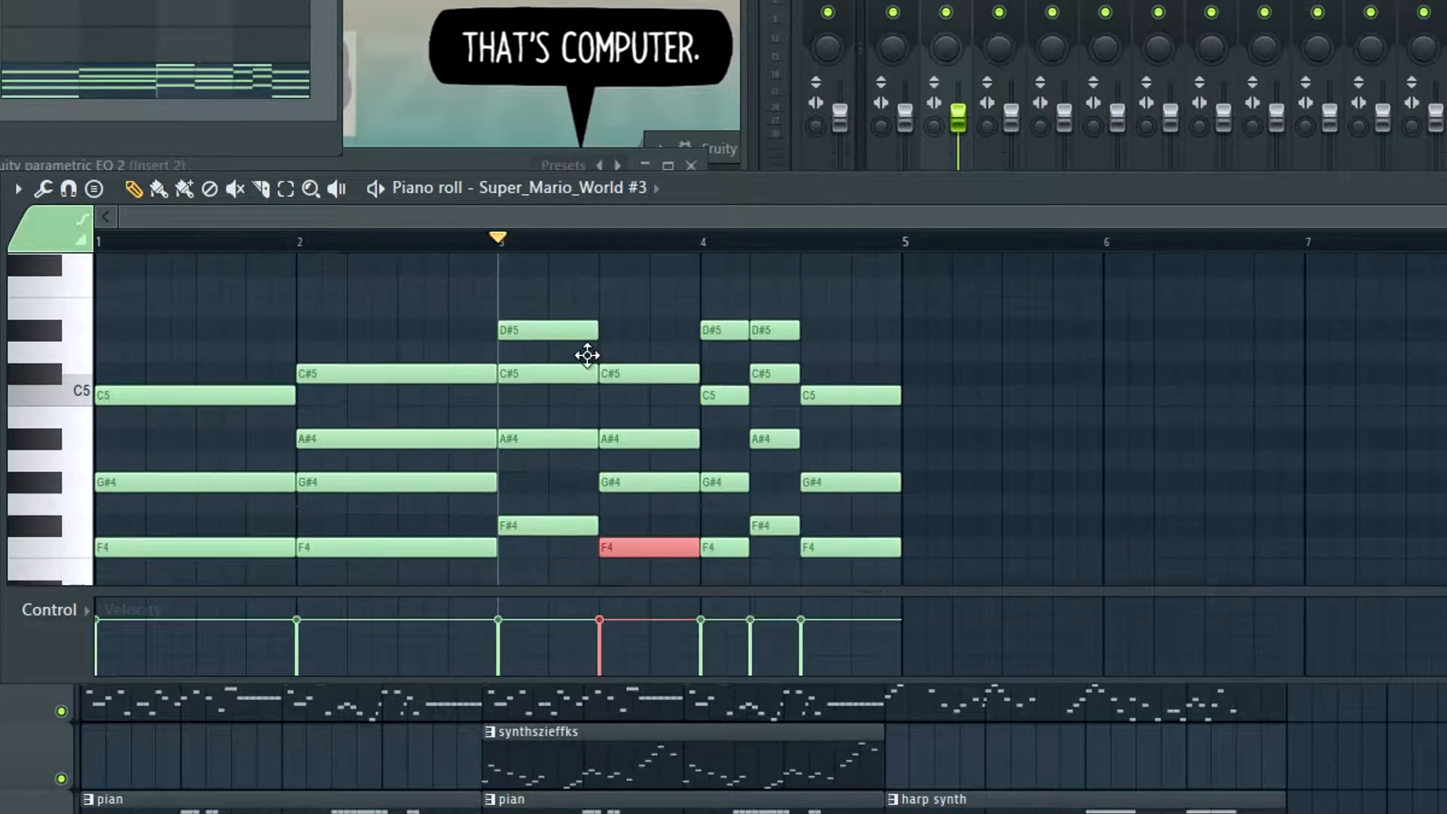
{"action": "scroll", "coordinate": [594, 366], "scroll_direction": "up", "scroll_amount": 2}
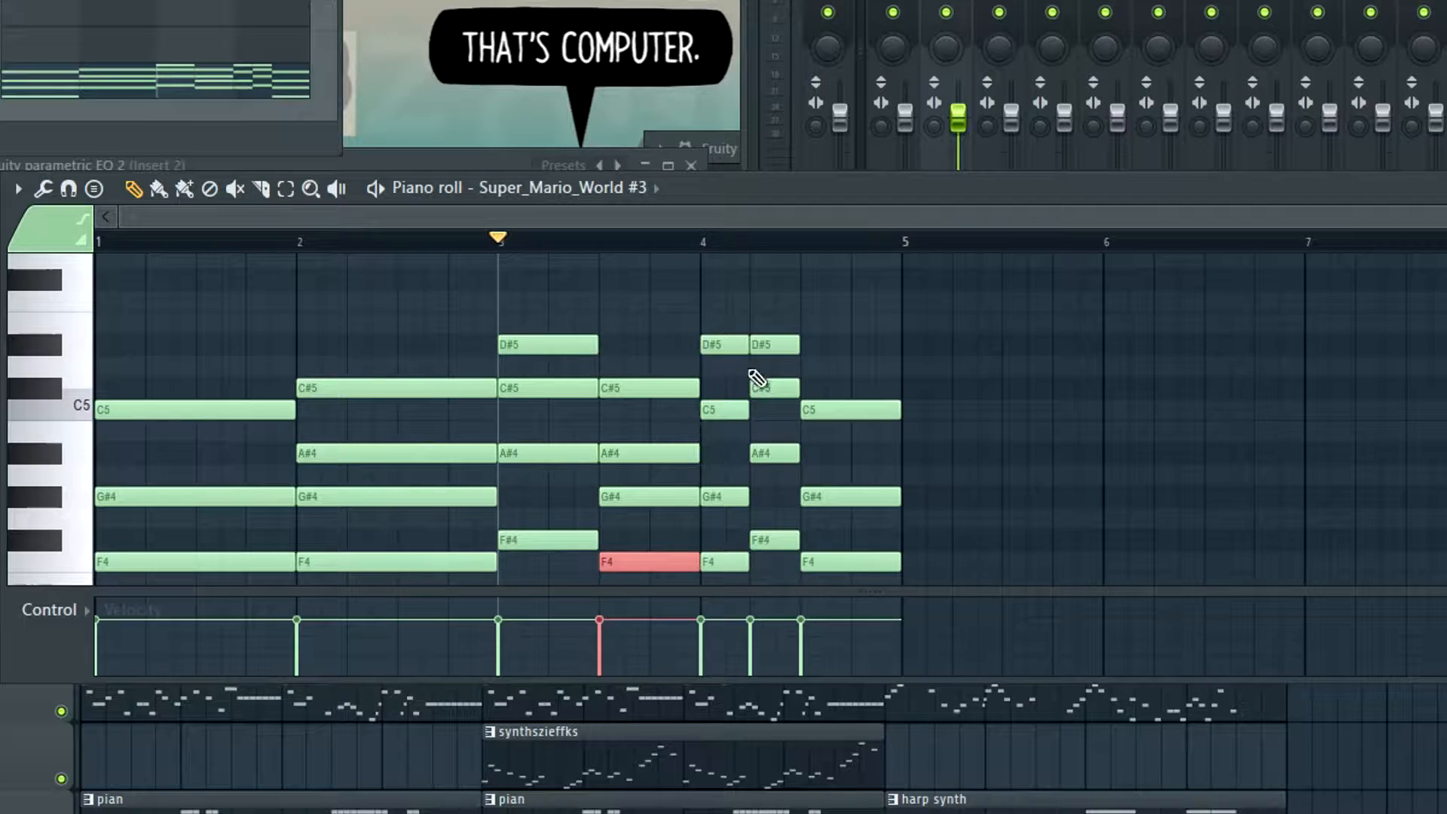
{"action": "scroll", "coordinate": [507, 378], "scroll_direction": "down", "scroll_amount": 2}
{"action": "scroll", "coordinate": [808, 404], "scroll_direction": "up", "scroll_amount": 2}
{"action": "scroll", "coordinate": [592, 369], "scroll_direction": "down", "scroll_amount": 3}
{"action": "scroll", "coordinate": [869, 403], "scroll_direction": "up", "scroll_amount": 3}
{"action": "scroll", "coordinate": [962, 413], "scroll_direction": "down", "scroll_amount": 3}
{"action": "scroll", "coordinate": [965, 415], "scroll_direction": "up", "scroll_amount": 3}
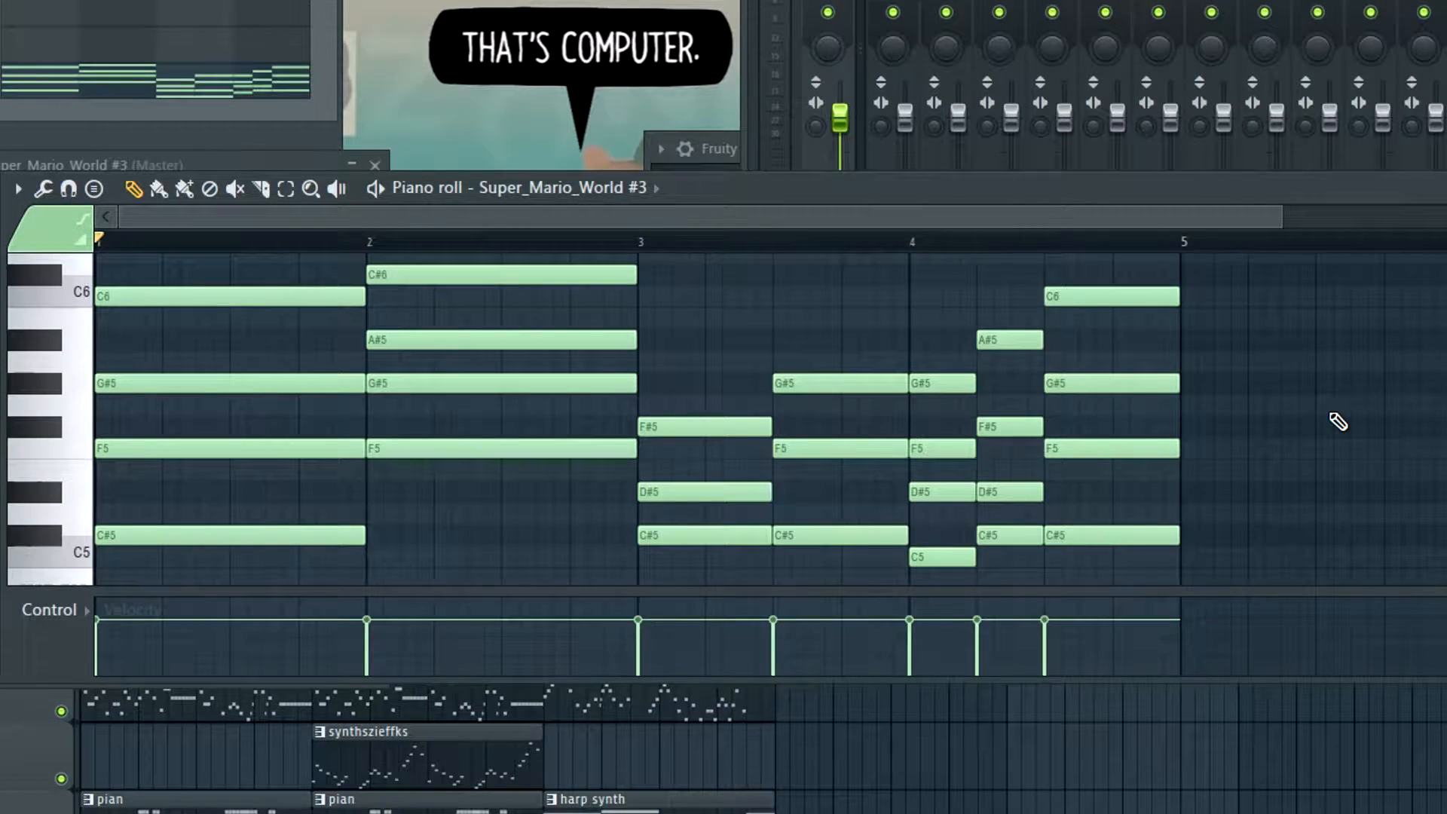
{"action": "scroll", "coordinate": [575, 447], "scroll_direction": "up", "scroll_amount": 3}
{"action": "scroll", "coordinate": [1169, 404], "scroll_direction": "down", "scroll_amount": 4}
{"action": "scroll", "coordinate": [1279, 468], "scroll_direction": "up", "scroll_amount": 4}
{"action": "scroll", "coordinate": [1070, 418], "scroll_direction": "down", "scroll_amount": 3}
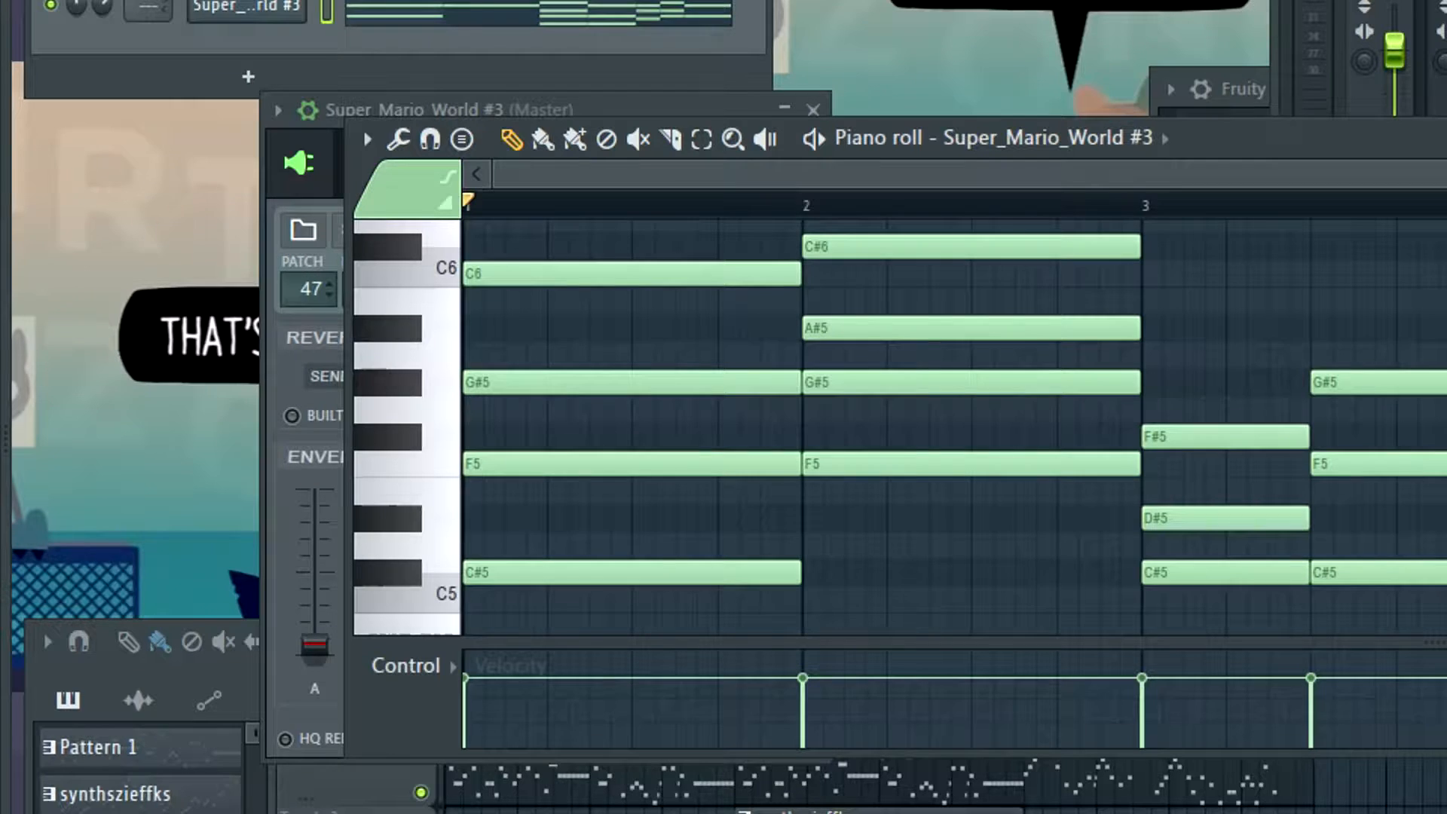
Open the SMW Harp instrument settings and raise the Envelope 2 attack to about 40 percent while playing the chords
{"action": "left_click", "coordinate": [205, 6]}
{"action": "left_click", "coordinate": [226, 10]}
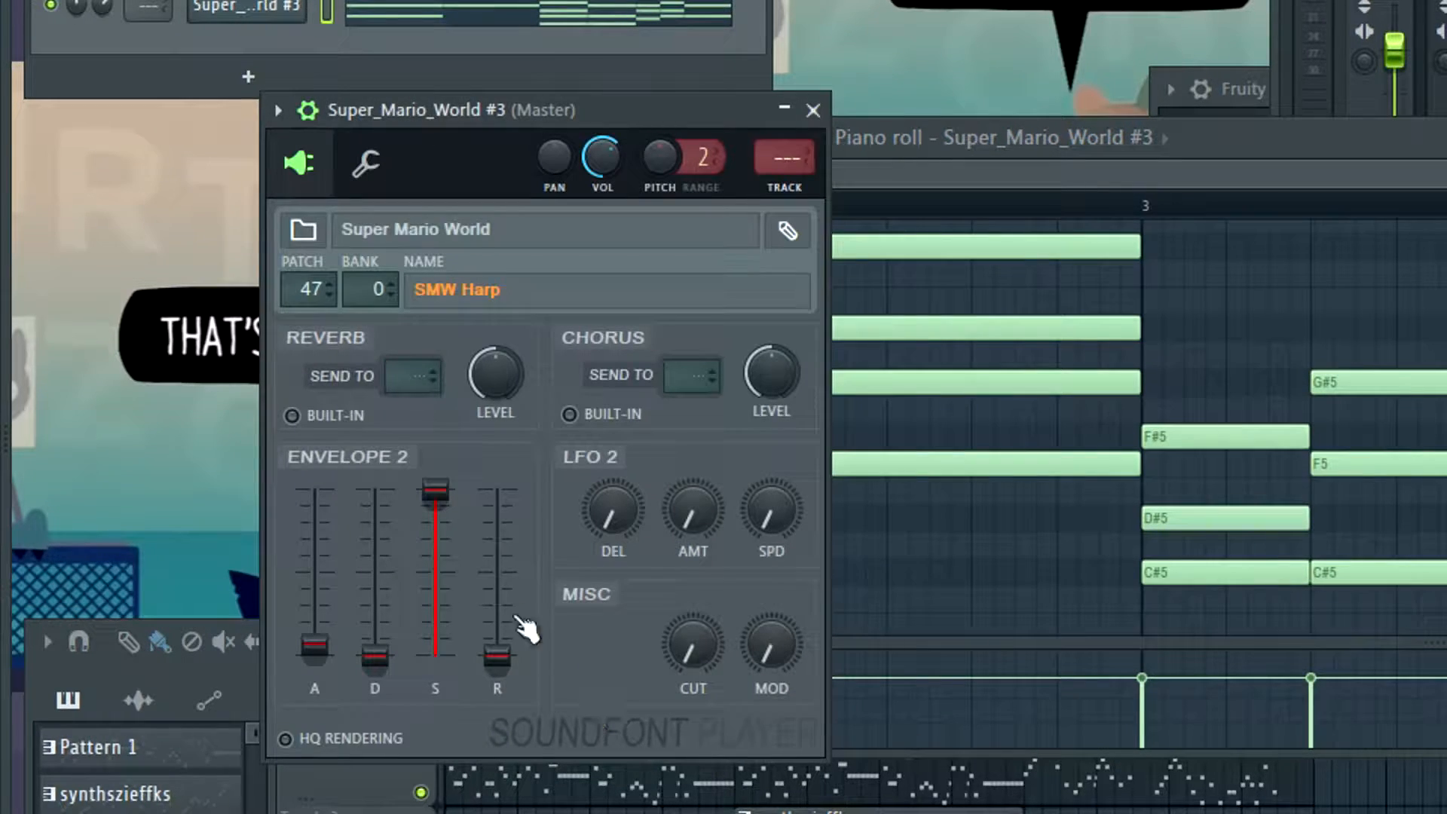
{"action": "key", "text": "space"}
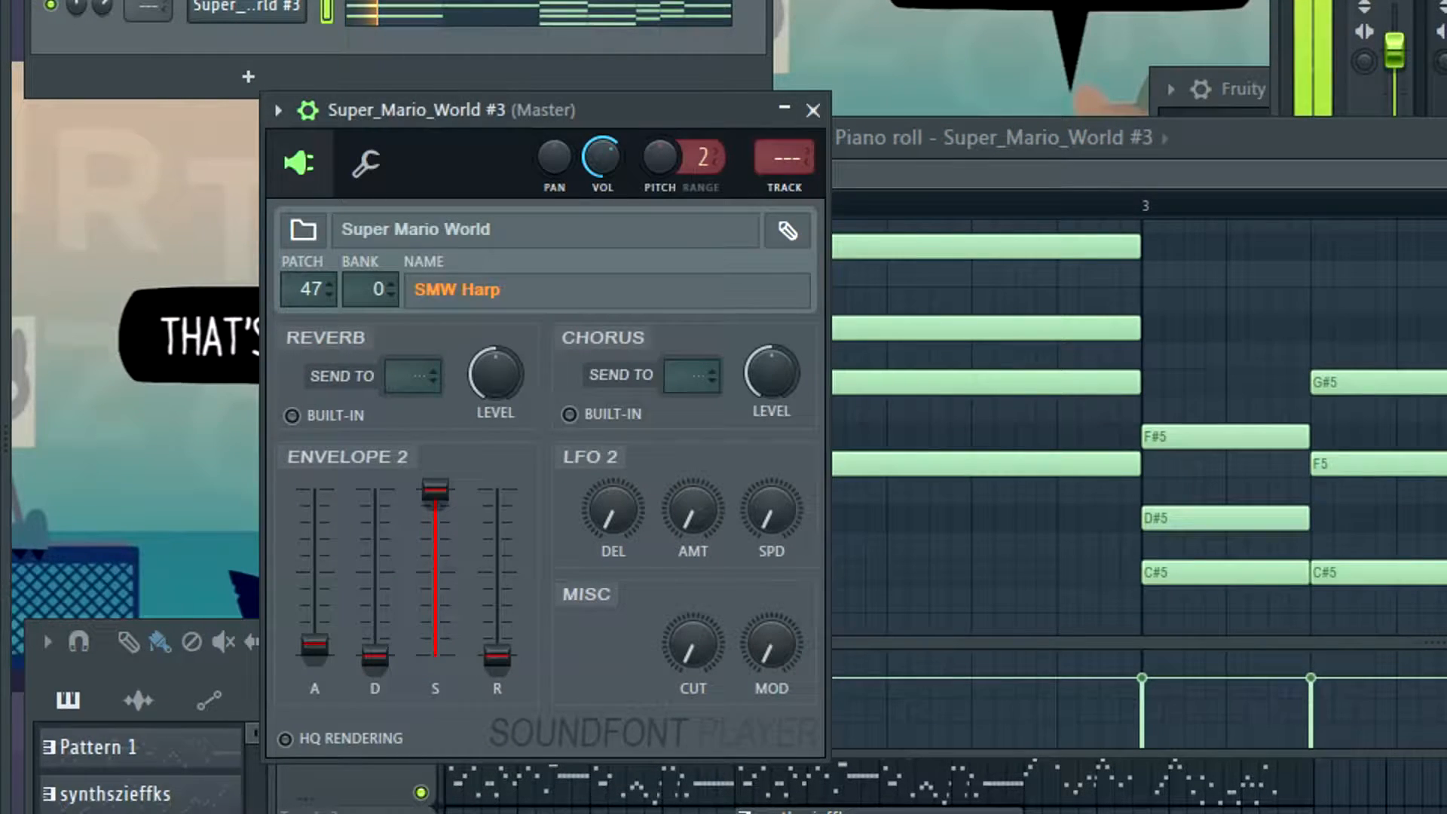
{"action": "left_click_drag", "start_coordinate": [314, 645], "coordinate": [315, 548]}
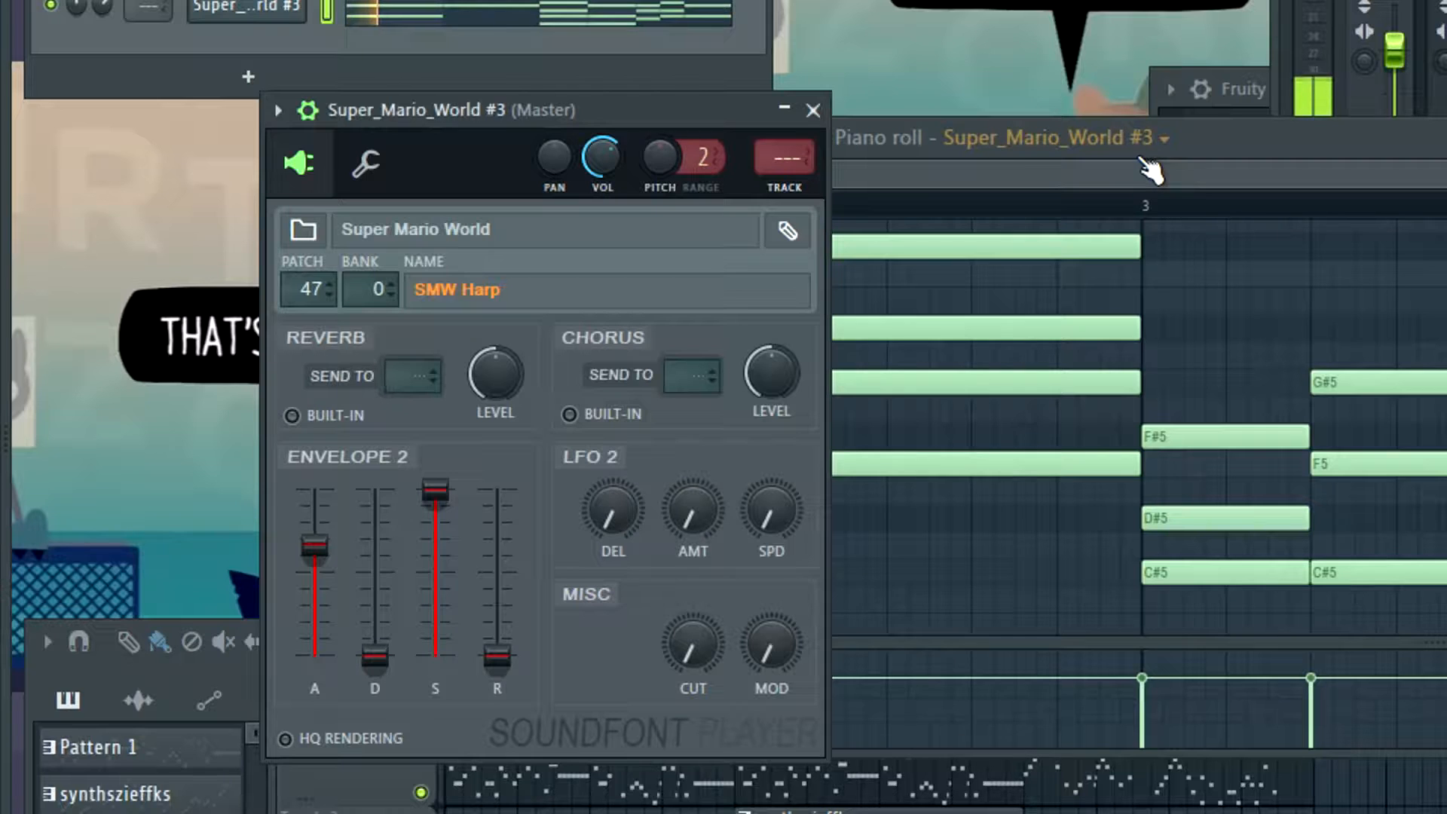
{"action": "left_click_drag", "start_coordinate": [314, 546], "coordinate": [315, 586]}
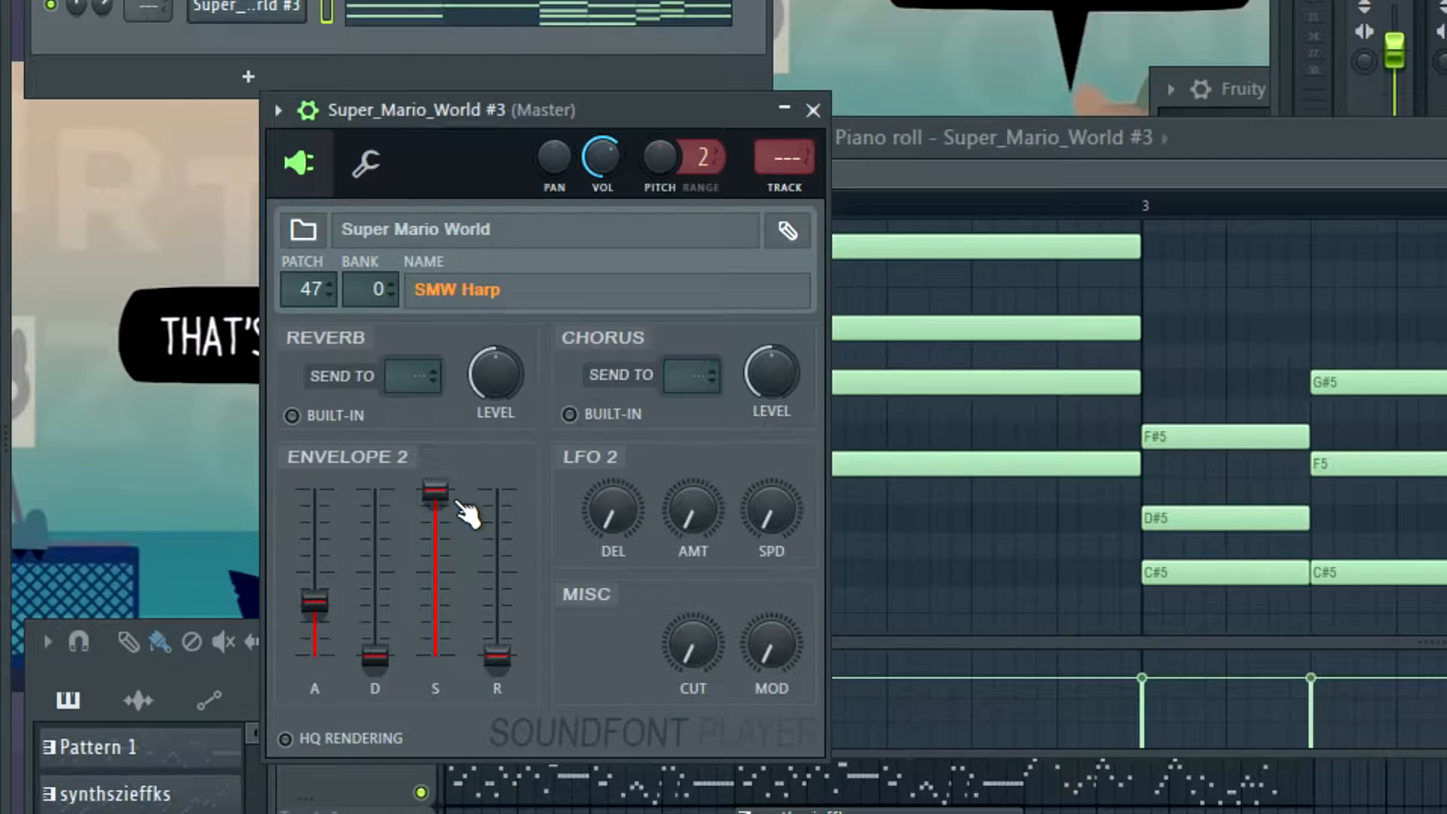
Shape the harp's Envelope 2 with sustain at about a quarter, decay at about 80 percent and attack slightly above a quarter
{"action": "left_click_drag", "start_coordinate": [457, 500], "coordinate": [454, 614]}
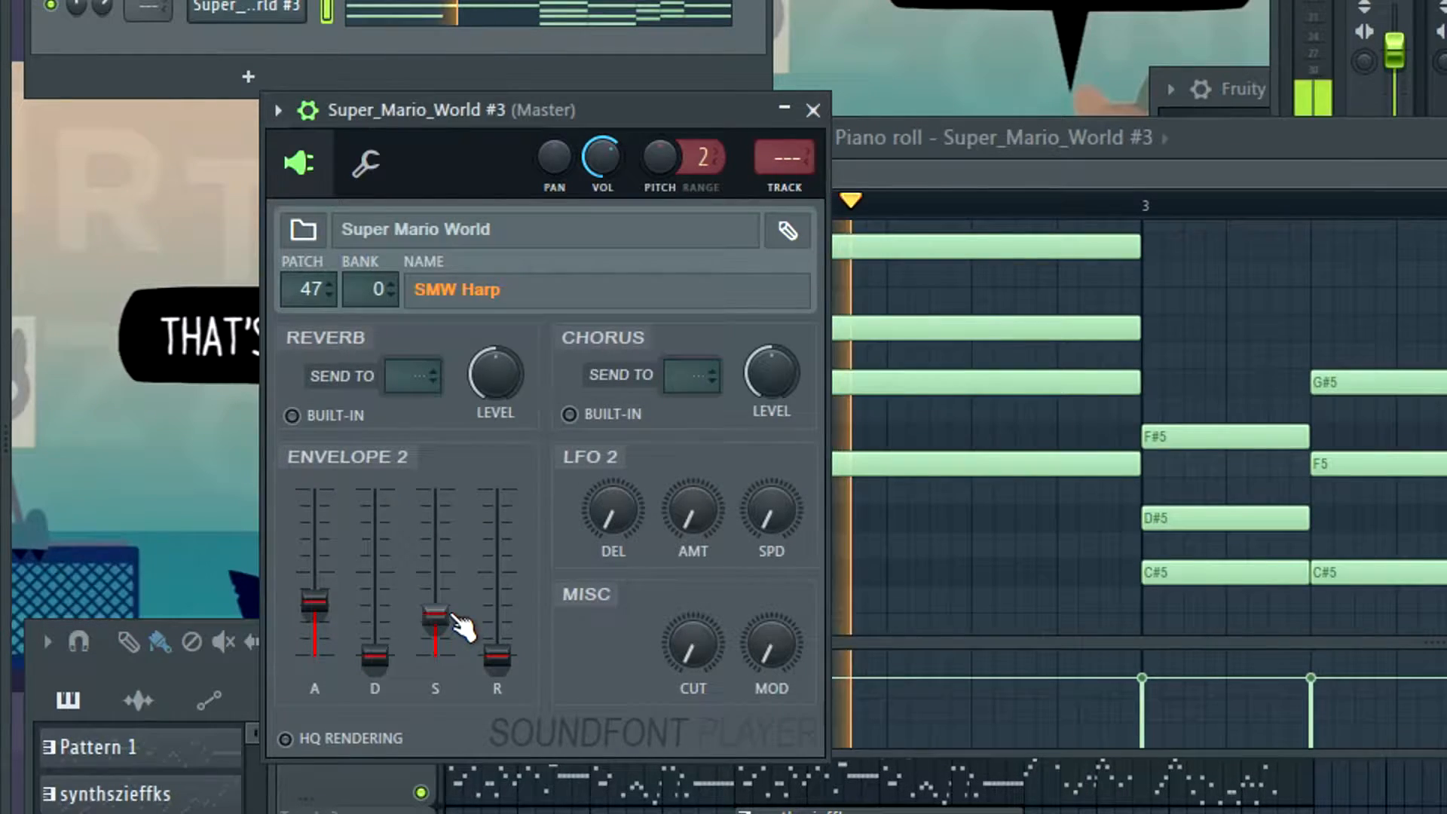
{"action": "key", "text": "space"}
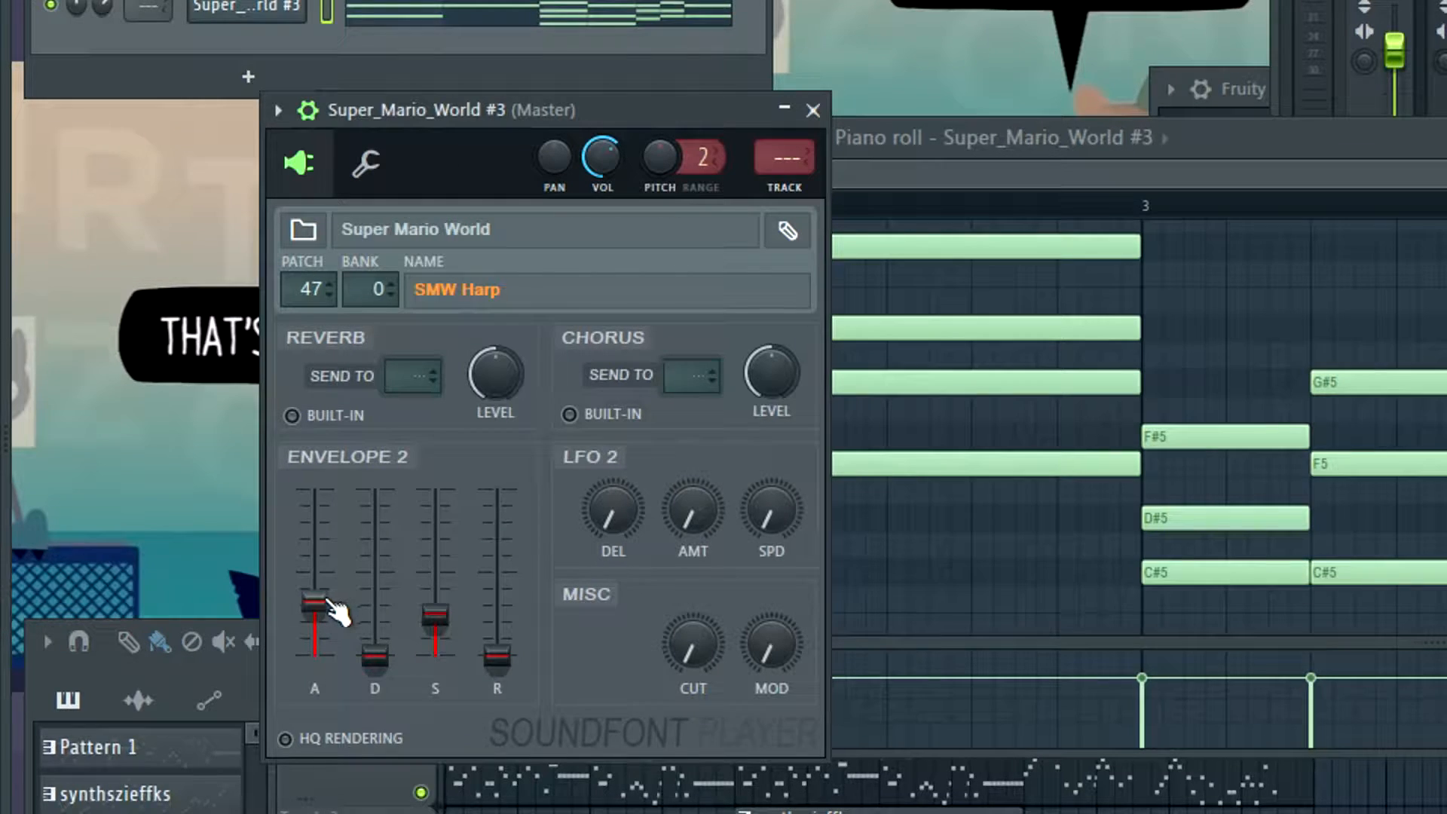
{"action": "left_click_drag", "start_coordinate": [375, 656], "coordinate": [375, 530]}
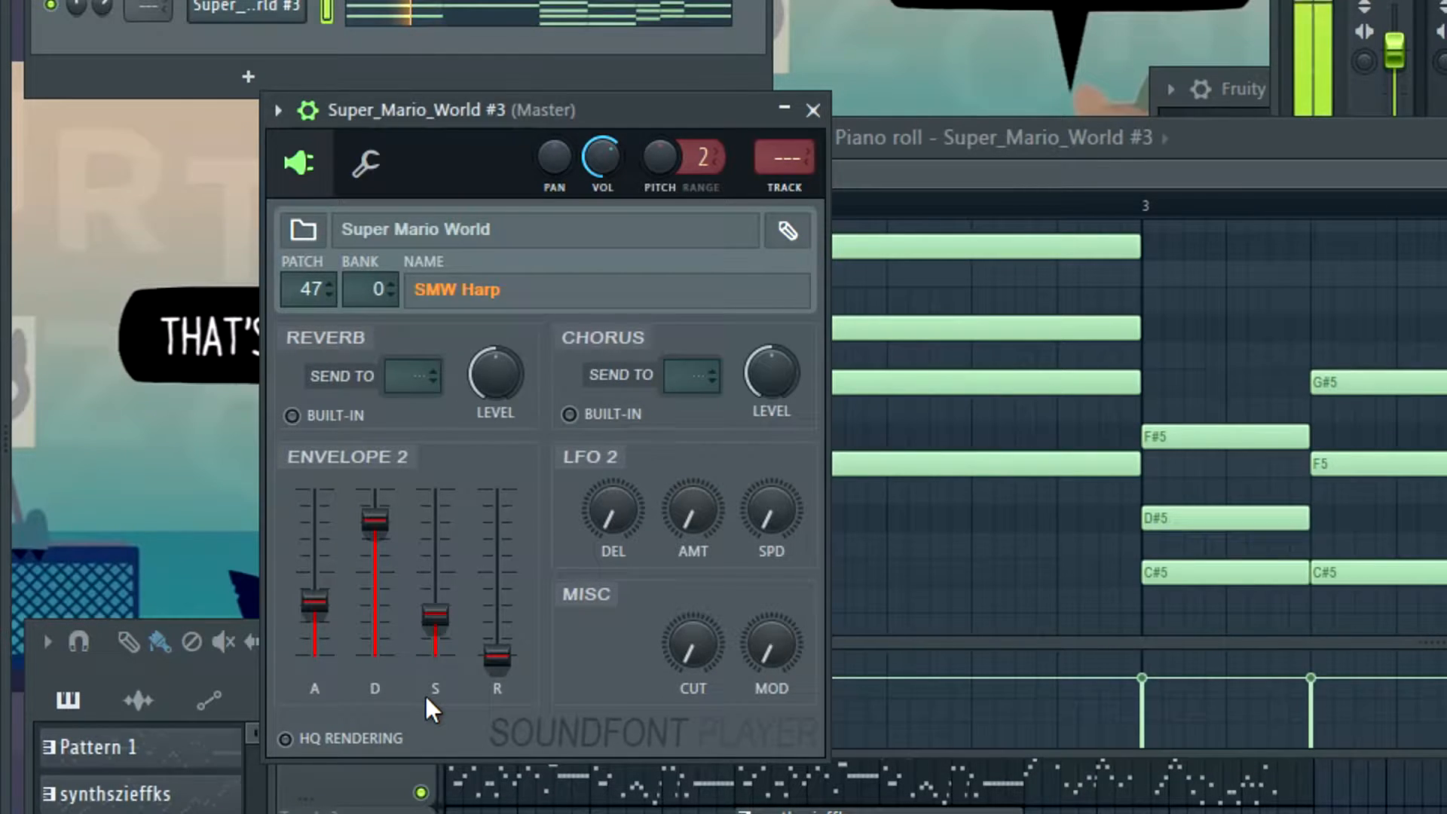
{"action": "left_click_drag", "start_coordinate": [317, 601], "coordinate": [316, 590]}
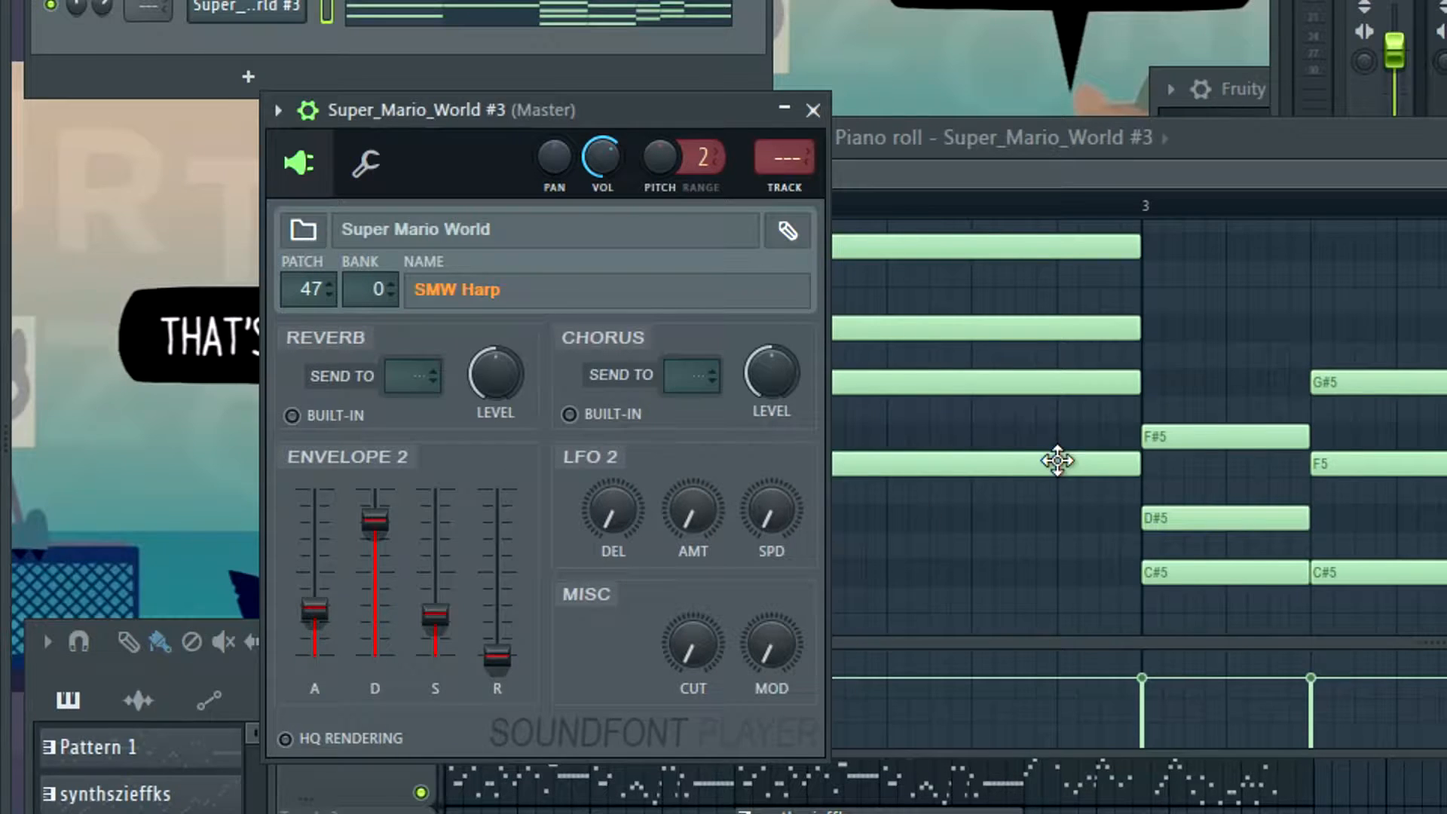
Reduce the harp's Envelope 2 decay to about 40 percent and sustain to about 15 percent, and play the chords from bar 1
{"action": "key", "text": "space"}
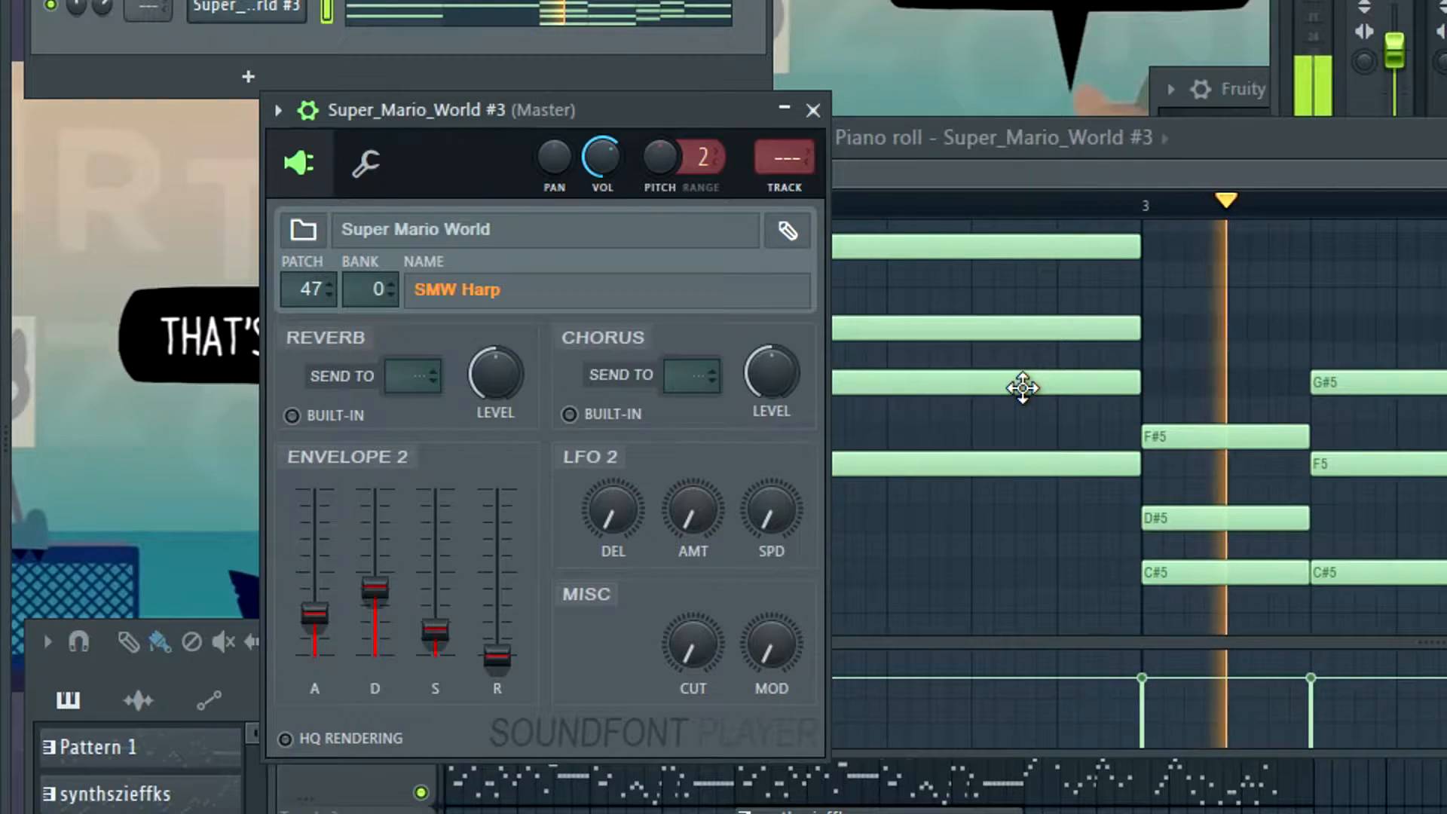
{"action": "key", "text": "space"}
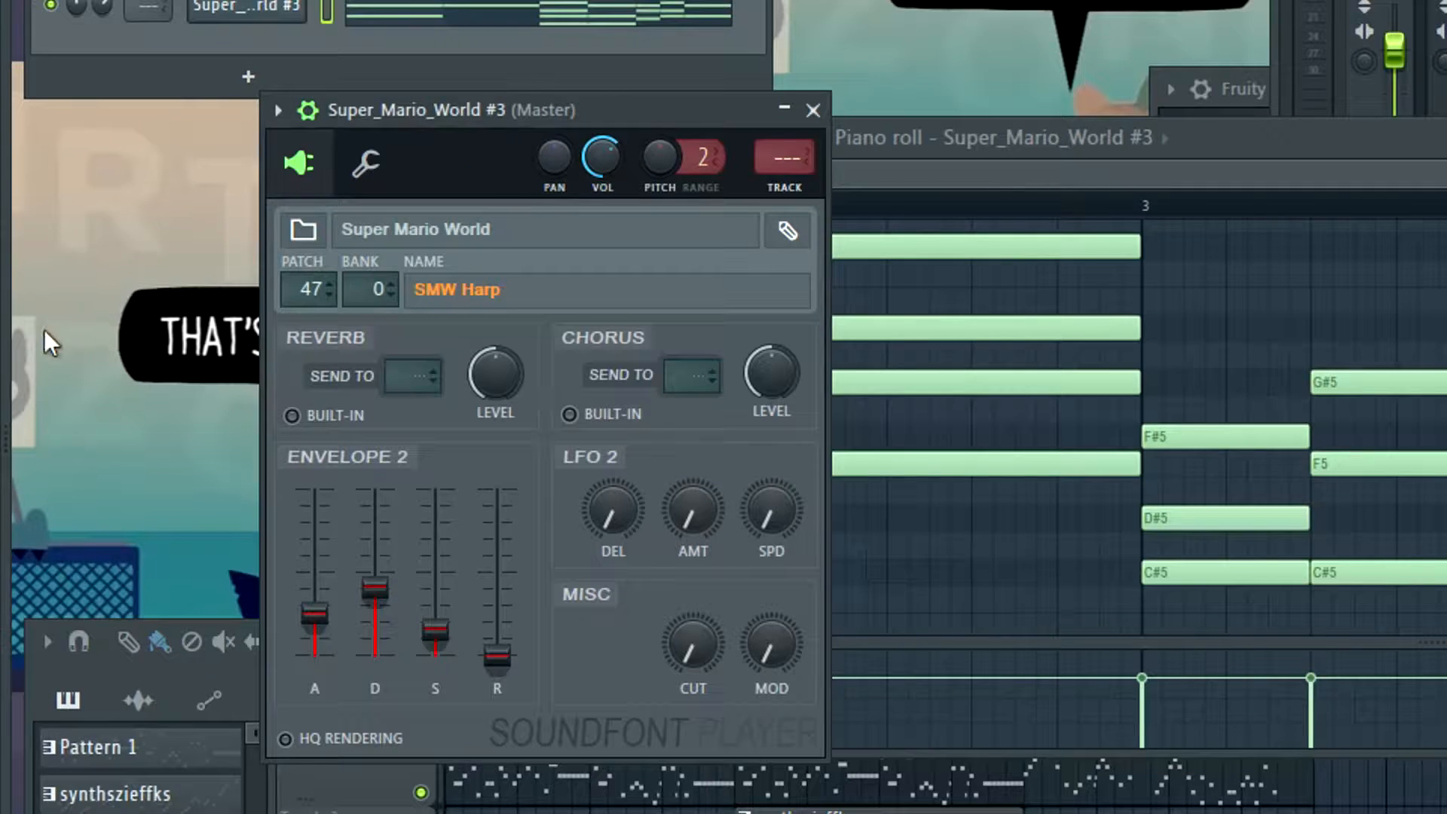
{"action": "key", "text": "space"}
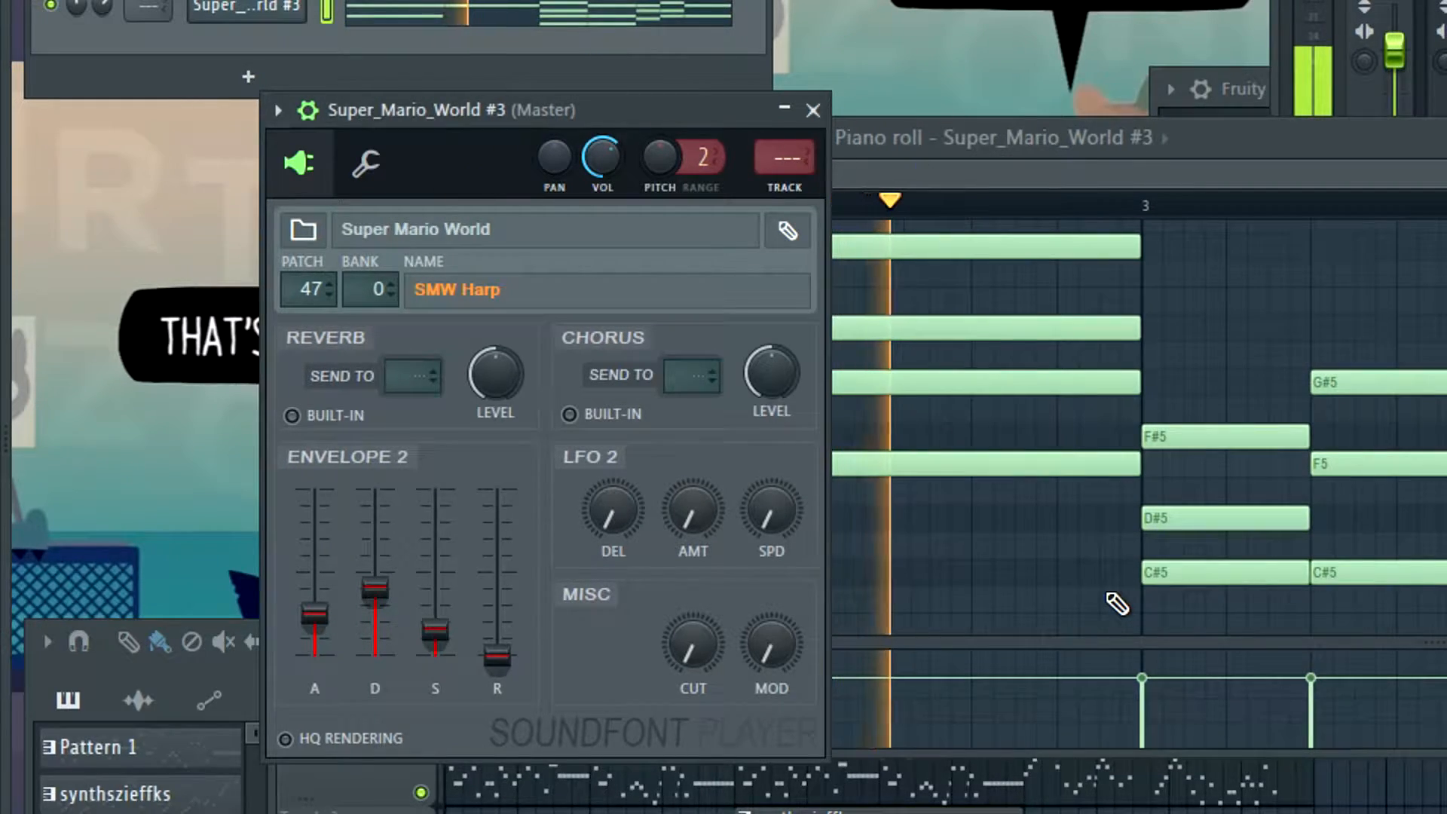
{"action": "key", "text": "space"}
{"action": "left_click", "coordinate": [1007, 198]}
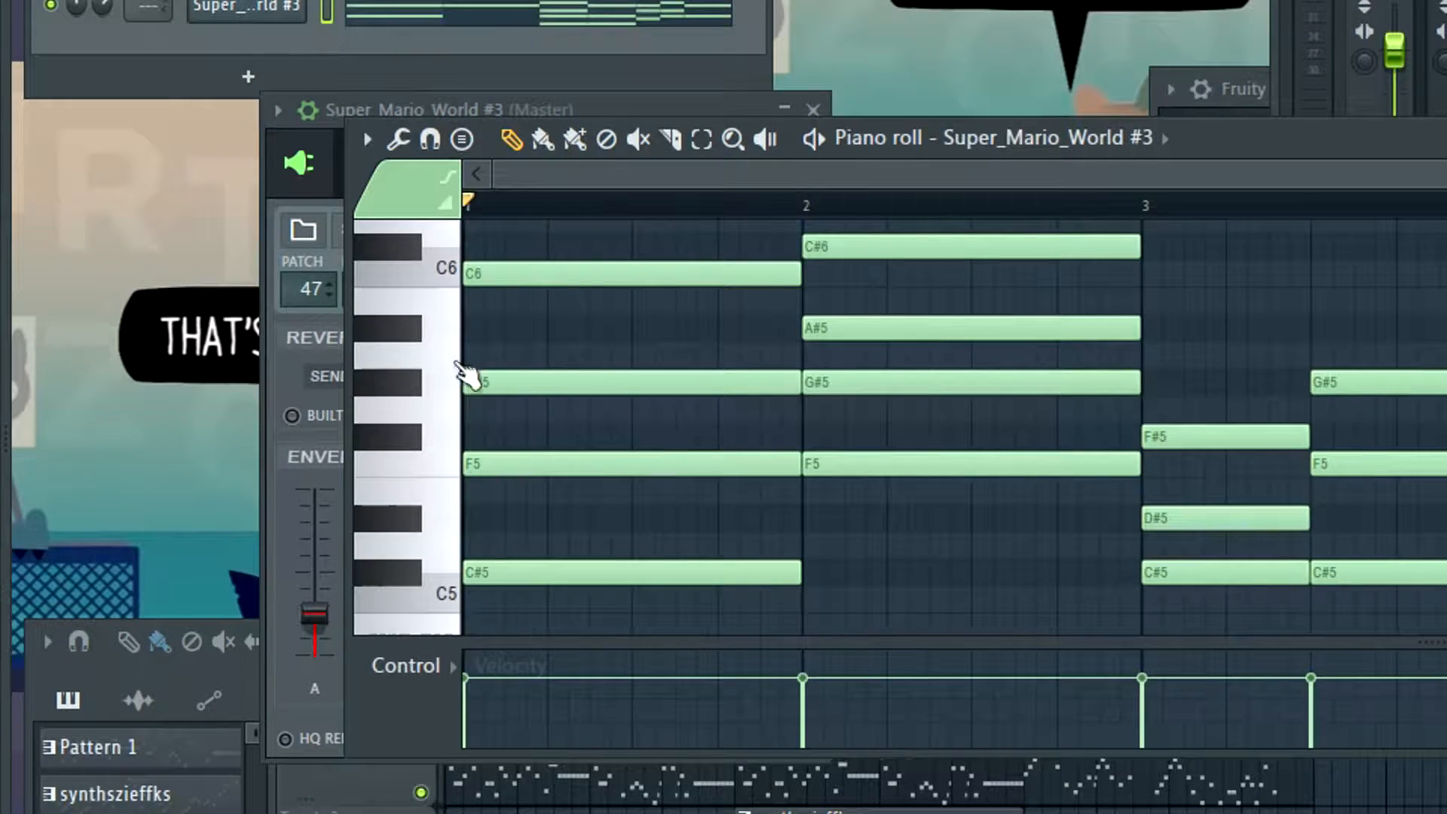
{"action": "key", "text": "space"}
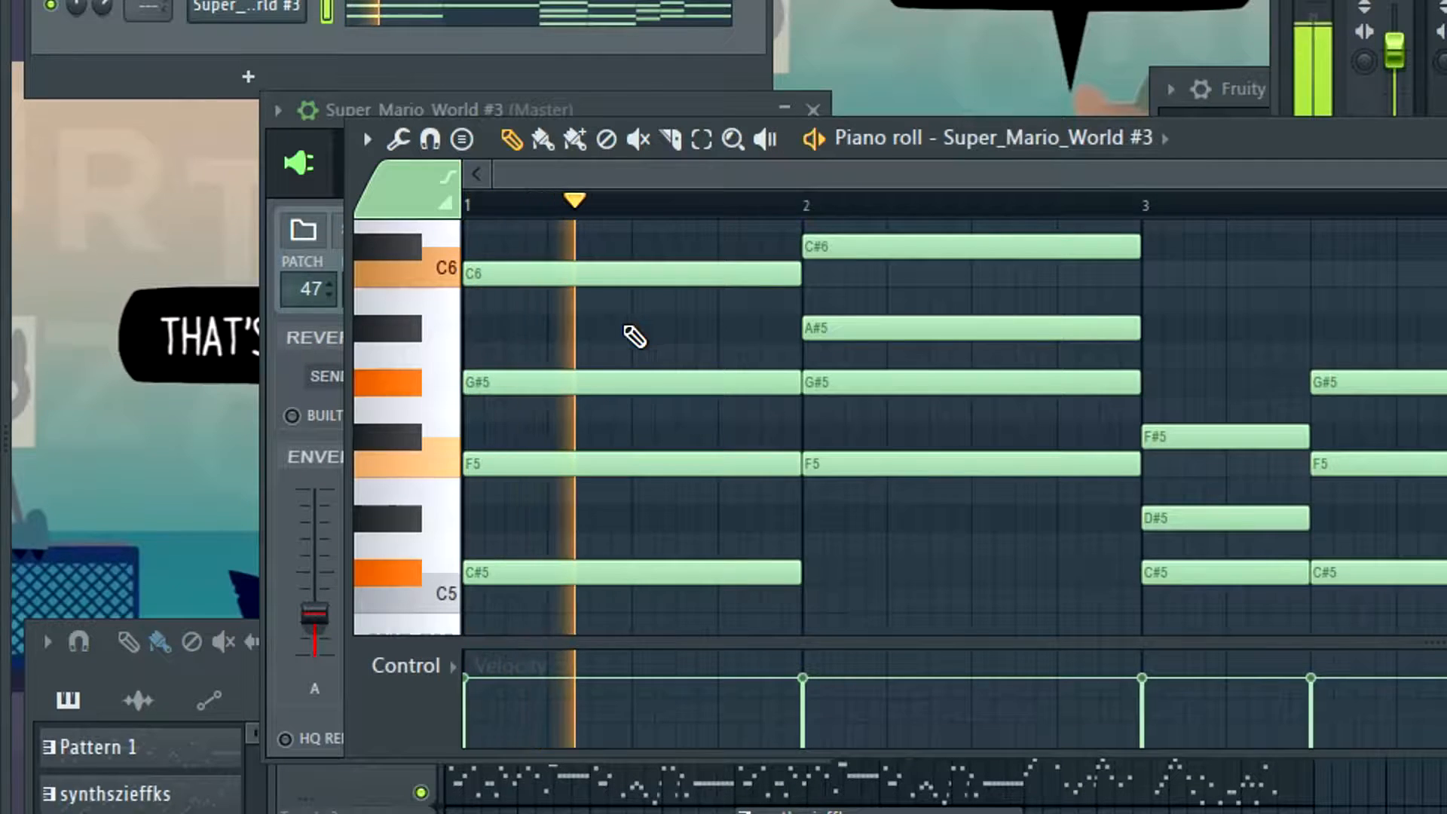
{"action": "key", "text": "space"}
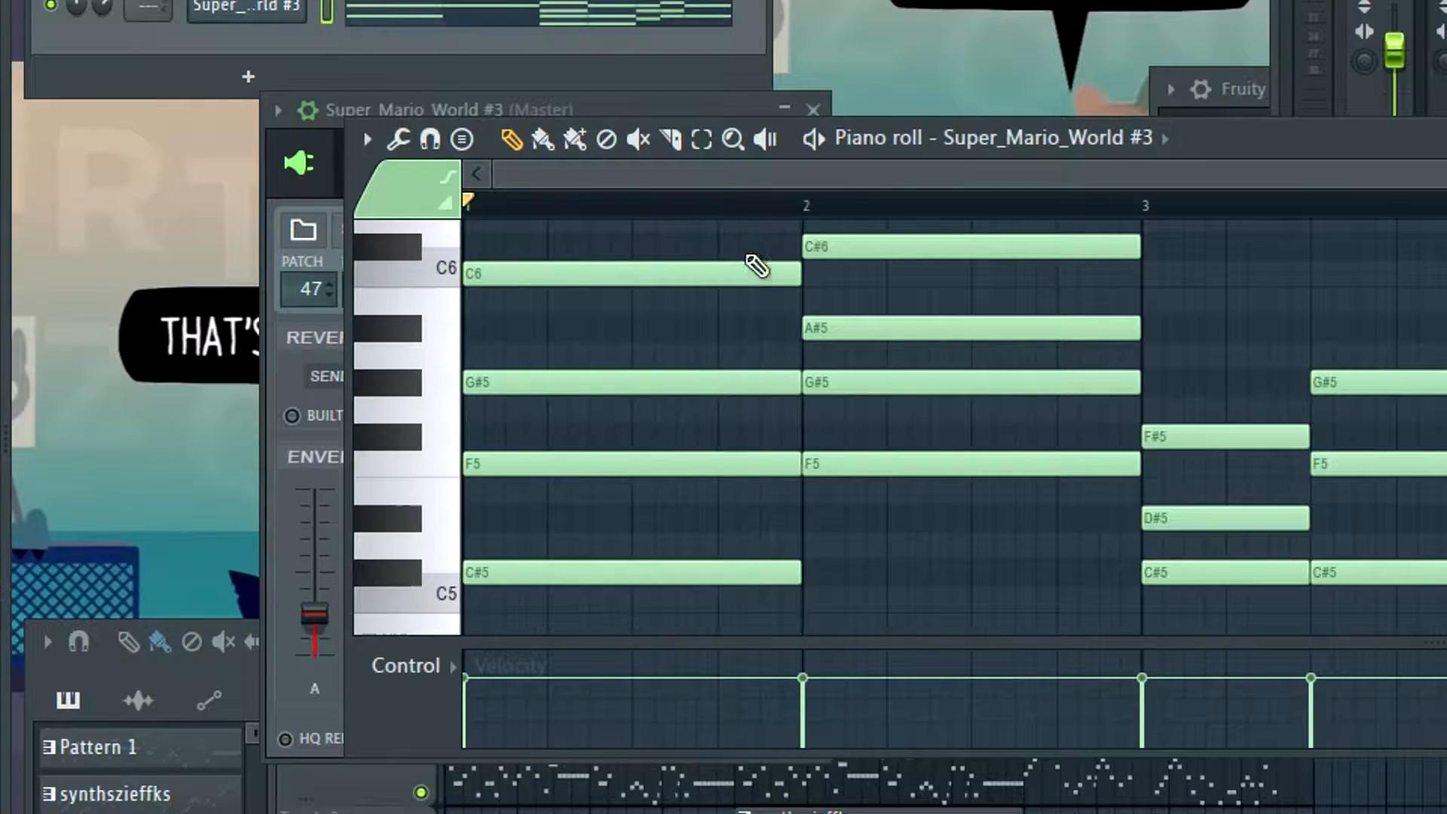
Lower the harp's Envelope 2 attack to about 20 percent and play the chords from bar 1
{"action": "left_click", "coordinate": [243, 12]}
{"action": "left_click", "coordinate": [260, 10]}
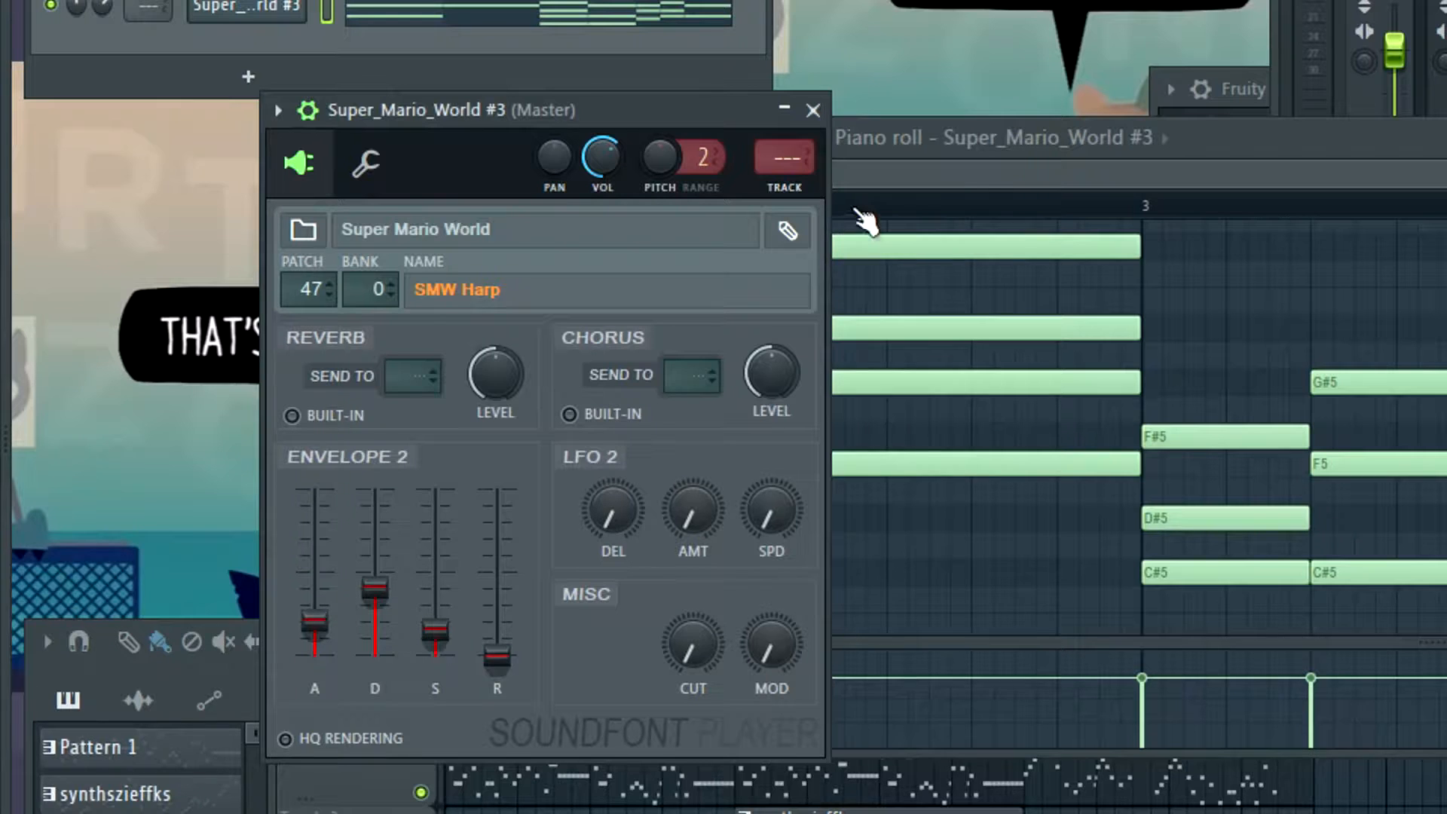
{"action": "left_click", "coordinate": [976, 176]}
{"action": "key", "text": "space"}
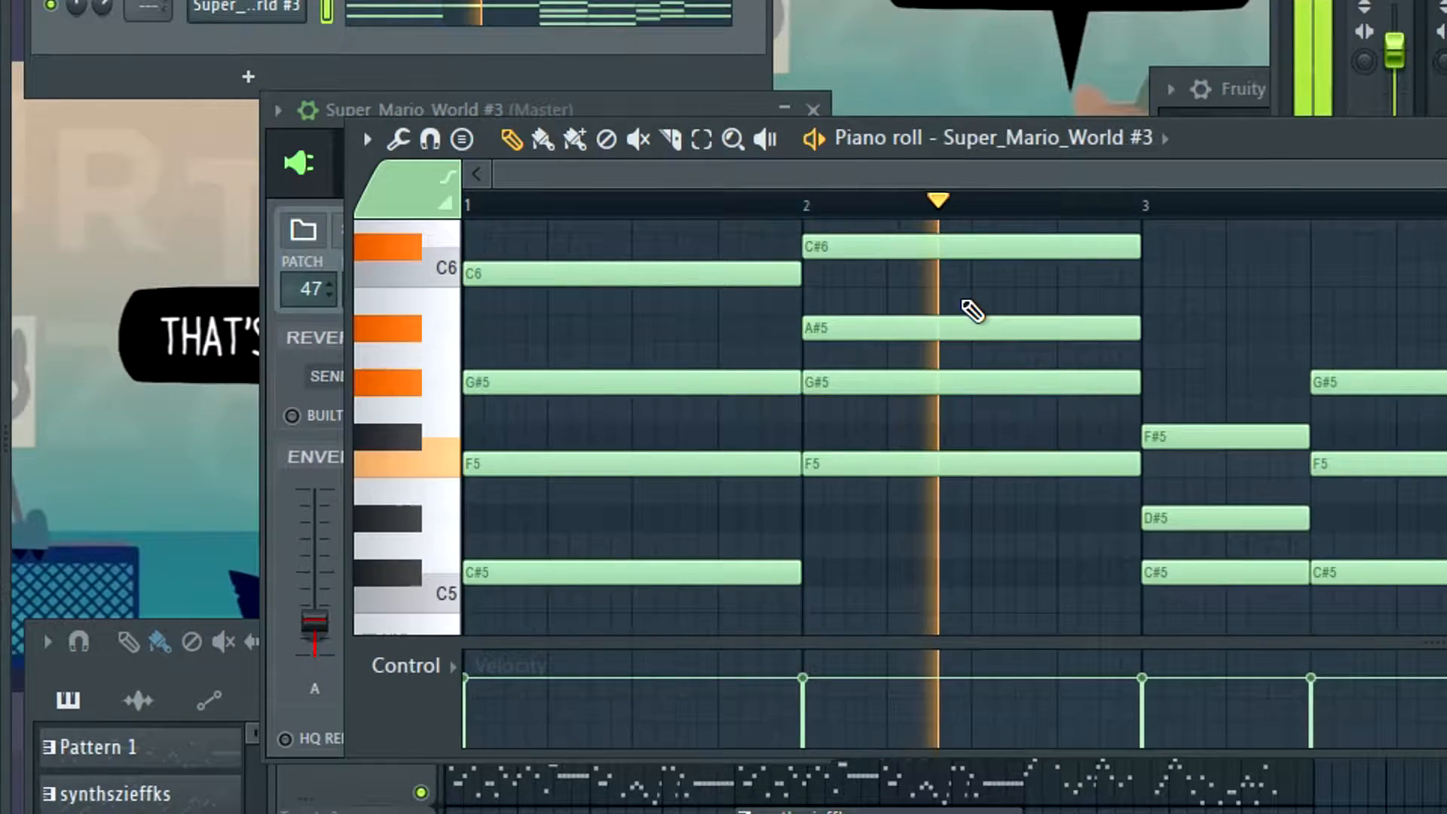
{"action": "key", "text": "space"}
Fine-tune the harp's Envelope 2 attack just below a quarter and replay the chords in the piano roll
{"action": "left_click", "coordinate": [241, 30]}
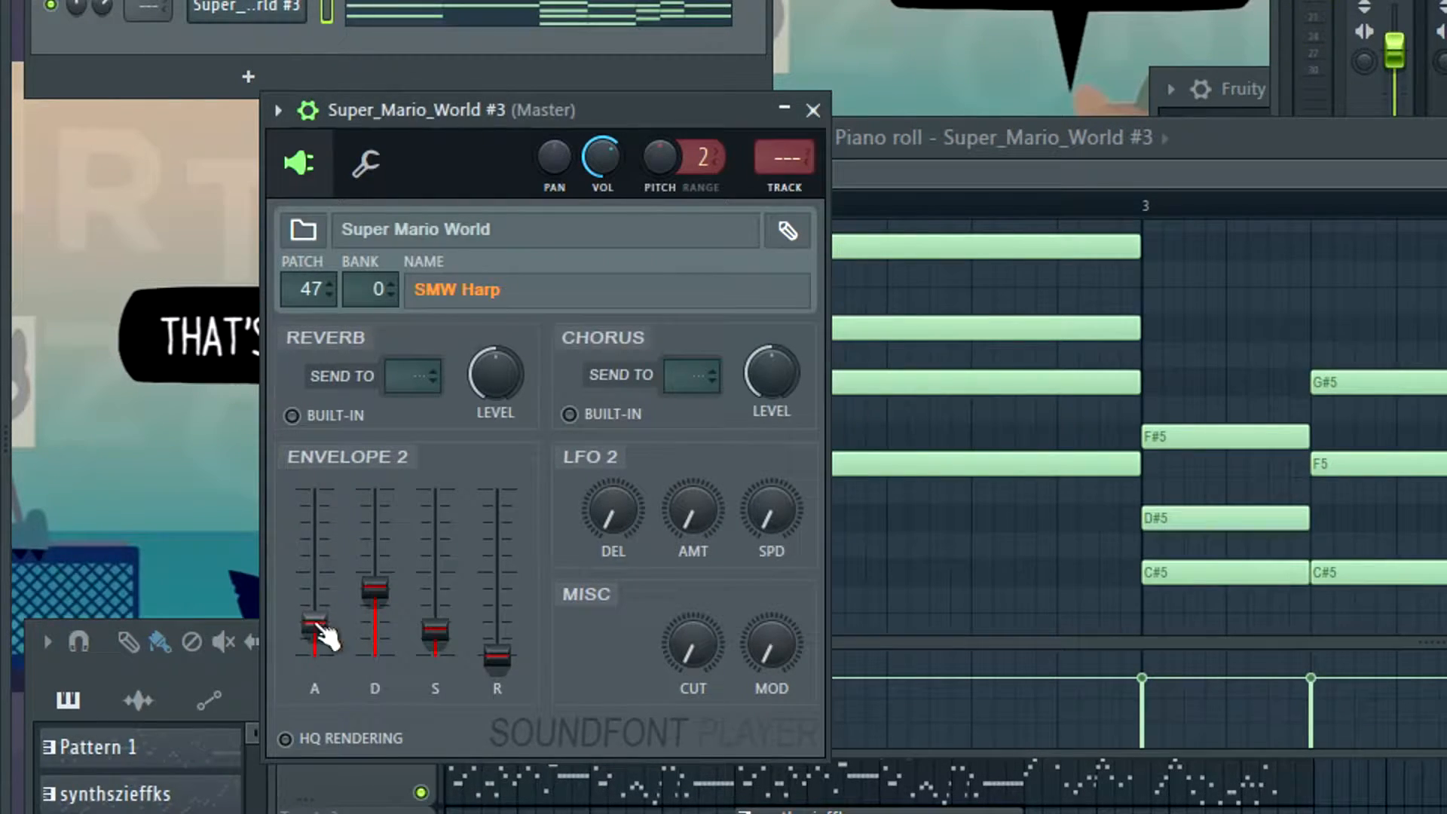
{"action": "key", "text": "space"}
{"action": "left_click", "coordinate": [969, 159]}
{"action": "left_click", "coordinate": [1008, 159]}
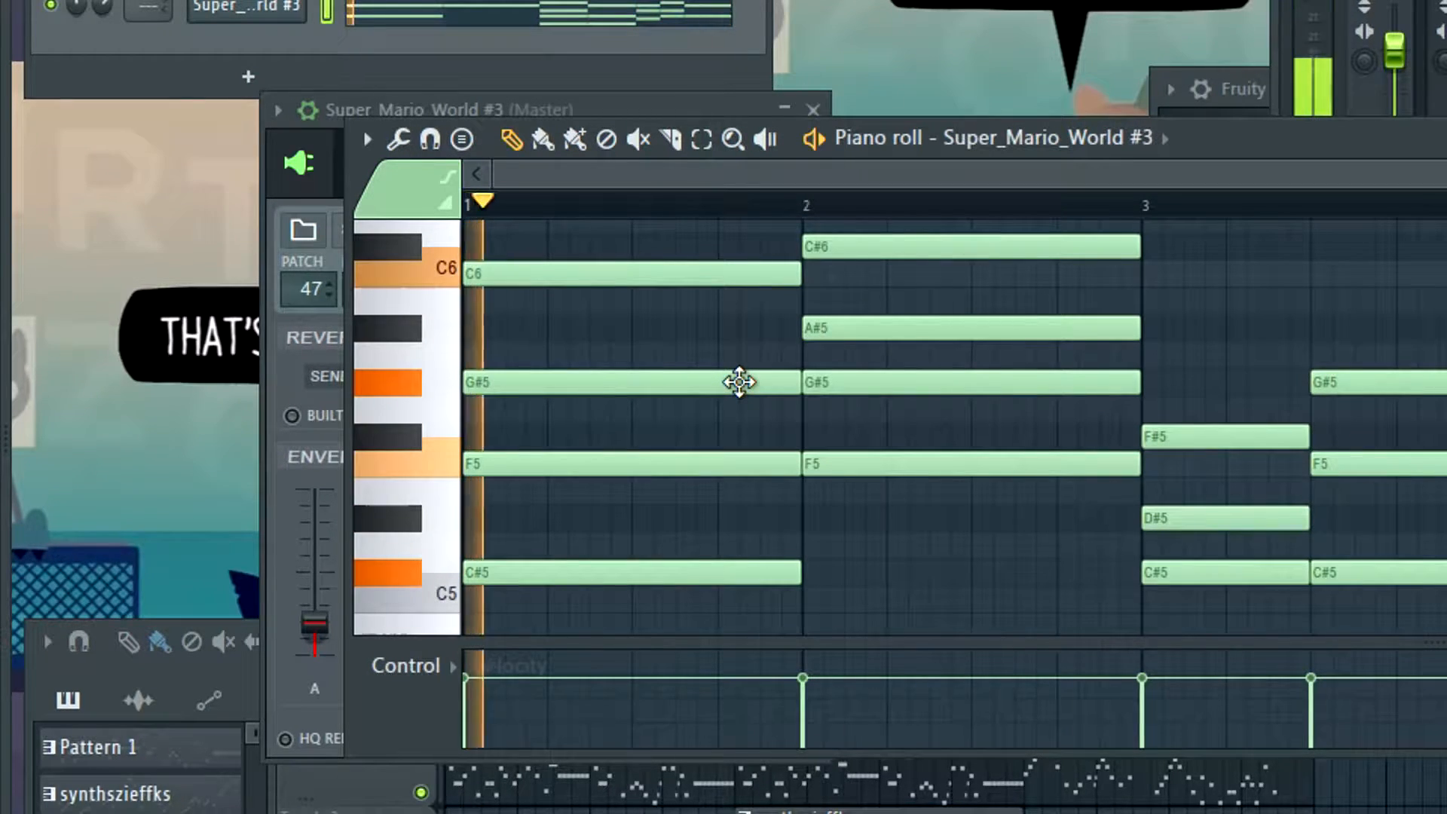
{"action": "key", "text": "space"}
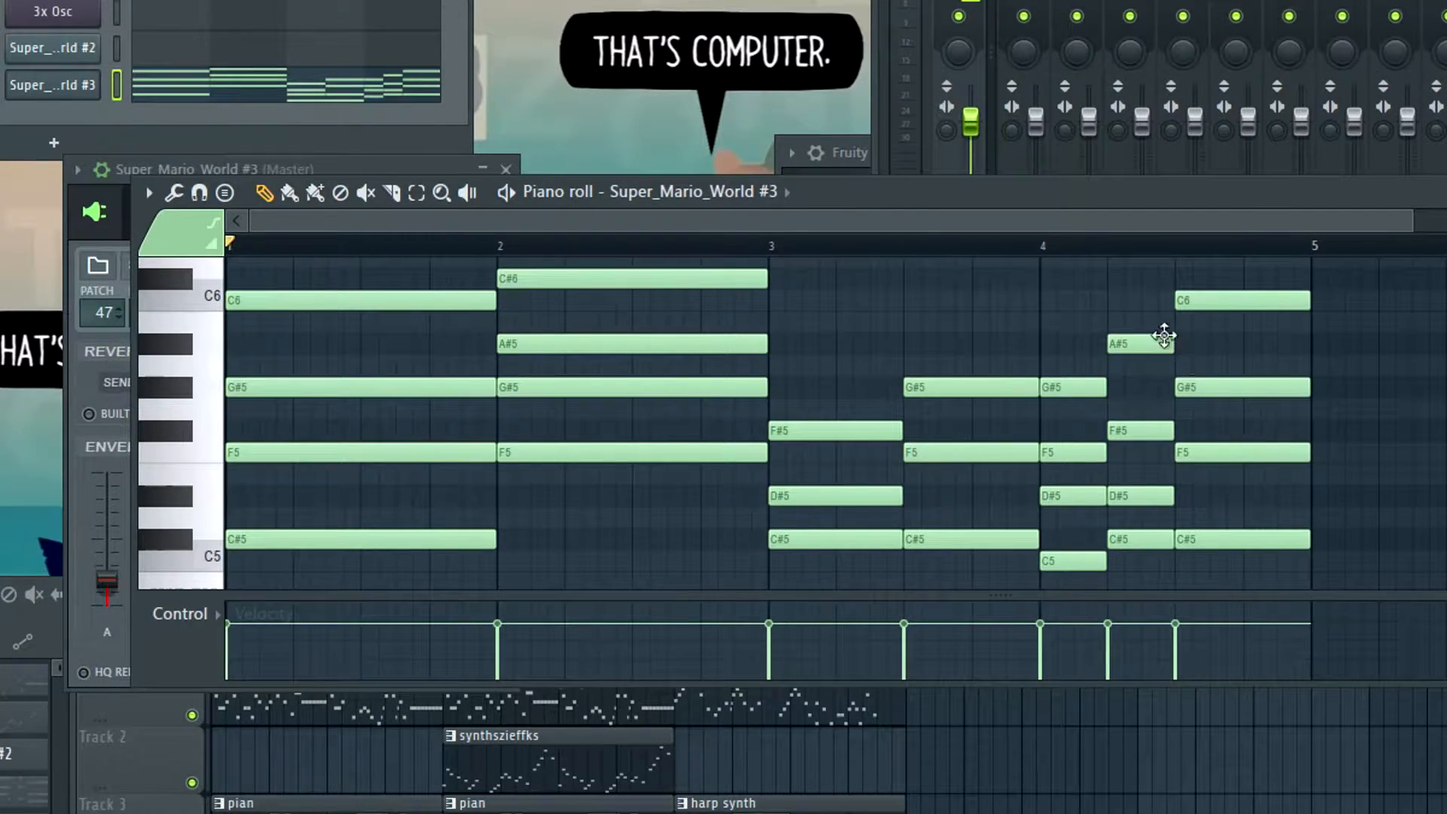
Review the SMW Harp envelope settings and play the chords from bar 1 in the piano roll
{"action": "left_click", "coordinate": [45, 92]}
{"action": "left_click", "coordinate": [44, 93]}
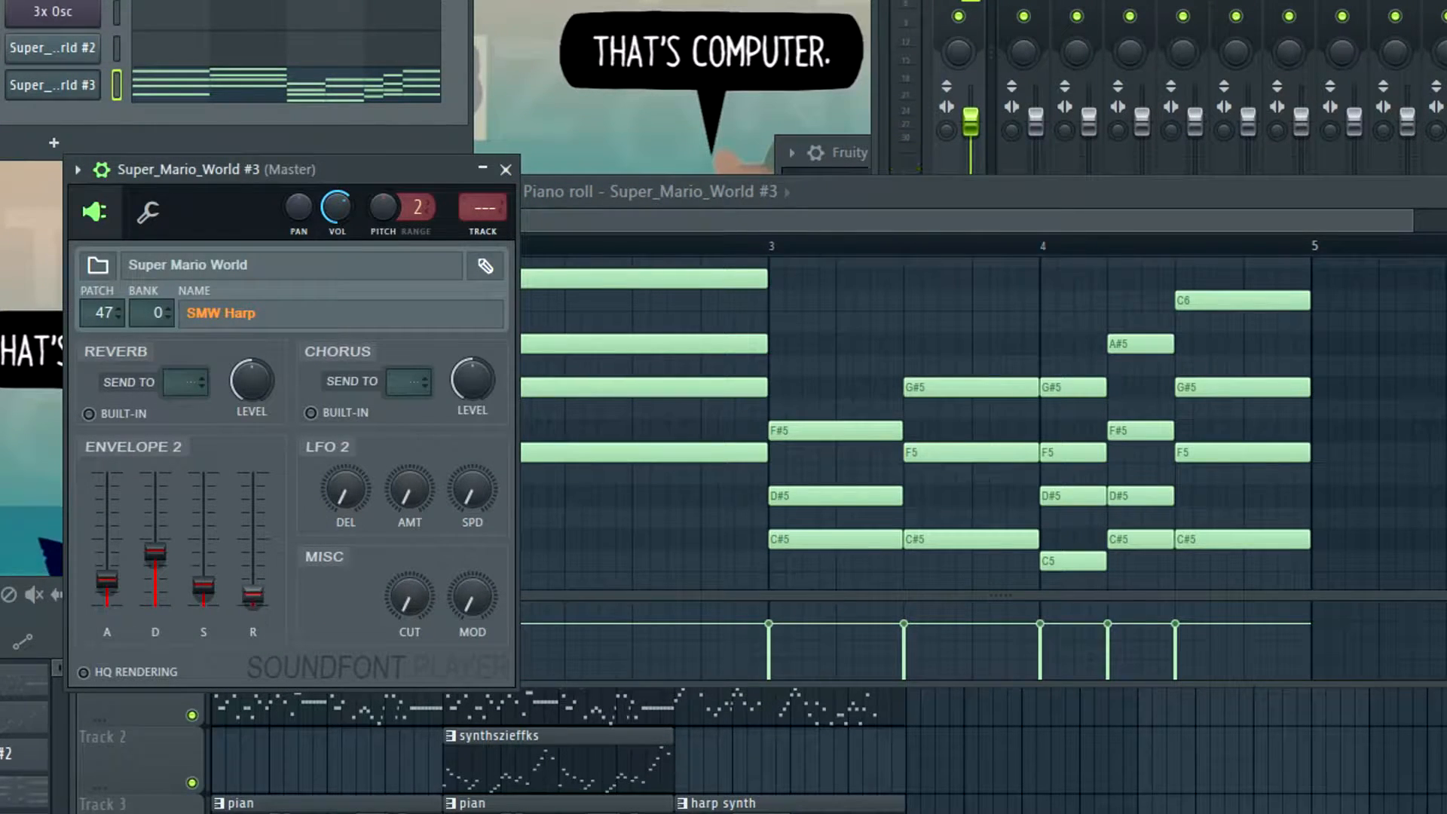
{"action": "left_click", "coordinate": [904, 226]}
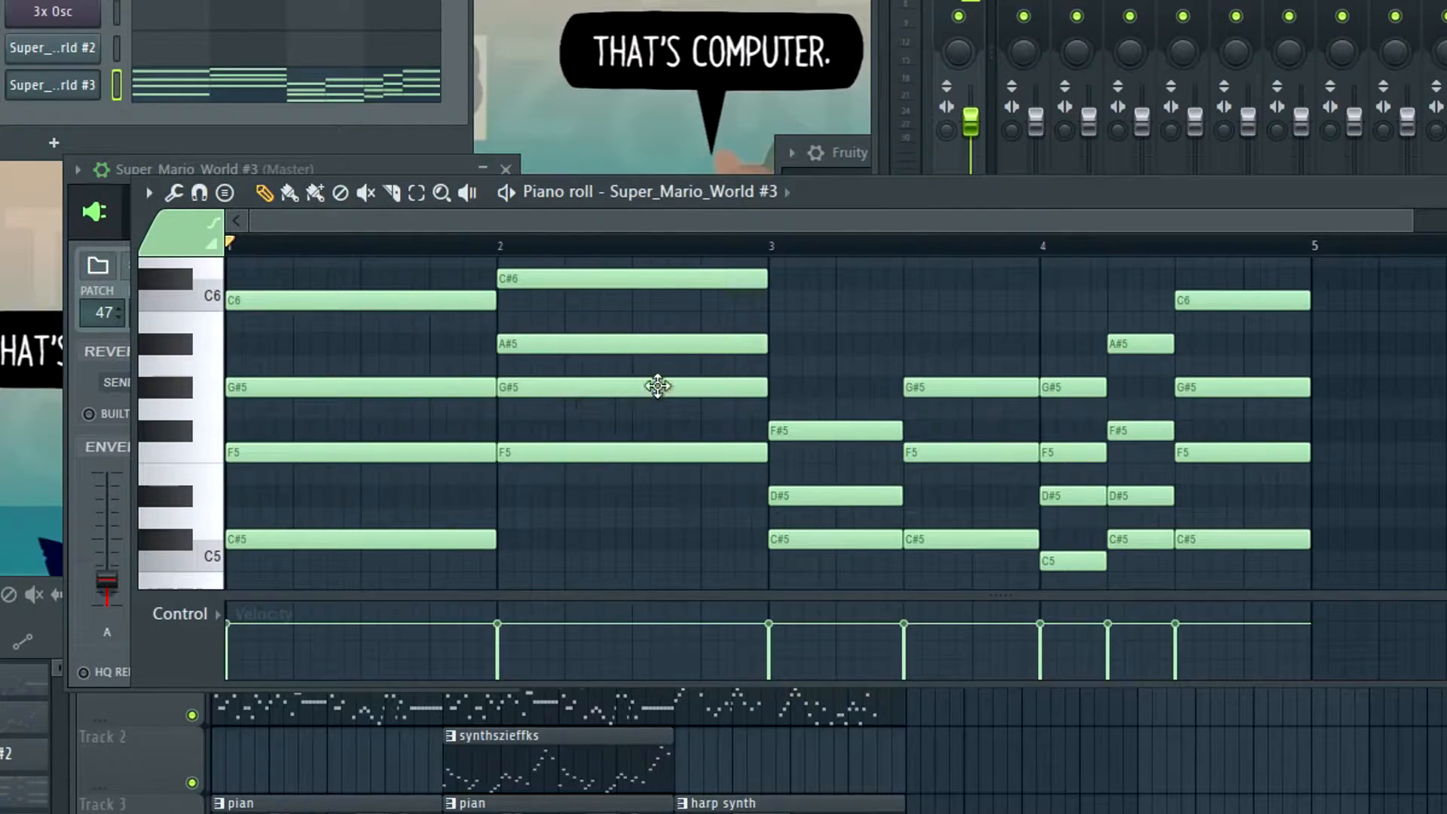
{"action": "key", "text": "space"}
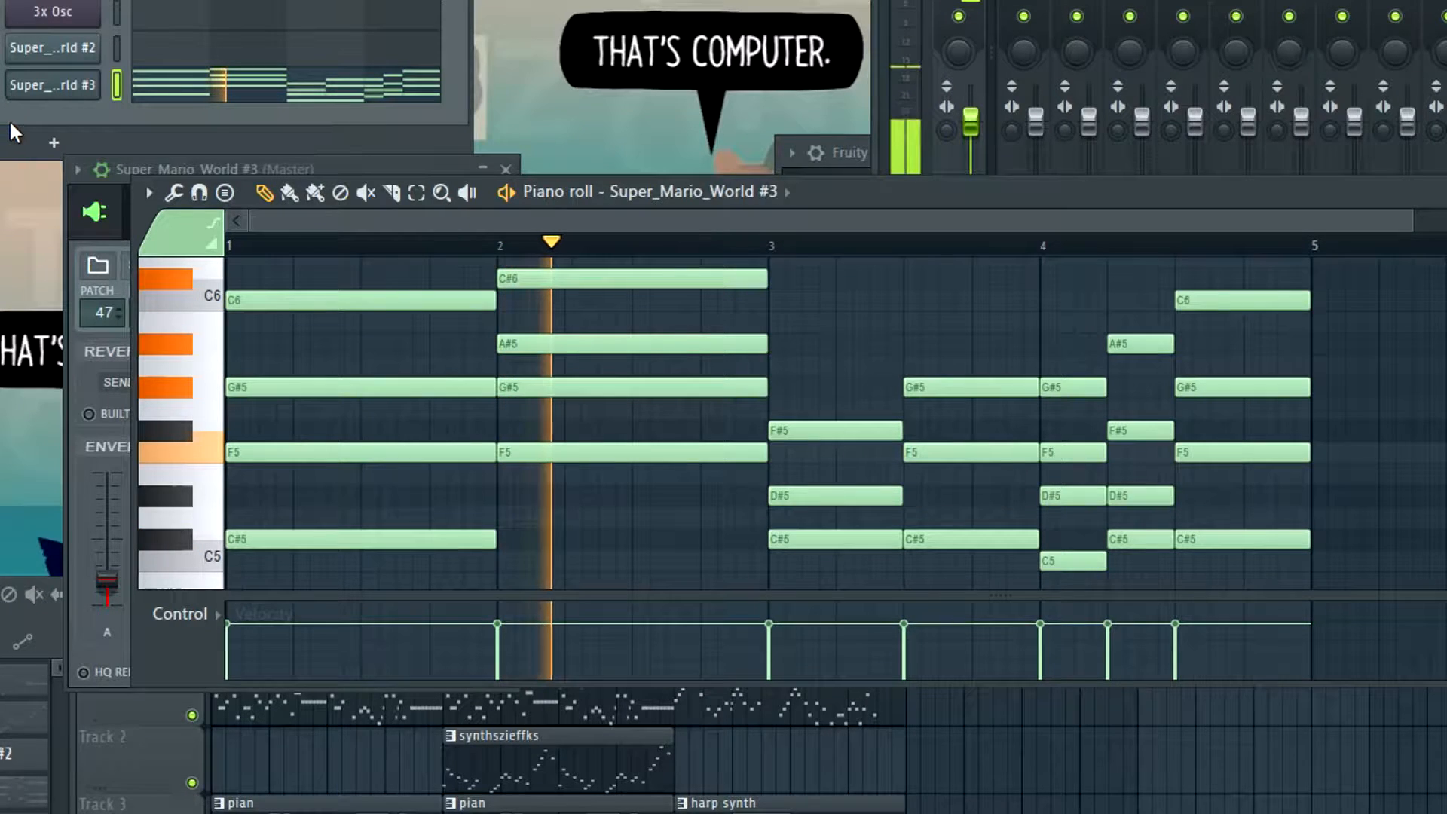
Lower the harp's Envelope 2 attack to its minimum and play the chords from bar 1
{"action": "left_click", "coordinate": [48, 94]}
{"action": "left_click", "coordinate": [48, 92]}
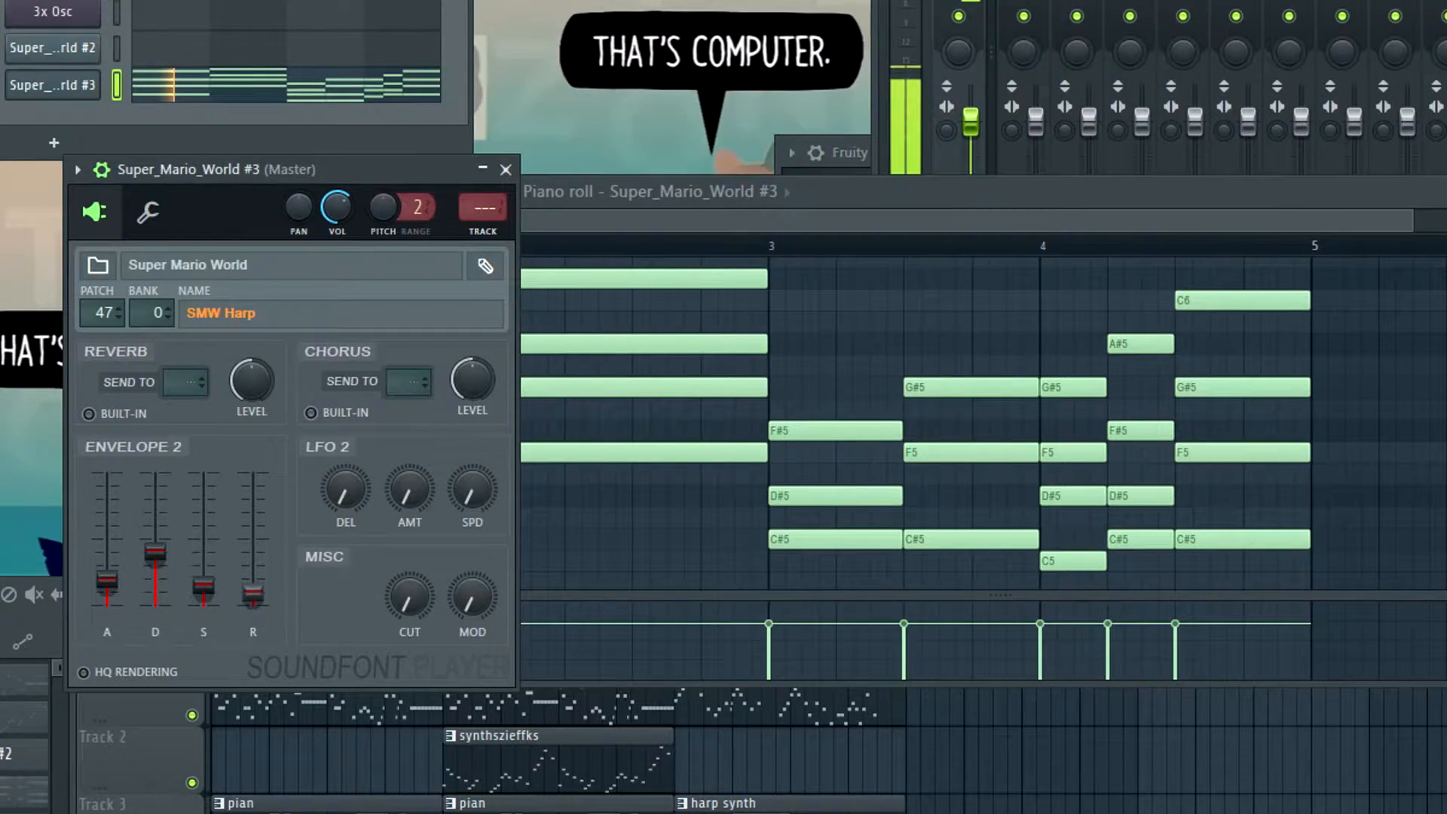
{"action": "left_click", "coordinate": [1075, 463]}
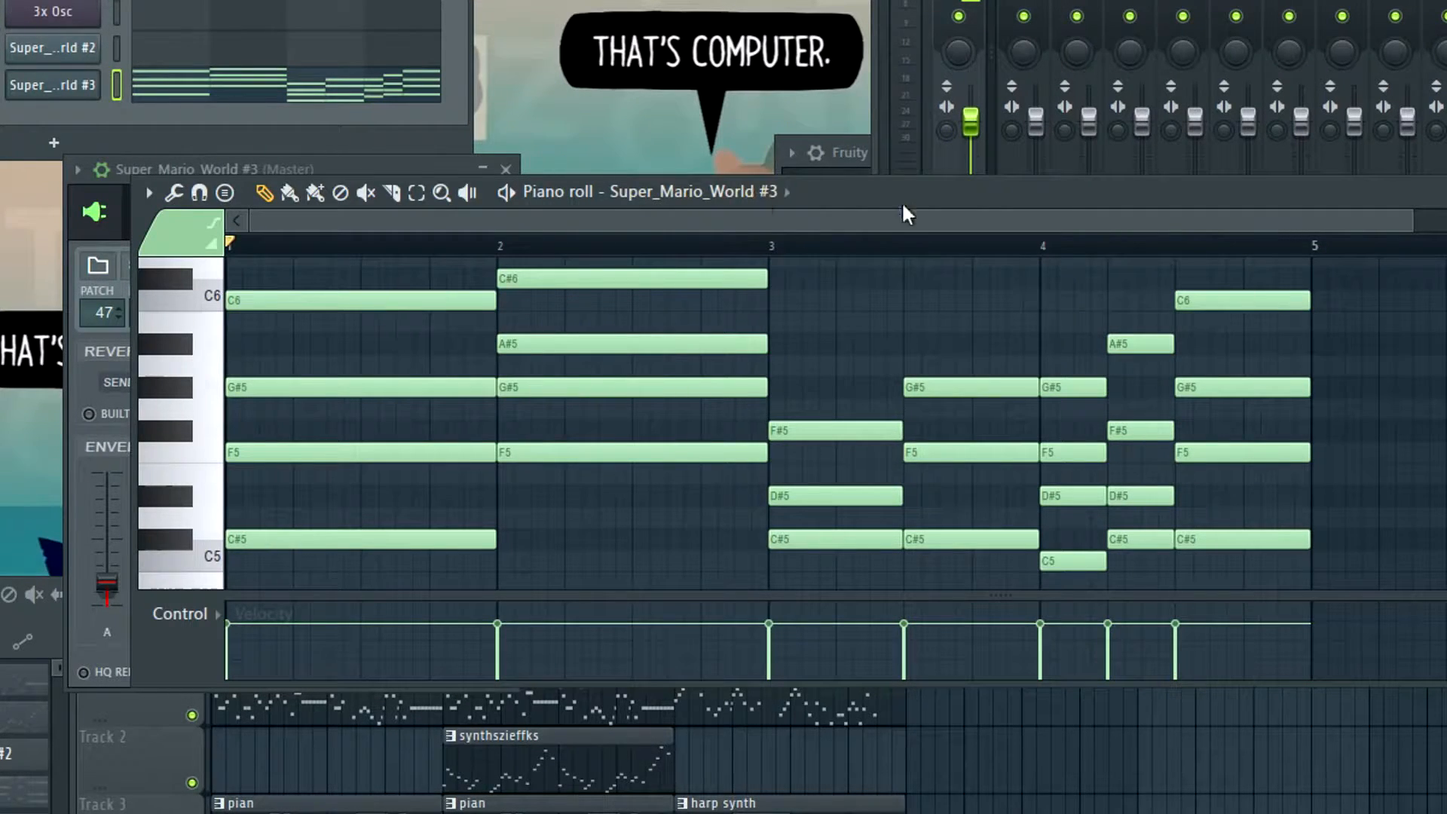
{"action": "left_click", "coordinate": [55, 96]}
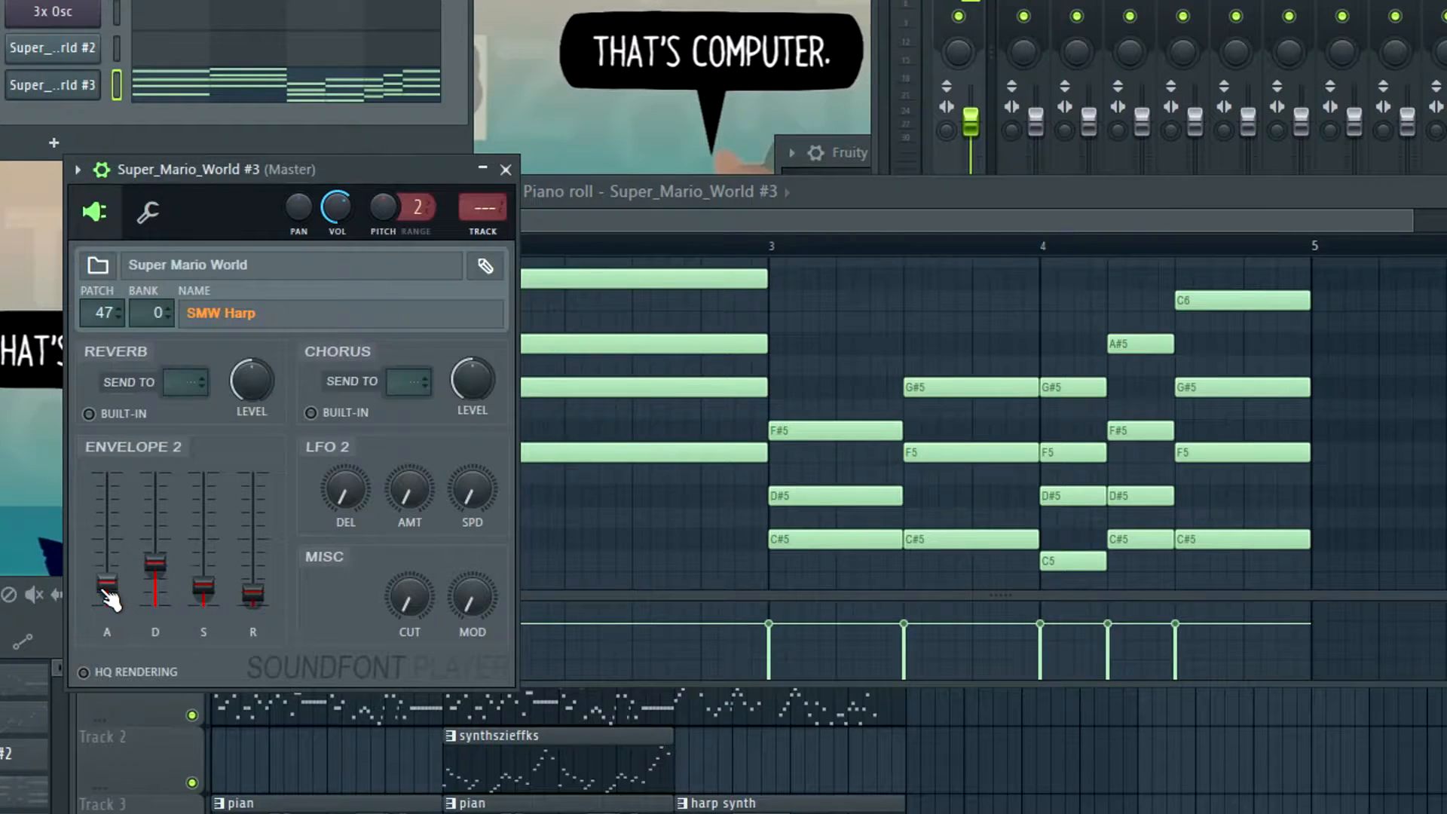
{"action": "left_click", "coordinate": [710, 235]}
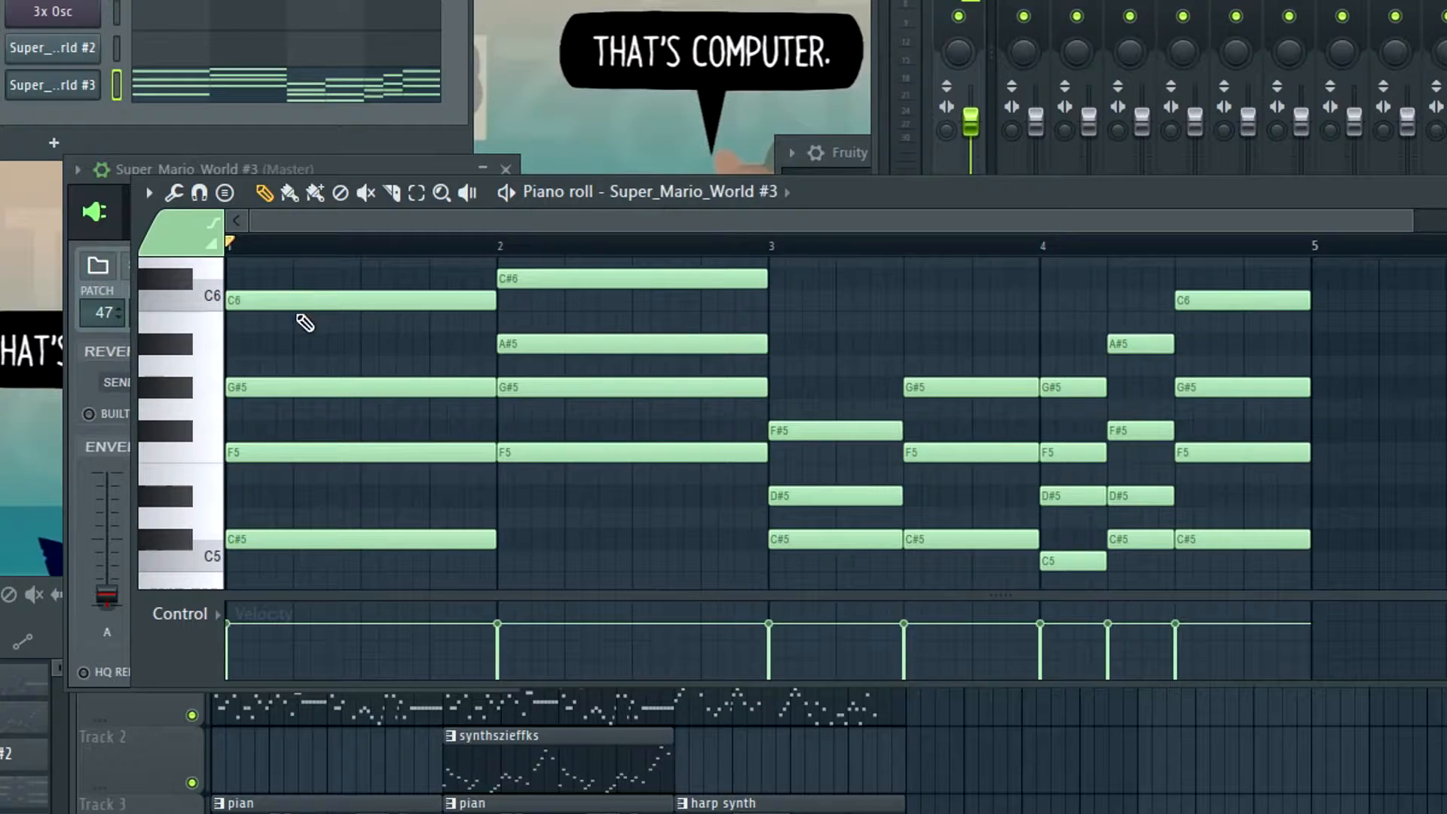
{"action": "key", "text": "space"}
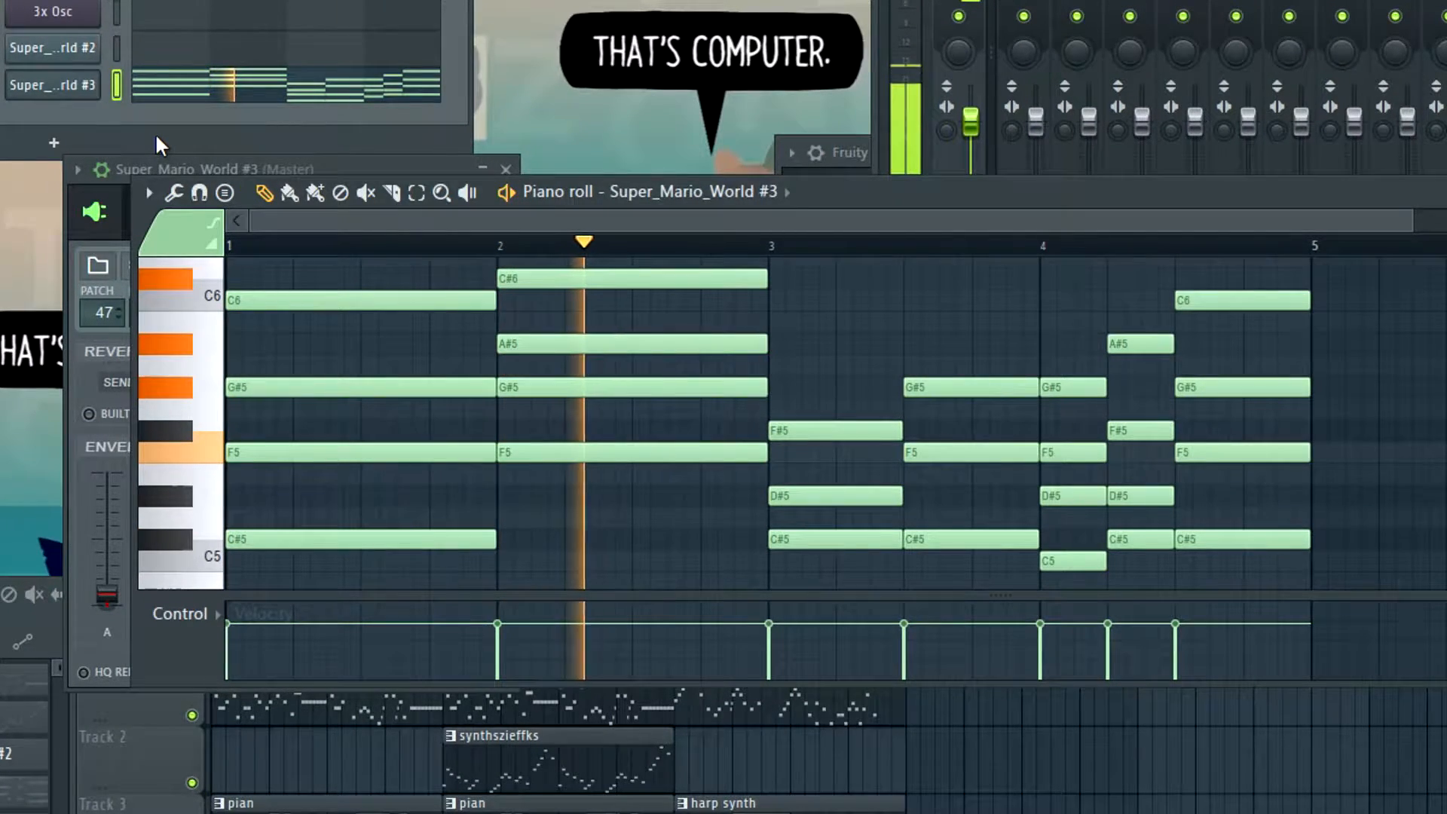
Raise the harp's Envelope 2 decay to about half and sustain to about a quarter while replaying the chords
{"action": "left_click", "coordinate": [155, 169]}
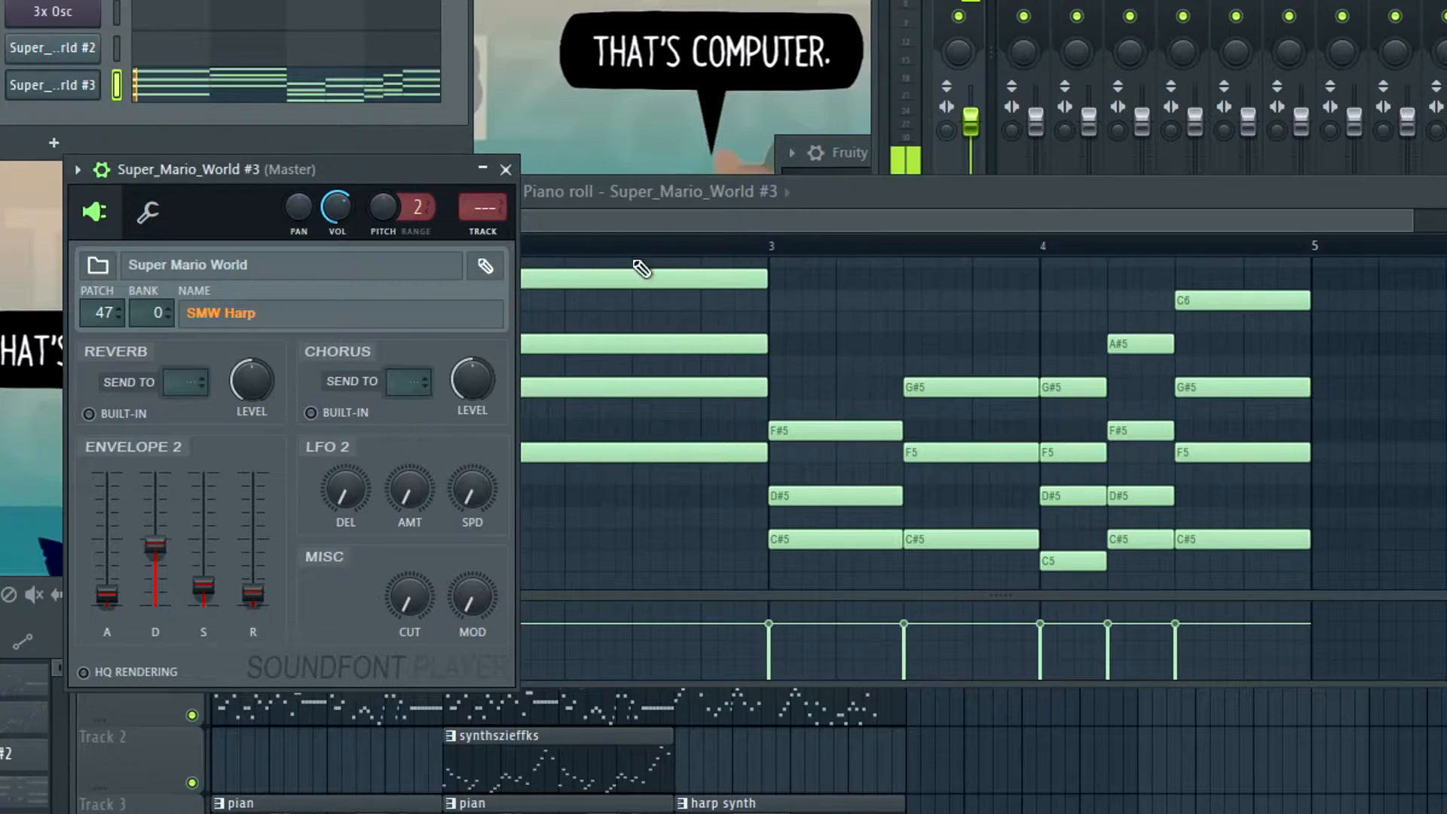
{"action": "left_click", "coordinate": [583, 222]}
{"action": "left_click", "coordinate": [43, 96]}
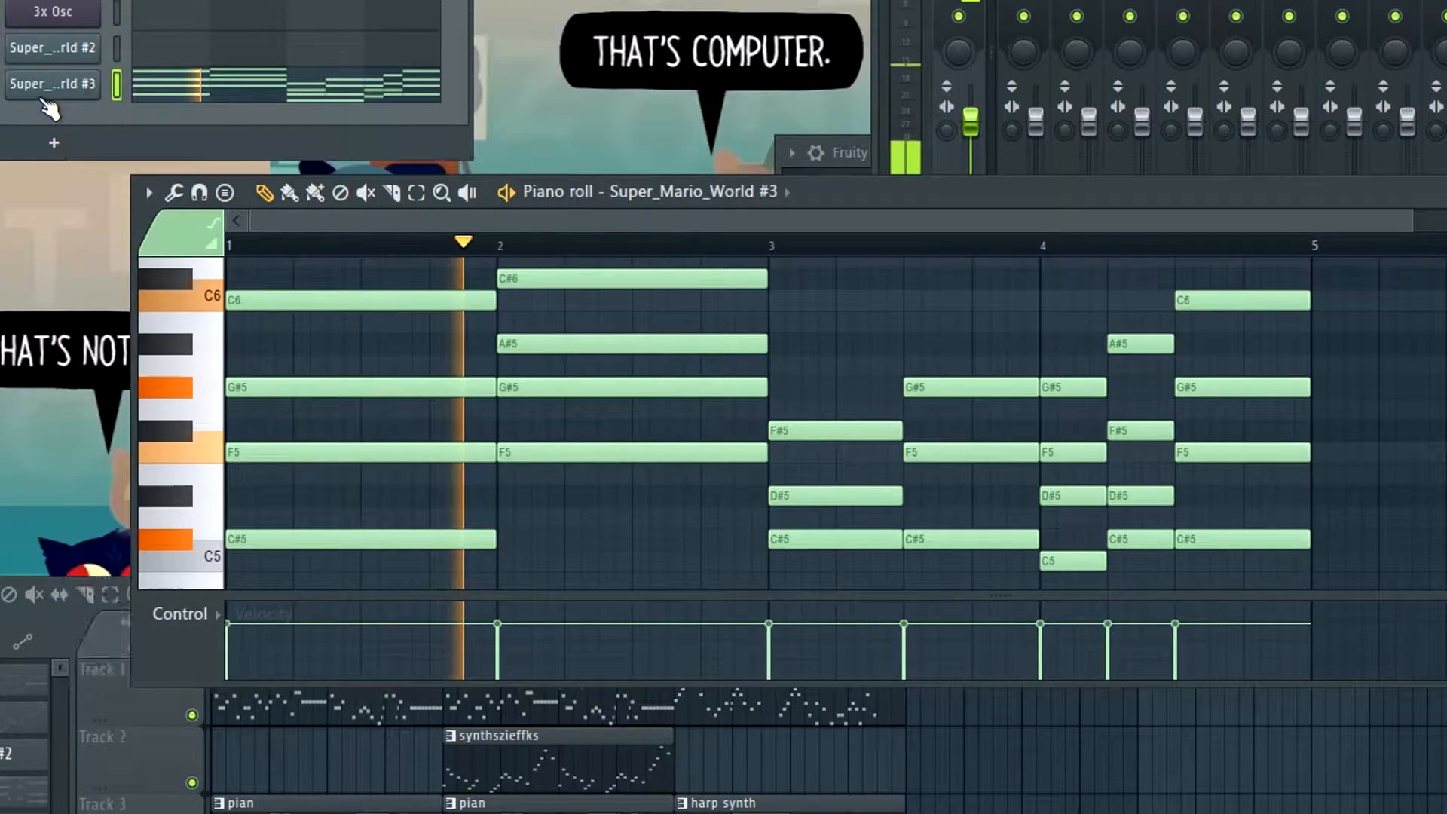
{"action": "left_click", "coordinate": [45, 99]}
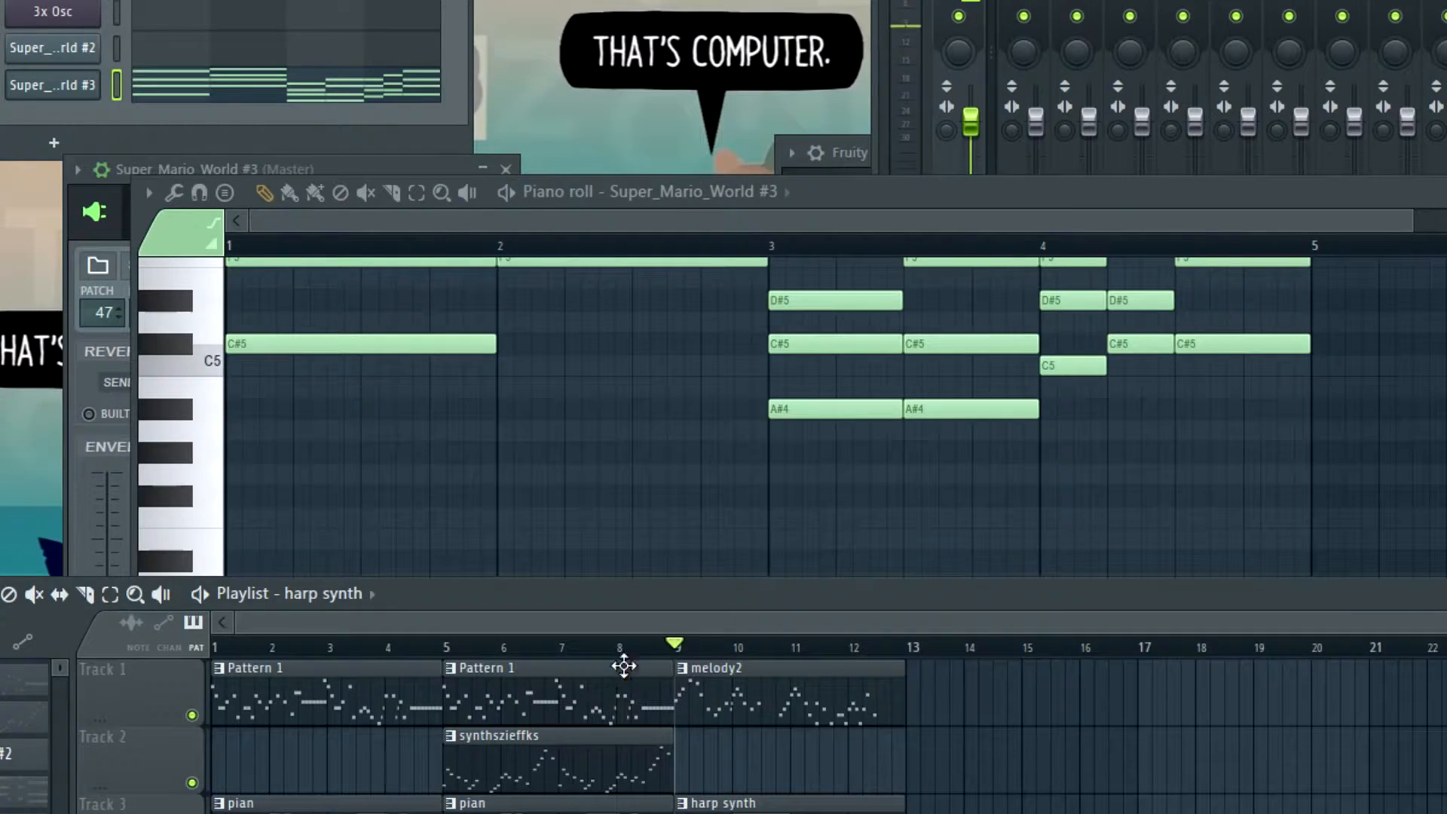
{"action": "left_click", "coordinate": [30, 93]}
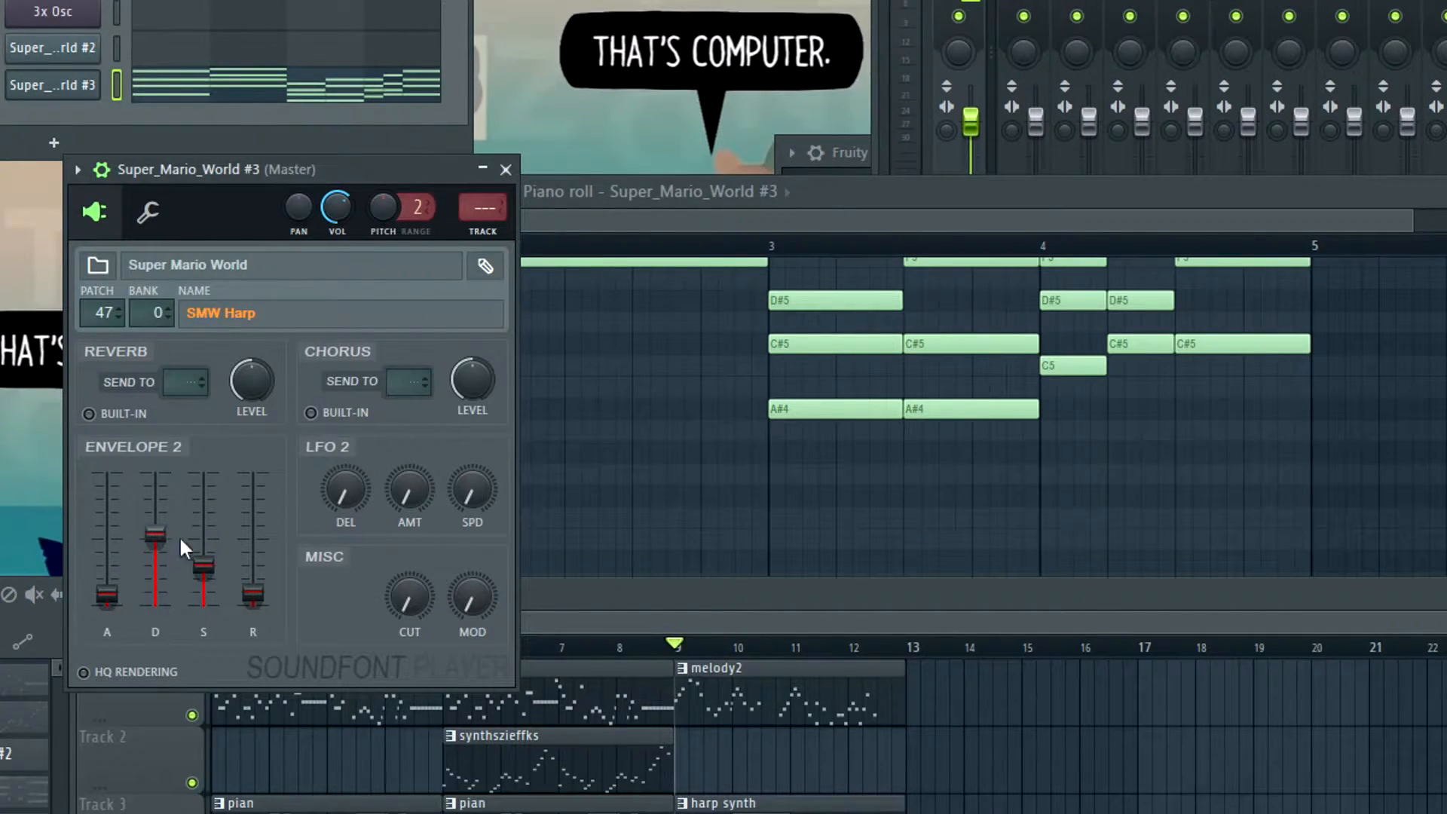
Play the playlist arrangement from bar 9, and again from bar 7 leading into the harp synth section
{"action": "key", "text": "F5"}
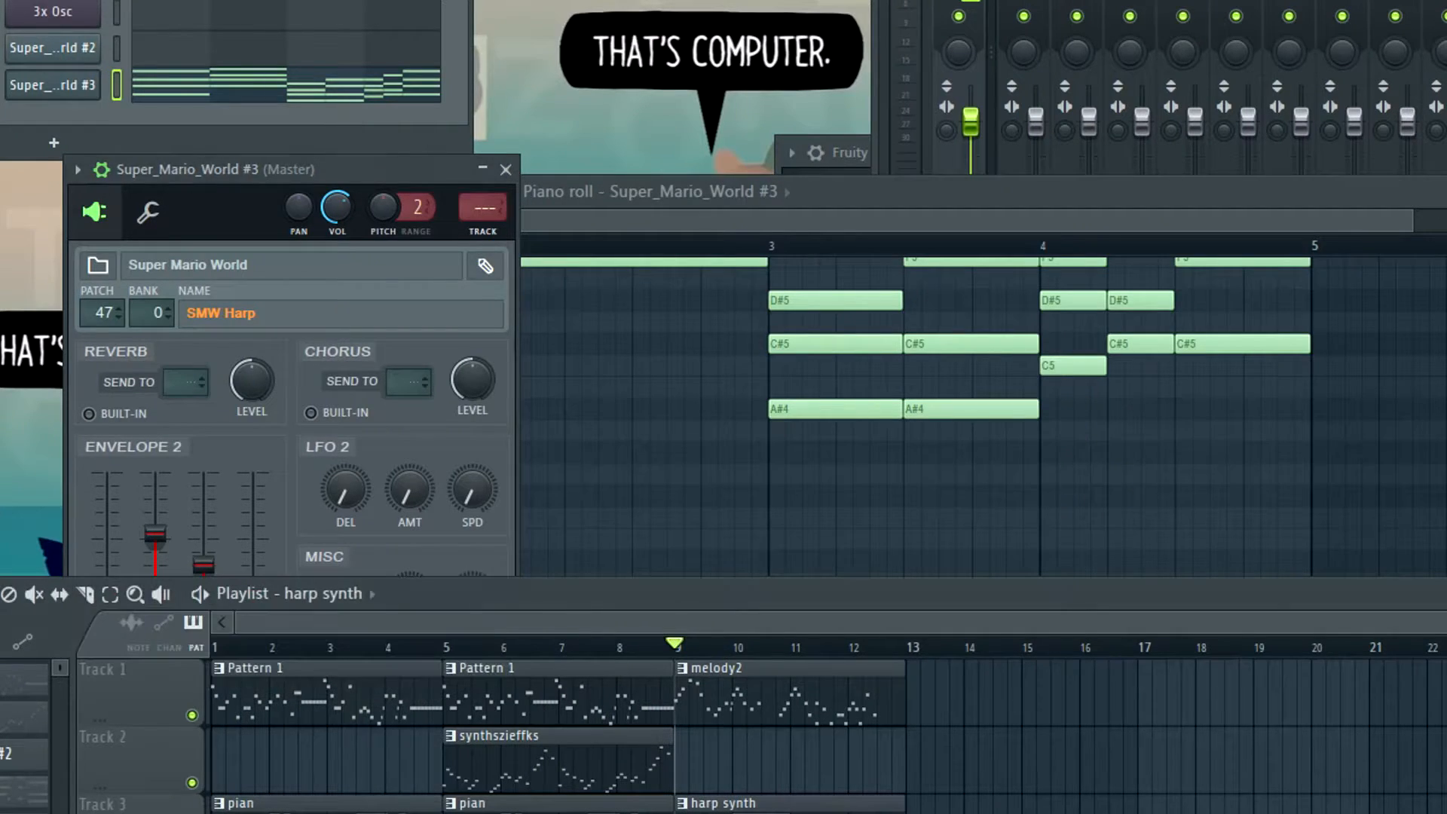
{"action": "key", "text": "space"}
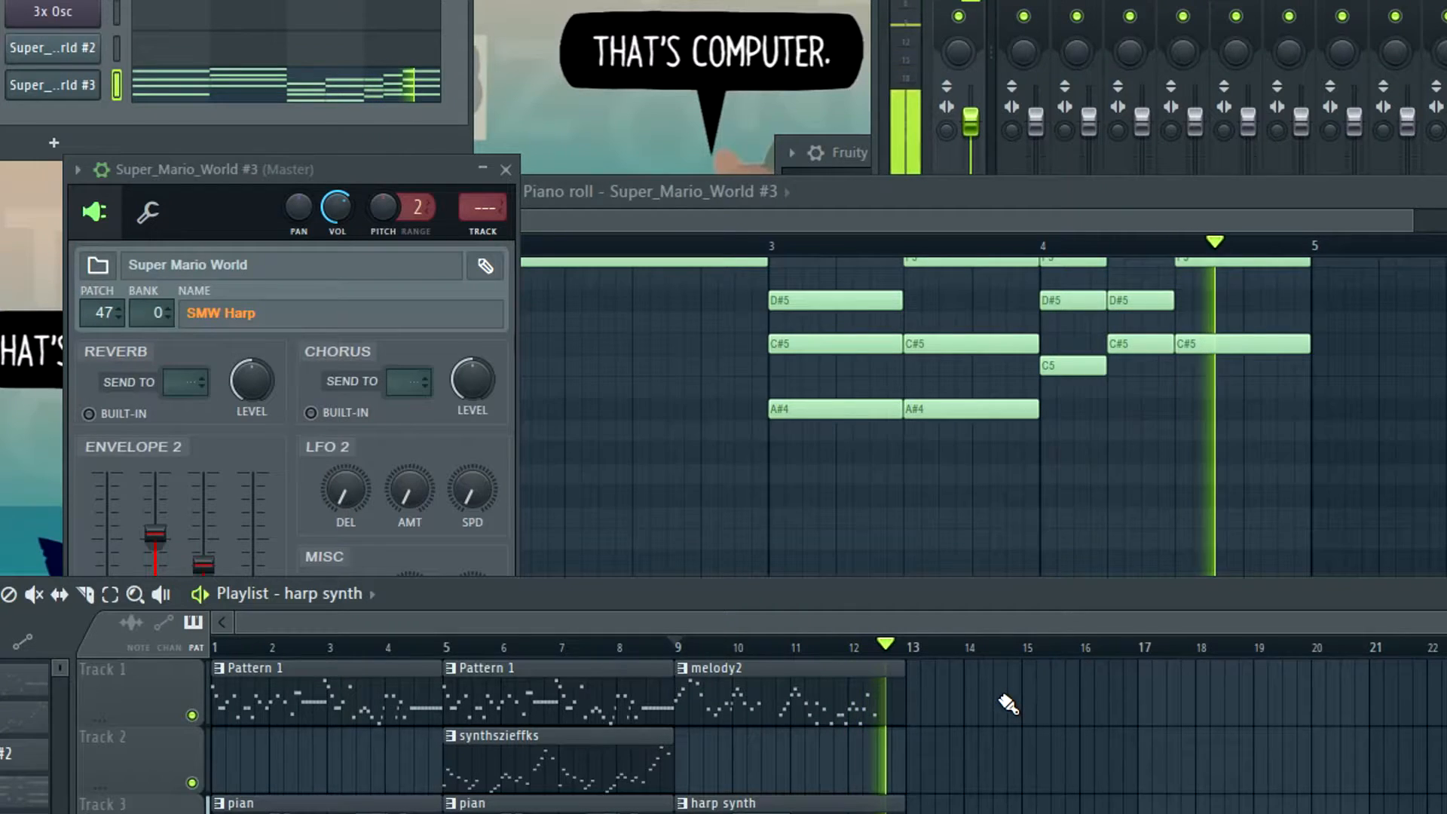
{"action": "key", "text": "space"}
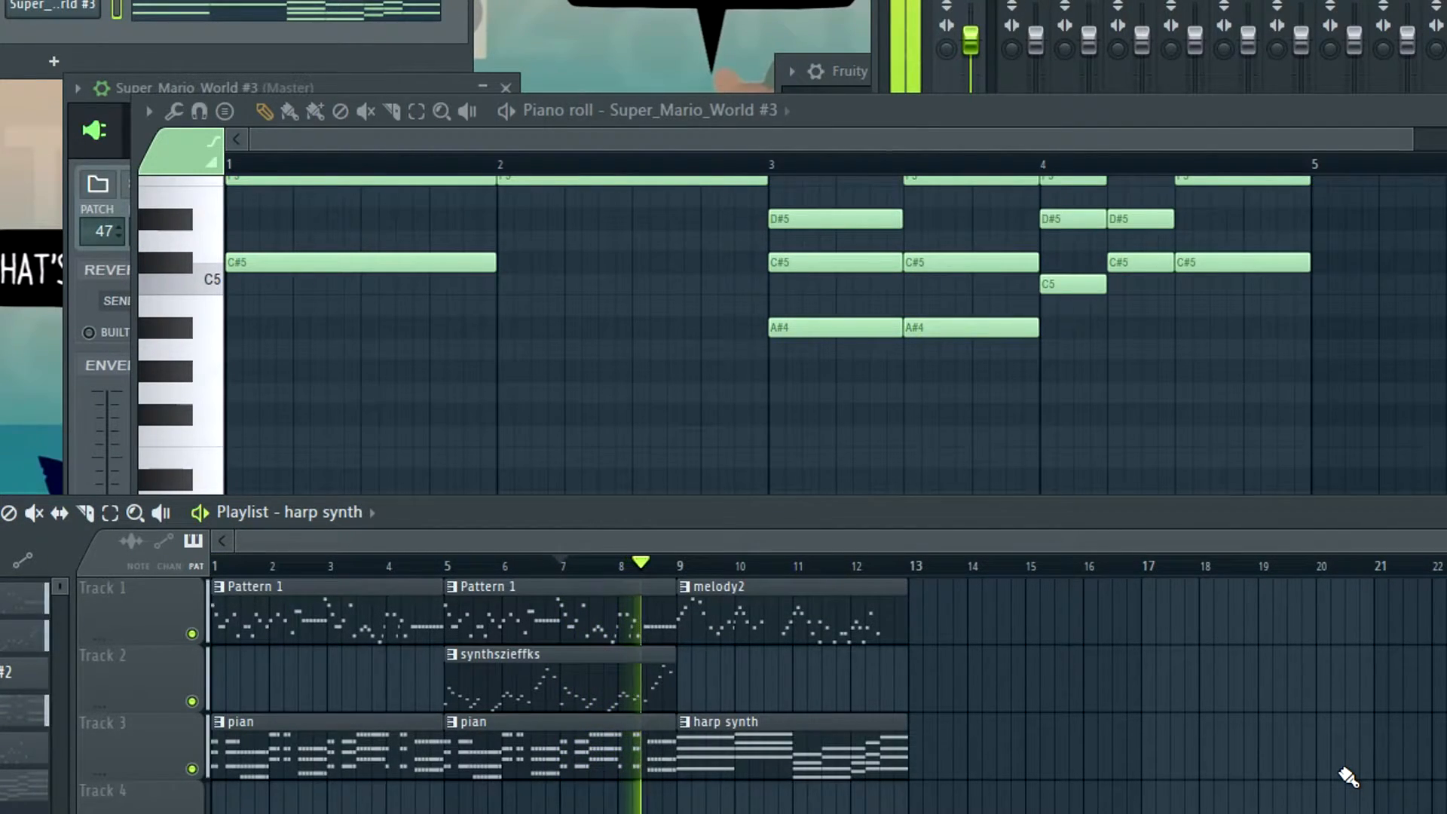
{"action": "key", "text": "space"}
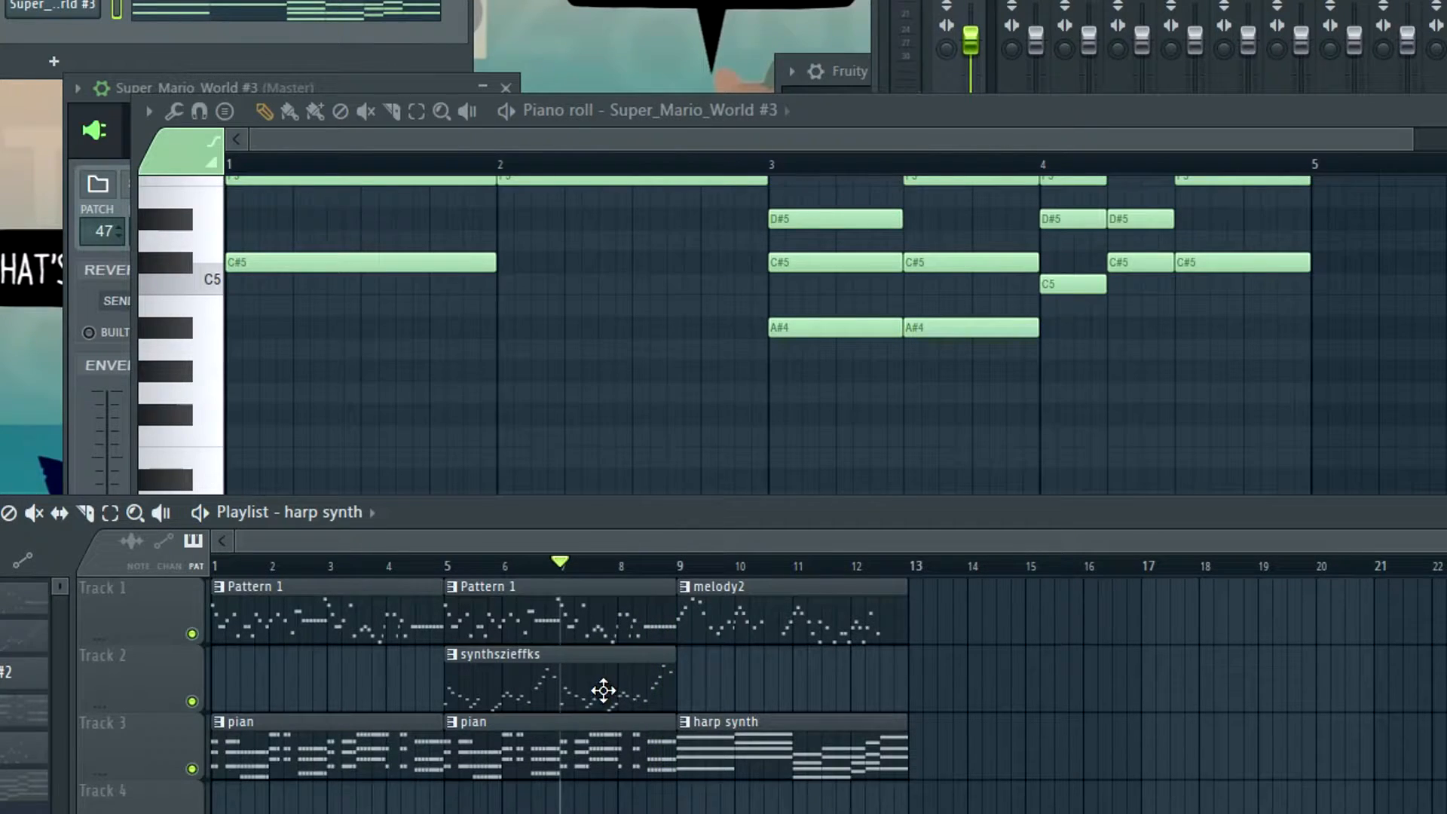
Raise the B4 note near the end of bar 4 in the synthszieffks 3x Osc part to C5 and play the section
{"action": "left_click", "coordinate": [604, 688]}
{"action": "right_click", "coordinate": [99, 0]}
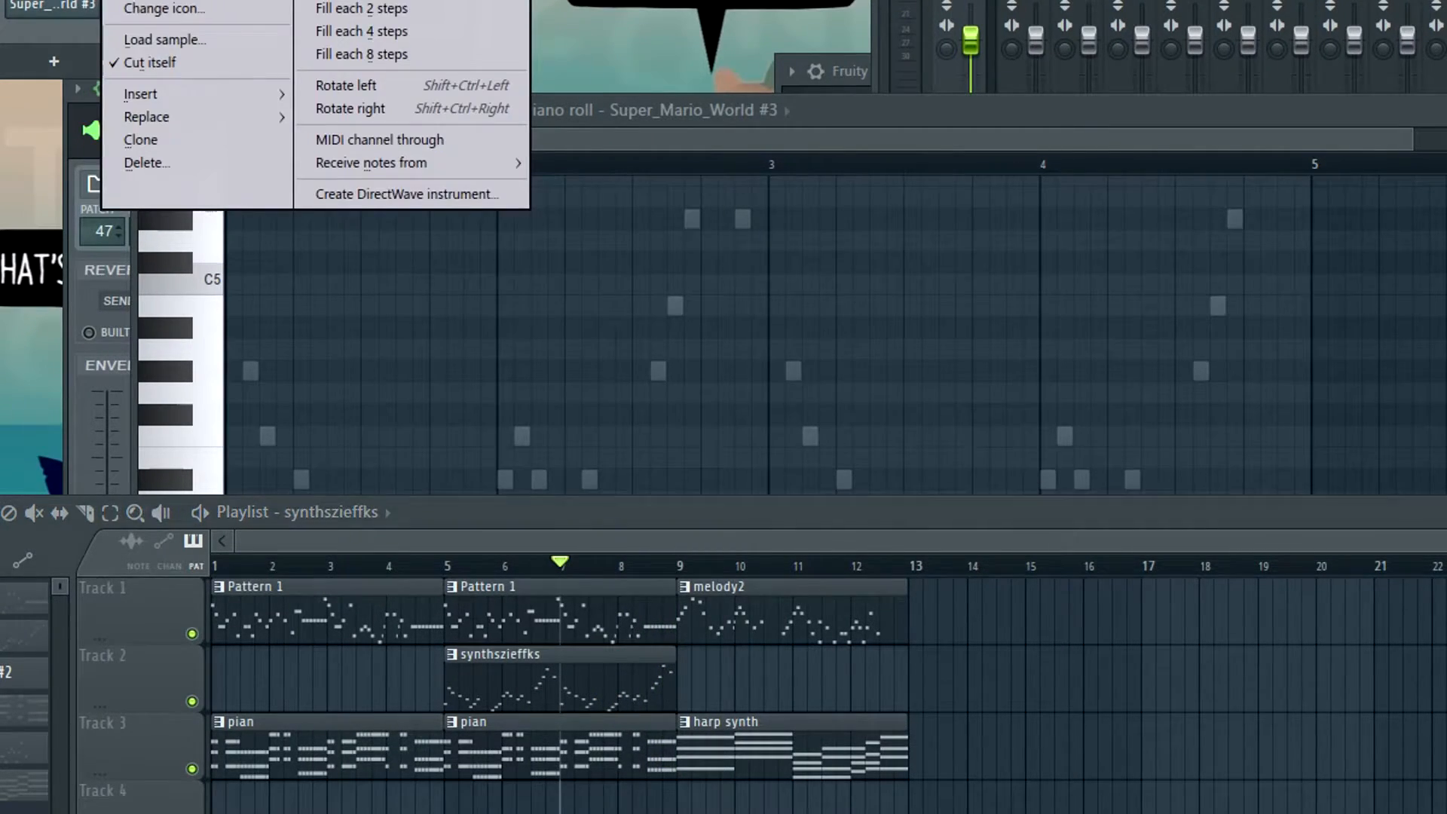
{"action": "left_click", "coordinate": [144, 0]}
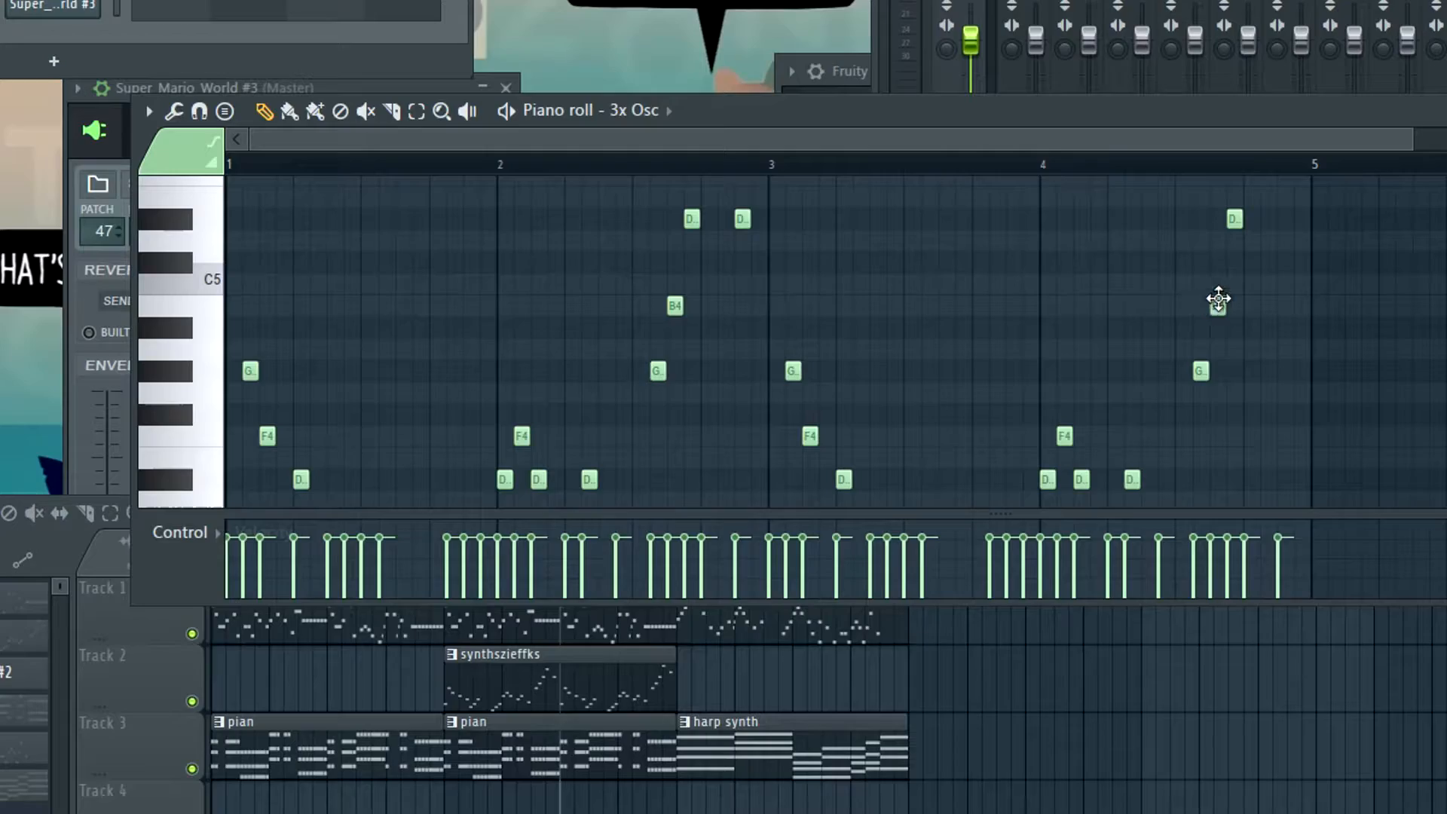
{"action": "left_click_drag", "start_coordinate": [1218, 306], "coordinate": [1221, 284]}
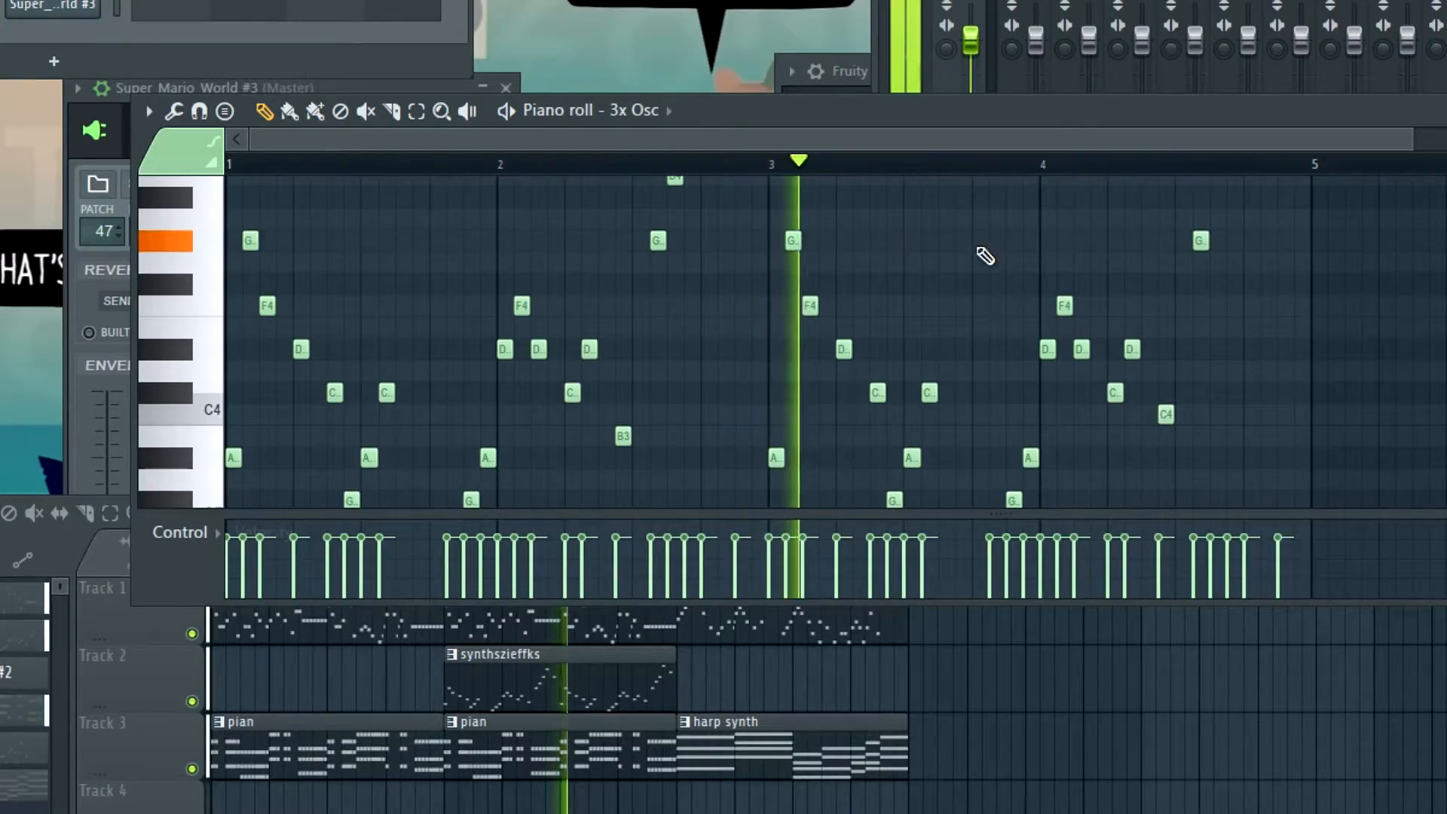
{"action": "scroll", "coordinate": [1444, 371], "scroll_direction": "up", "scroll_amount": 3}
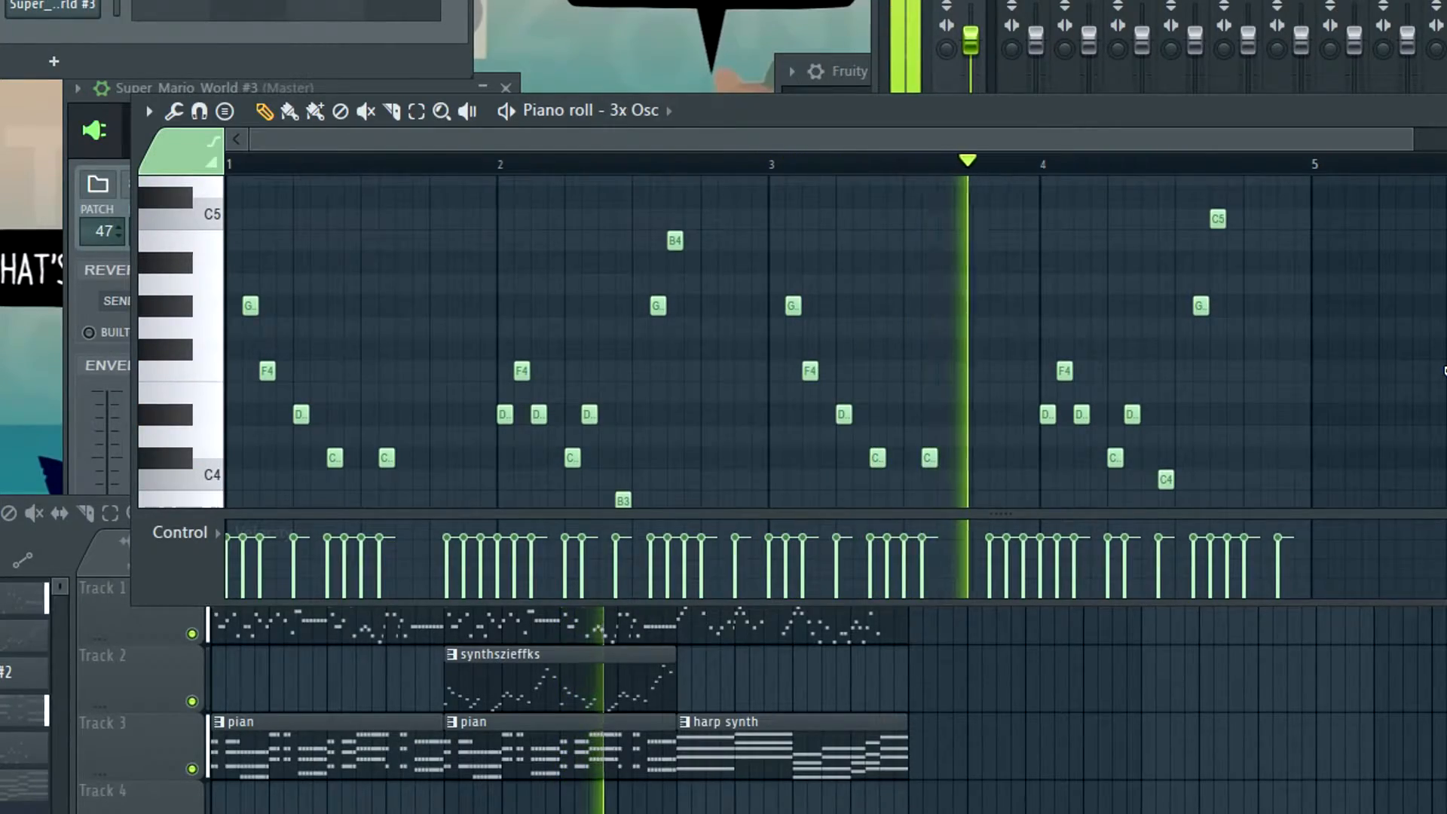
{"action": "scroll", "coordinate": [1444, 371], "scroll_direction": "up", "scroll_amount": 2}
{"action": "scroll", "coordinate": [1445, 370], "scroll_direction": "up", "scroll_amount": 1}
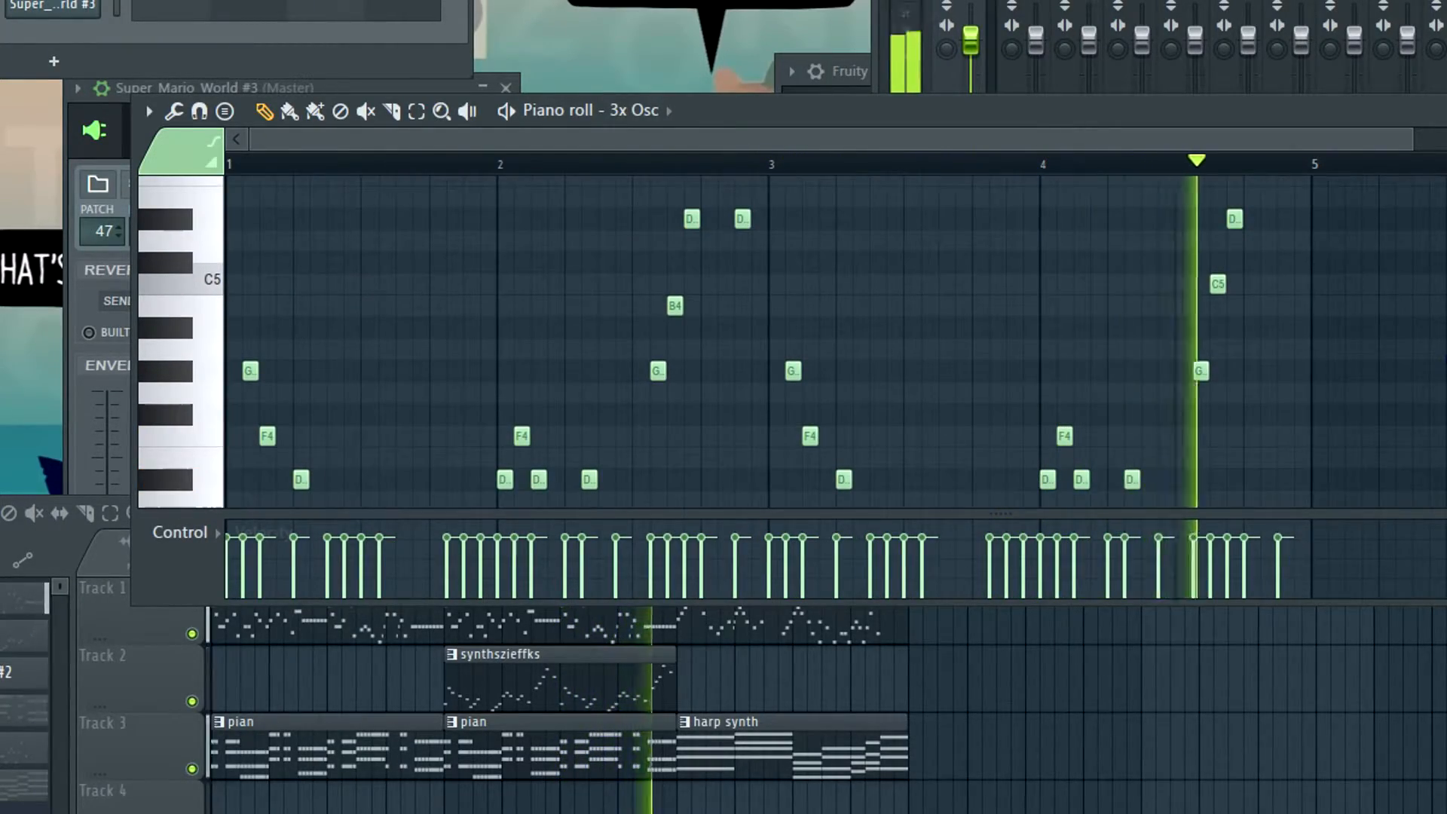
{"action": "key", "text": "space"}
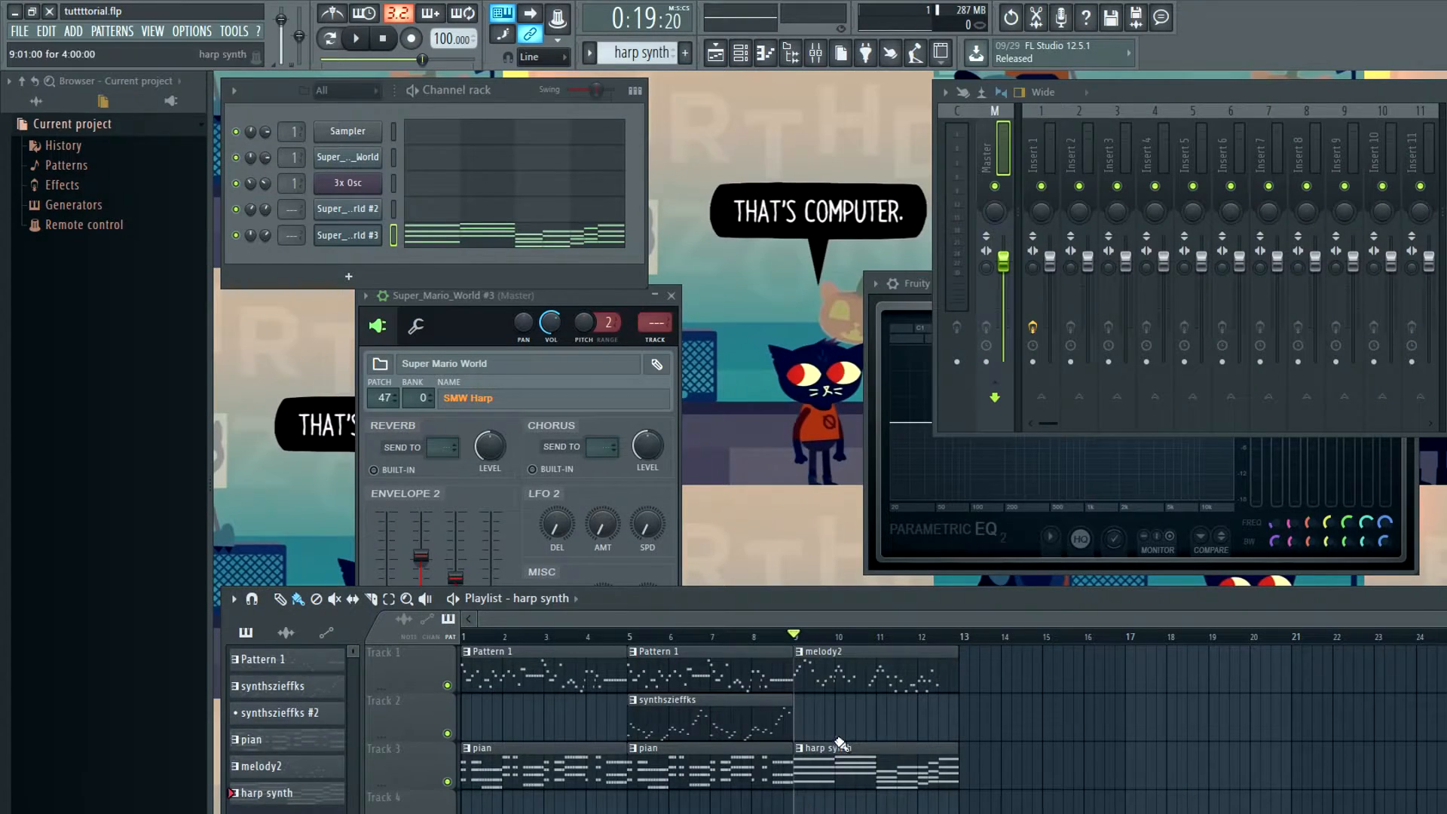
Copy the harp synth chords and create a new pattern named pian2
{"action": "right_click", "coordinate": [356, 233]}
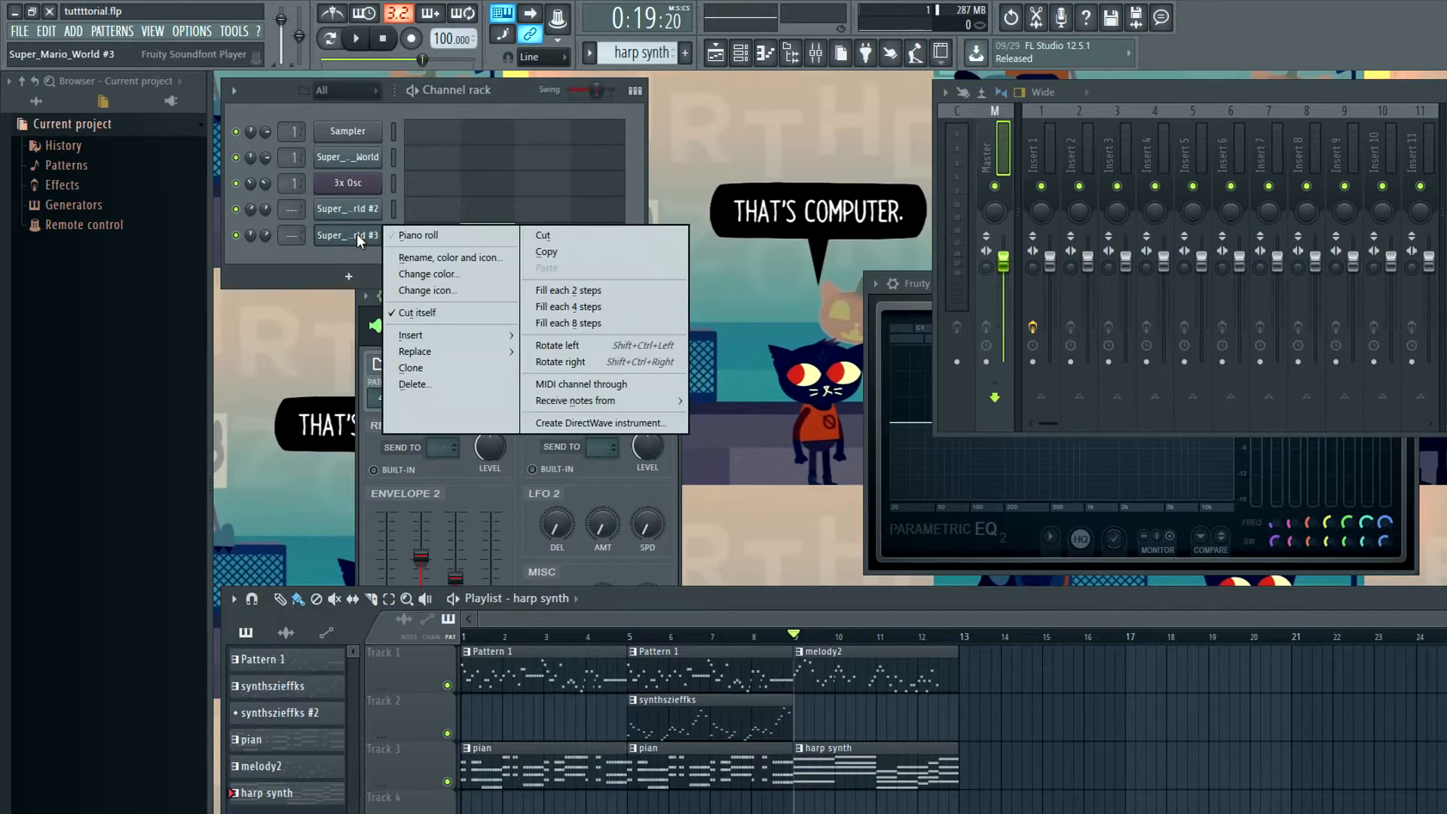
{"action": "left_click", "coordinate": [429, 232]}
{"action": "left_click", "coordinate": [742, 768]}
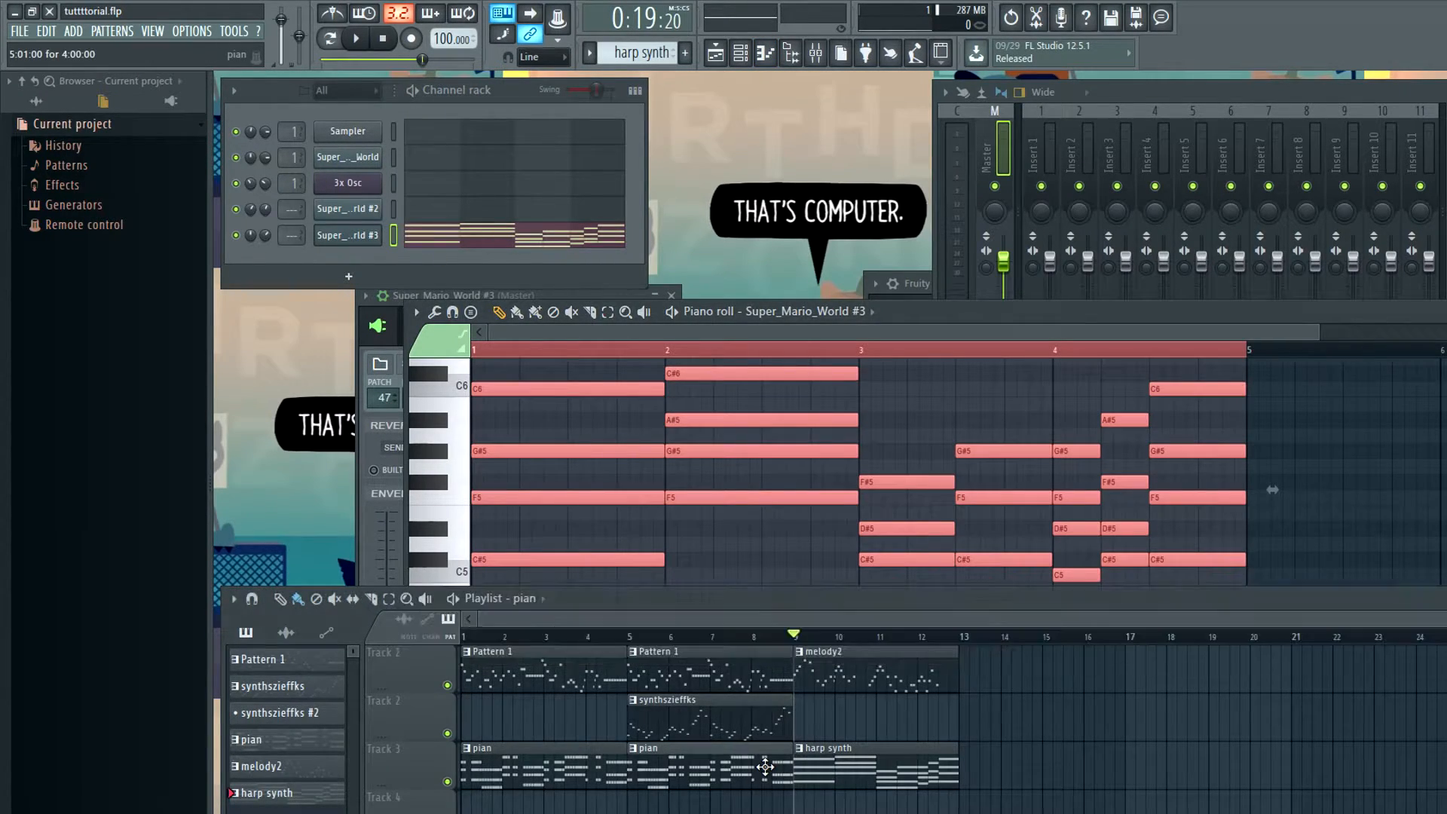
{"action": "left_click", "coordinate": [686, 53]}
{"action": "type", "text": "pian2"}
{"action": "key", "text": "Return"}
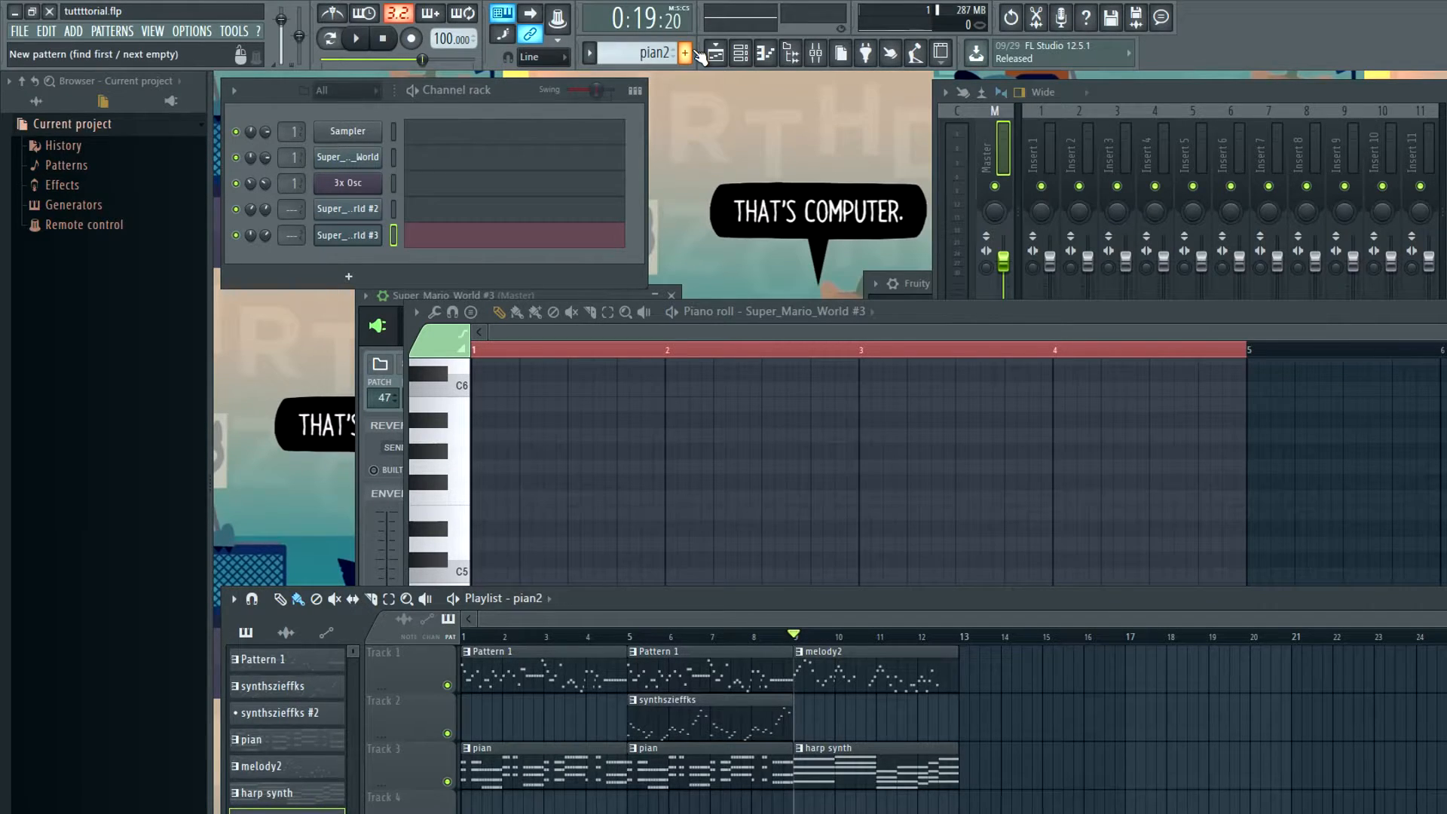
Paste the chords into the Super_Mario_World #2 channel and play pian2 from bar 9 on Track 3, with harp synth on Track 4
{"action": "right_click", "coordinate": [359, 209]}
{"action": "left_click", "coordinate": [419, 211]}
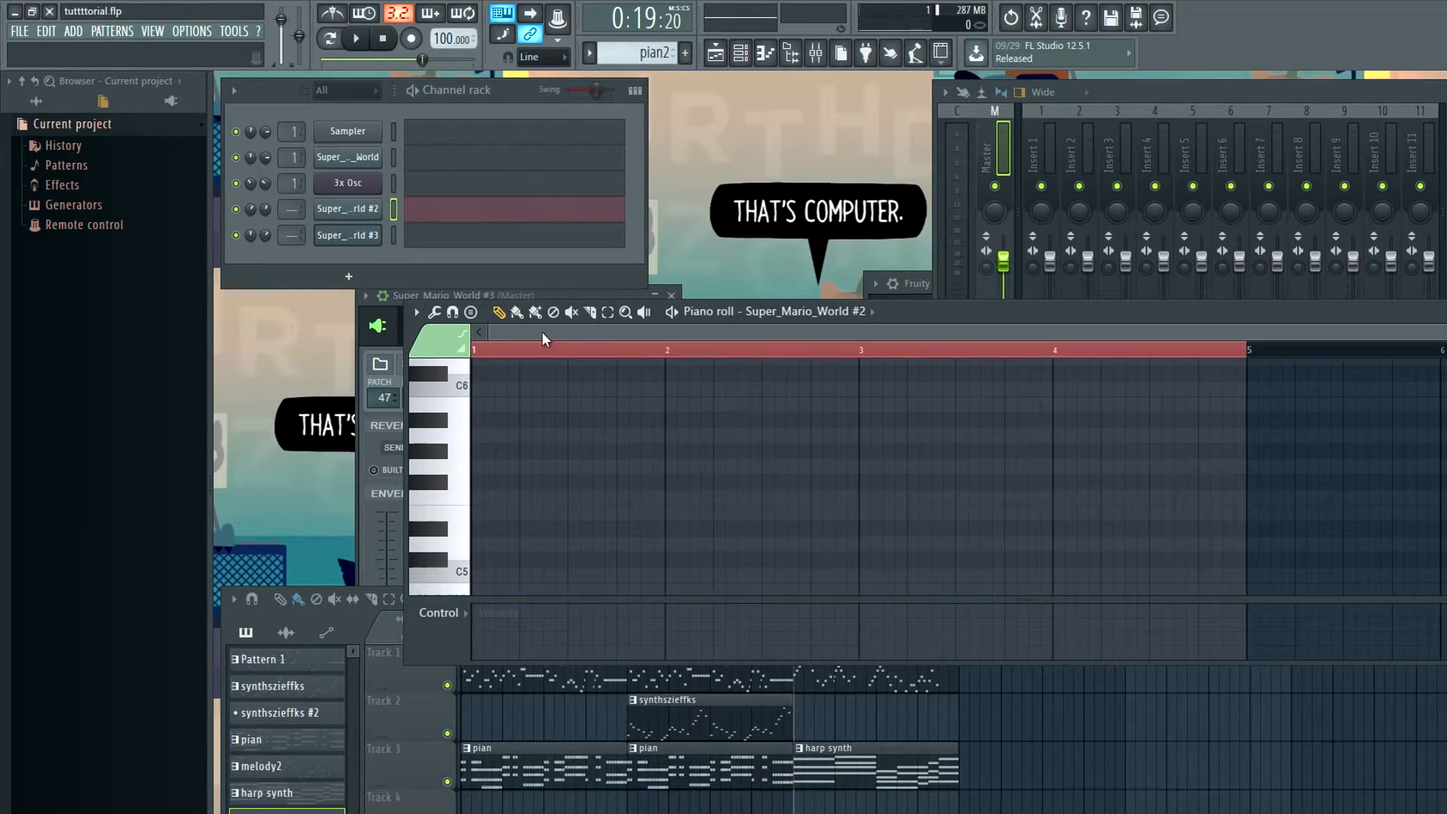
{"action": "key", "text": "ctrl+v"}
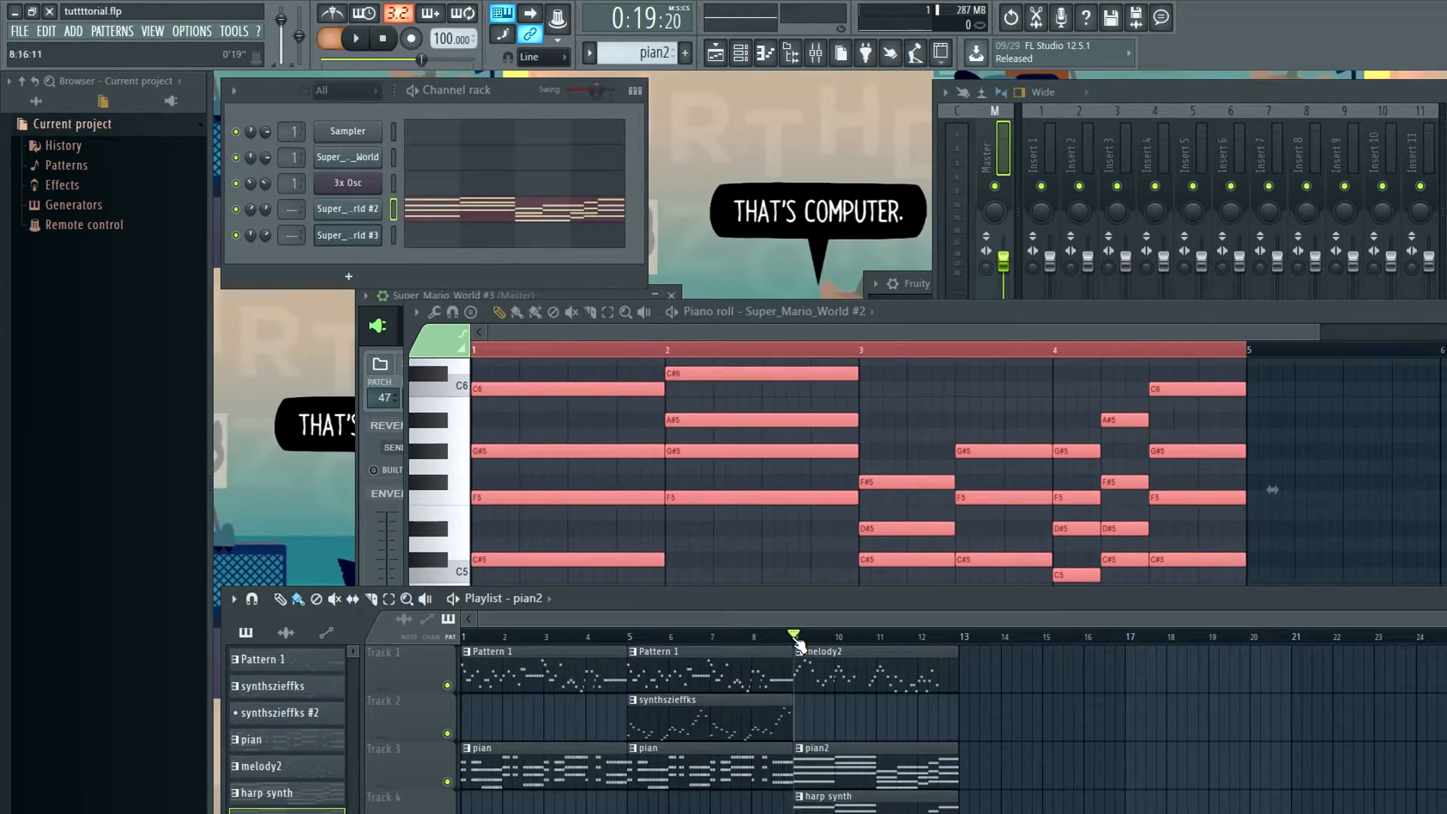
{"action": "key", "text": "space"}
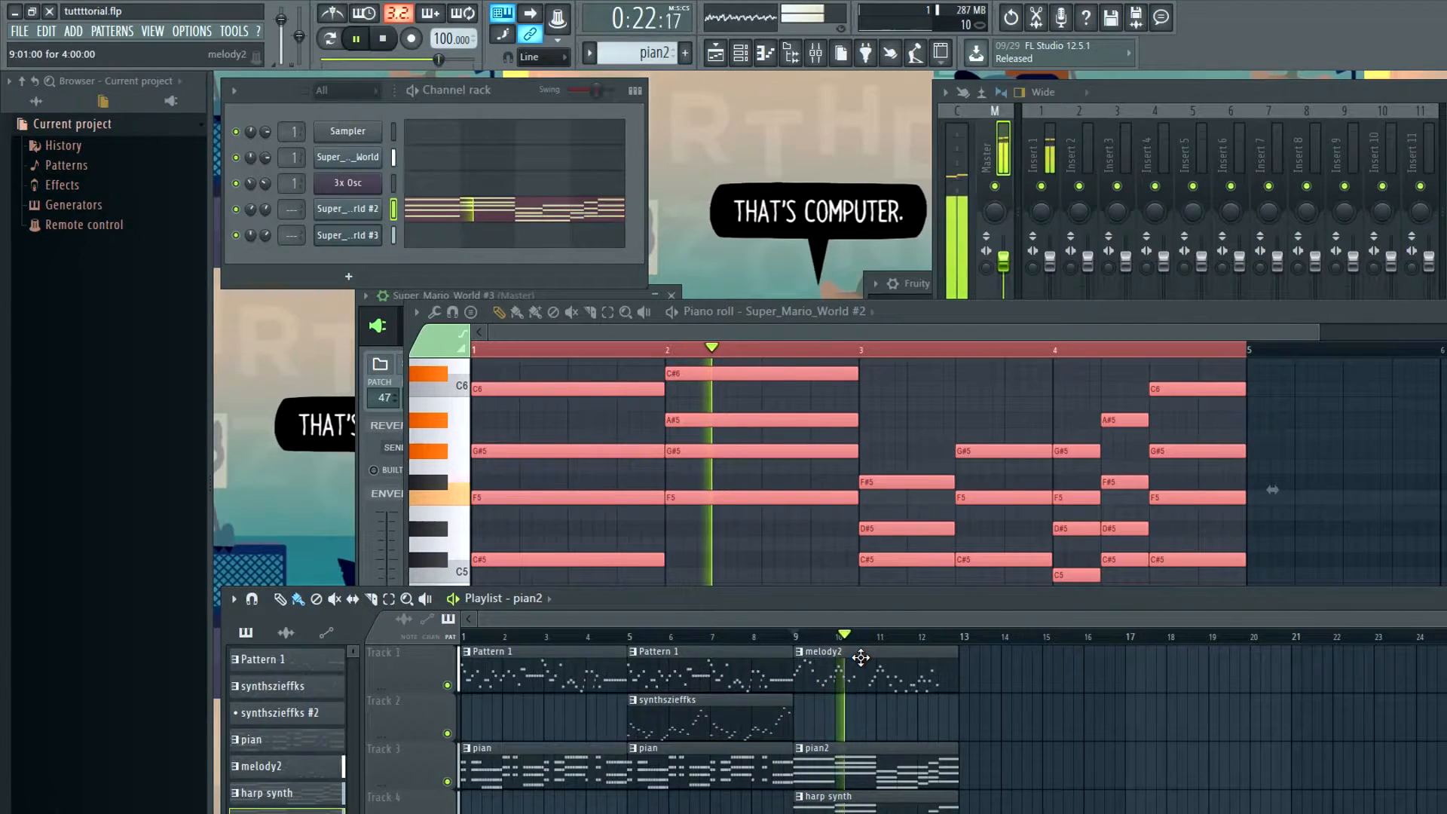
{"action": "key", "text": "space"}
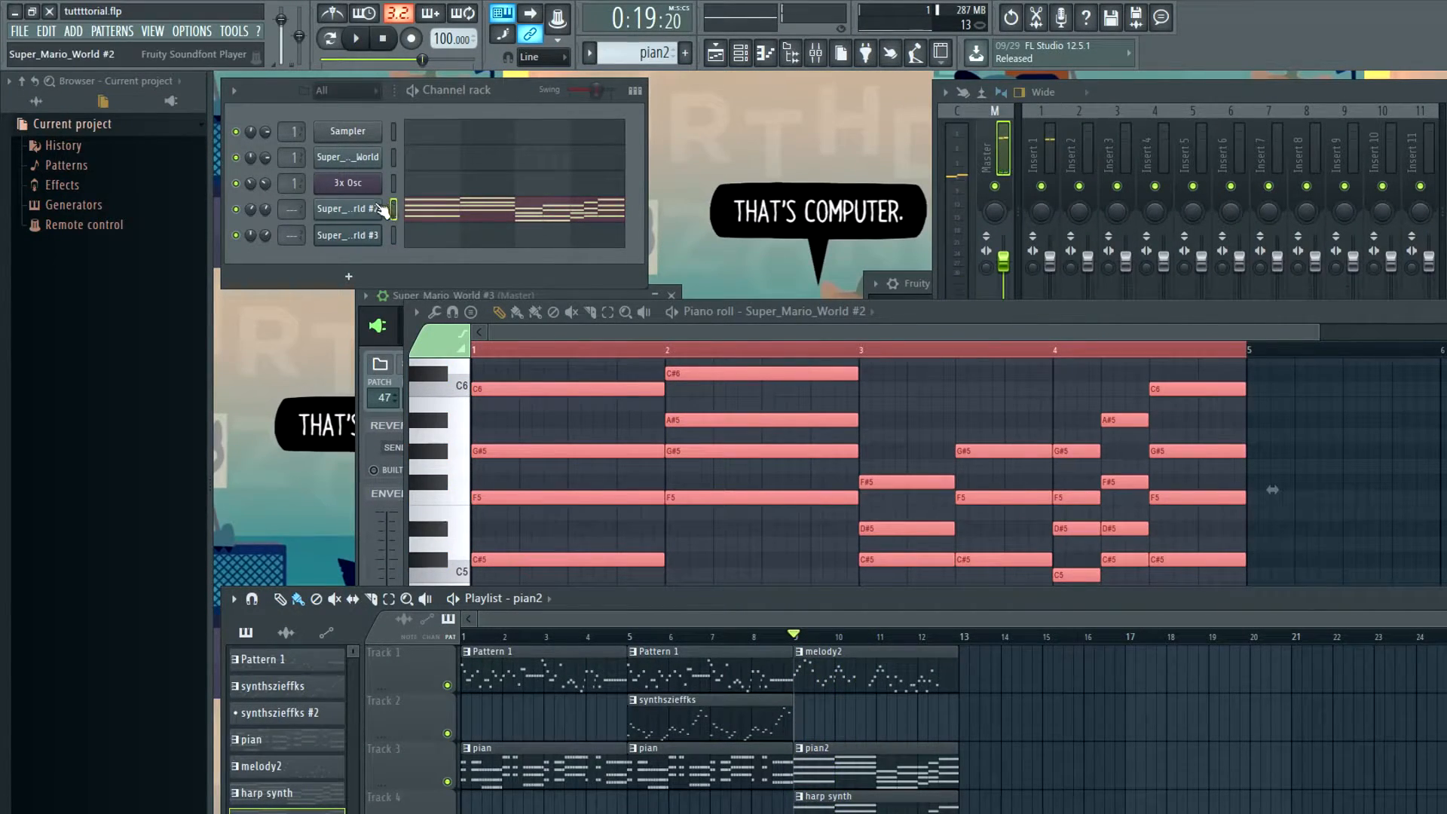
Raise the SMW Piano's Envelope 2 release to maximum while auditioning the pian2 chords
{"action": "left_click", "coordinate": [367, 210]}
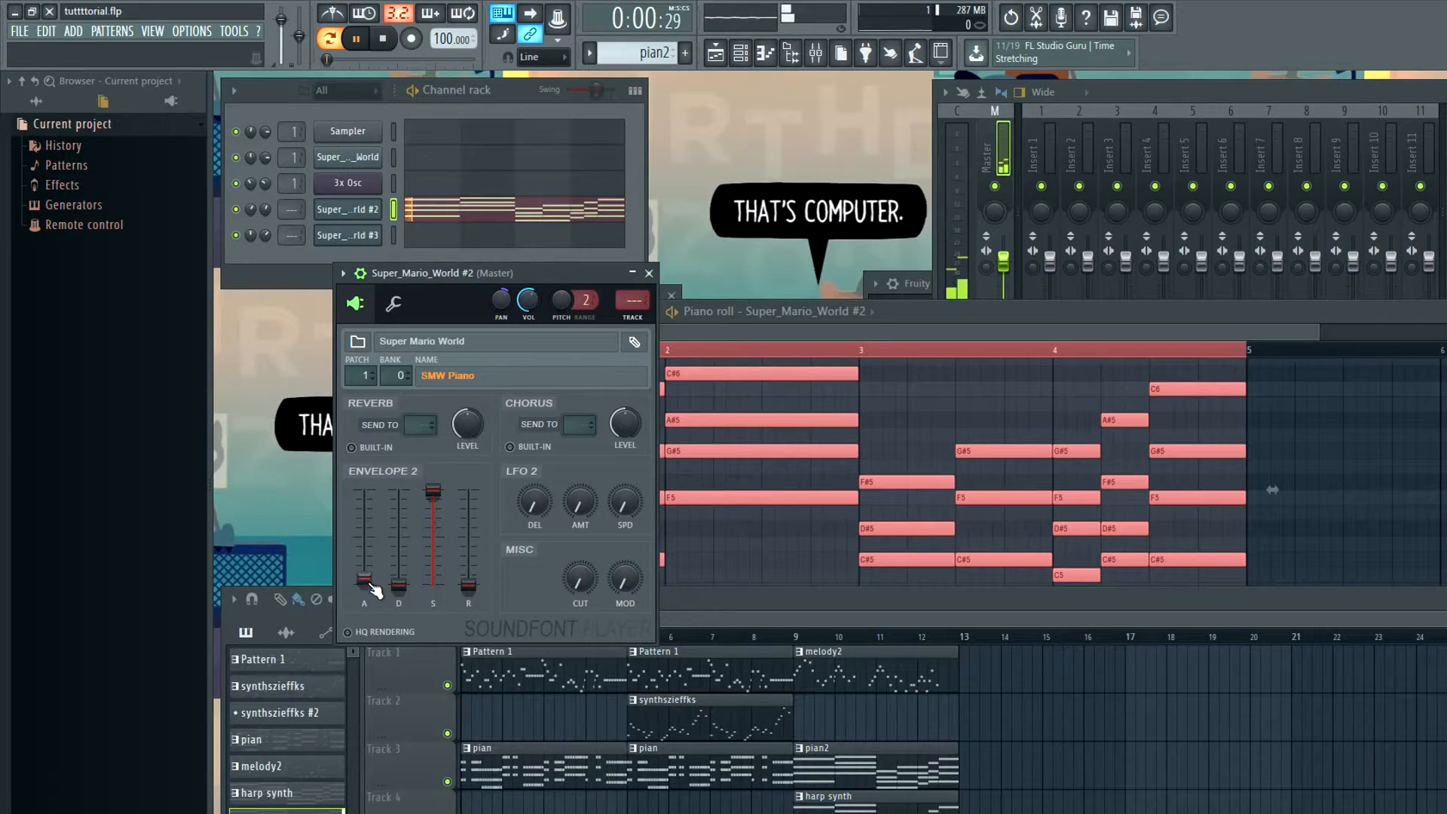
{"action": "key", "text": "space"}
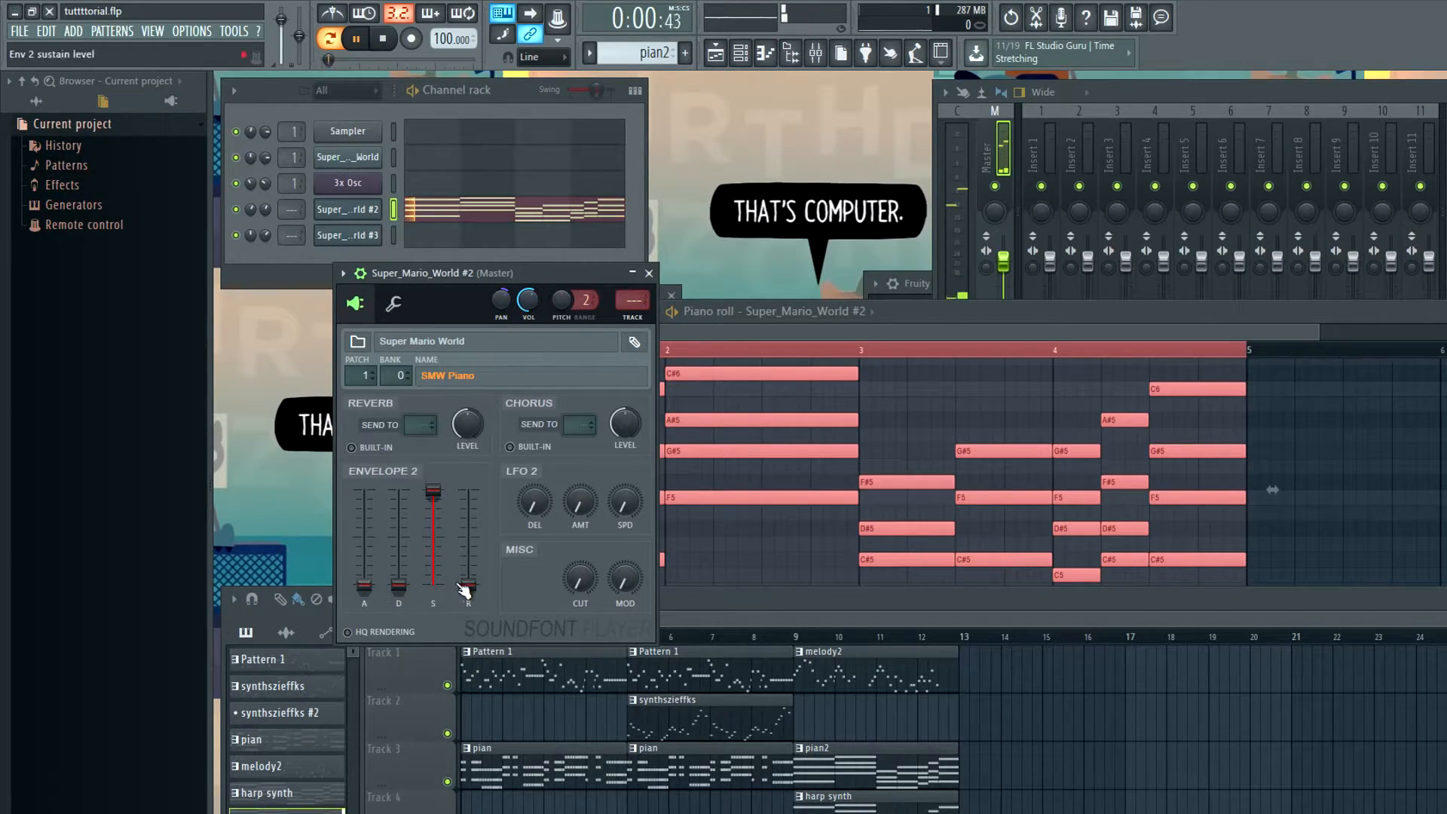
{"action": "key", "text": "space"}
{"action": "key", "text": "space"}
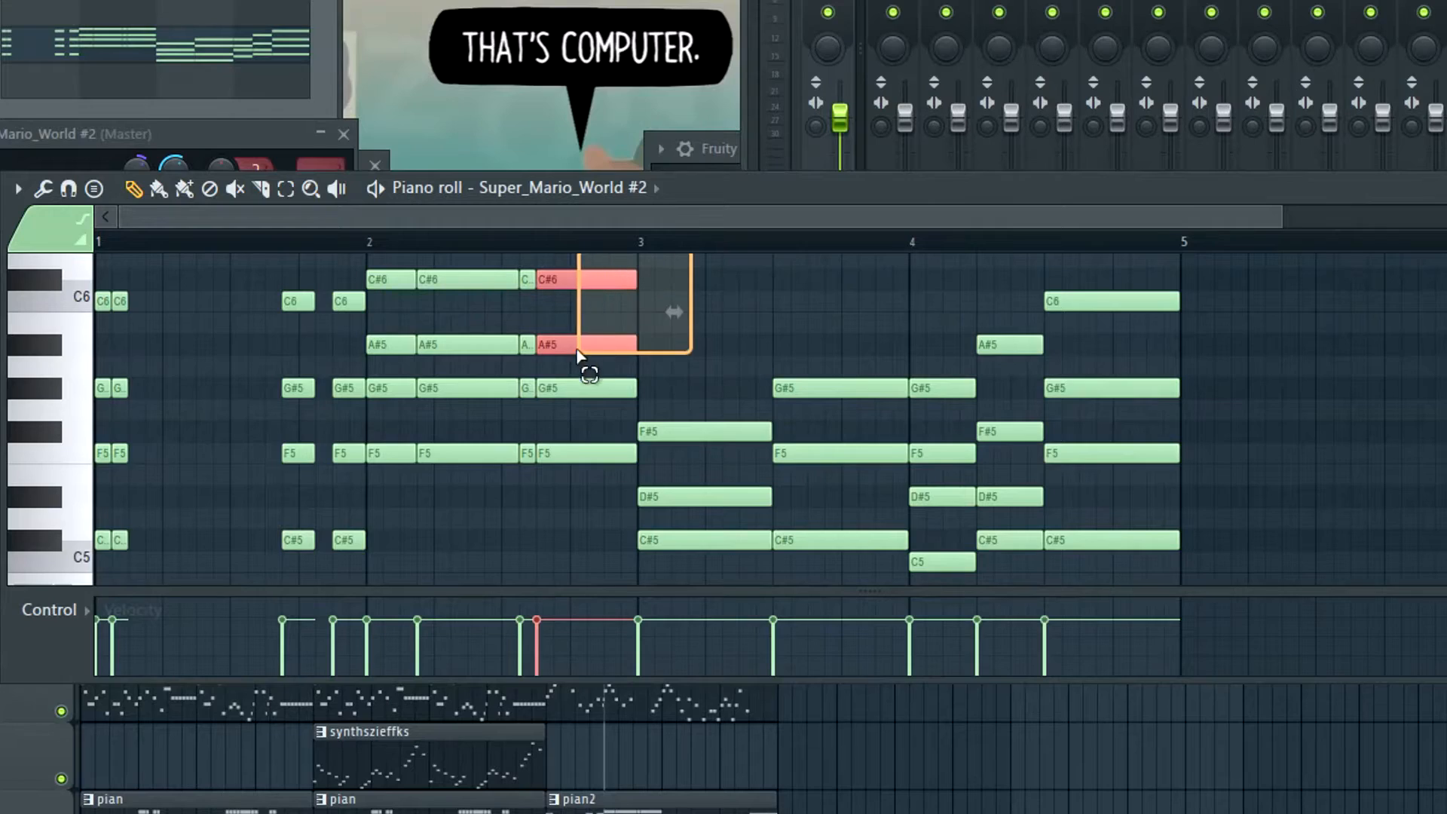
Chop the sustained pian2 chords into shorter rhythmic stabs across bars 1 to 4, leaving gaps between the hits
{"action": "left_click_drag", "start_coordinate": [826, 437], "coordinate": [779, 445]}
{"action": "key", "text": "ctrl+Down"}
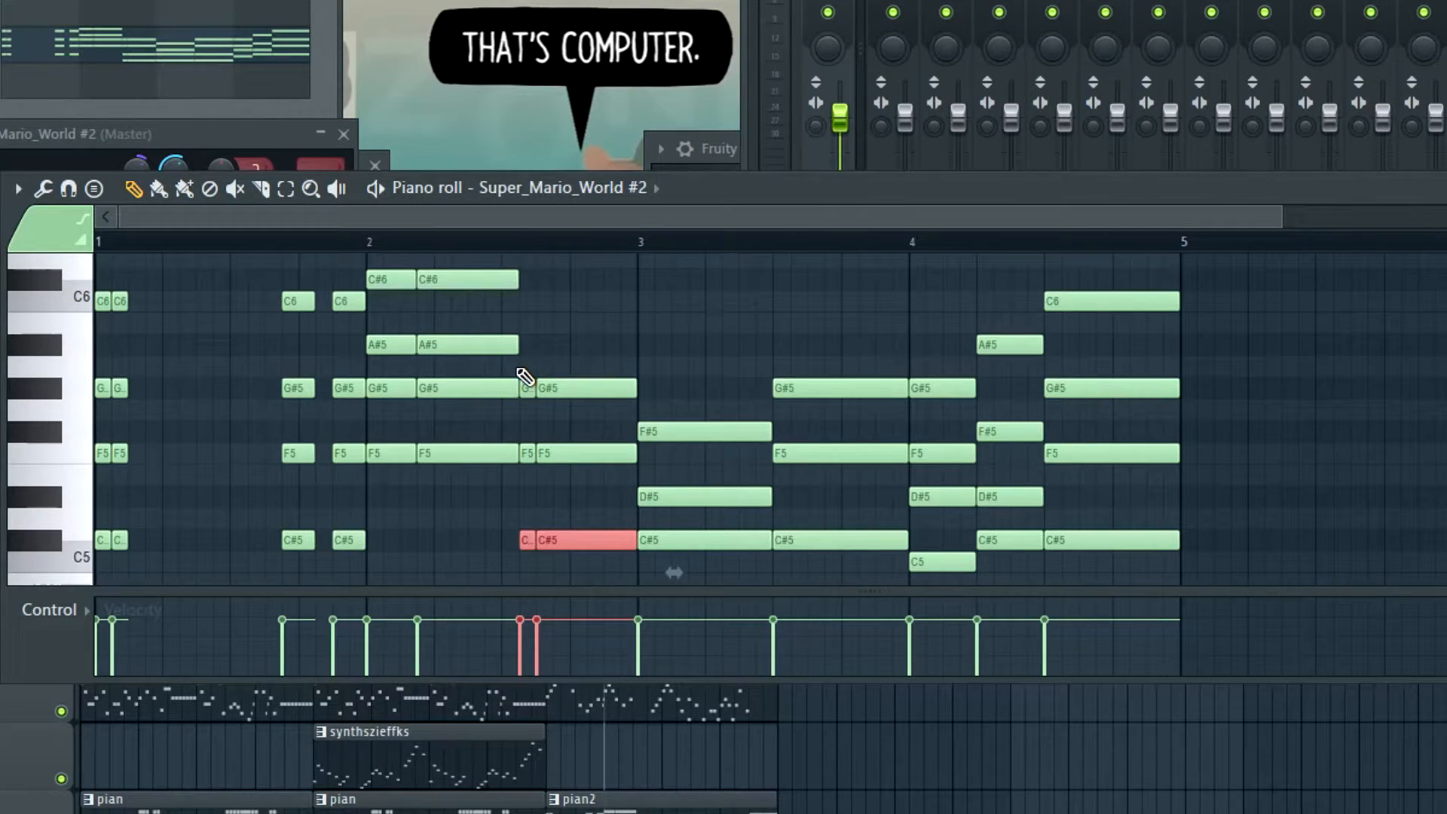
{"action": "scroll", "coordinate": [512, 398], "scroll_direction": "down", "scroll_amount": 2}
{"action": "scroll", "coordinate": [505, 402], "scroll_direction": "up", "scroll_amount": 2}
{"action": "key", "text": "space"}
{"action": "scroll", "coordinate": [487, 405], "scroll_direction": "down", "scroll_amount": 1}
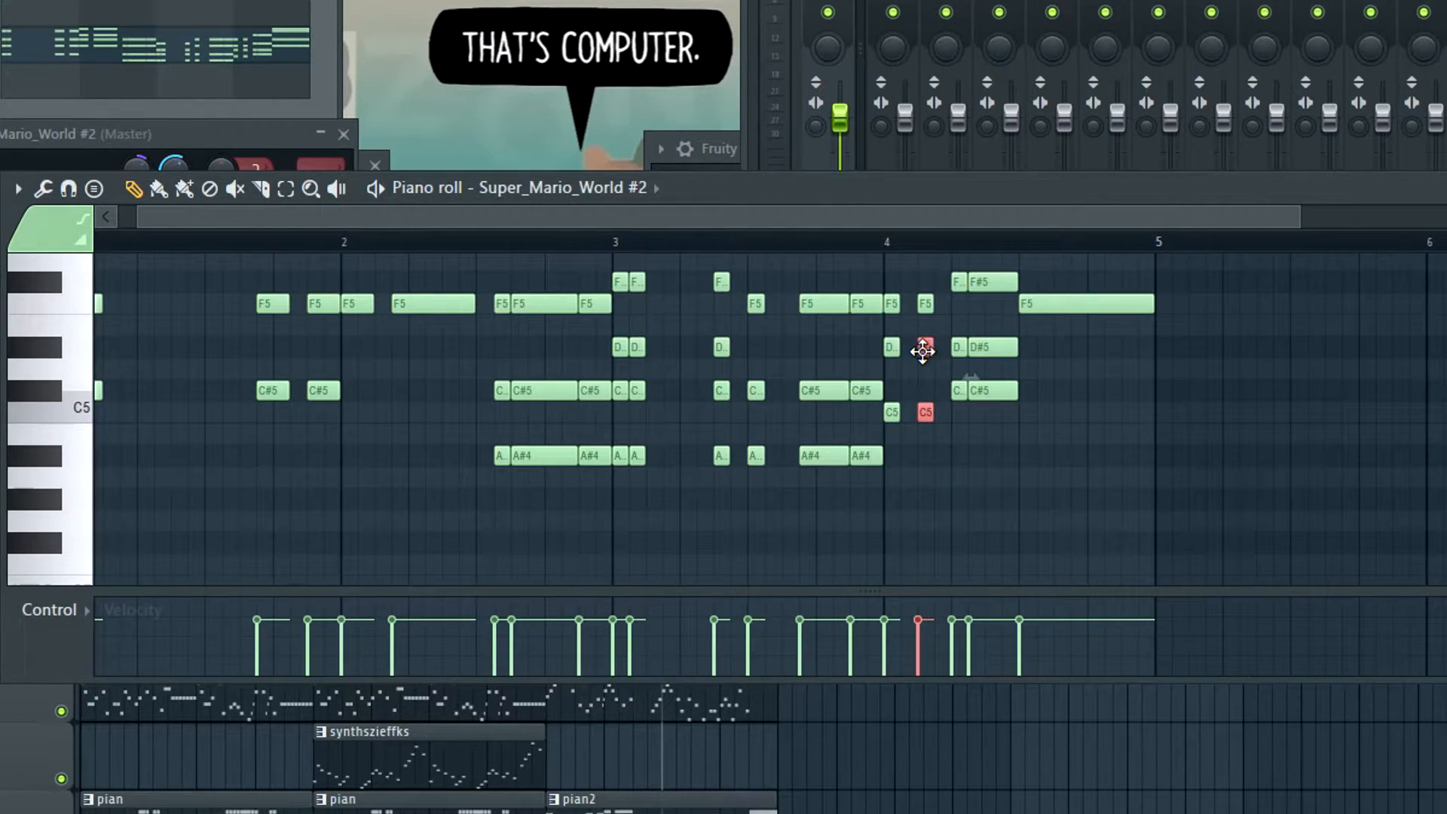
Move the low notes of the short chord stabs early in bar 4 up an octave and play the passage
{"action": "scroll", "coordinate": [821, 460], "scroll_direction": "up", "scroll_amount": 4}
{"action": "left_click", "coordinate": [887, 251]}
{"action": "key", "text": "space"}
{"action": "scroll", "coordinate": [927, 457], "scroll_direction": "down", "scroll_amount": 1}
{"action": "key", "text": "space"}
{"action": "scroll", "coordinate": [957, 465], "scroll_direction": "down", "scroll_amount": 2}
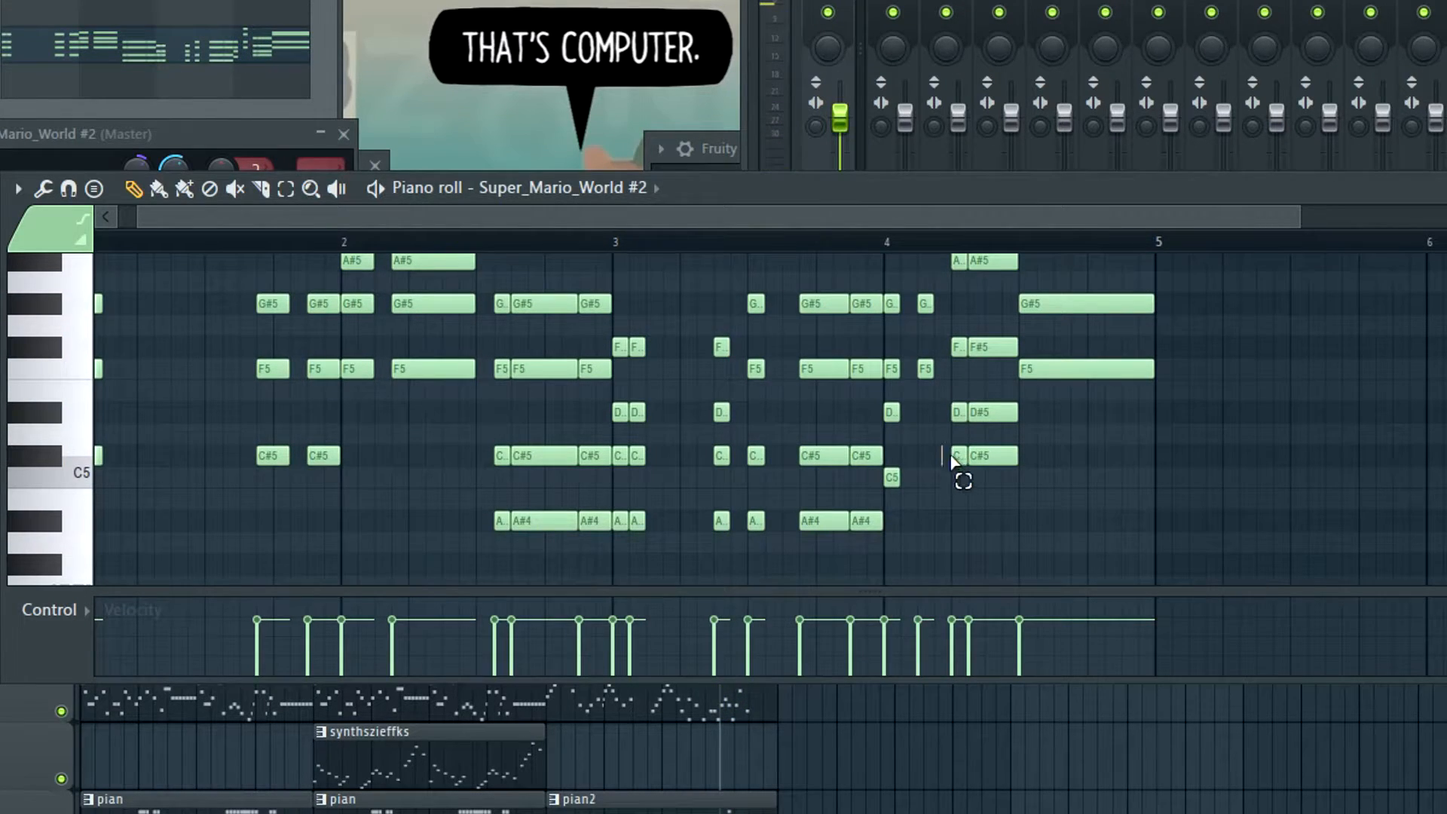
{"action": "scroll", "coordinate": [974, 469], "scroll_direction": "up", "scroll_amount": 2}
{"action": "key", "text": "space"}
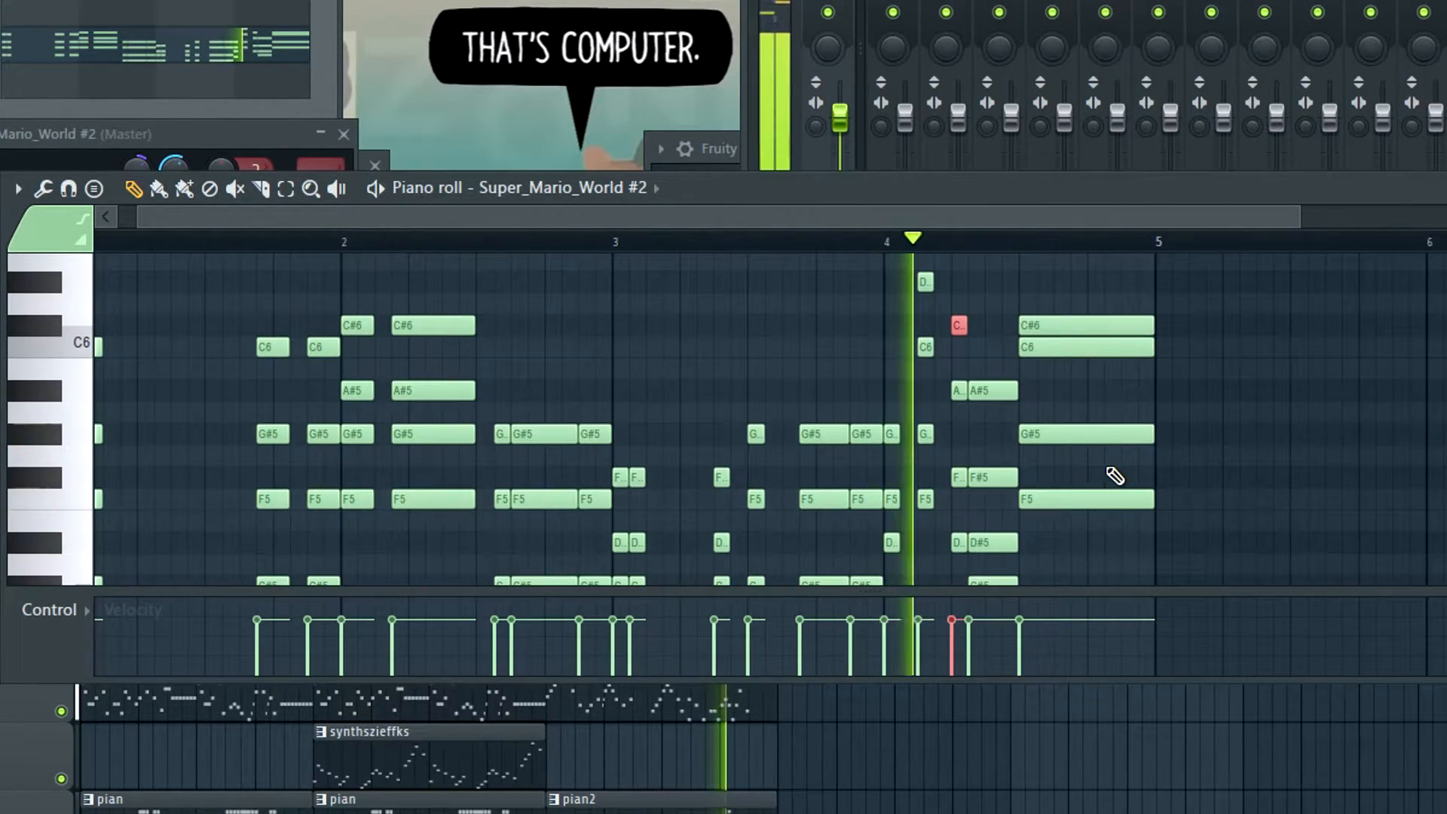
Vary the velocities of the pian2 chord stabs and select the harp synth pattern in the playlist
{"action": "key", "text": "space"}
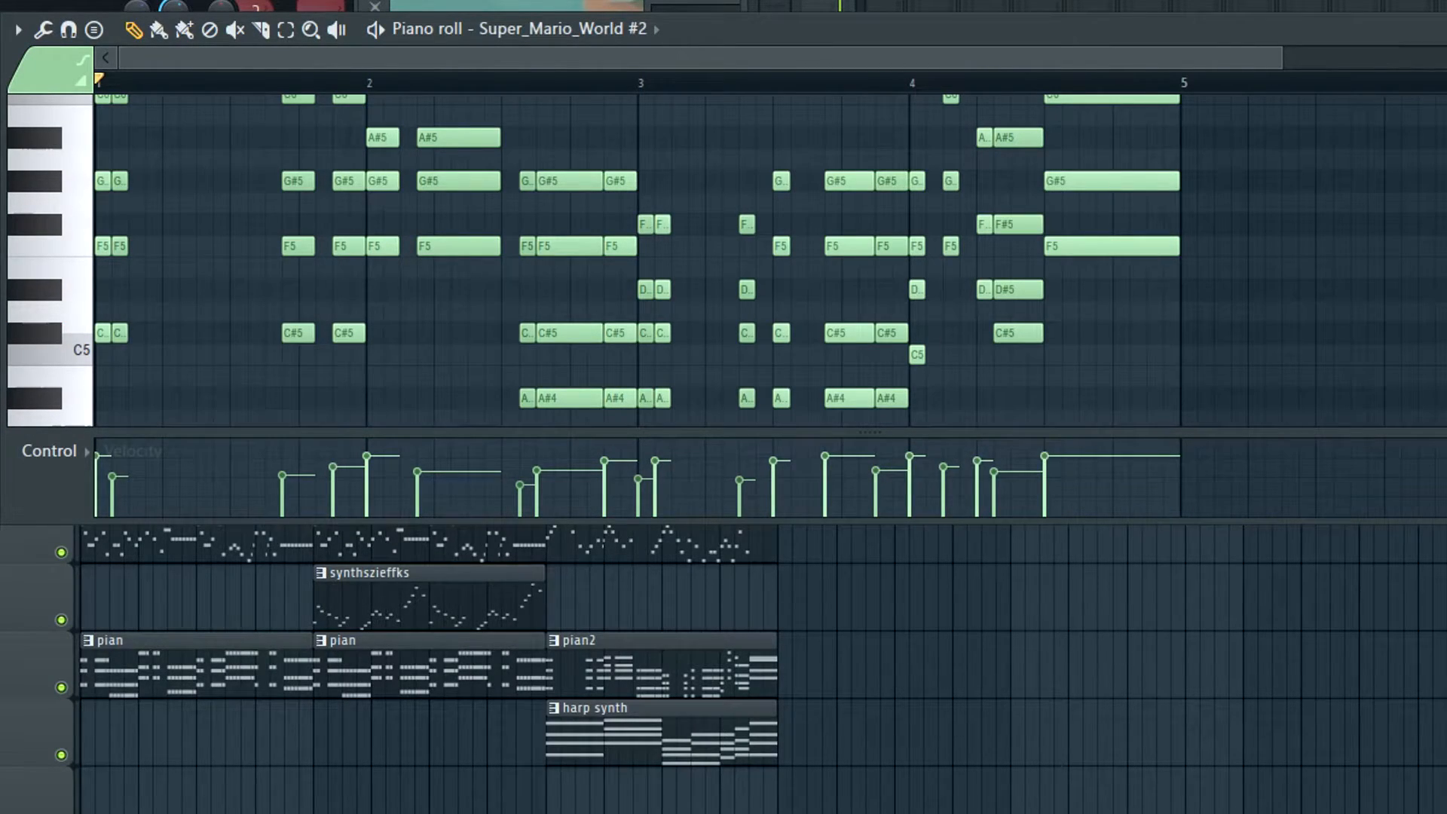
{"action": "scroll", "coordinate": [608, 362], "scroll_direction": "up", "scroll_amount": 1}
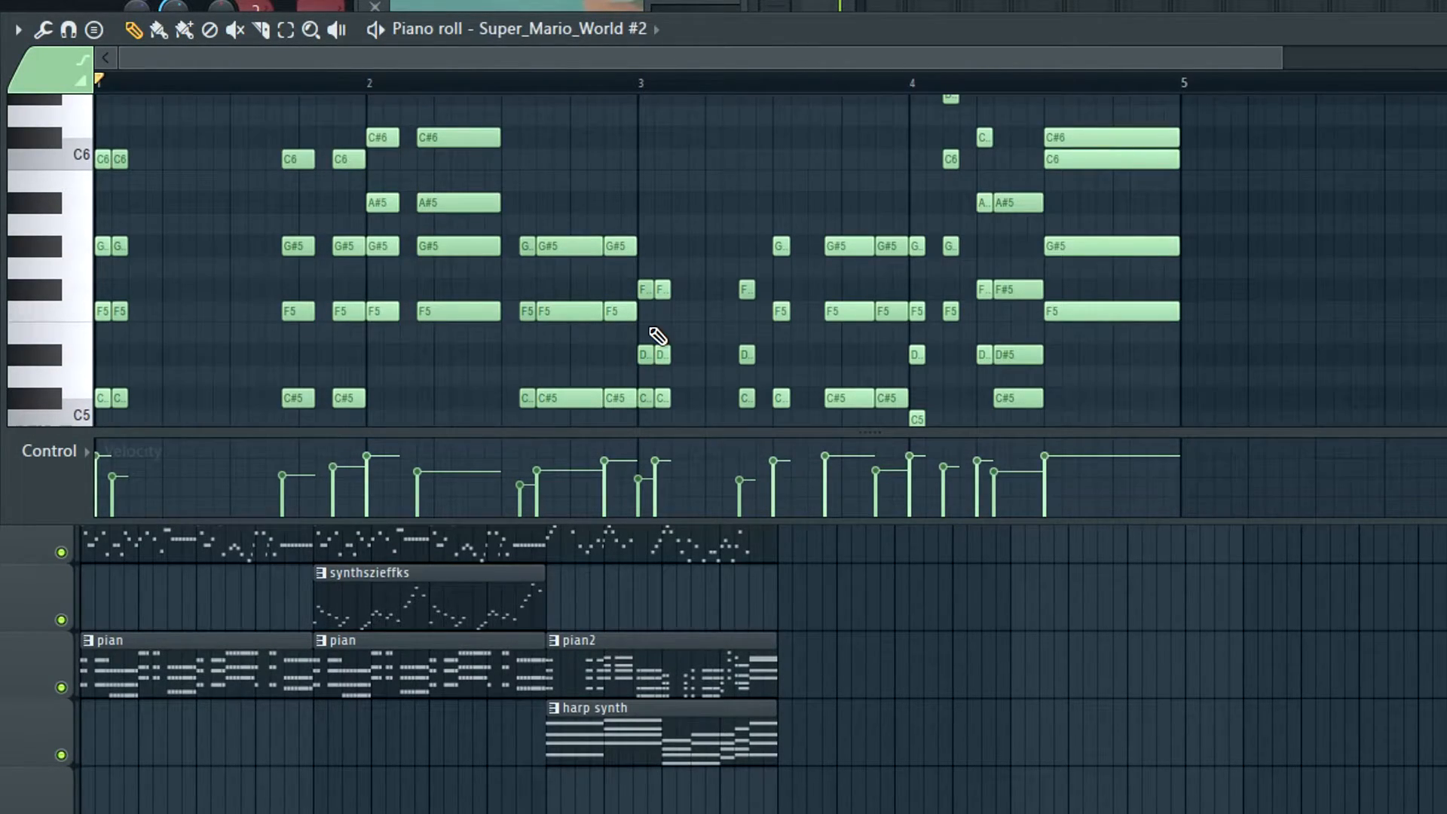
{"action": "left_click", "coordinate": [601, 744]}
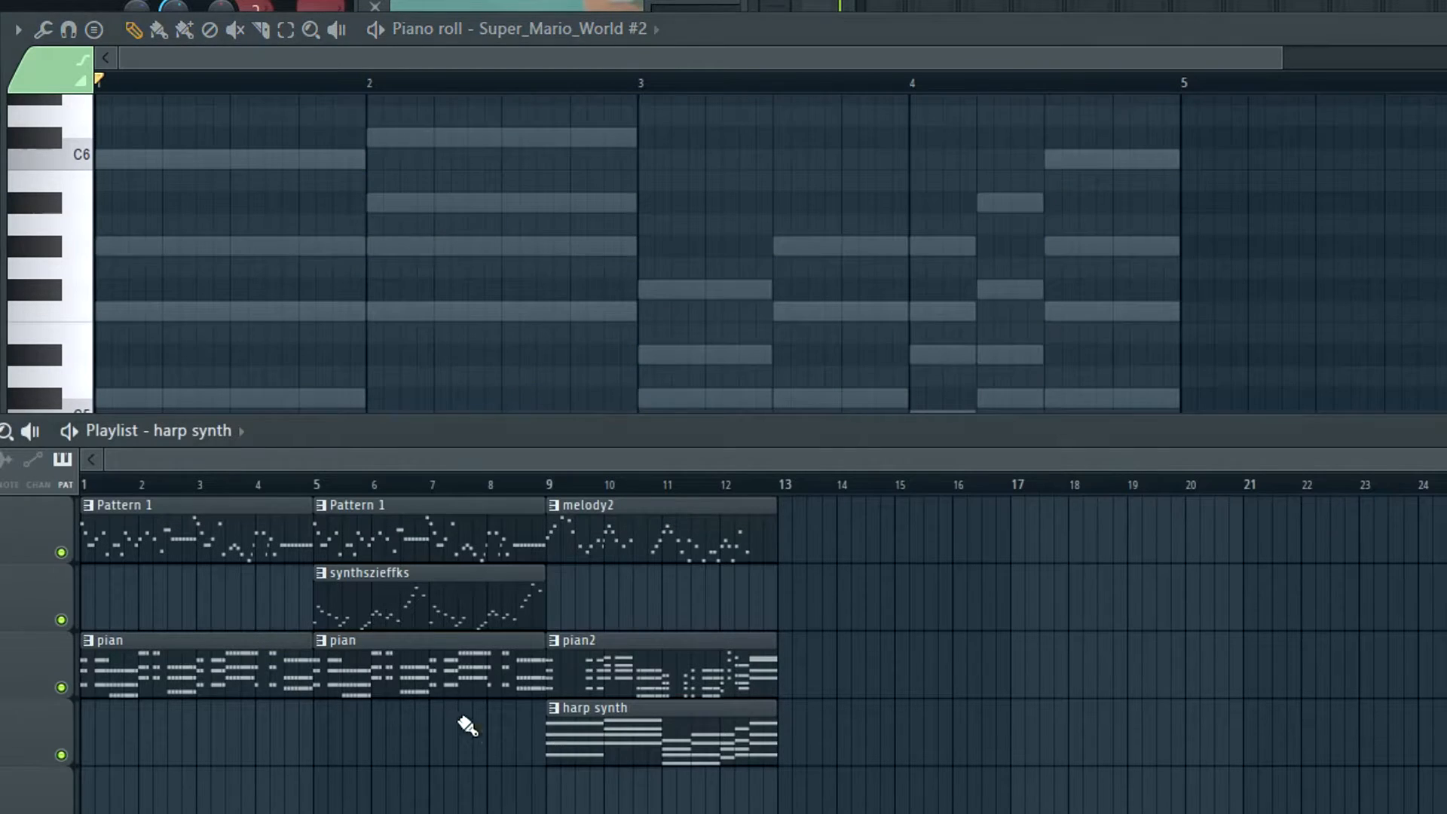
Try the C#5 and A#4 notes at the end of bar 2 in pian2 an octave higher
{"action": "left_click", "coordinate": [626, 677]}
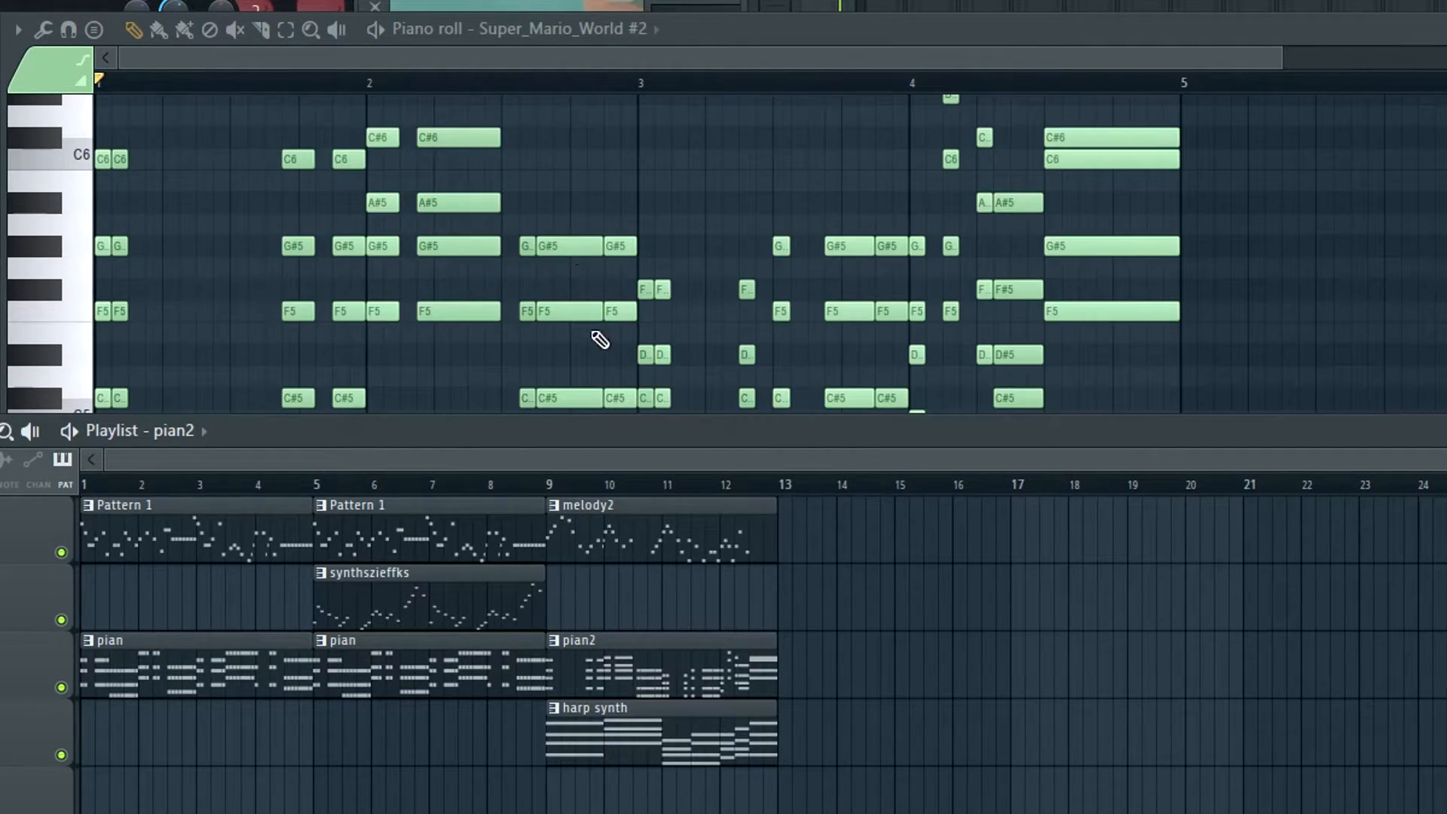
{"action": "left_click", "coordinate": [494, 36]}
{"action": "scroll", "coordinate": [559, 173], "scroll_direction": "down", "scroll_amount": 3}
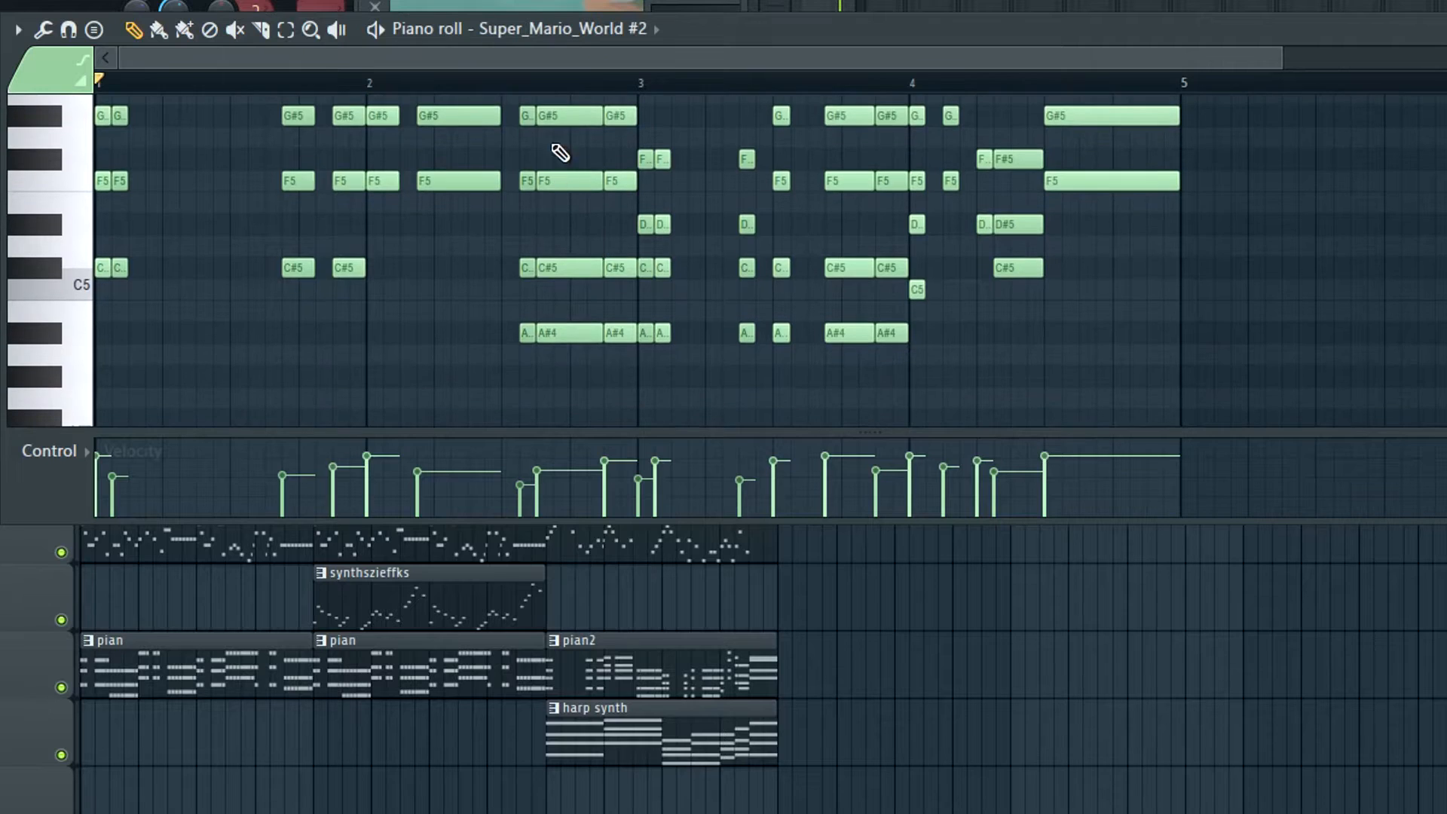
{"action": "left_click_drag", "start_coordinate": [498, 219], "coordinate": [614, 336]}
{"action": "scroll", "coordinate": [648, 355], "scroll_direction": "up", "scroll_amount": 3}
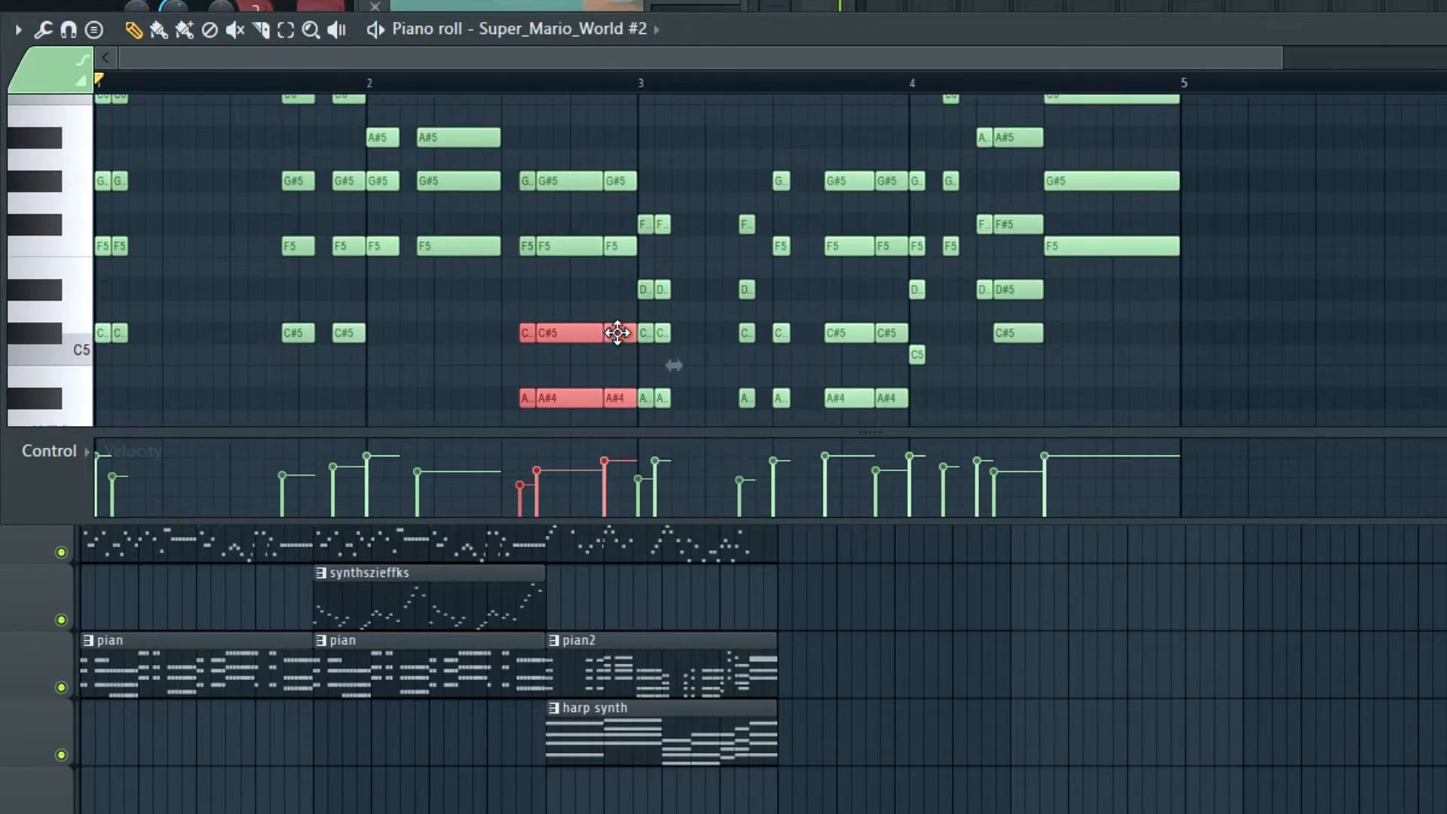
{"action": "key", "text": "ctrl+Up"}
{"action": "key", "text": "ctrl+Down"}
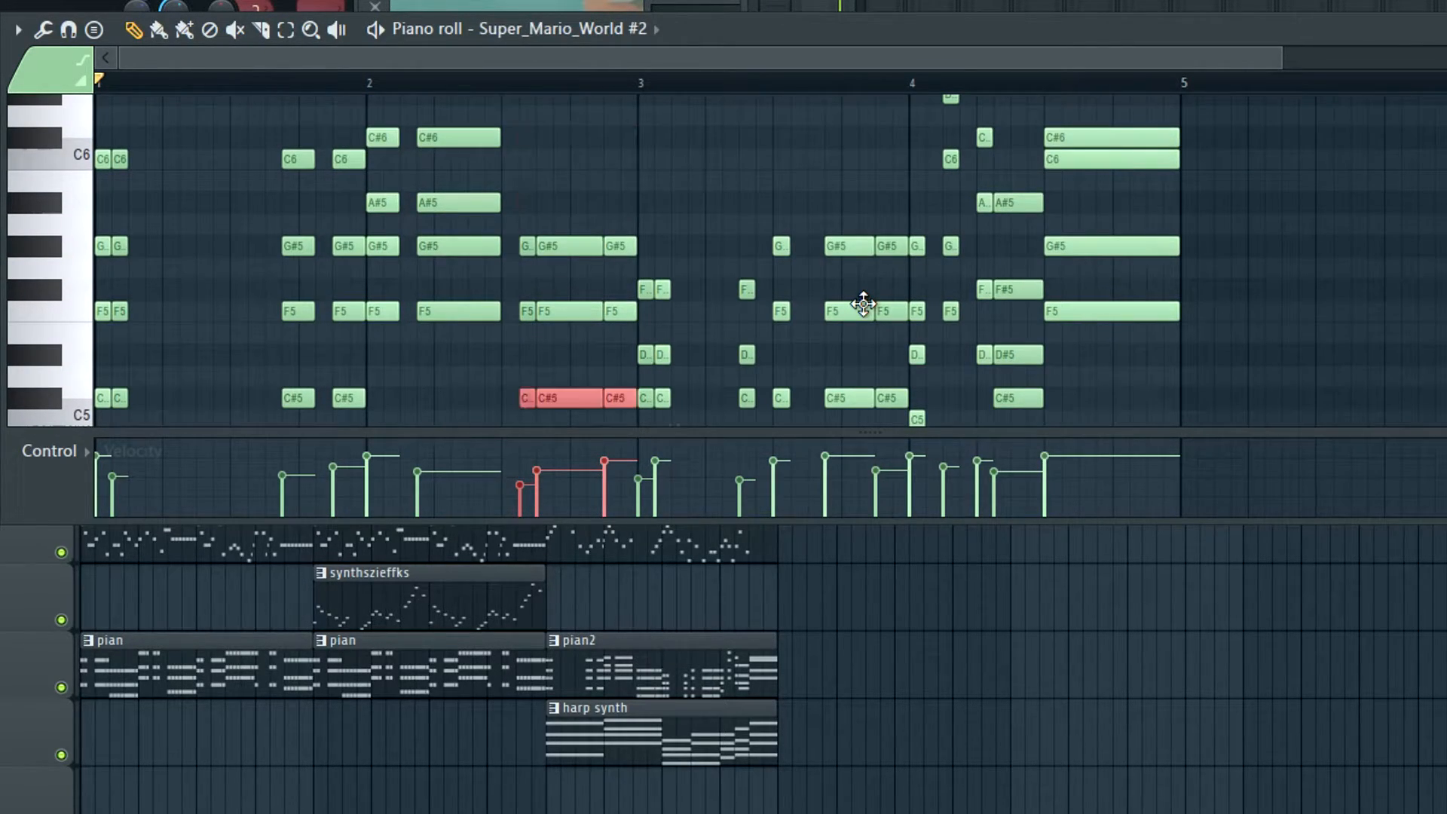
{"action": "scroll", "coordinate": [1057, 333], "scroll_direction": "up", "scroll_amount": 2}
{"action": "scroll", "coordinate": [1076, 243], "scroll_direction": "down", "scroll_amount": 1}
{"action": "scroll", "coordinate": [1070, 252], "scroll_direction": "down", "scroll_amount": 1}
{"action": "scroll", "coordinate": [1091, 341], "scroll_direction": "up", "scroll_amount": 1}
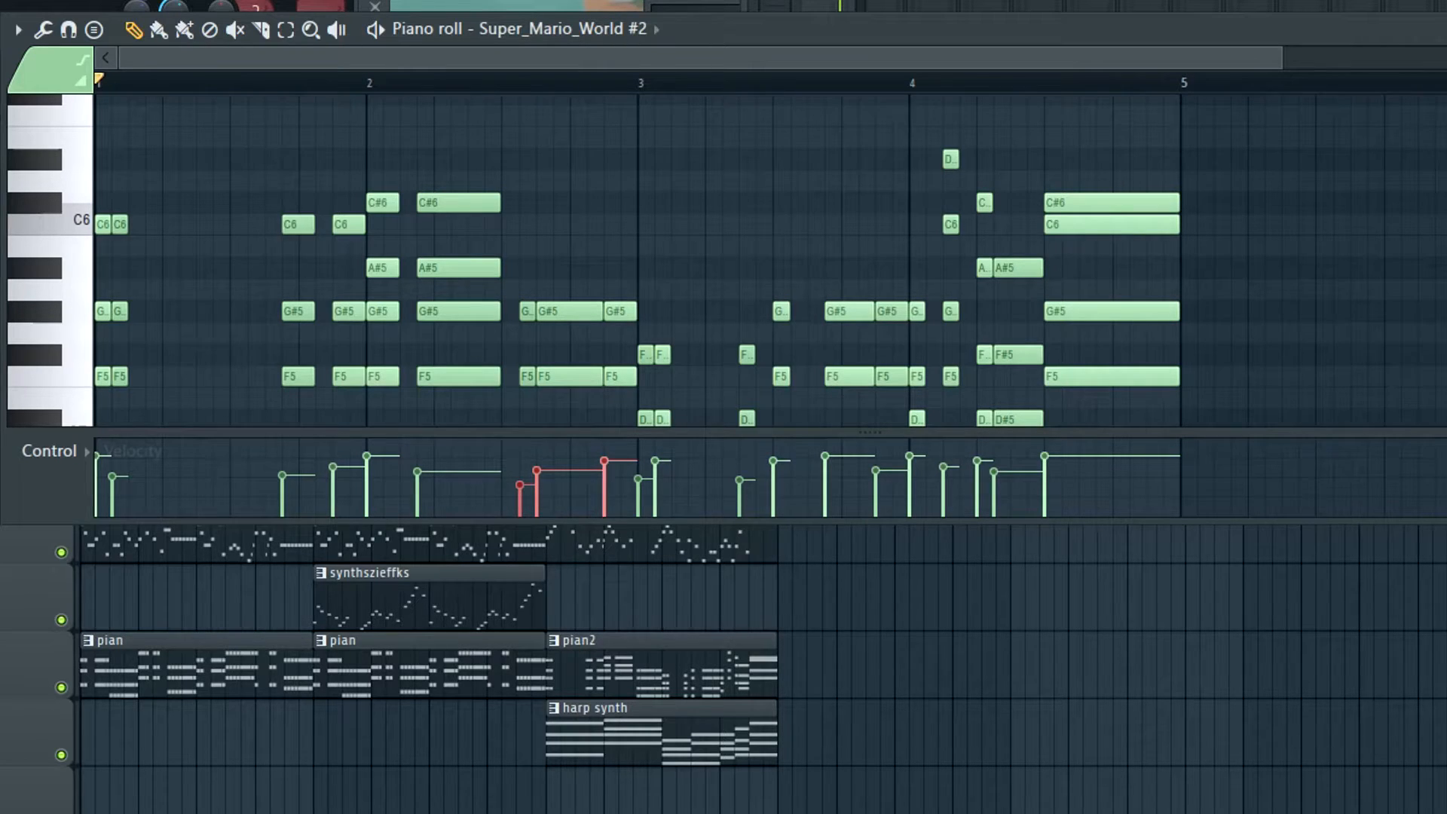
{"action": "scroll", "coordinate": [1089, 166], "scroll_direction": "down", "scroll_amount": 1}
{"action": "scroll", "coordinate": [1090, 166], "scroll_direction": "up", "scroll_amount": 1}
{"action": "right_click", "coordinate": [1093, 164], "text": "alt"}
{"action": "right_click", "coordinate": [1103, 165], "text": "alt"}
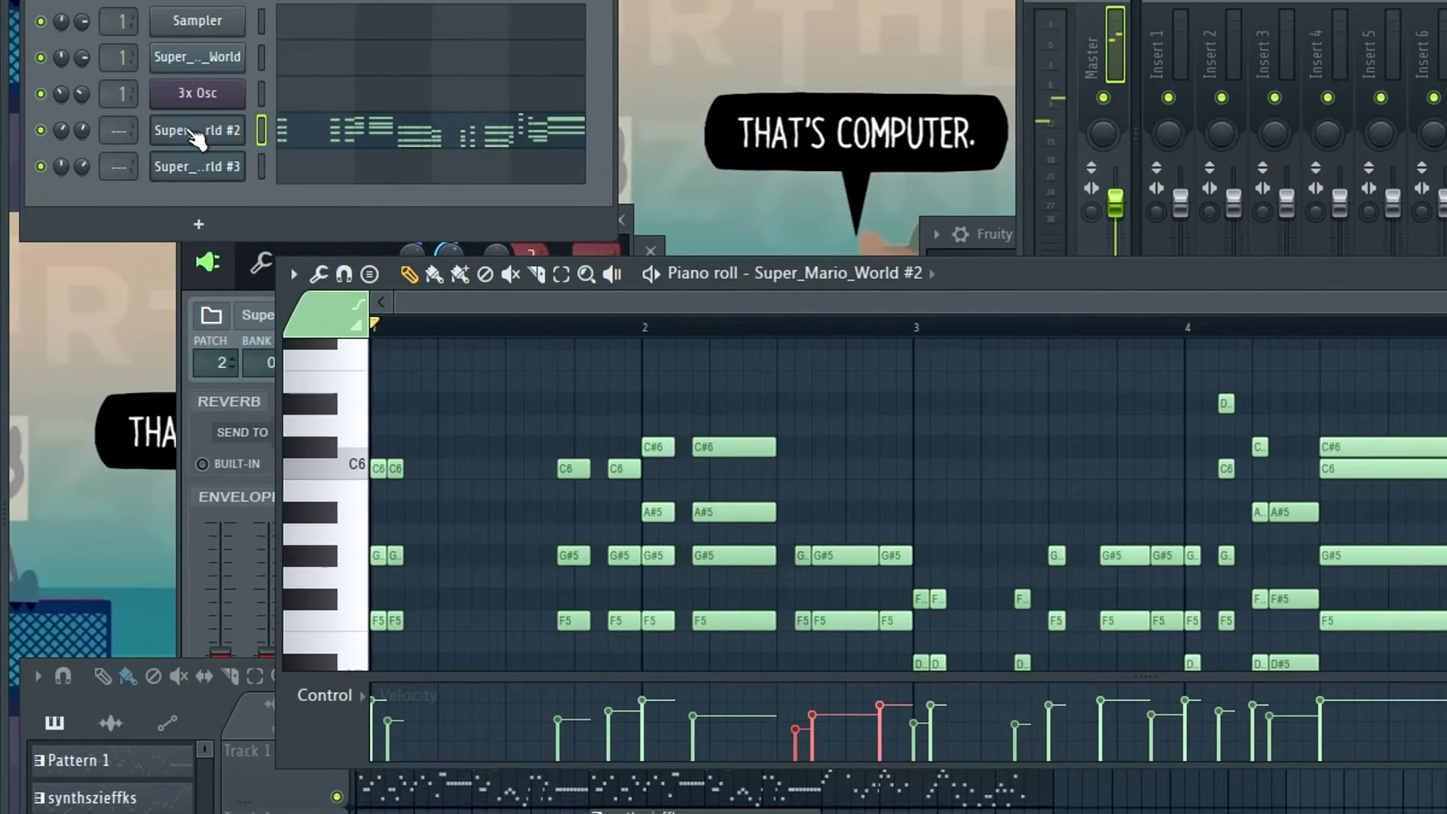
Set the Super_Mario_World #2 instrument to patch 1, SMW Piano, for the pian2 chords
{"action": "left_click", "coordinate": [196, 136]}
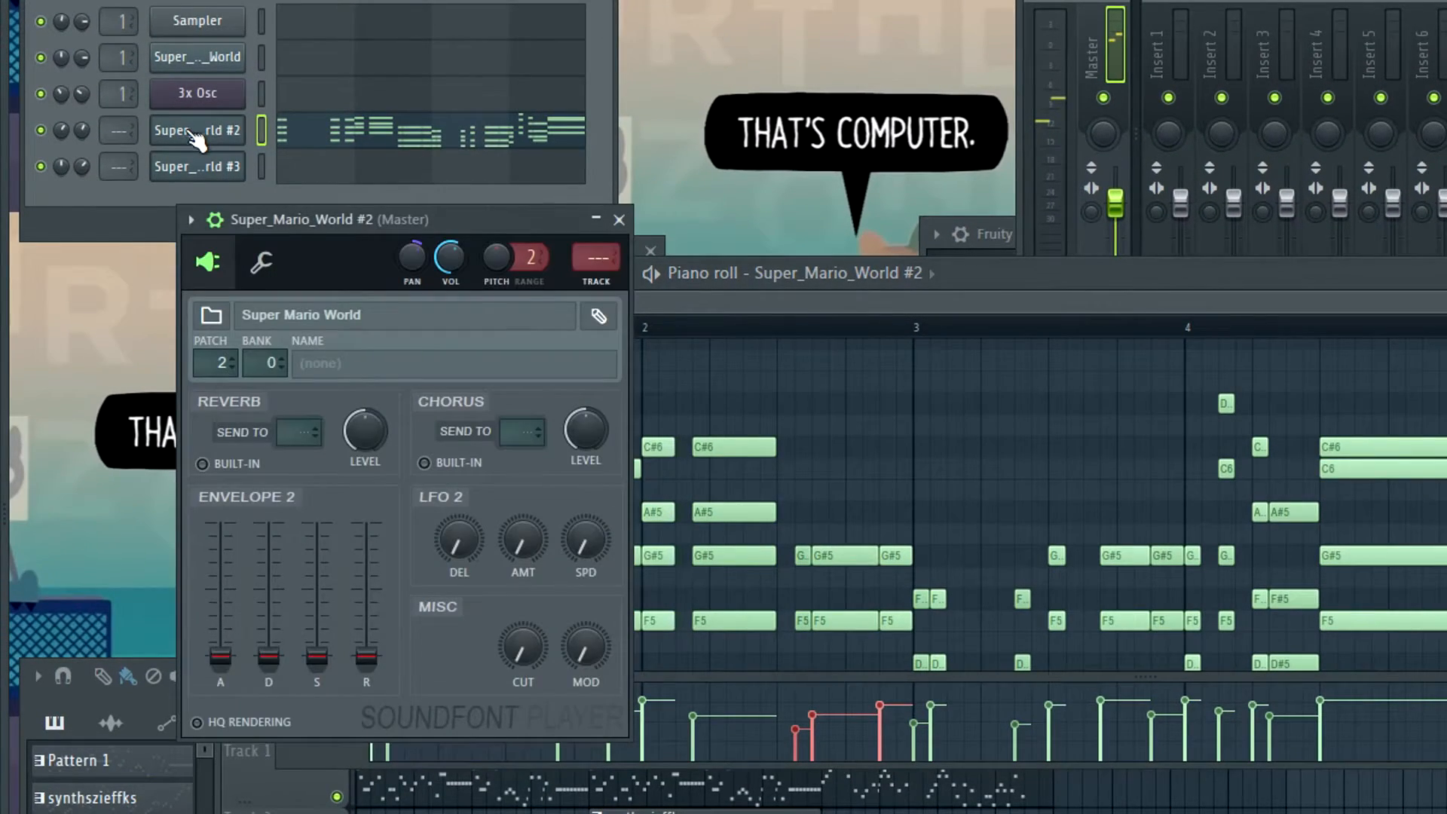
{"action": "right_click", "coordinate": [1363, 393], "text": "alt"}
{"action": "right_click", "coordinate": [1363, 392], "text": "alt"}
{"action": "left_click", "coordinate": [211, 134]}
{"action": "key", "text": "space"}
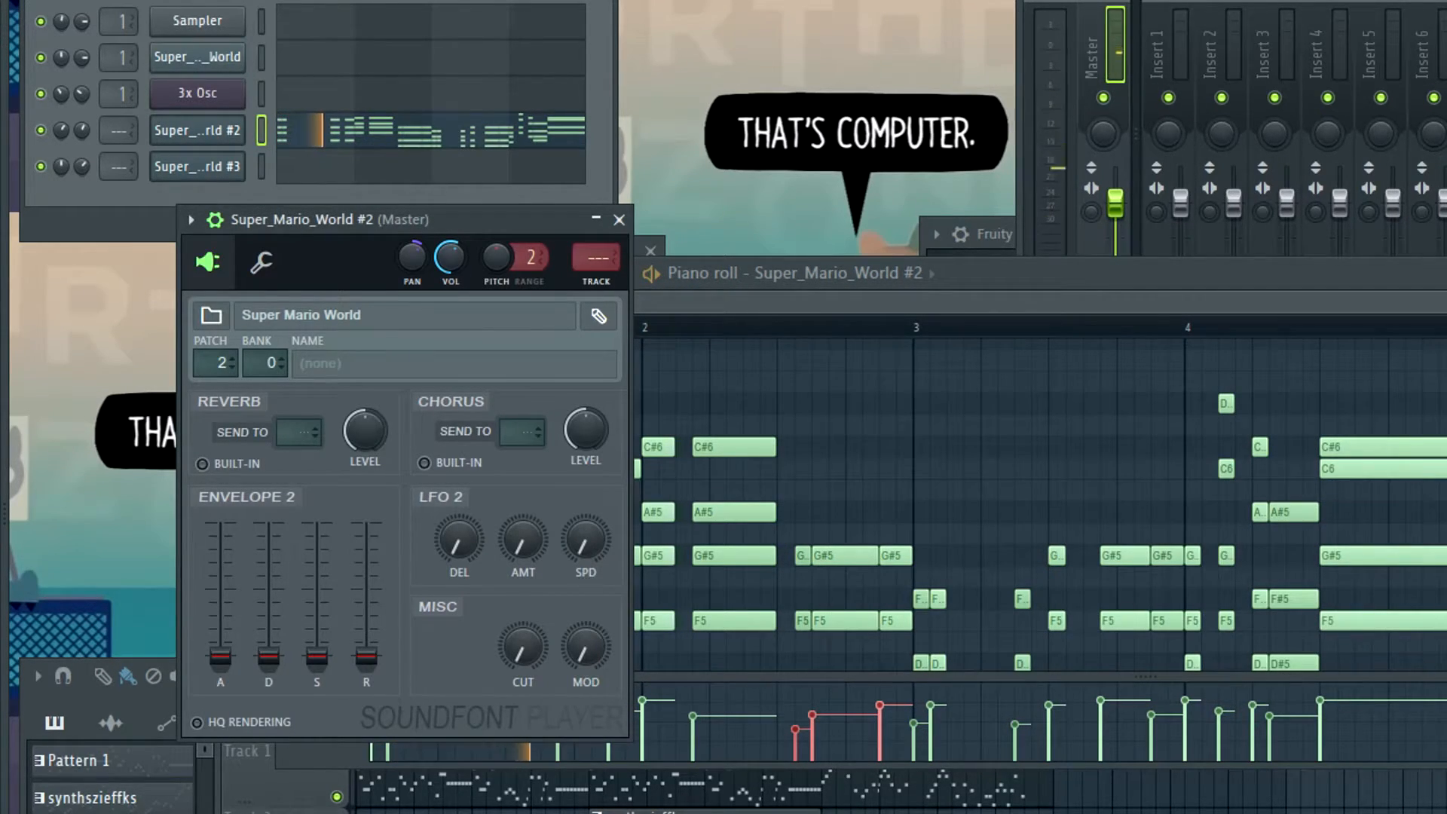
{"action": "key", "text": "space"}
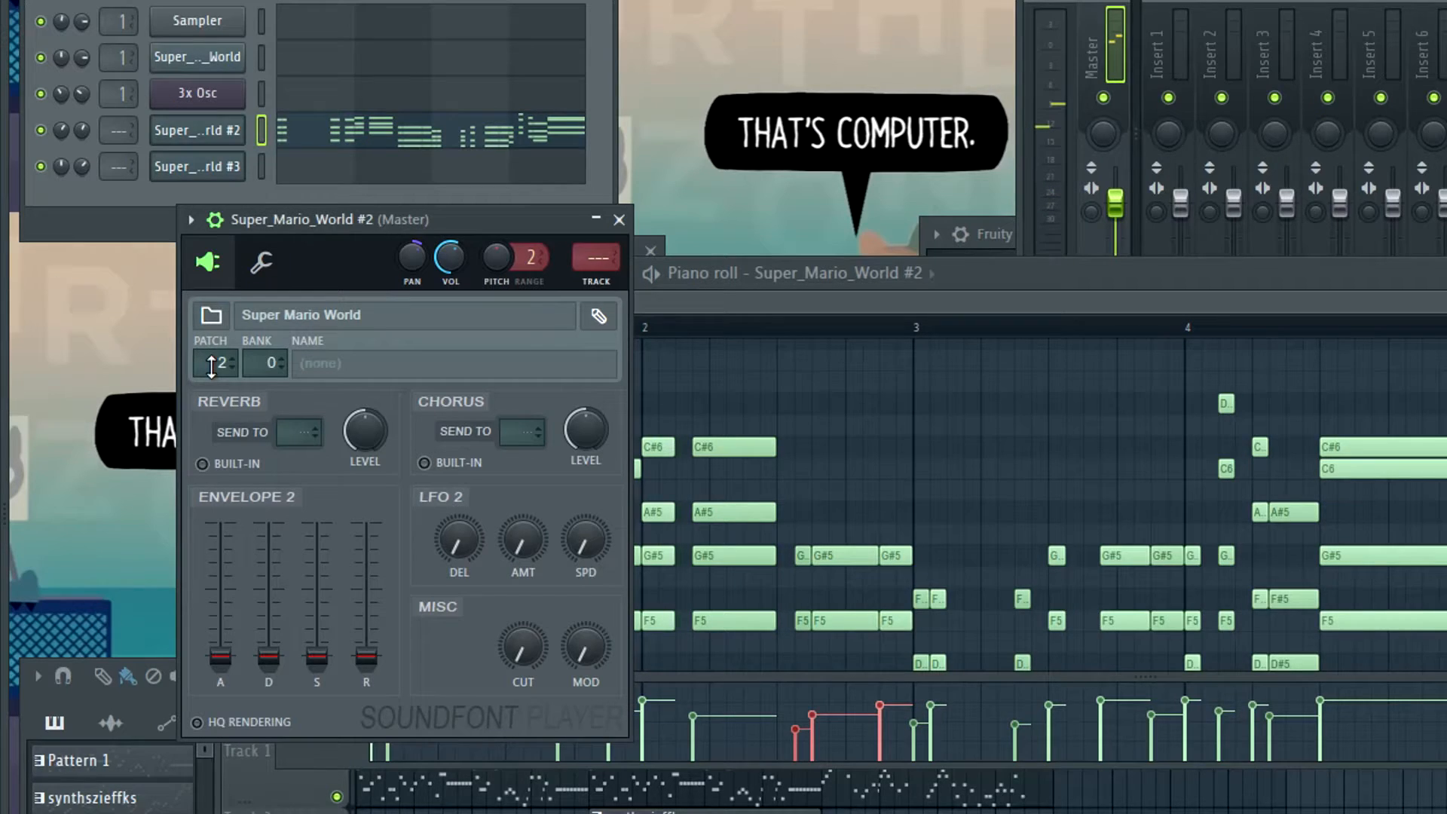
{"action": "left_click", "coordinate": [349, 367]}
{"action": "double_click", "coordinate": [787, 202]}
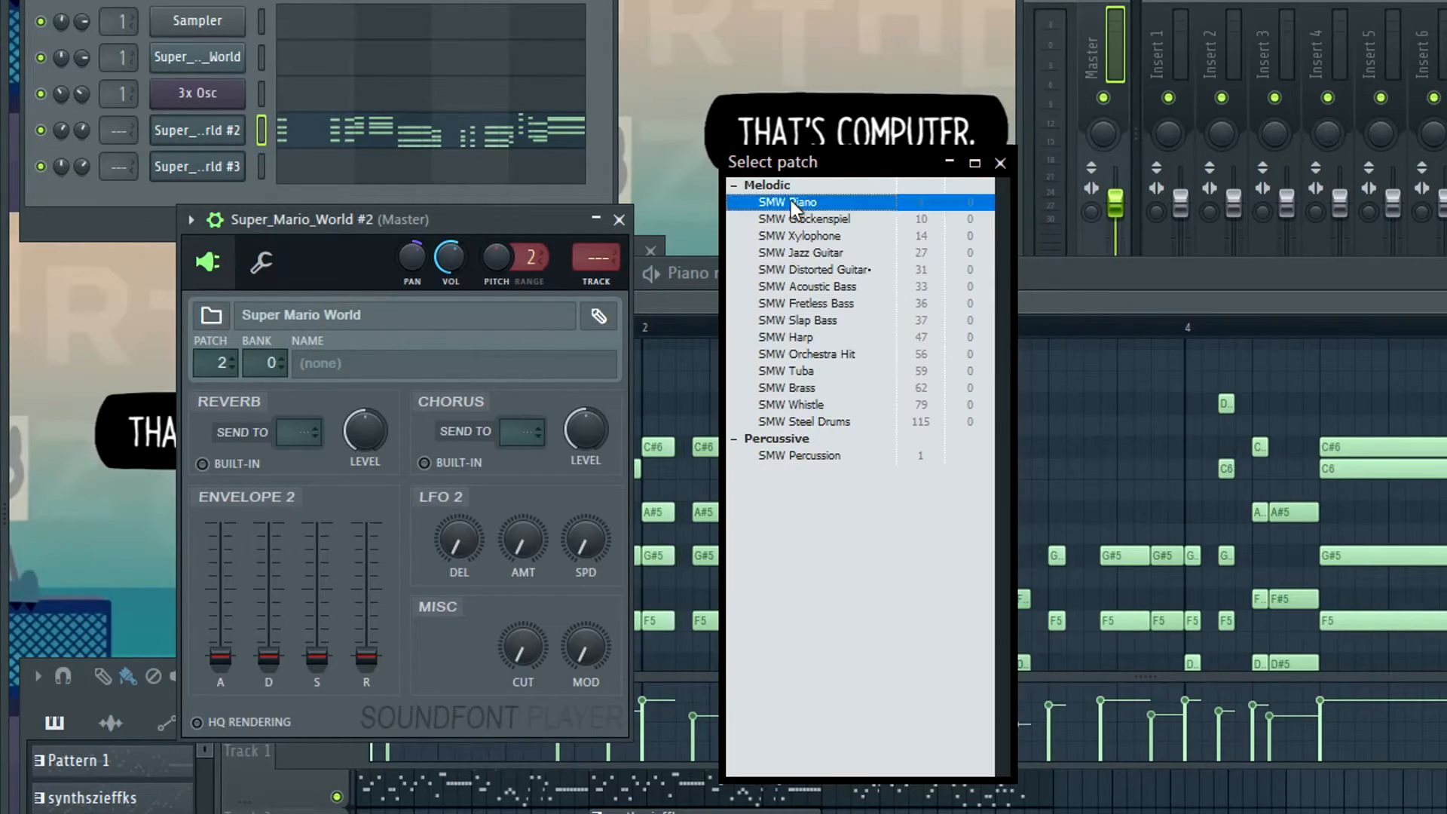
Play the pian2 chord pattern in the piano roll with the SMW Piano sound
{"action": "right_click", "coordinate": [1375, 400], "text": "alt"}
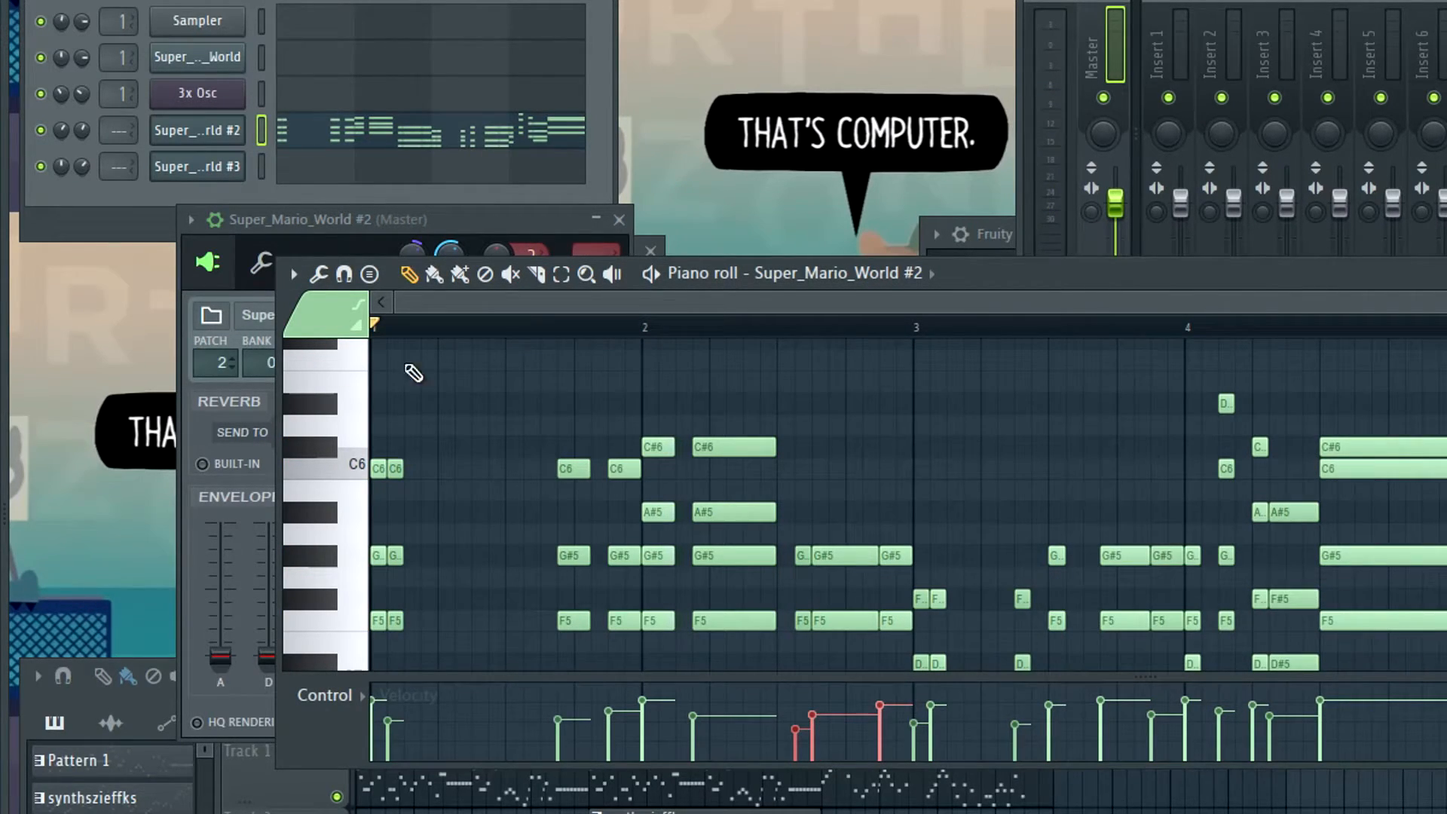
{"action": "right_click", "coordinate": [1376, 422], "text": "alt"}
{"action": "key", "text": "space"}
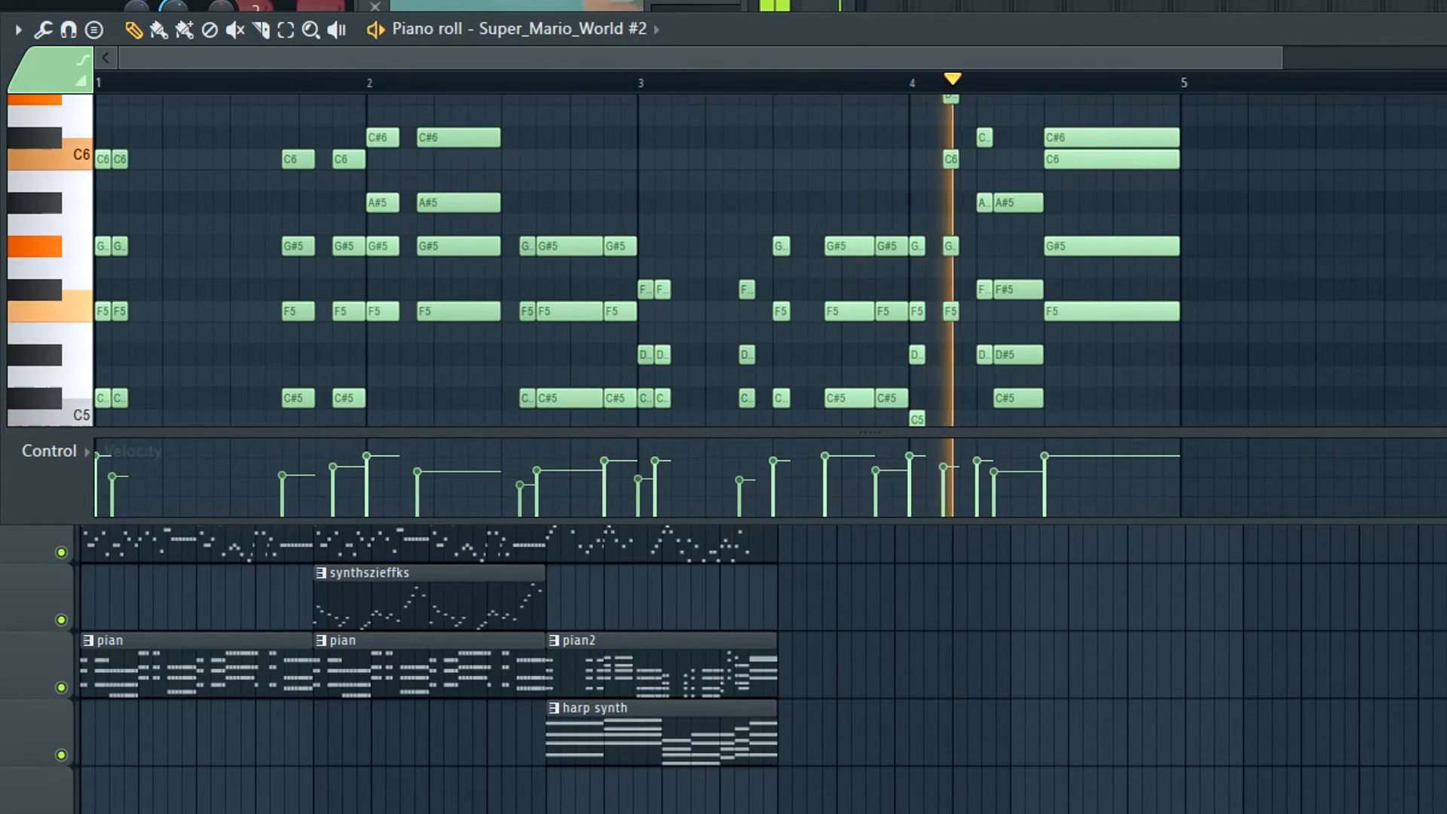
{"action": "key", "text": "space"}
Remove the melody2 clip at bar 9, play the pian2 and harp synth backing alone, and put the clip back
{"action": "right_click", "coordinate": [1325, 608]}
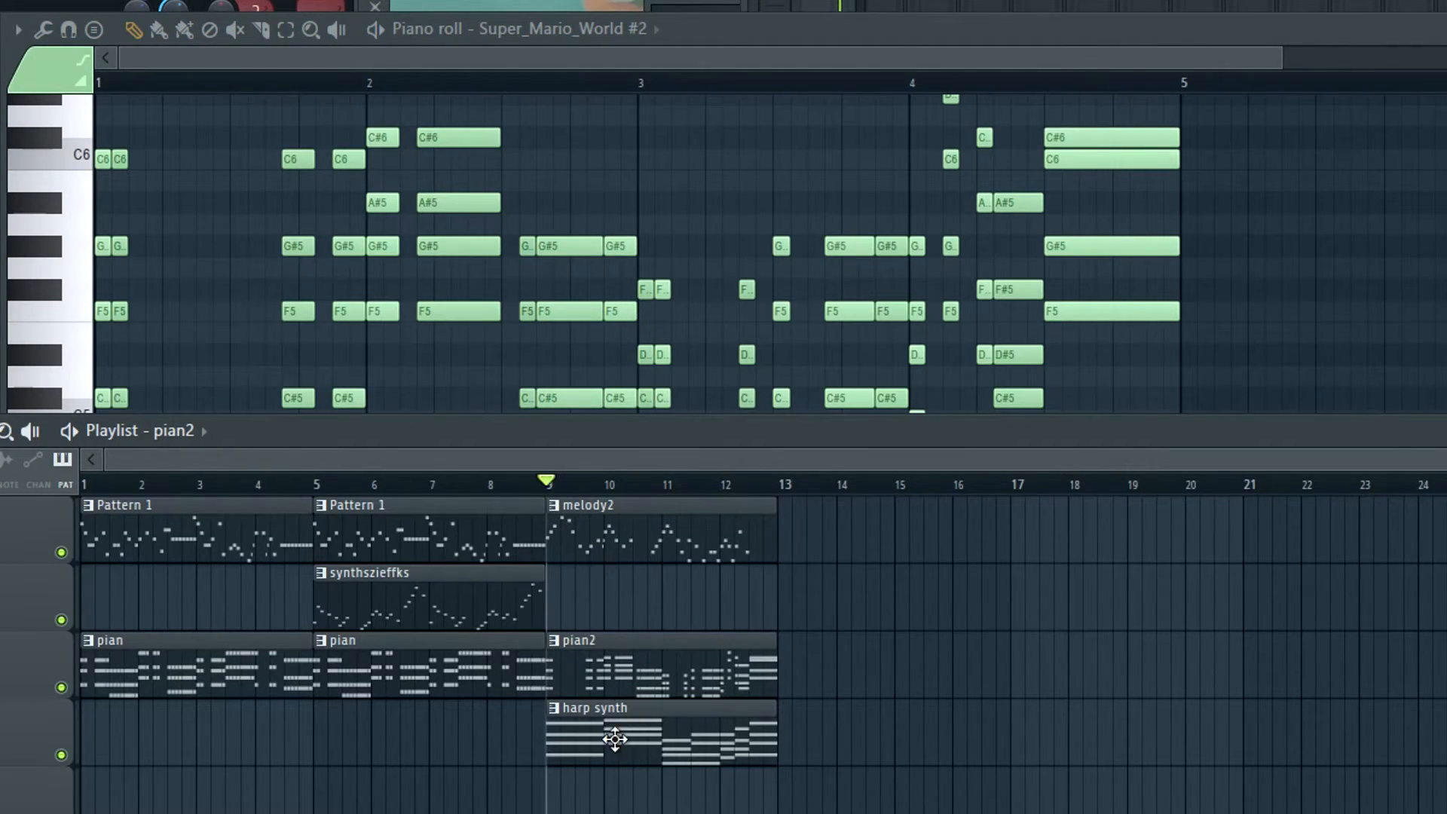
{"action": "right_click", "coordinate": [590, 536]}
{"action": "key", "text": "space"}
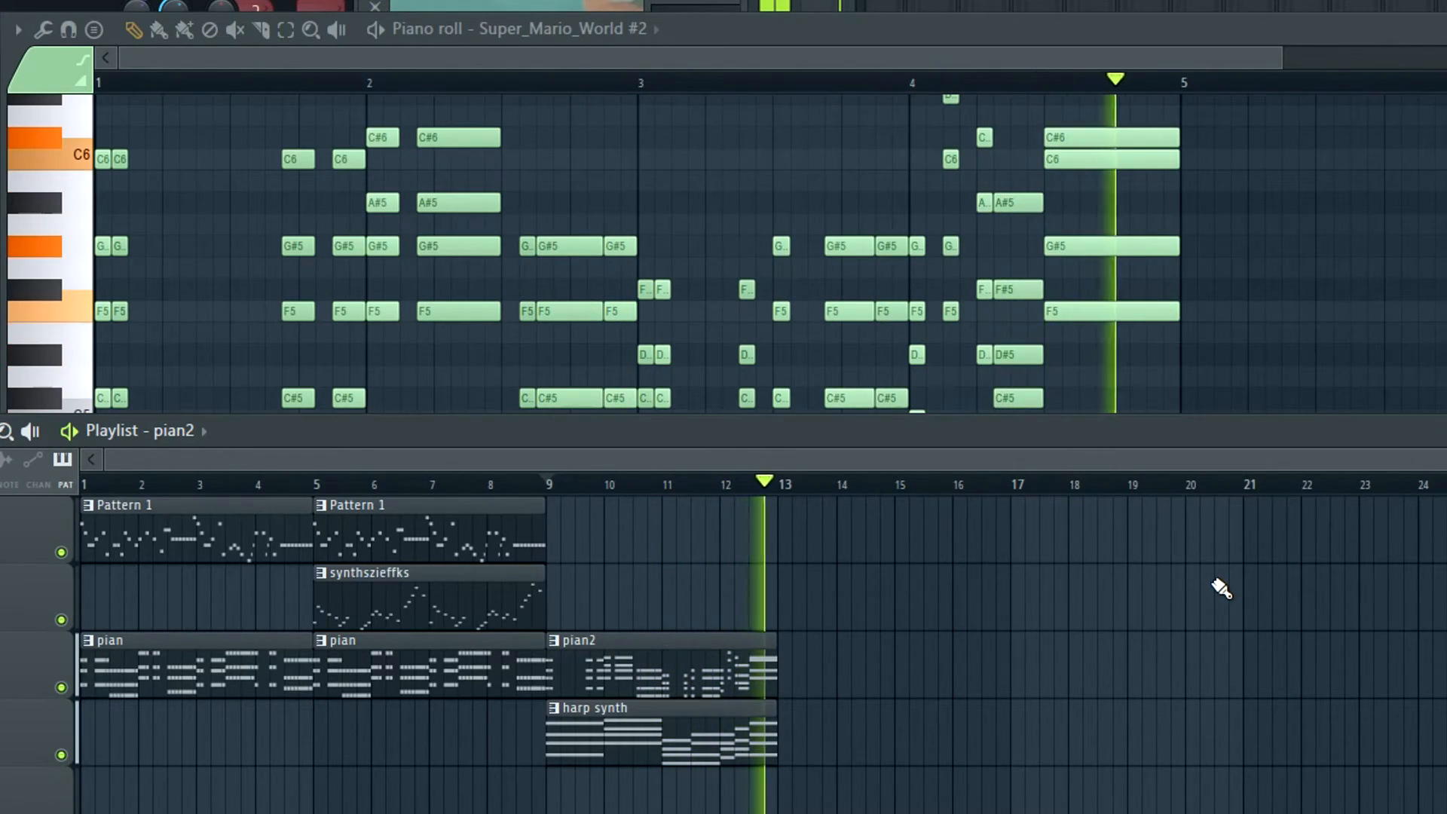
{"action": "key", "text": "space"}
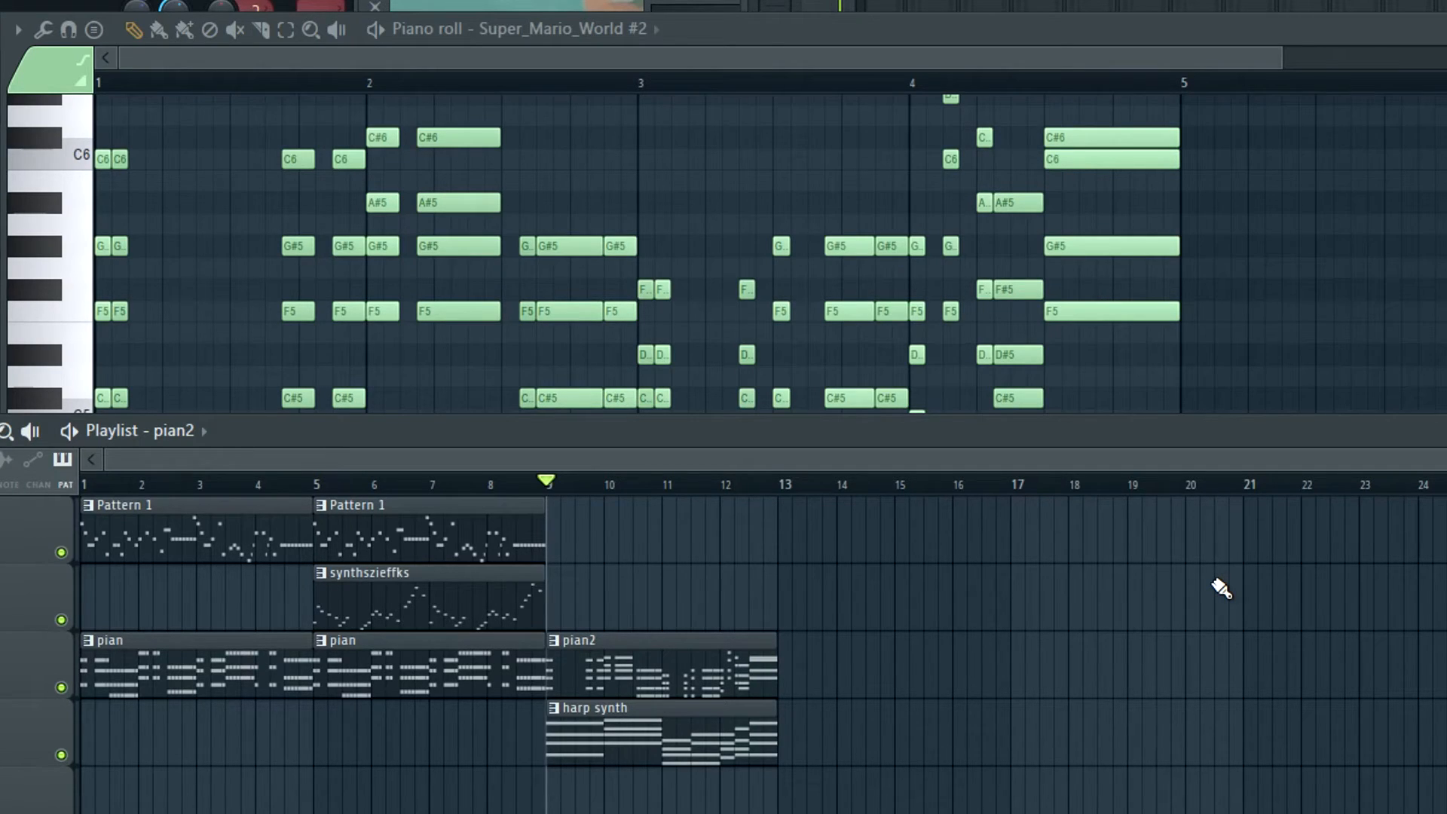
{"action": "left_click", "coordinate": [588, 727]}
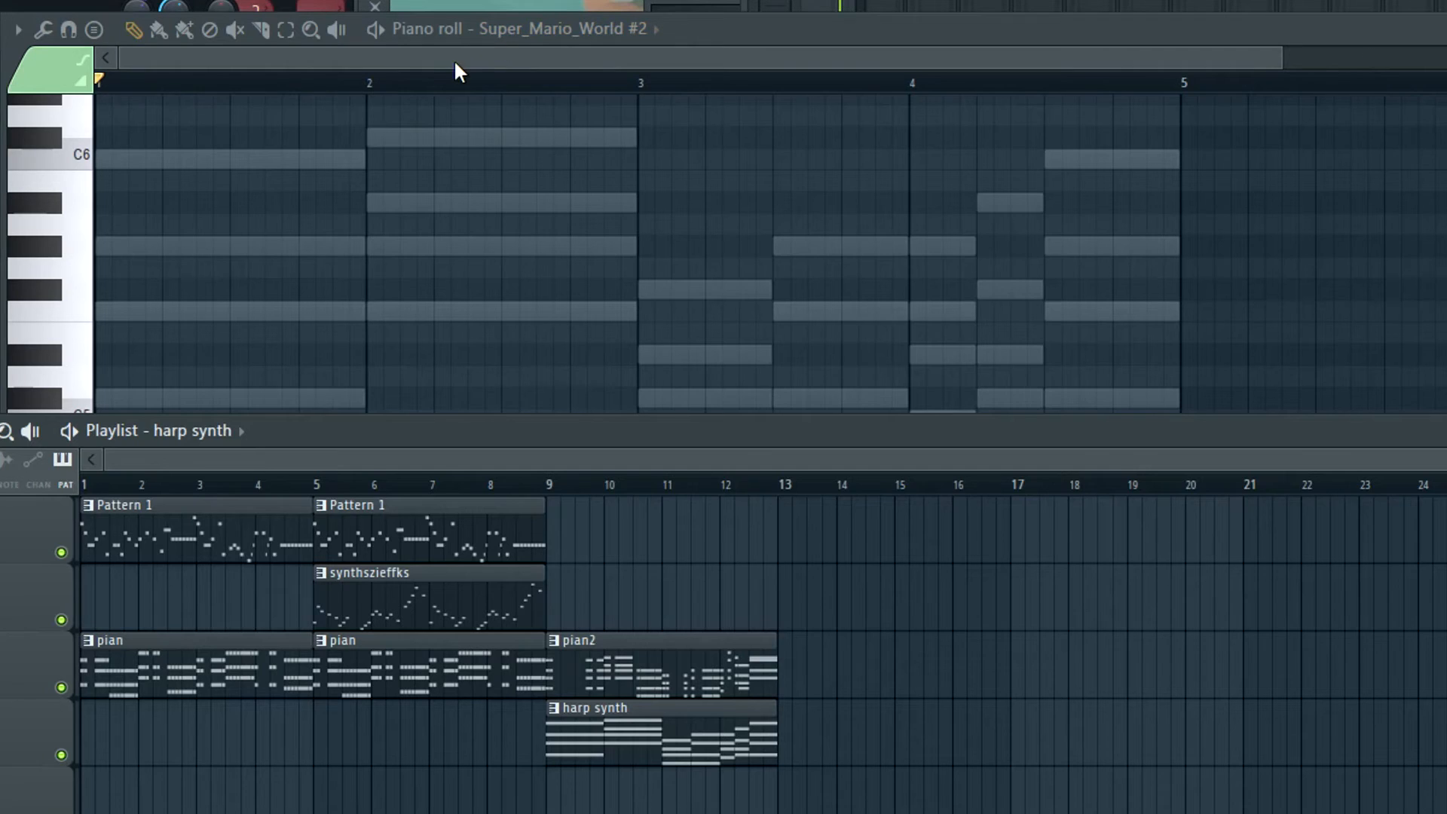
{"action": "key", "text": "space"}
{"action": "left_click", "coordinate": [635, 547]}
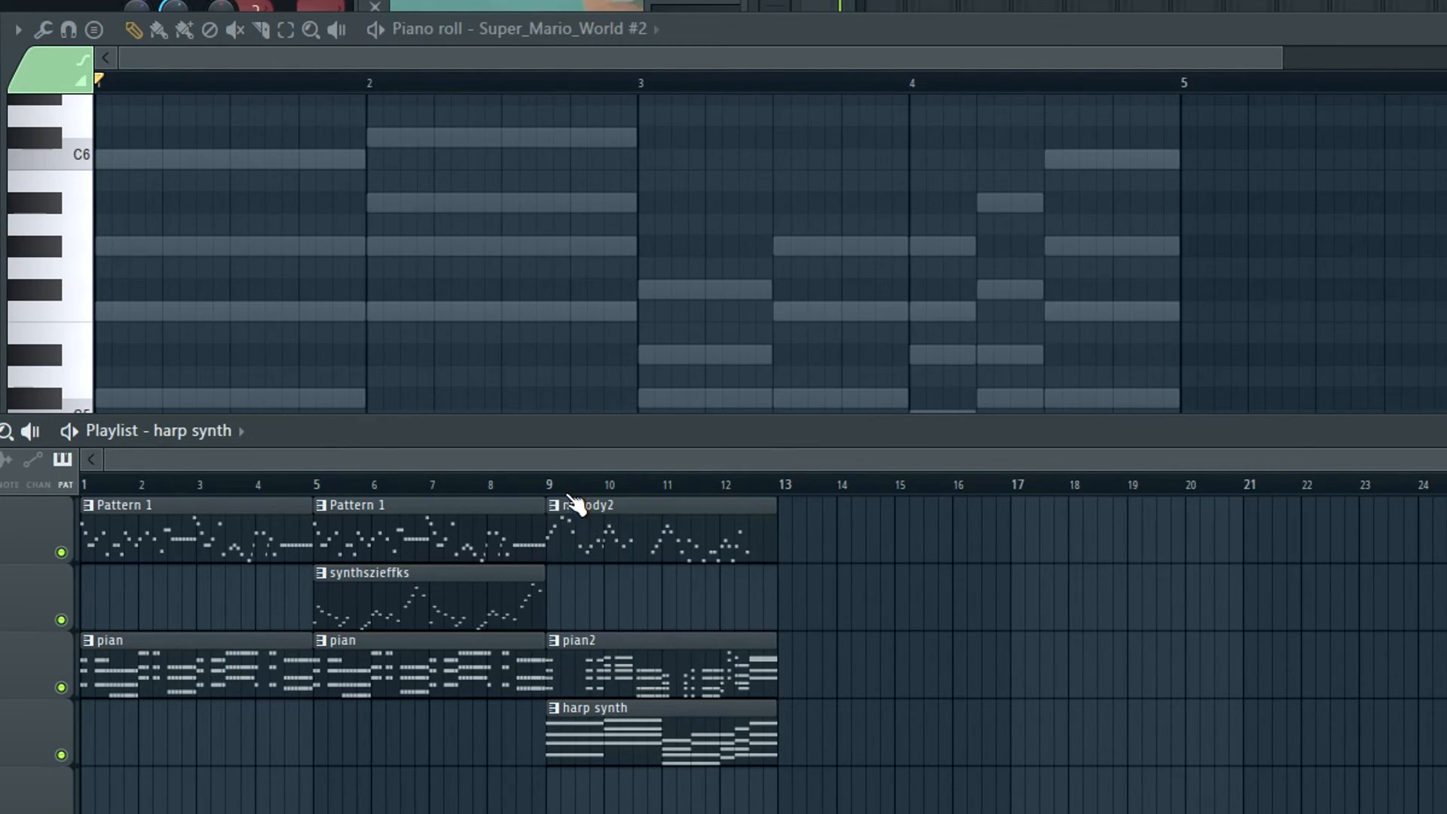
Play the arrangement from bar 9 with melody2, pian2 and harp synth together
{"action": "key", "text": "space"}
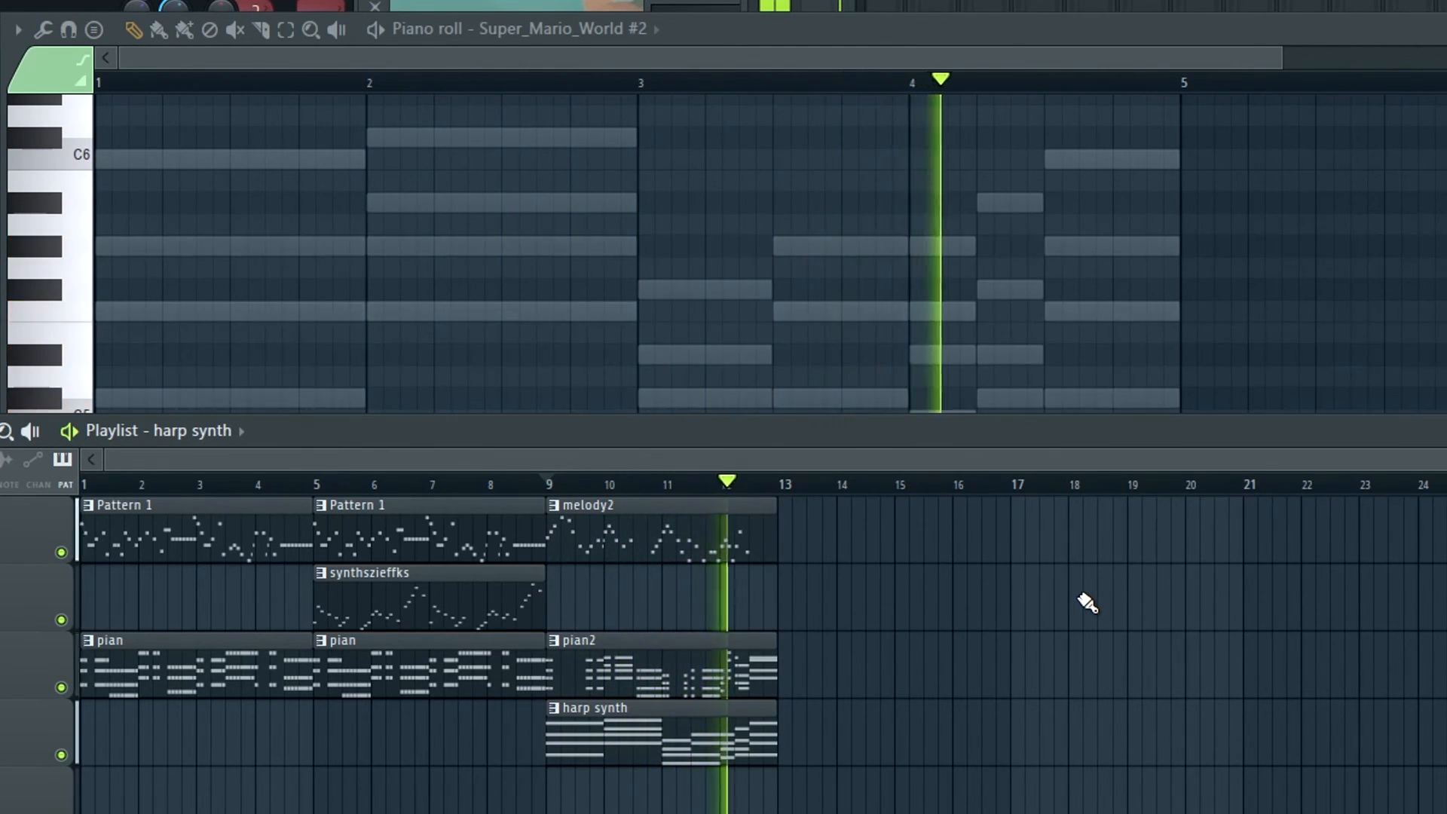
{"action": "key", "text": "space"}
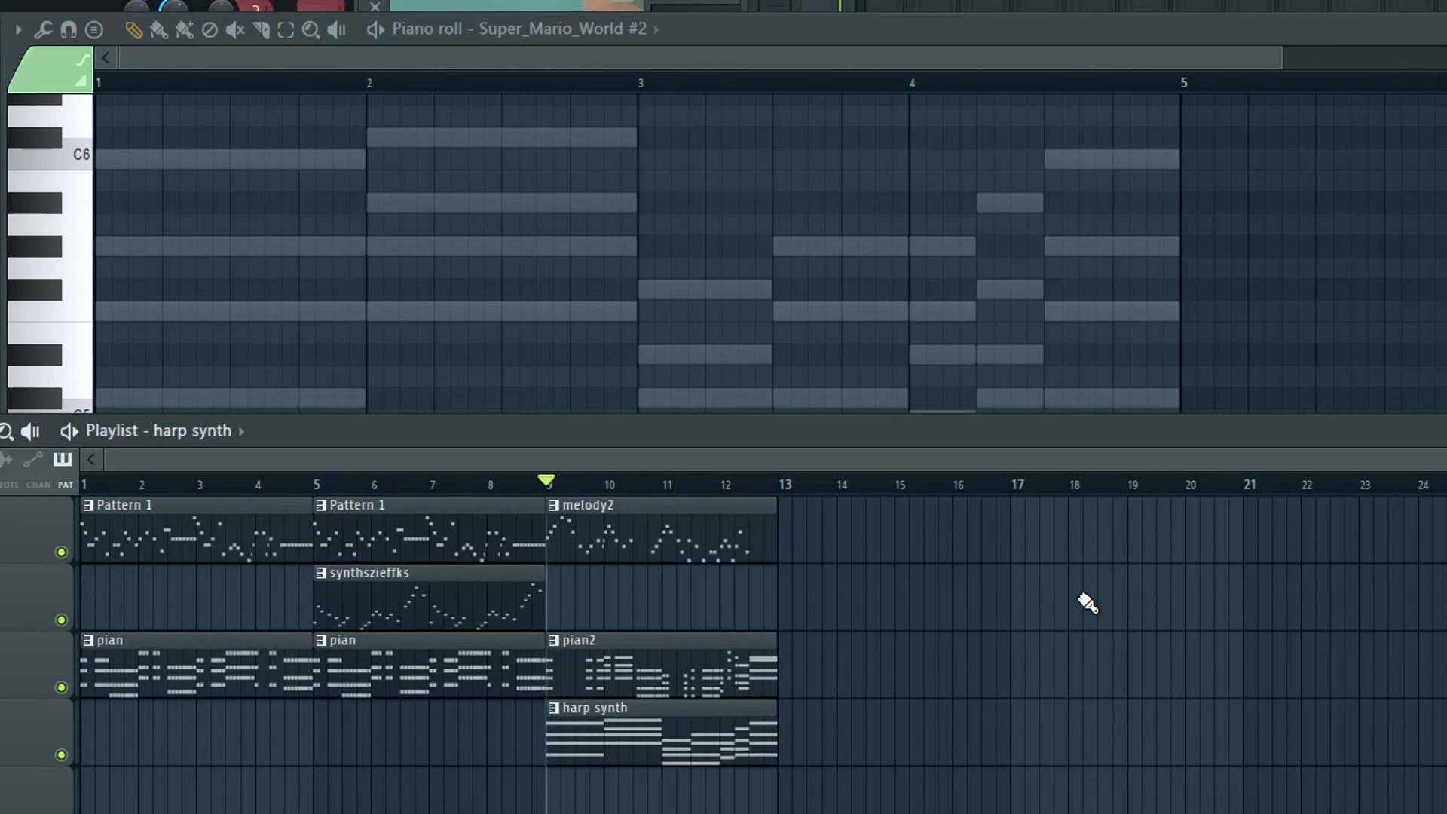
{"action": "left_click_drag", "start_coordinate": [516, 460], "coordinate": [305, 436]}
{"action": "scroll", "coordinate": [431, 537], "scroll_direction": "up", "scroll_amount": 2}
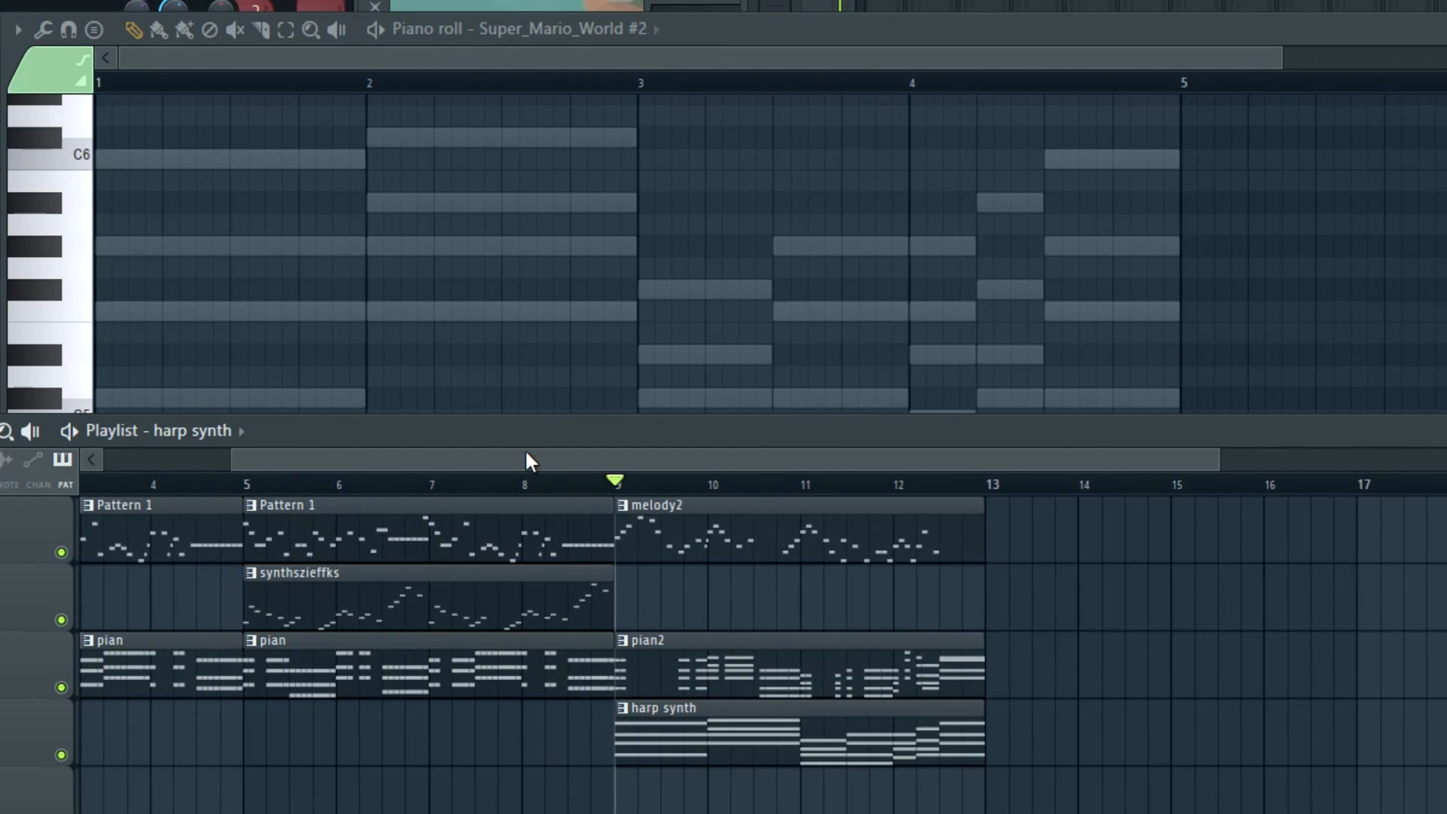
{"action": "left_click_drag", "start_coordinate": [526, 454], "coordinate": [235, 423]}
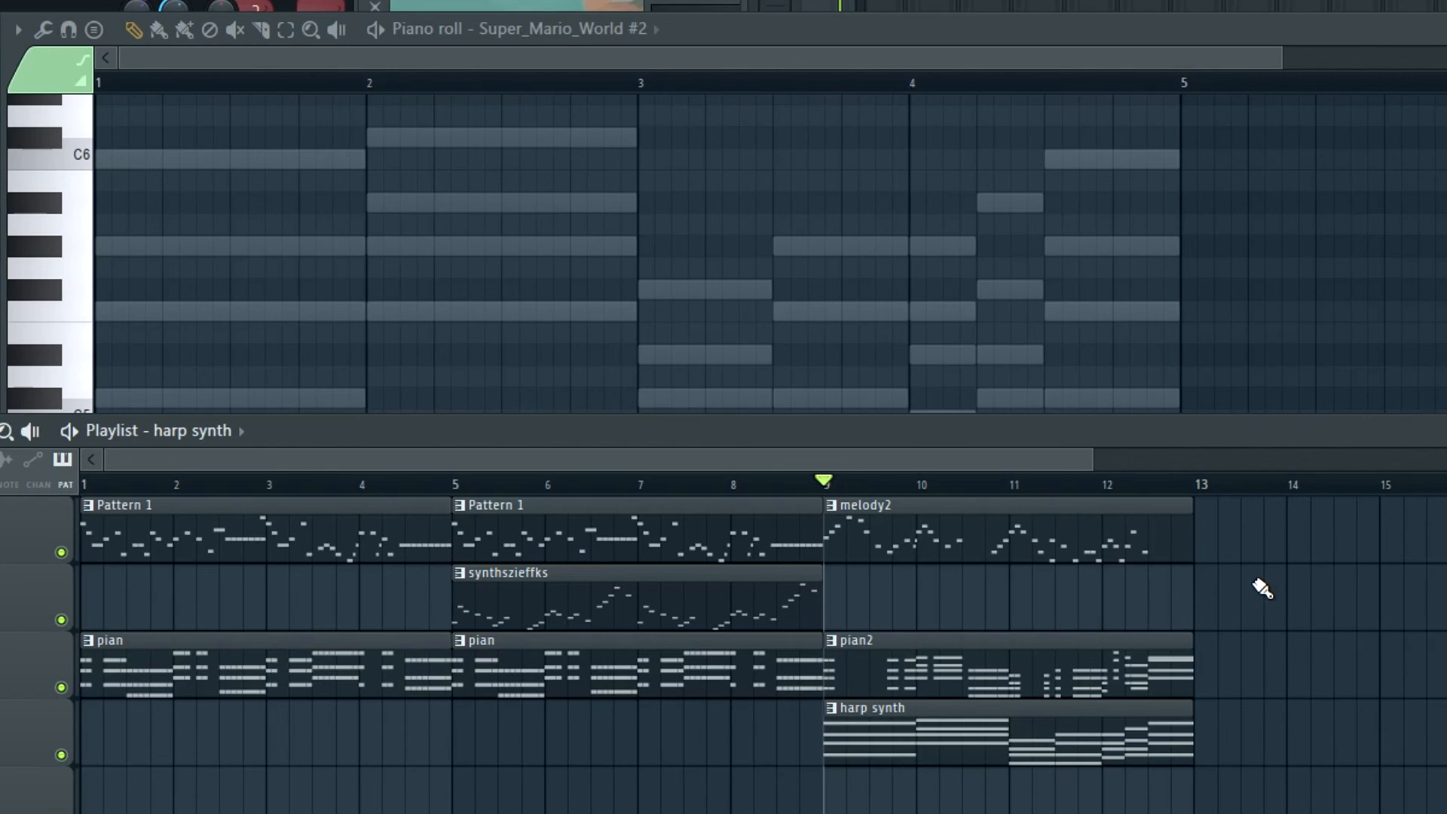